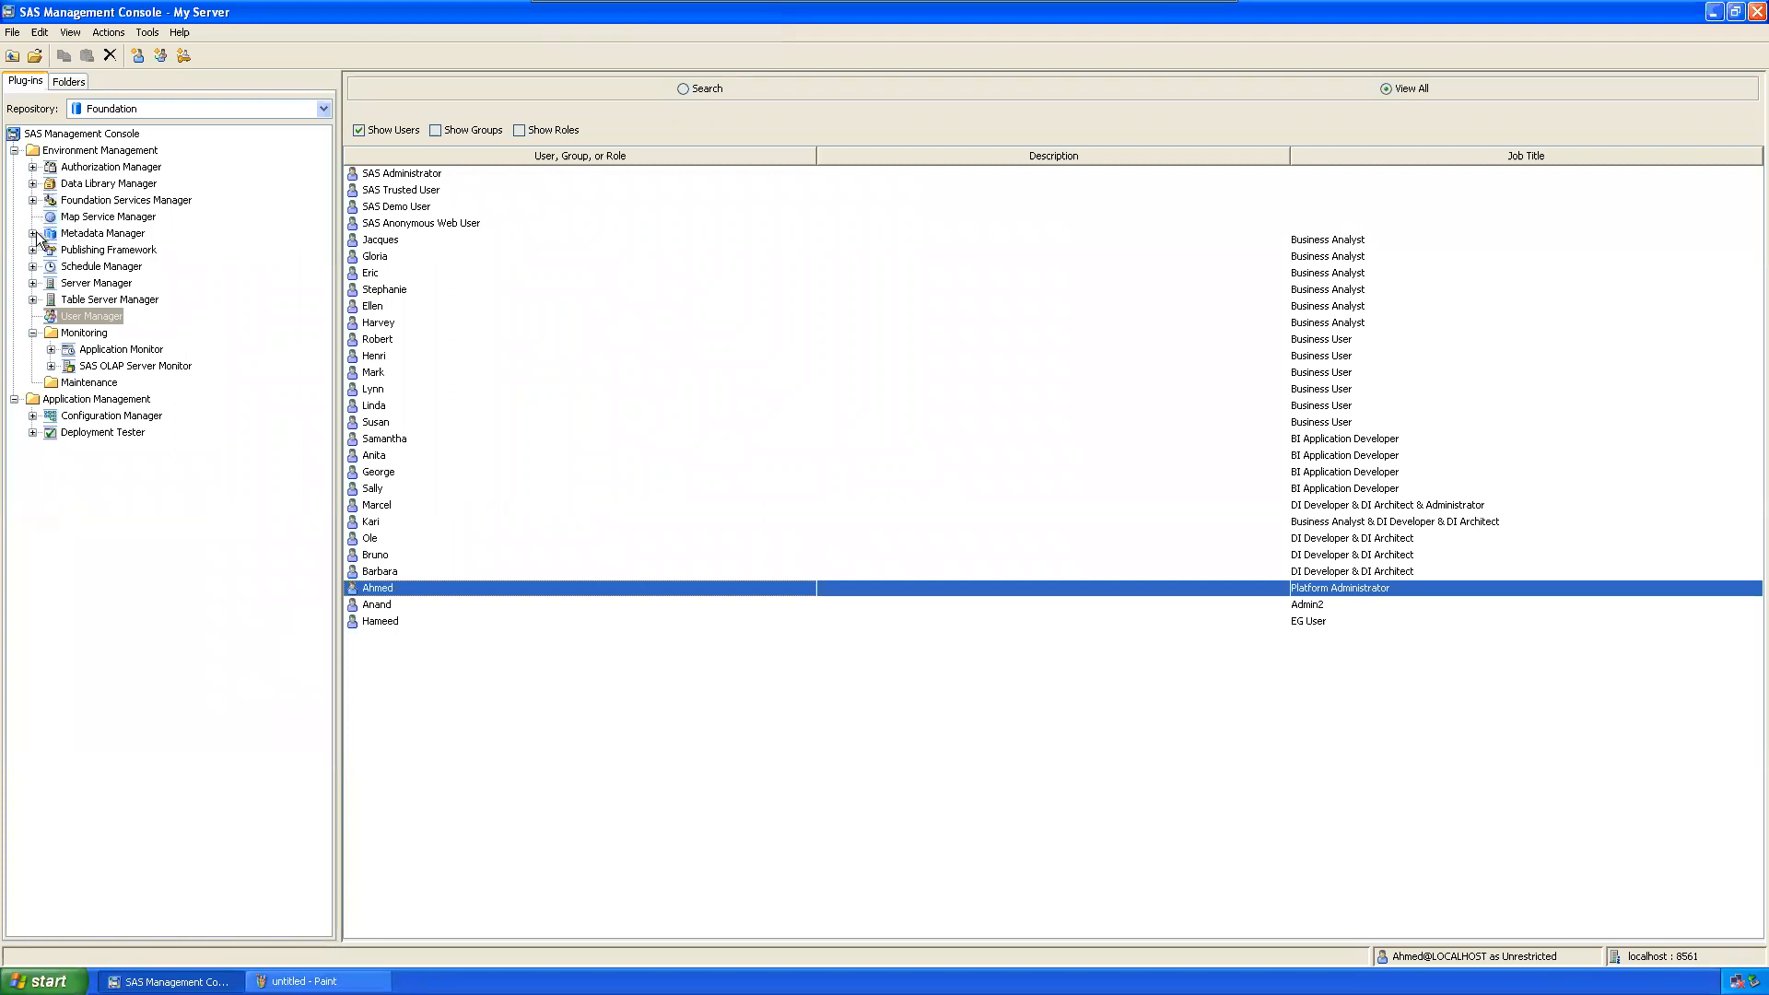
Step: Expand Metadata Manager and select Project Repositories to list the two existing online work repositories
click(32, 233)
click(85, 233)
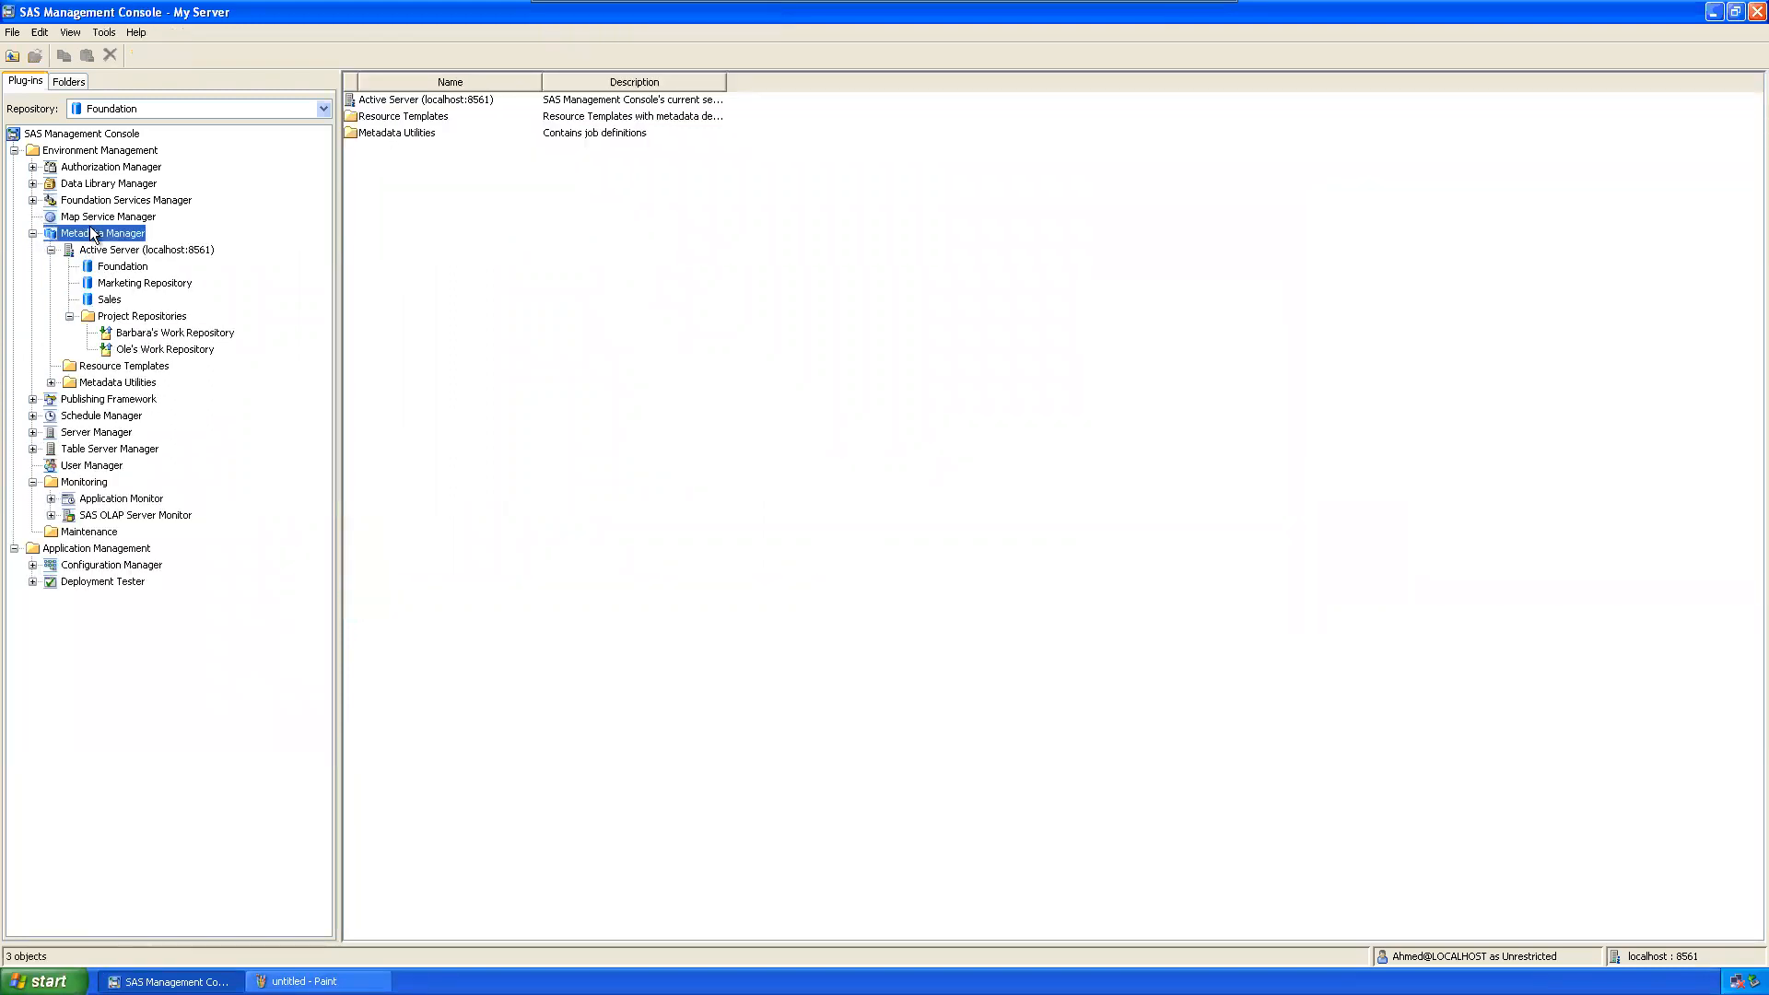
click(138, 318)
click(138, 318)
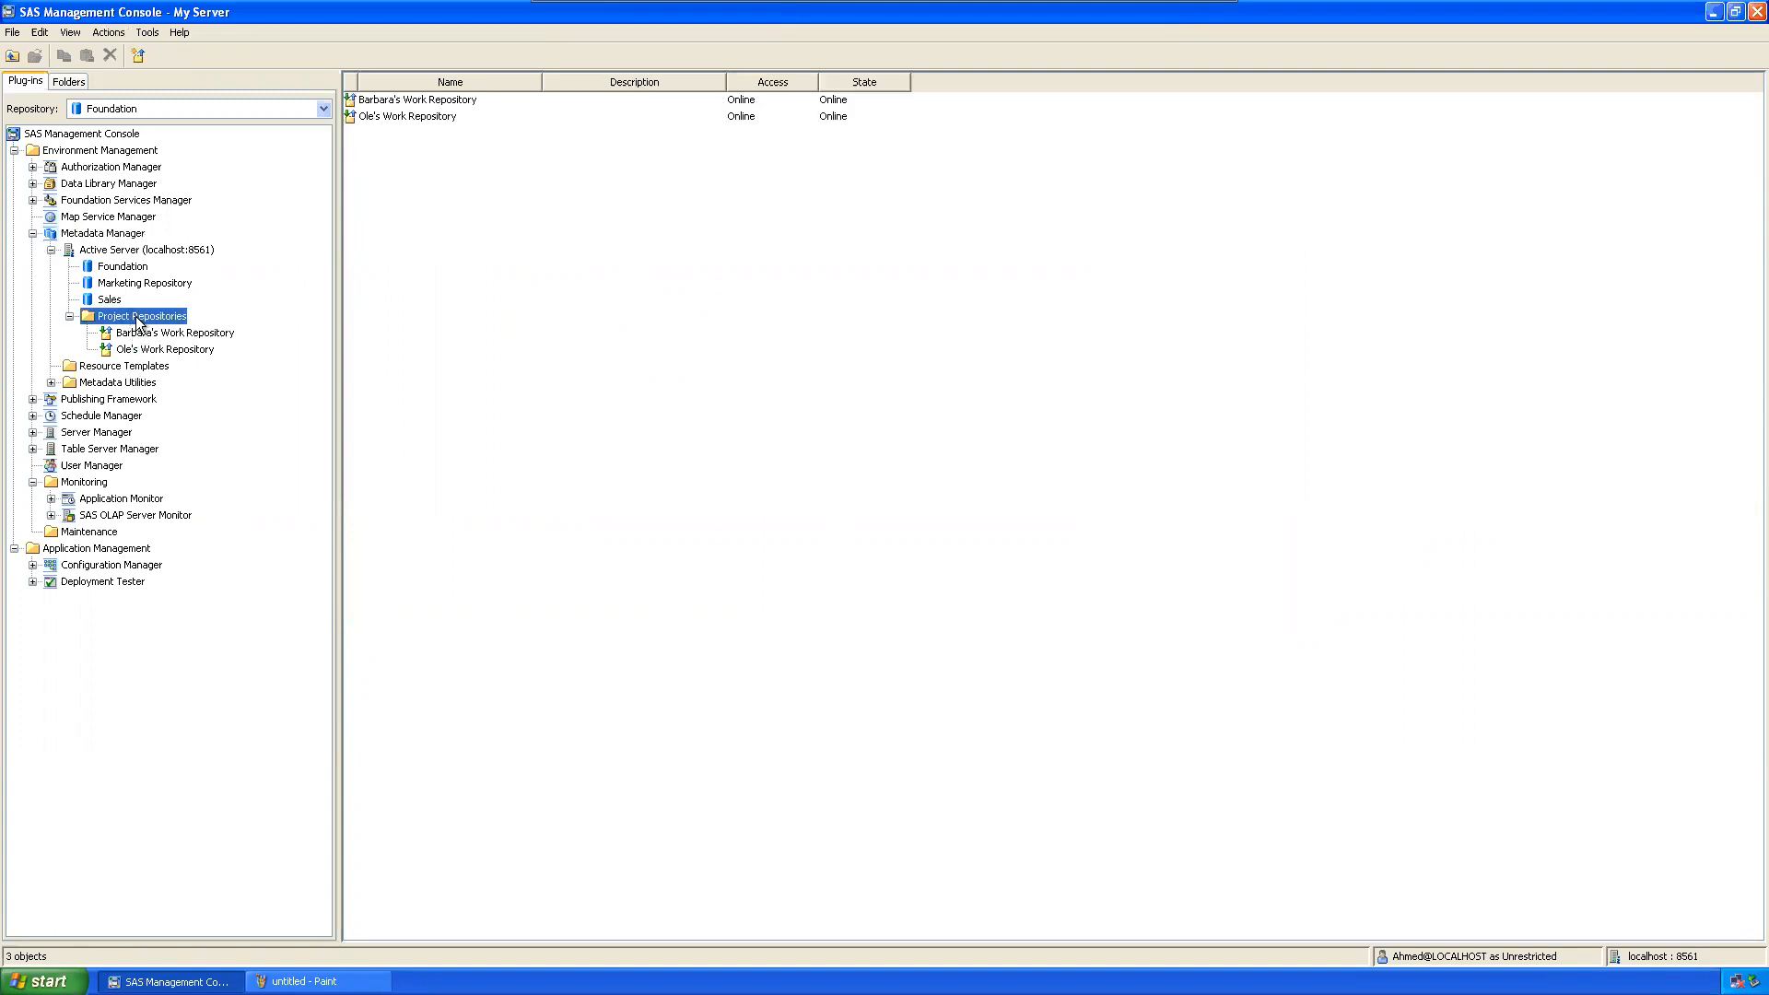
right_click(138, 317)
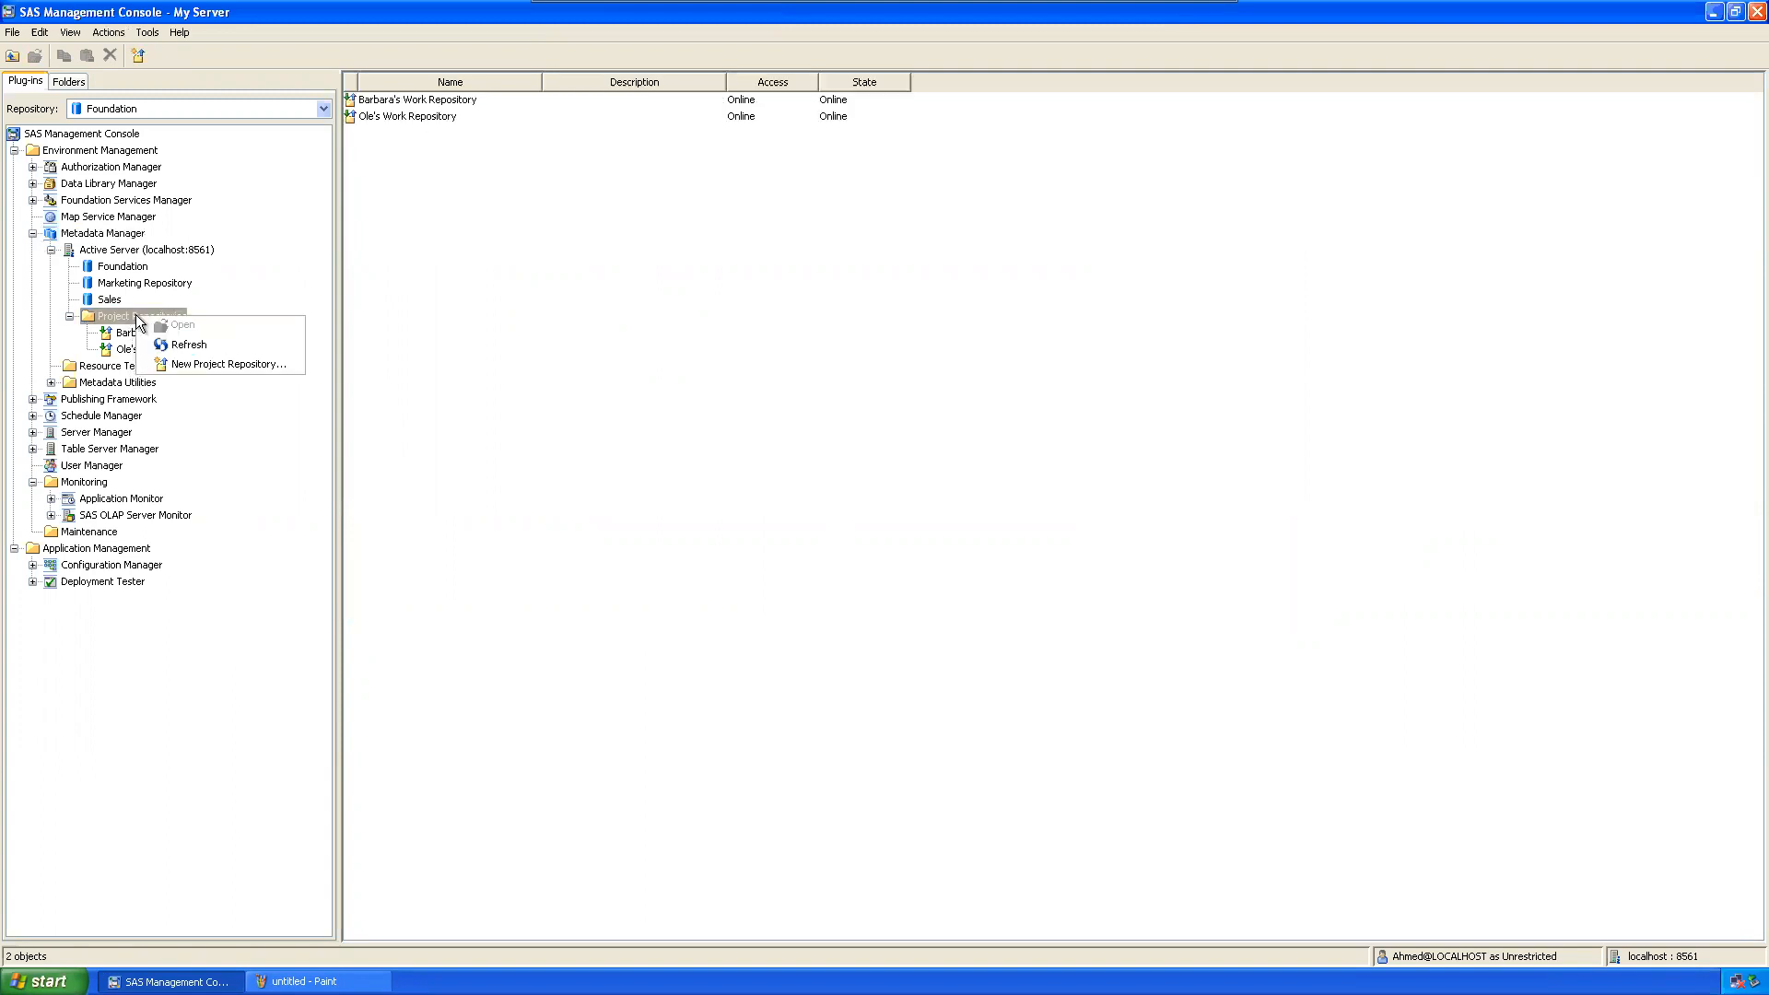
Step: Start a new project repository, choose the first user as owner, and enter the repository name
click(195, 365)
drag(712, 349, 617, 197)
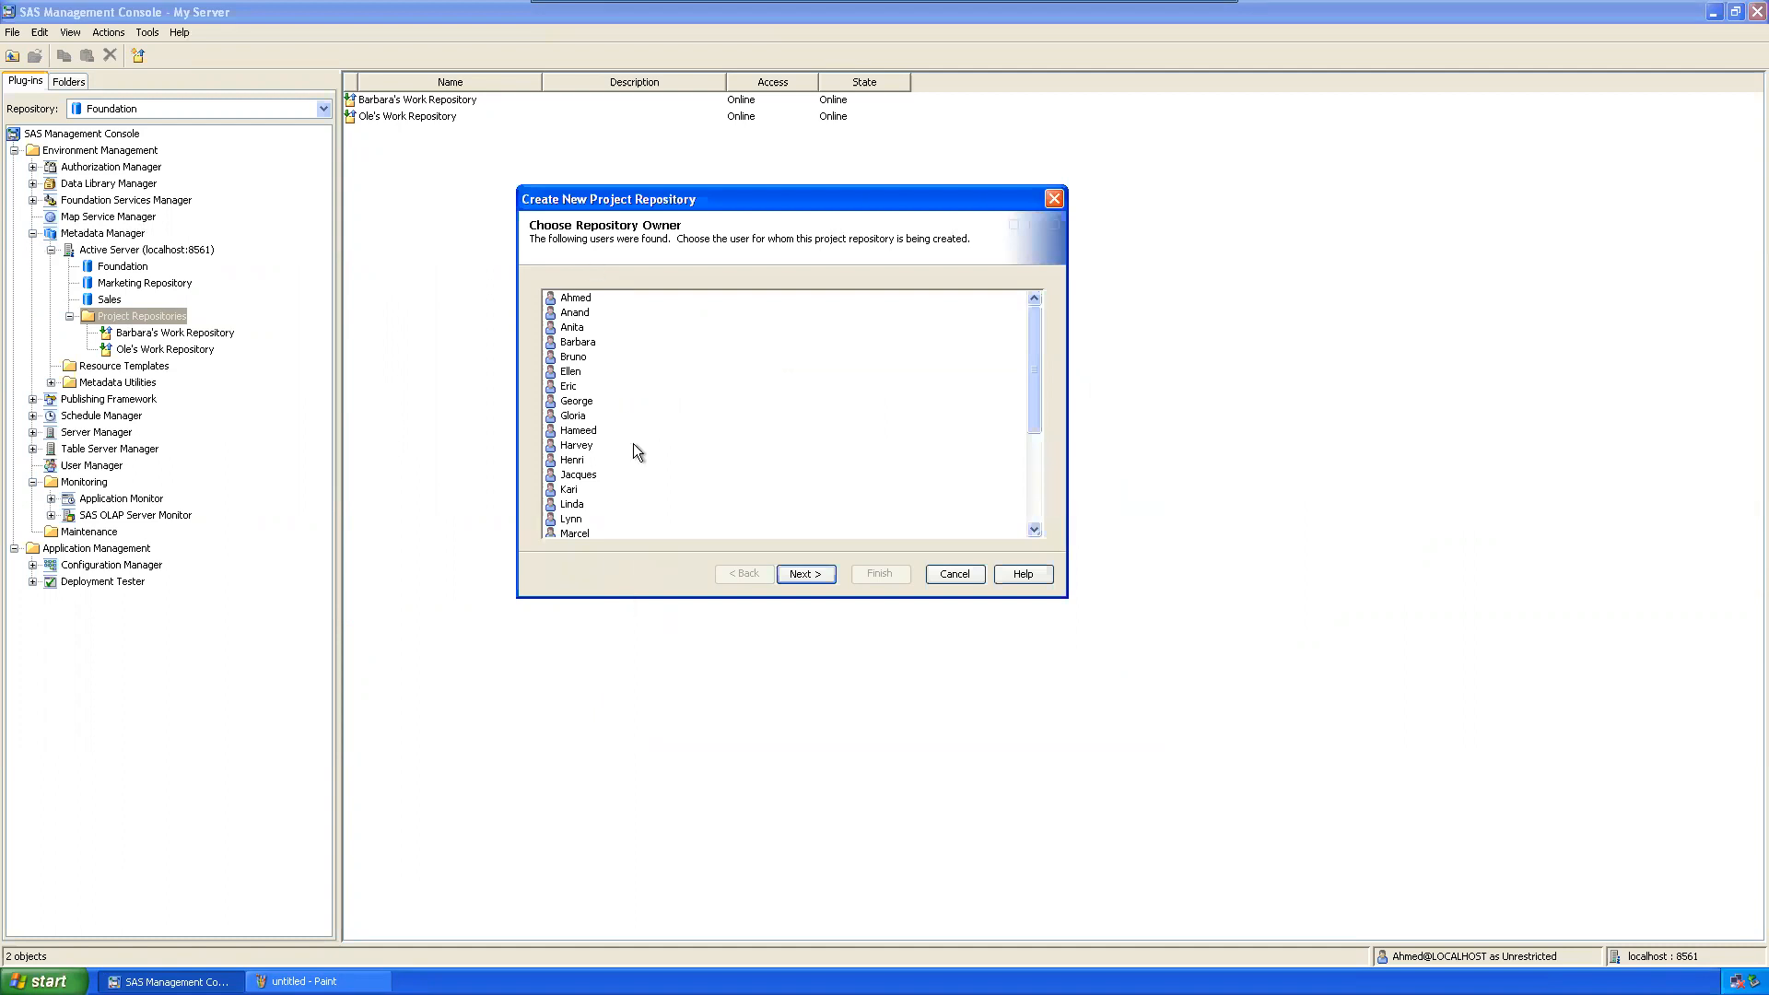
drag(1028, 362, 998, 301)
click(575, 313)
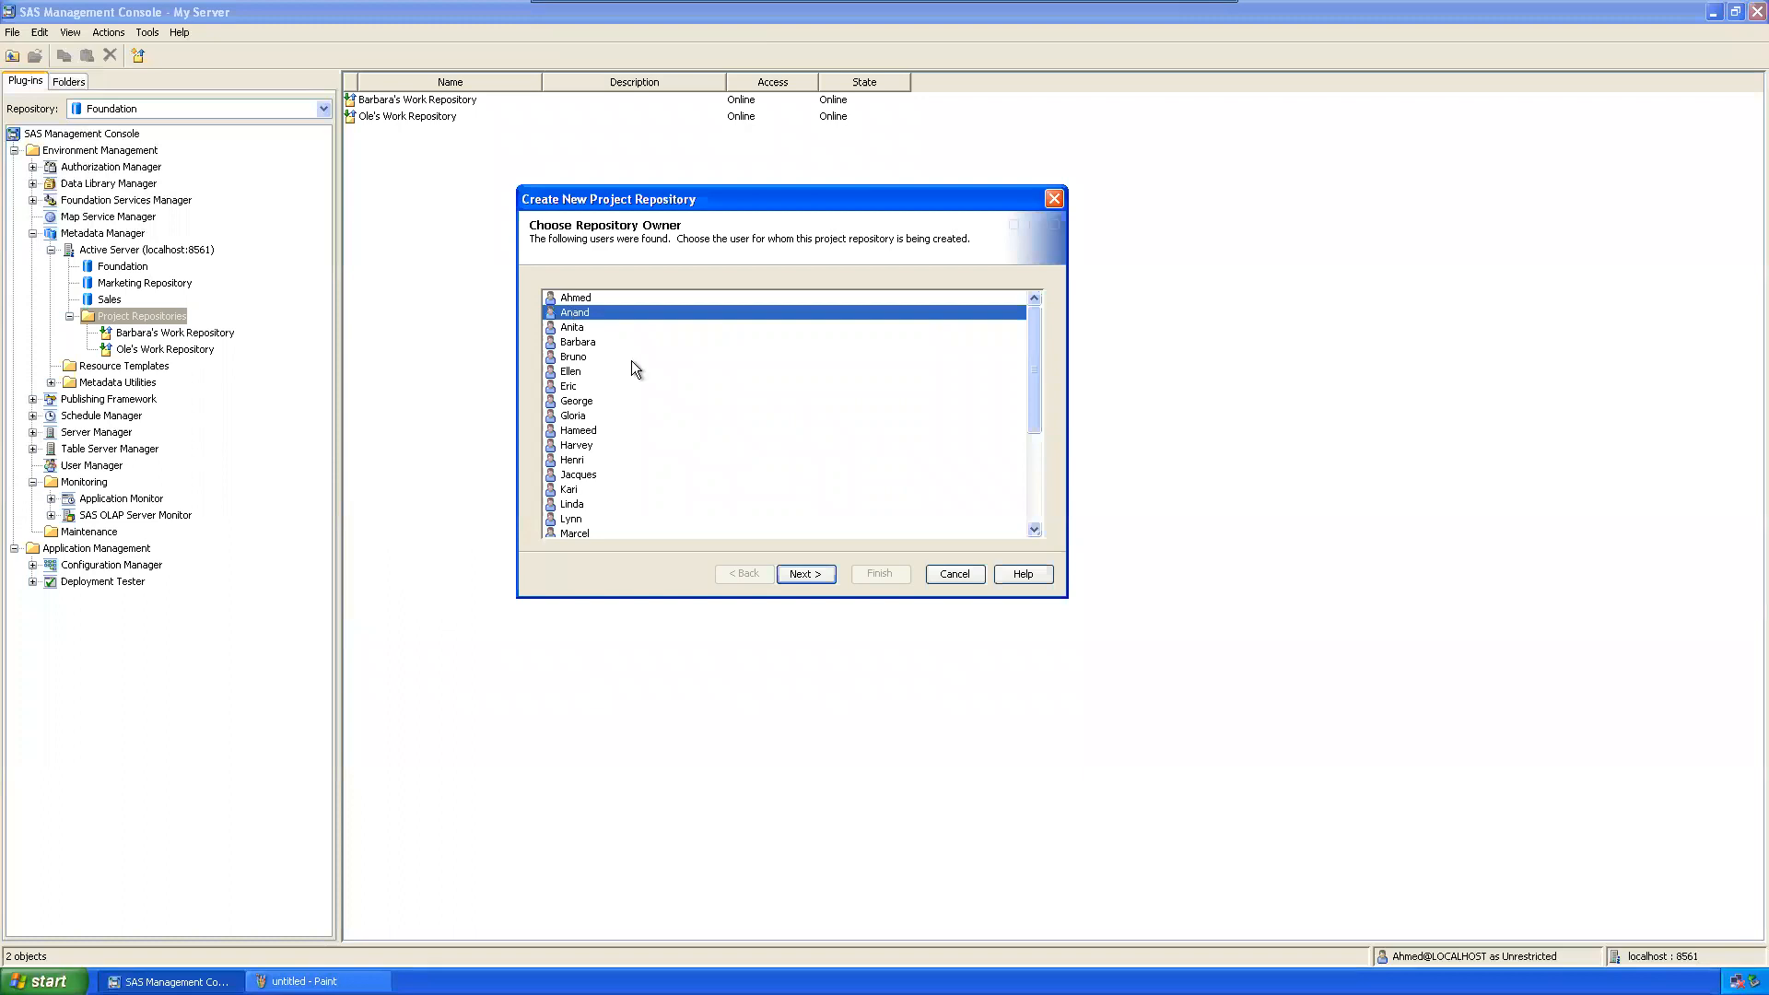
click(806, 573)
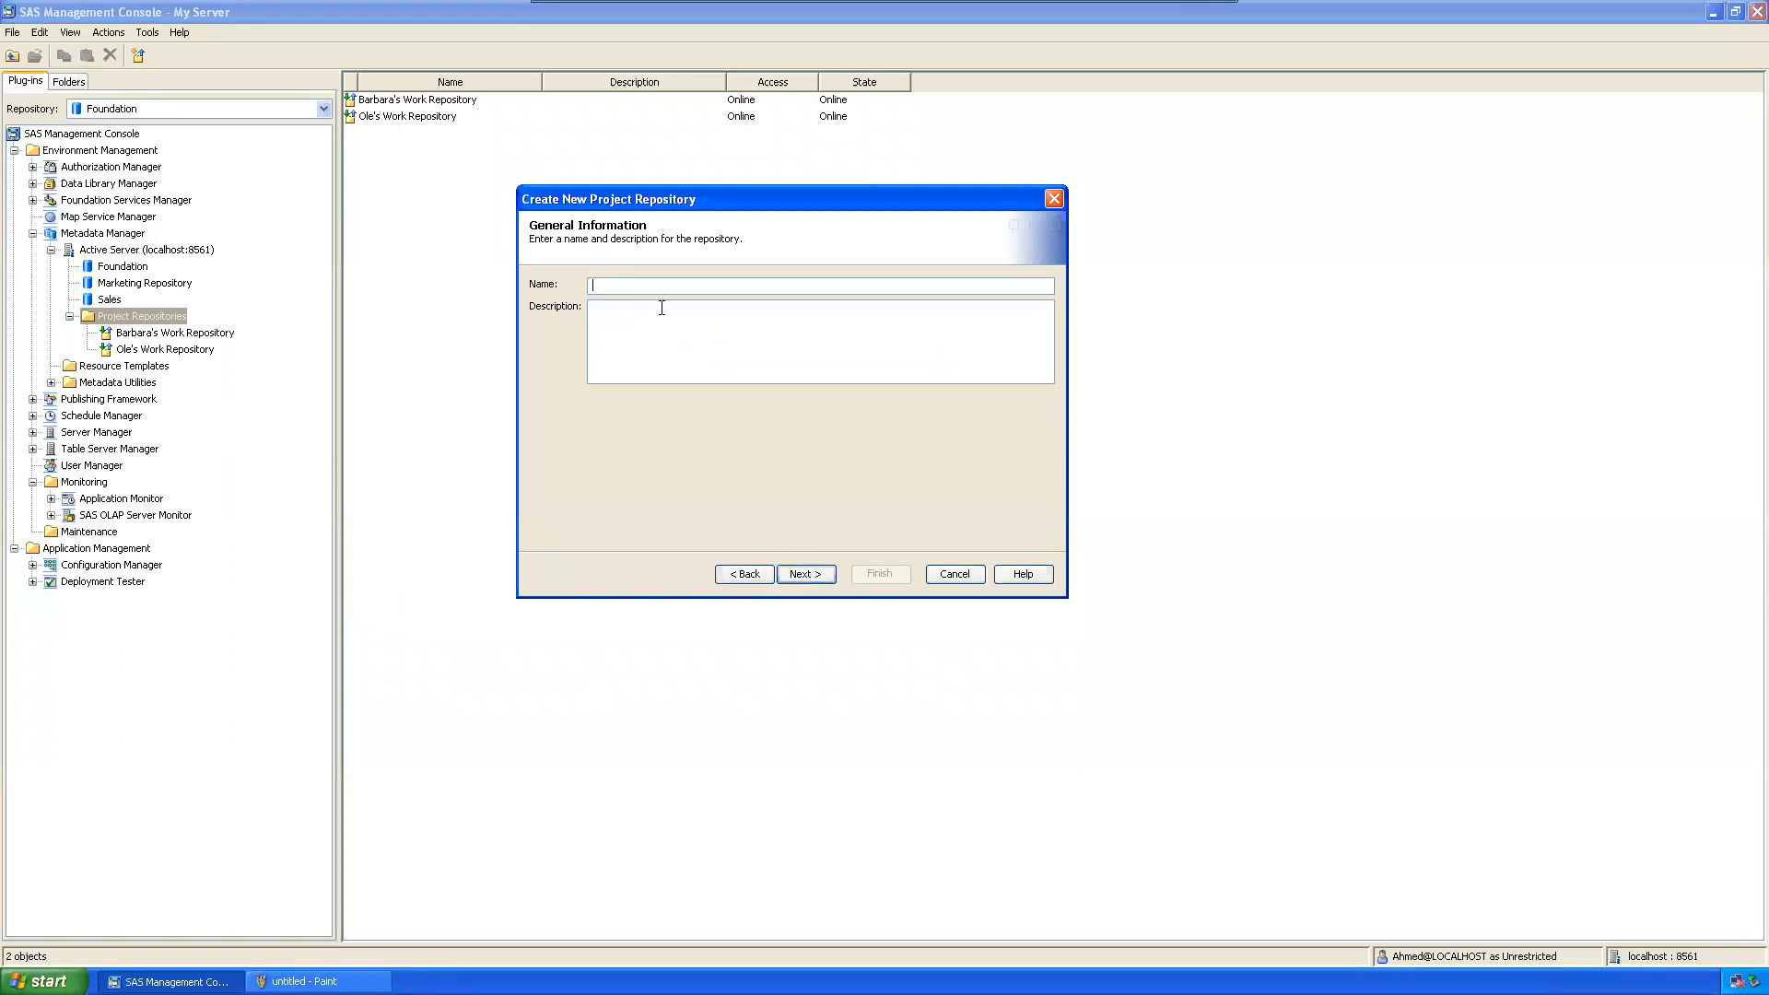
text(Anand Repository)
Step: Advance to the data source page with the Path field focused, then open the Windows Run dialog
click(804, 589)
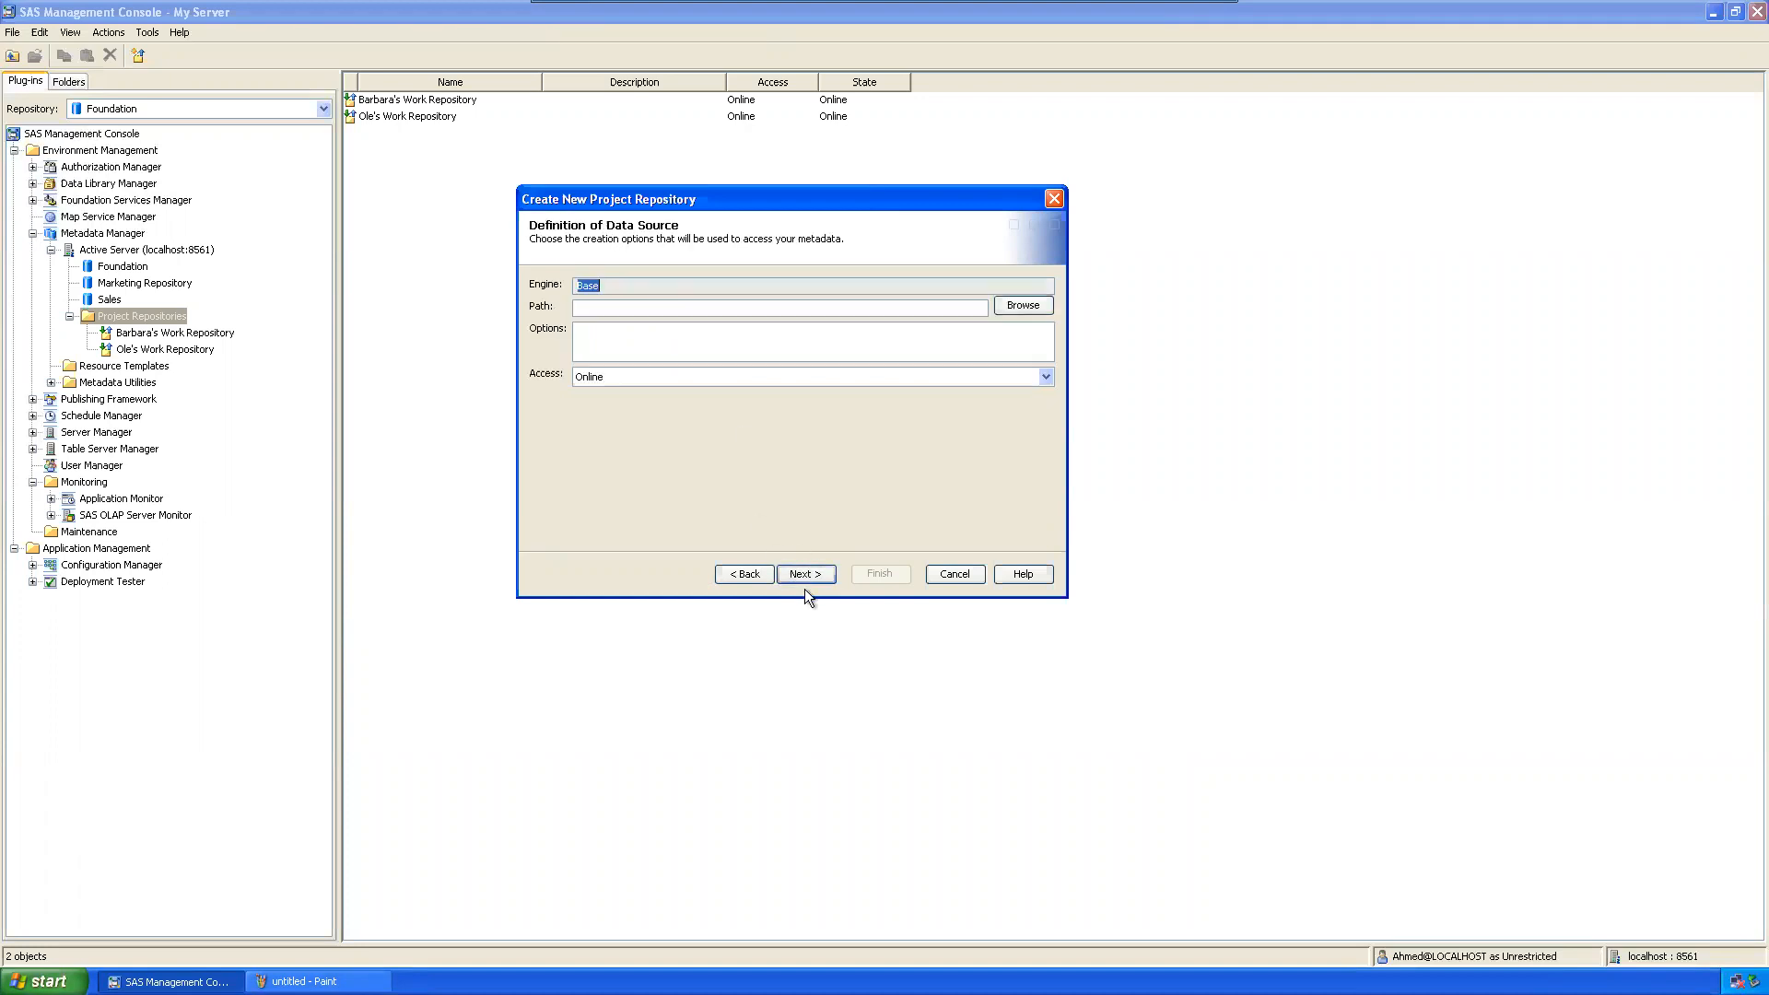
click(608, 313)
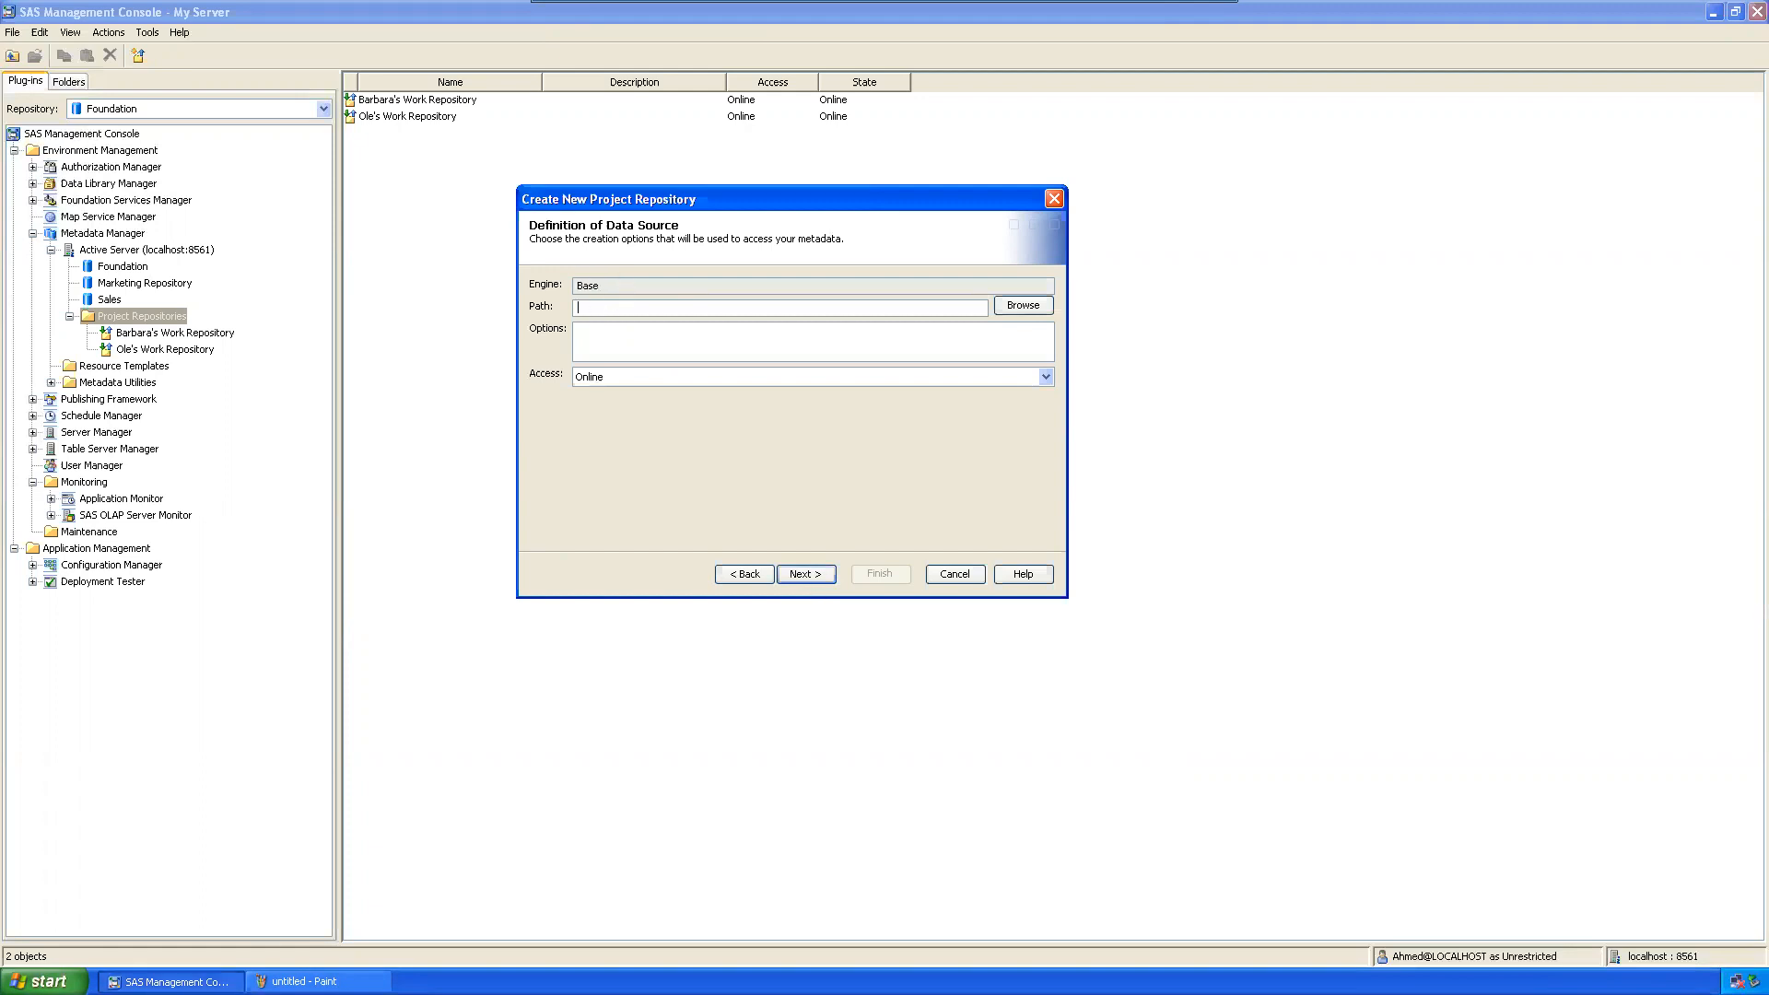
click(44, 981)
click(98, 920)
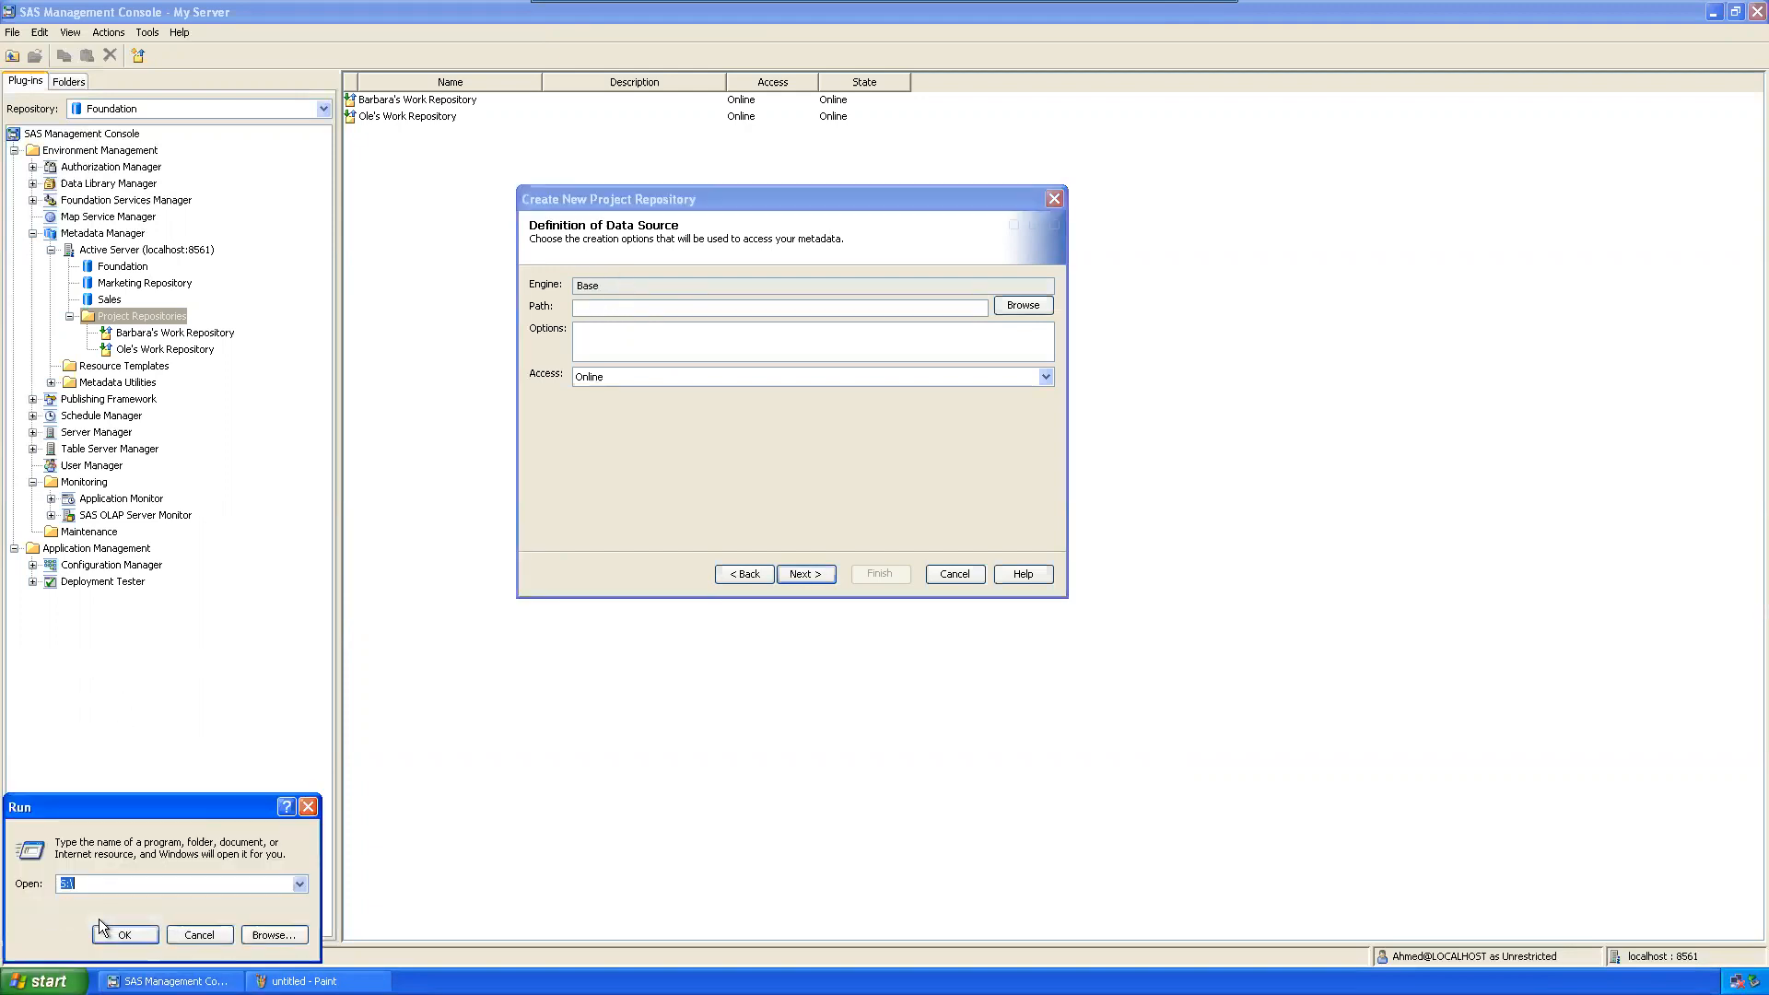
Step: Open the S: drive and create the first user's repository folder
key(Return)
right_click(885, 660)
mouse_move(937, 787)
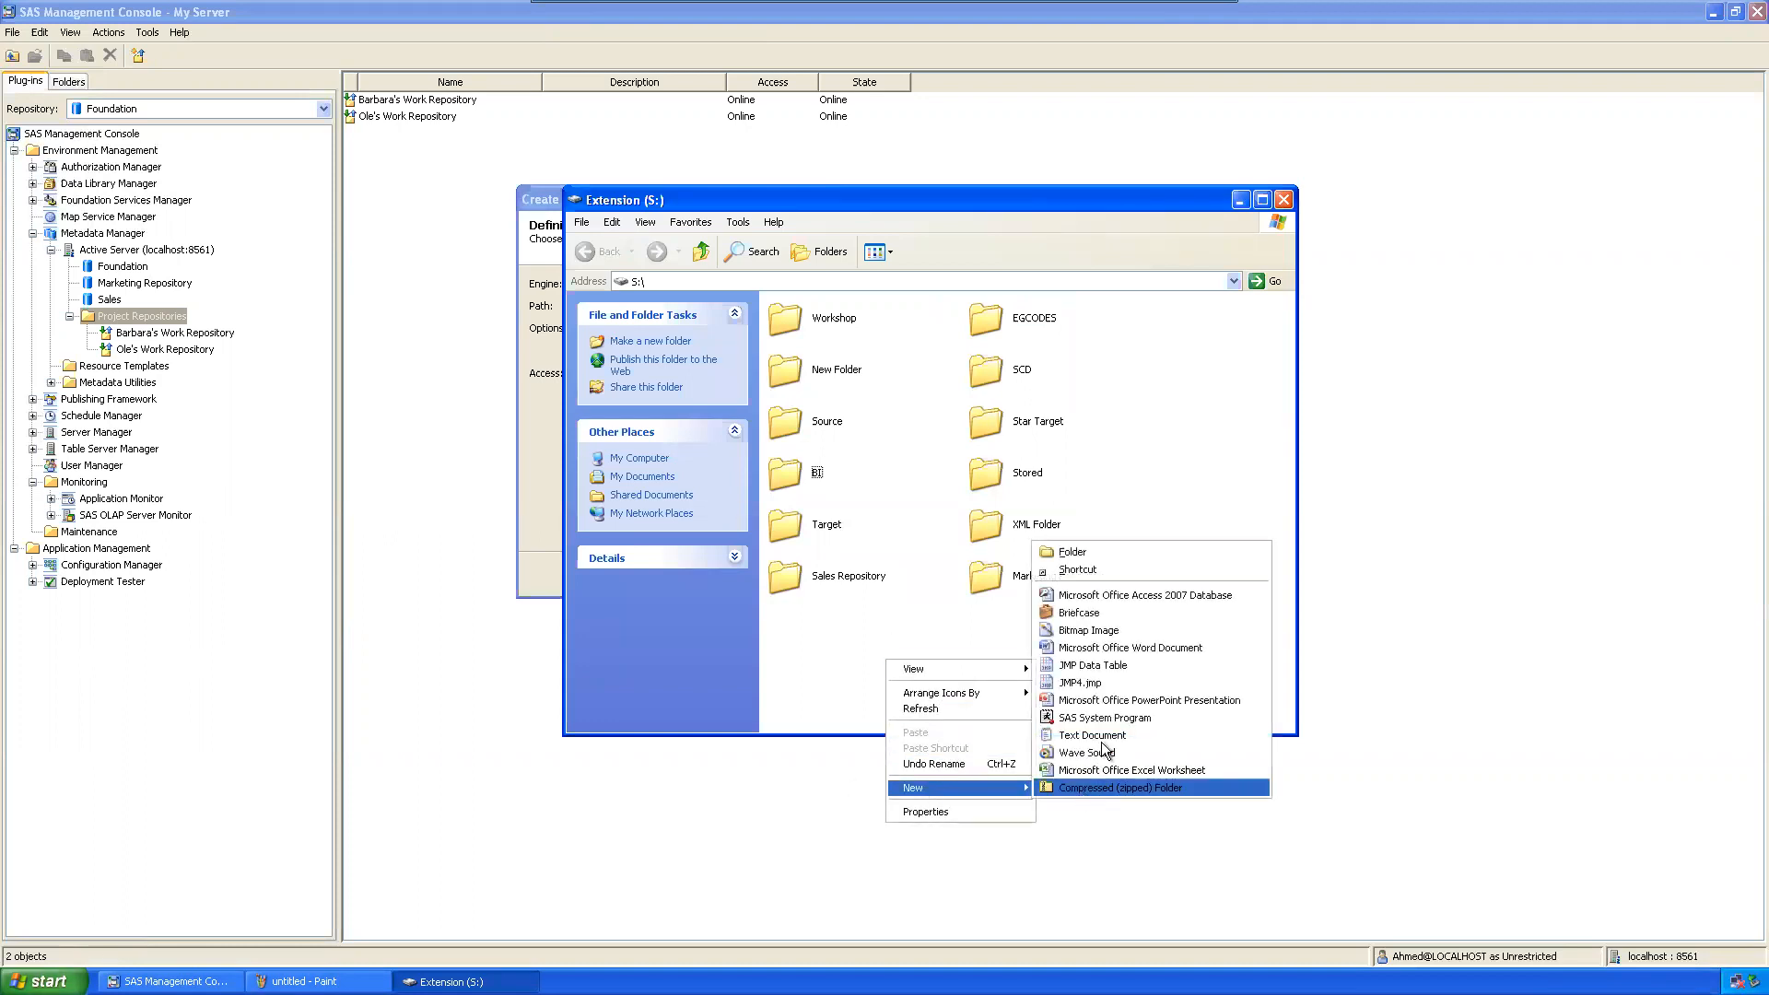
click(1106, 553)
text(An)
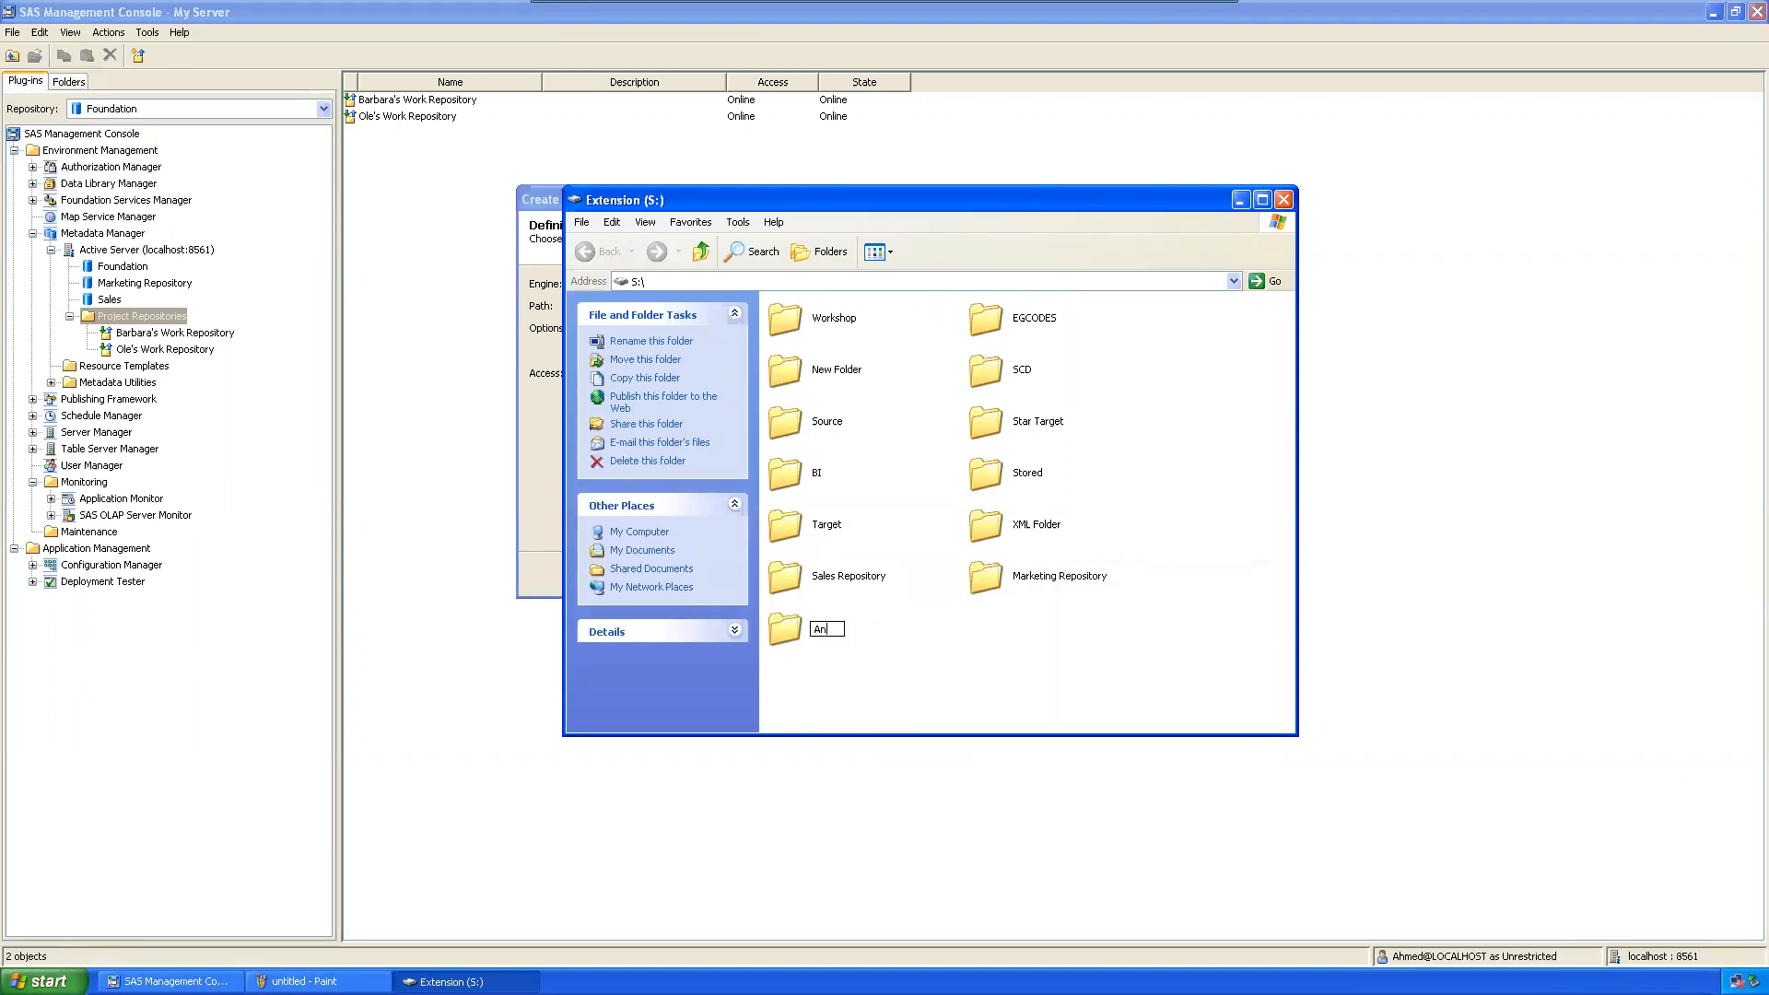
text(and Repository)
key(Return)
Step: Create the second user's repository folder, then open the first folder and select its address path
right_click(1014, 679)
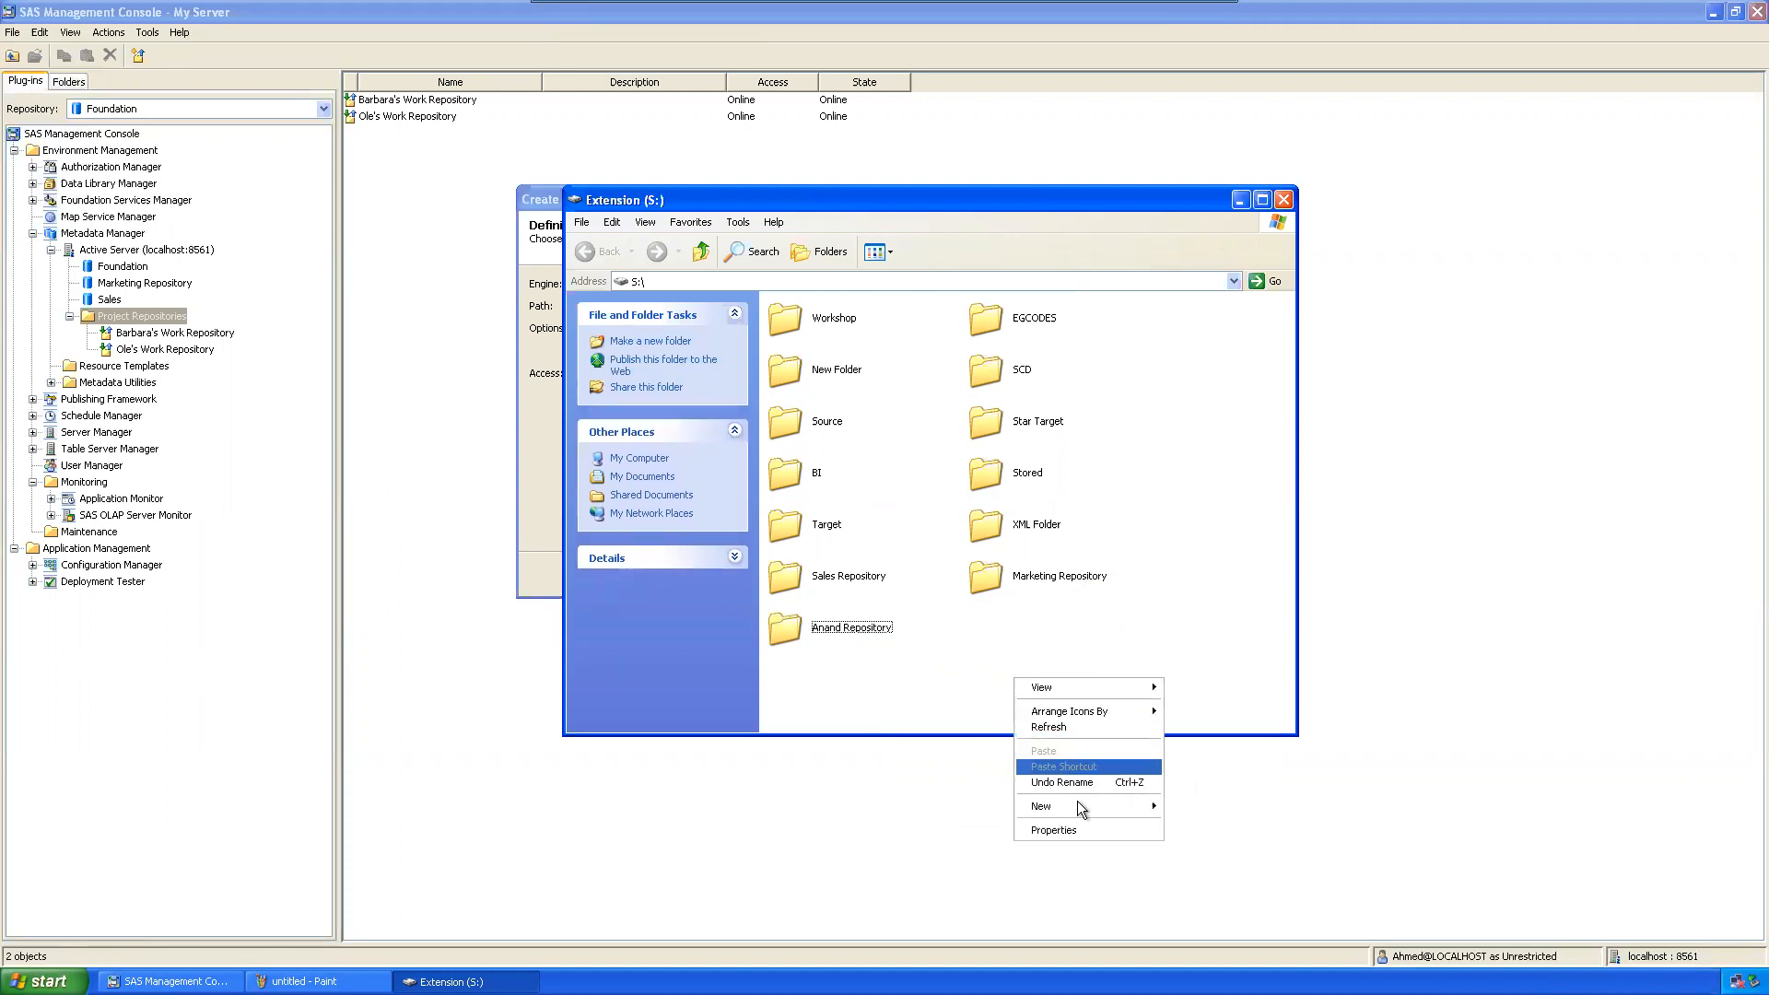
mouse_move(1080, 805)
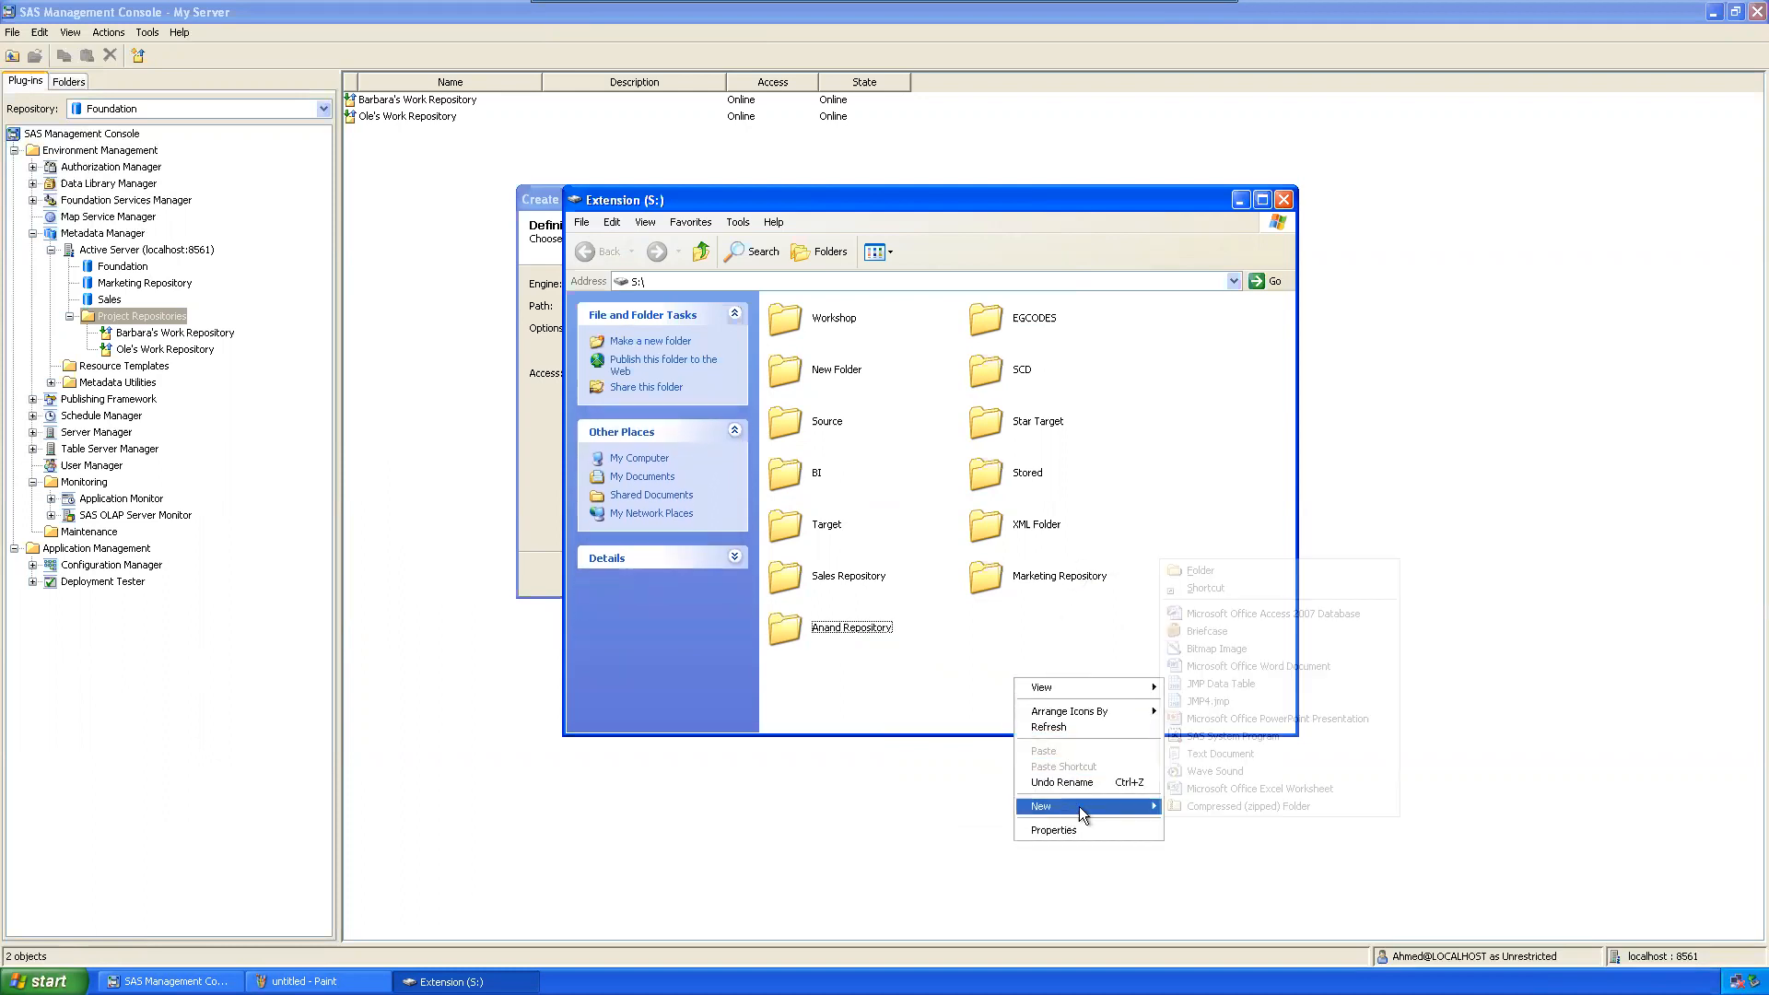
click(1230, 570)
text(Hameed Rep)
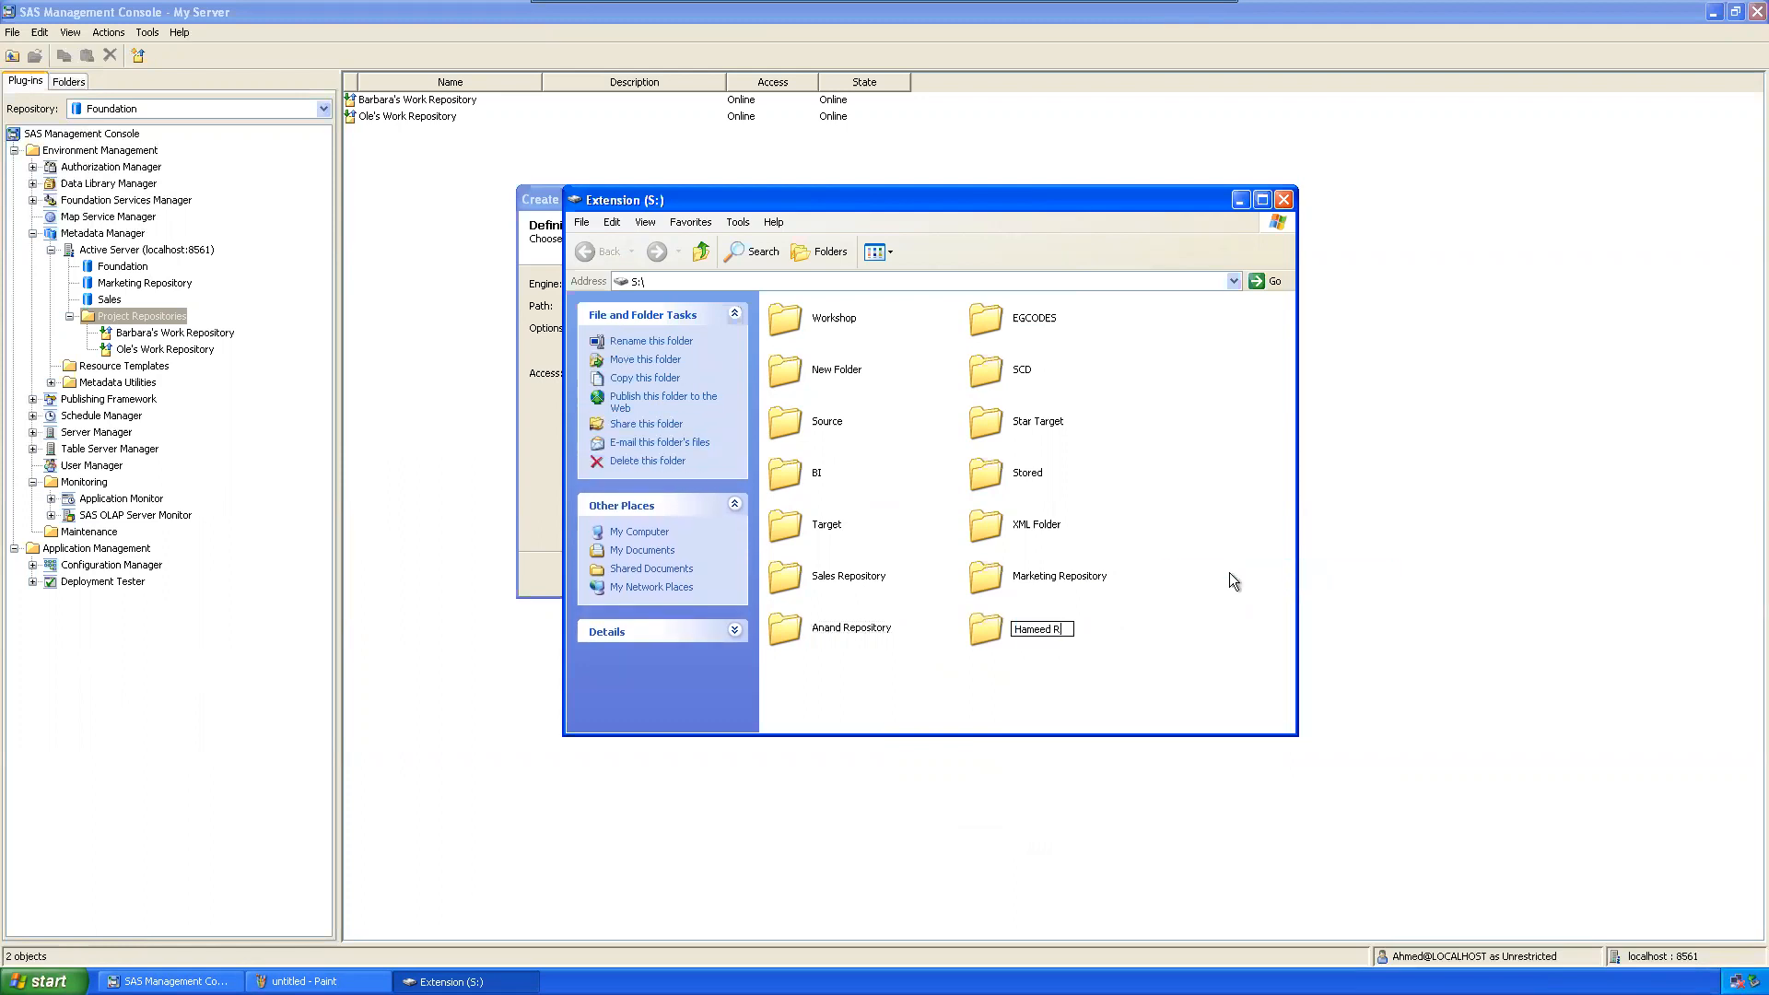
key(BackSpace)
text([p)
key(BackSpace)
key(BackSpace)
text(pository)
key(Return)
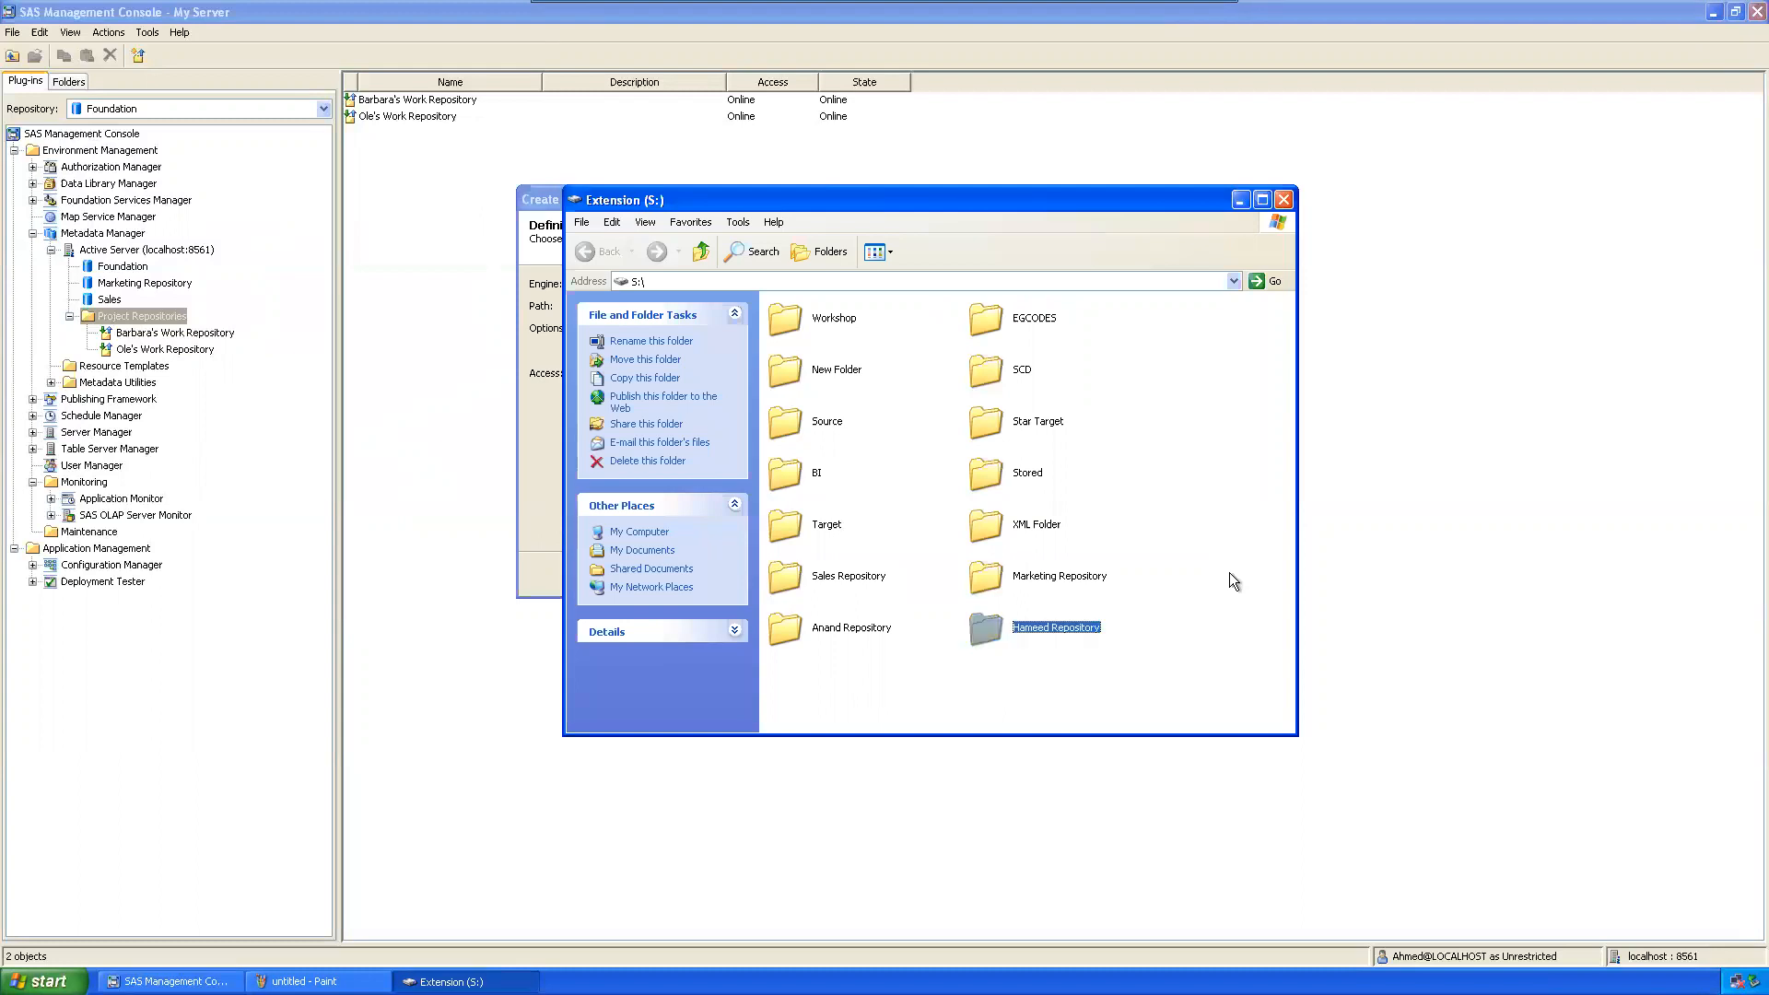
double_click(861, 628)
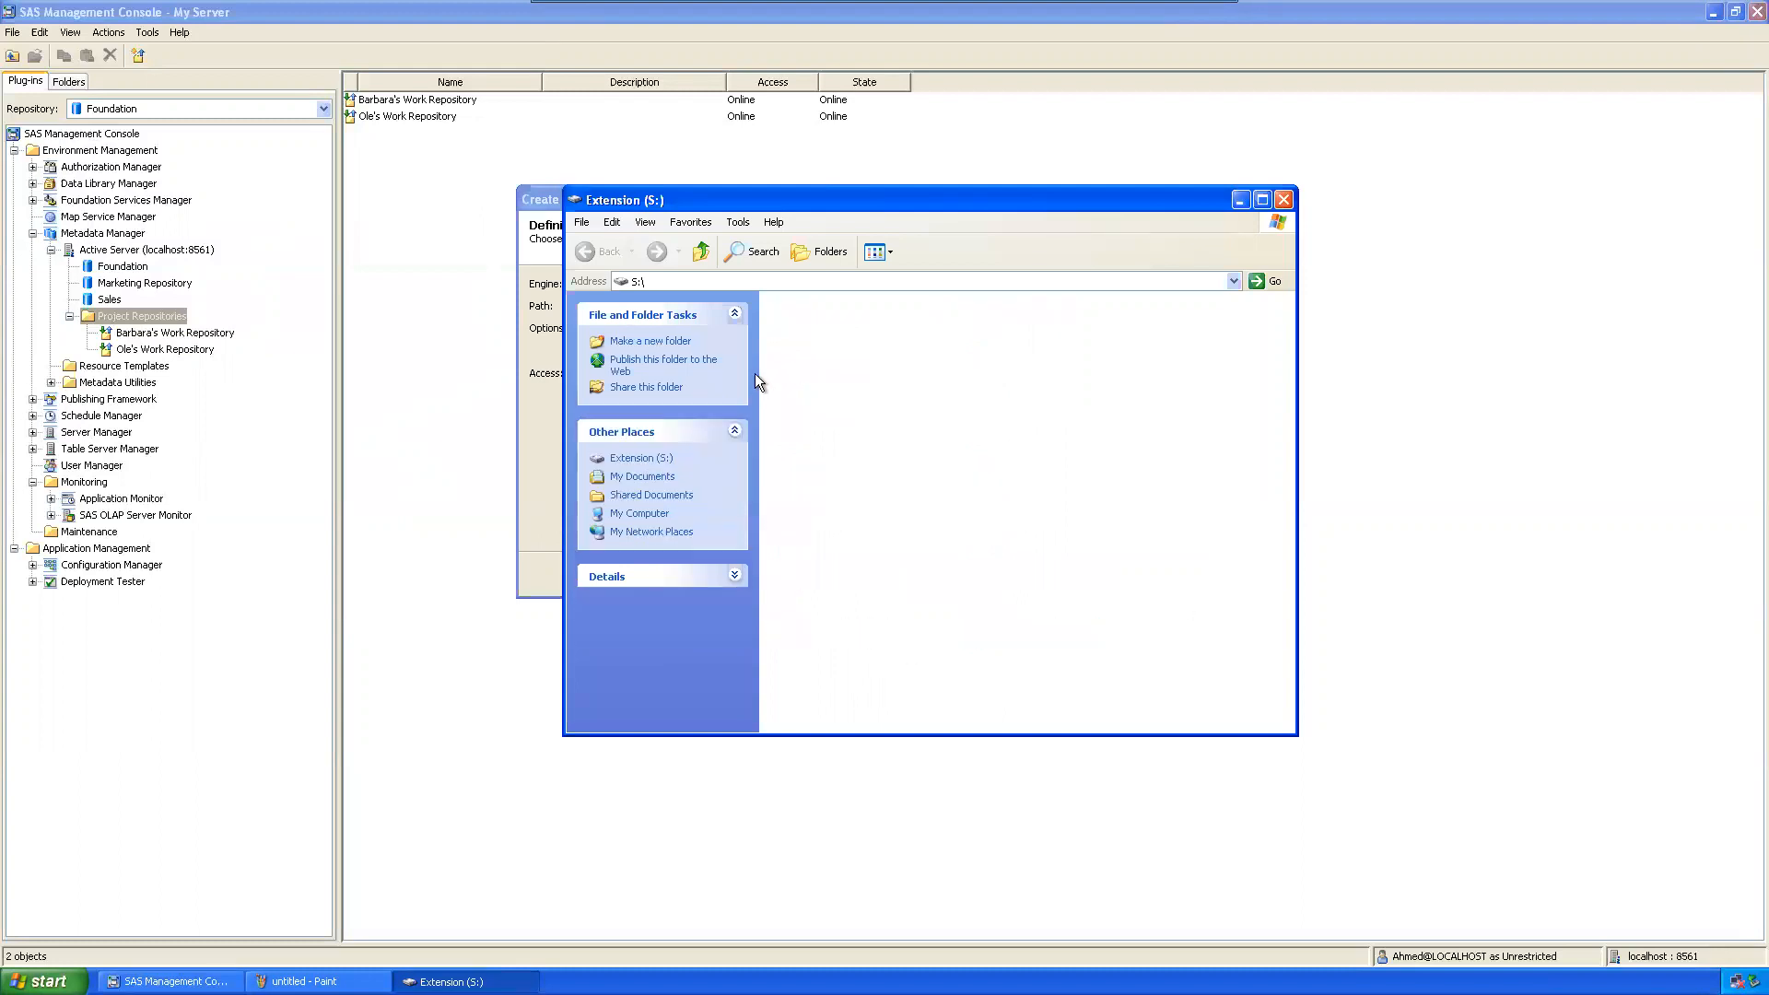
click(756, 282)
key(ctrl+c)
Step: Paste the copied S: folder path as the repository Path and finish creating the repository
click(1239, 200)
click(723, 311)
key(ctrl+v)
click(813, 573)
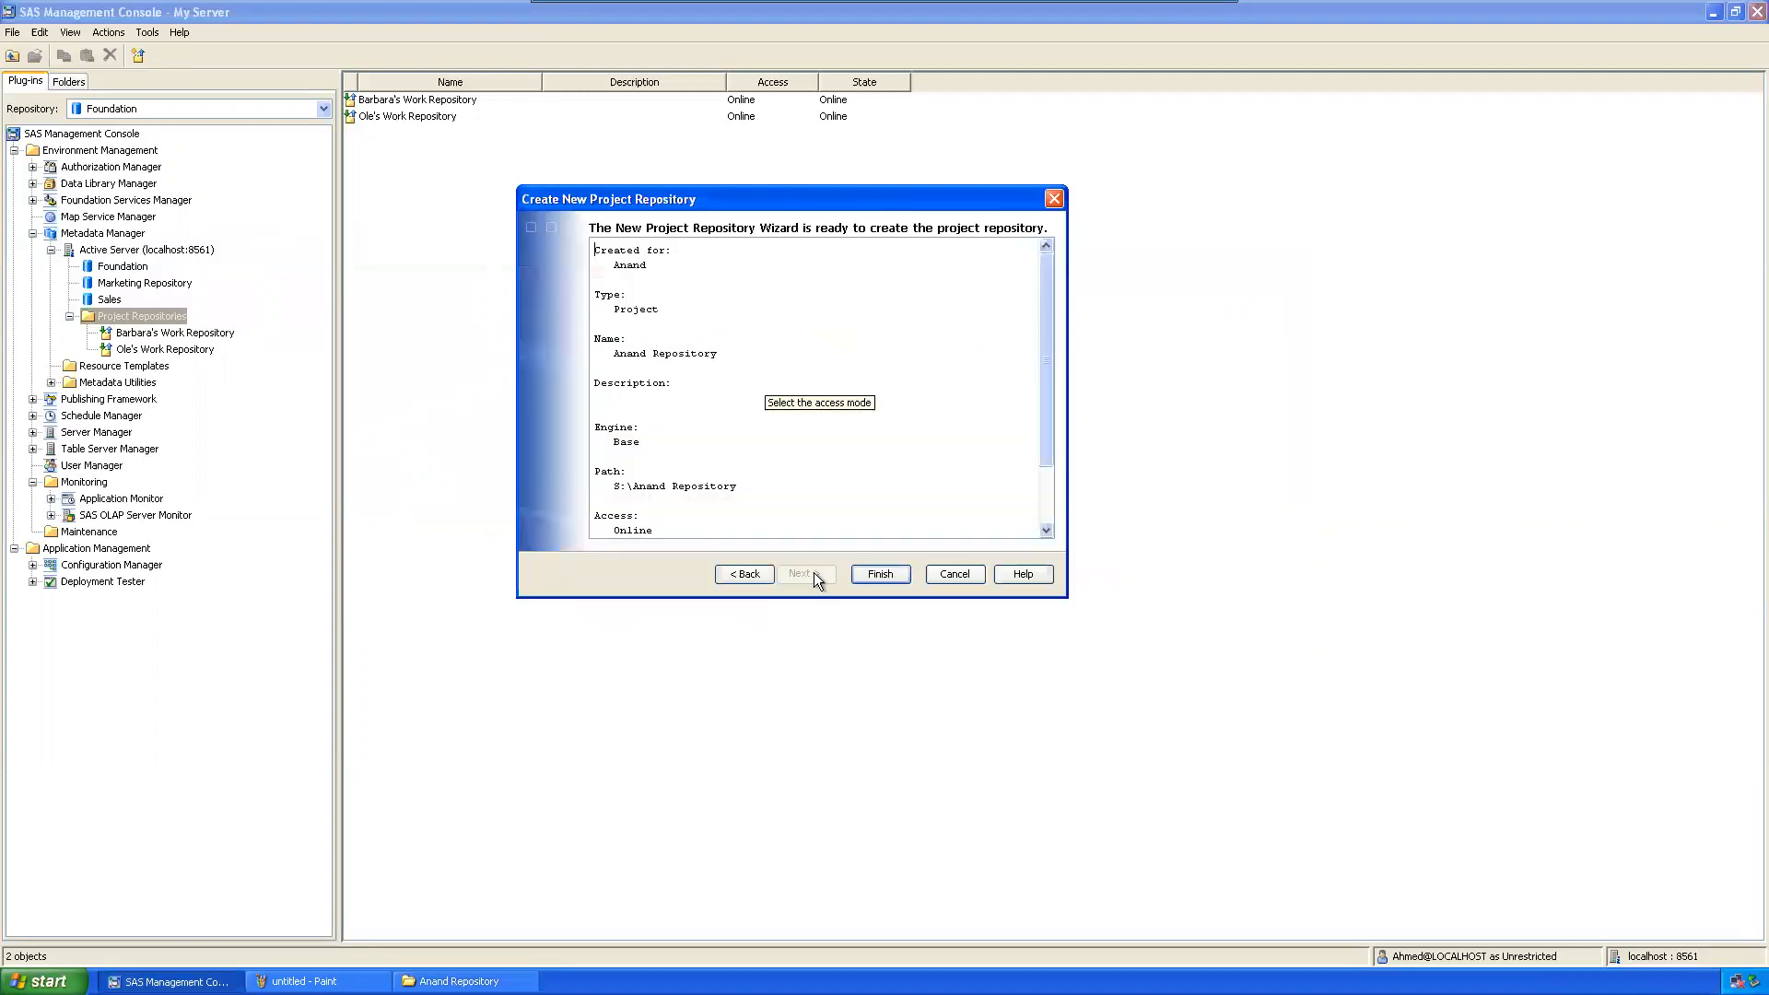
click(899, 574)
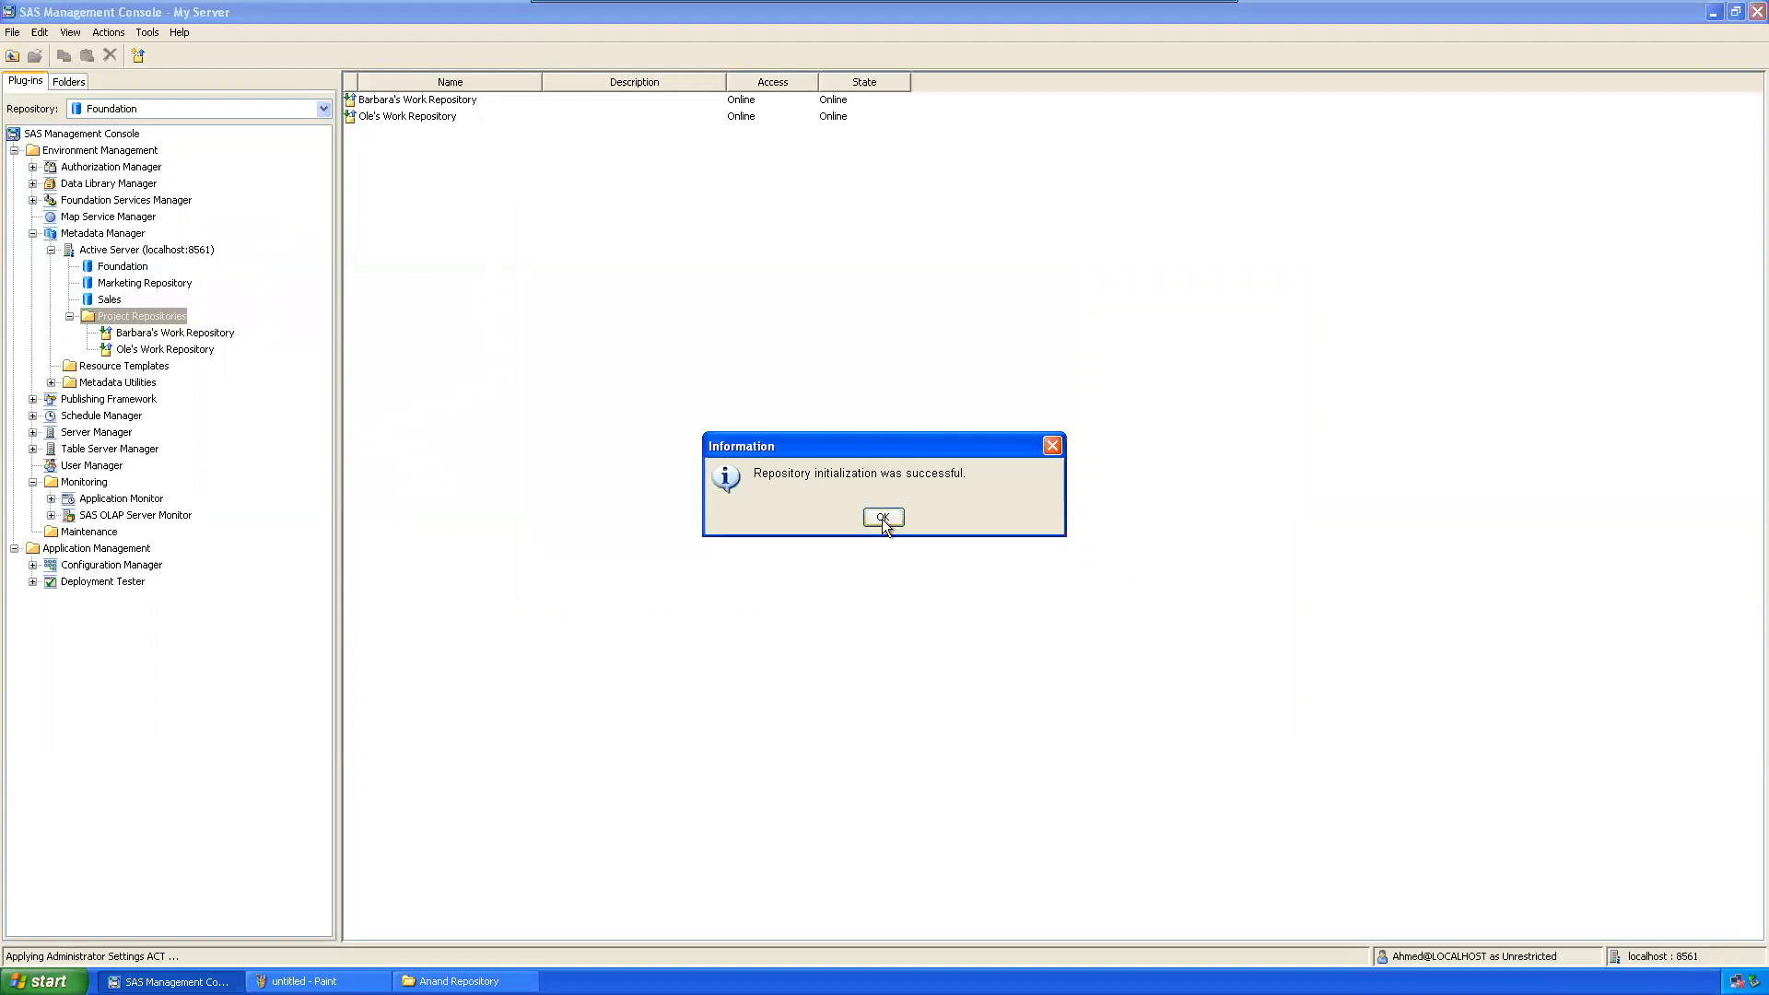
click(882, 518)
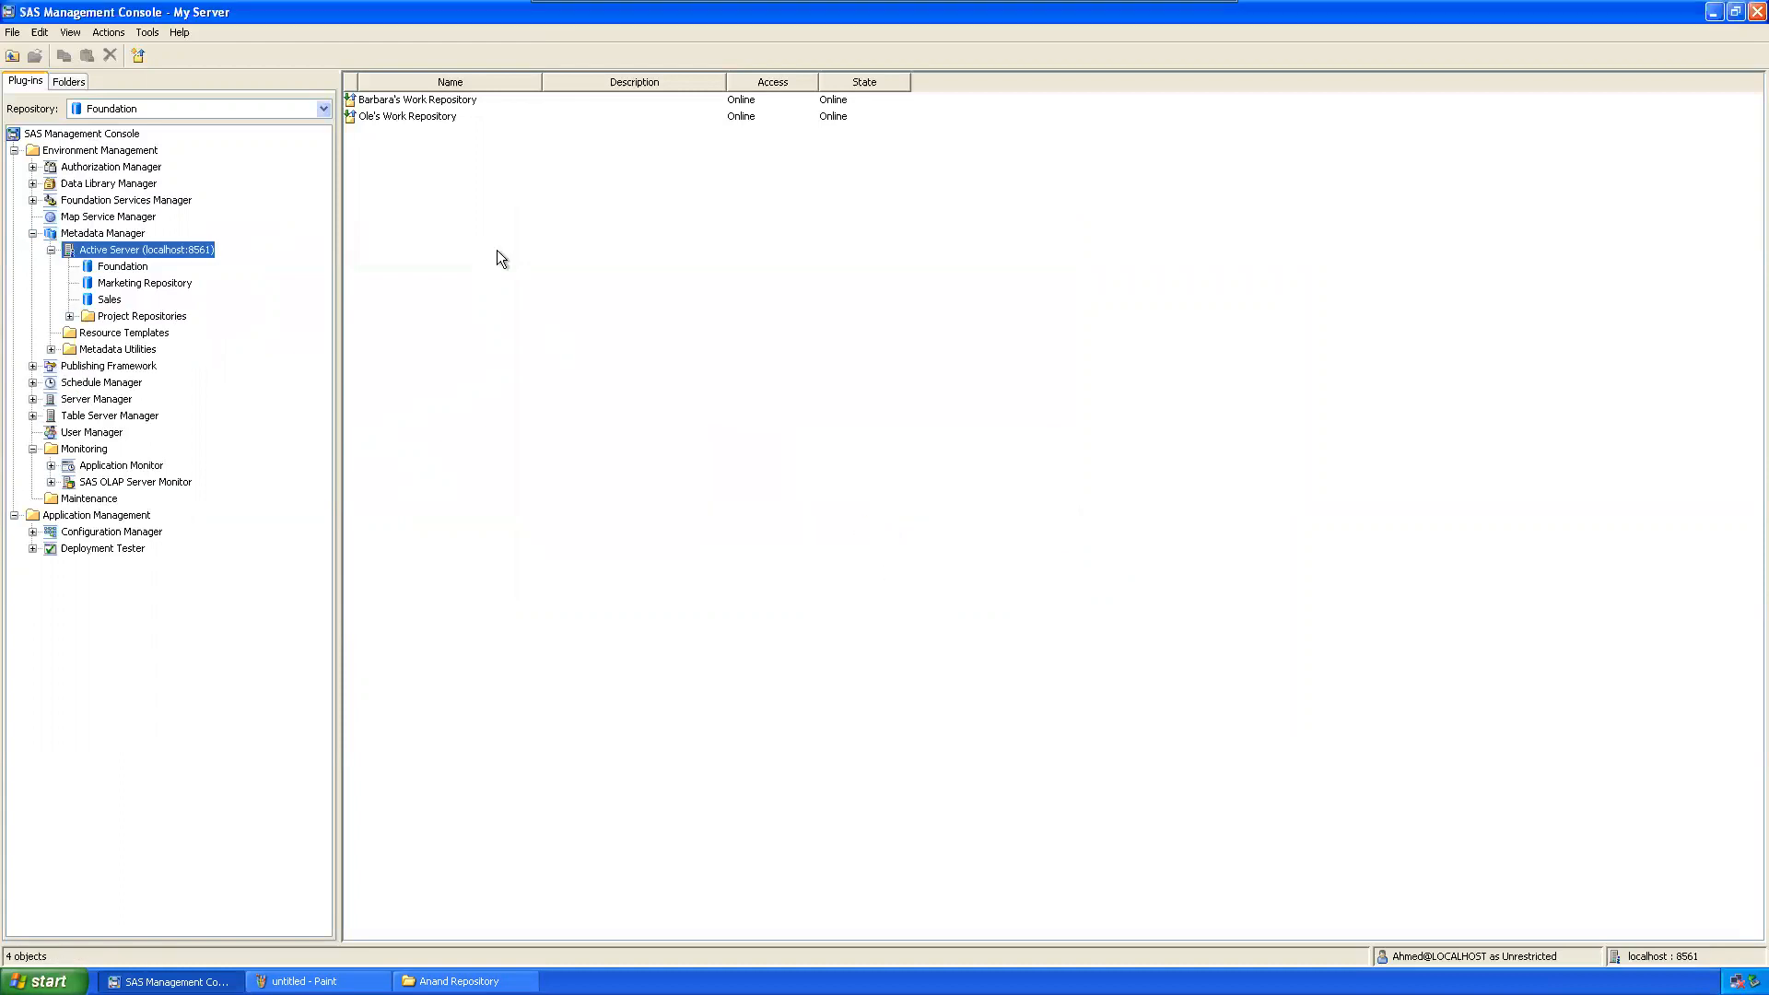
Step: Expand Project Repositories and inspect the new Project-type repository's details beside the other two
click(69, 316)
click(153, 336)
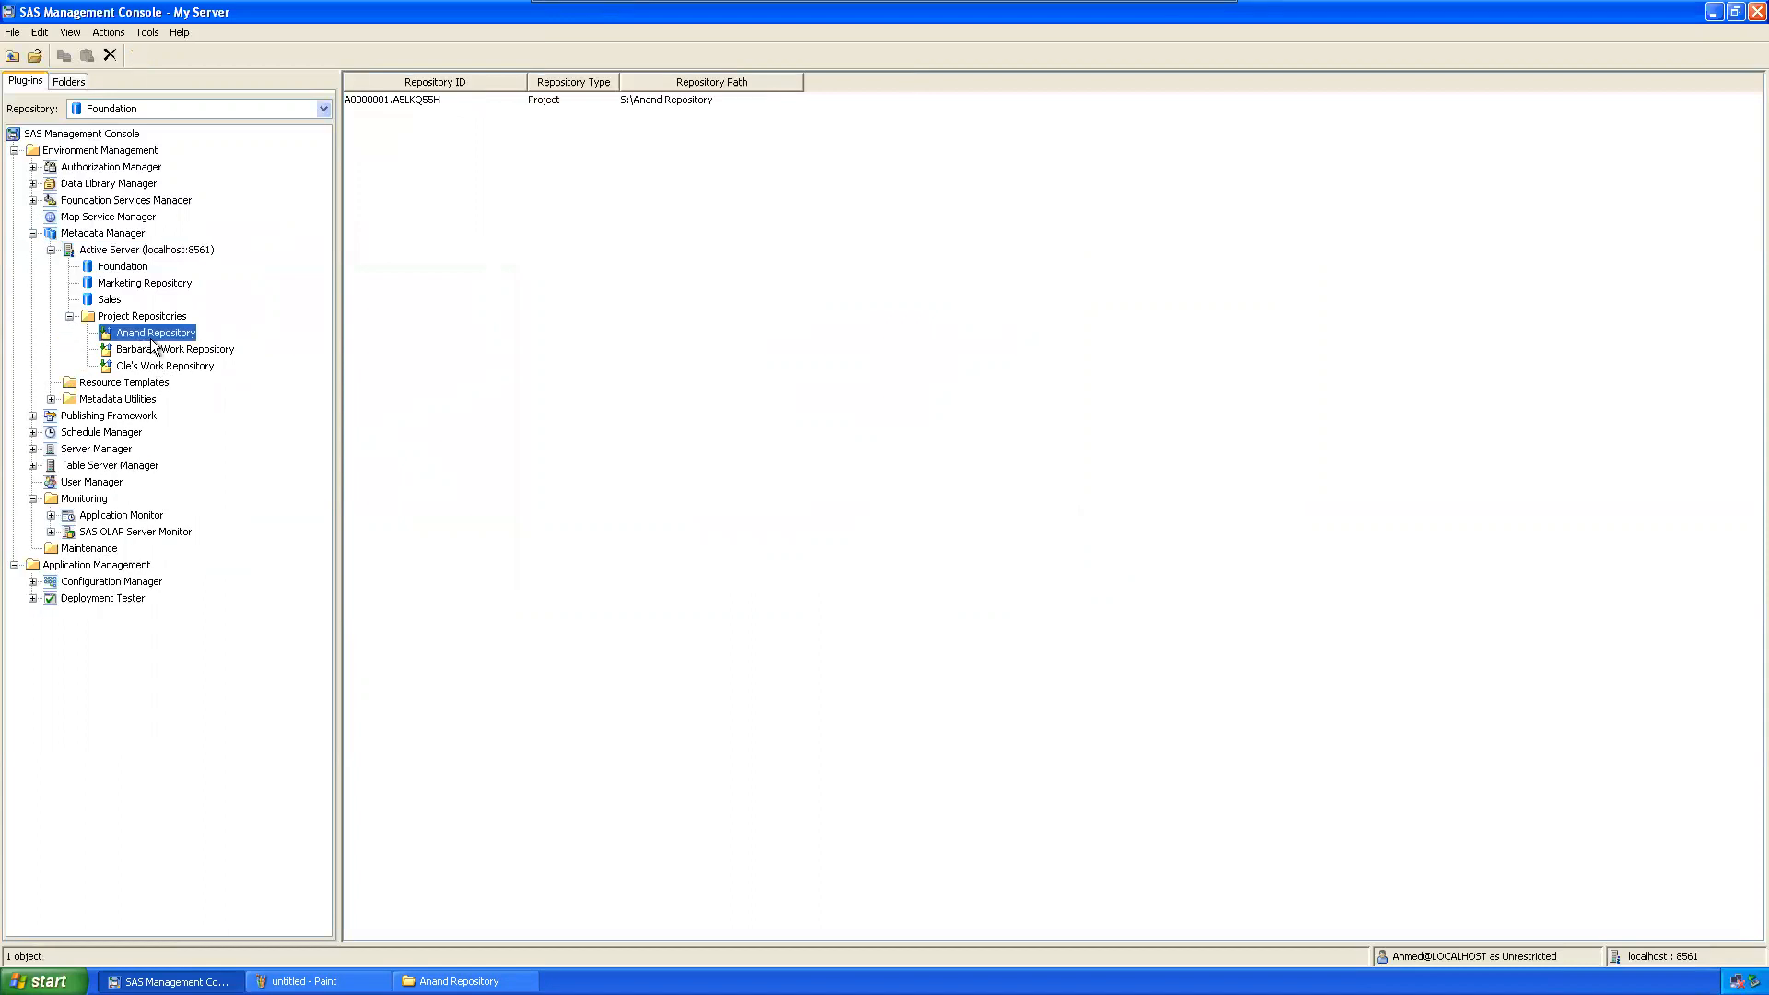
click(466, 102)
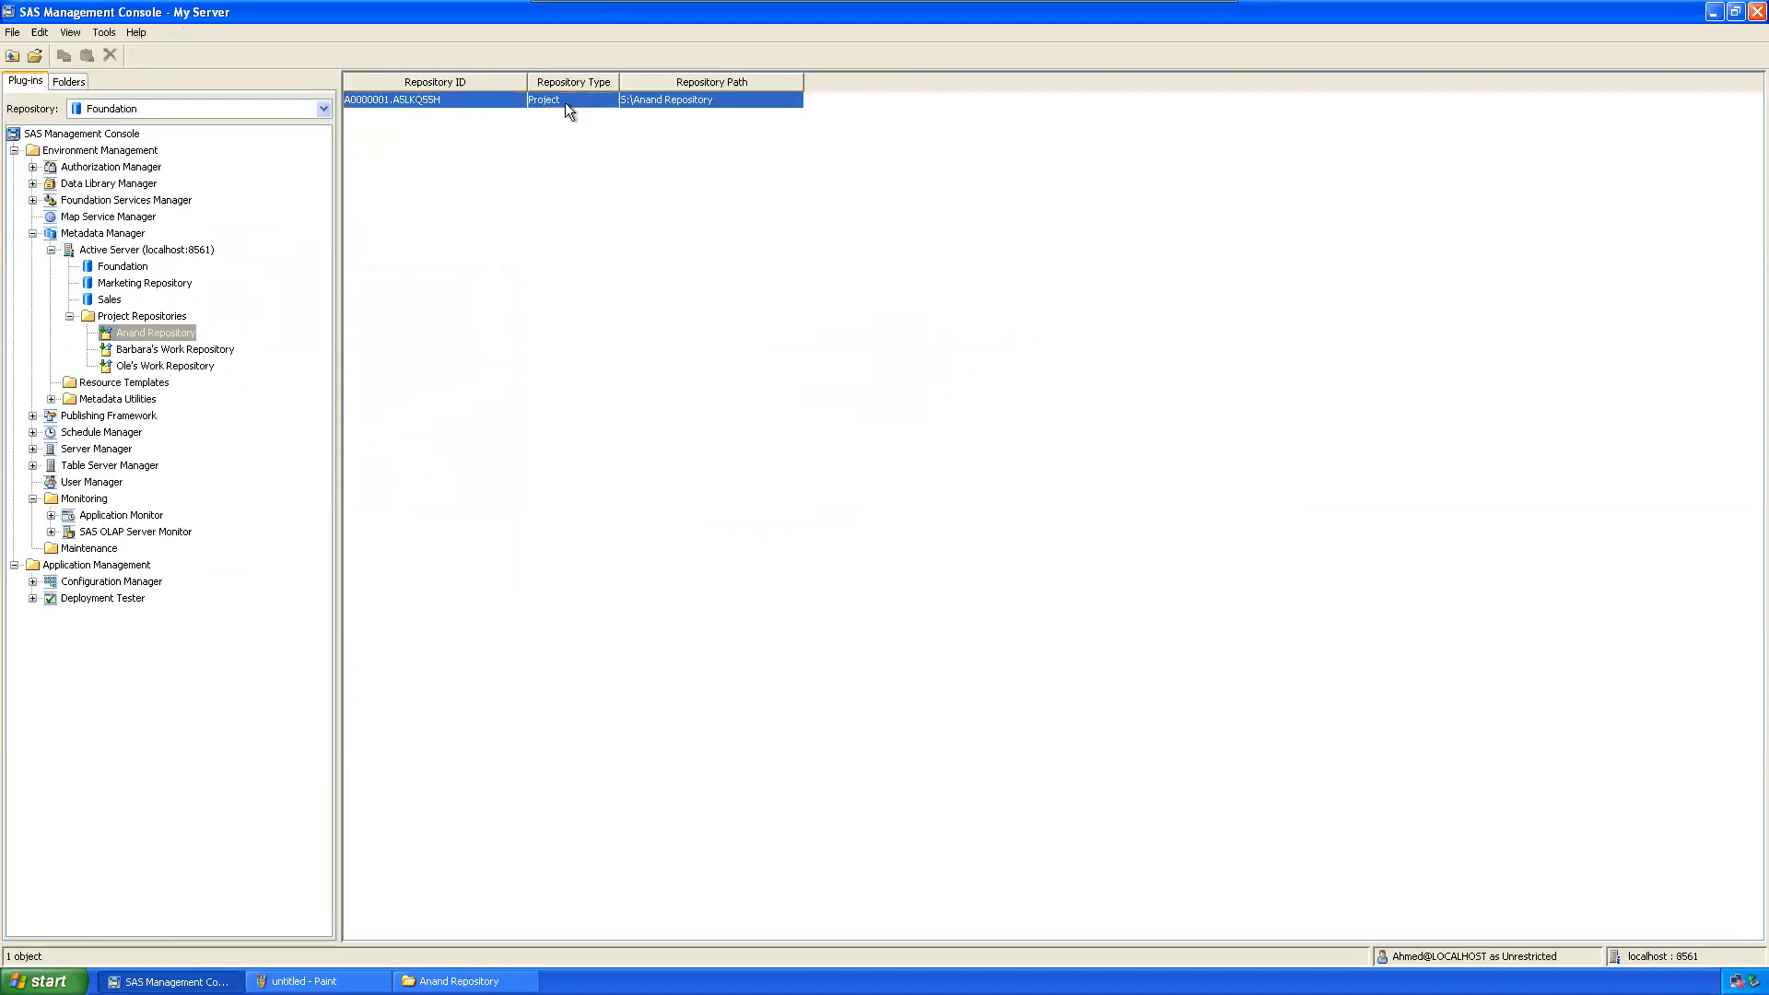
click(455, 120)
click(449, 99)
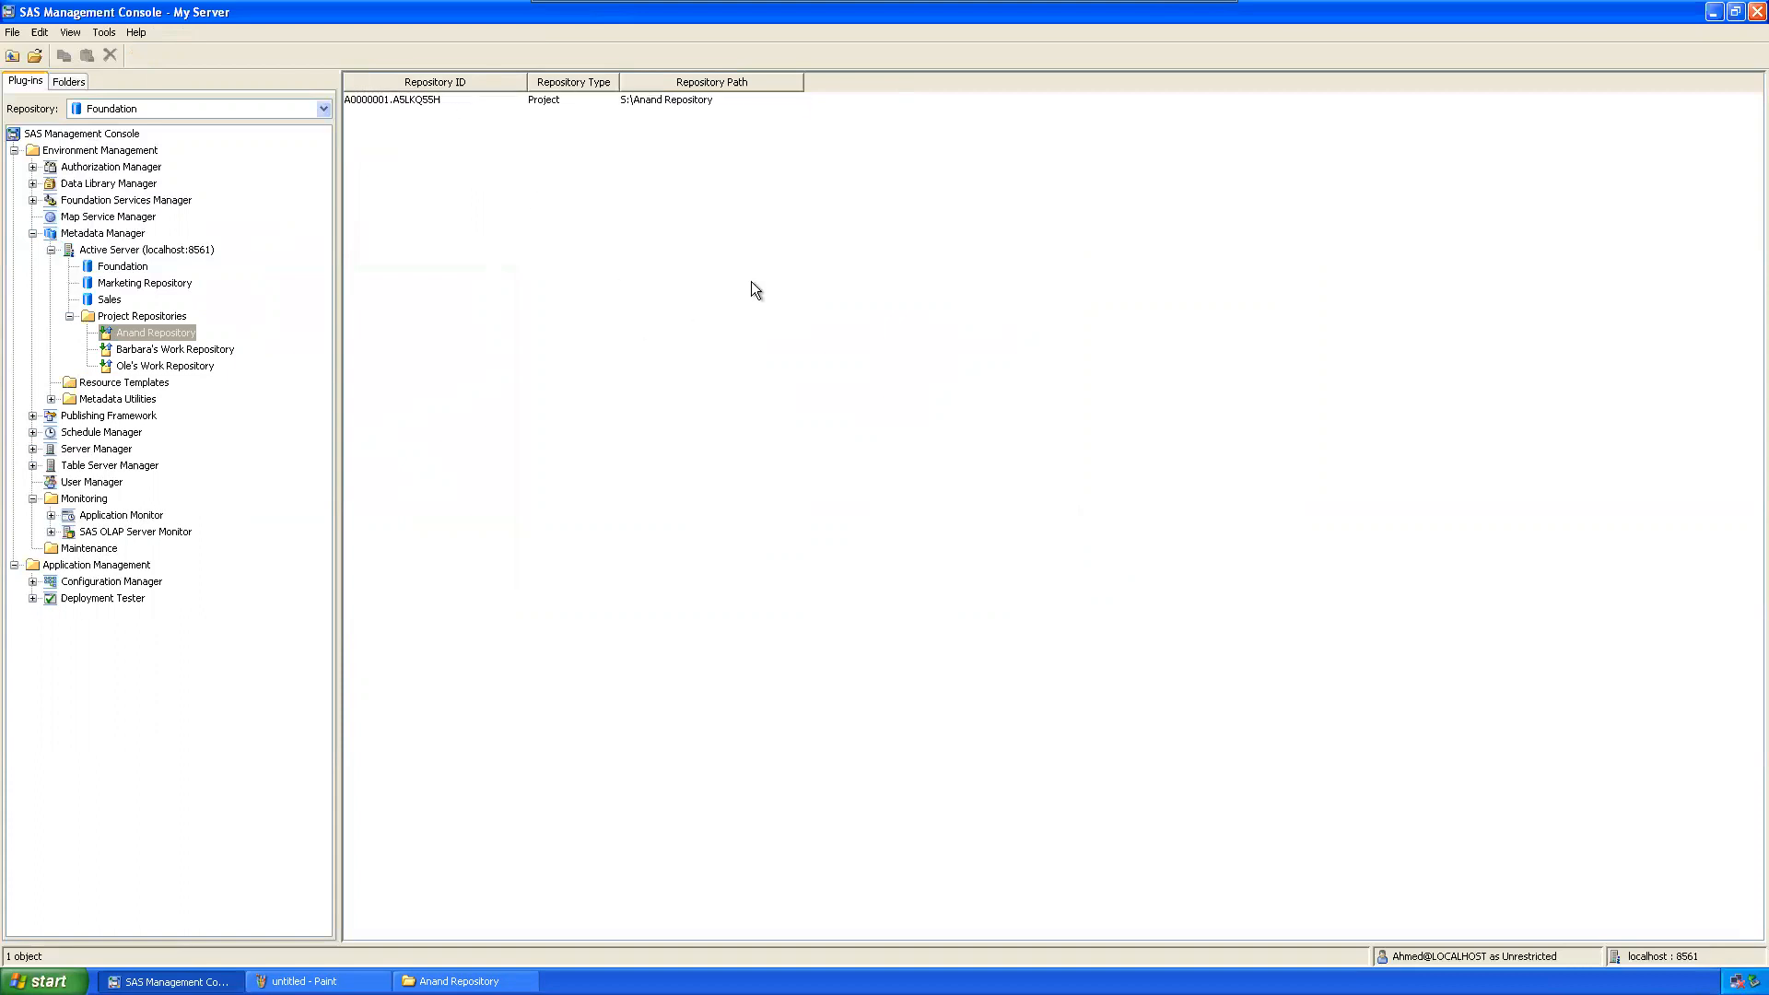
right_click(124, 318)
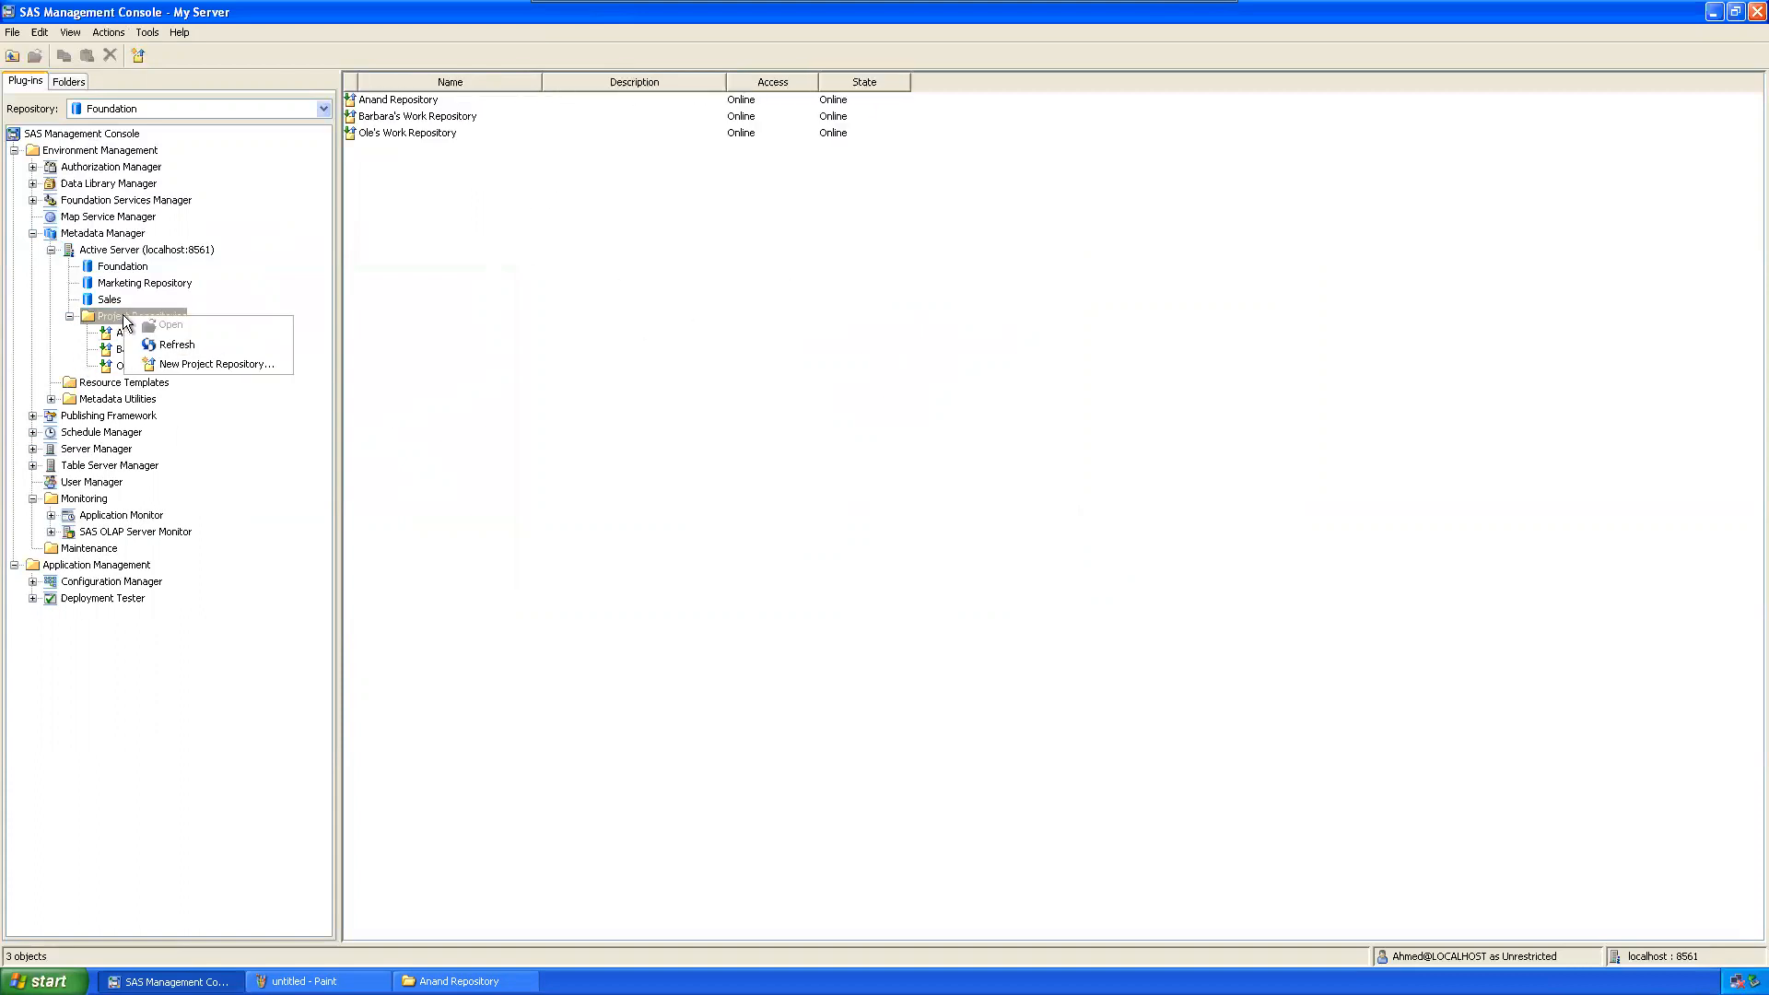
Step: Start another project repository with the second user as owner and enter its name
click(186, 365)
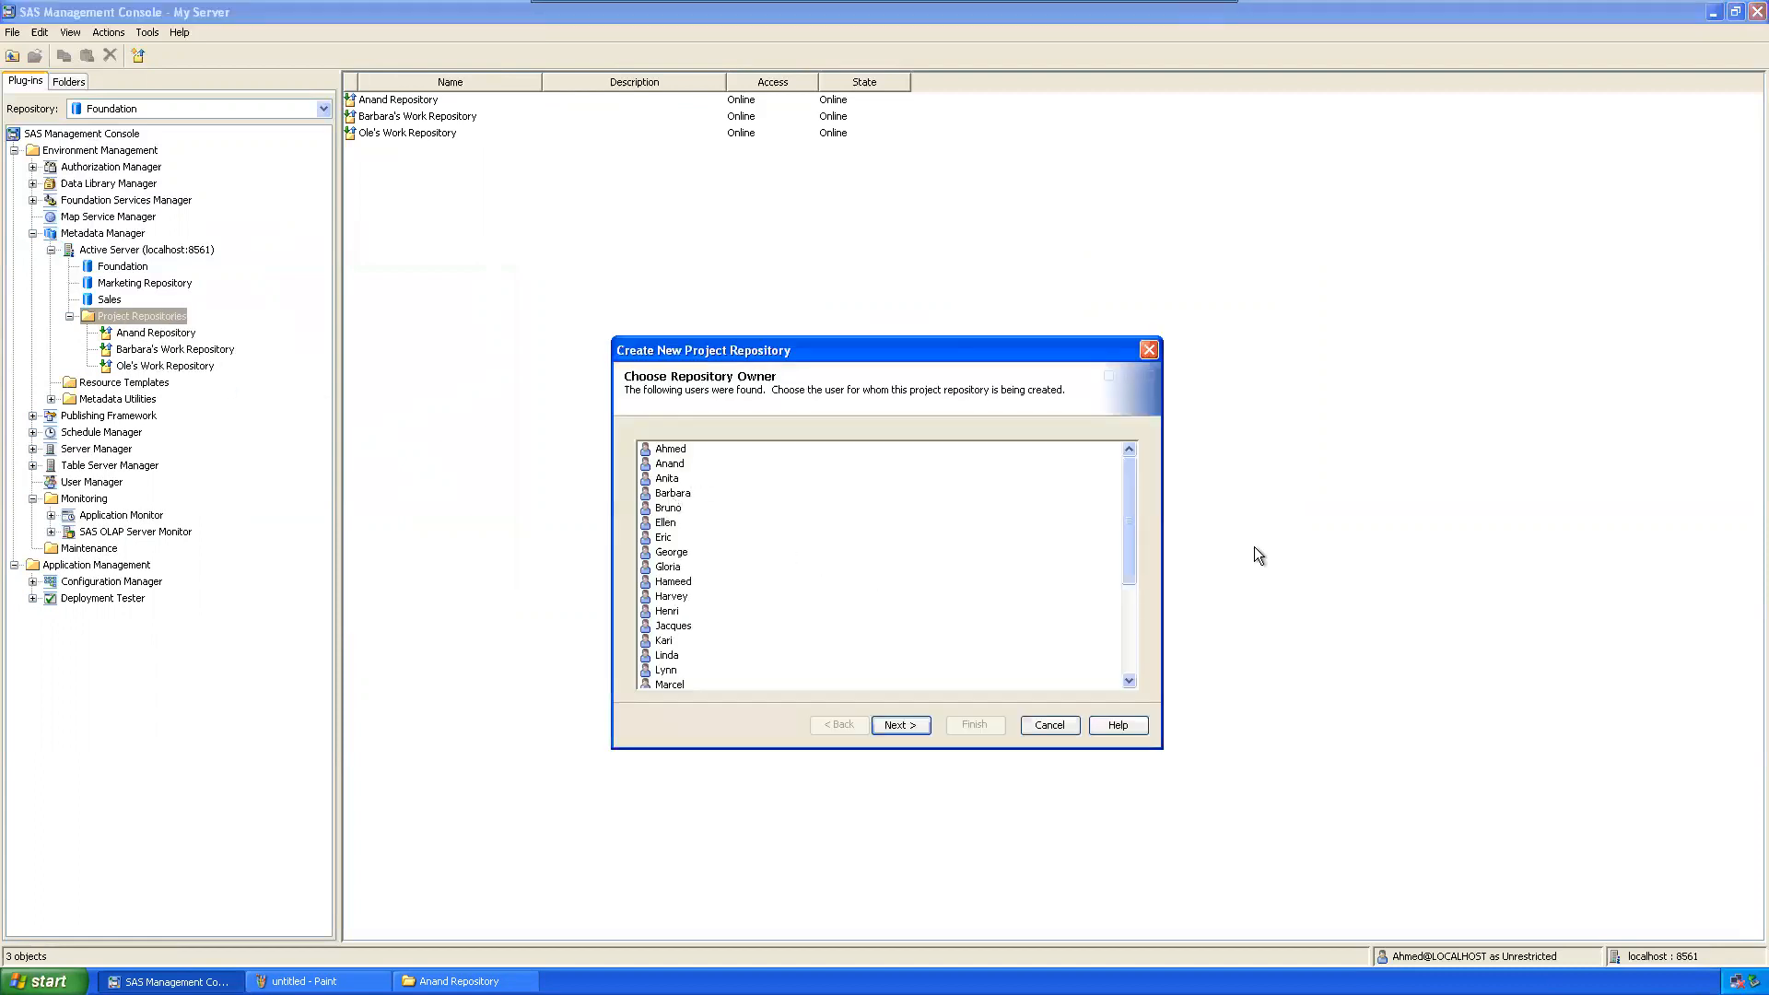
mouse_move(1132, 495)
mouse_down()
mouse_move(1137, 643)
mouse_move(1138, 474)
mouse_up()
click(682, 582)
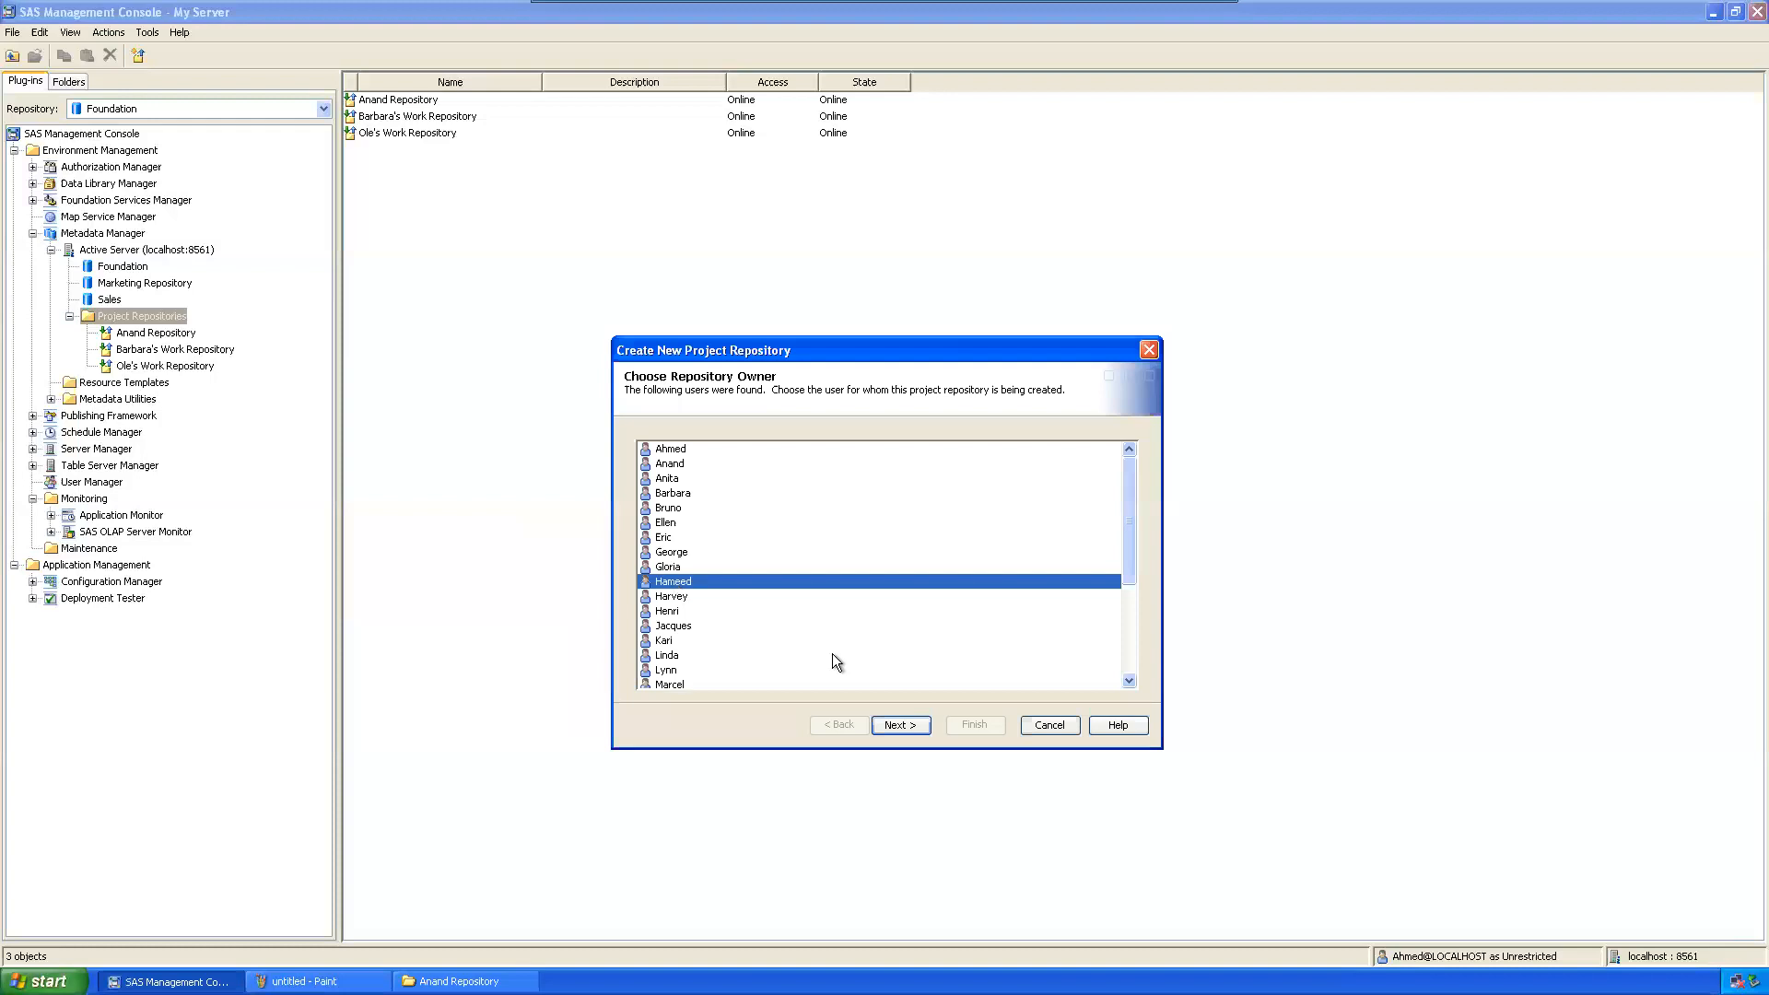
click(899, 725)
text(Ham)
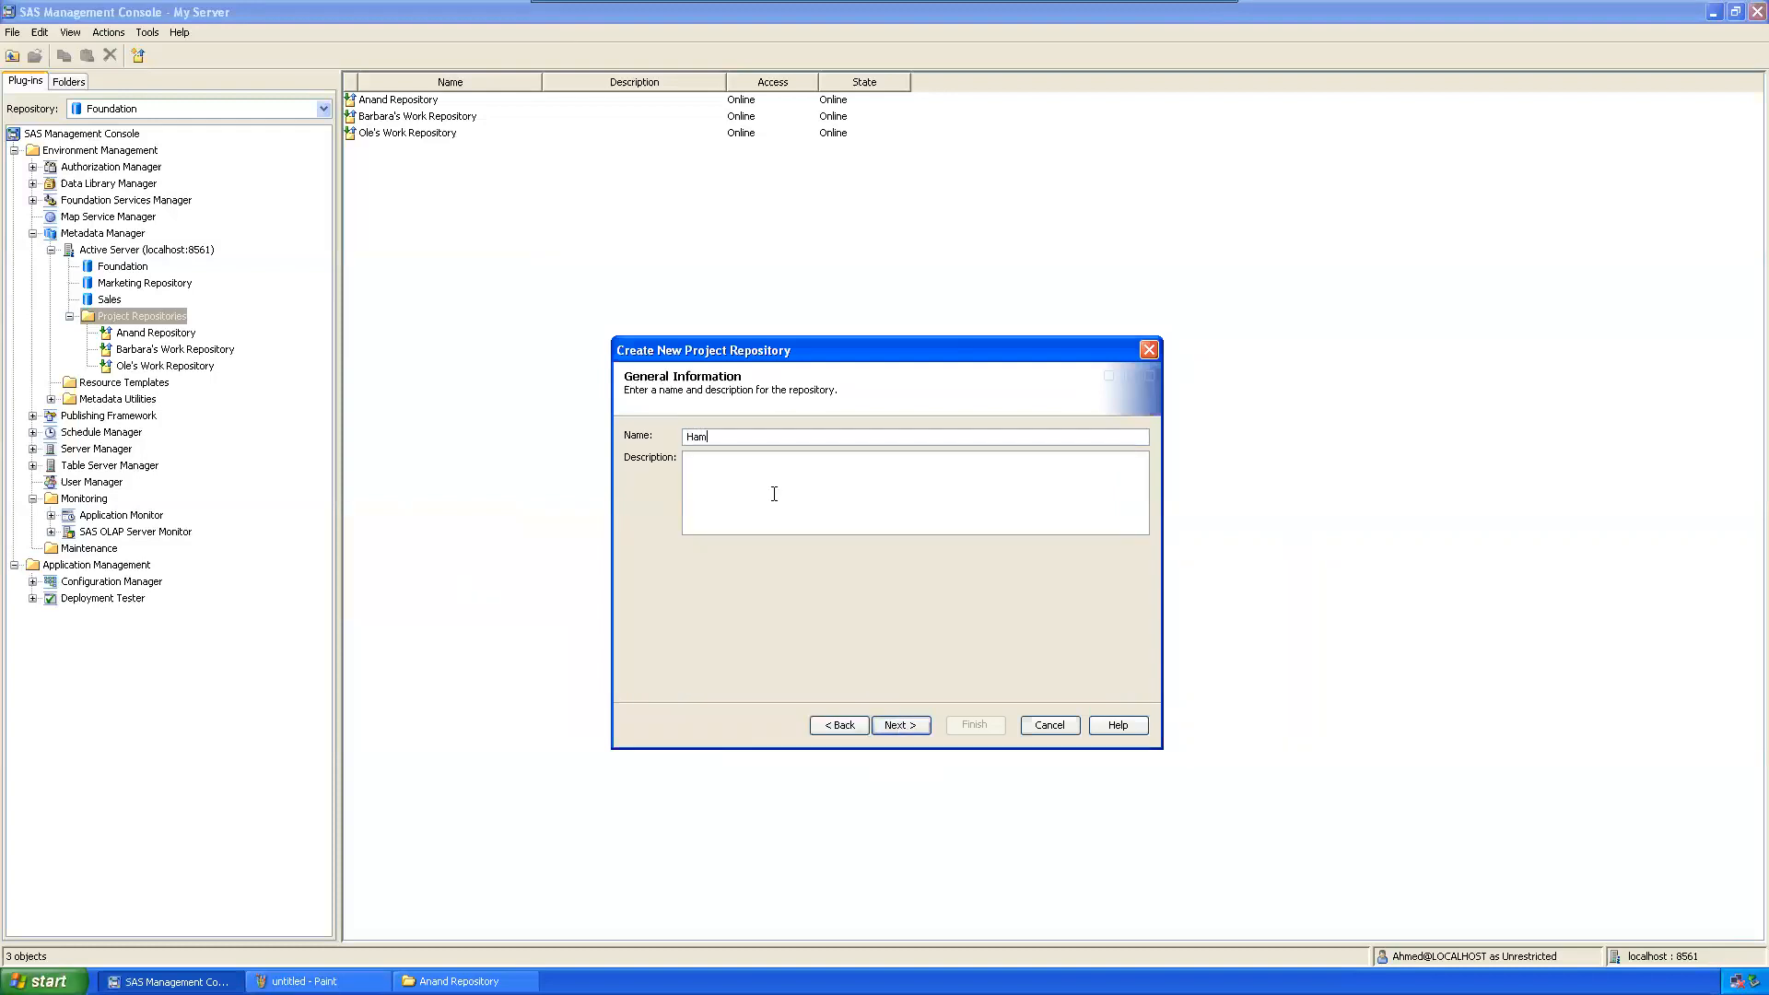
text(eed REpository)
click(915, 723)
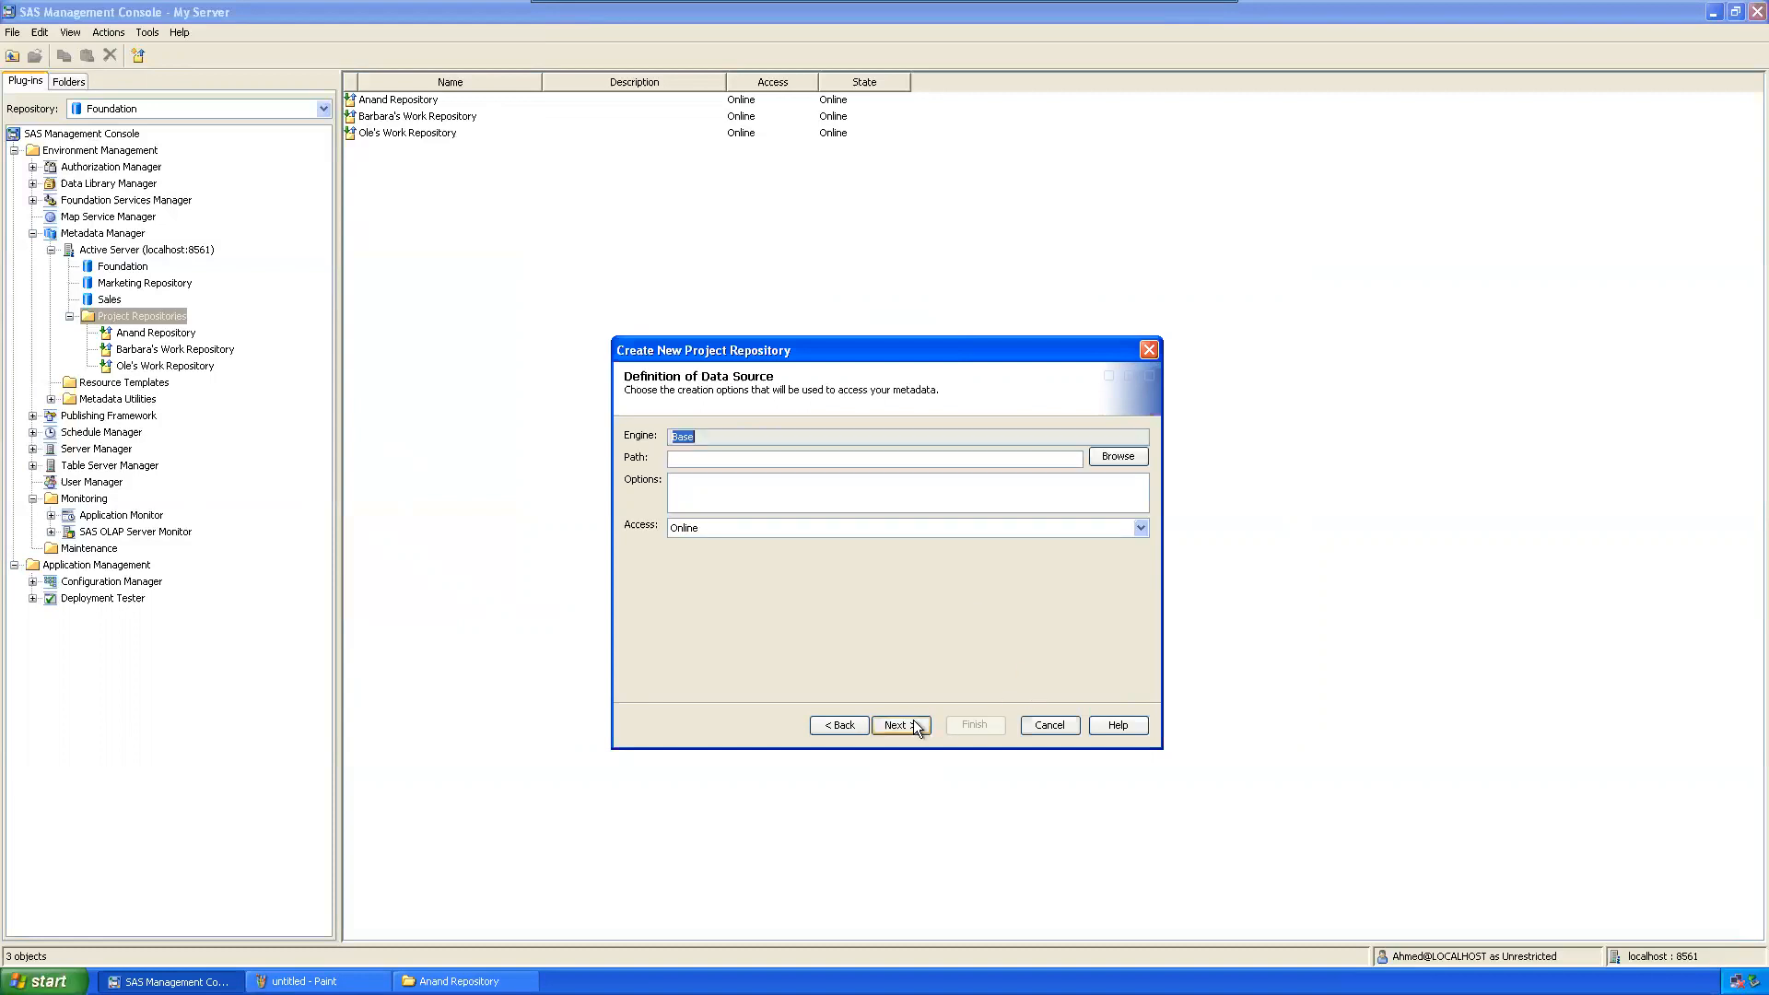
Step: Browse to the second user's folder on Extension (S:) as the path and create the repository
click(1102, 456)
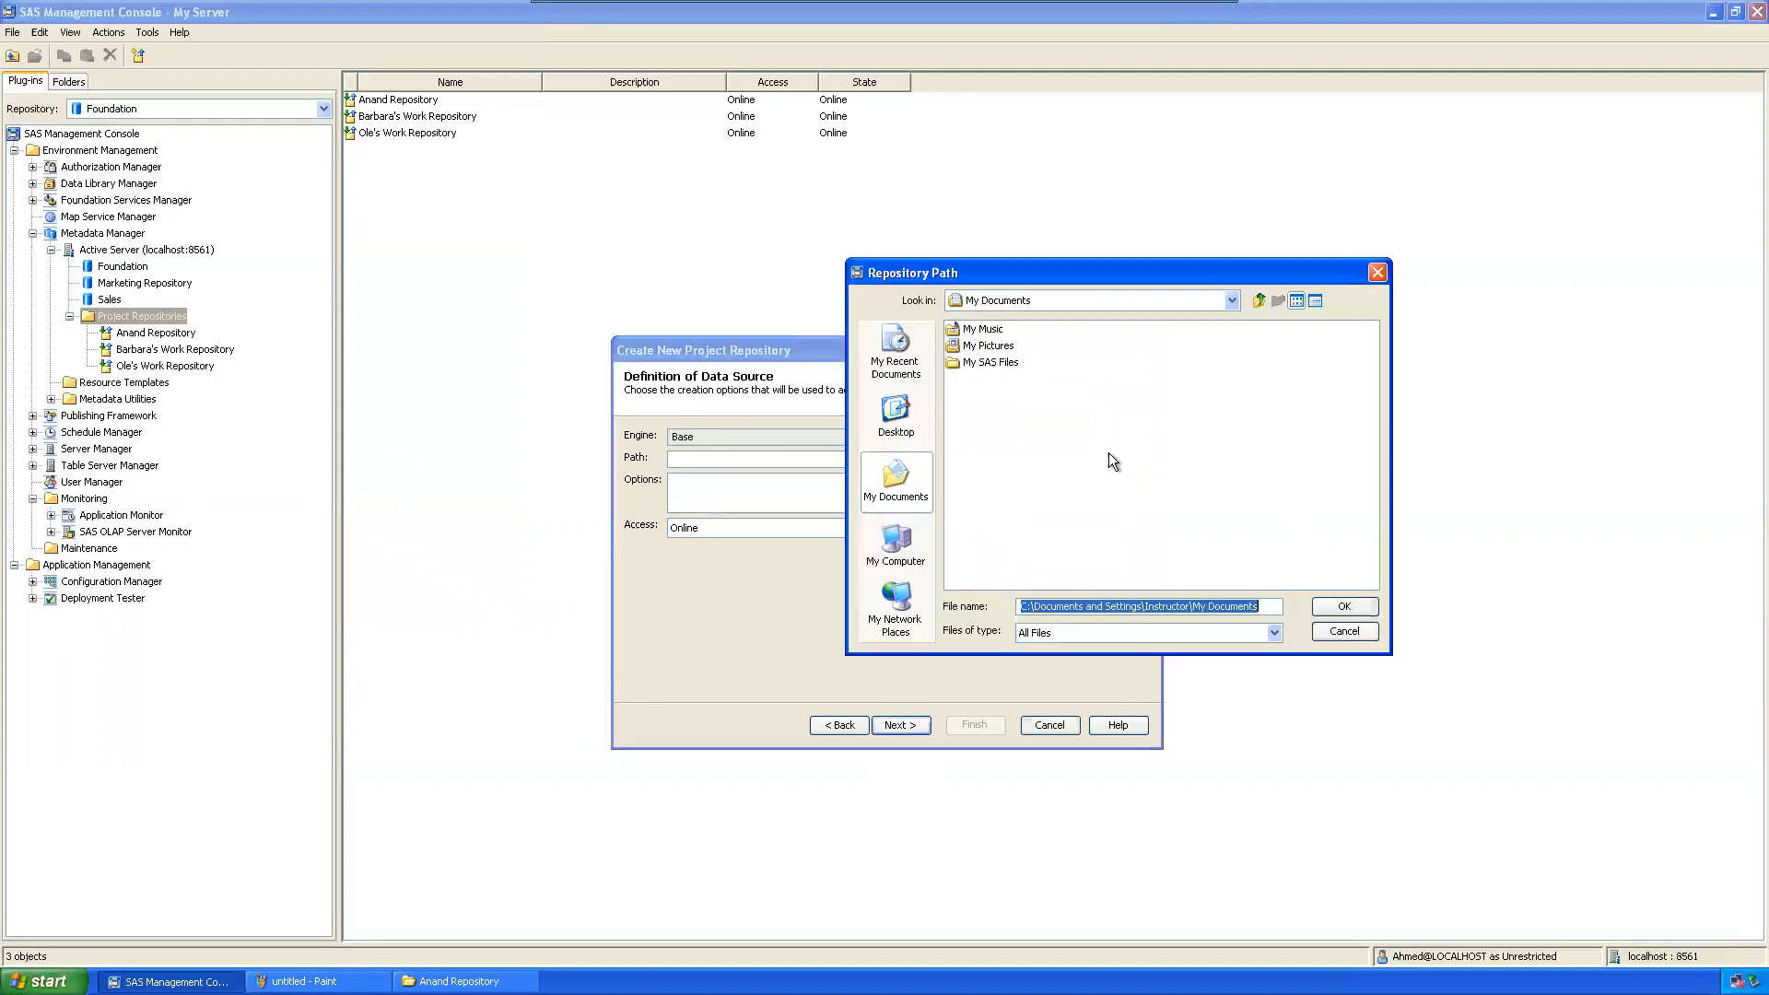
click(909, 539)
double_click(1013, 406)
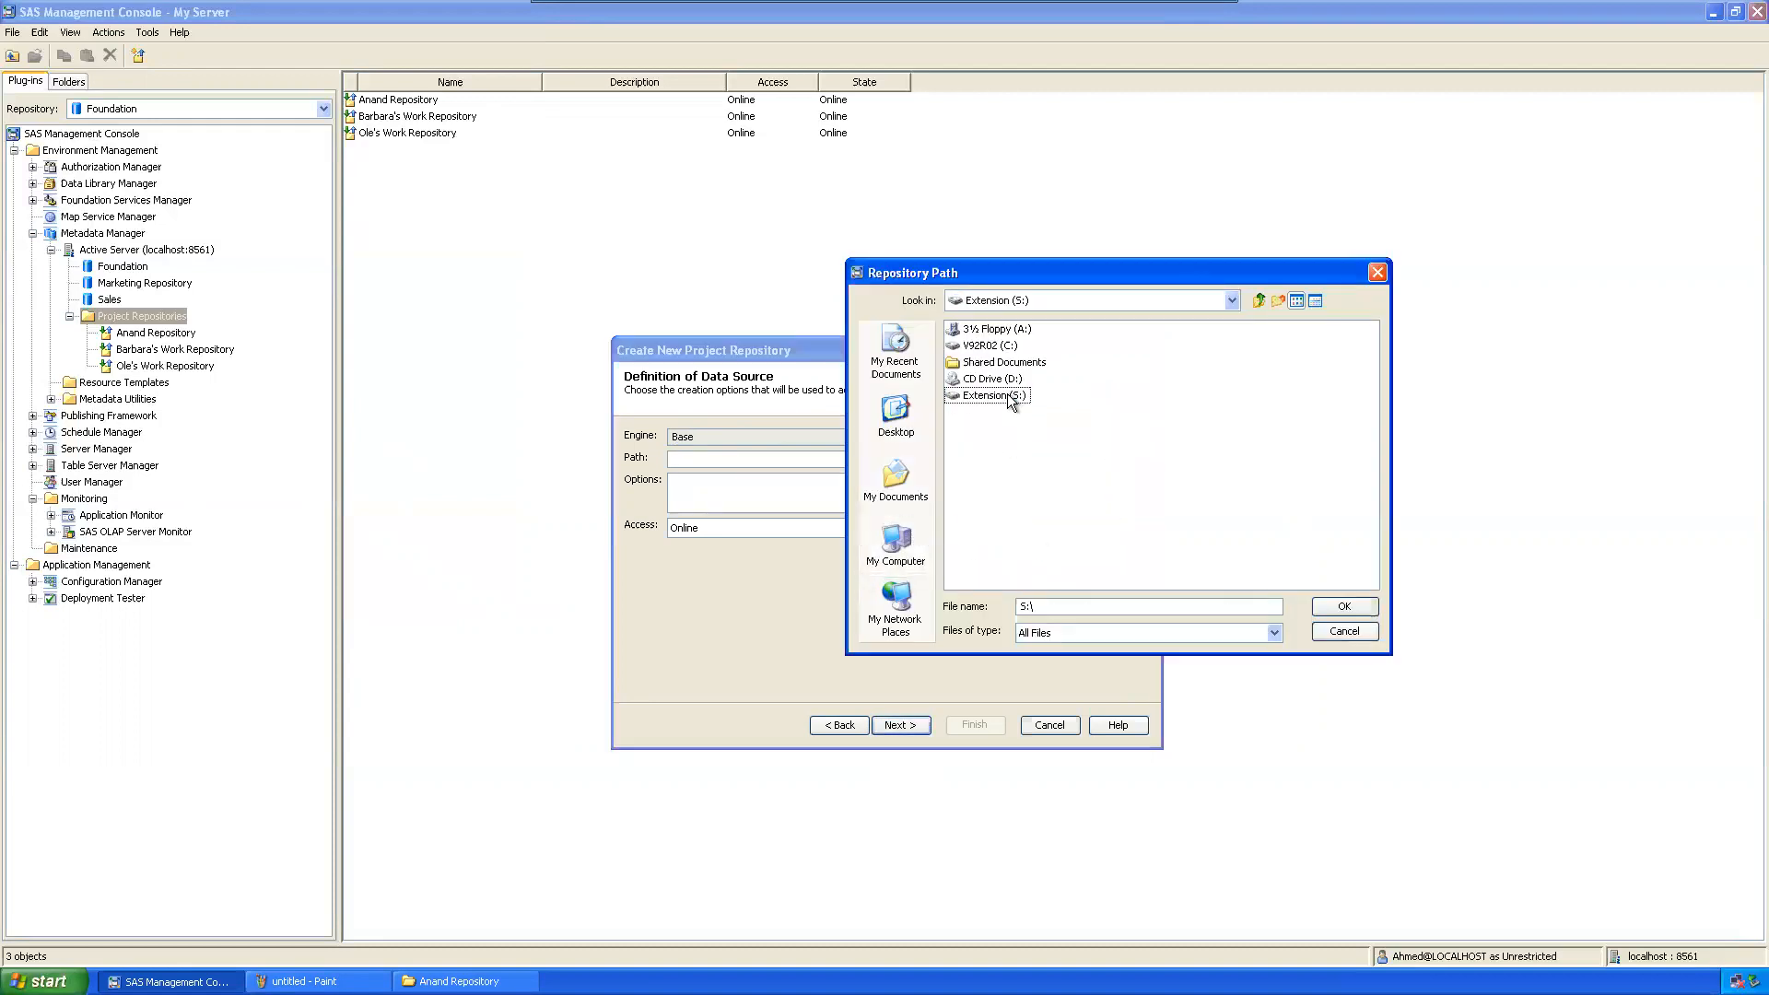
double_click(1009, 380)
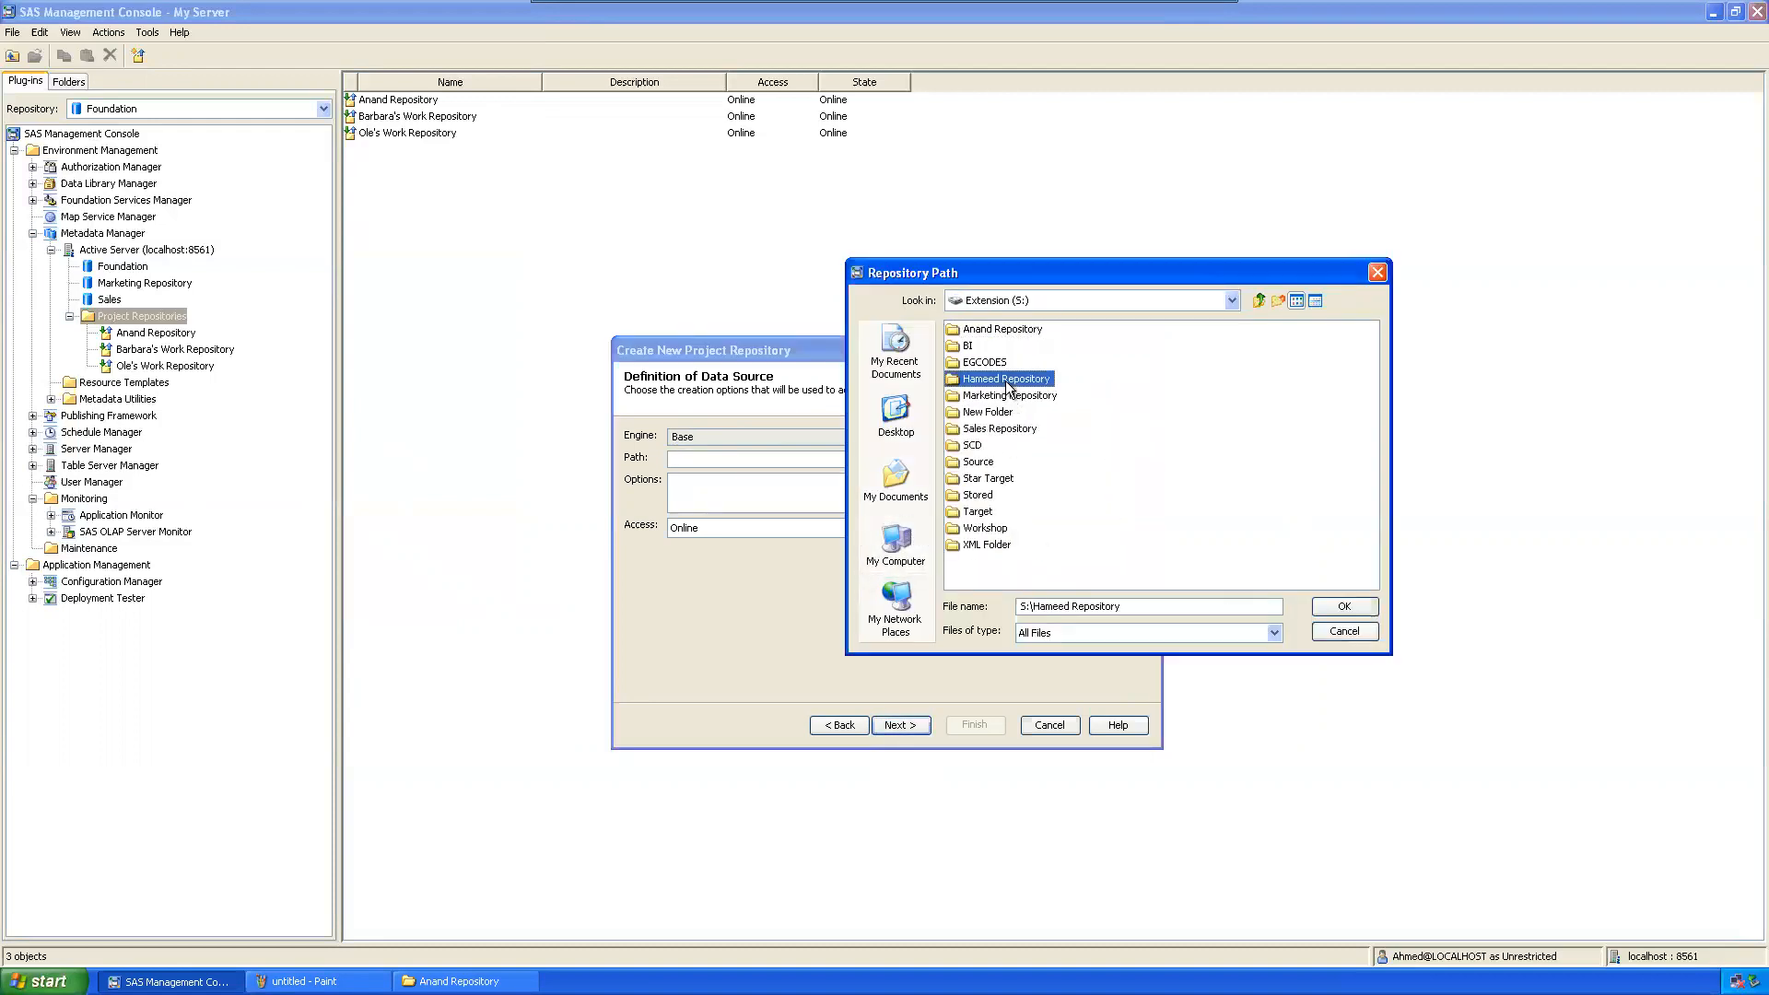
click(1341, 607)
click(889, 726)
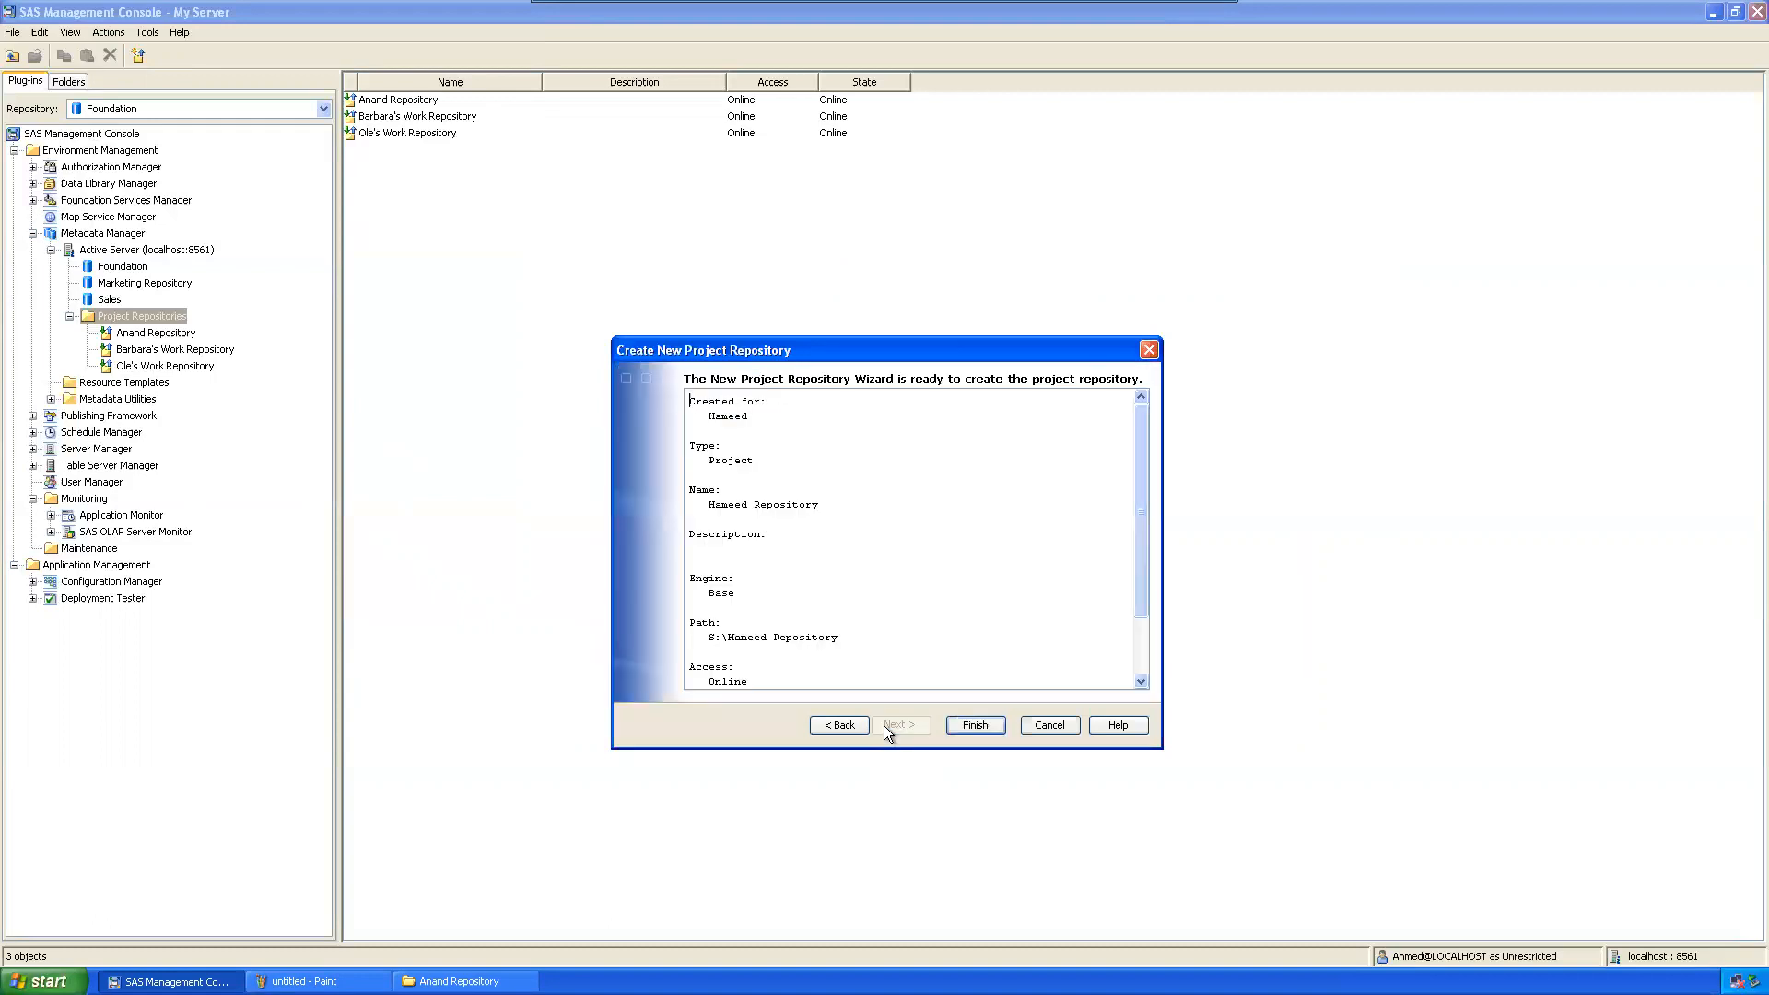
click(982, 720)
click(881, 517)
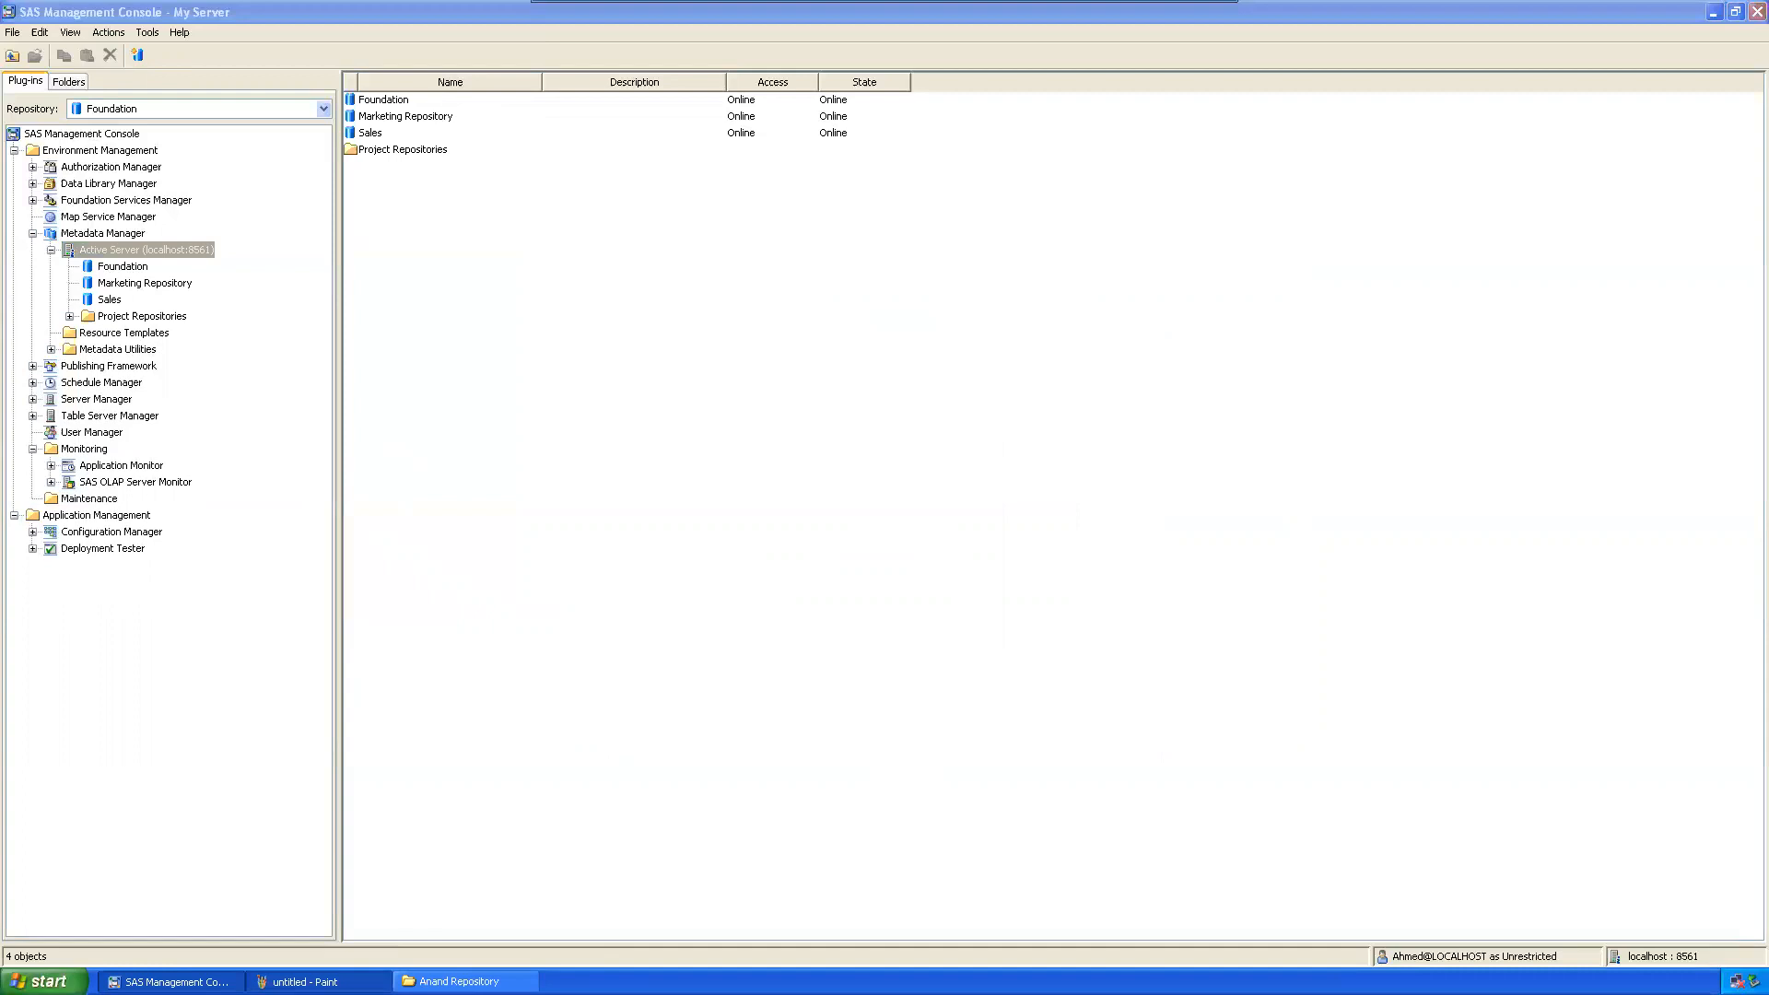
click(304, 982)
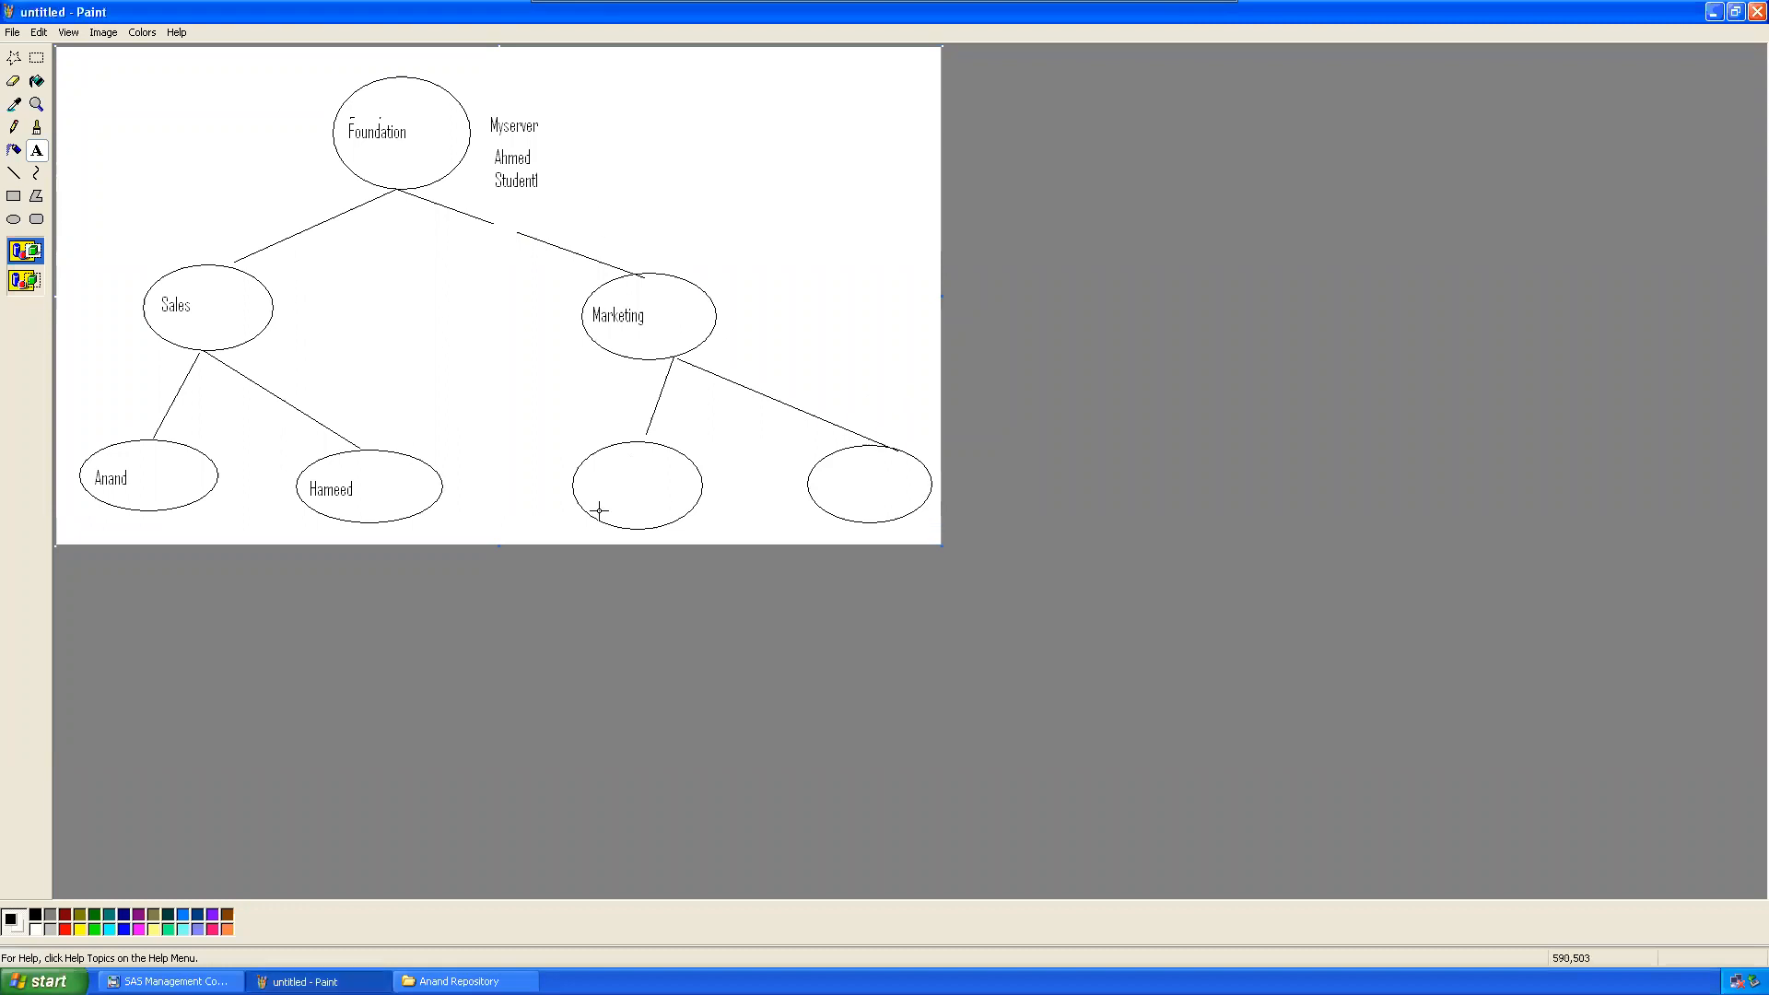
Step: Try a text box on the Paint hierarchy diagram, discard it, and return to SAS Management Console
drag(528, 412, 967, 545)
drag(563, 390, 865, 429)
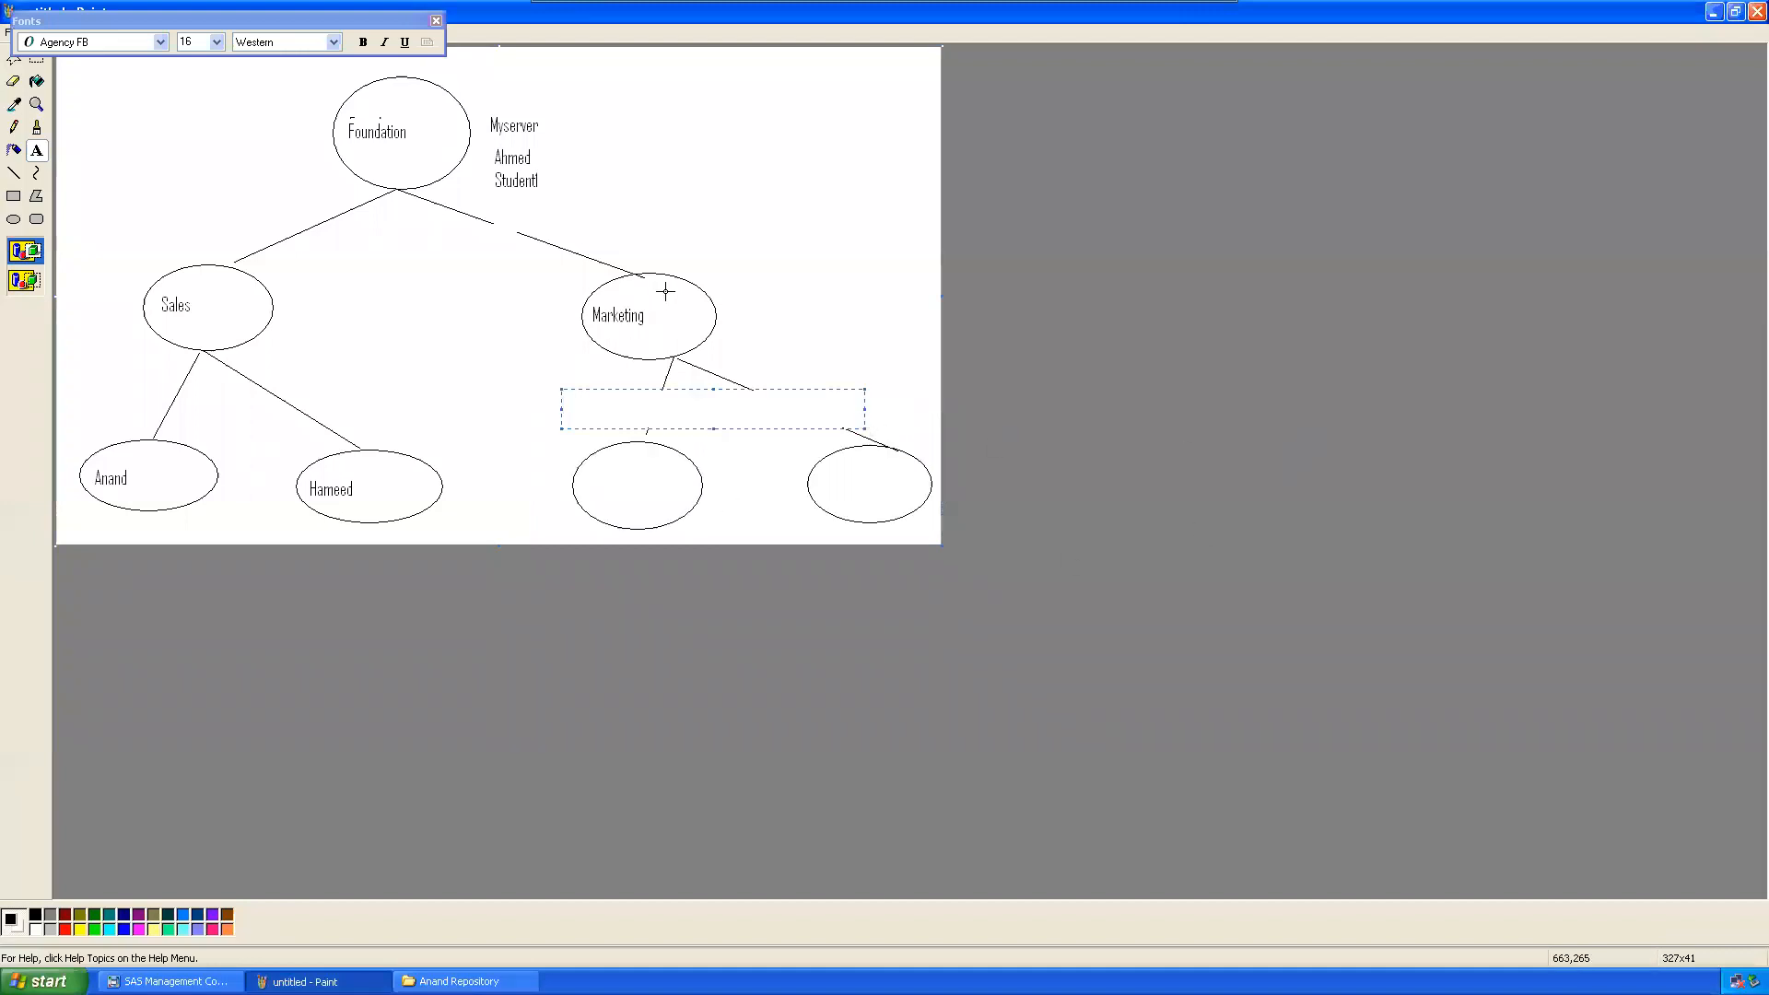
click(1308, 364)
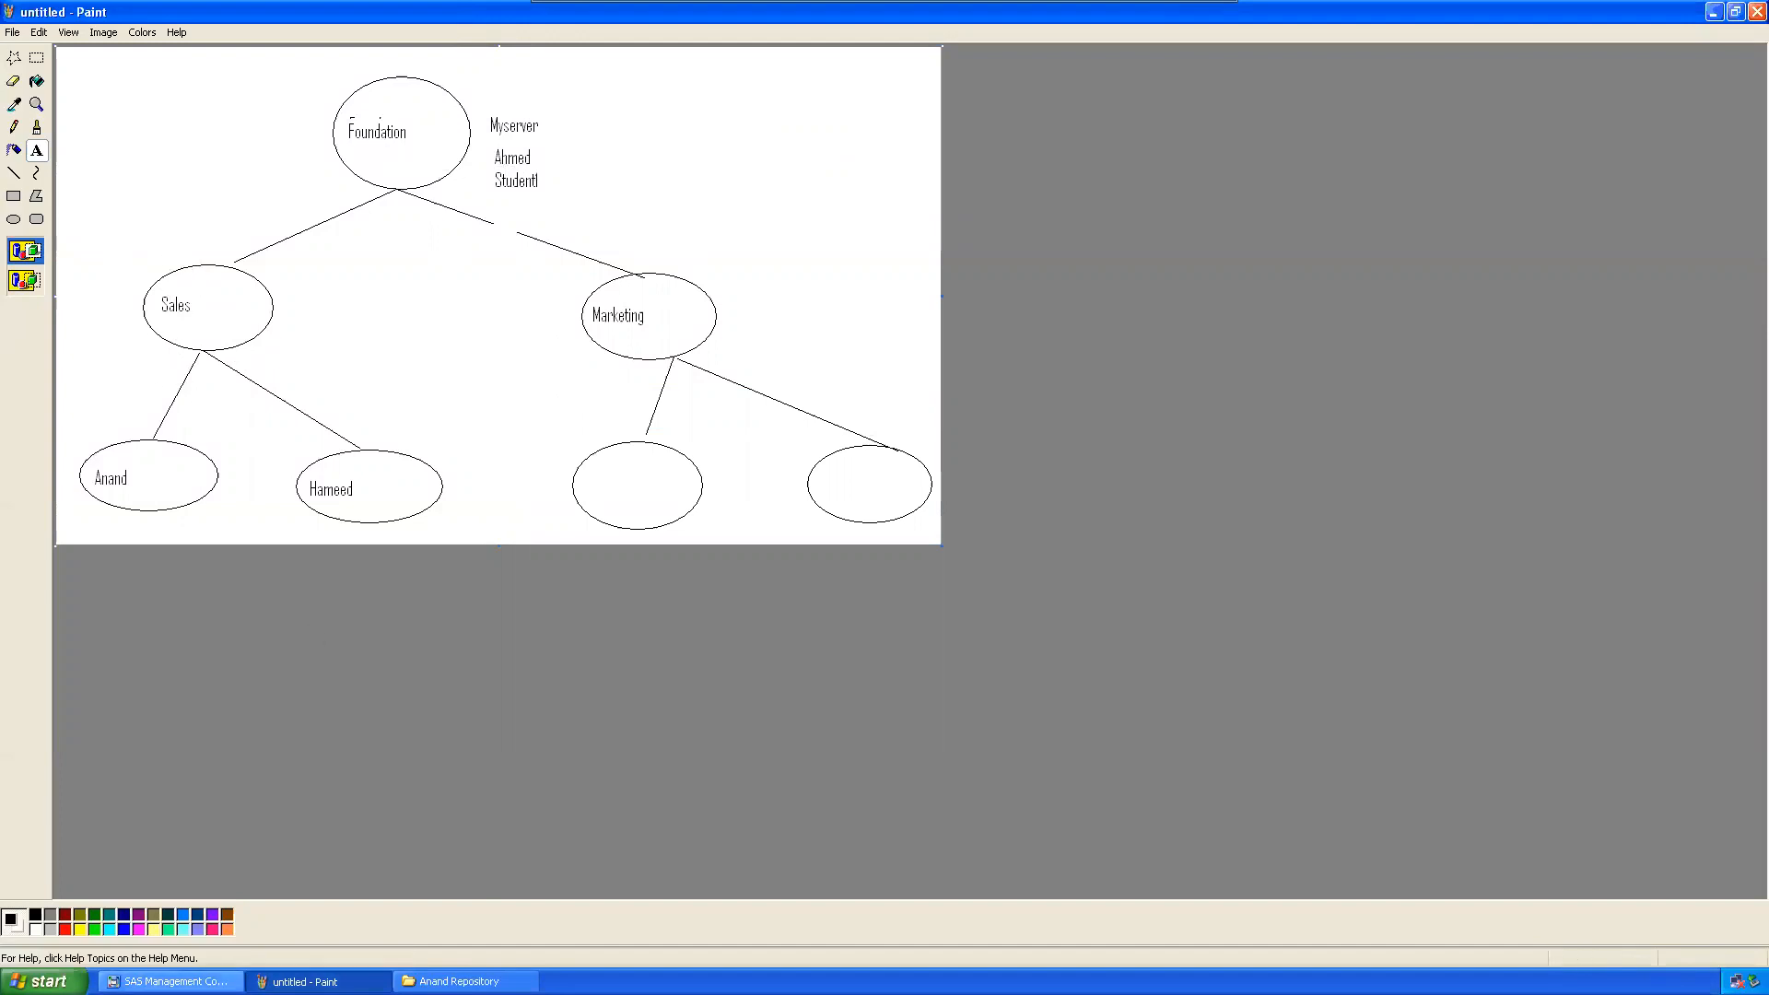
click(166, 982)
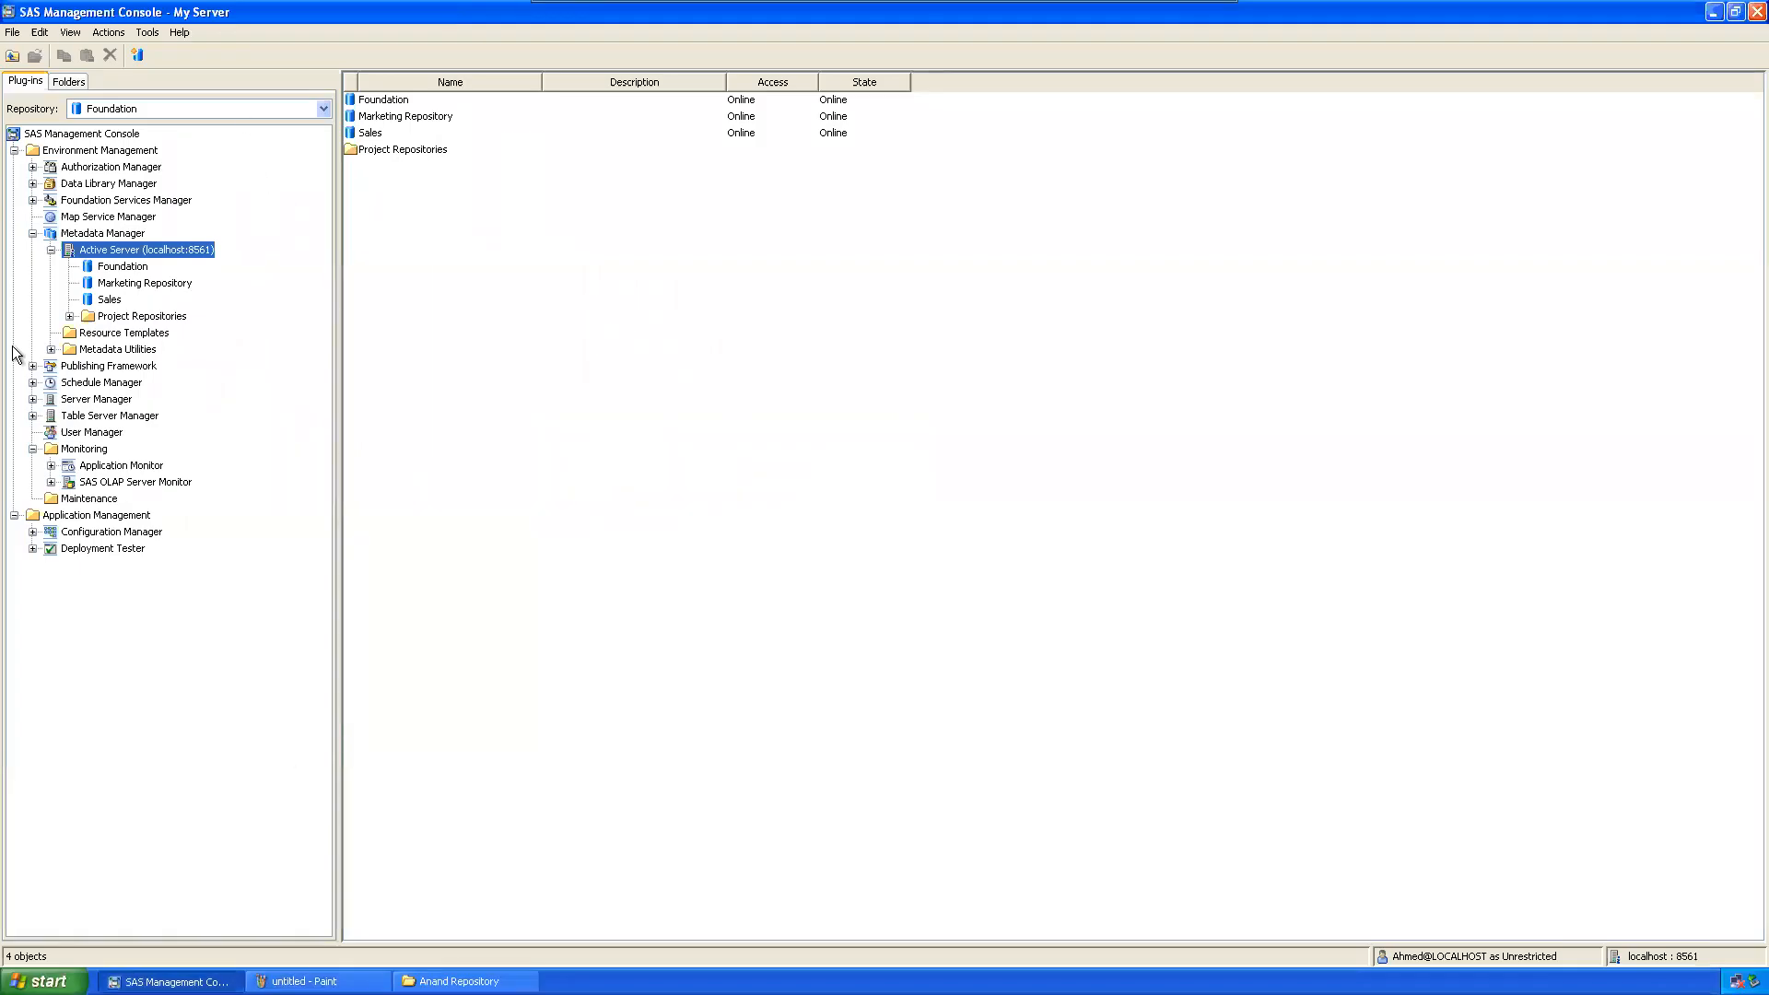
Step: Close SAS Management Console and launch SAS Data Integration Studio 4.2 from Start > Programs > SAS
click(1748, 15)
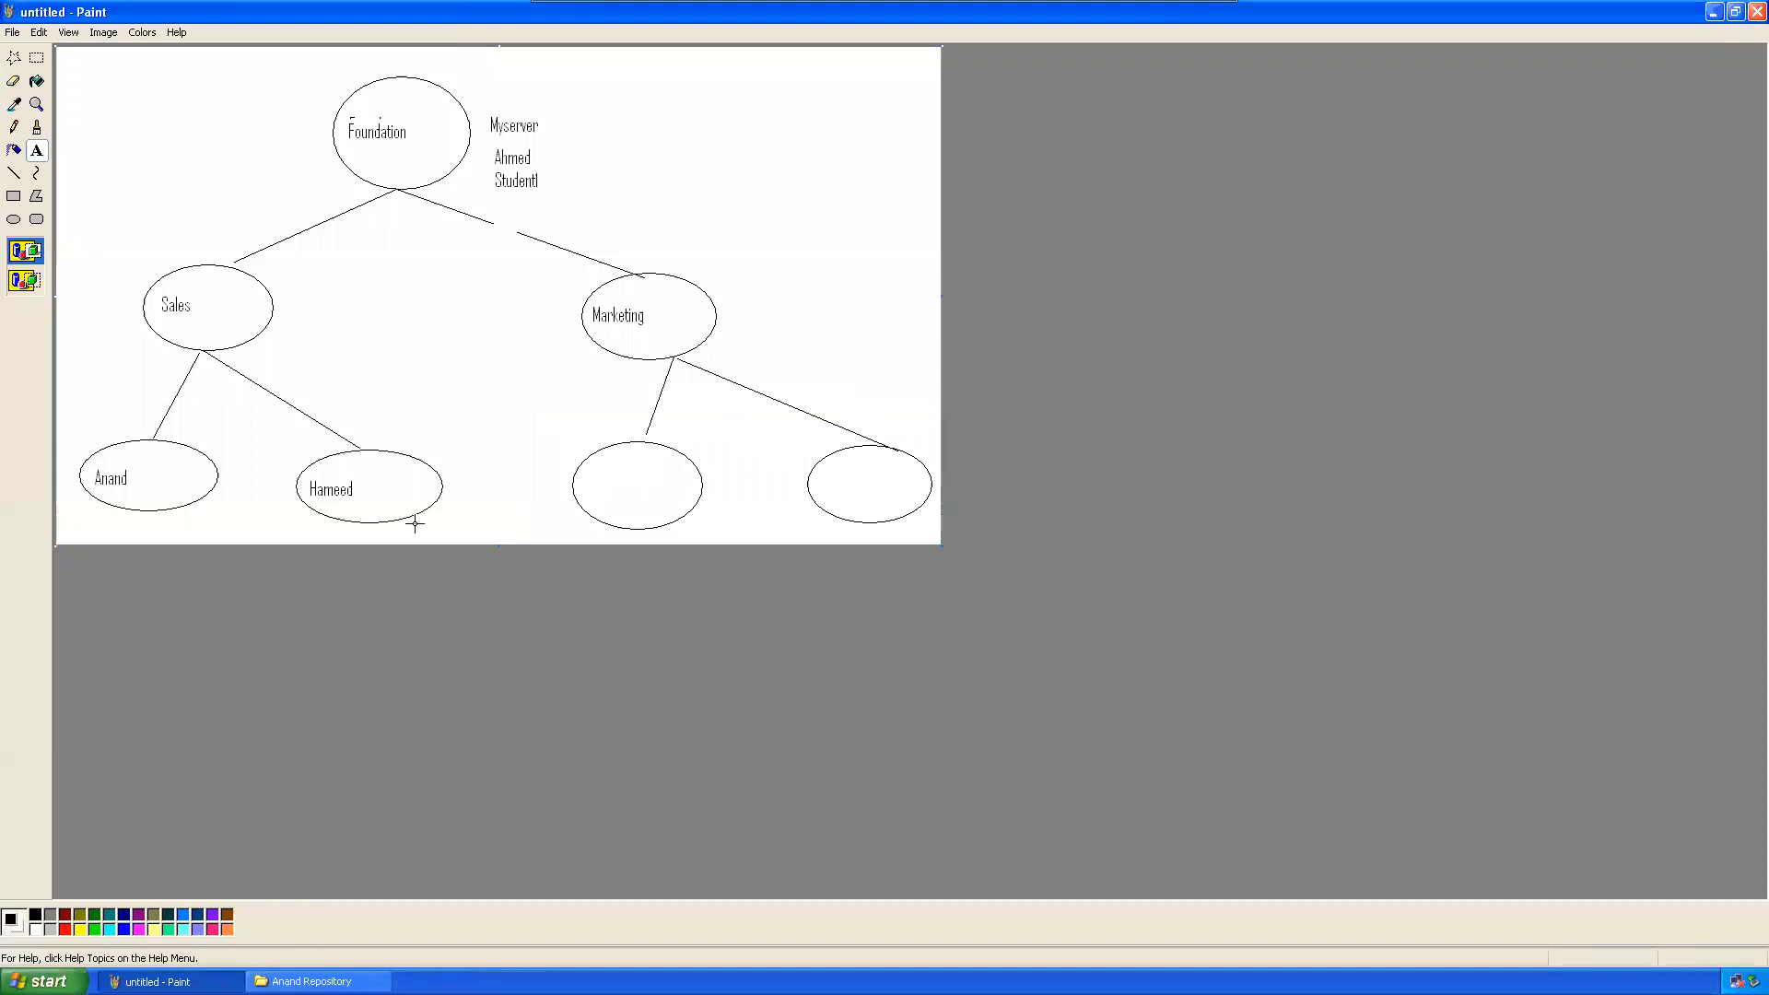
click(42, 981)
mouse_move(145, 763)
mouse_move(318, 570)
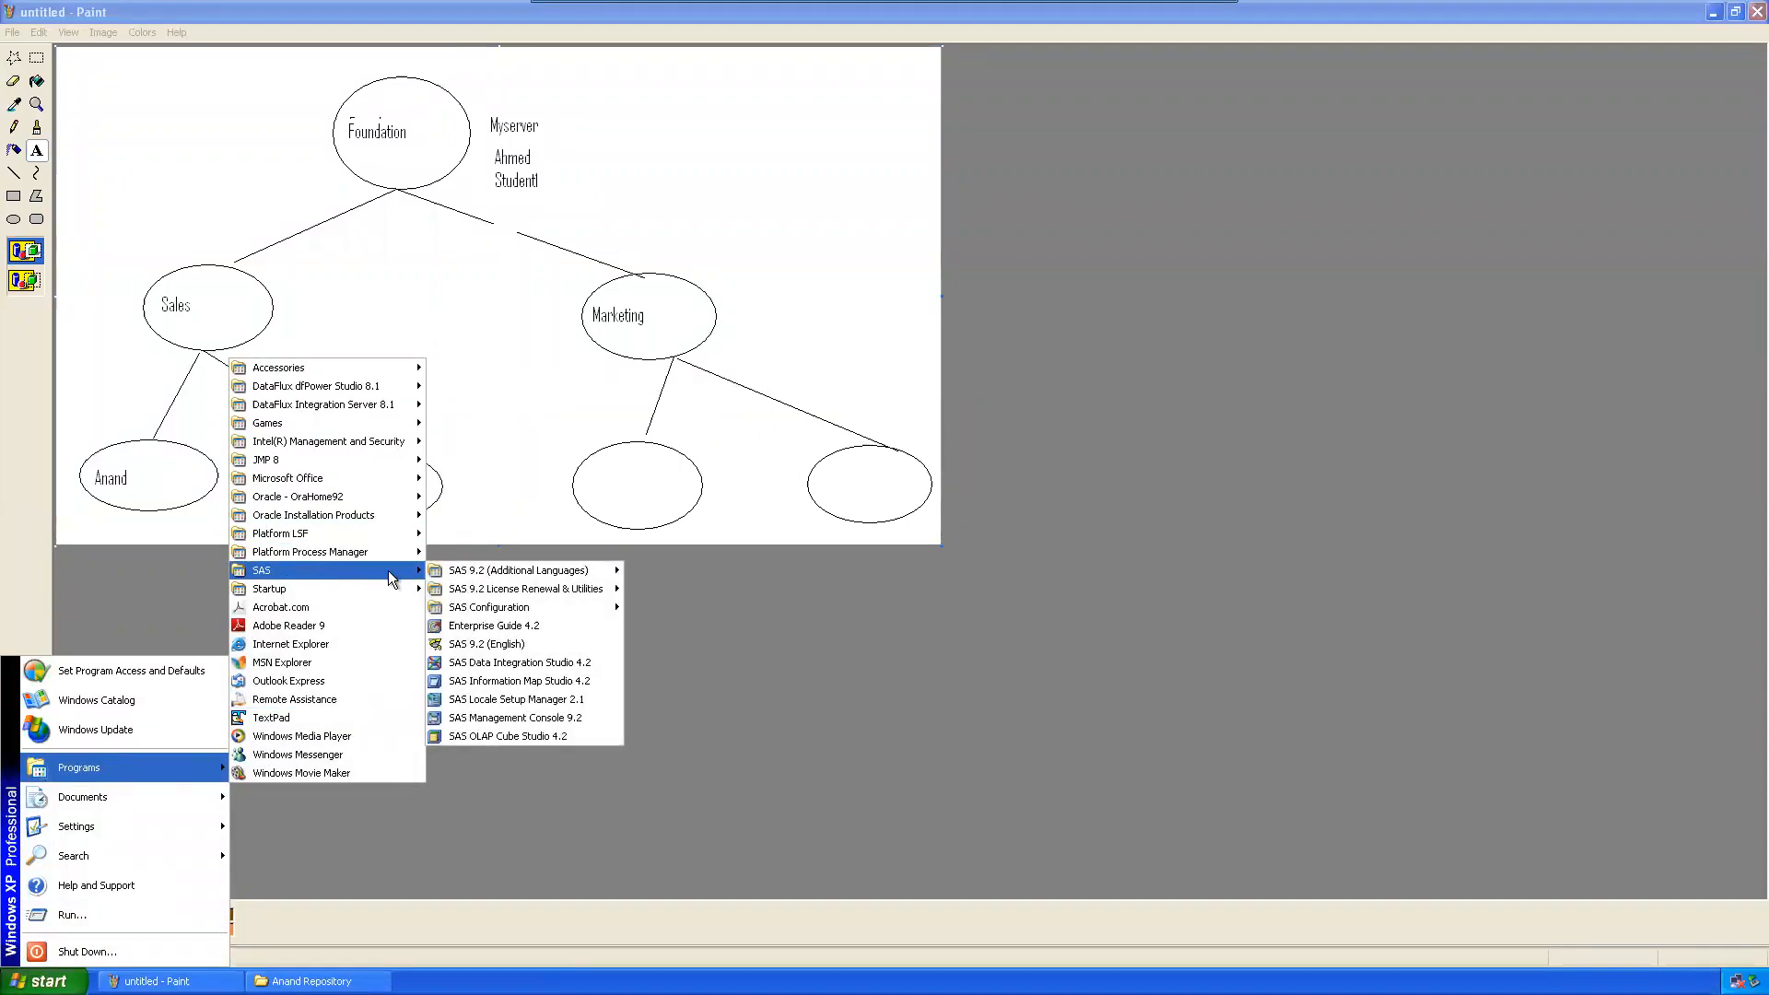
click(521, 662)
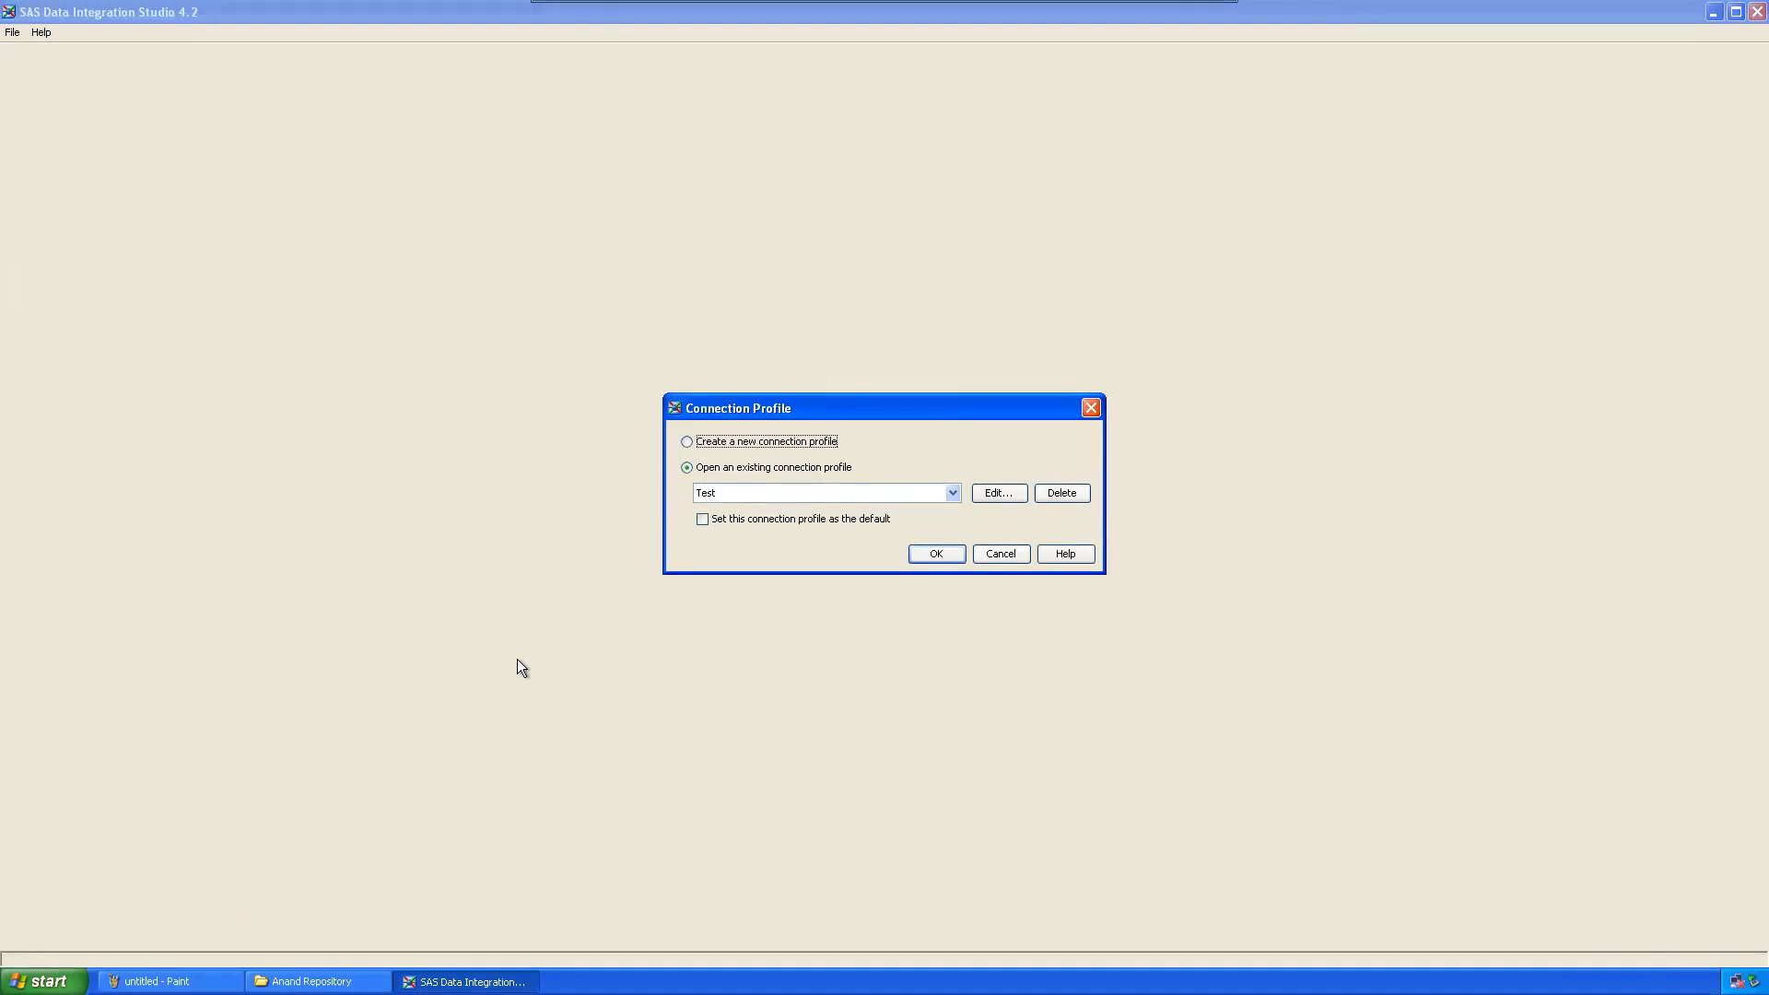
Step: Choose to create a new connection profile and begin entering its name
drag(779, 419, 730, 360)
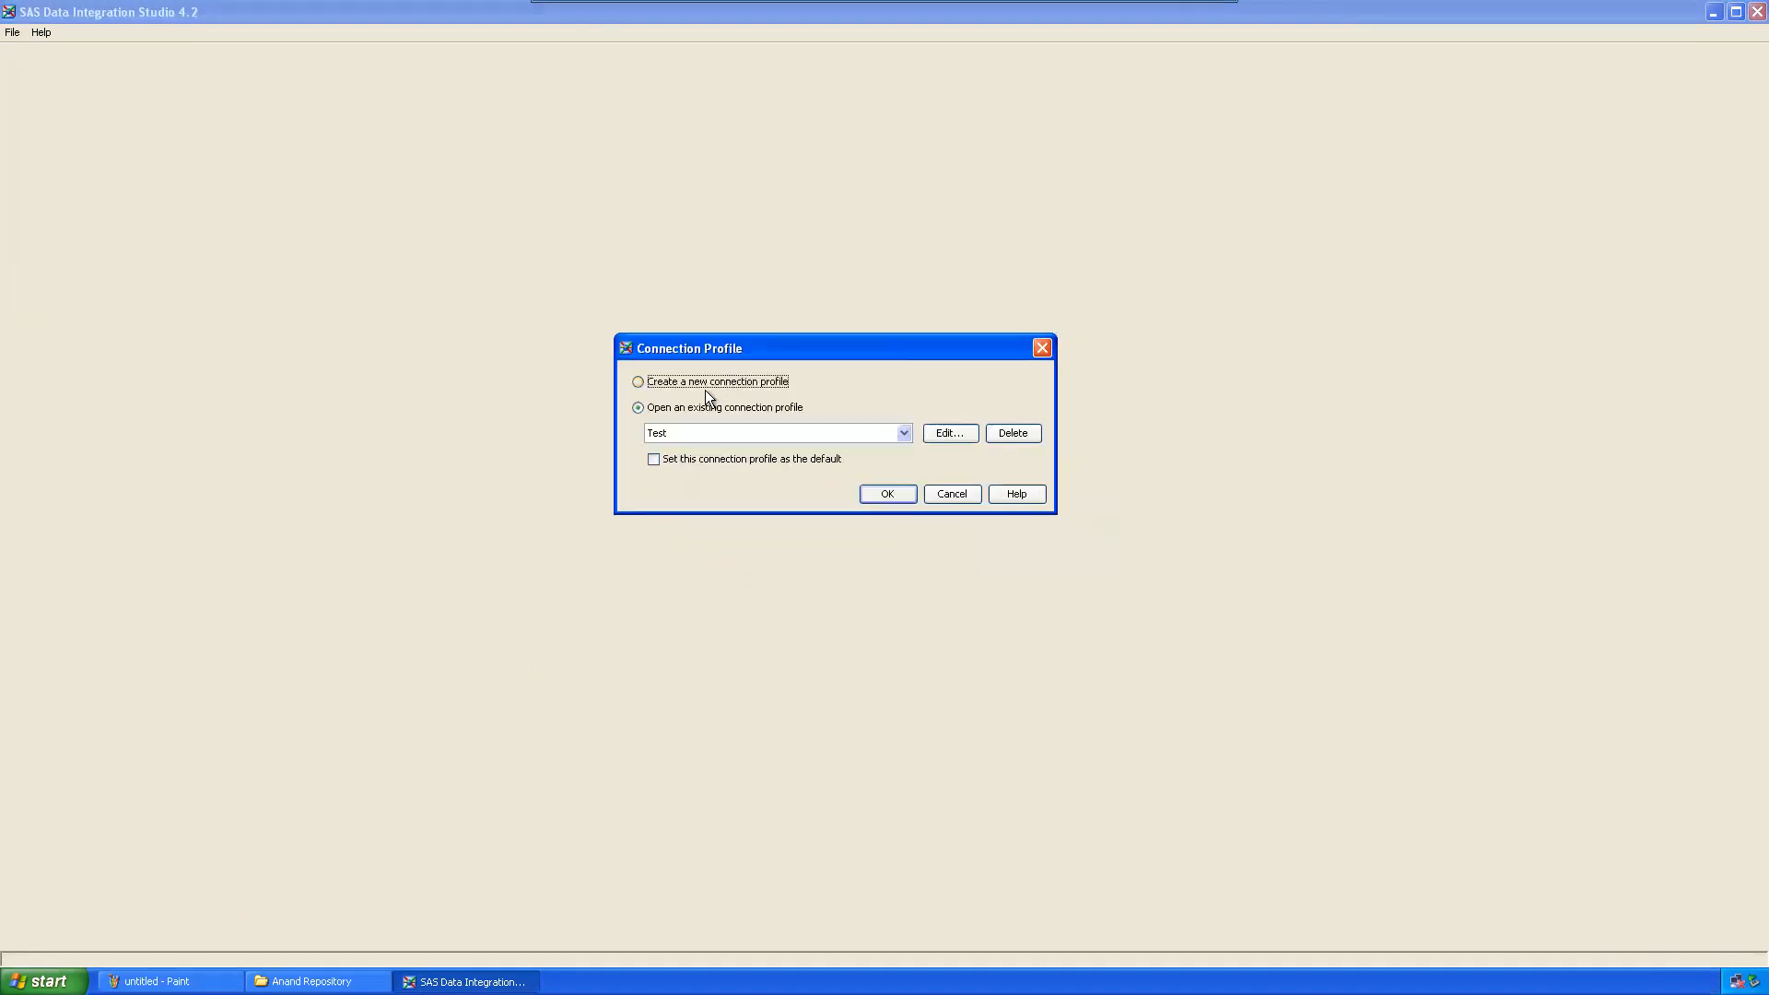
click(633, 380)
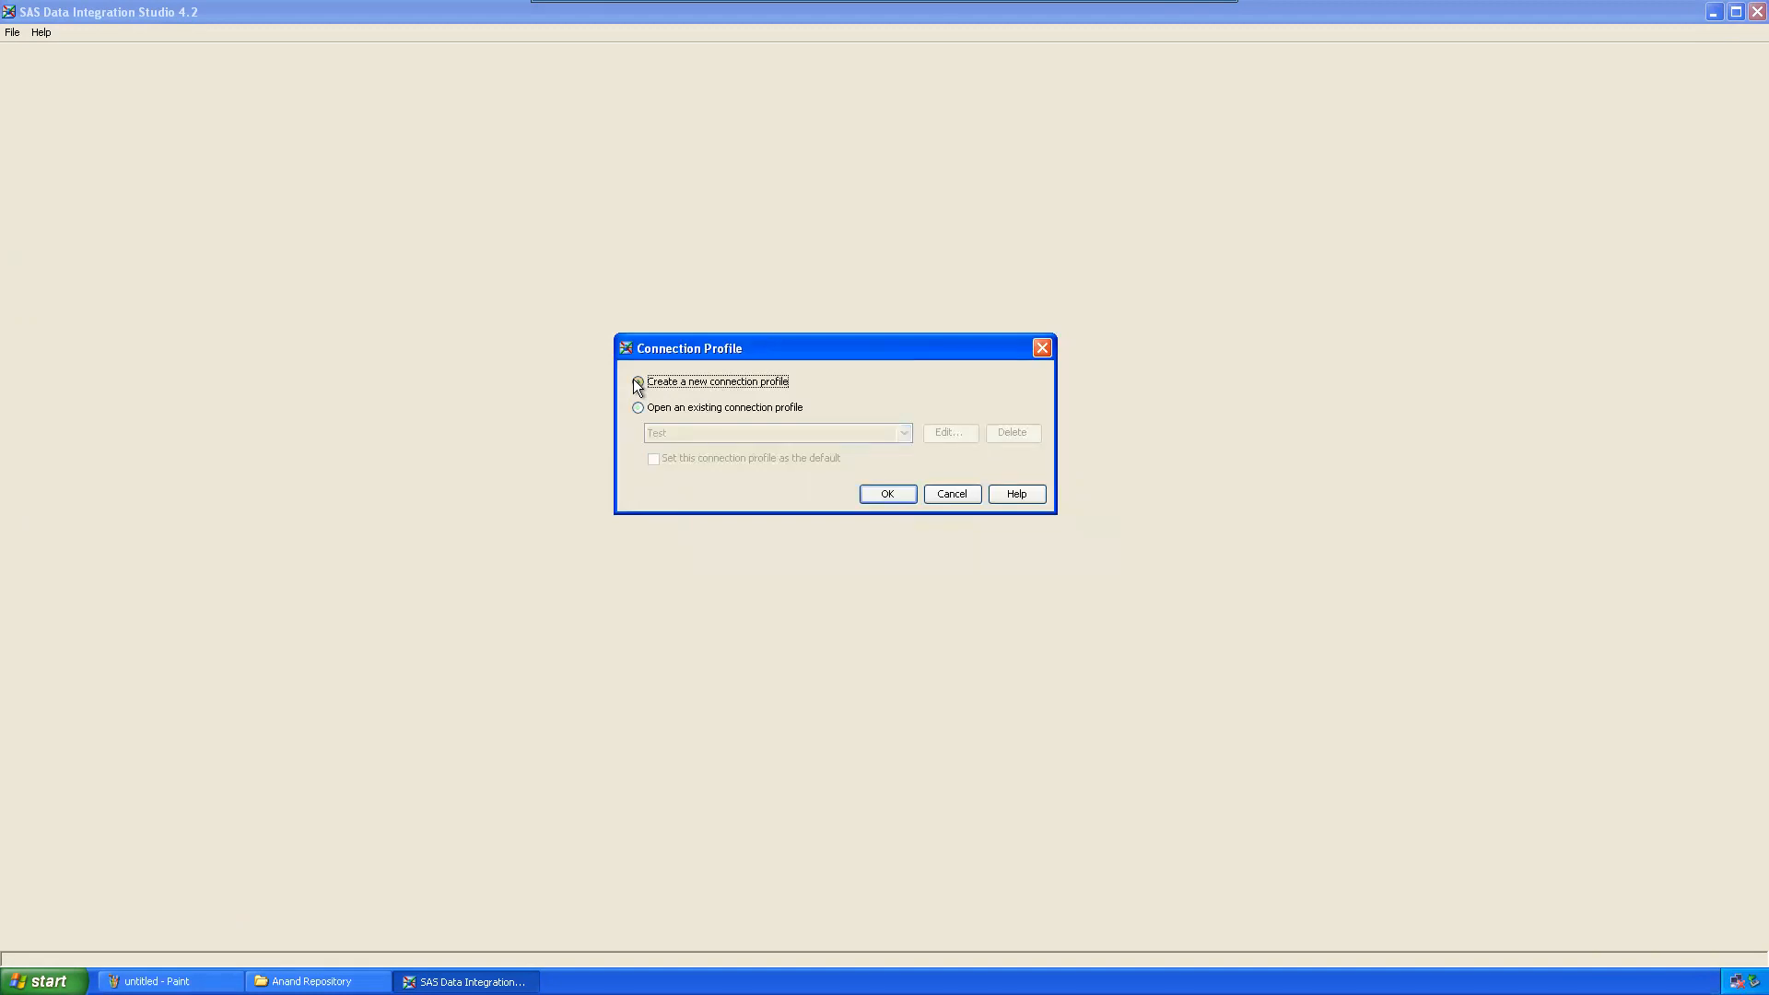
click(888, 495)
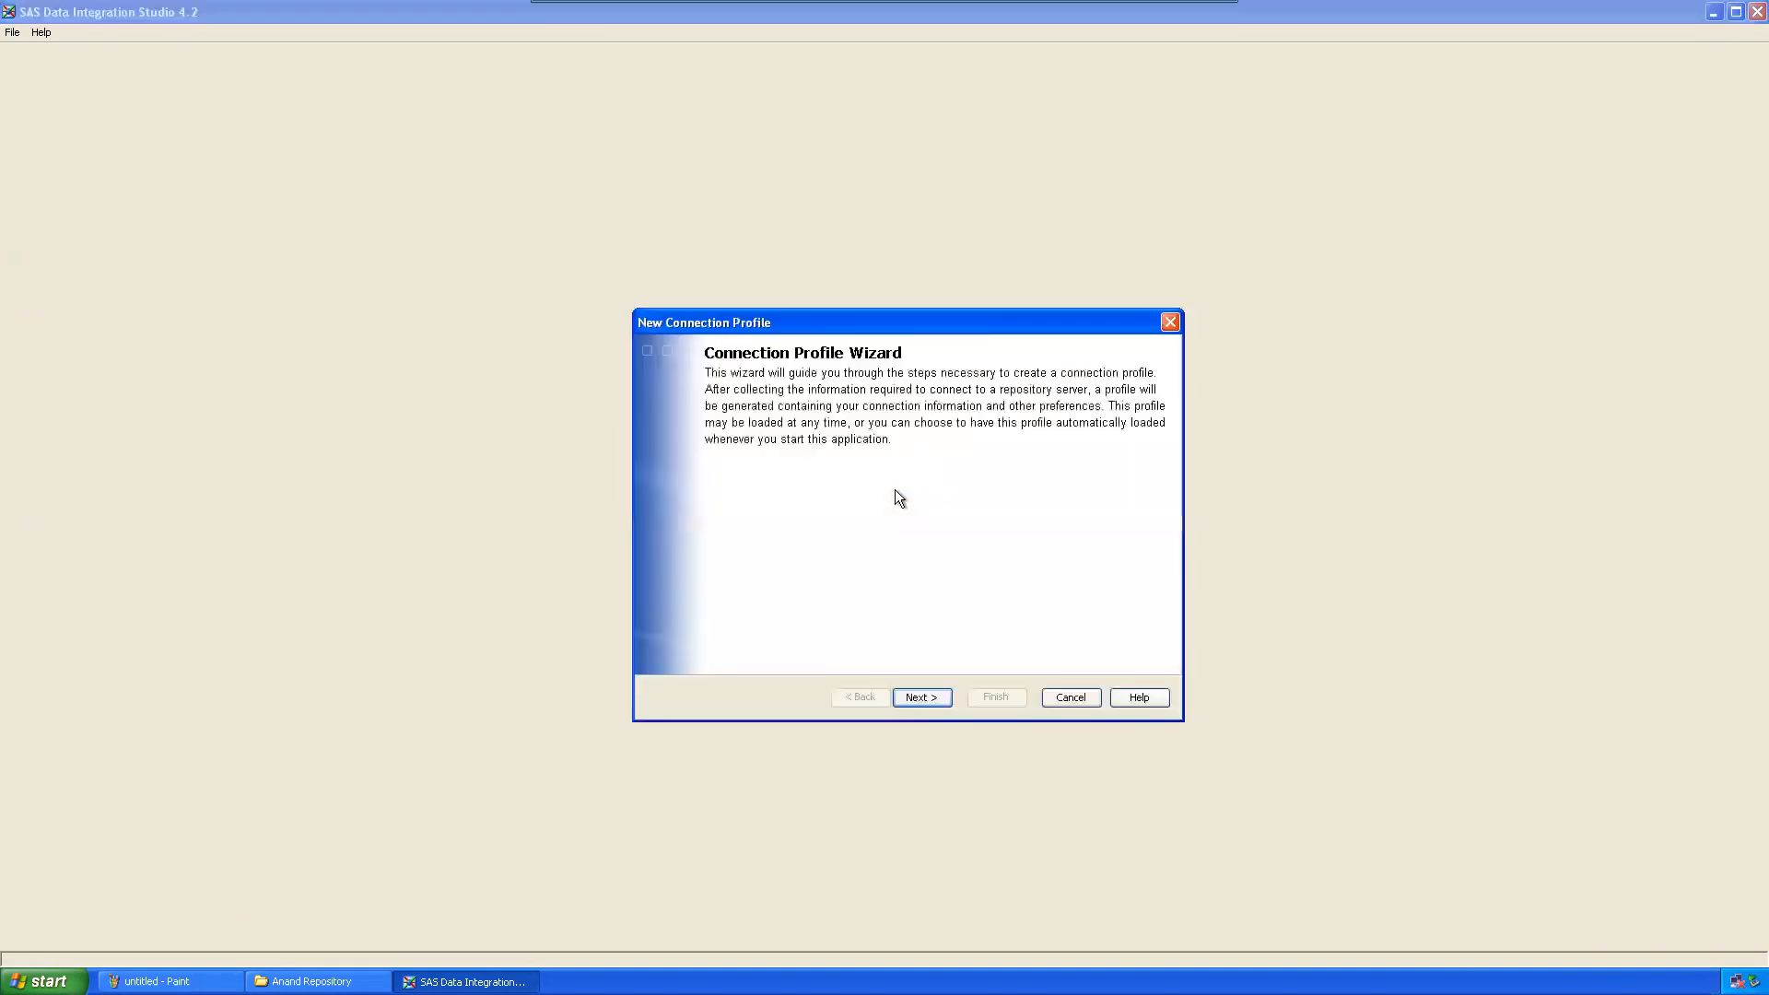
click(932, 695)
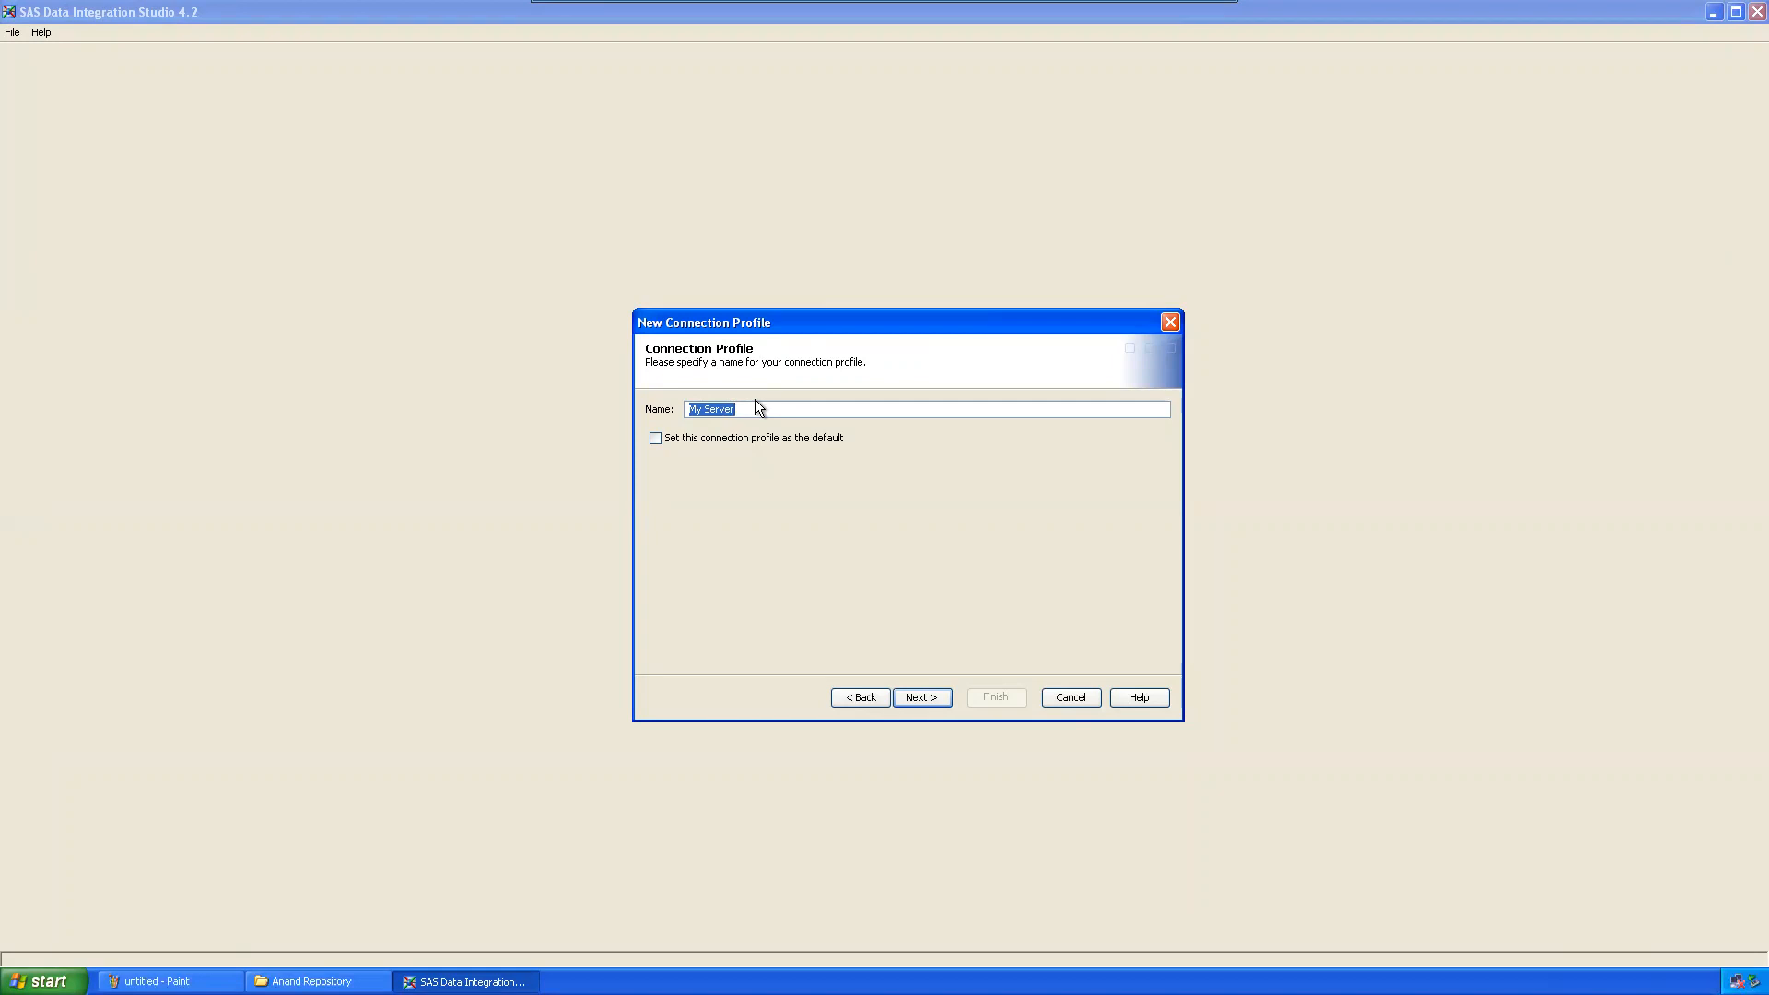
text(Sales Metadata)
Step: Set the connection to machine localhost, port 8561, and enter the user ID
click(922, 696)
text(localhost)
key(Tab)
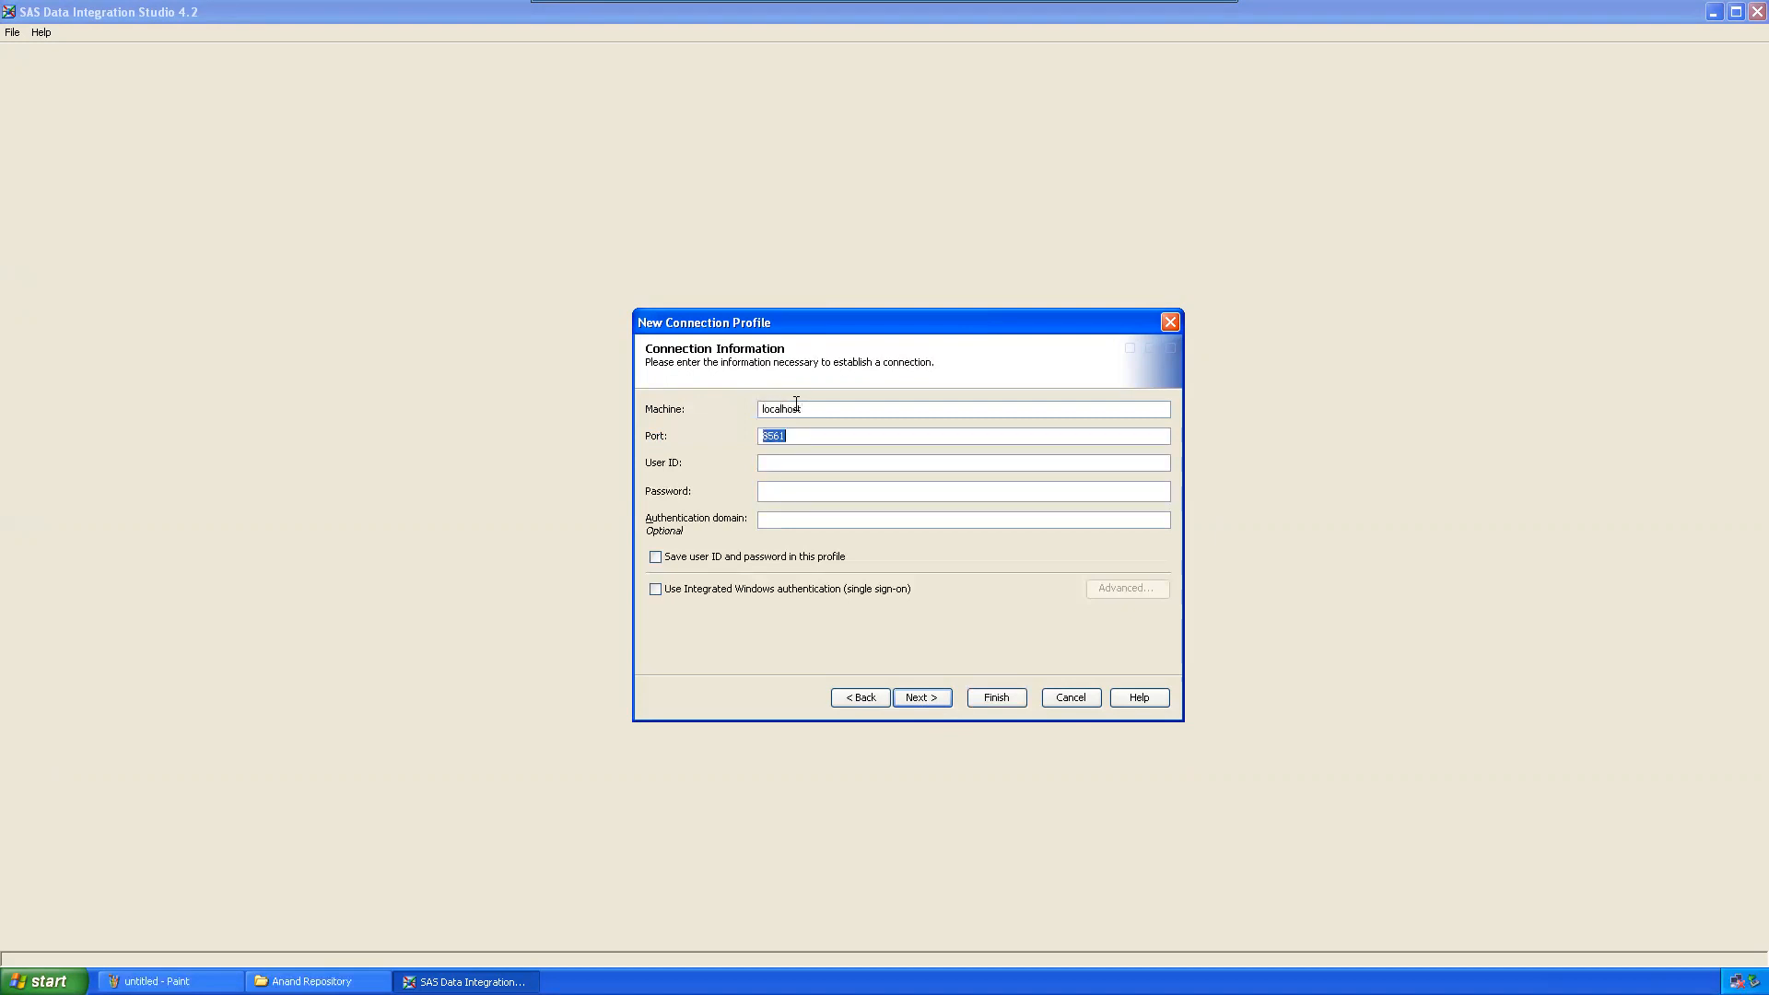
key(Tab)
text(Ahmed********)
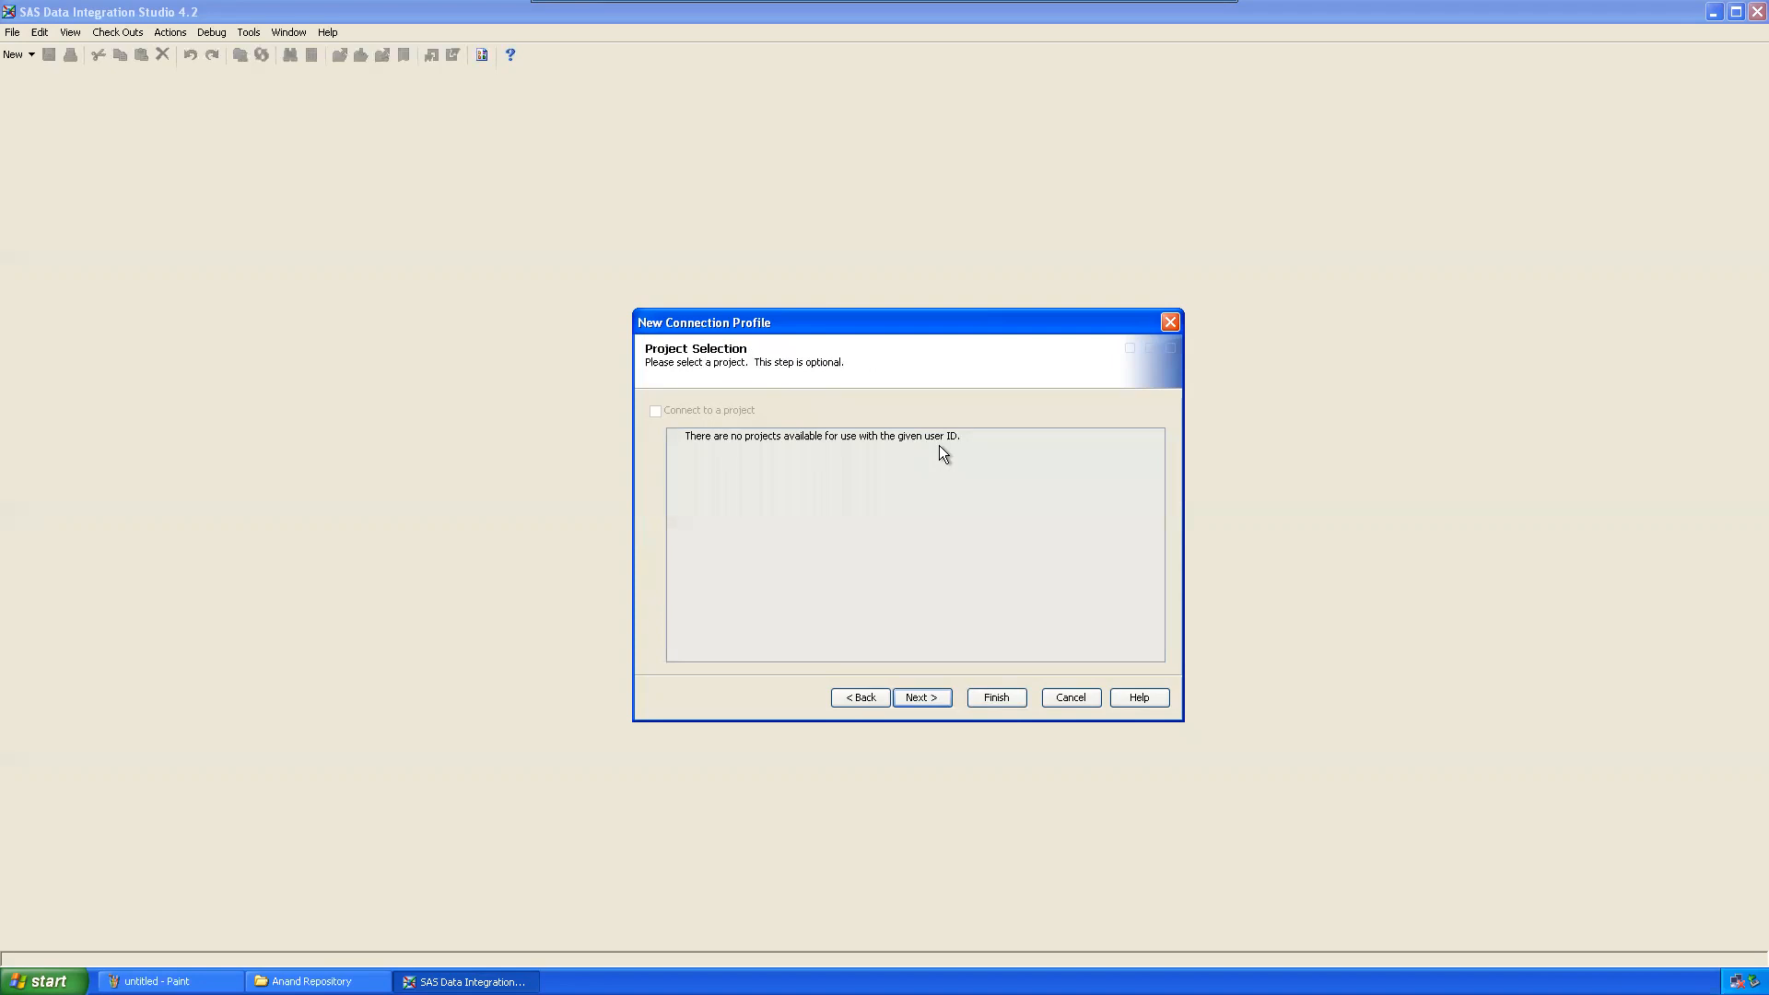
Step: Finish the Sales Metadata connection profile and log on with the user's password
click(921, 698)
click(997, 698)
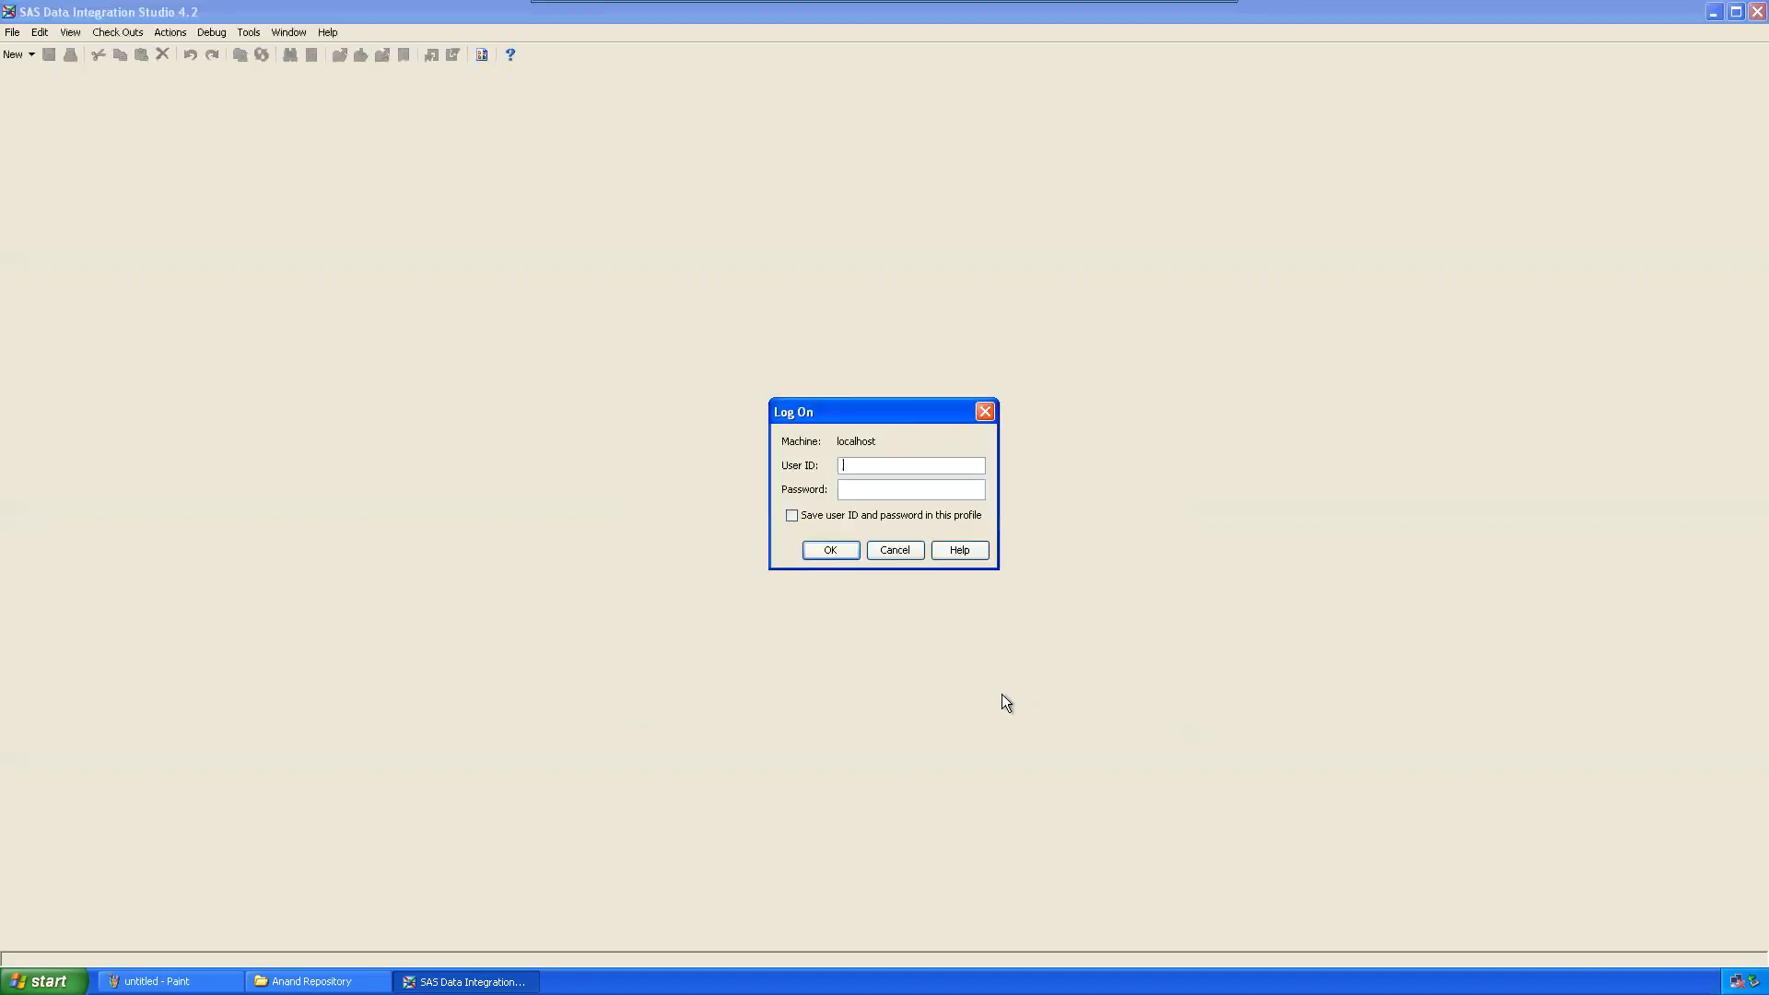
text(Ahme)
text(********)
key(Return)
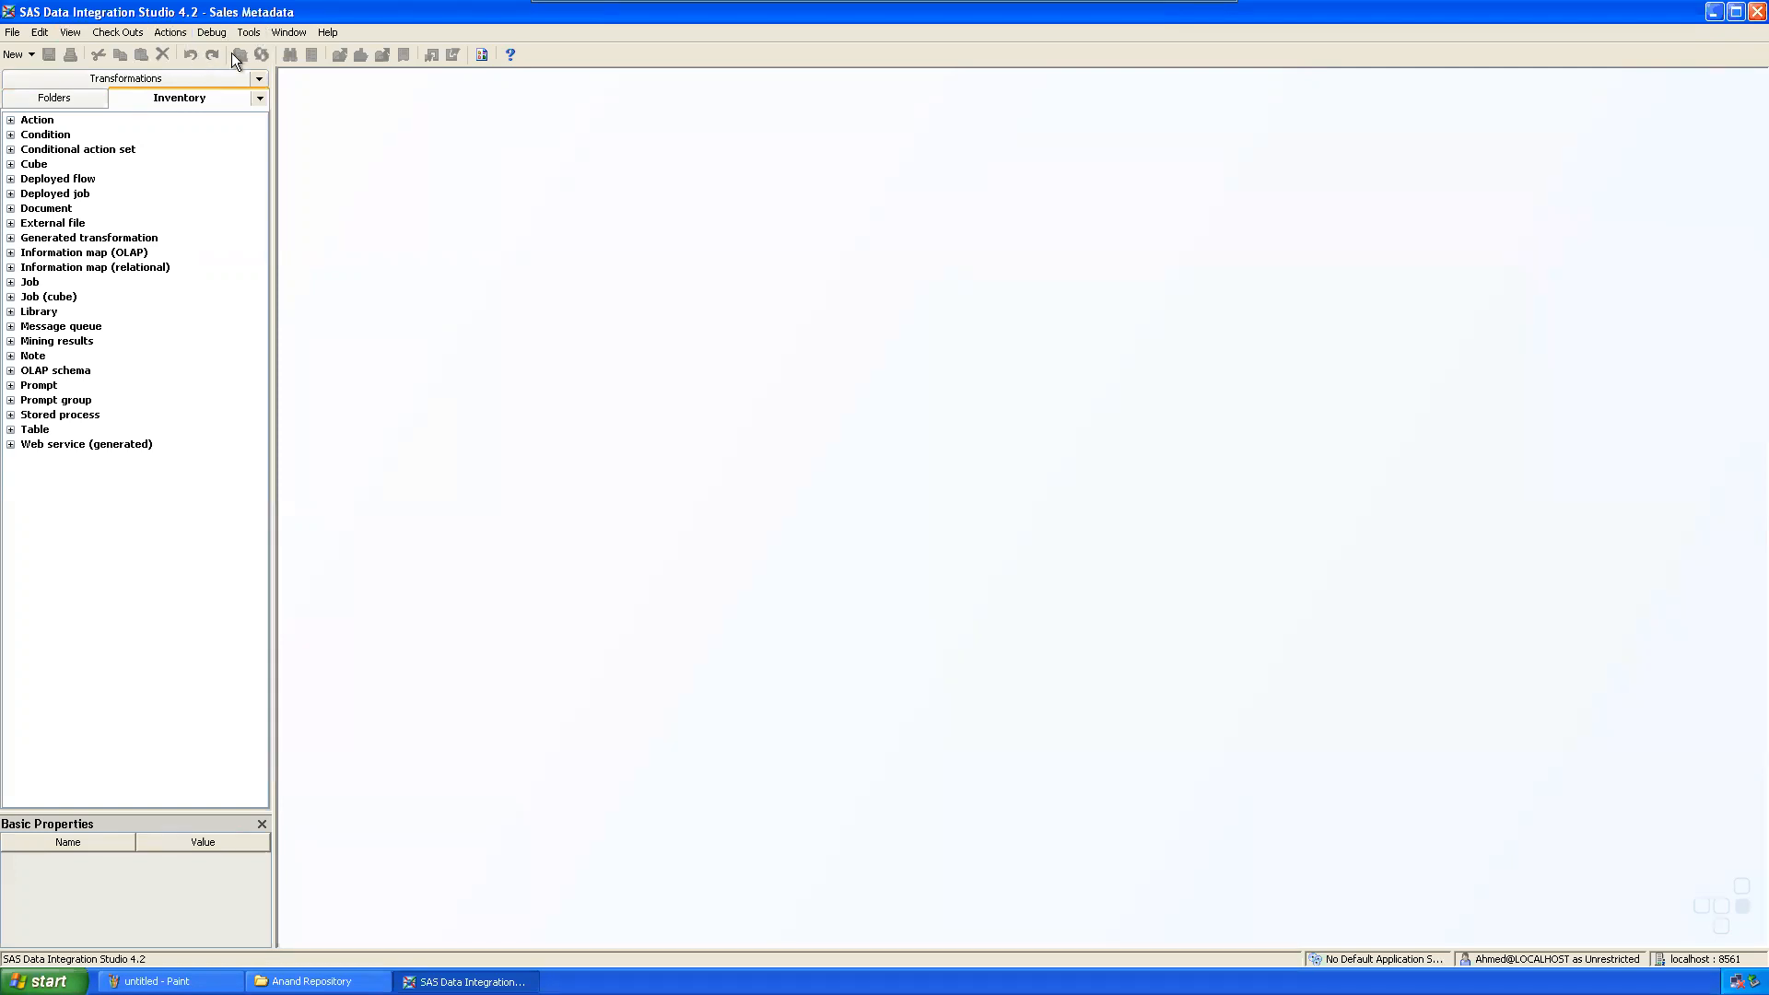
Step: Browse the Transformations, Folders and Inventory tabs, ending on the inventory of object types
click(52, 79)
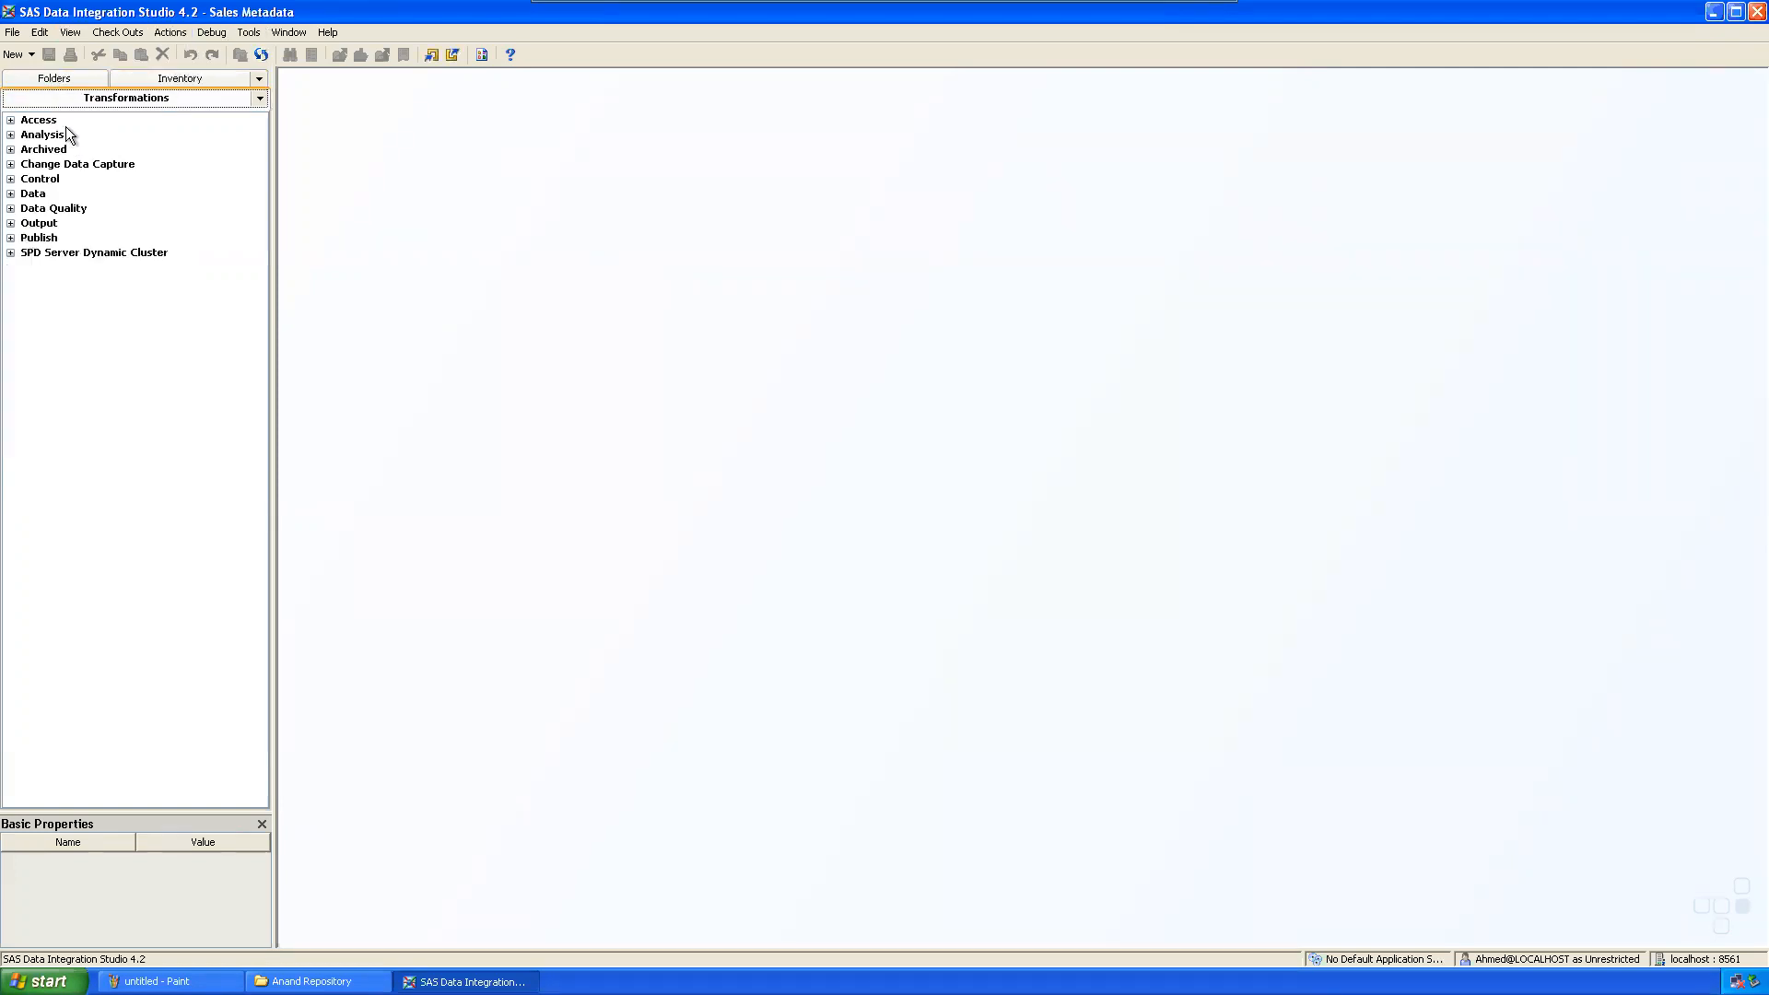
click(53, 78)
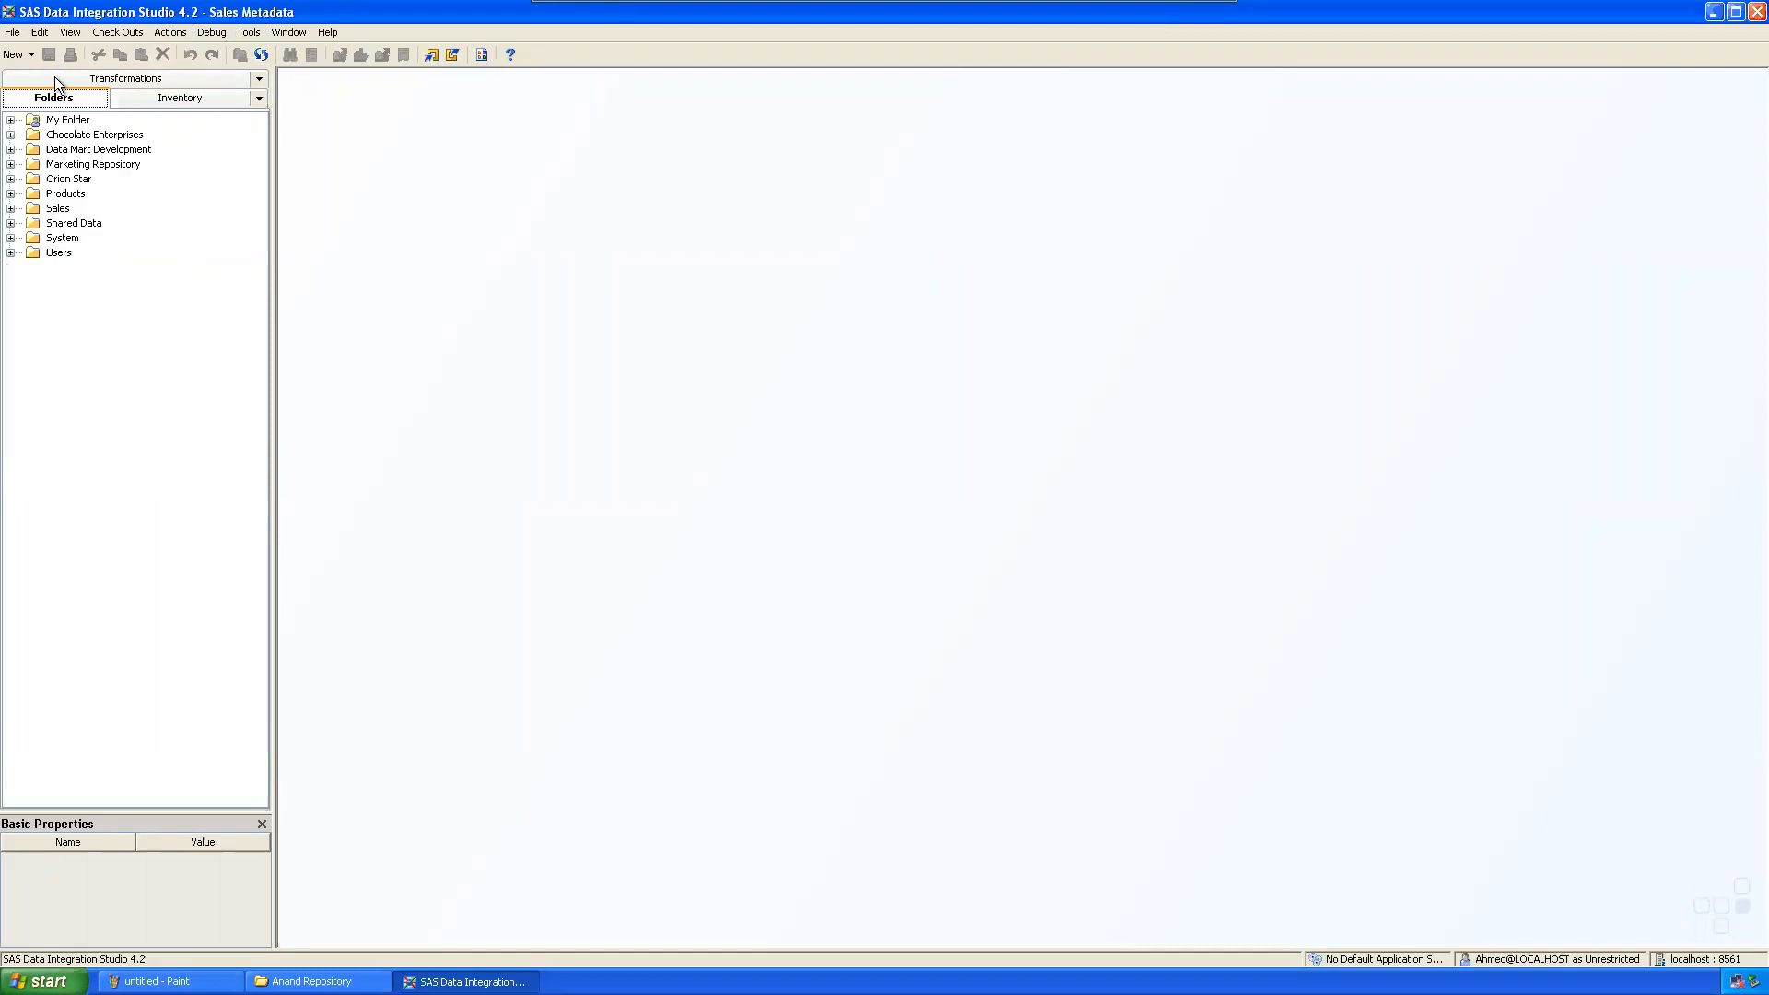
click(126, 96)
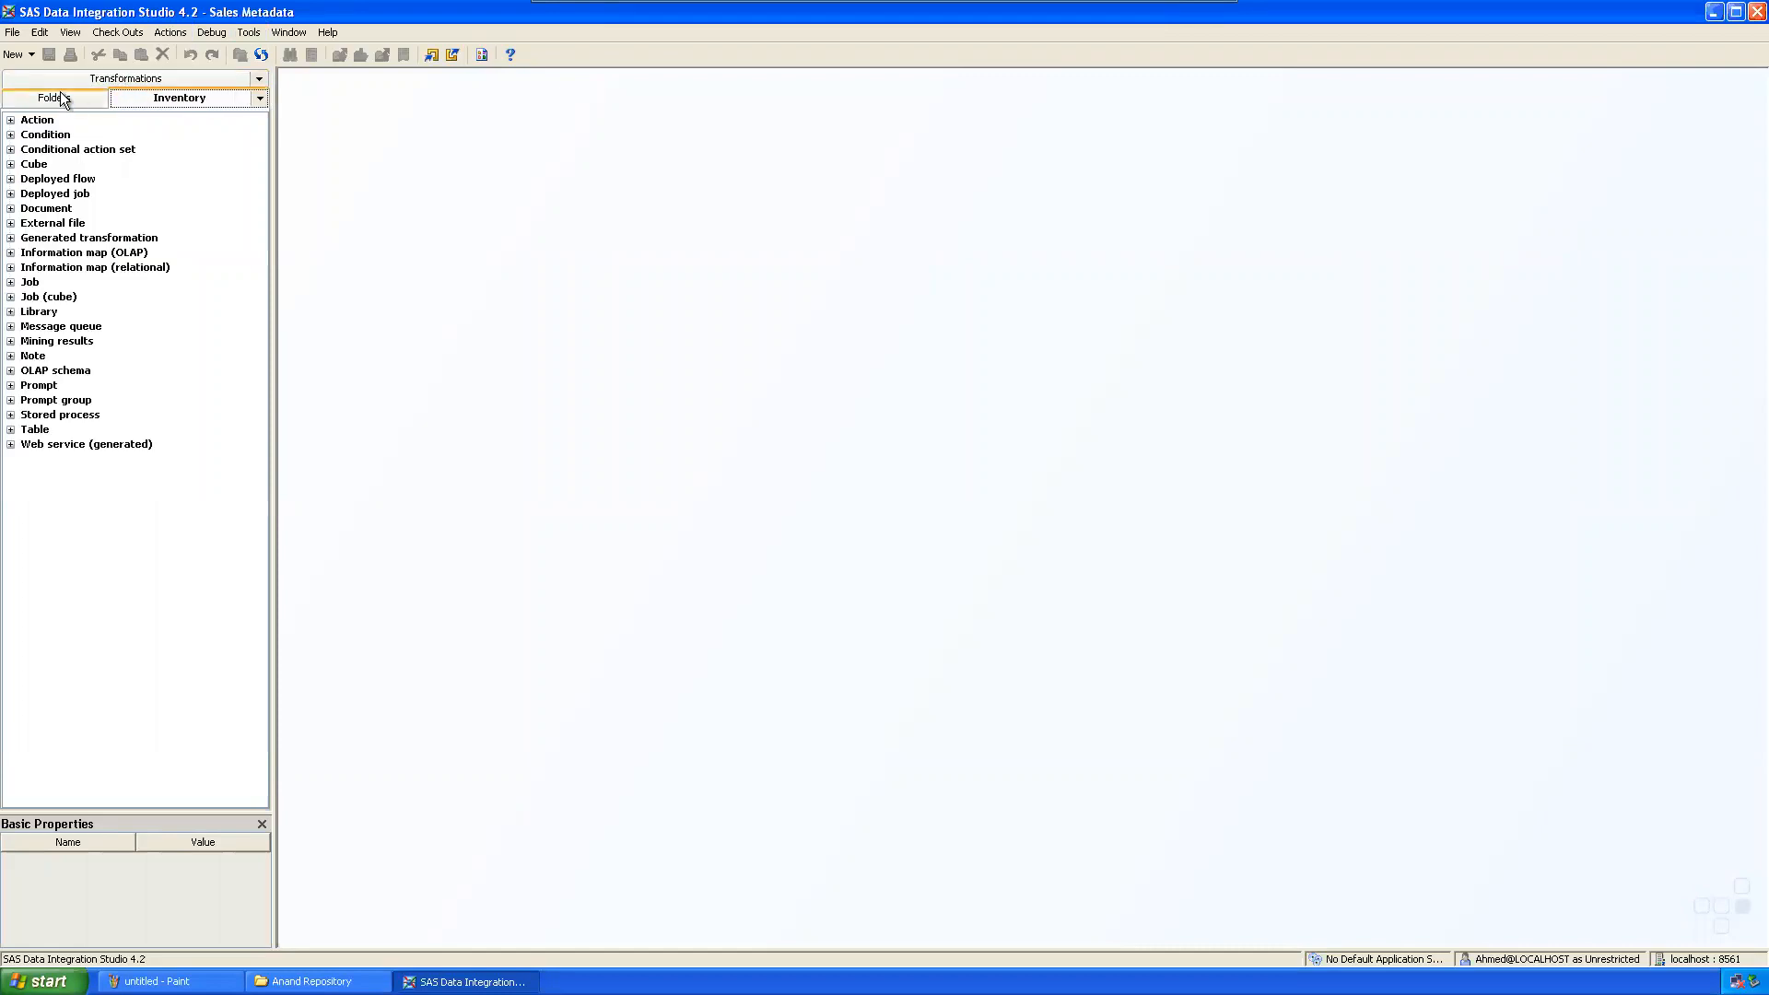
click(59, 92)
click(64, 74)
click(149, 80)
Step: Open and close the Check Outs options twice, viewing Transformations between, then open the File menu
click(113, 35)
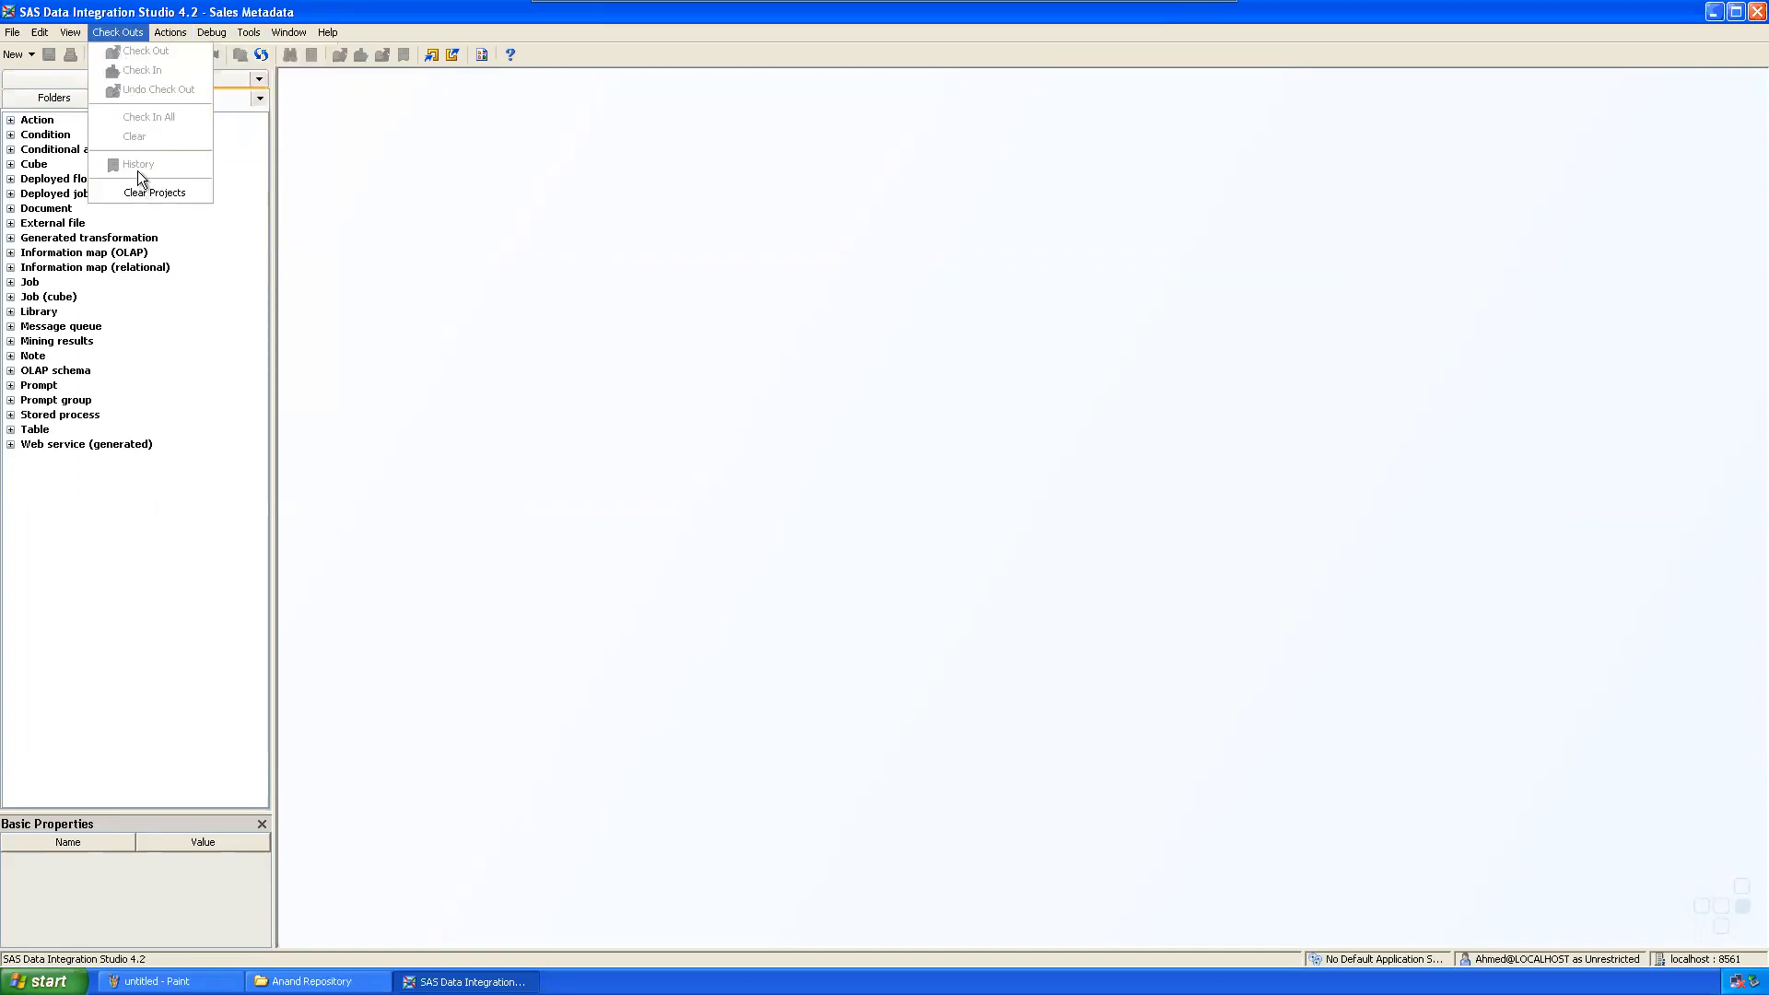
click(565, 222)
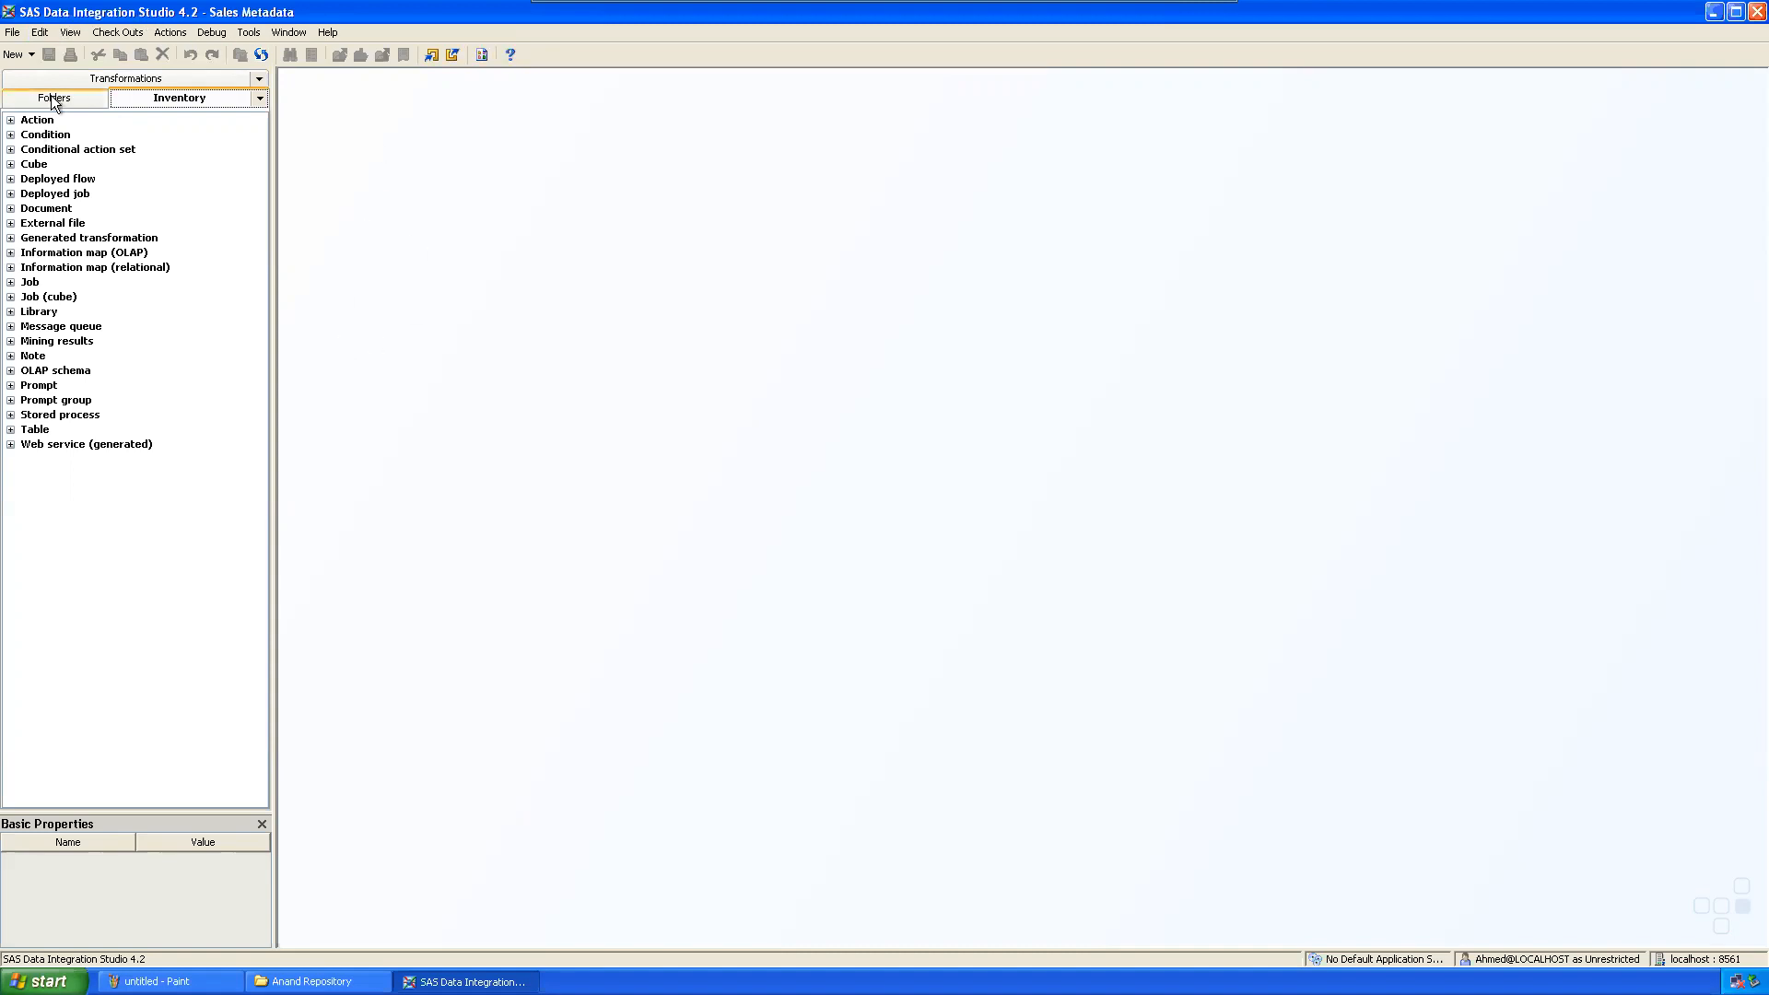
click(69, 80)
click(118, 34)
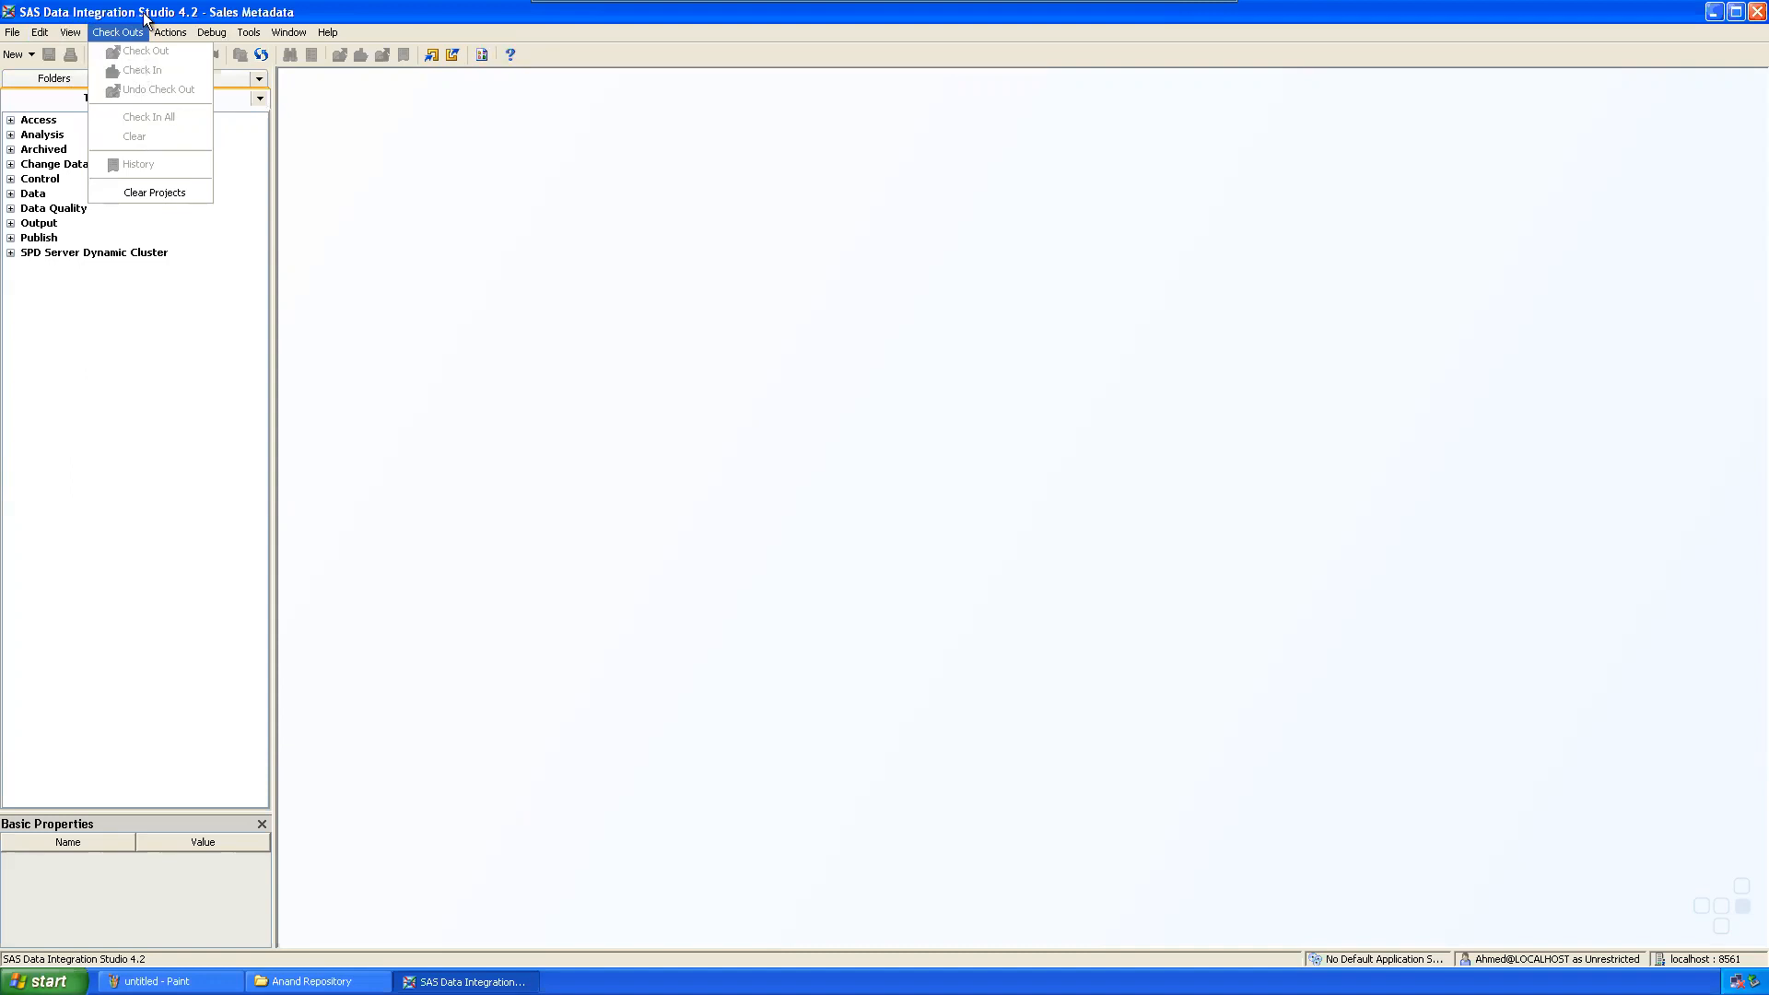
click(739, 391)
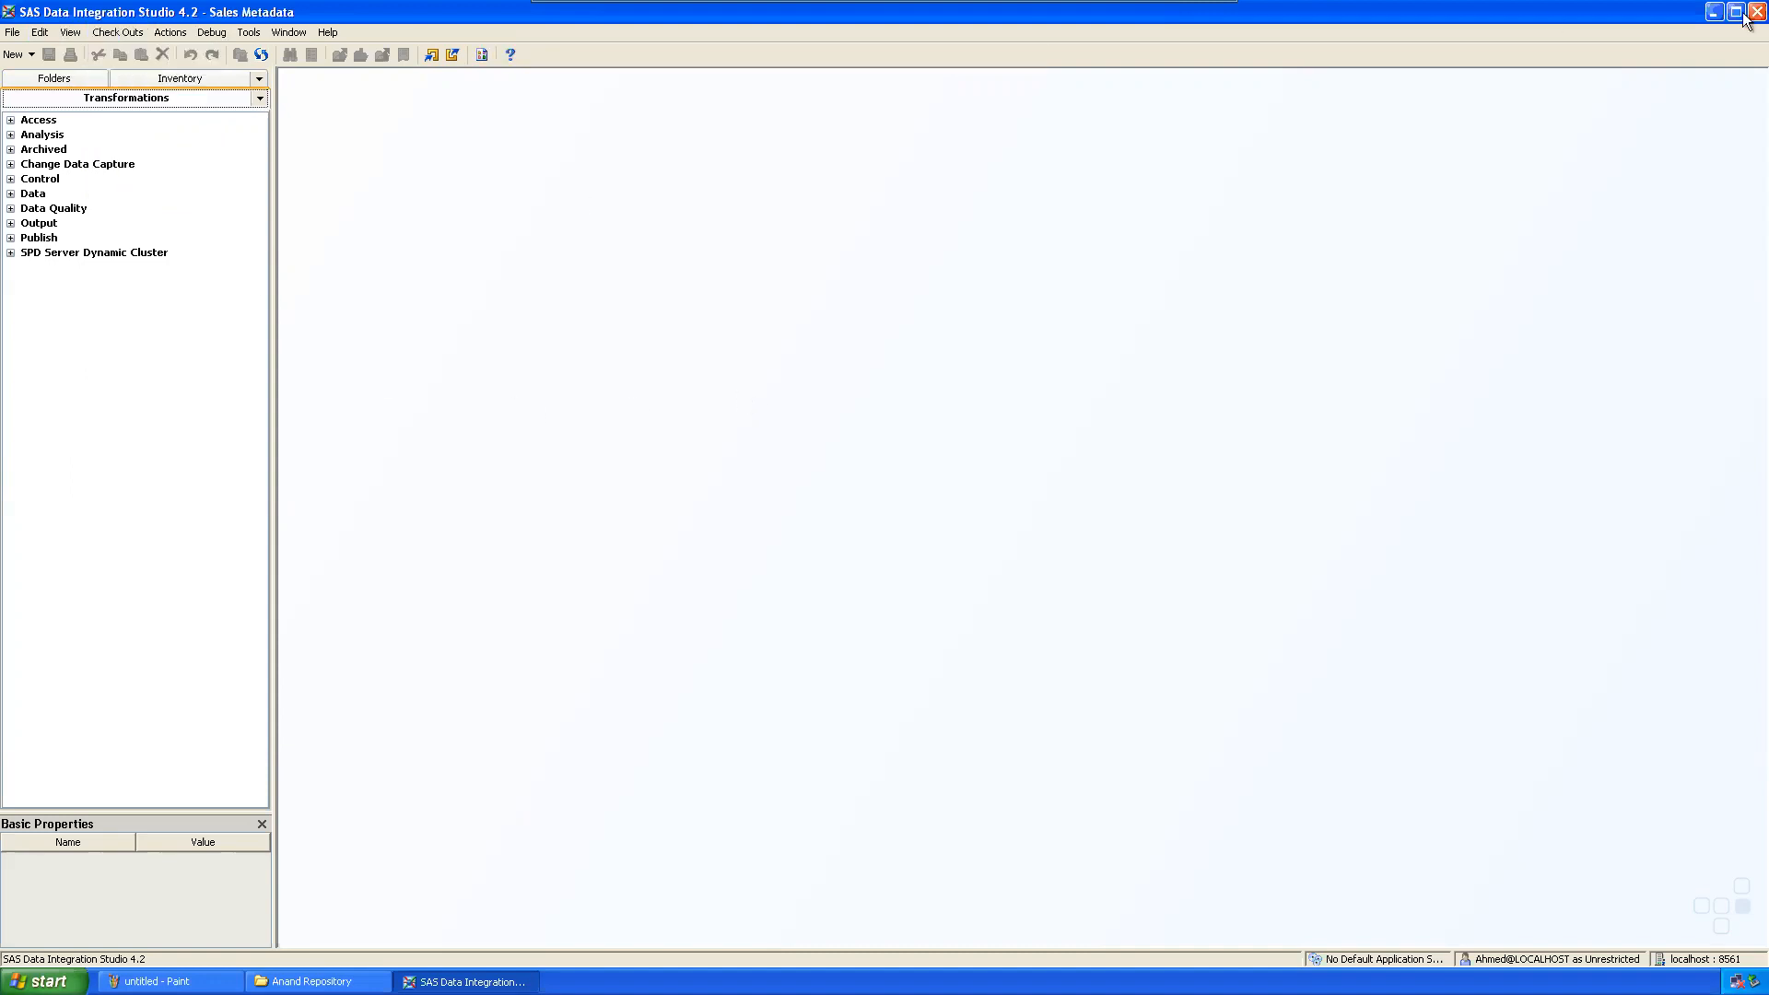
click(12, 33)
Step: Disconnect and start a new connection profile named Marketing Metadata
click(70, 299)
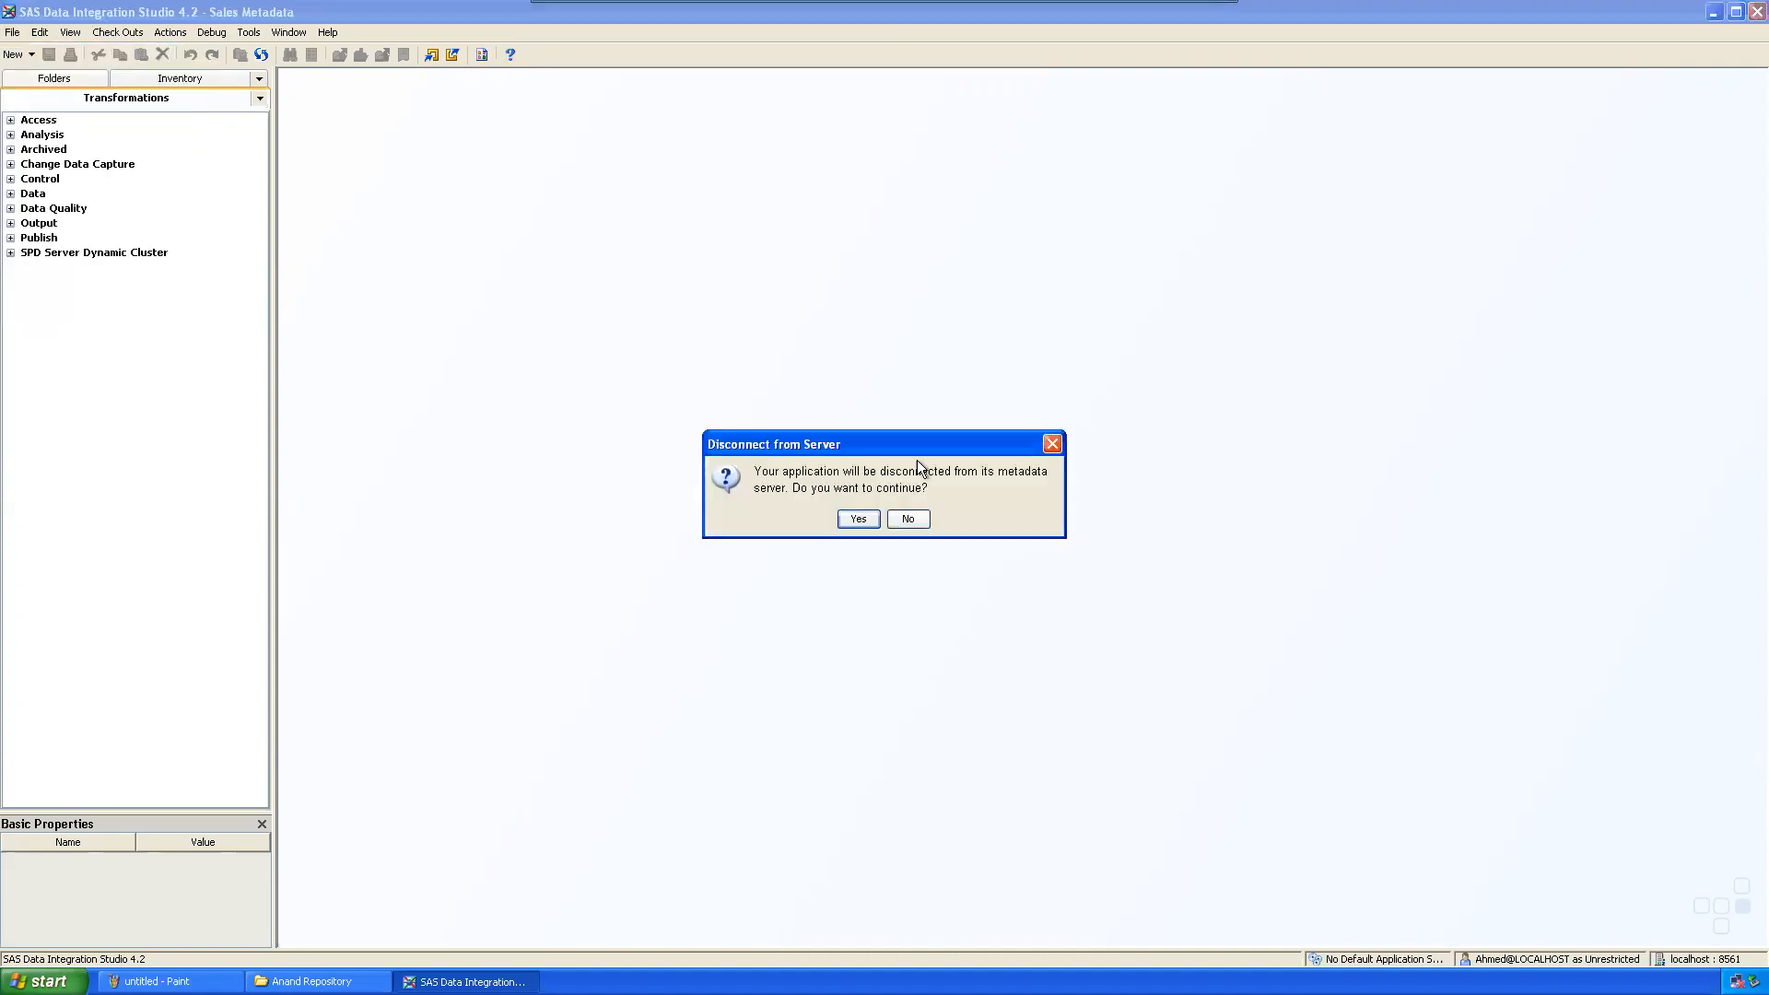
click(858, 519)
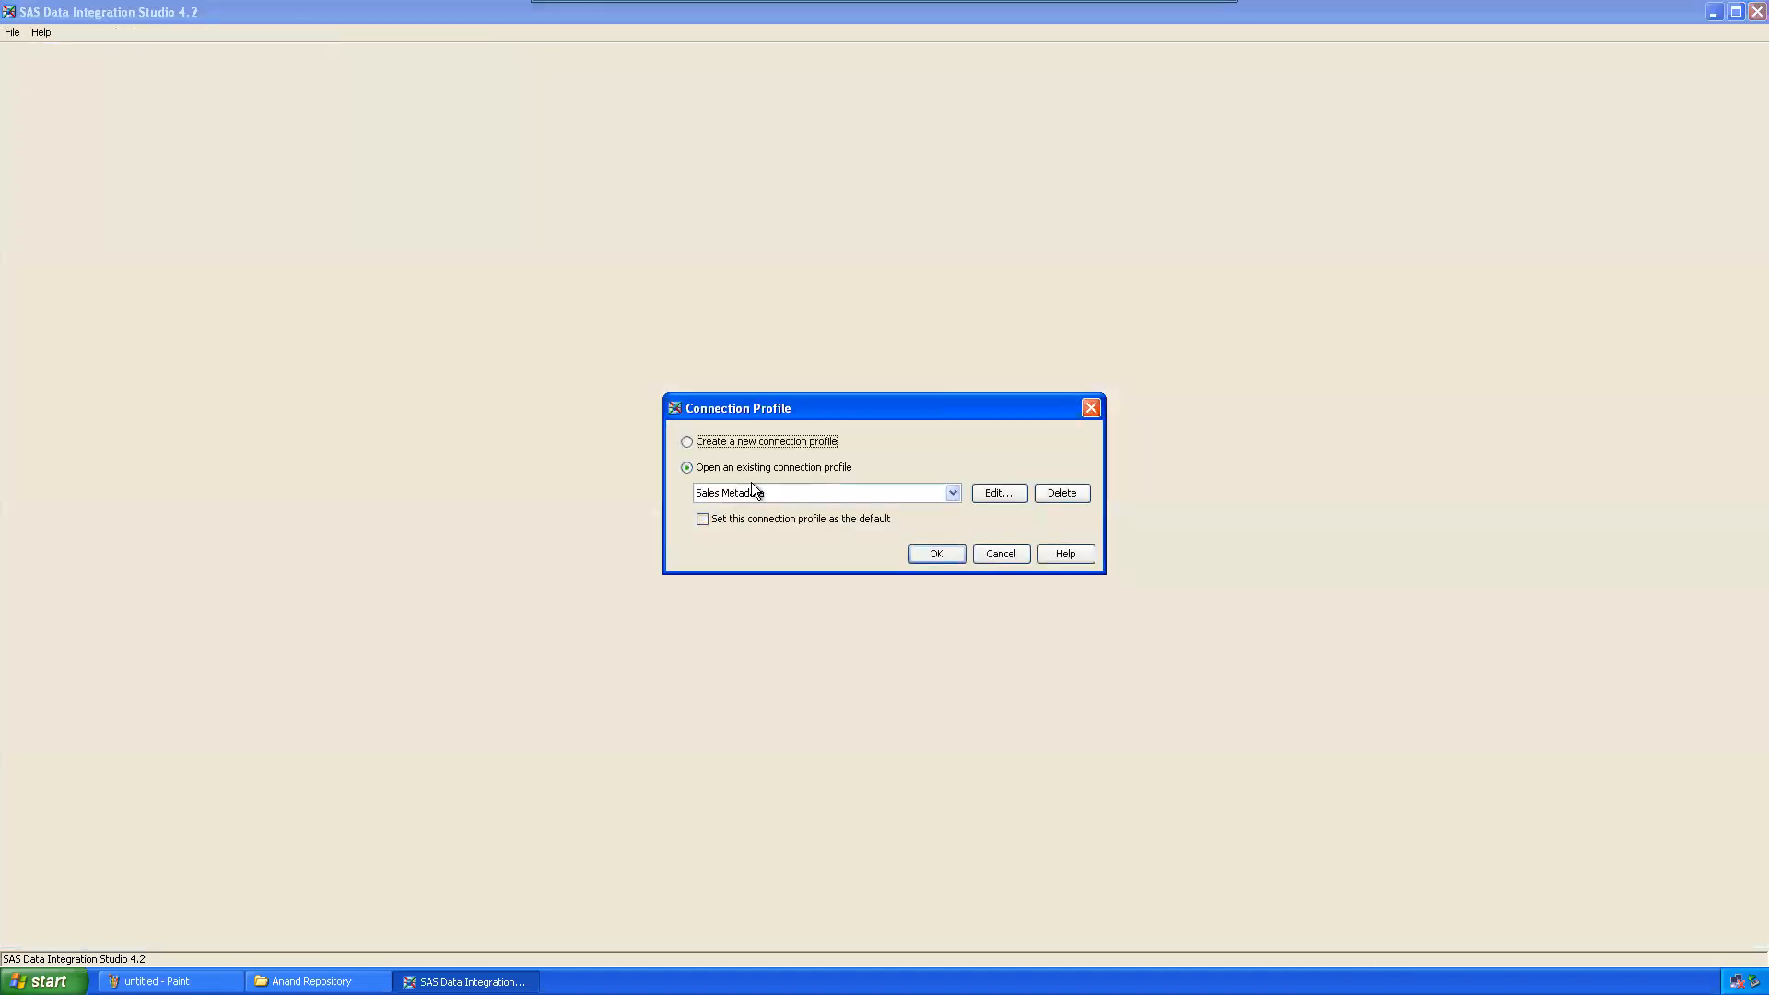
click(734, 442)
click(939, 553)
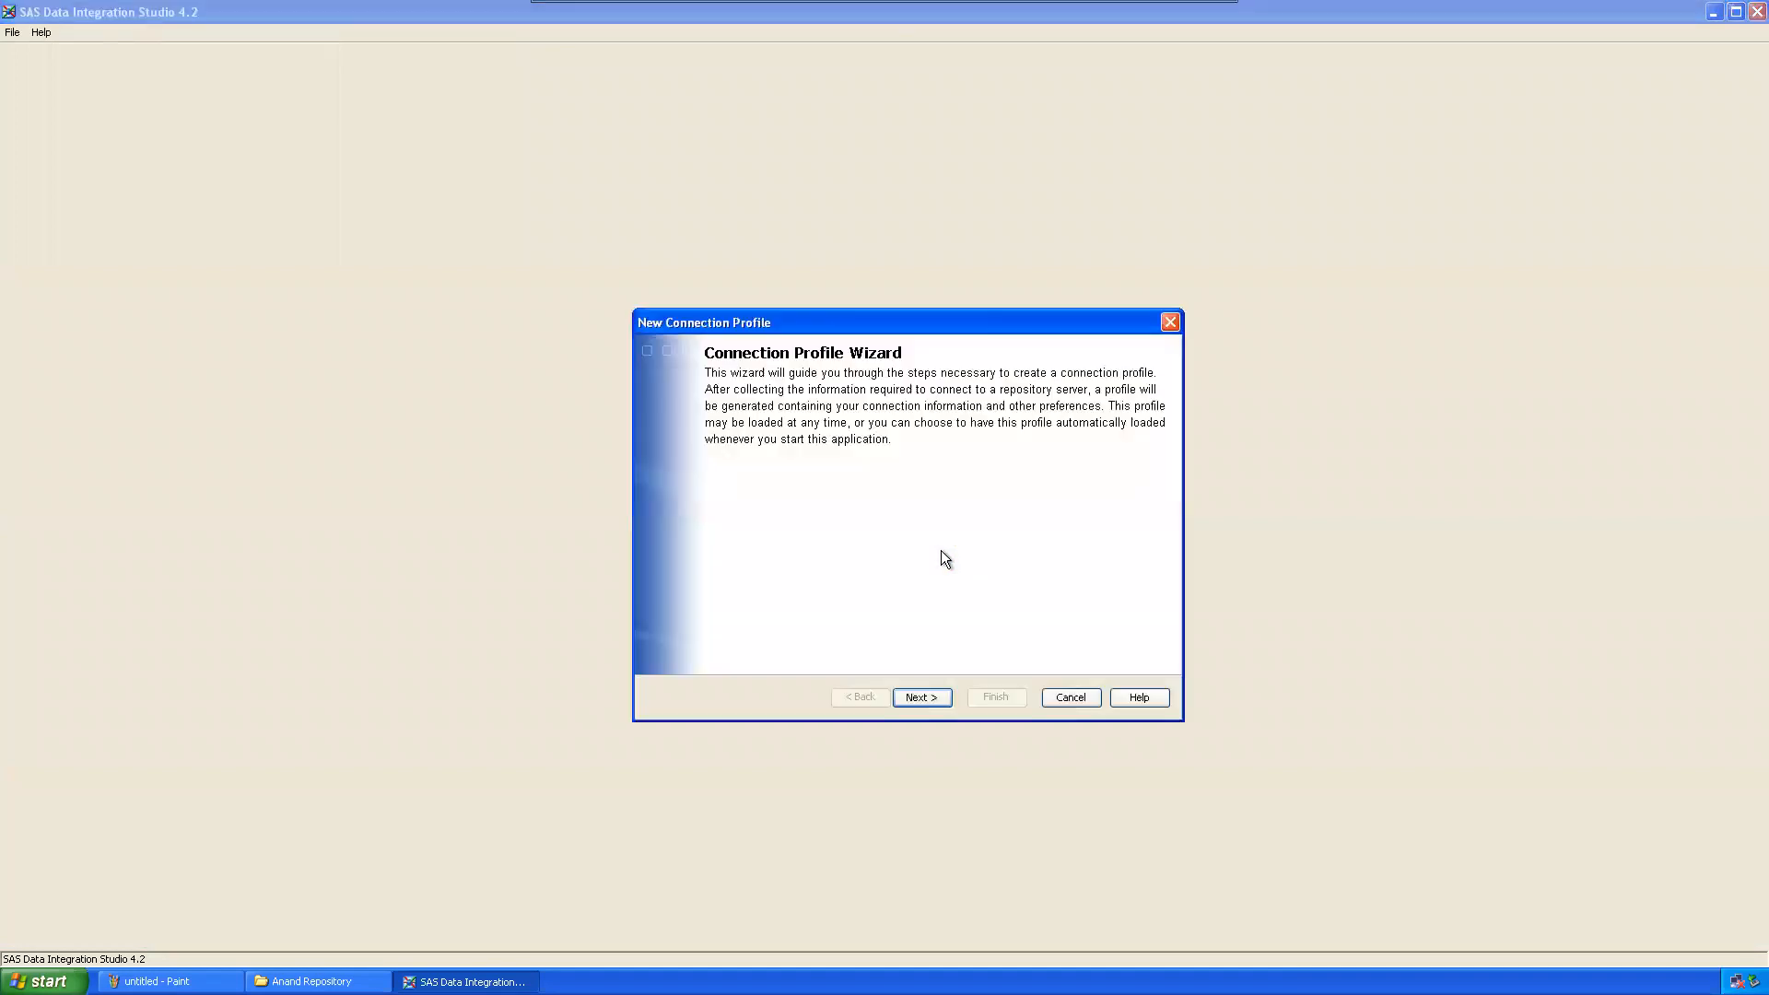
click(922, 697)
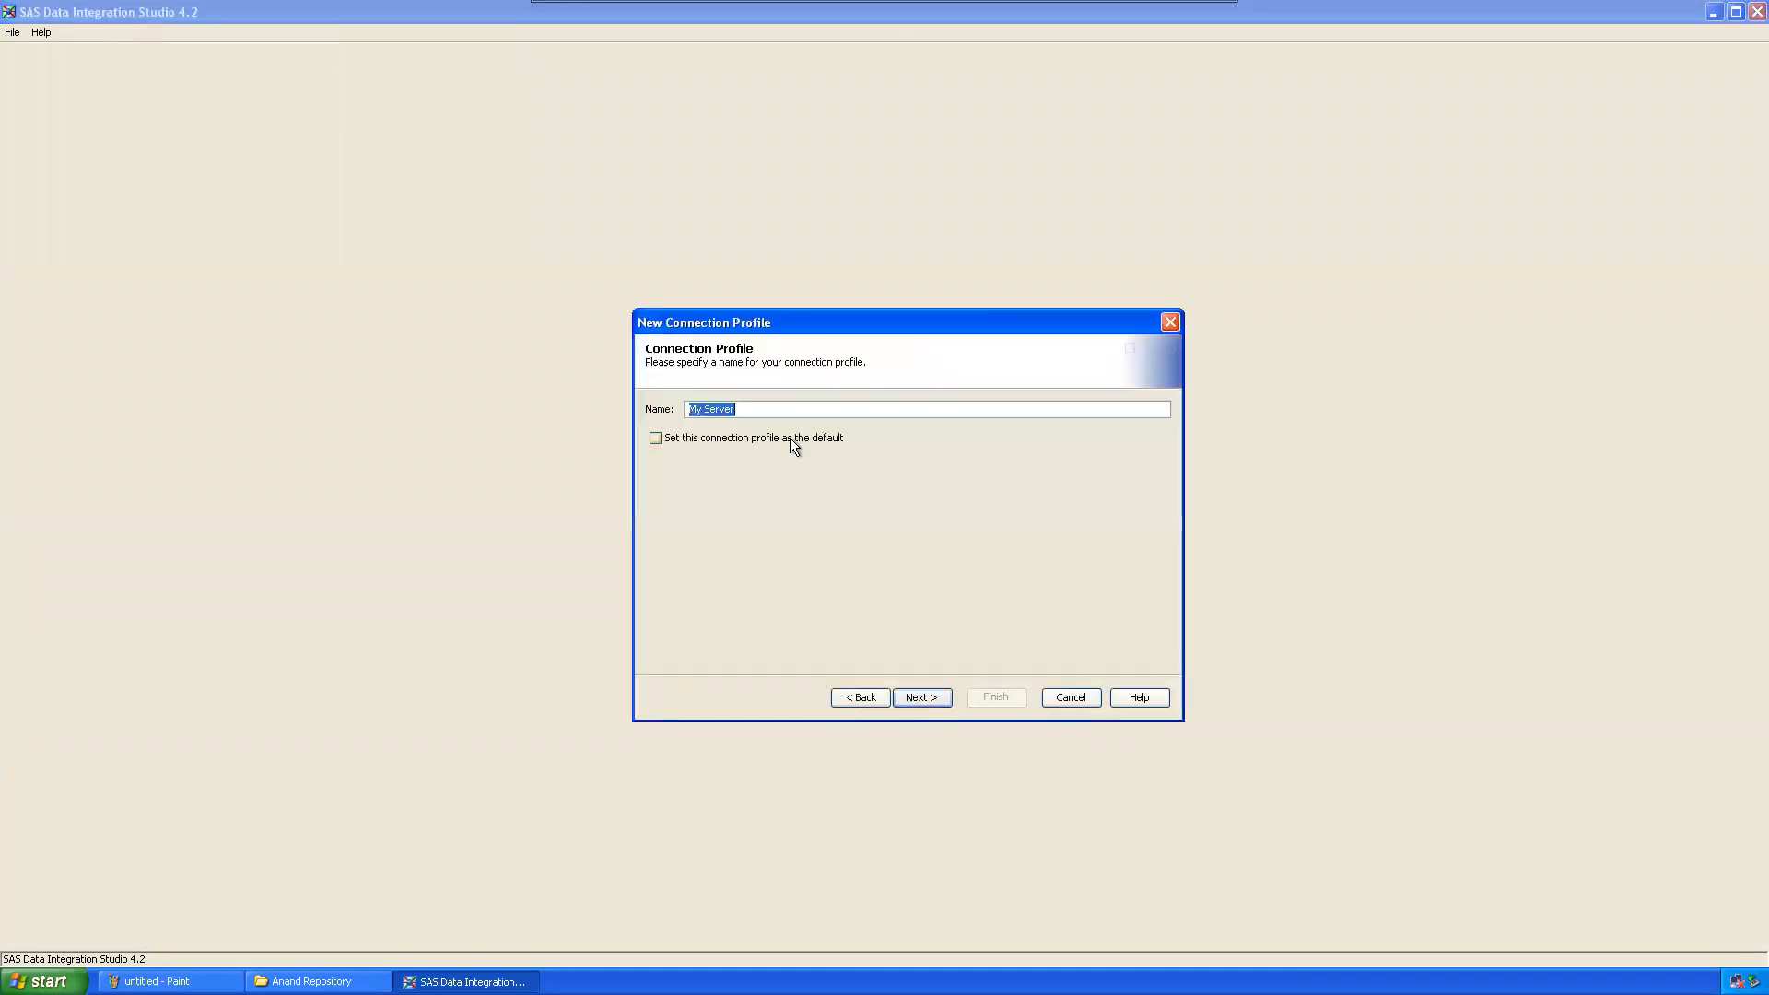
text(Mae)
text(rketing Metadata)
click(944, 704)
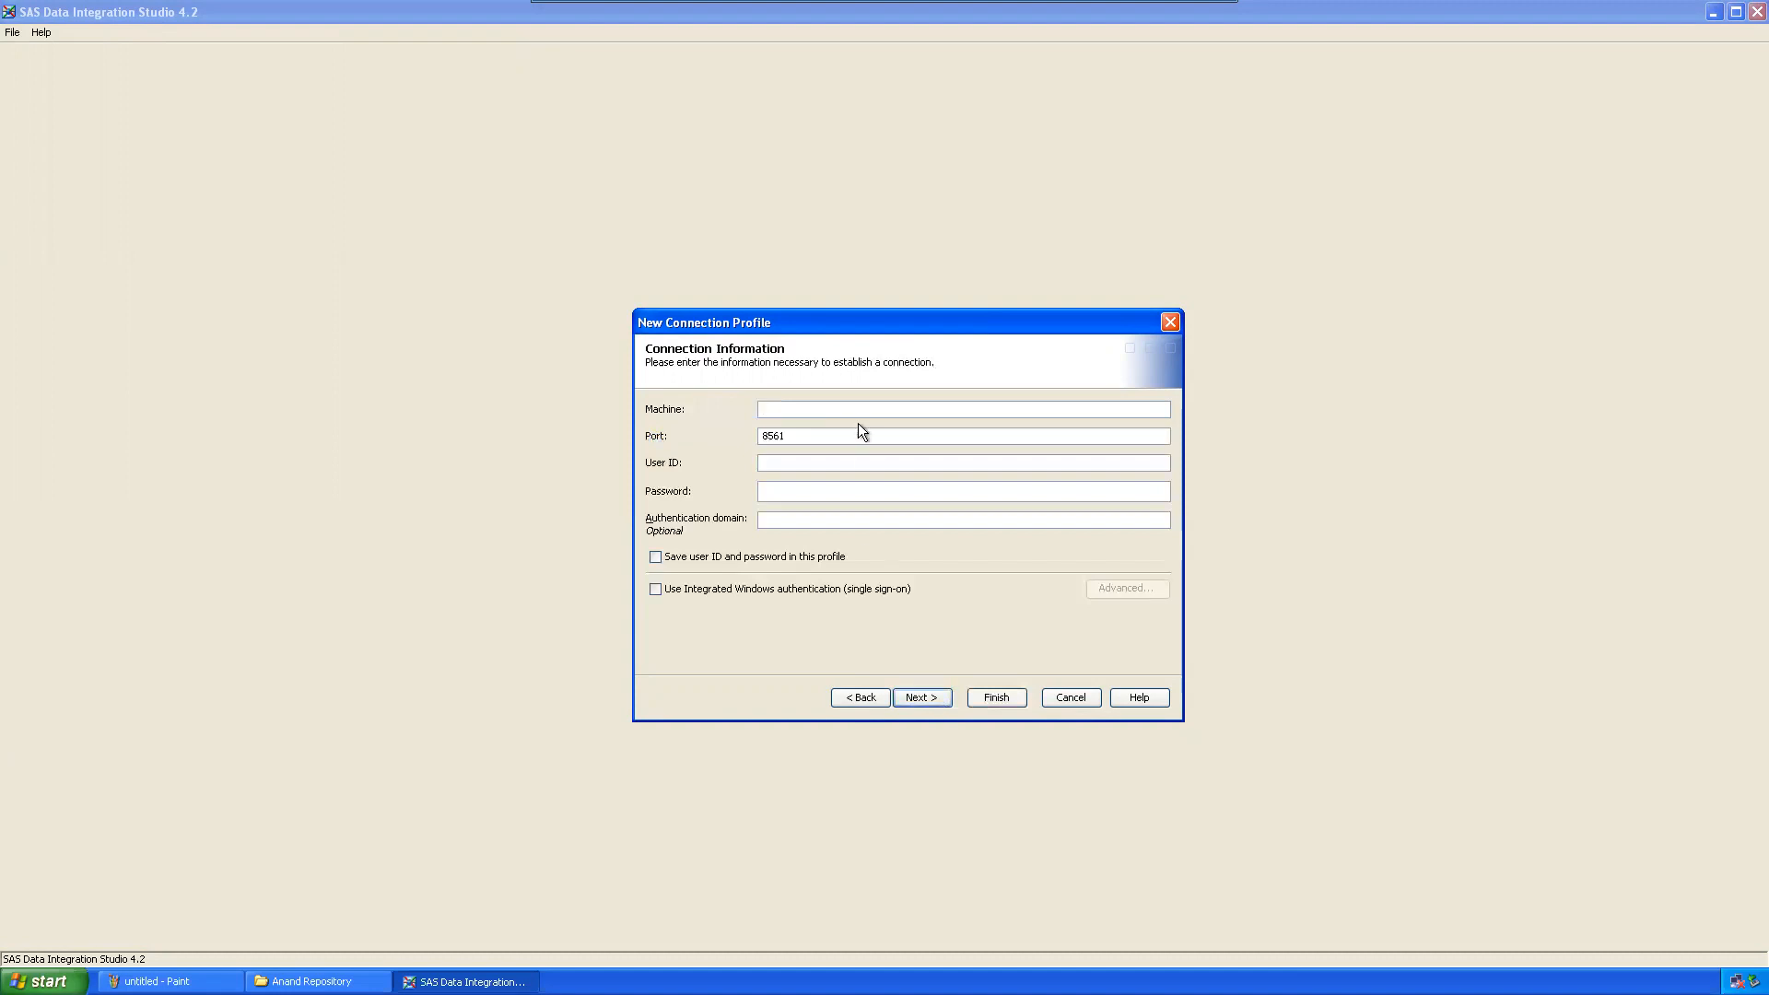
Step: Point the profile at machine localhost, port 8561, skip project selection and finish the wizard
text(localhost)
key(Tab)
key(Tab)
key(Return)
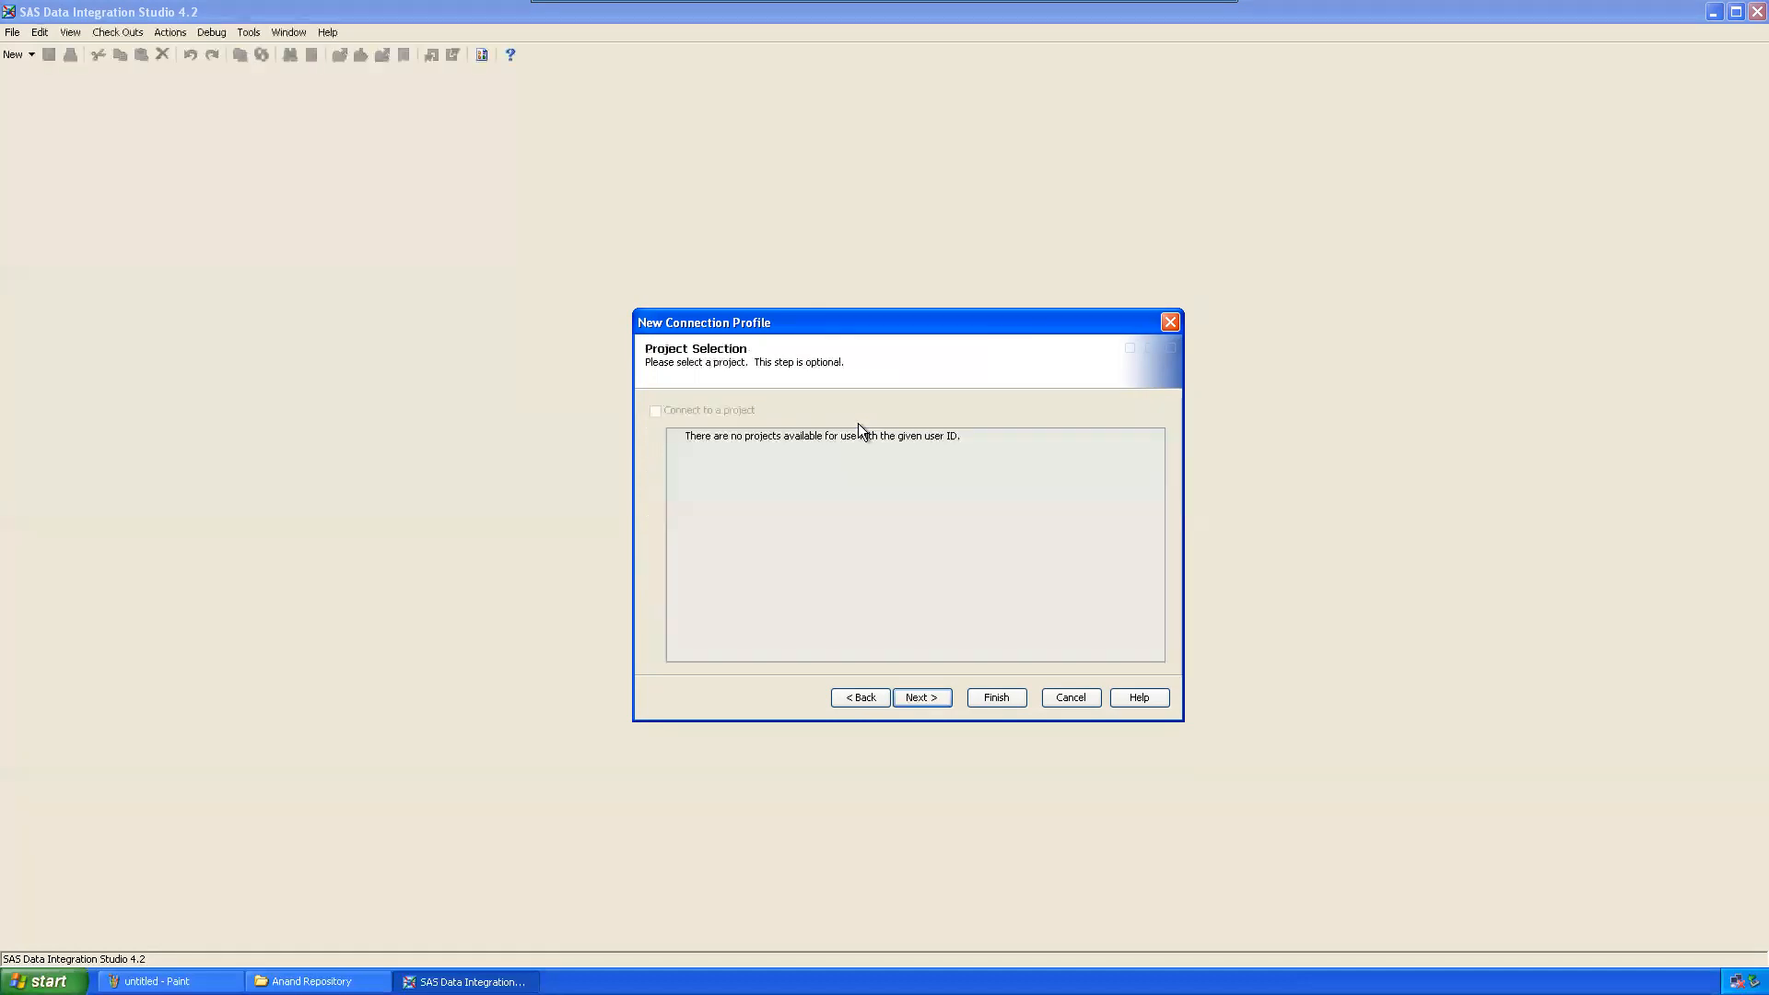
click(931, 698)
click(996, 699)
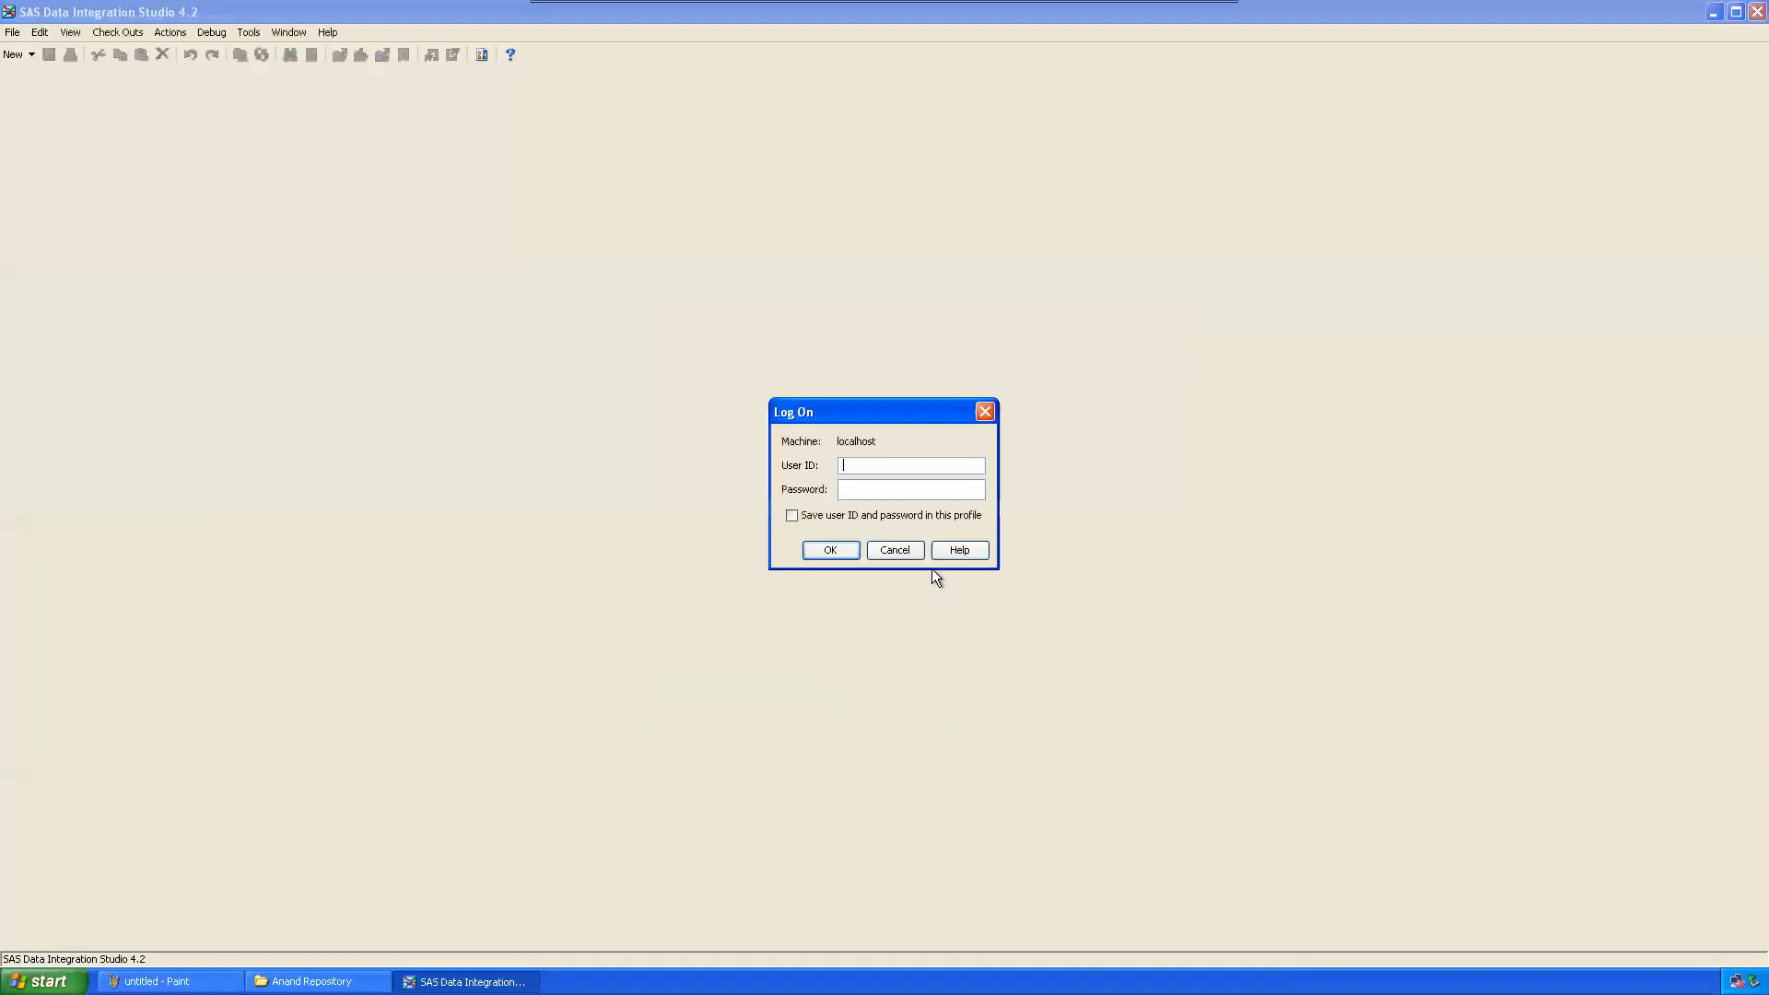
Step: Log on to the metadata server with the user ID and password
text(Ahmed)
key(Tab)
text(*******)
key(Return)
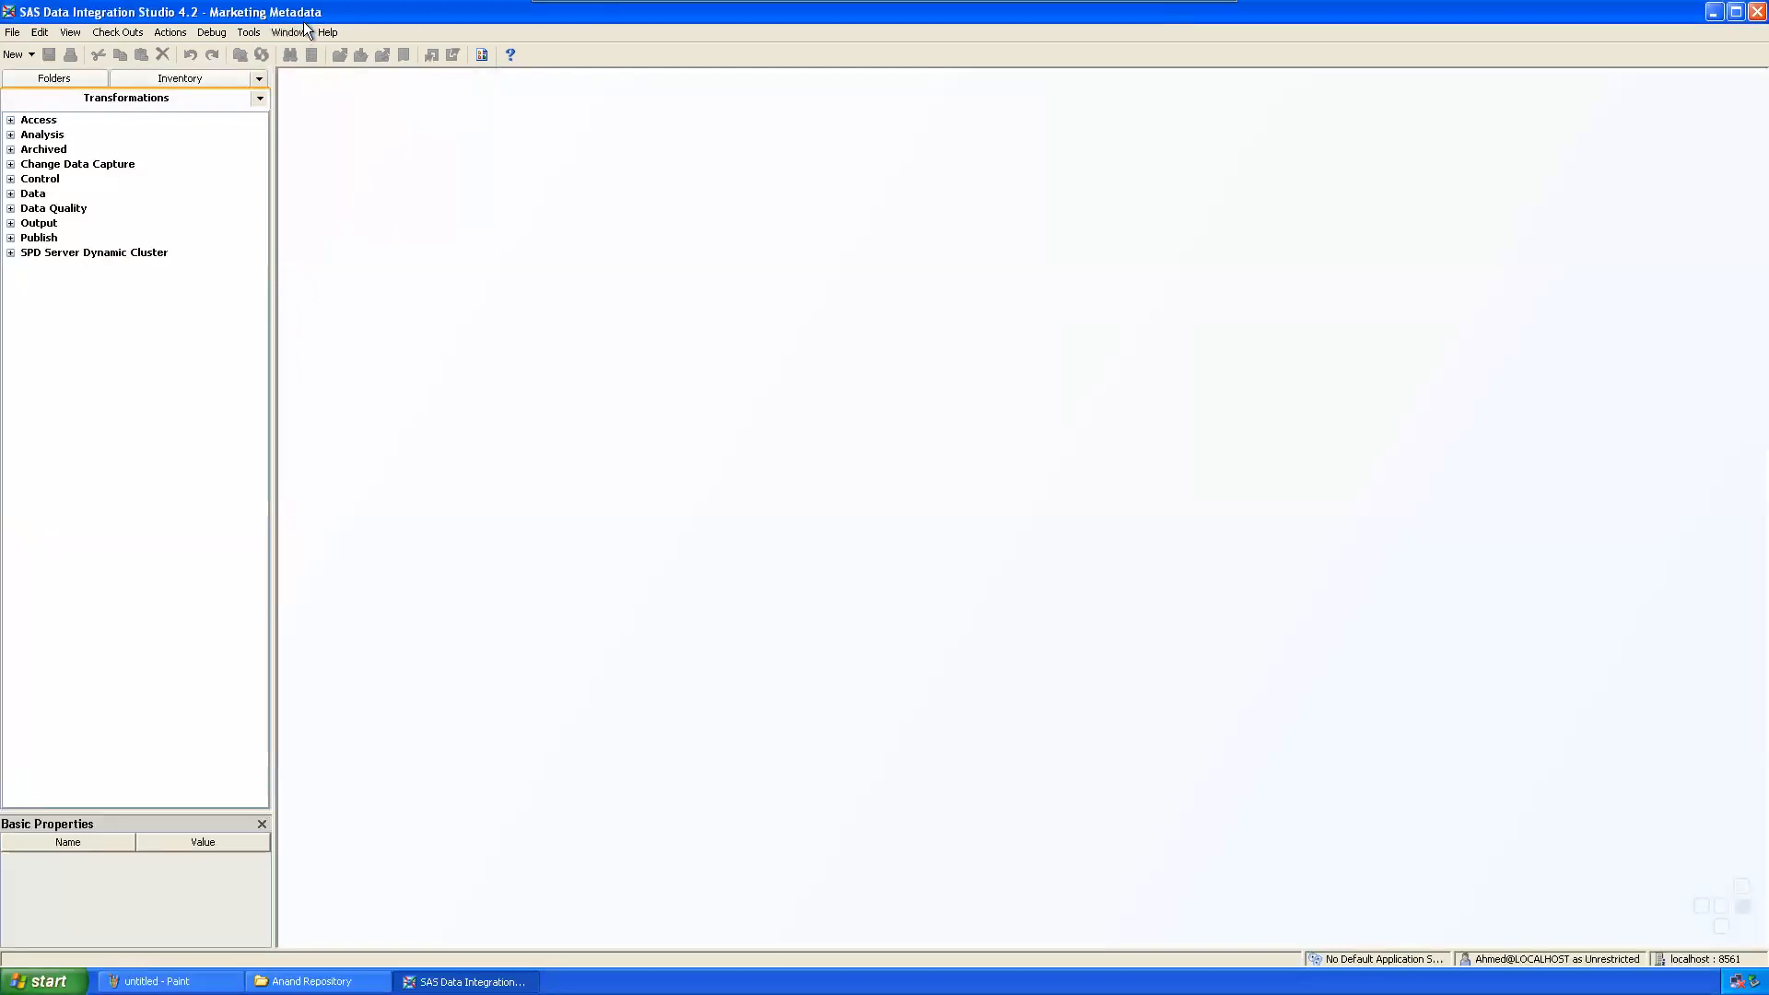
Step: Show the metadata Folders tree, then call up the Connection Profile dialog, triggering the disconnect prompt
click(58, 76)
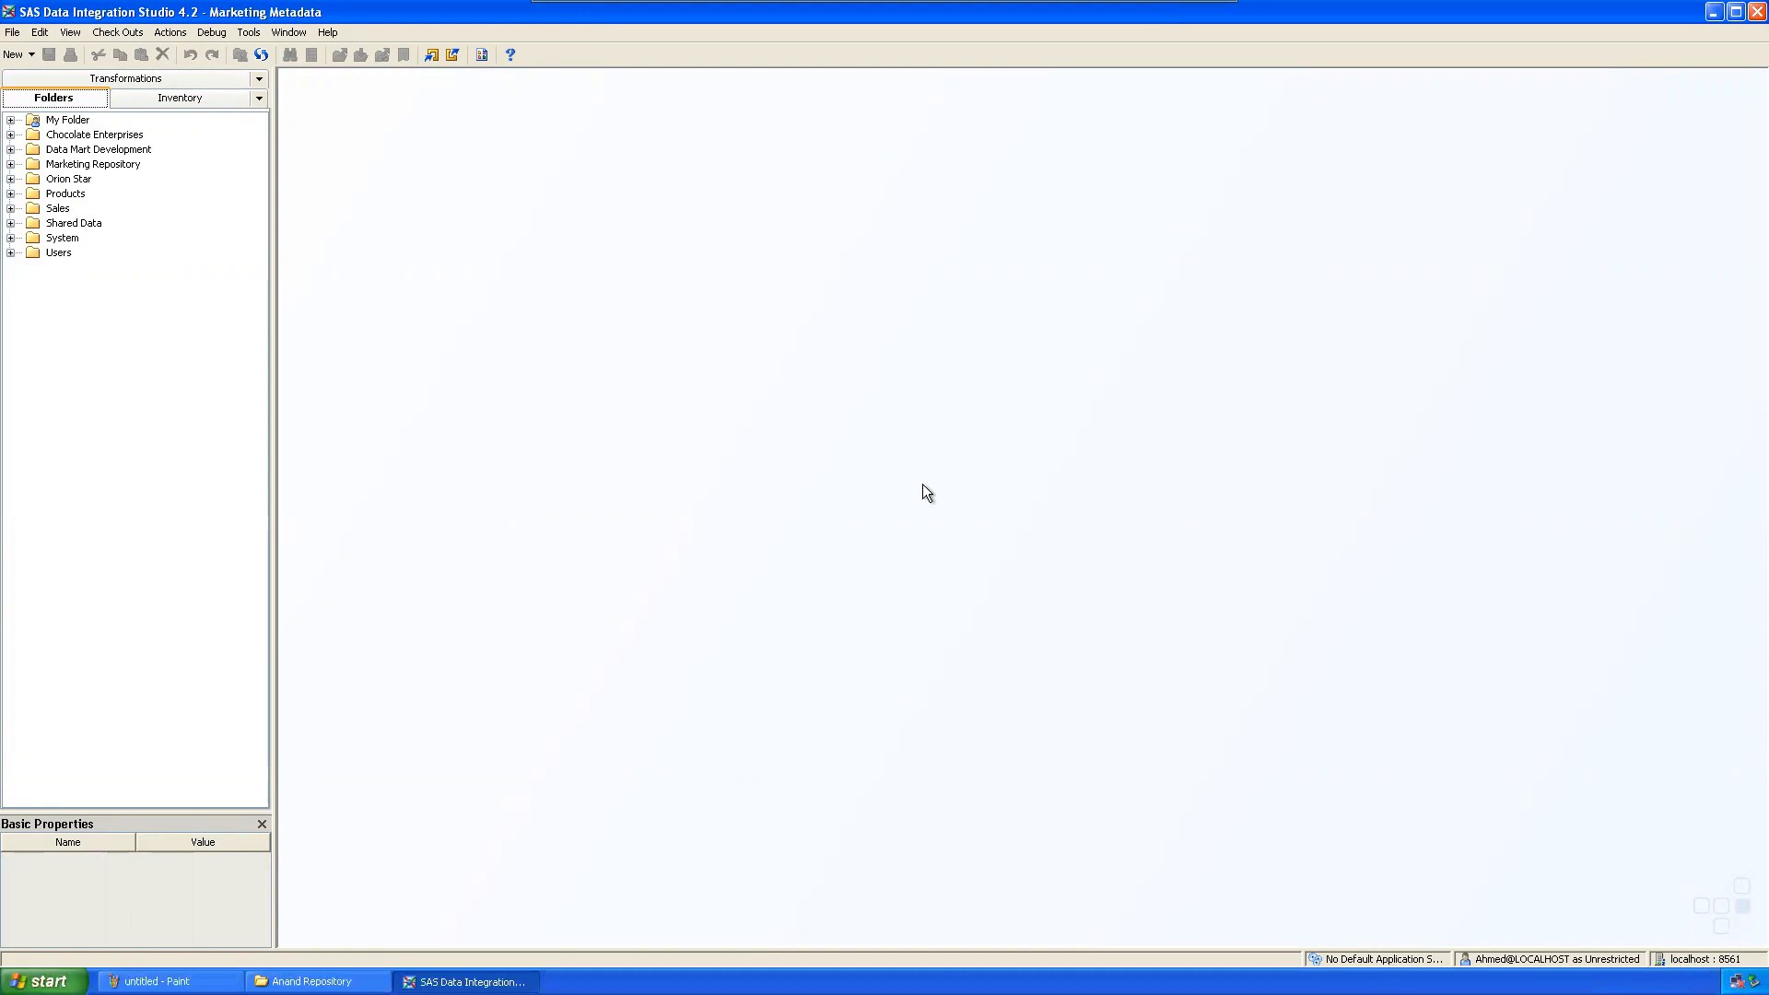
click(12, 31)
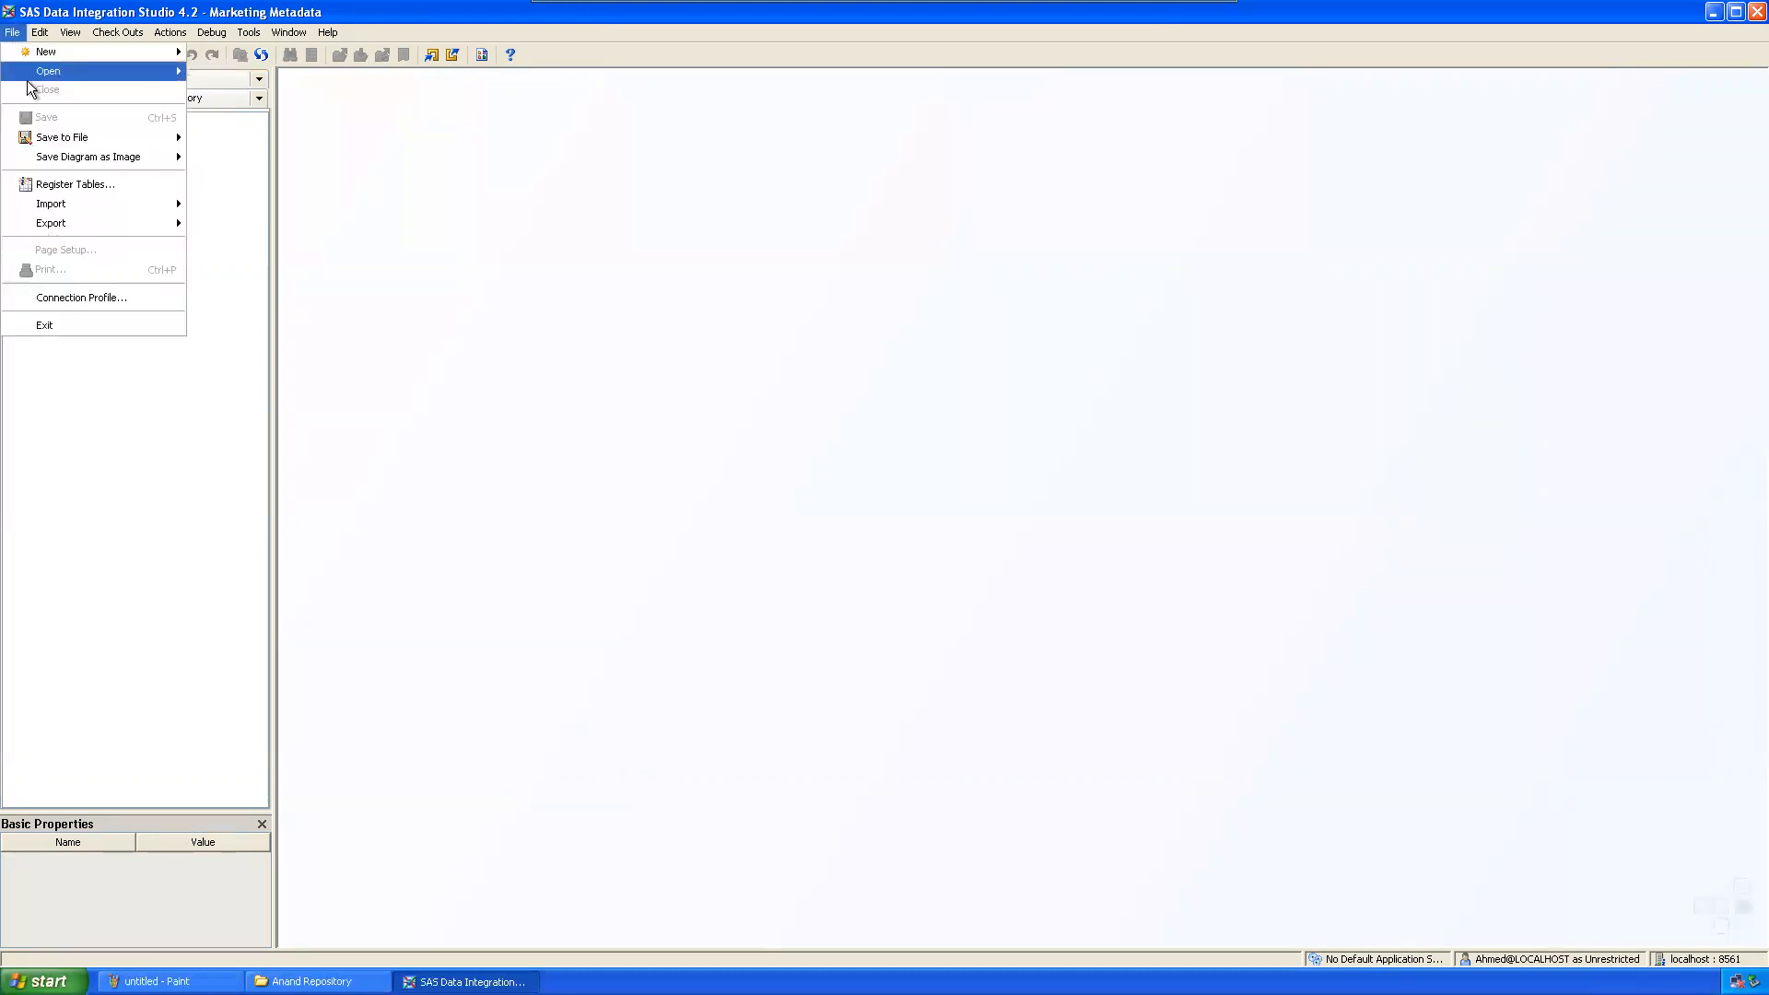
click(75, 295)
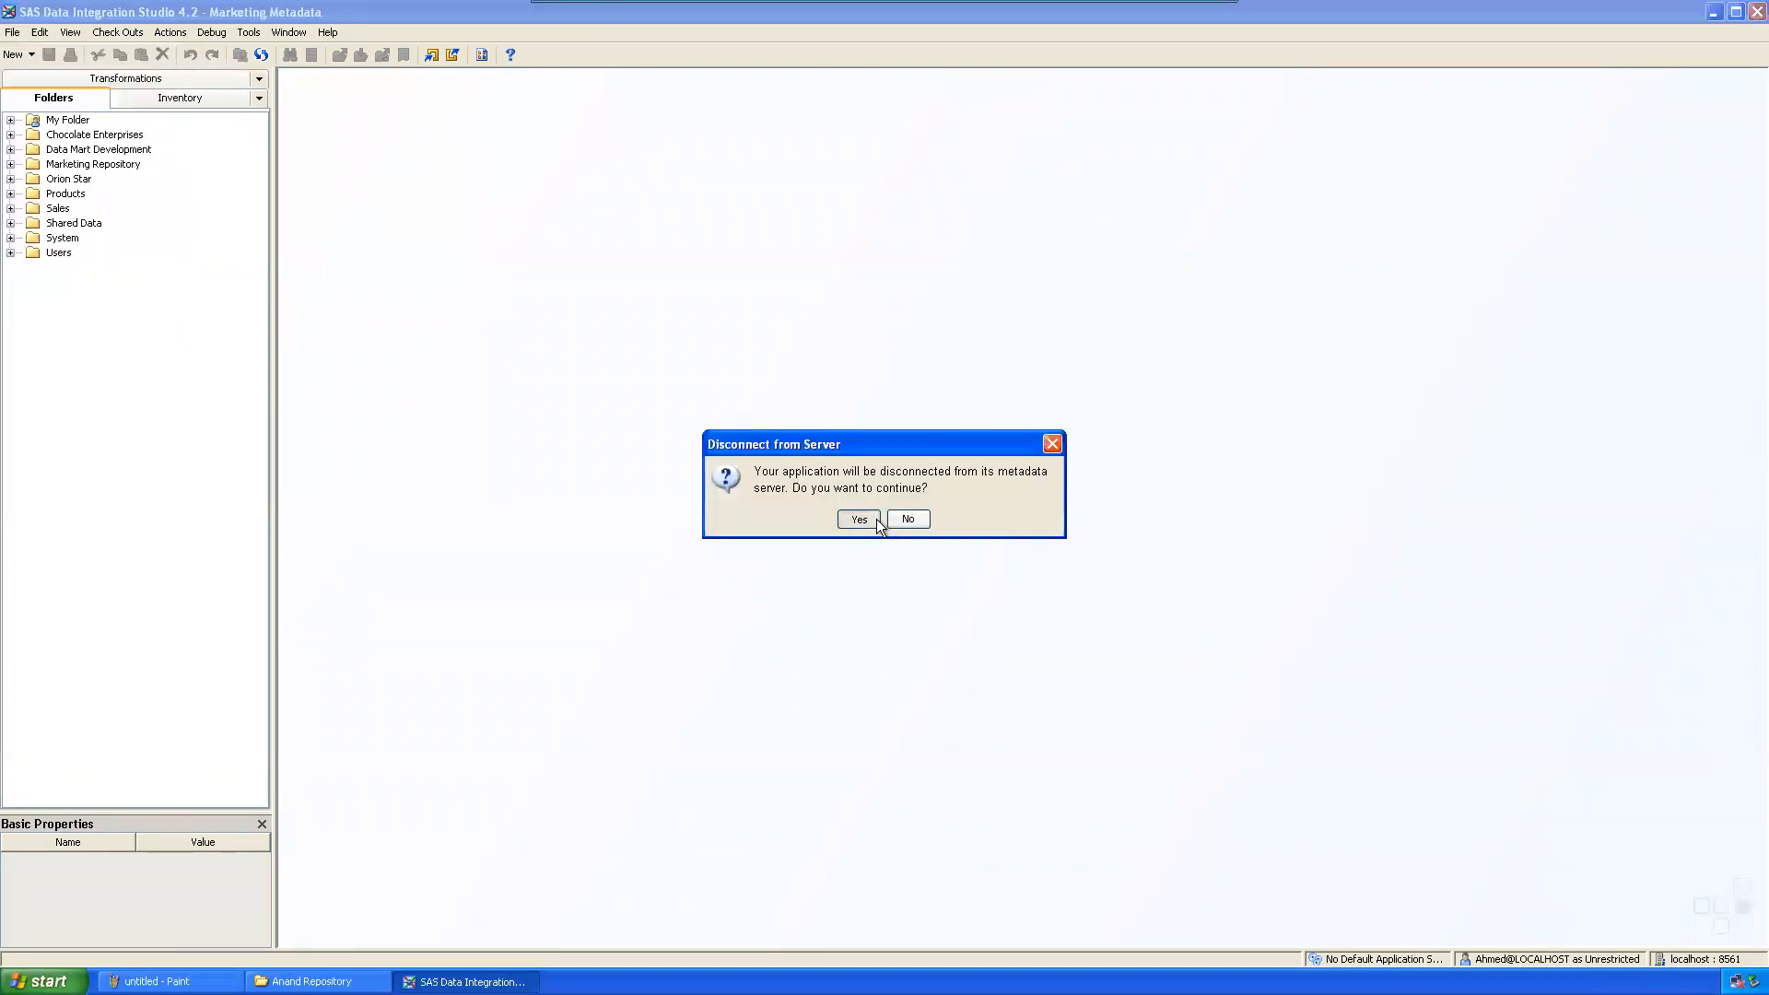
Step: Disconnect and start a new connection profile named for the second user's metadata
click(875, 517)
click(748, 441)
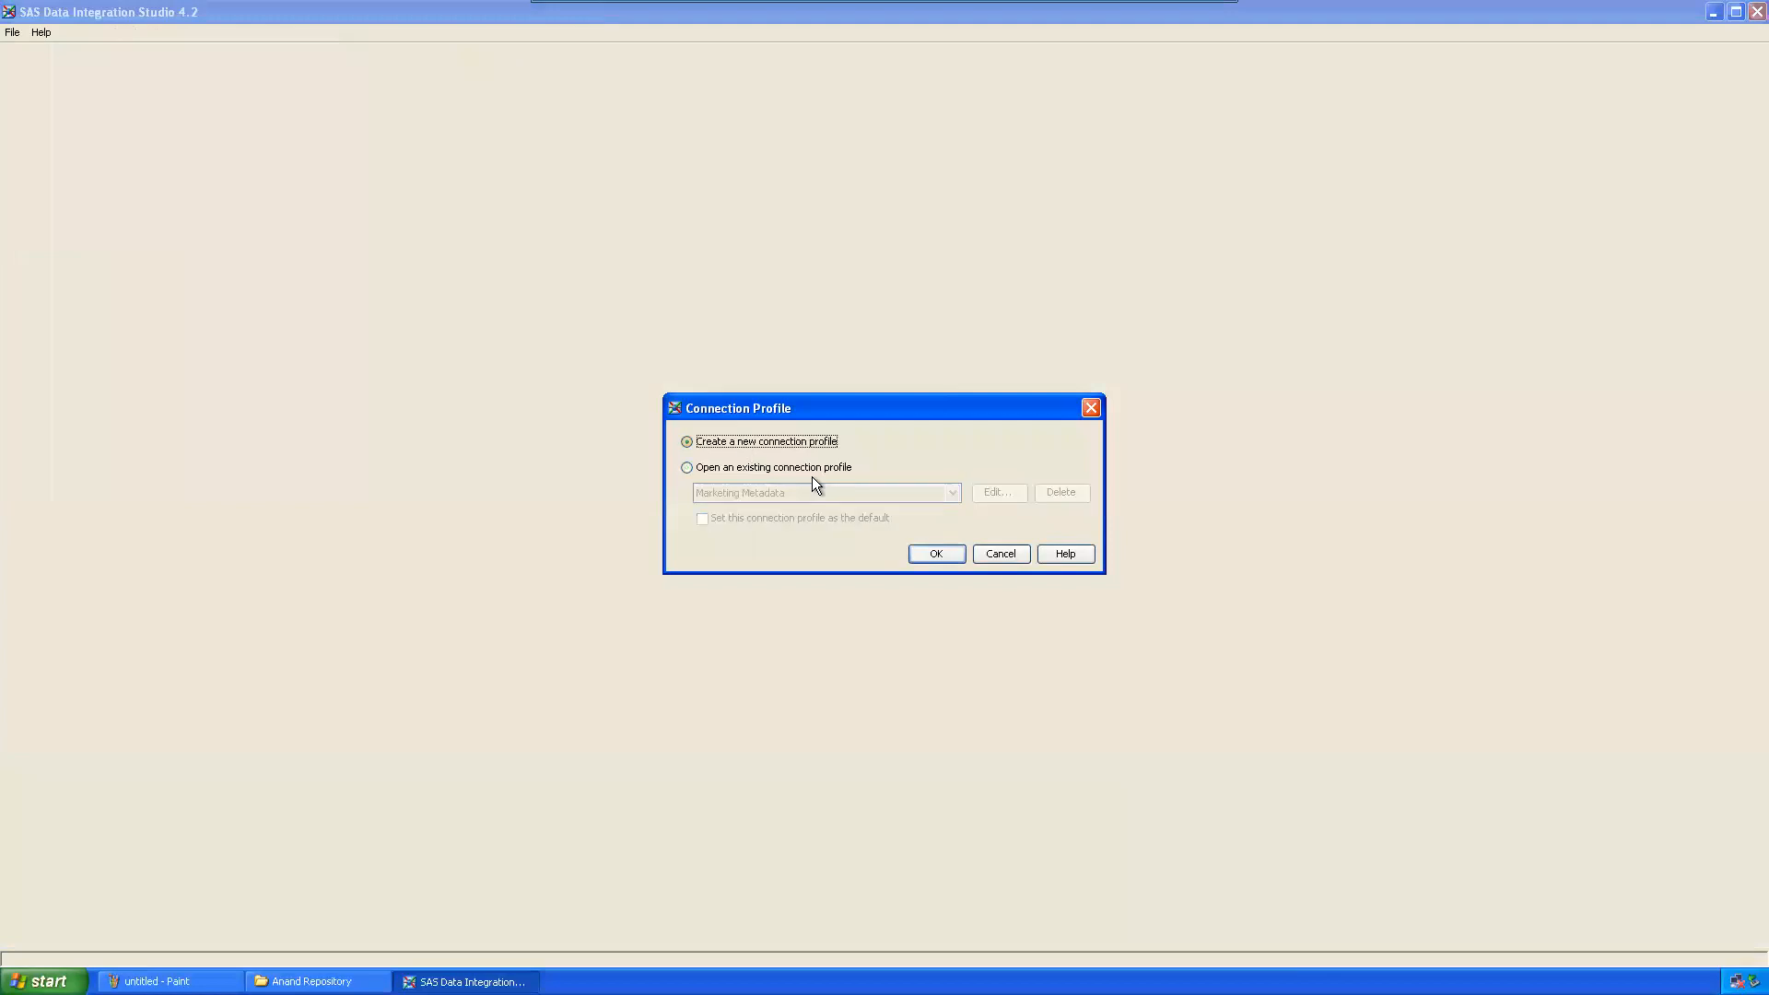
click(936, 554)
click(944, 696)
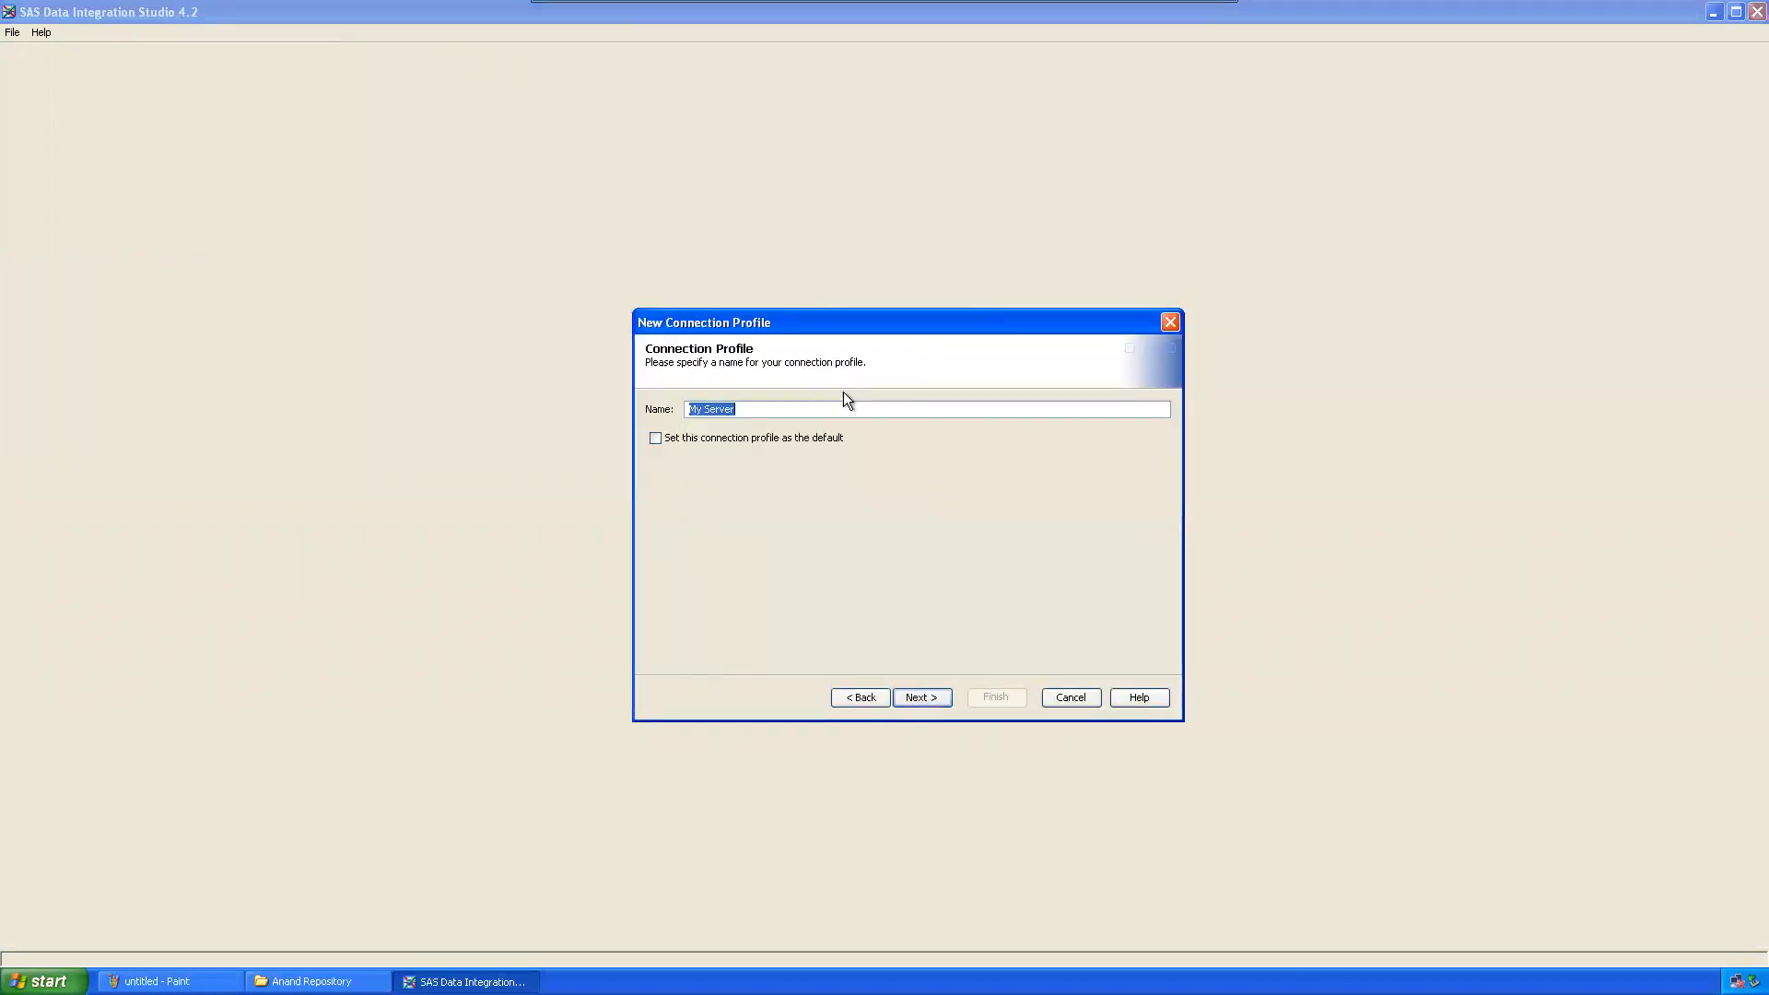
text(Anand Metadata)
click(925, 697)
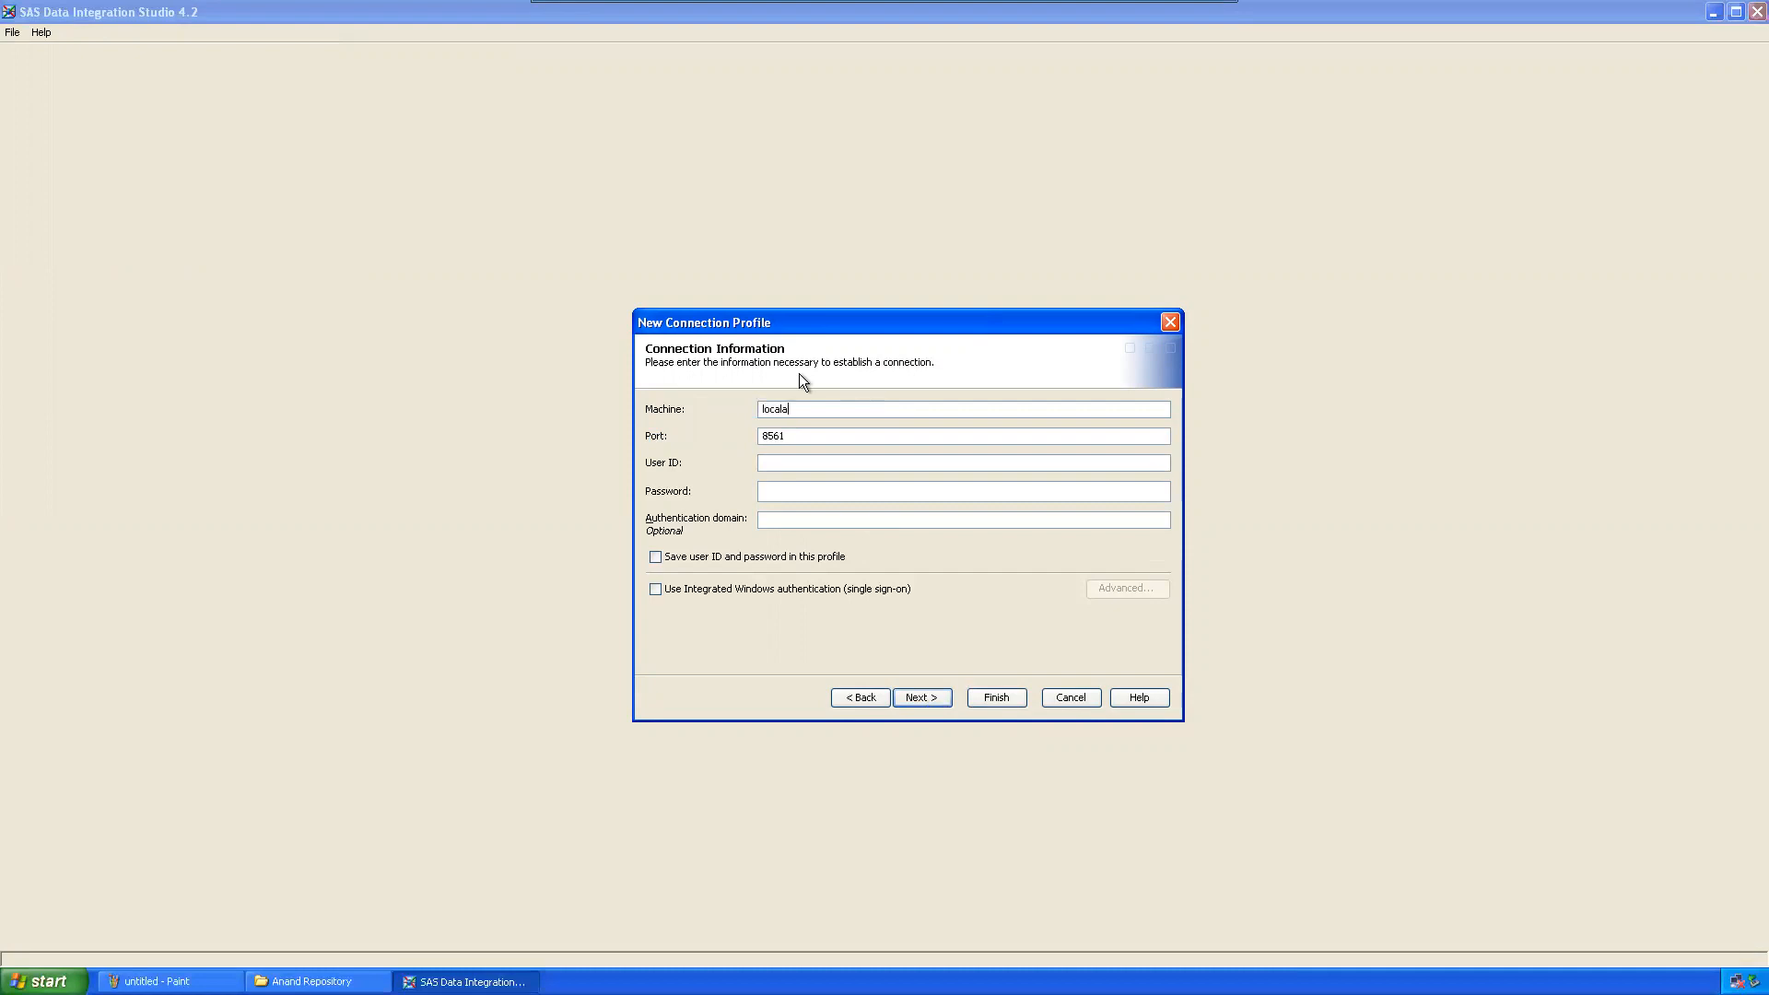
Step: Enter machine localhost, the second user's ID and password, and attempt to connect
text(localhost)
key(Tab)
key(Tab)
text(Anand)
text(*)
click(816, 463)
click(809, 494)
drag(813, 497, 733, 493)
text(******)
click(922, 699)
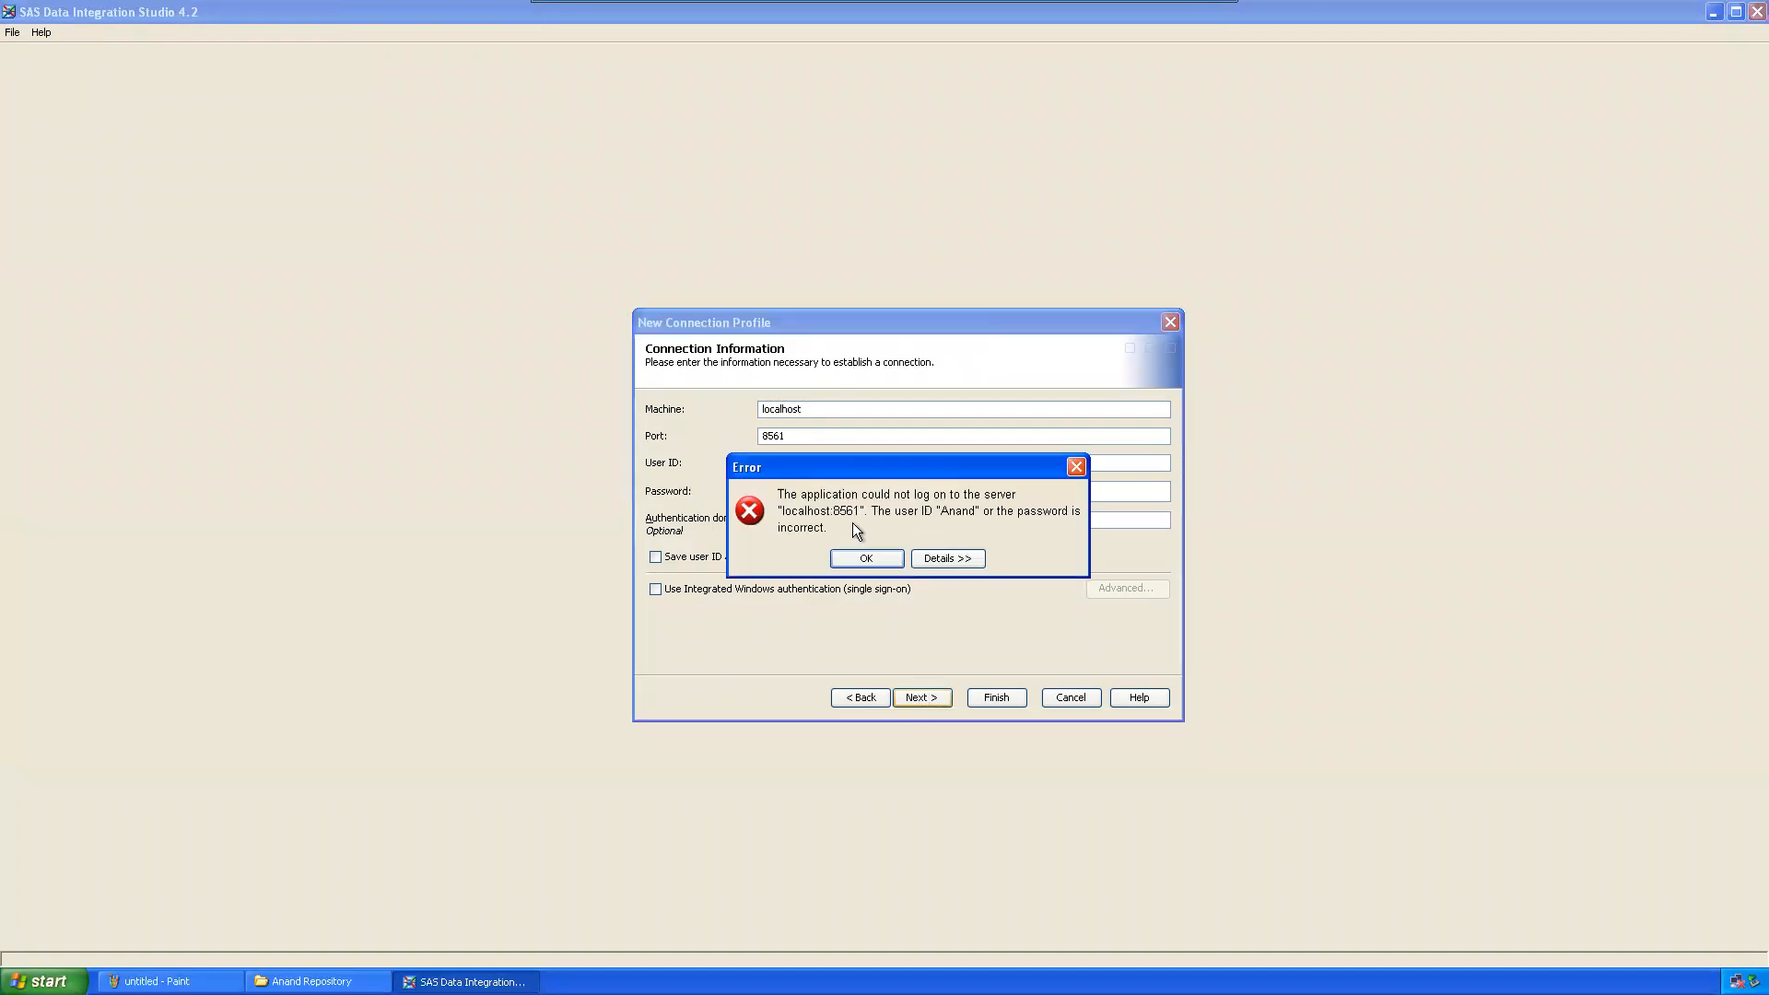
Step: Inspect the full details of the logon error and dismiss it
drag(838, 457, 509, 196)
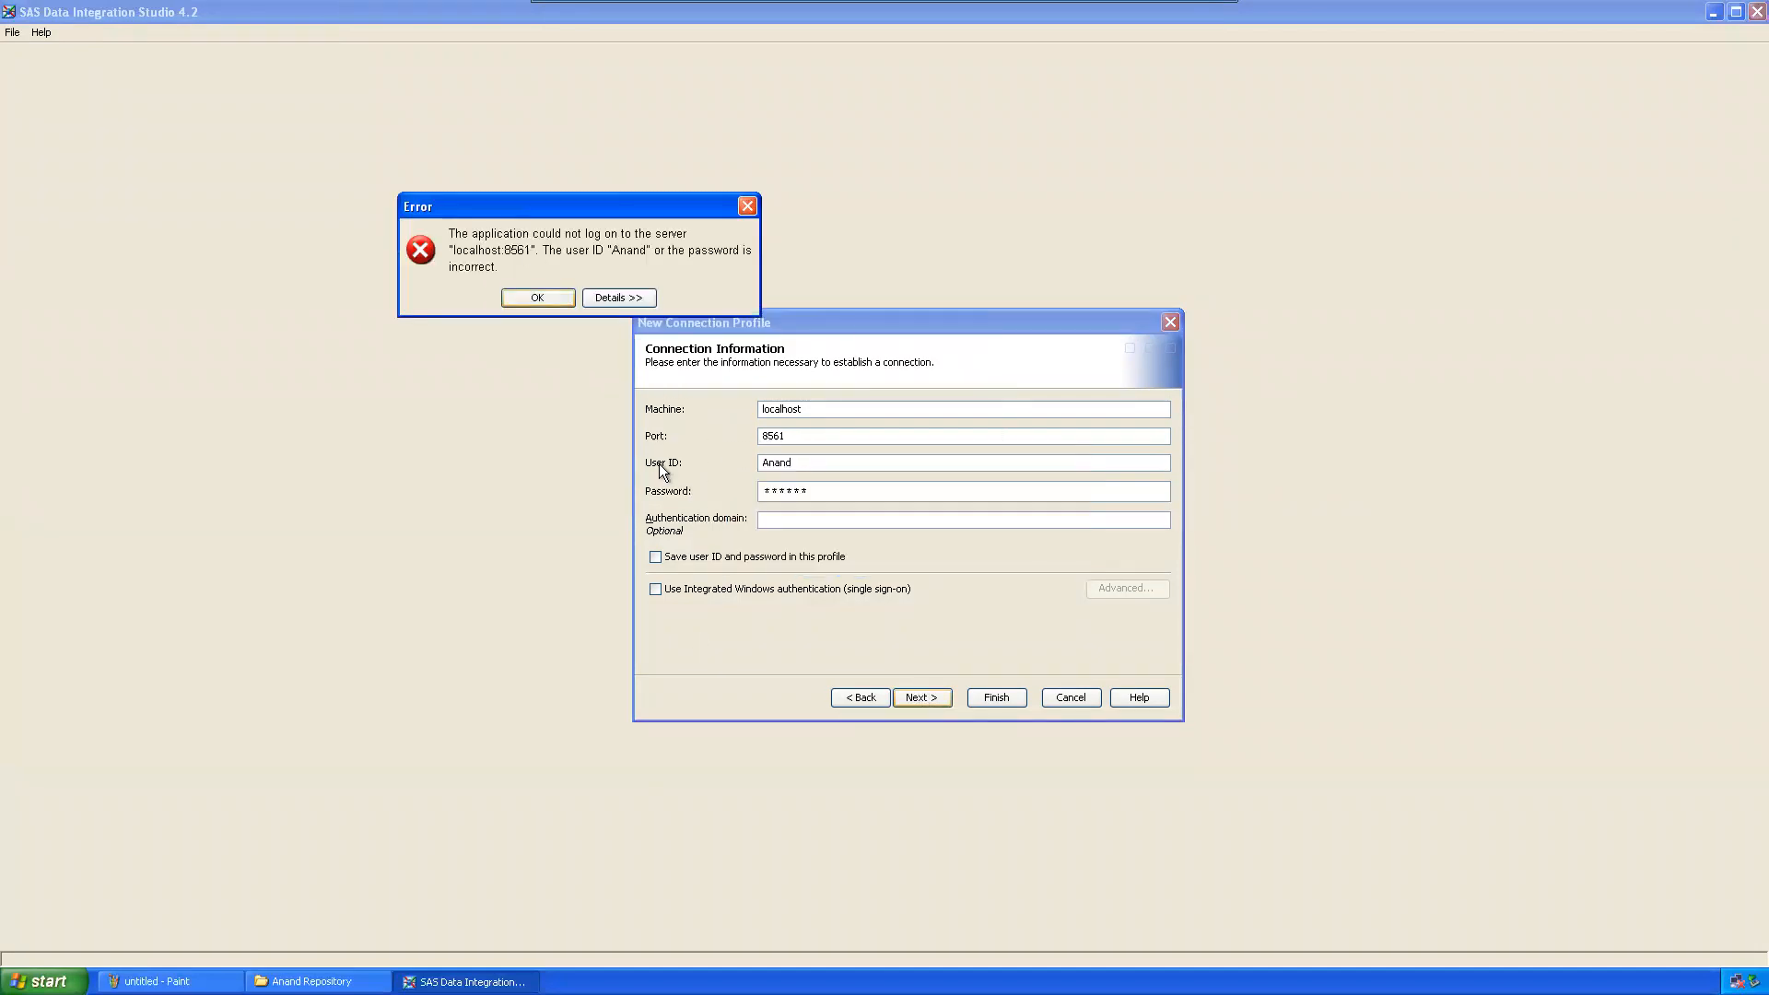
click(617, 296)
drag(419, 334, 594, 356)
click(594, 356)
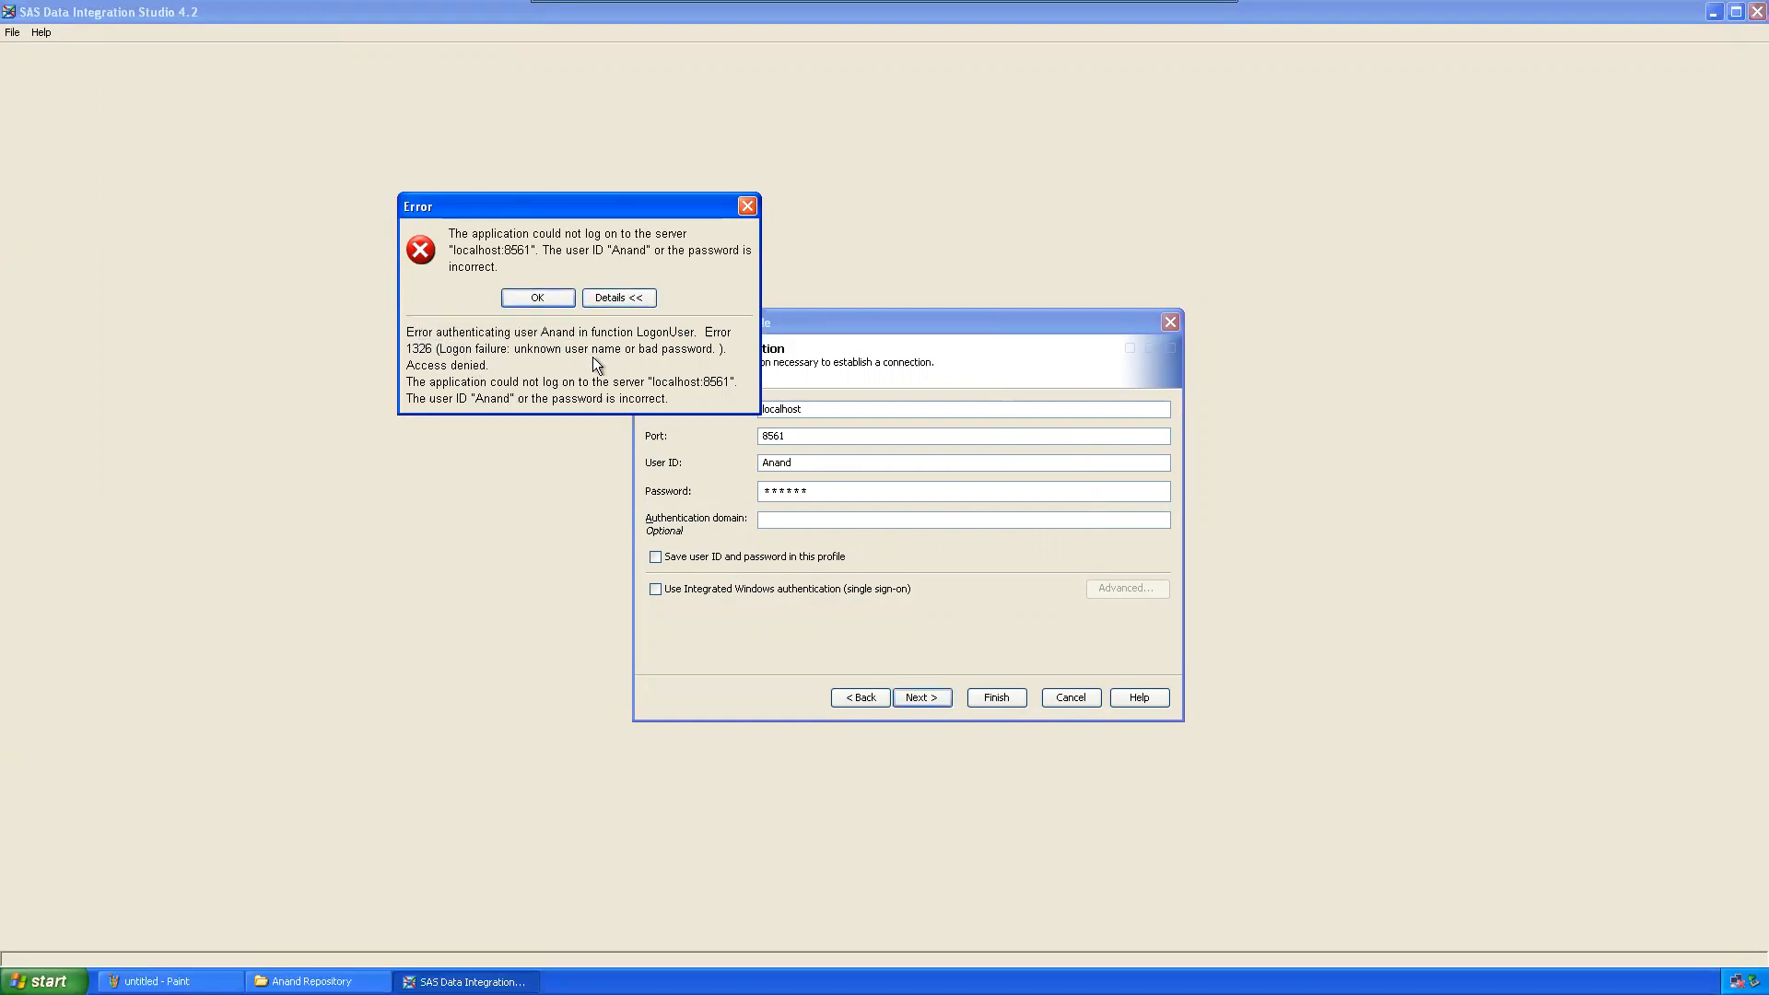
click(748, 205)
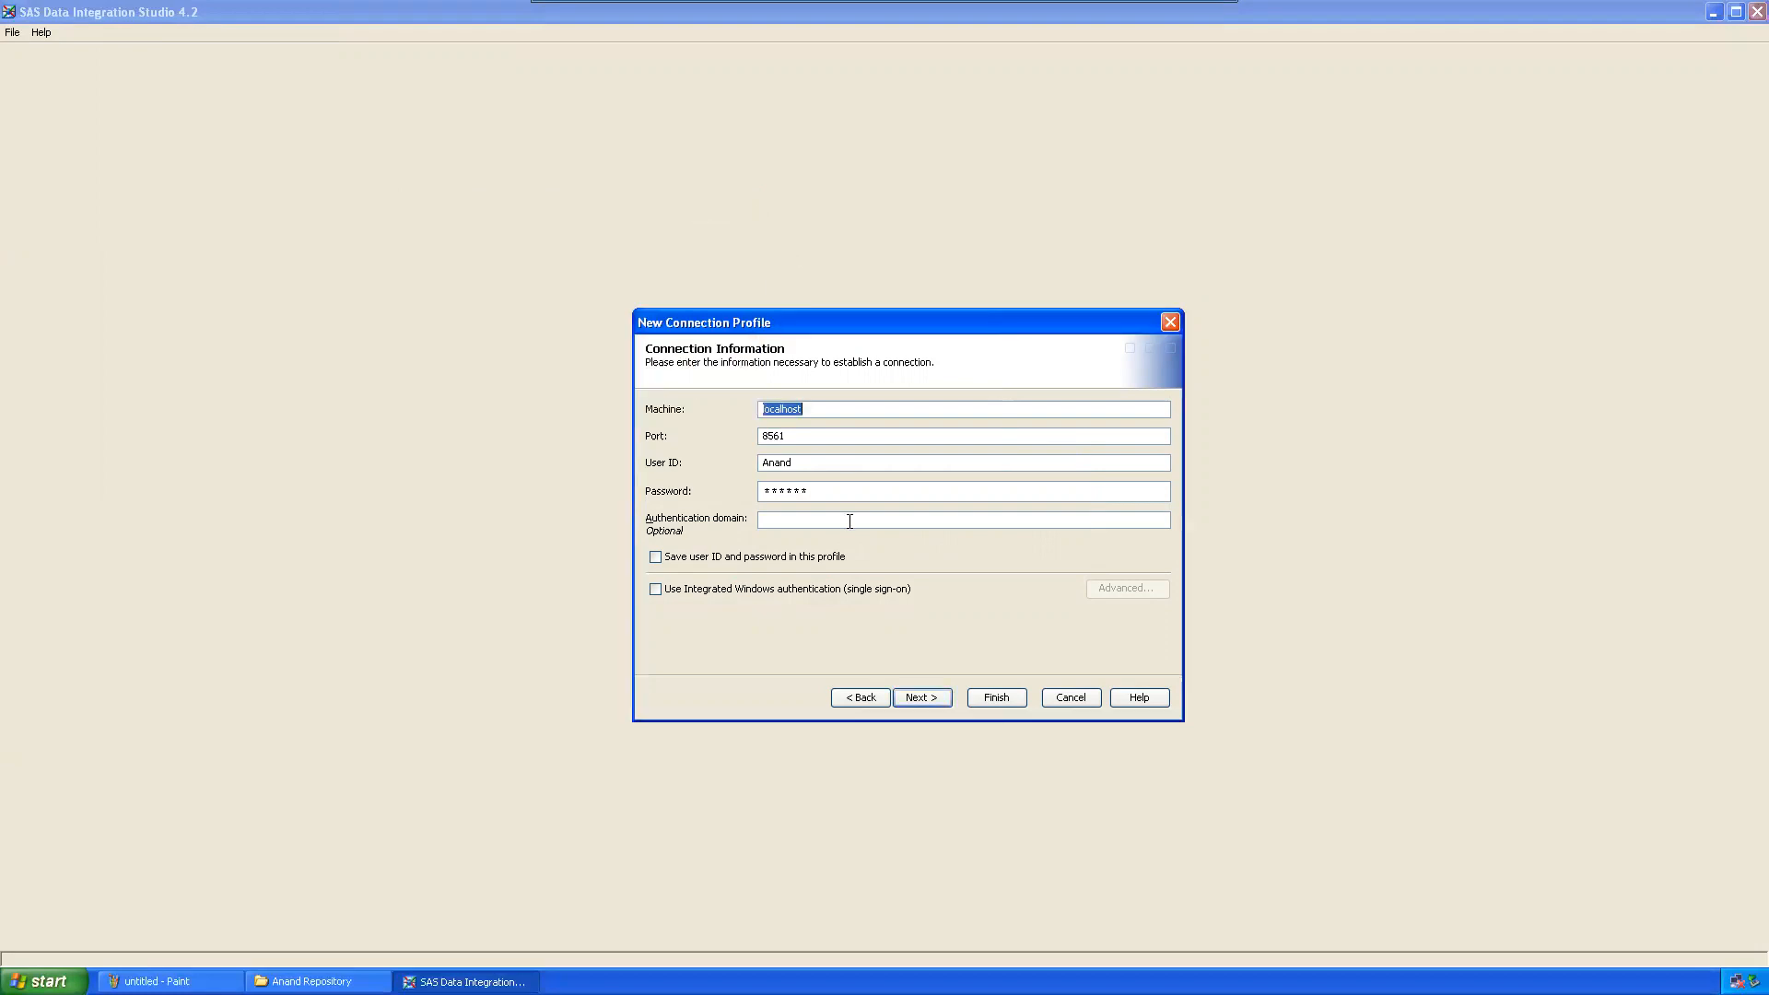
click(819, 467)
text(@sas)
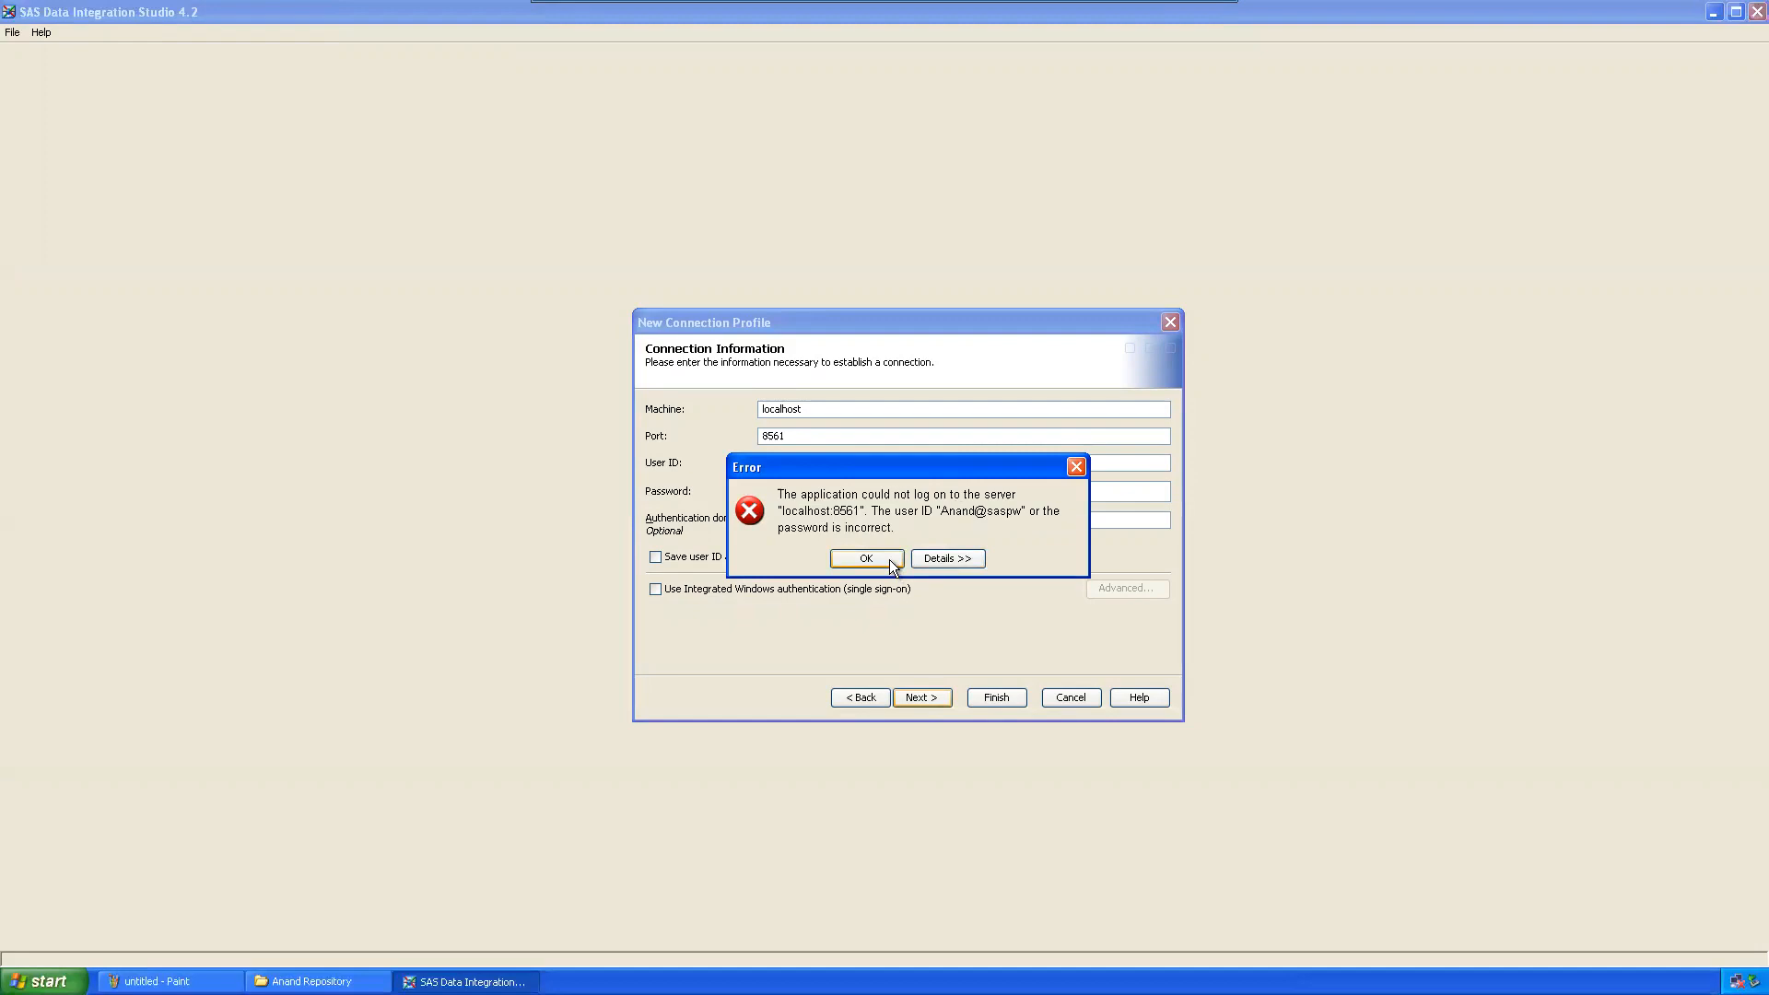
click(1076, 468)
click(765, 462)
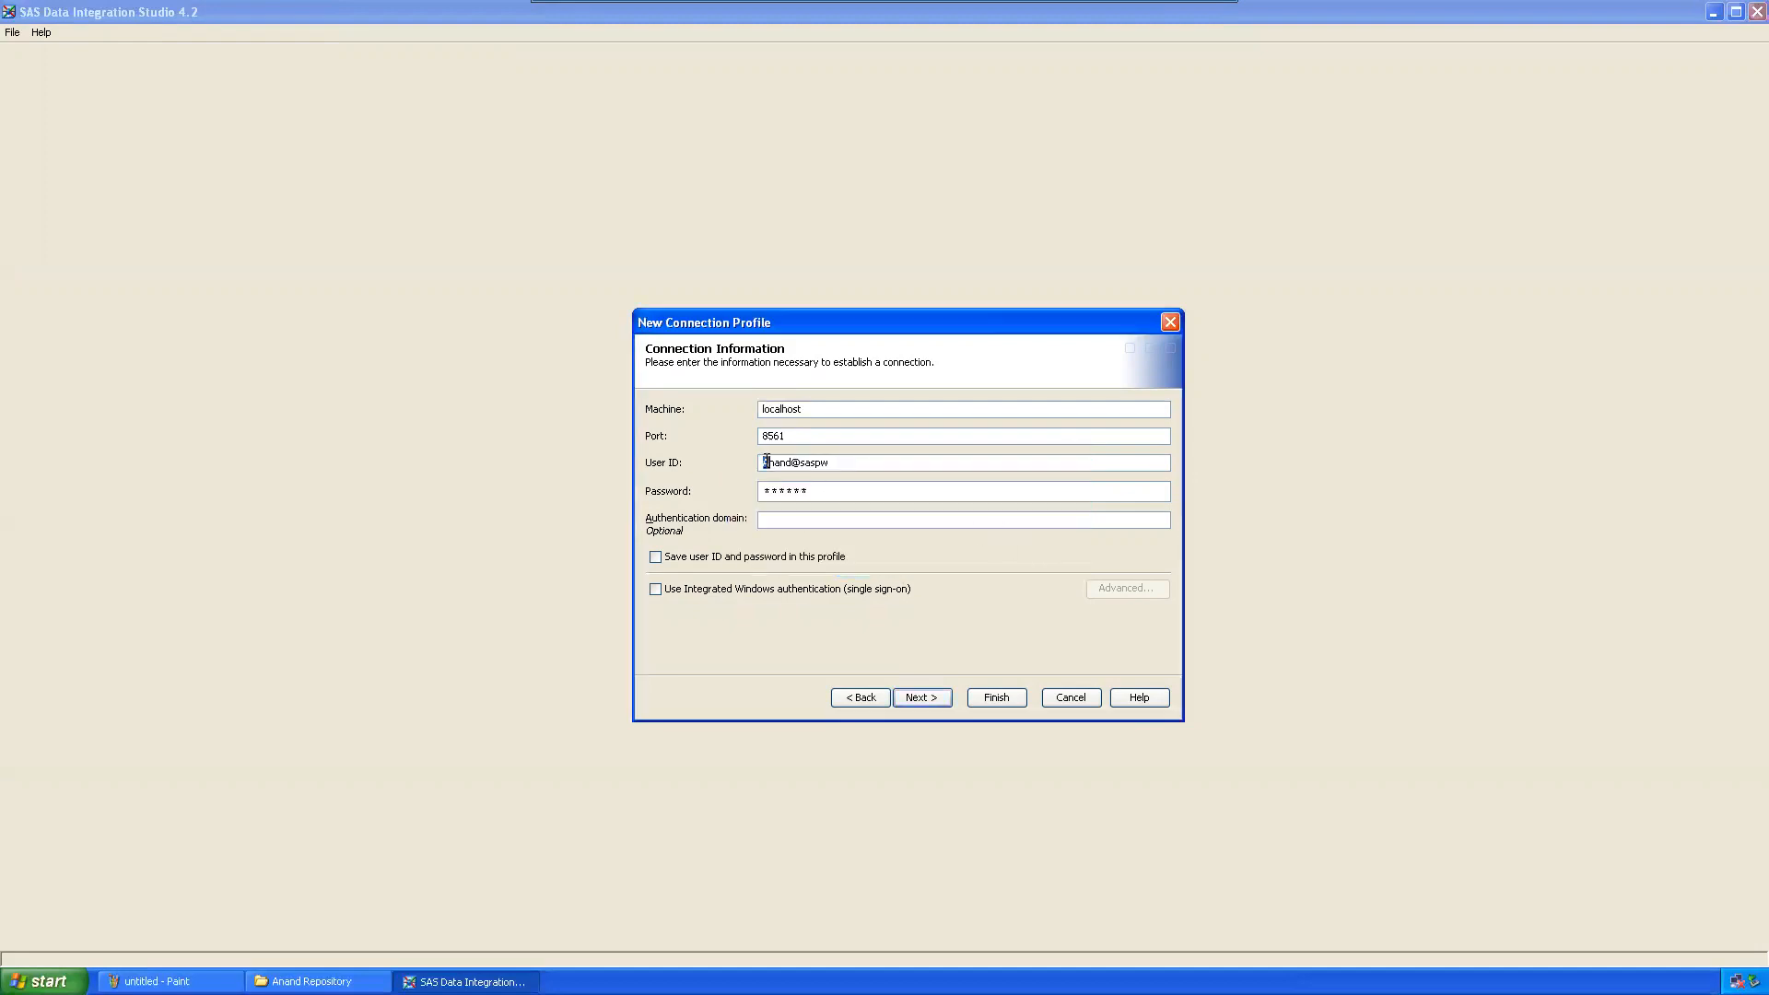
click(921, 698)
click(896, 560)
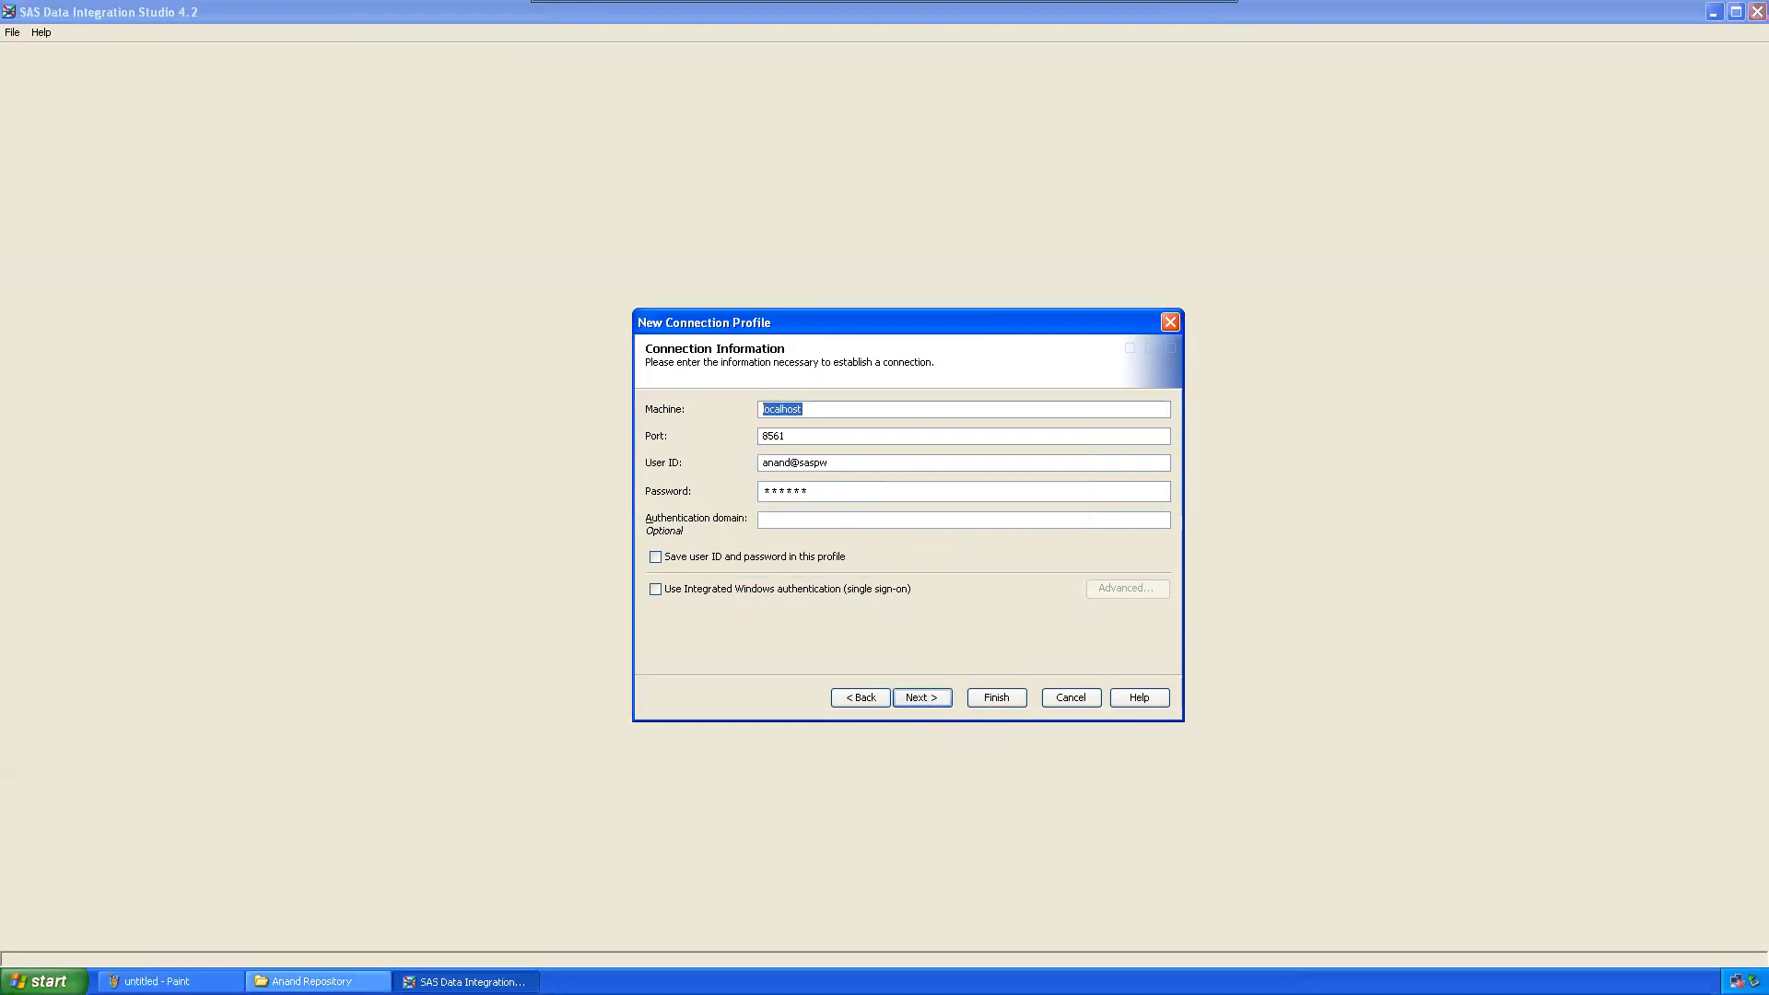
click(313, 982)
click(313, 982)
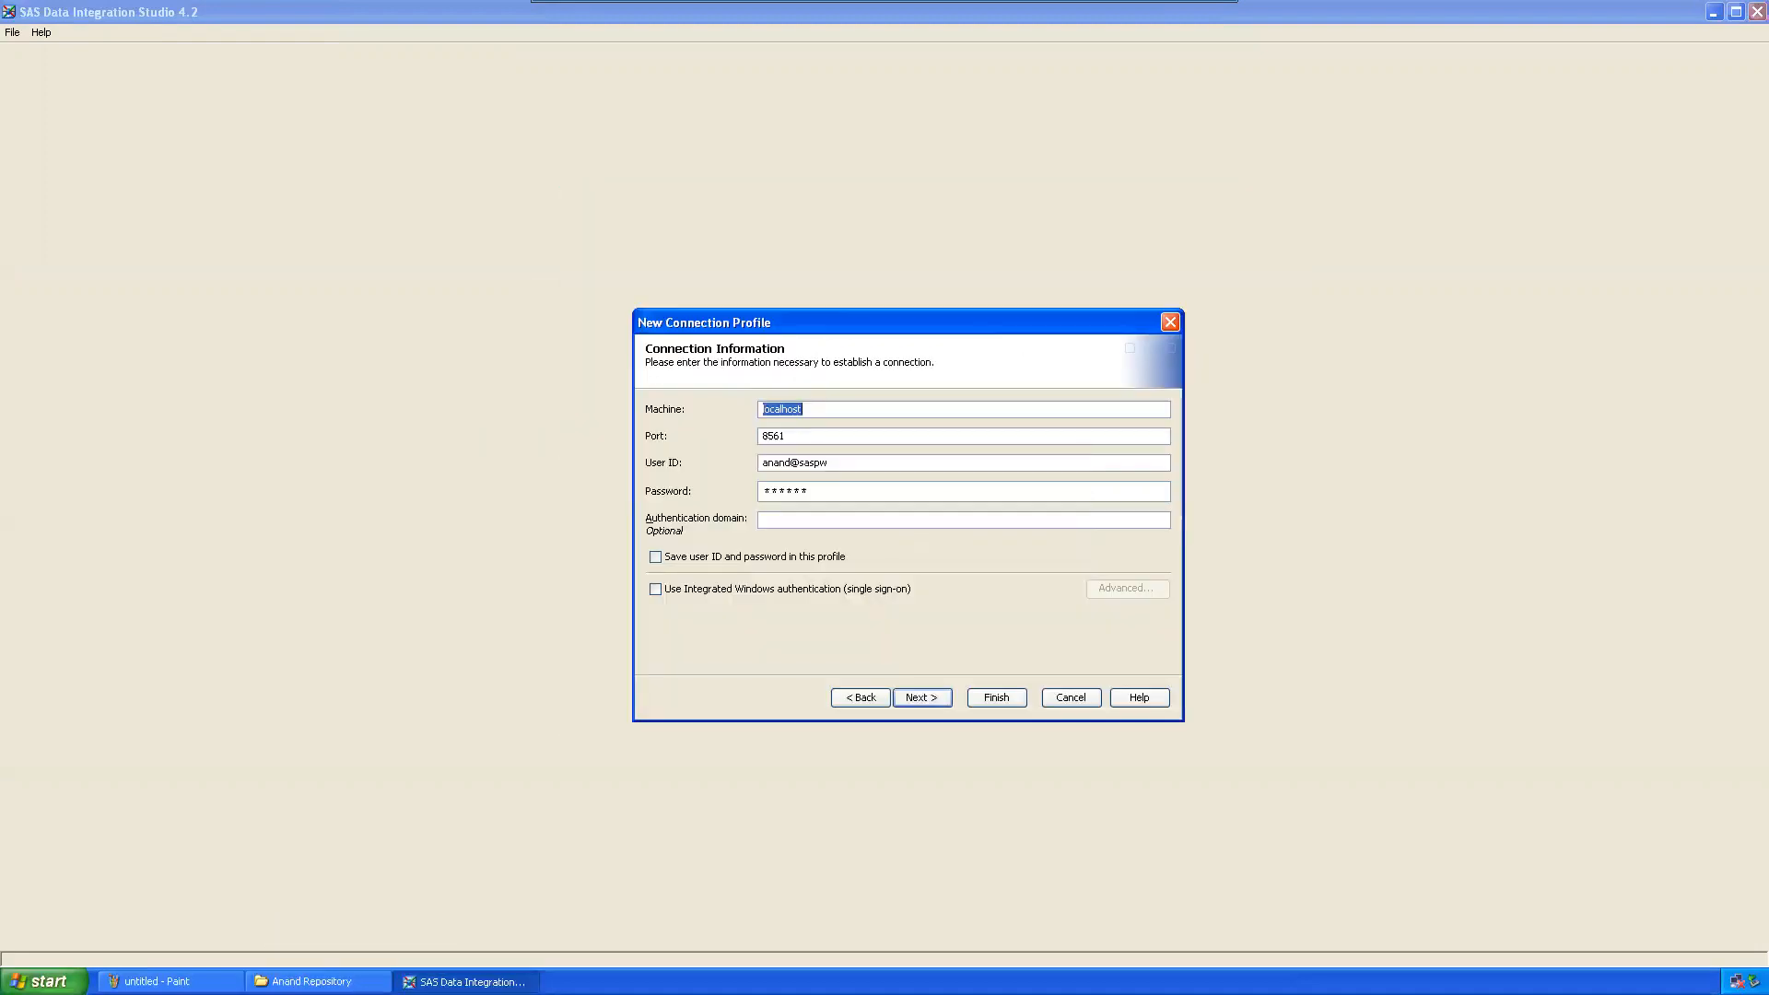
click(42, 981)
mouse_move(221, 772)
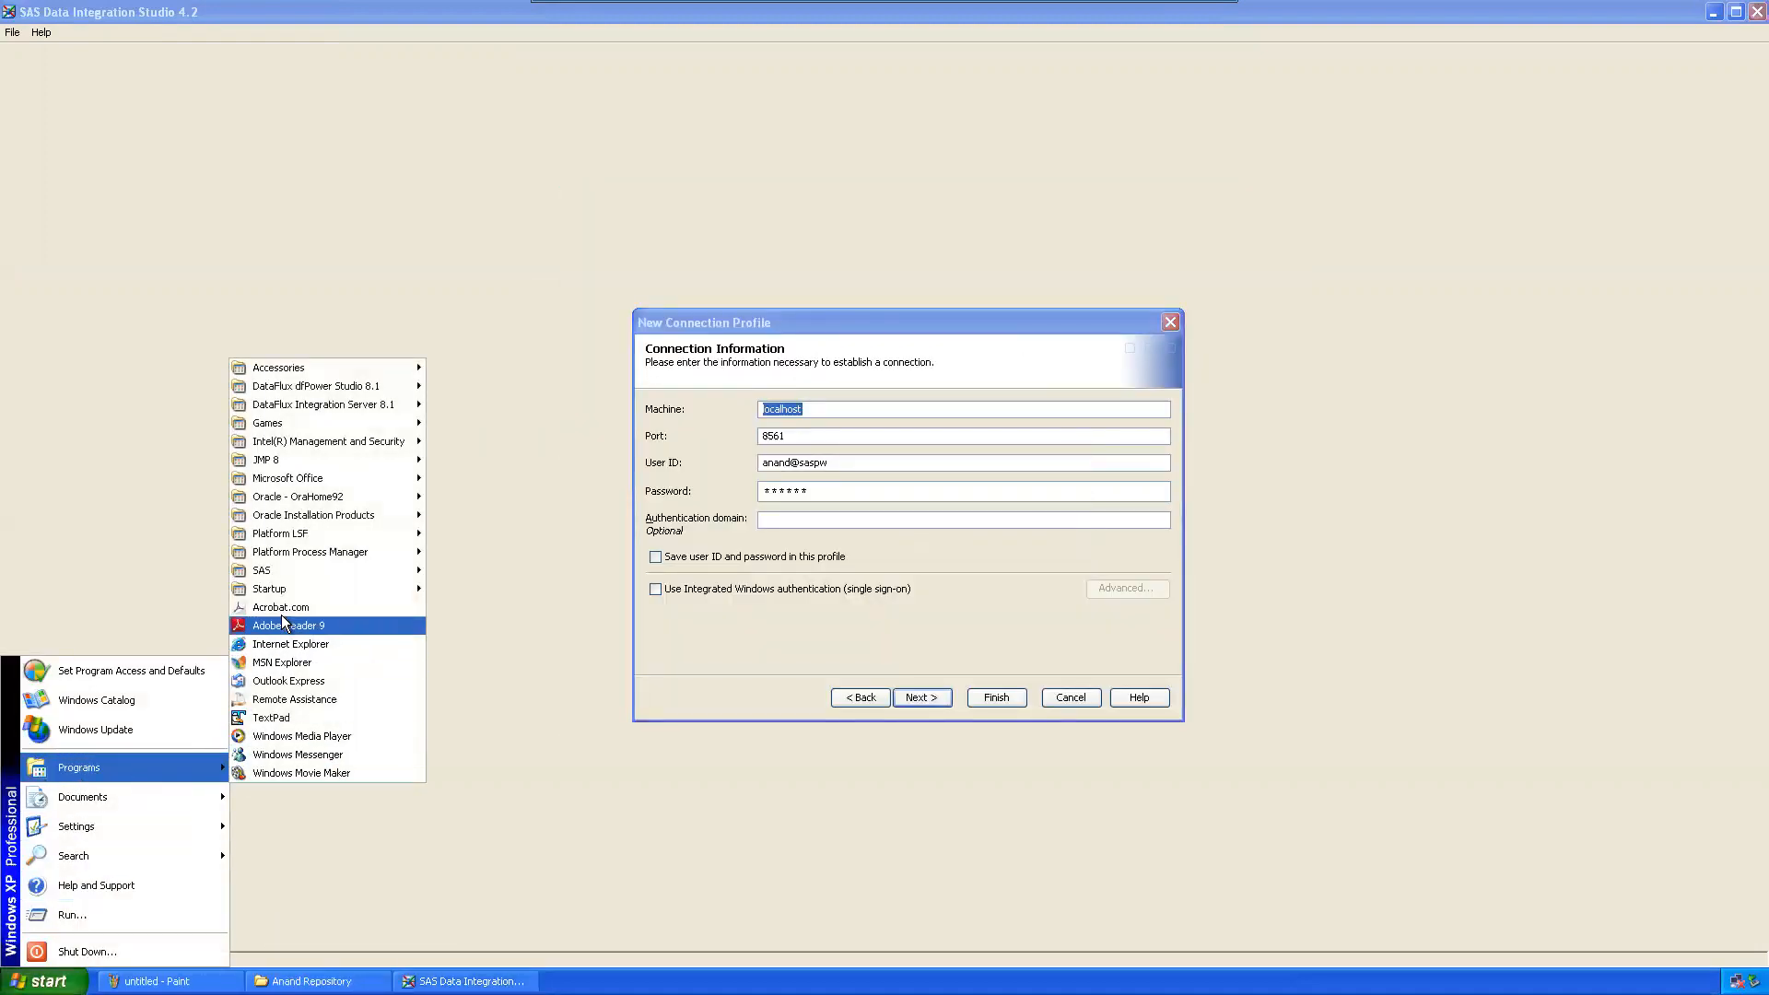
mouse_move(275, 571)
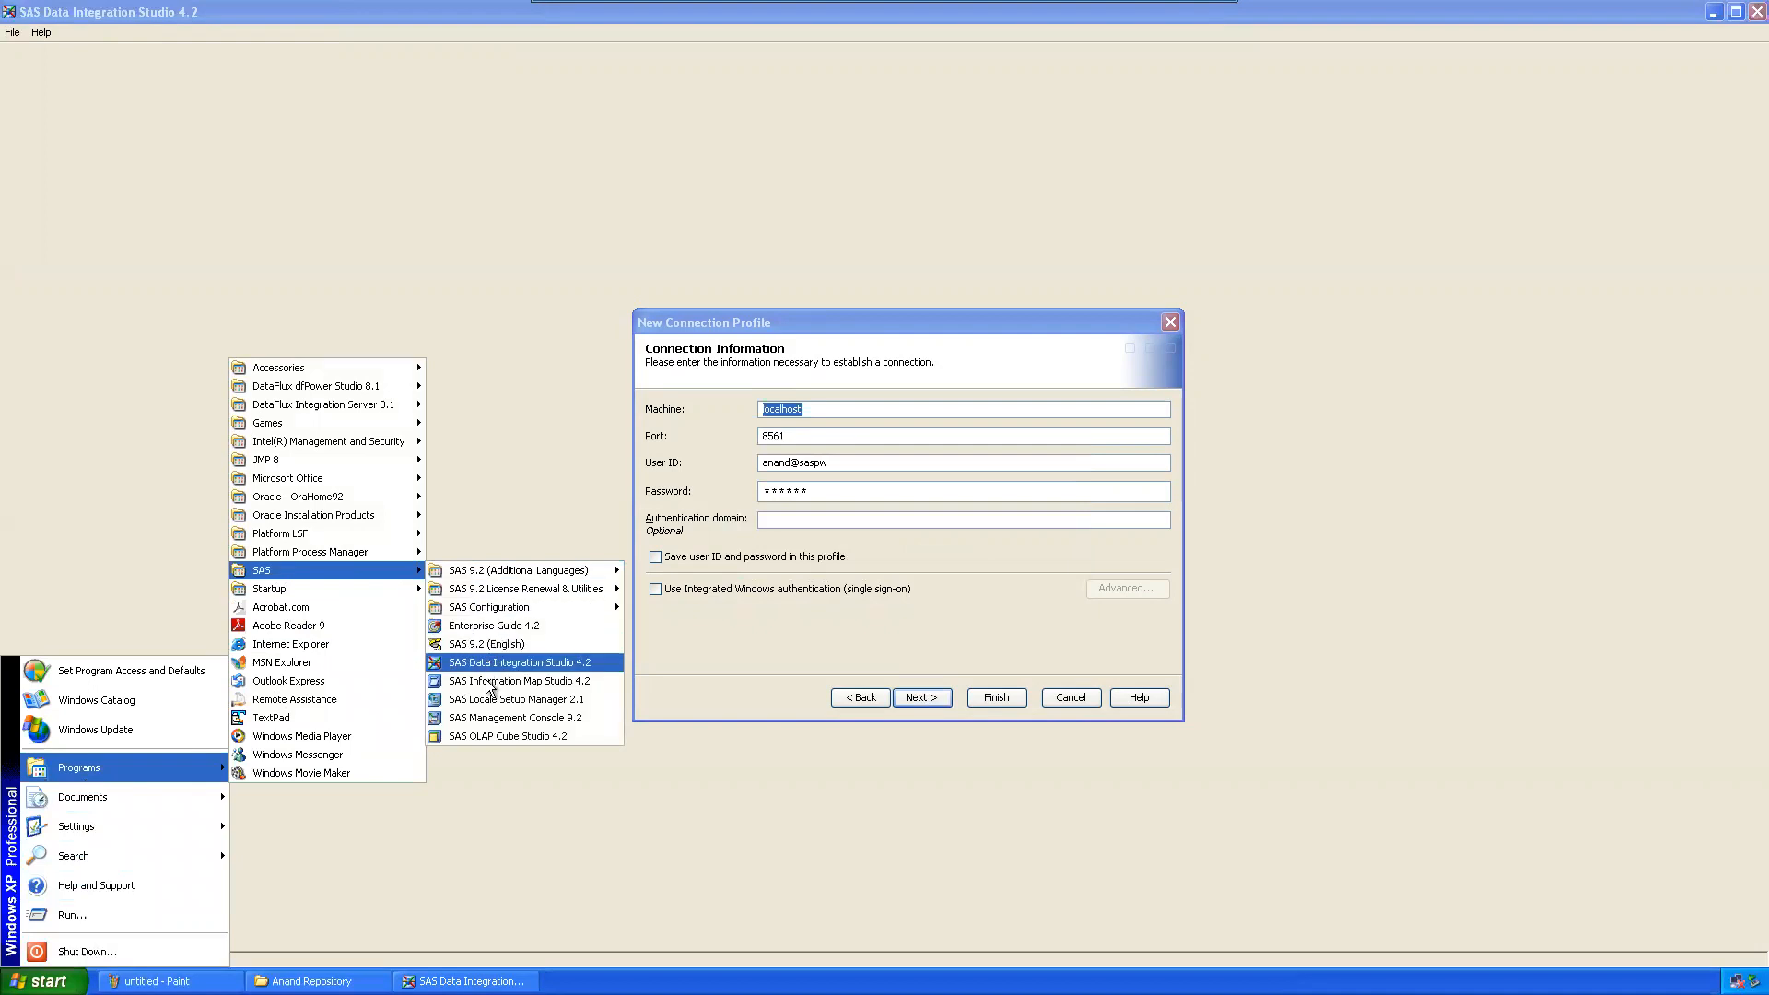
click(490, 718)
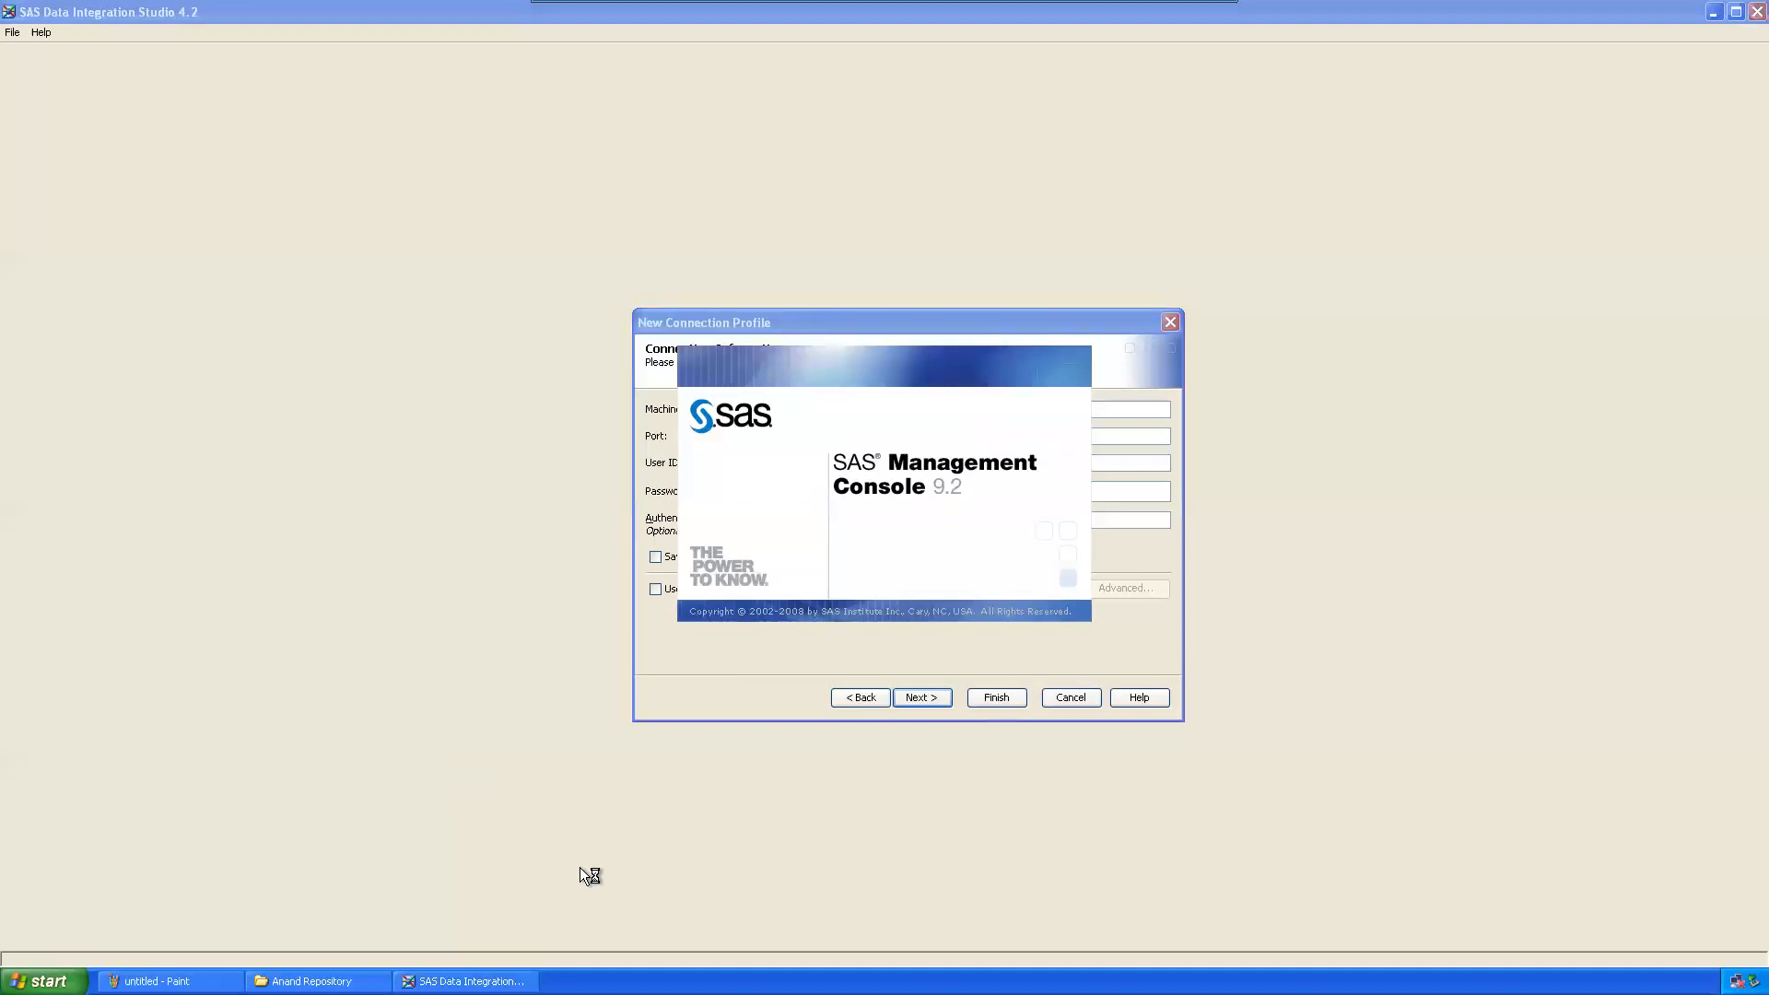
key(alt+Tab)
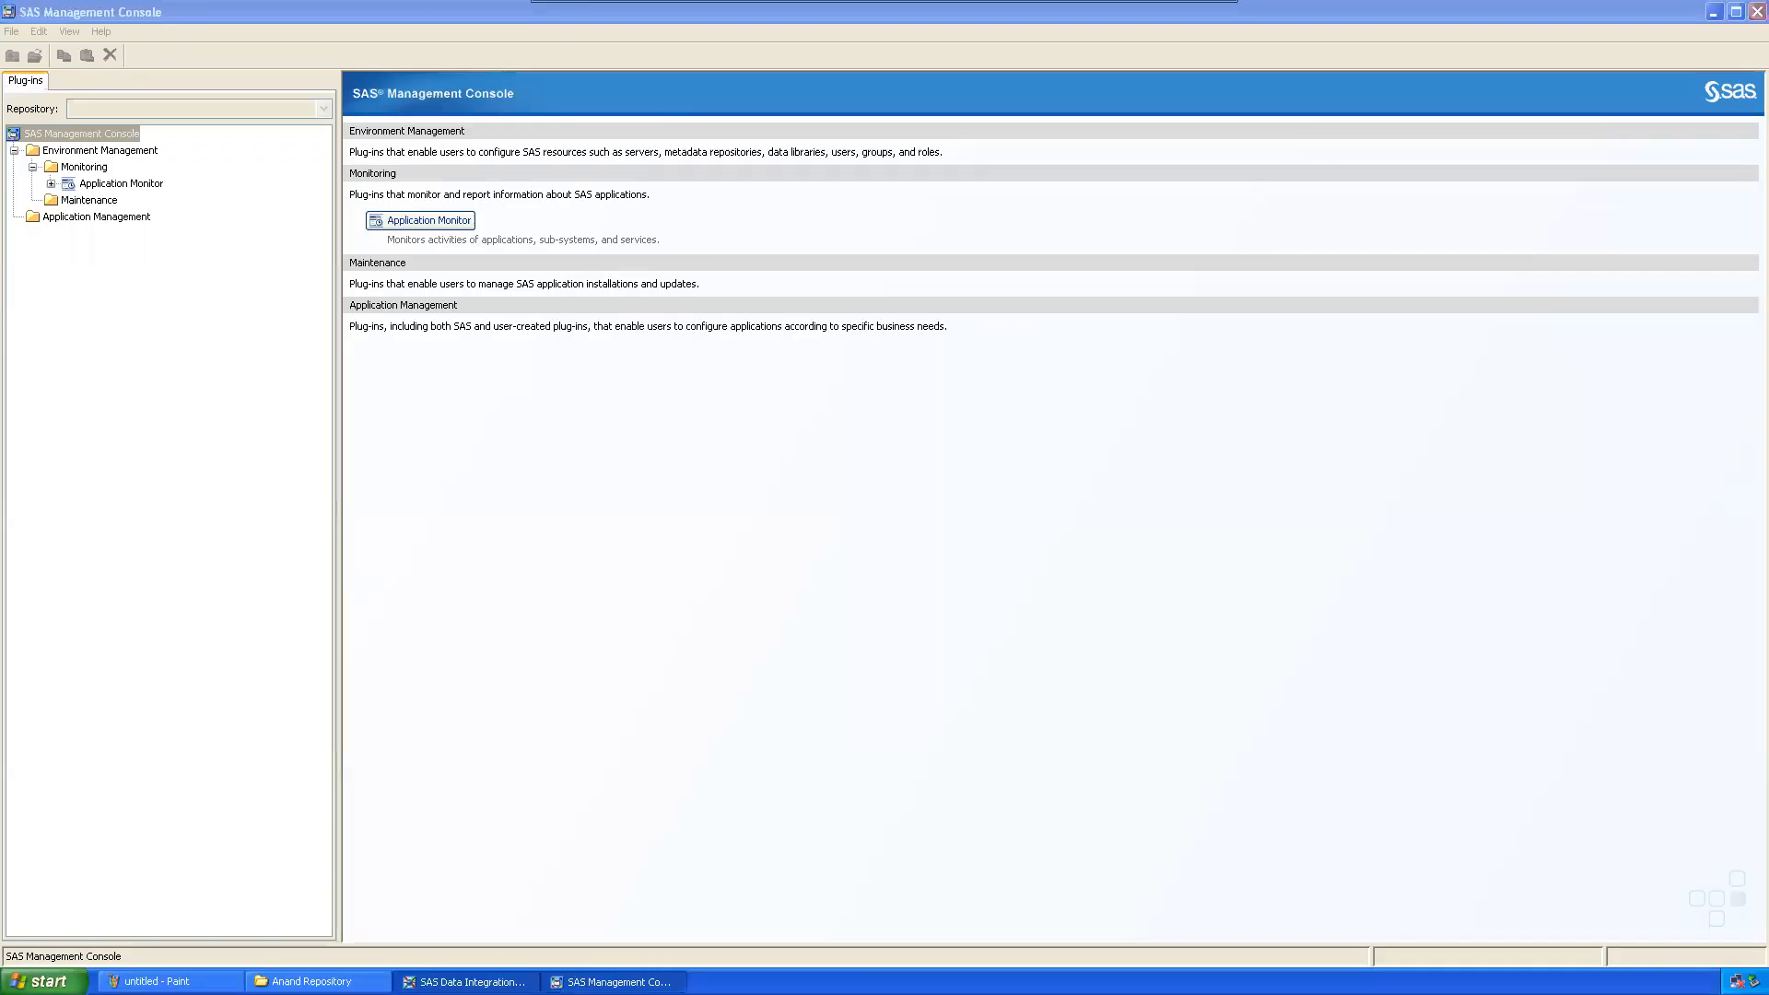
click(861, 699)
Step: Retype the password, toggle Save user ID and password, retry the failing logon, then bring Management Console forward
click(931, 698)
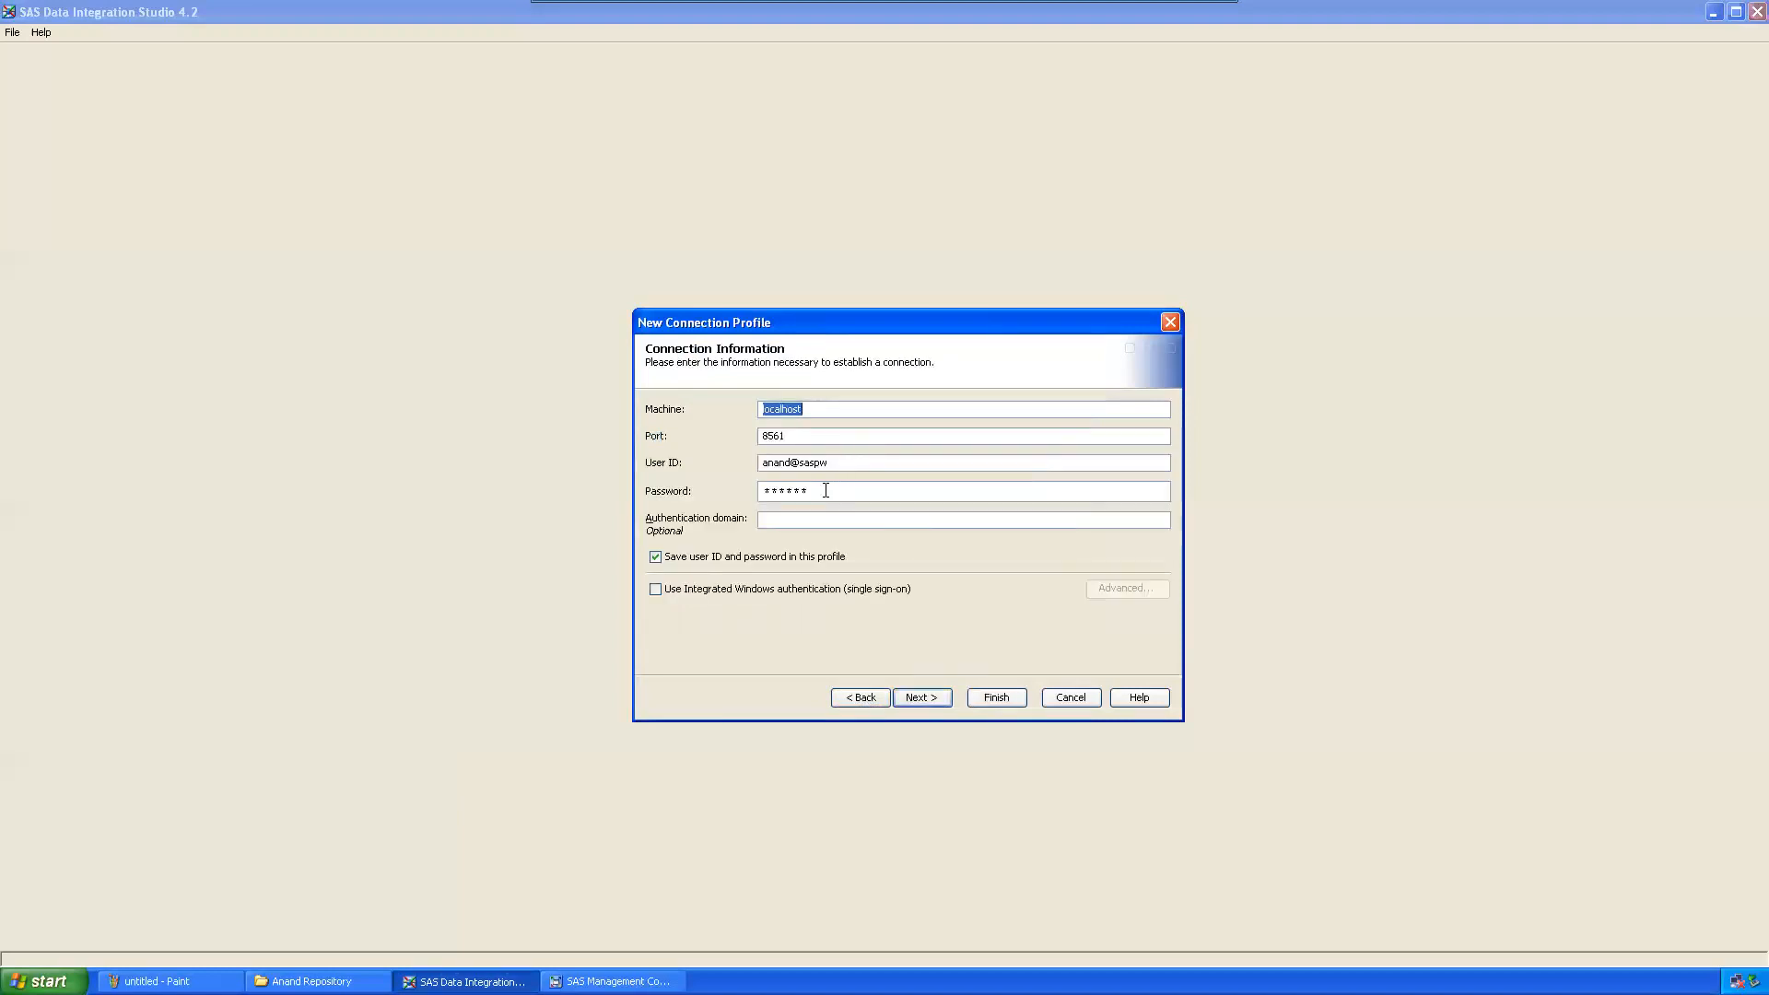
double_click(857, 488)
text(******)
click(708, 560)
click(922, 697)
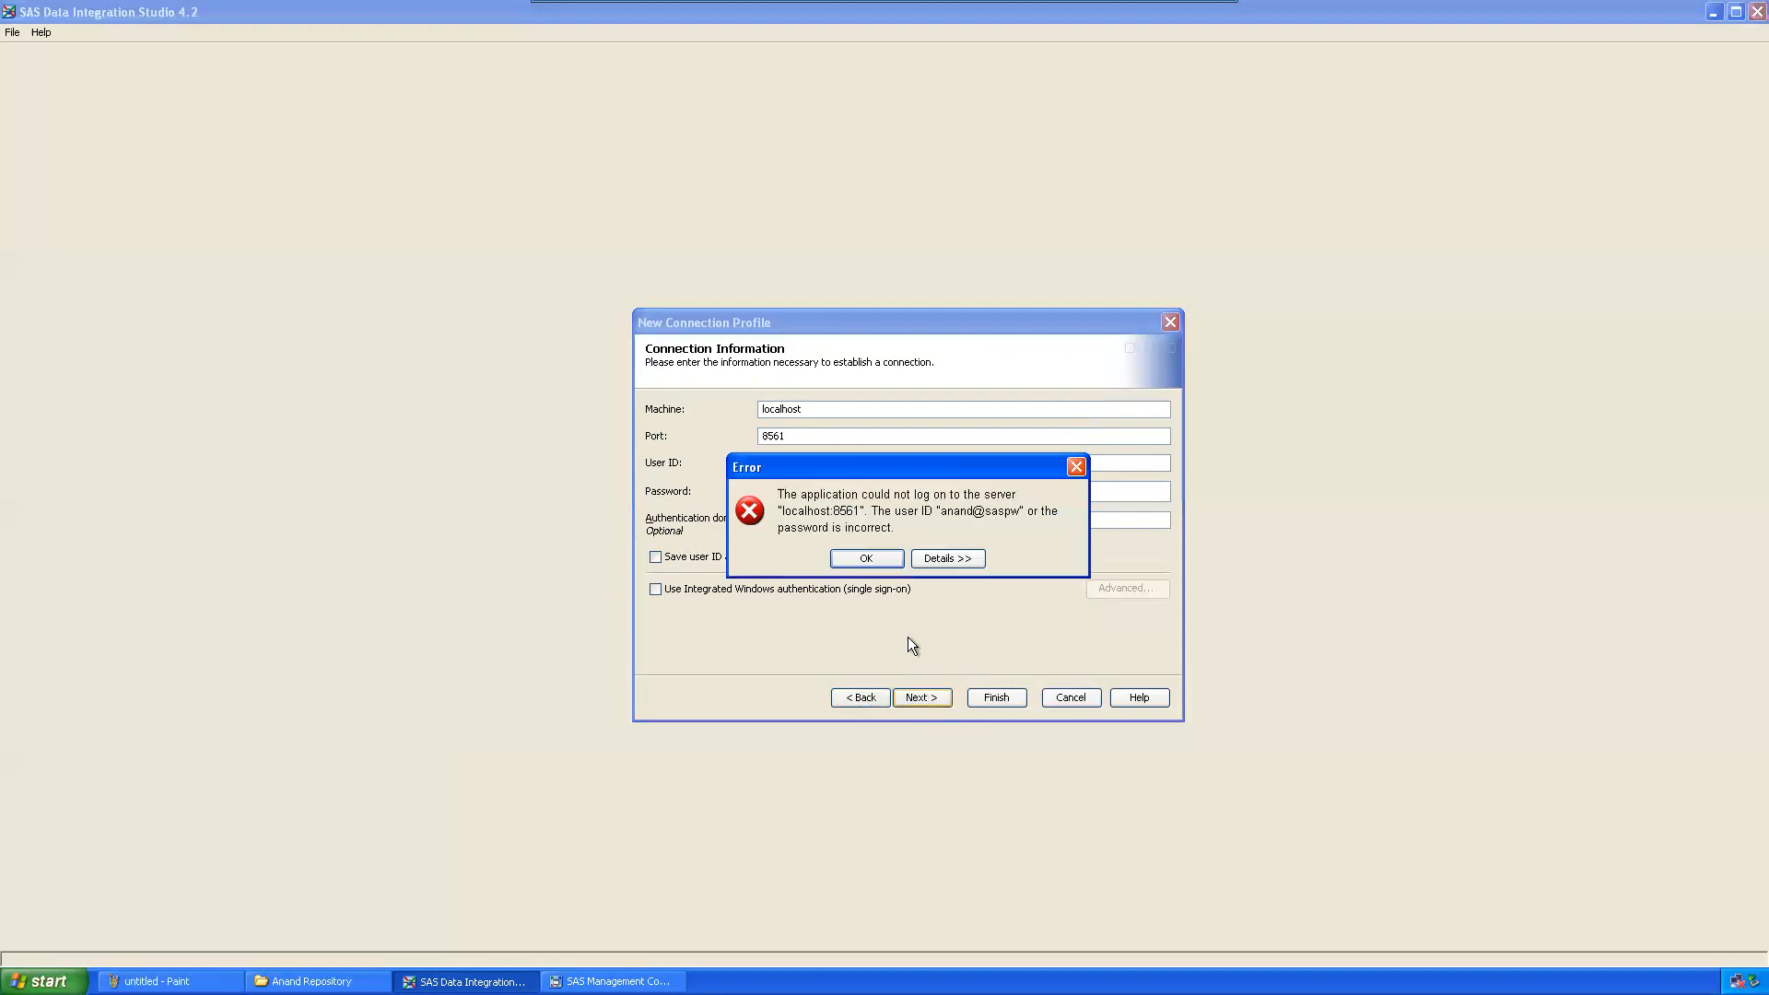
click(867, 559)
click(613, 982)
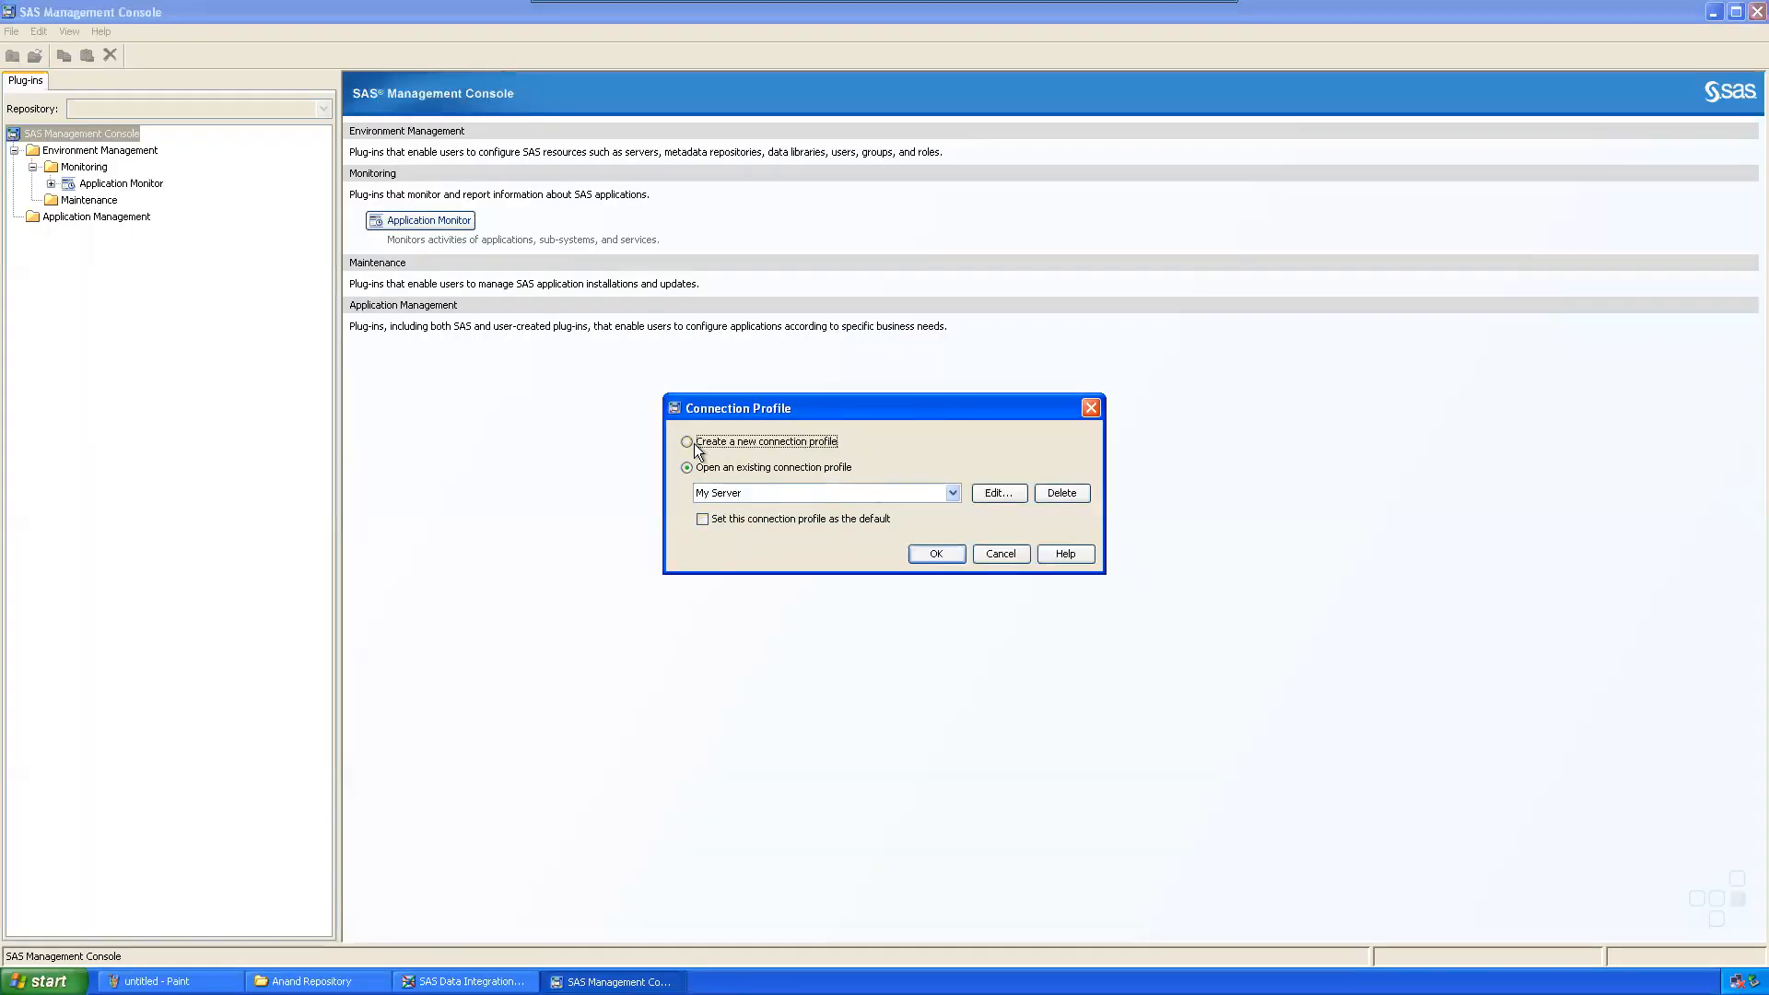
Step: Connect through the My Server profile and select the new user in User Manager
click(933, 552)
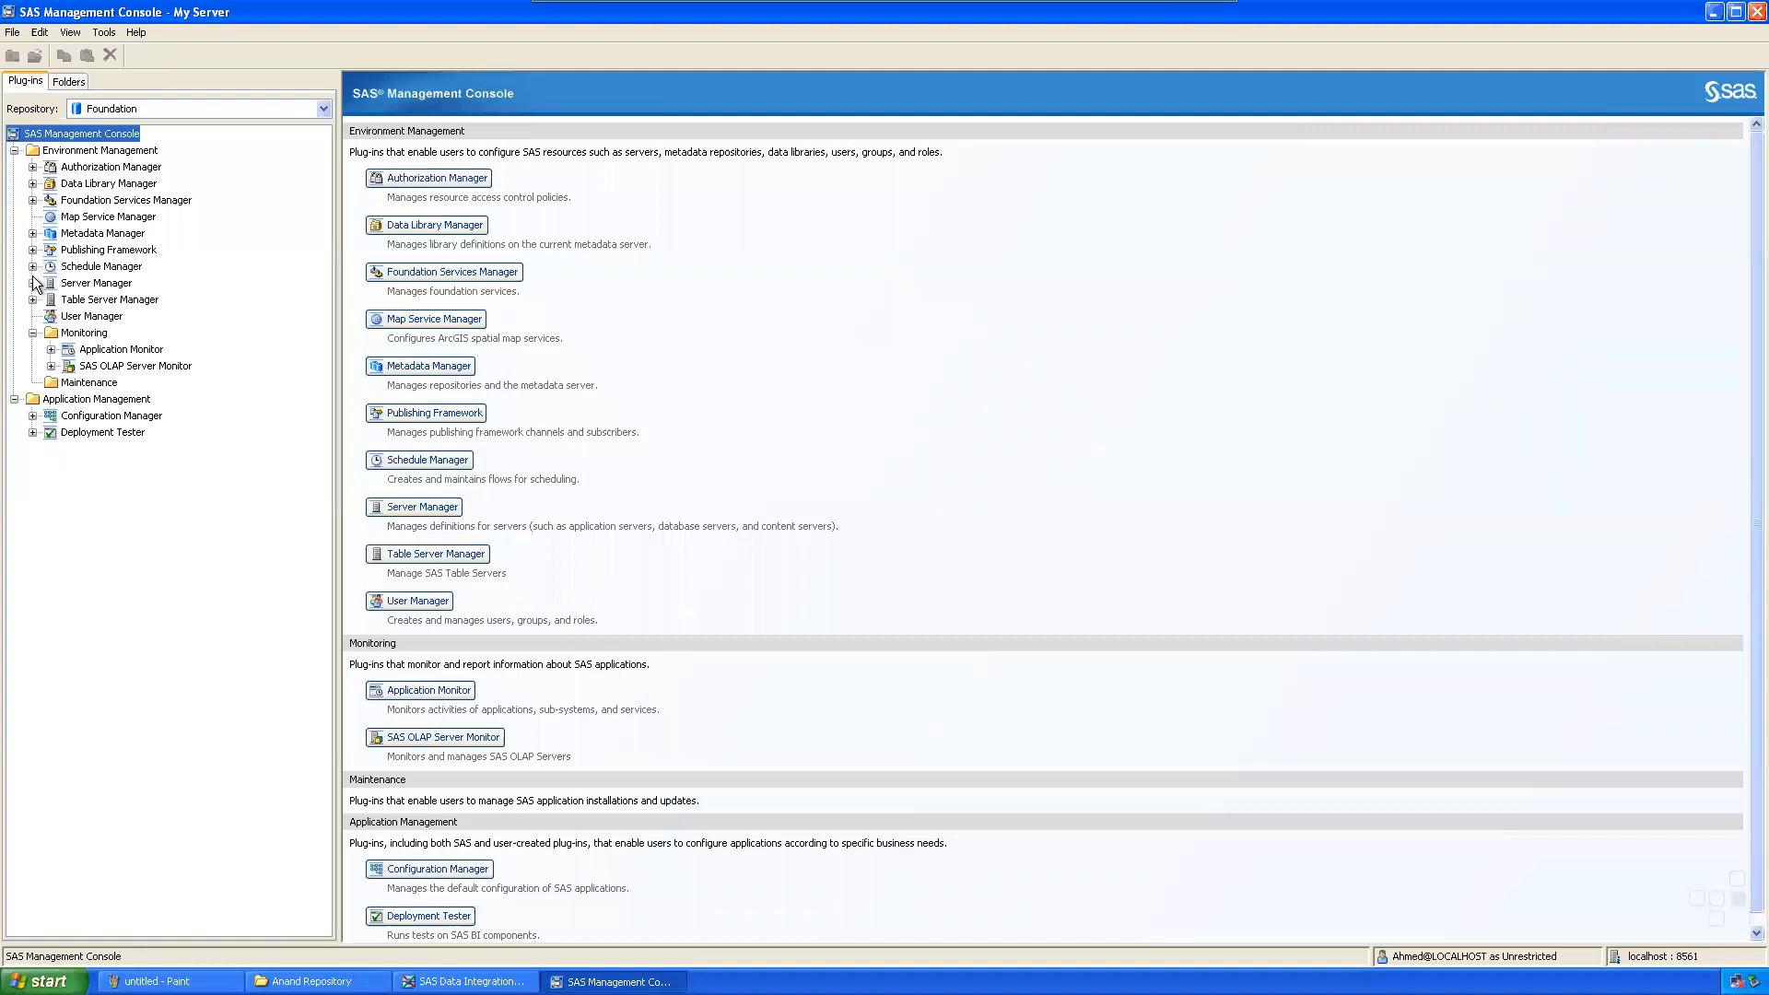
click(67, 318)
click(751, 758)
scroll(748, 656, down, 6)
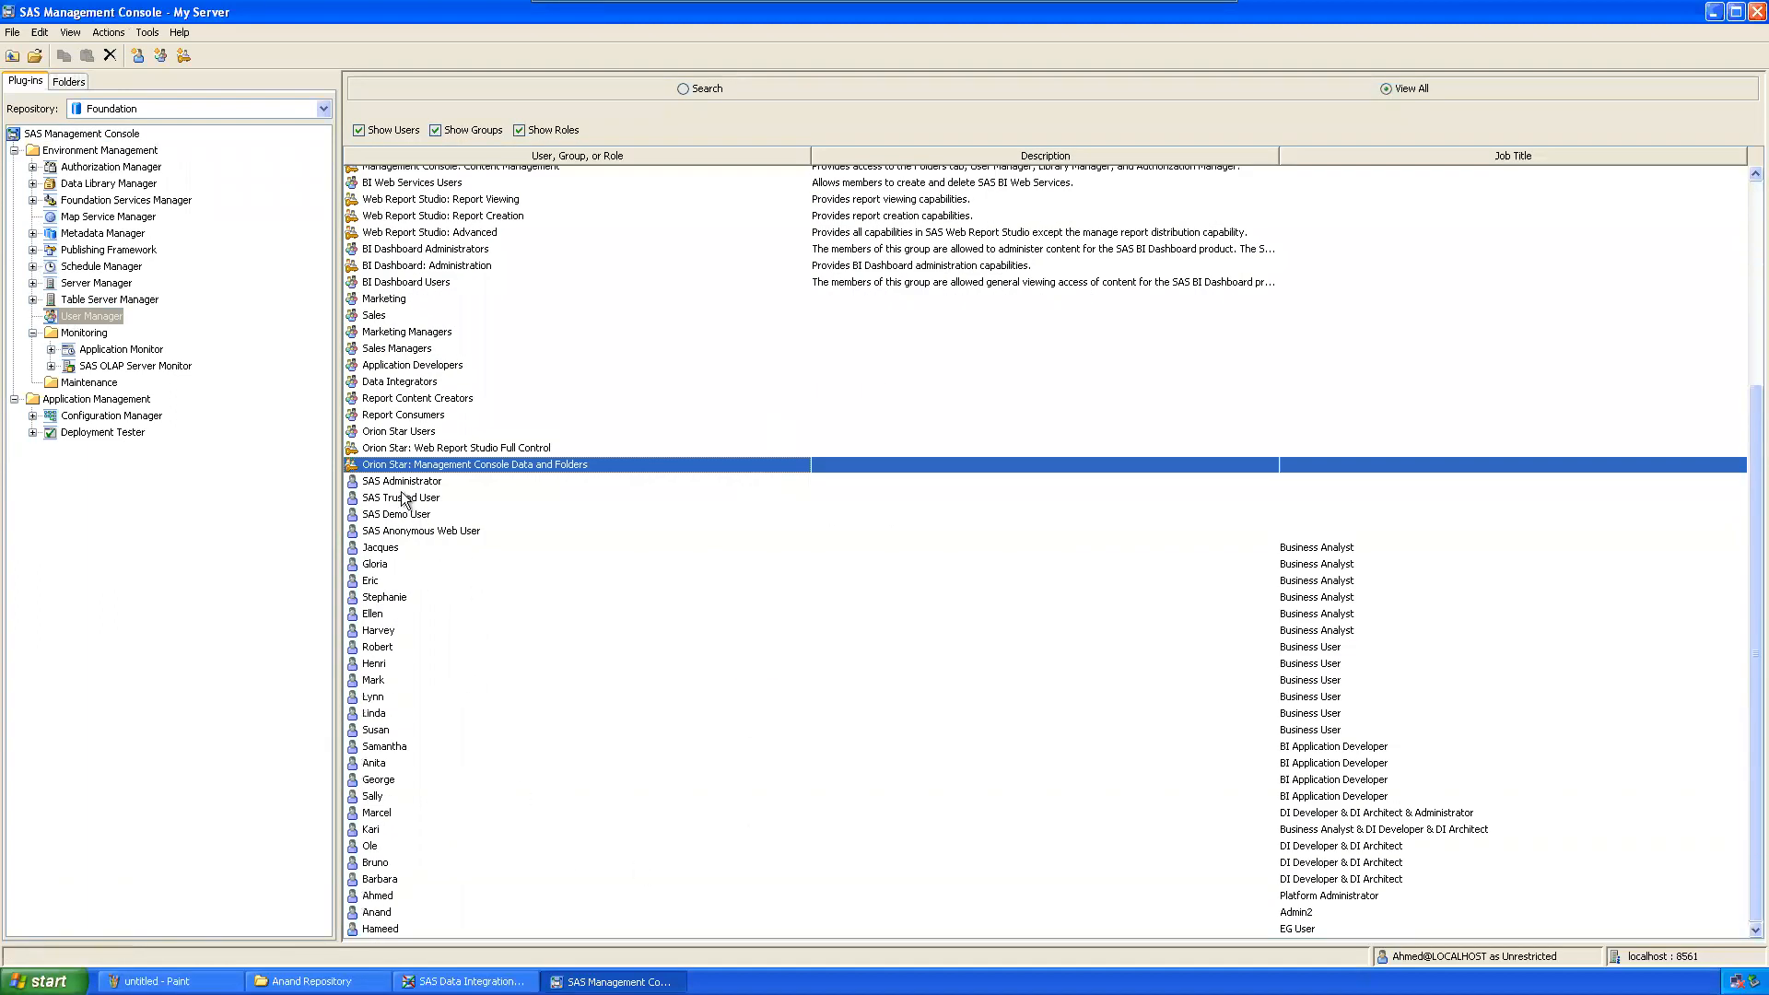
click(383, 909)
Step: Give the Admin2 user a password-protected internal account on the Accounts tab of its properties
right_click(383, 909)
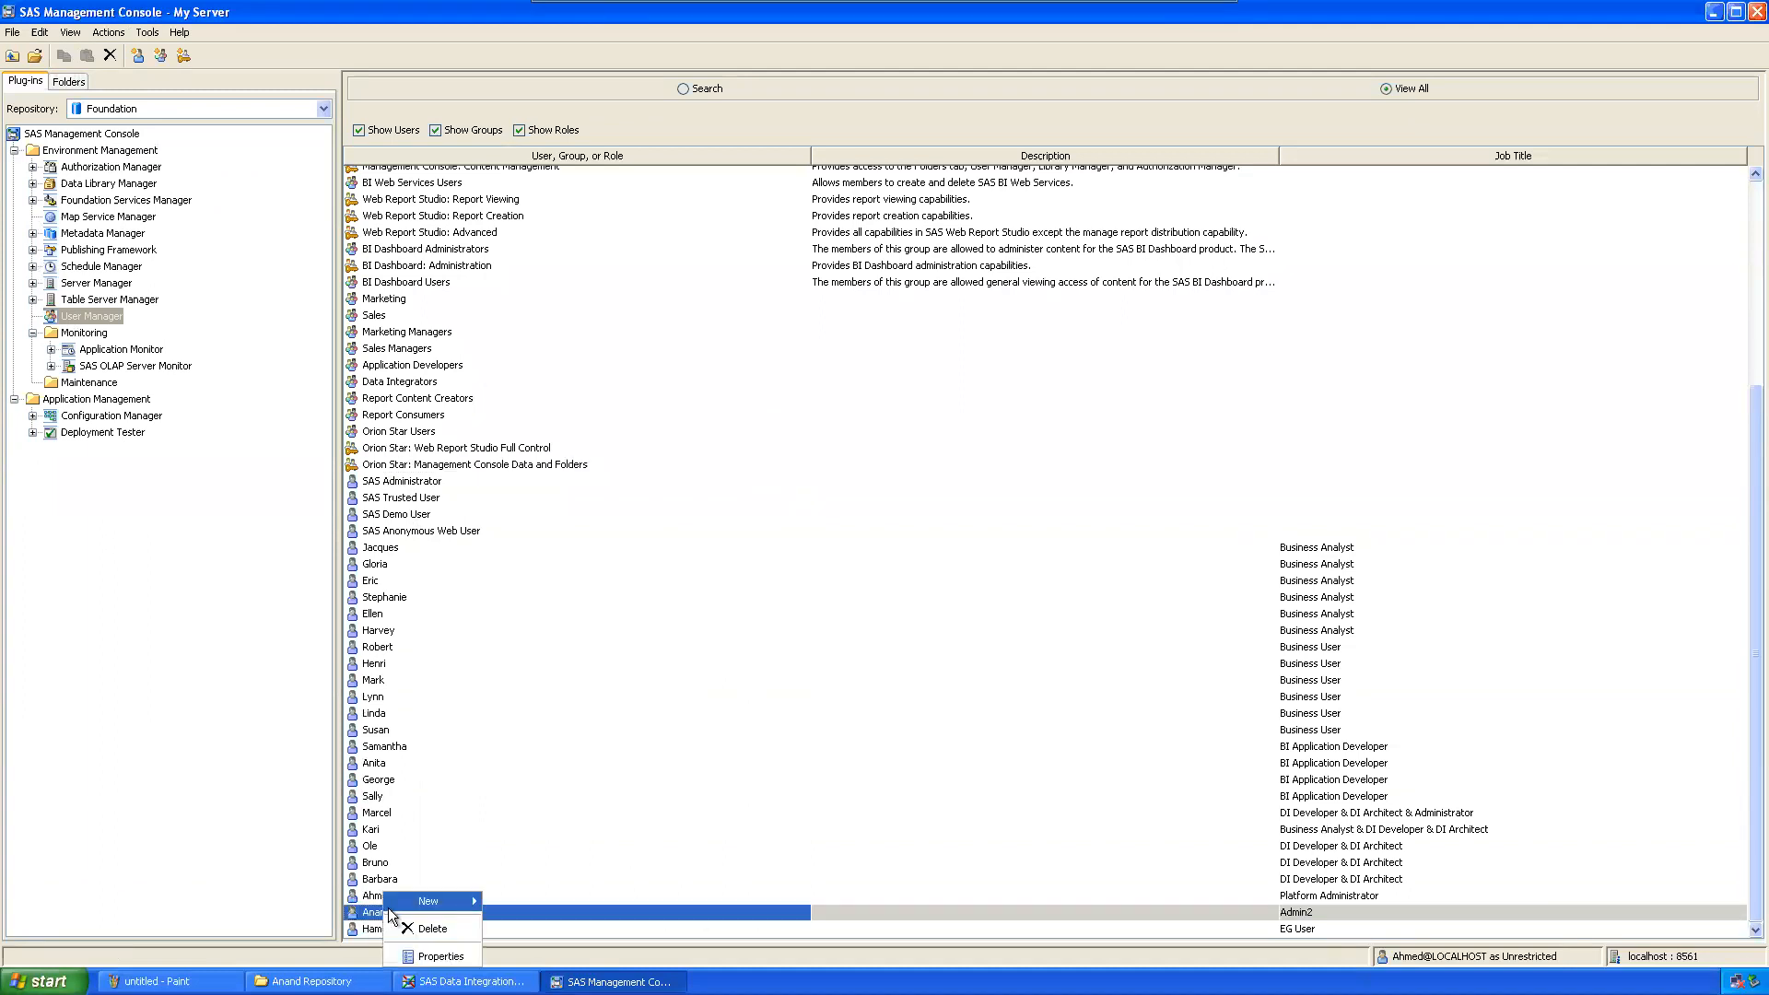
click(433, 958)
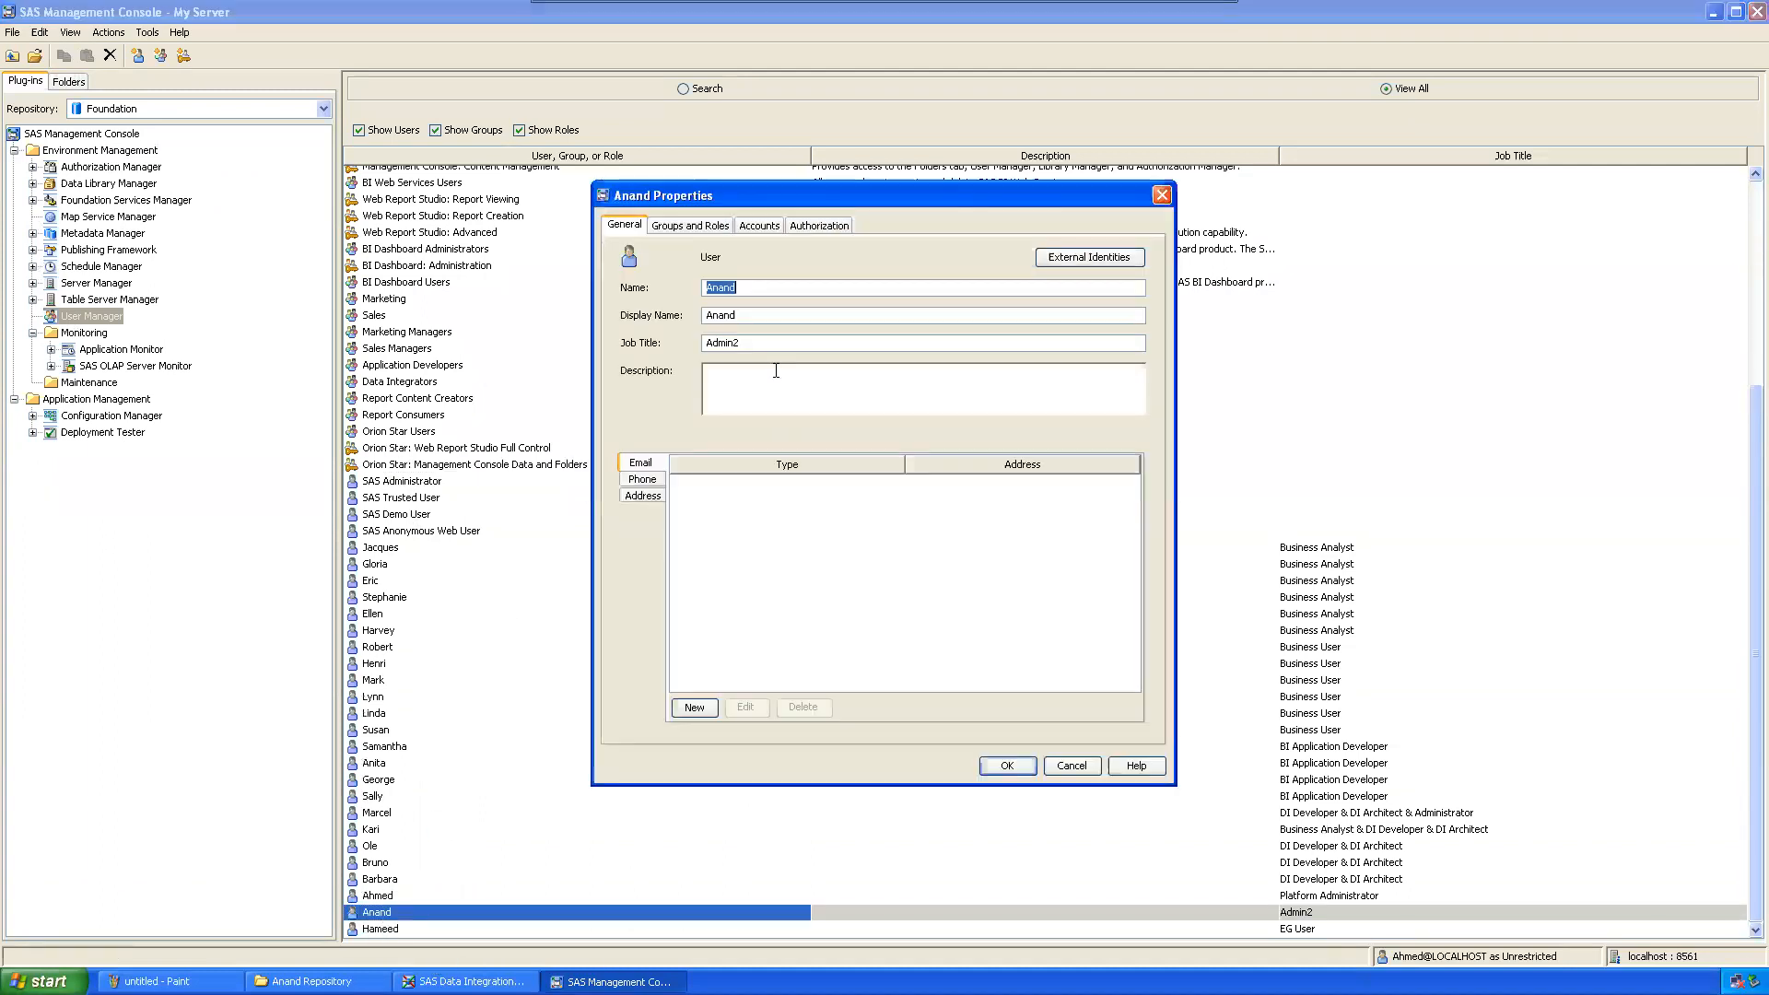
click(760, 226)
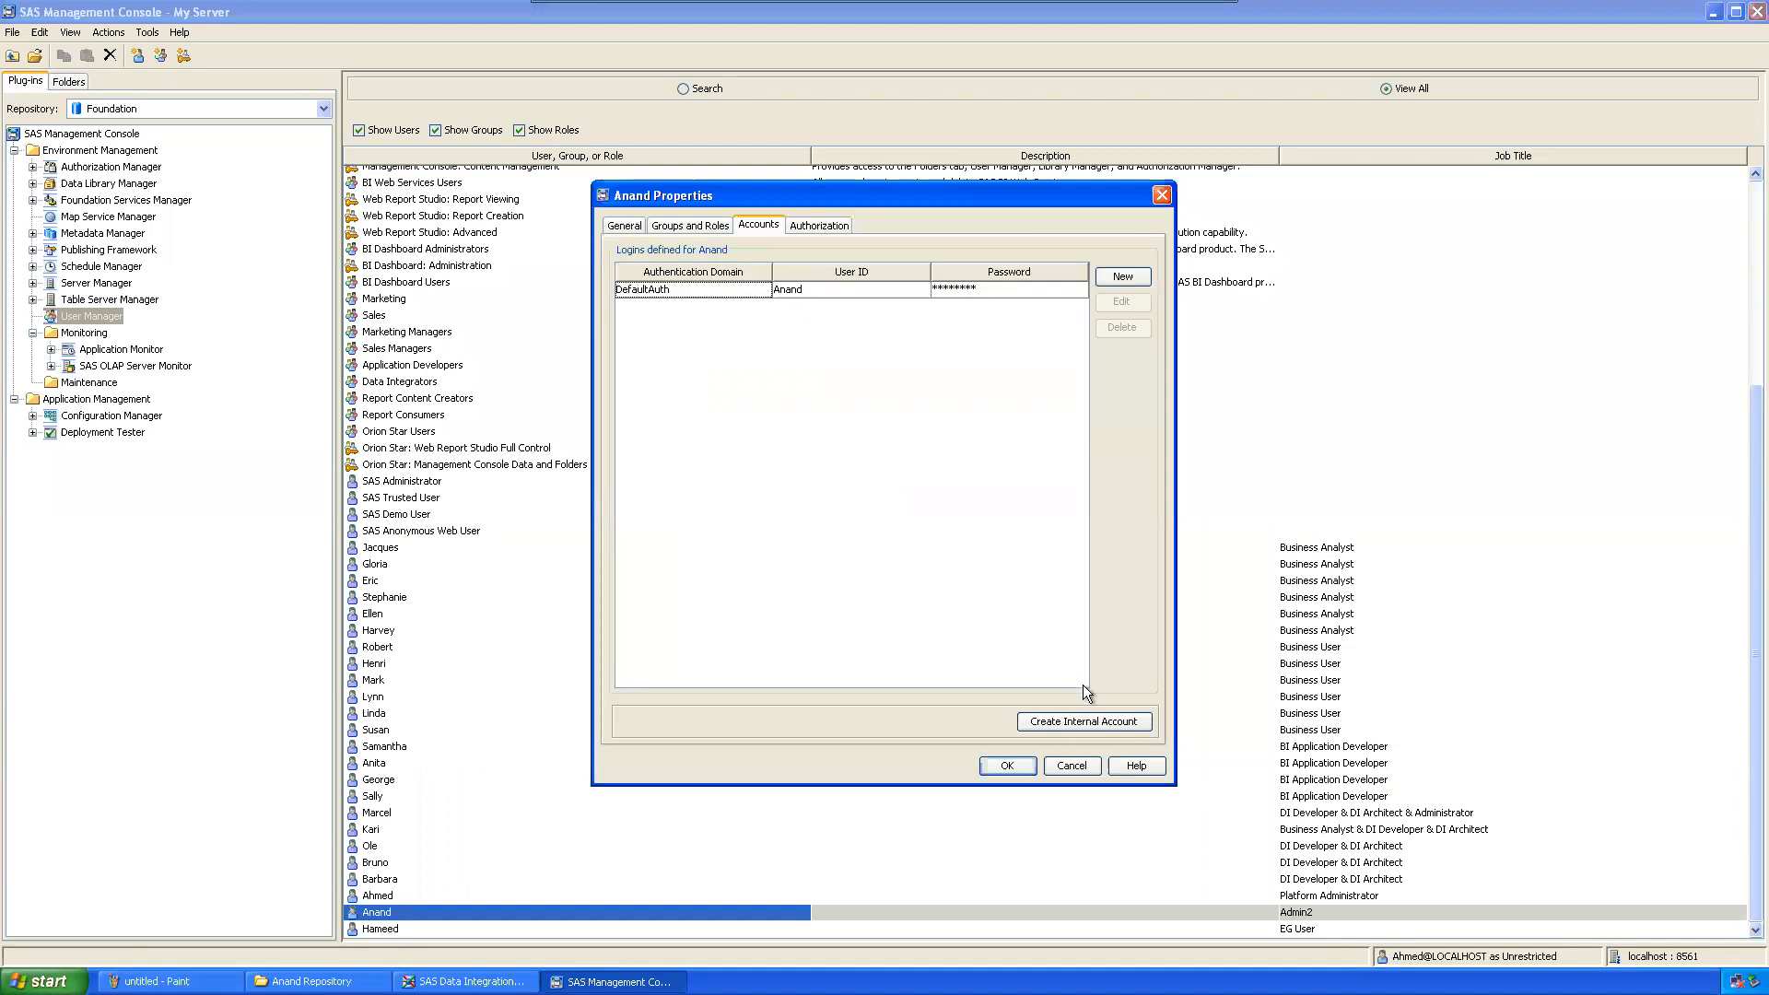
click(1075, 722)
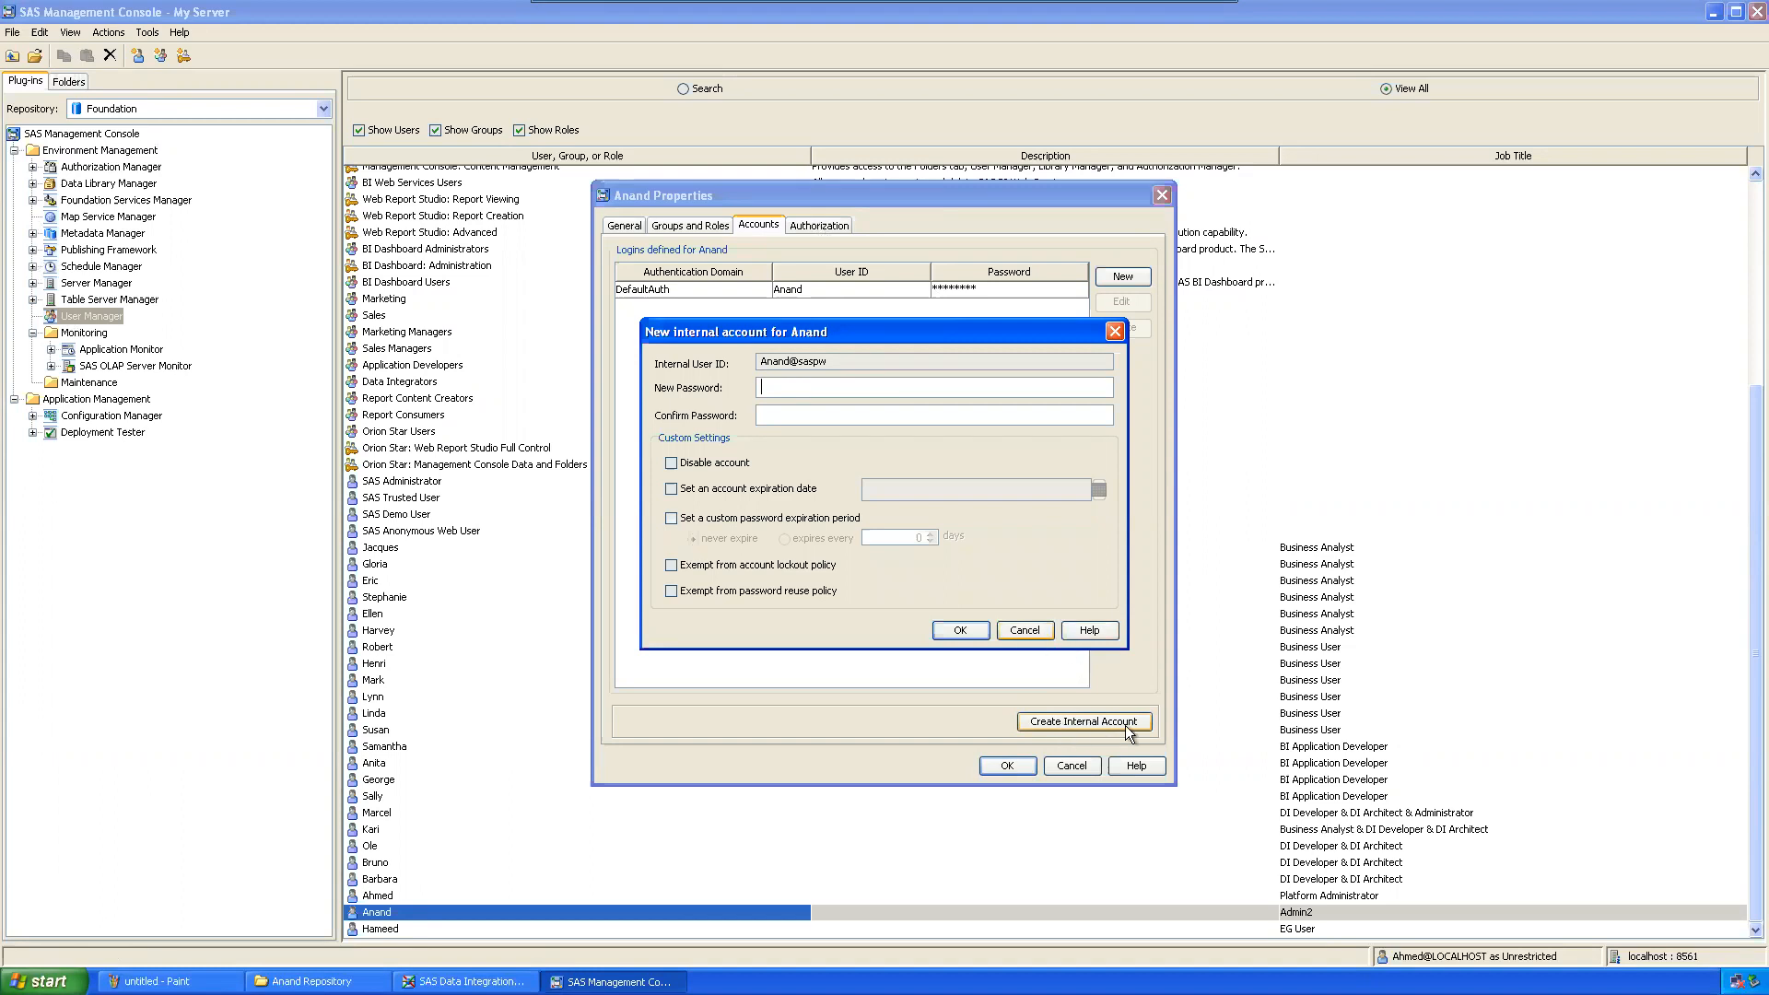
text(************)
click(958, 633)
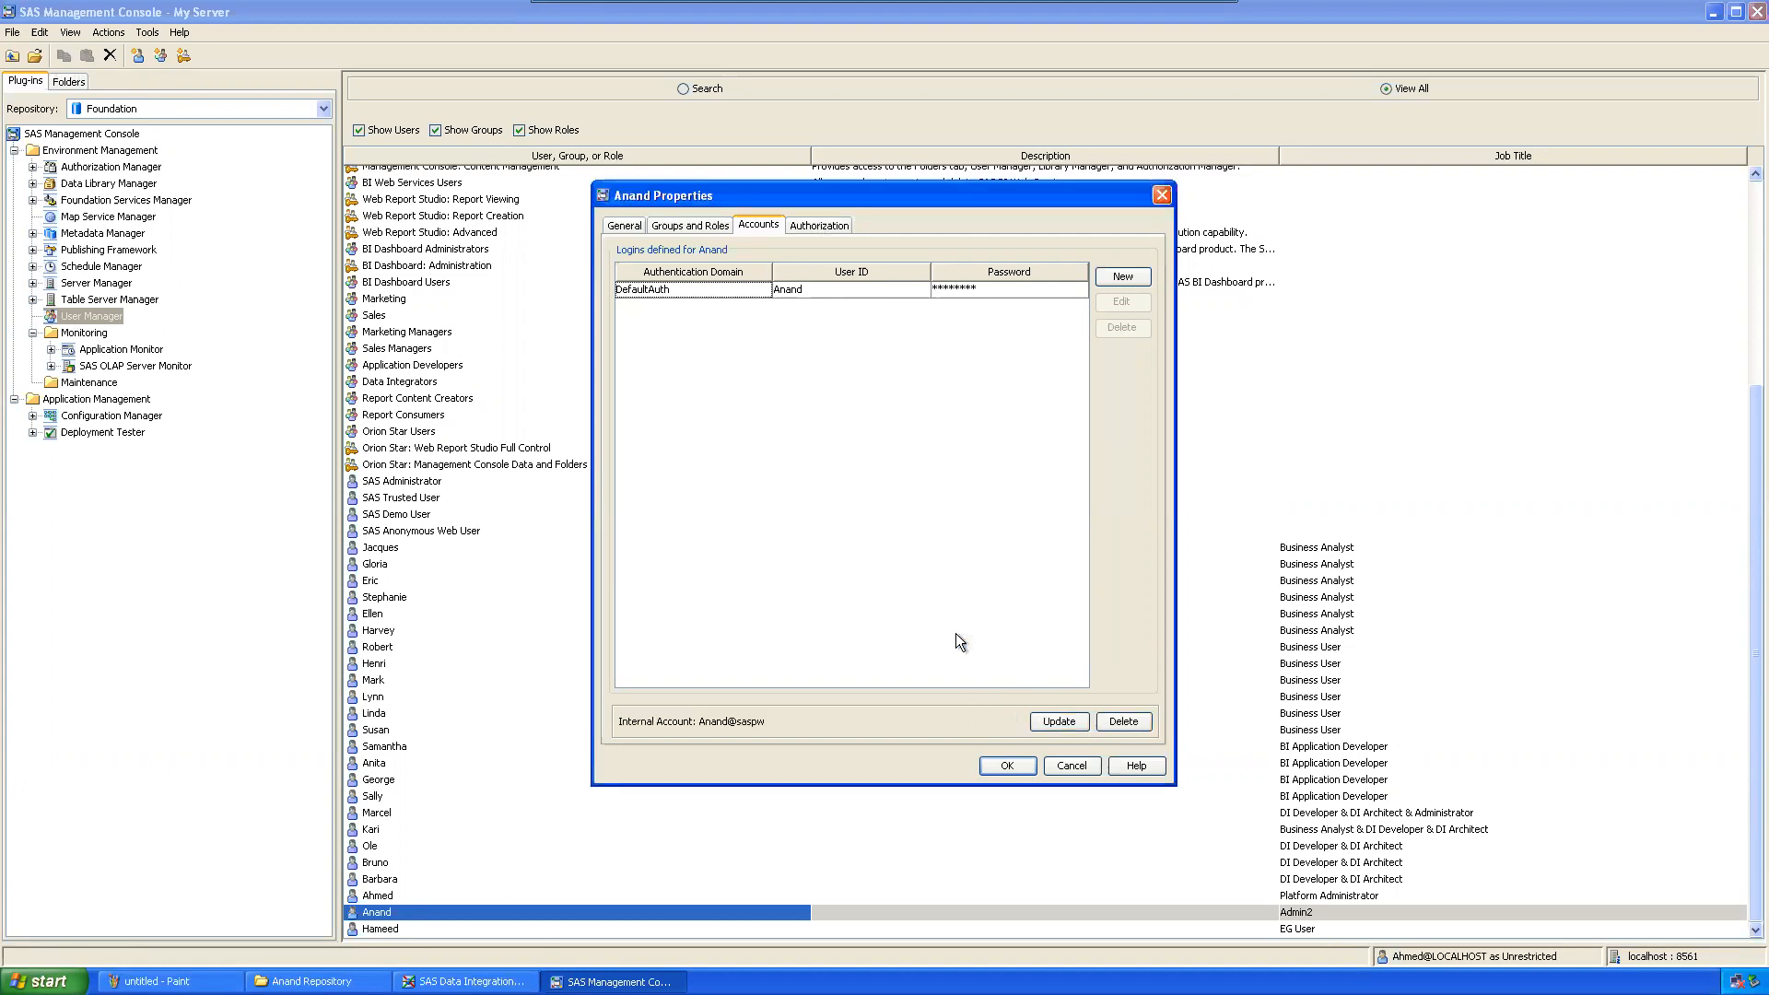
click(1007, 765)
Step: Connect the new profile to the user's repository project and finish the wizard
click(465, 981)
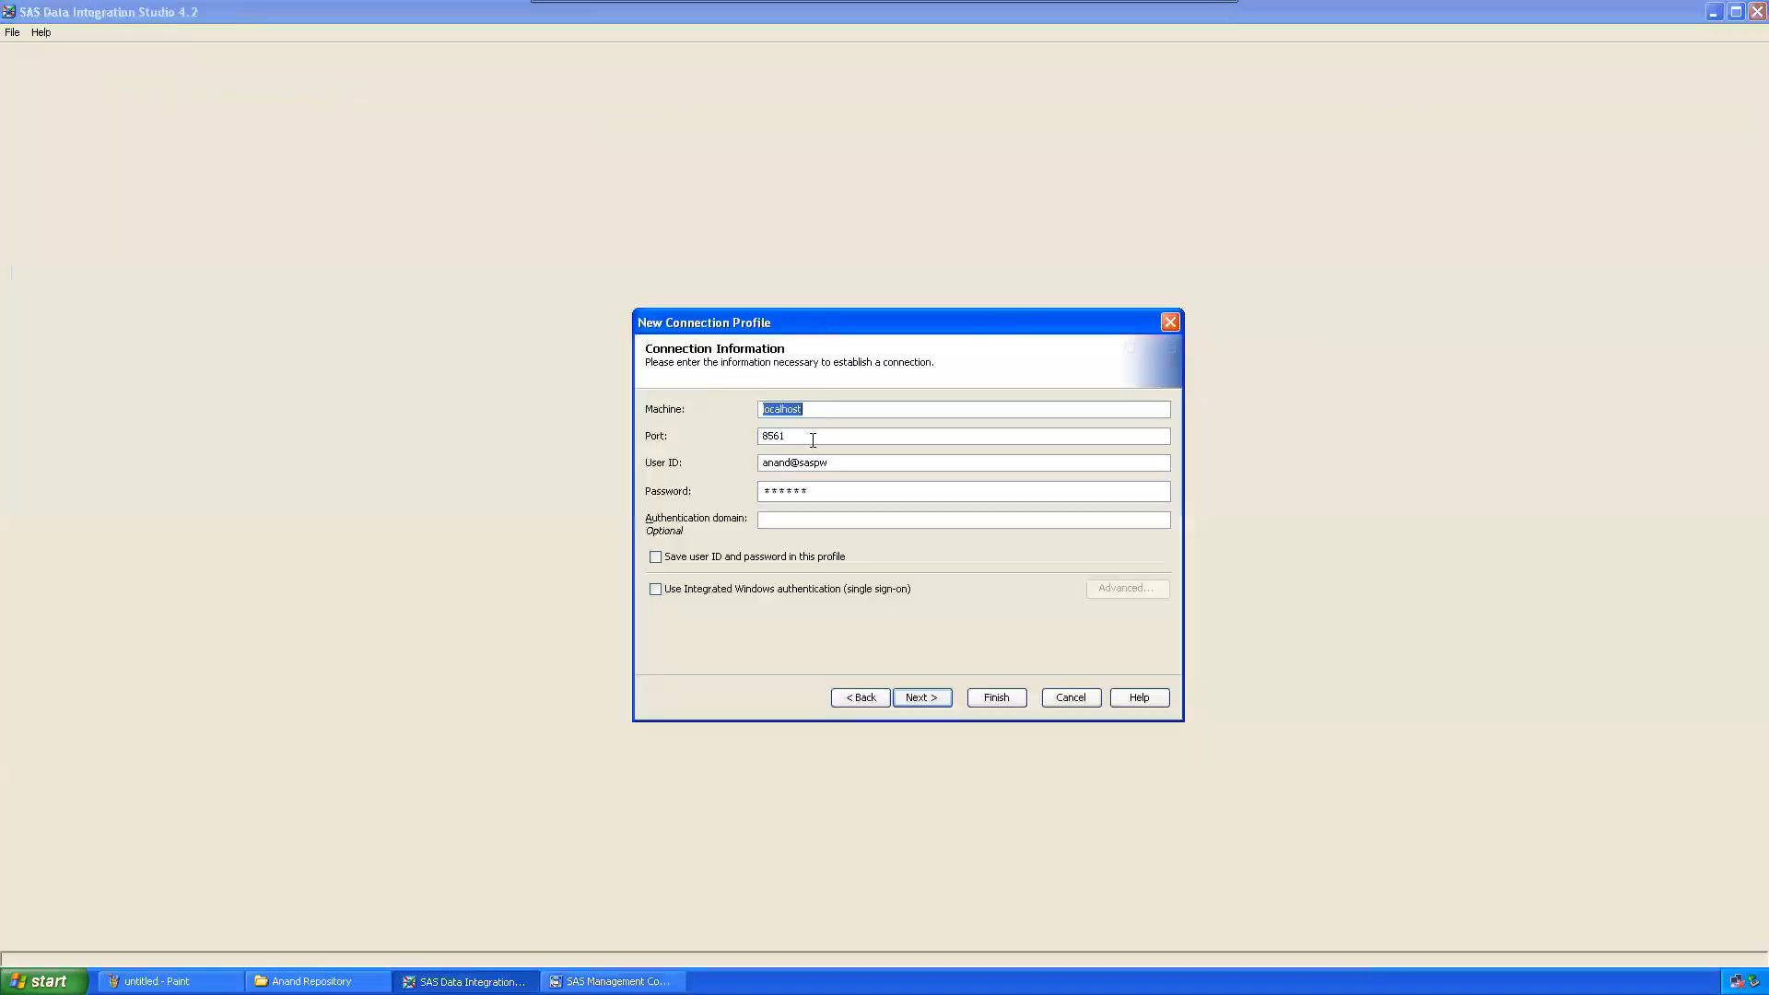
click(924, 699)
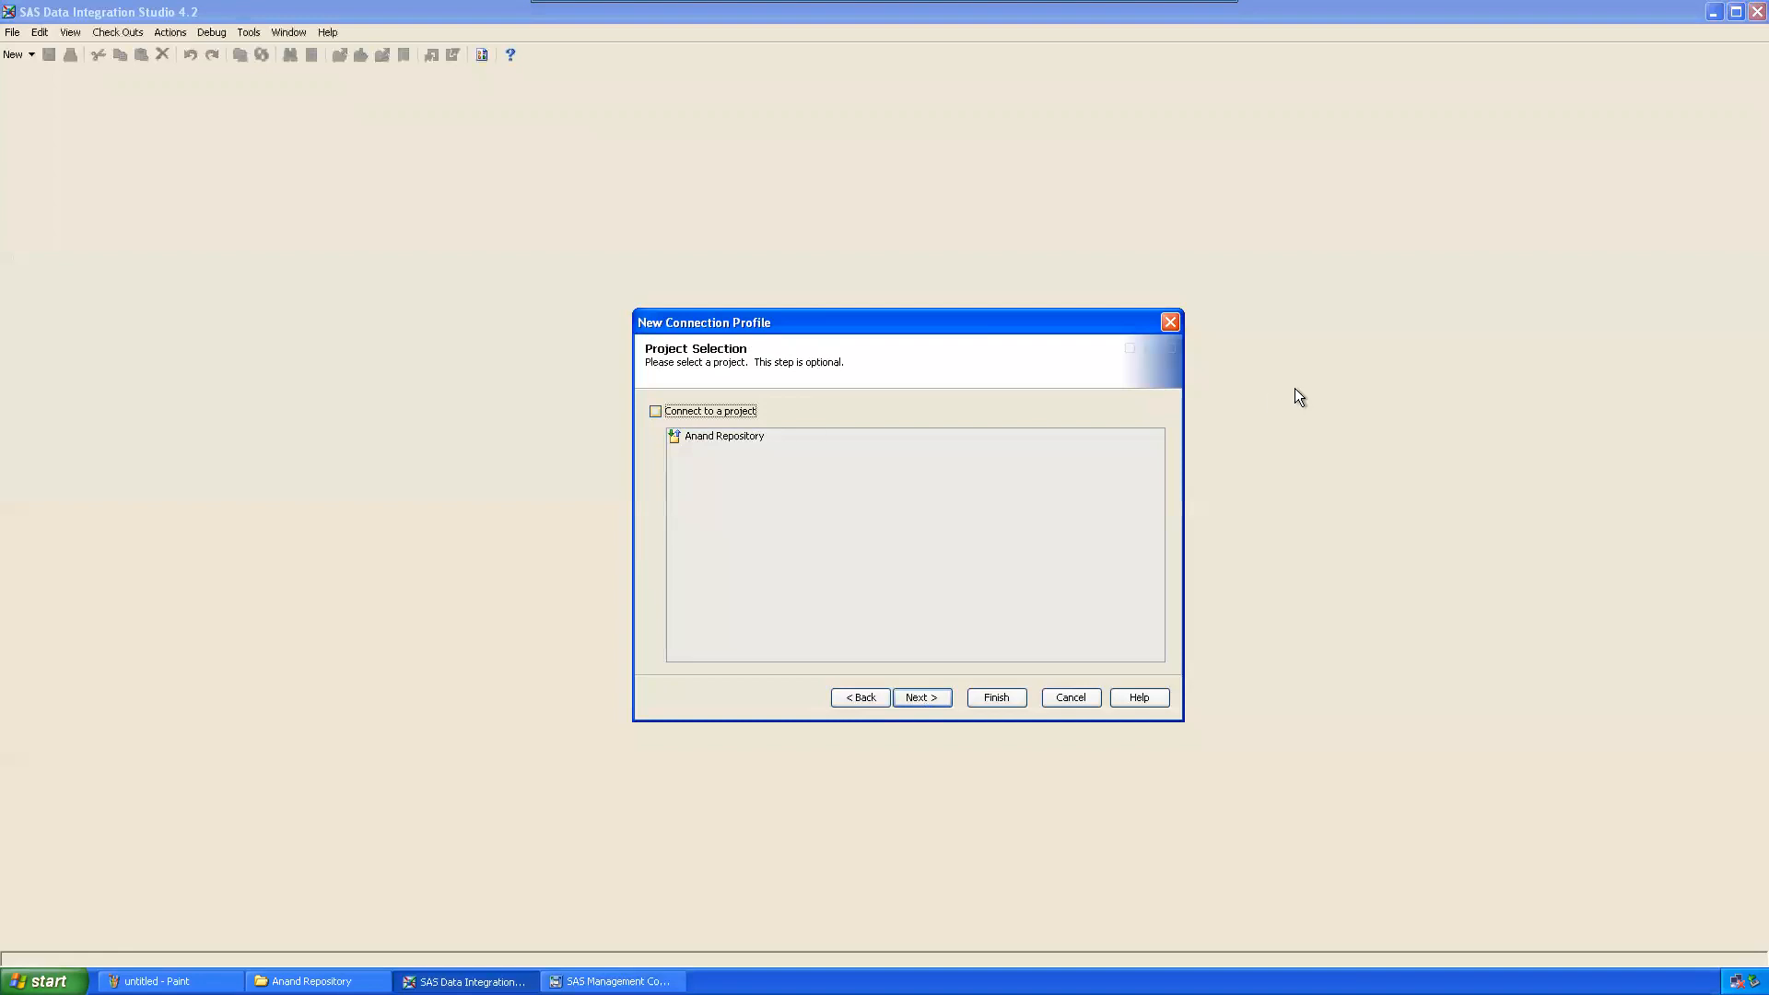
click(655, 411)
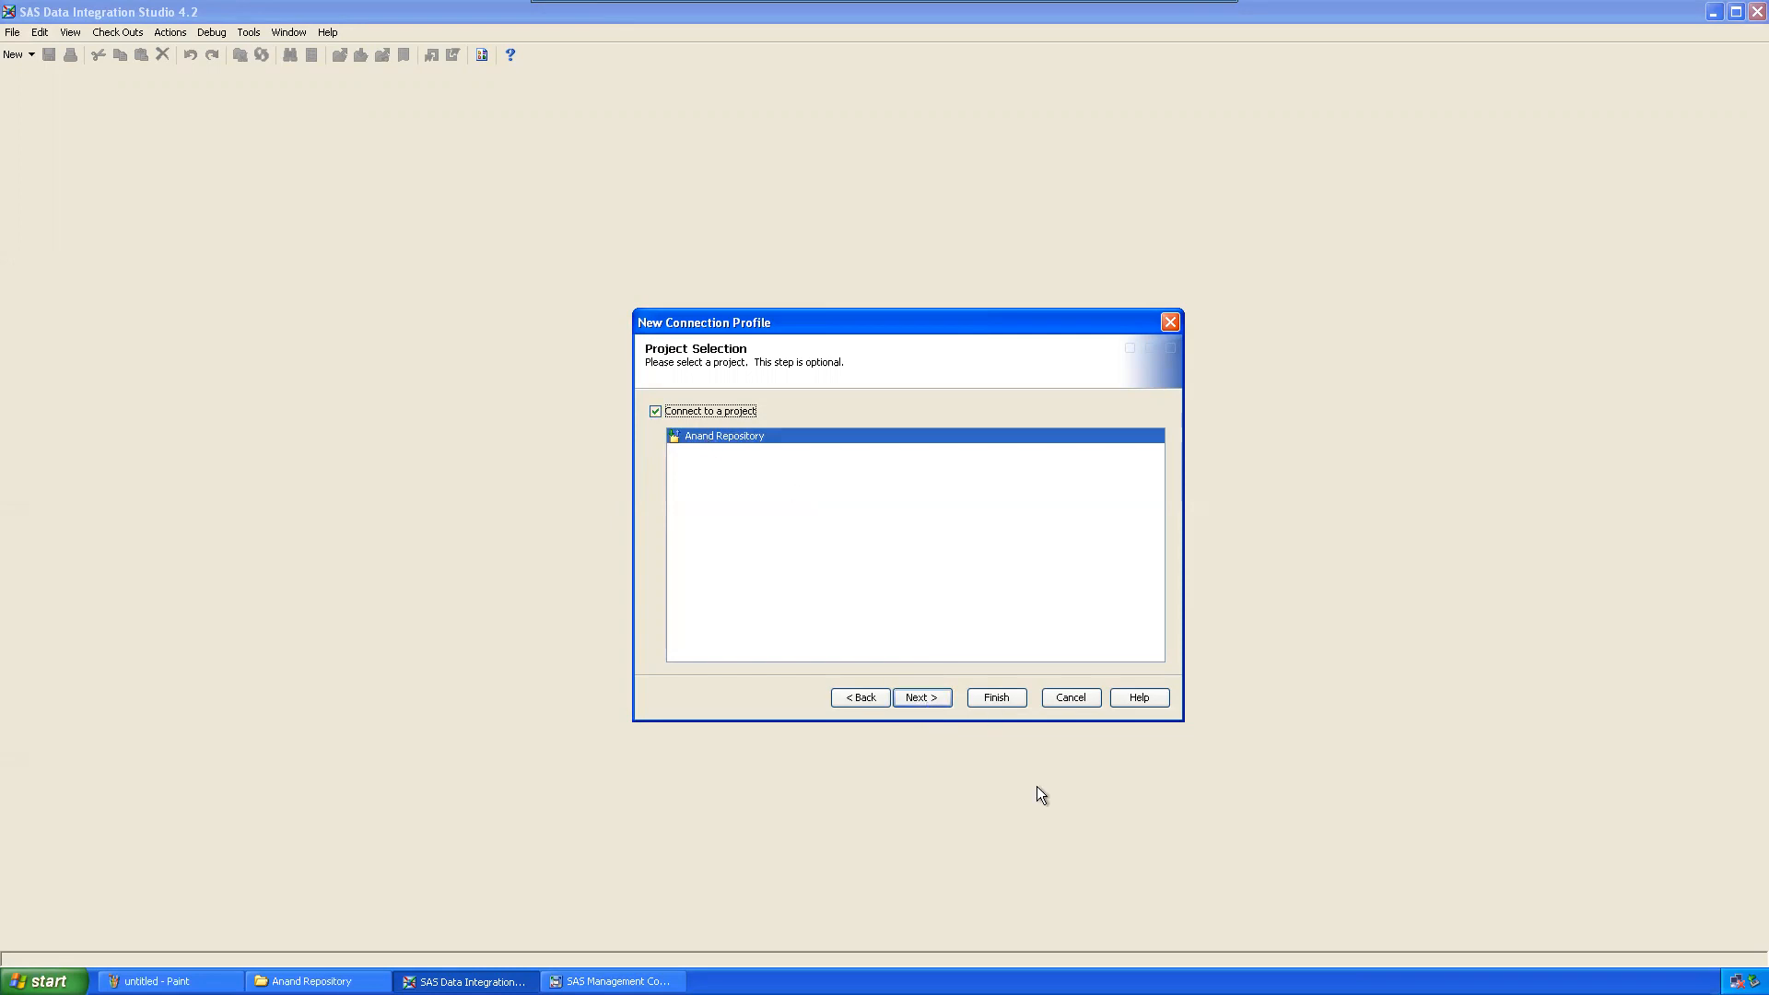
click(920, 698)
click(986, 700)
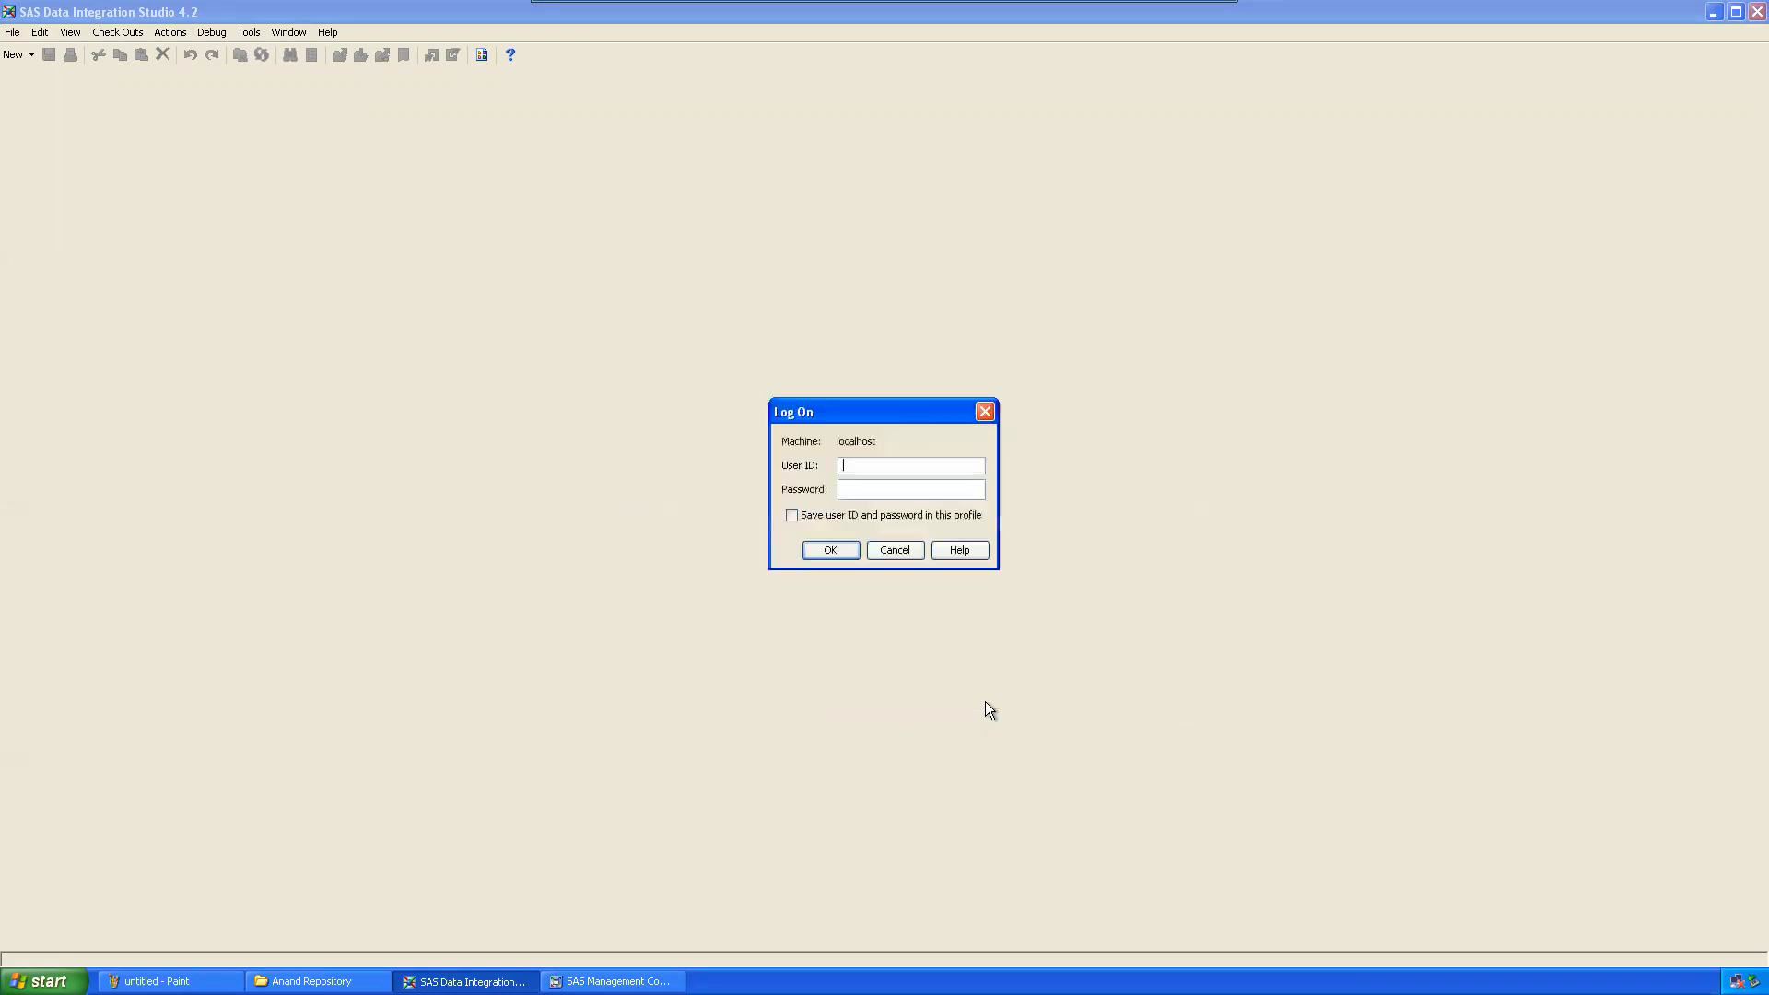
text(Anand@saspw)
key(Tab)
text(********)
key(BackSpace)
key(BackSpace)
click(794, 517)
click(829, 550)
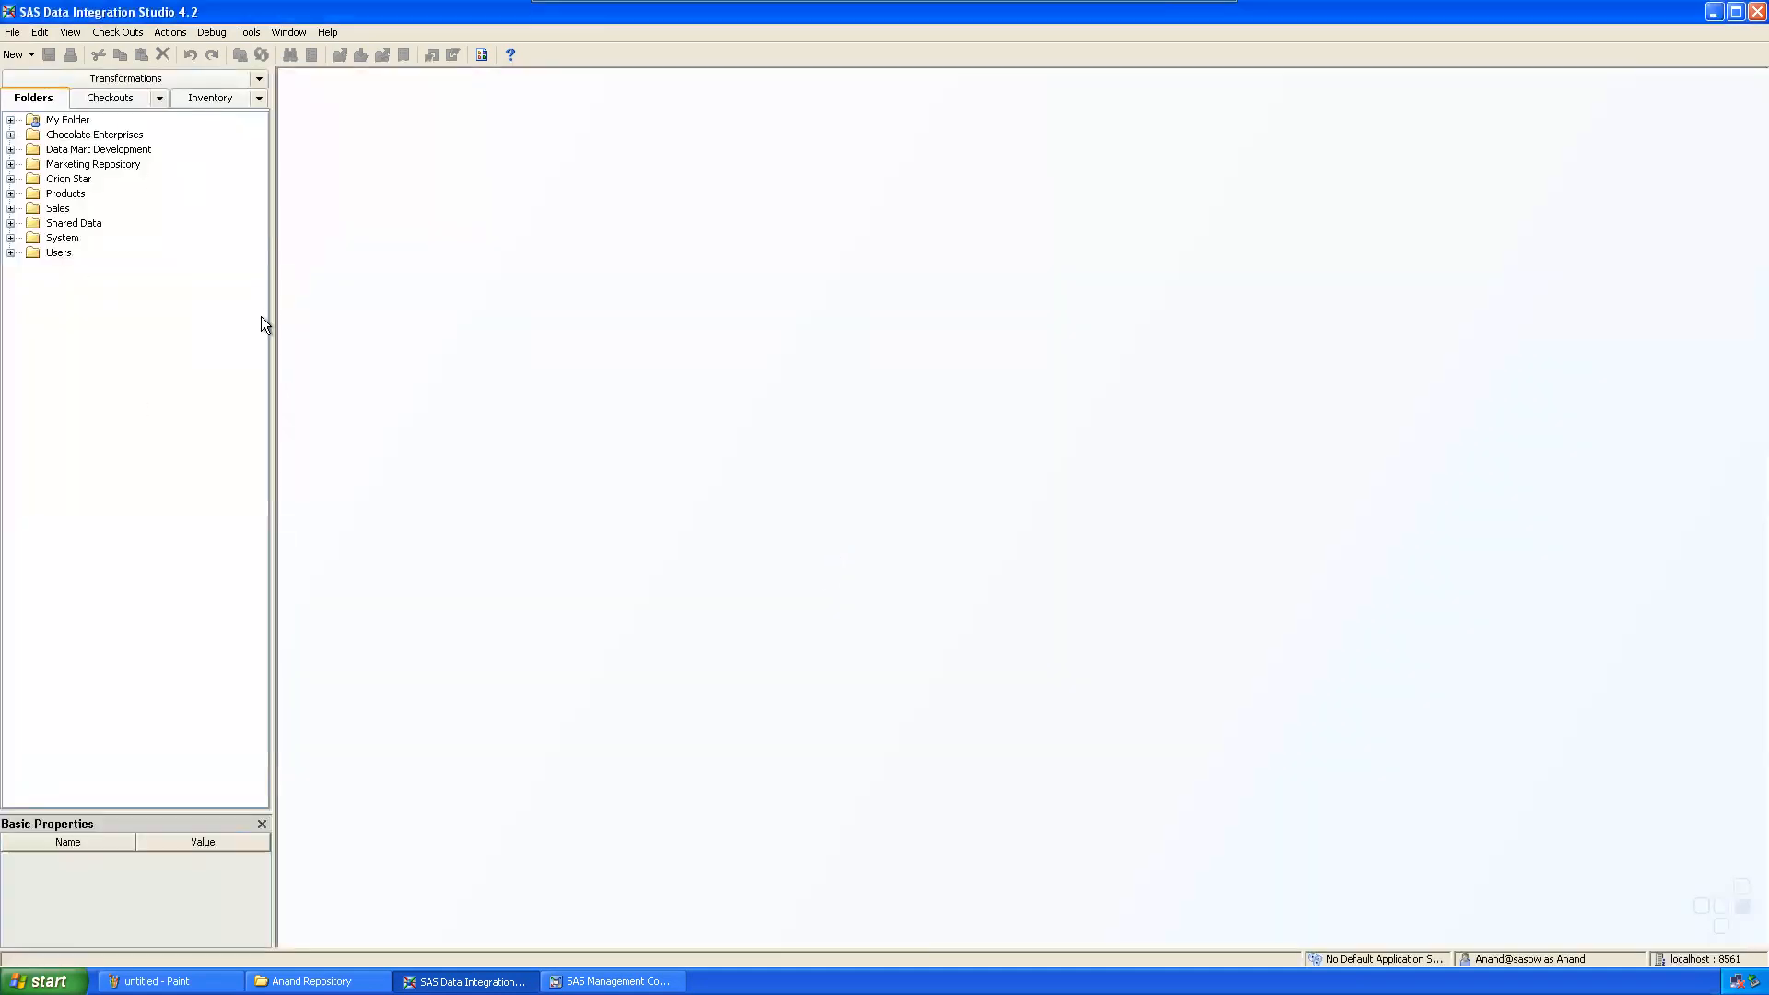
click(124, 97)
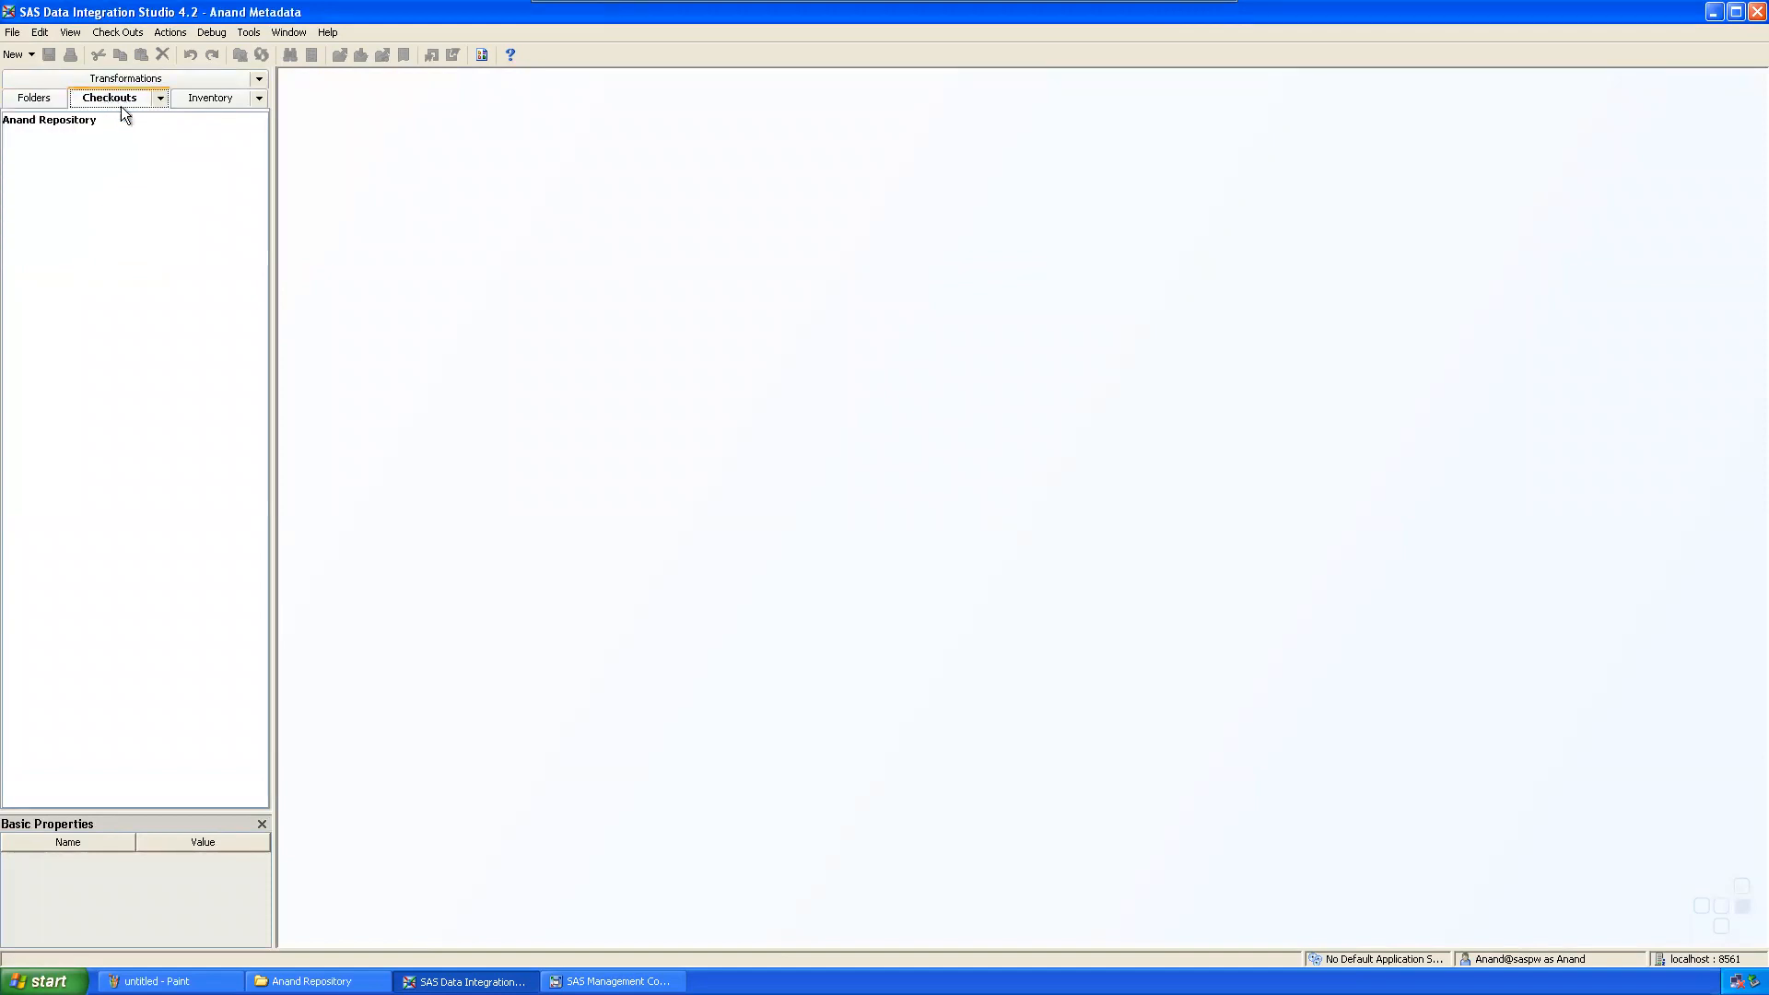
click(161, 97)
click(130, 99)
click(47, 98)
click(80, 77)
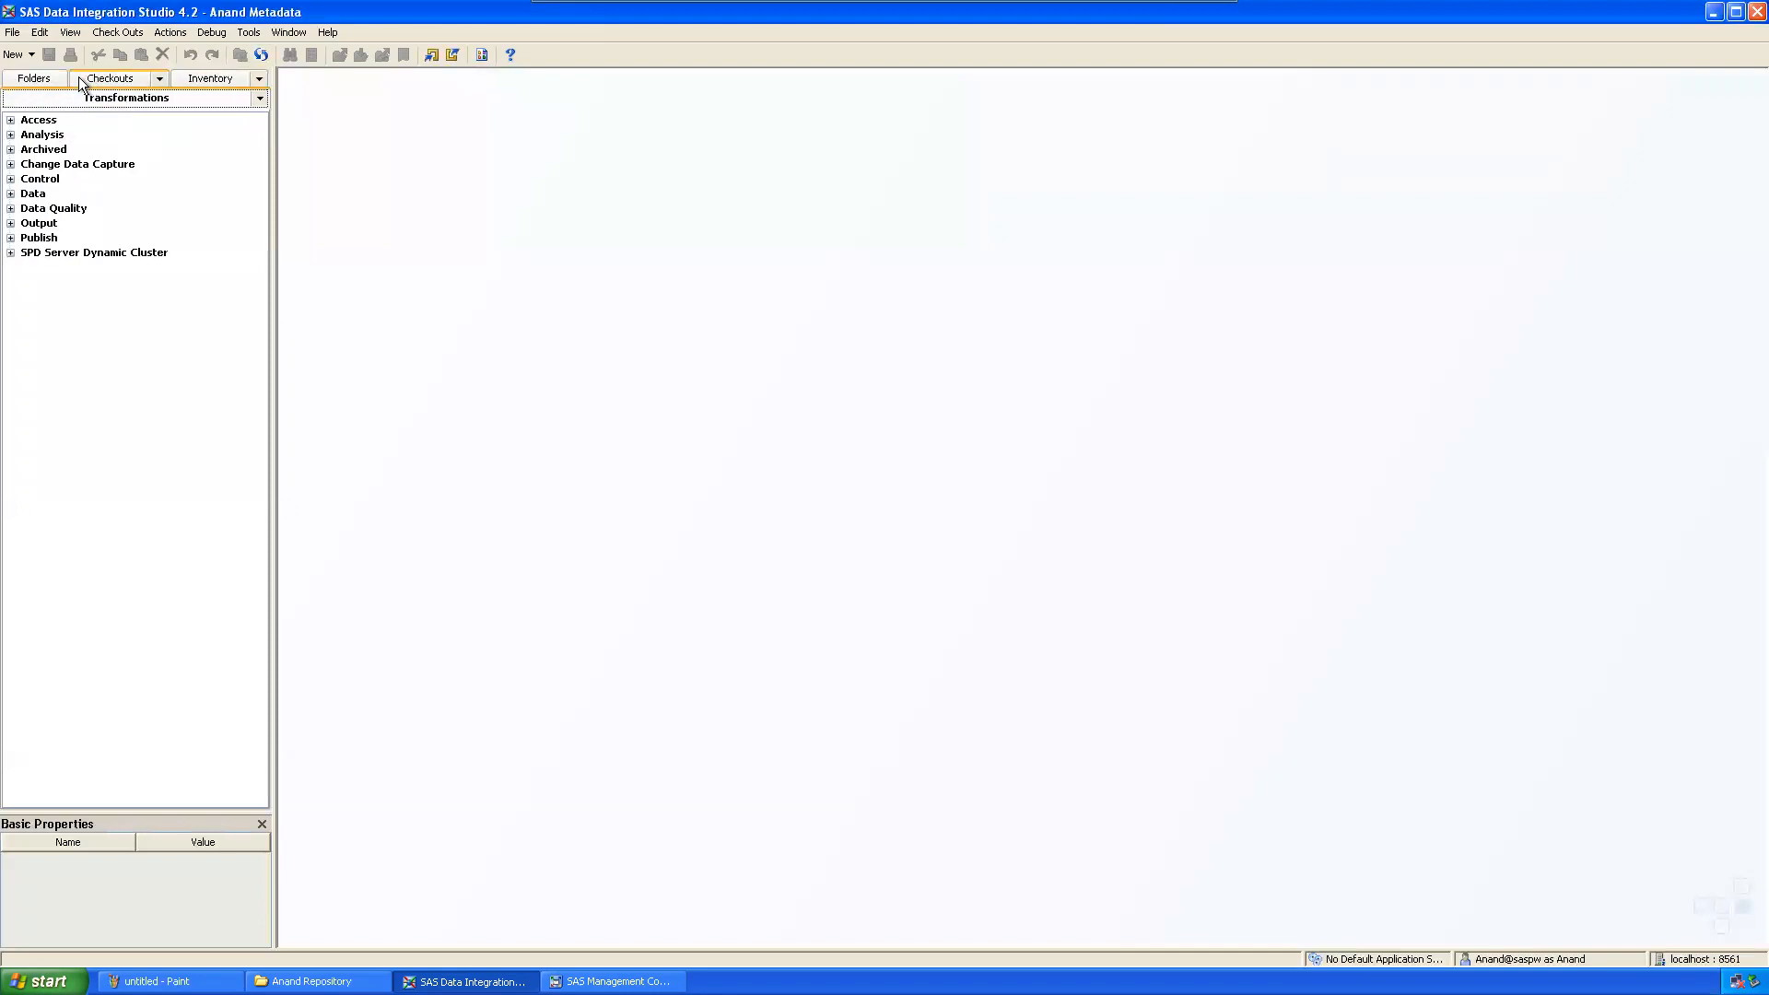
click(109, 77)
click(208, 97)
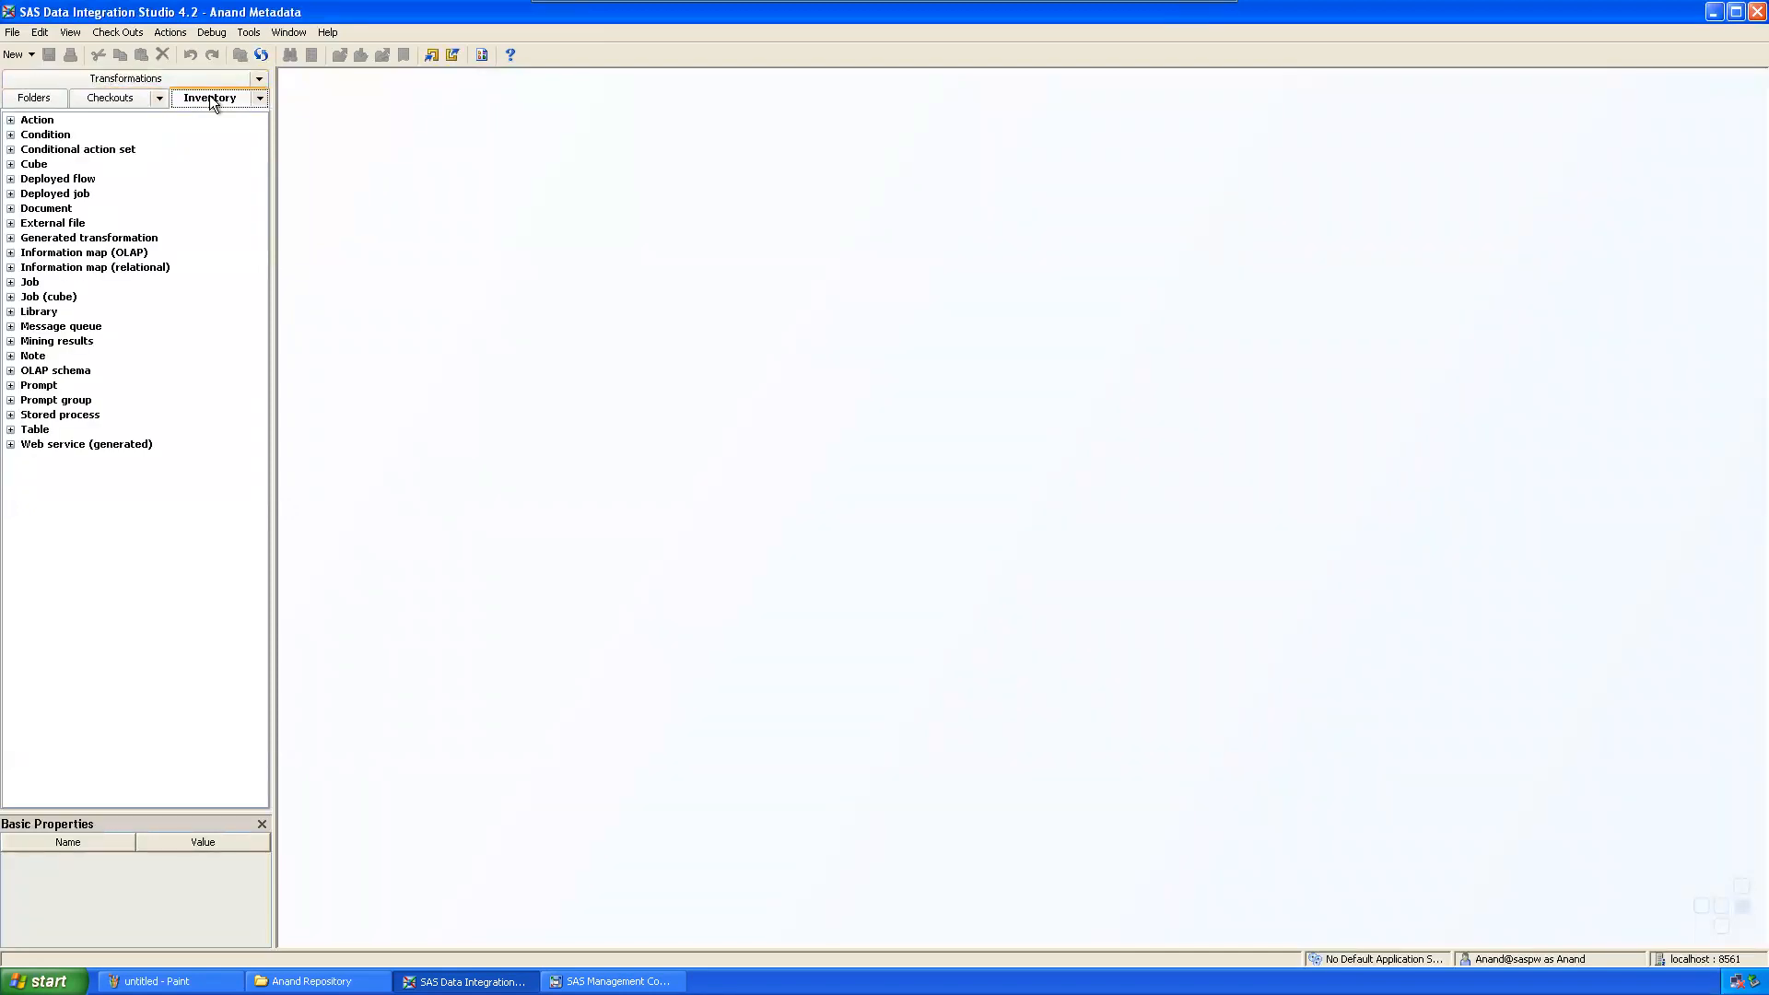
click(118, 34)
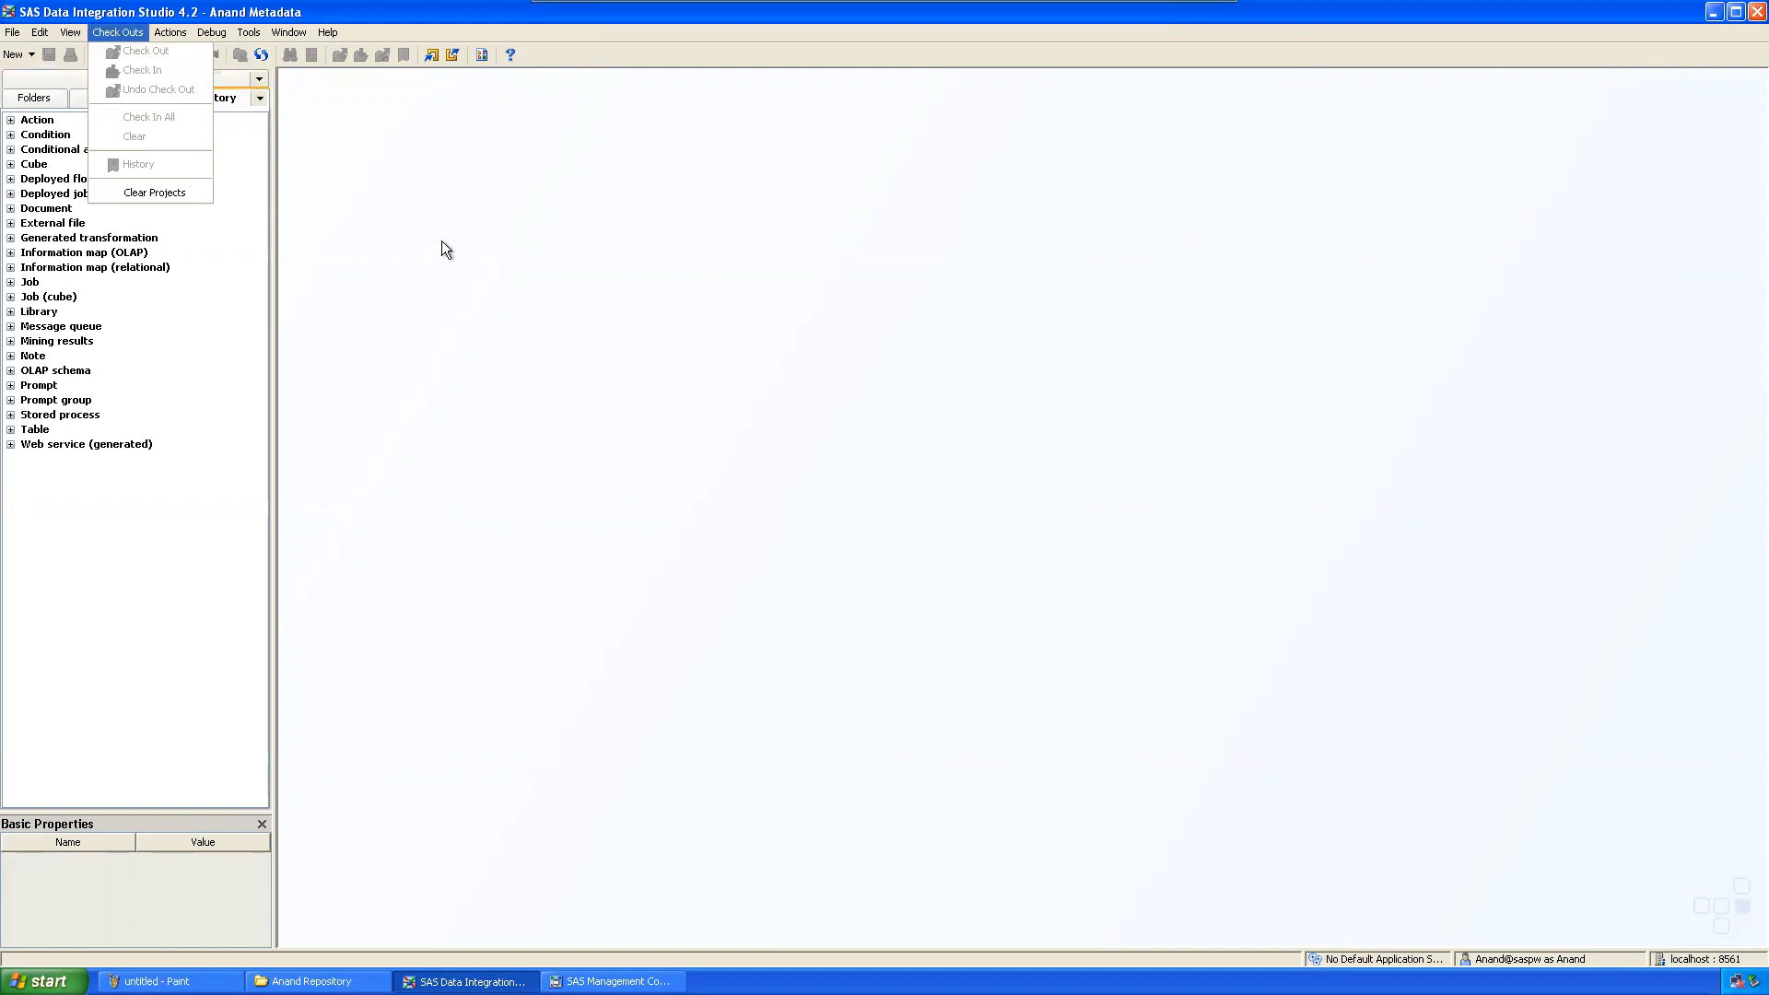
click(445, 249)
click(37, 120)
click(118, 32)
click(48, 137)
click(43, 99)
click(109, 98)
click(120, 33)
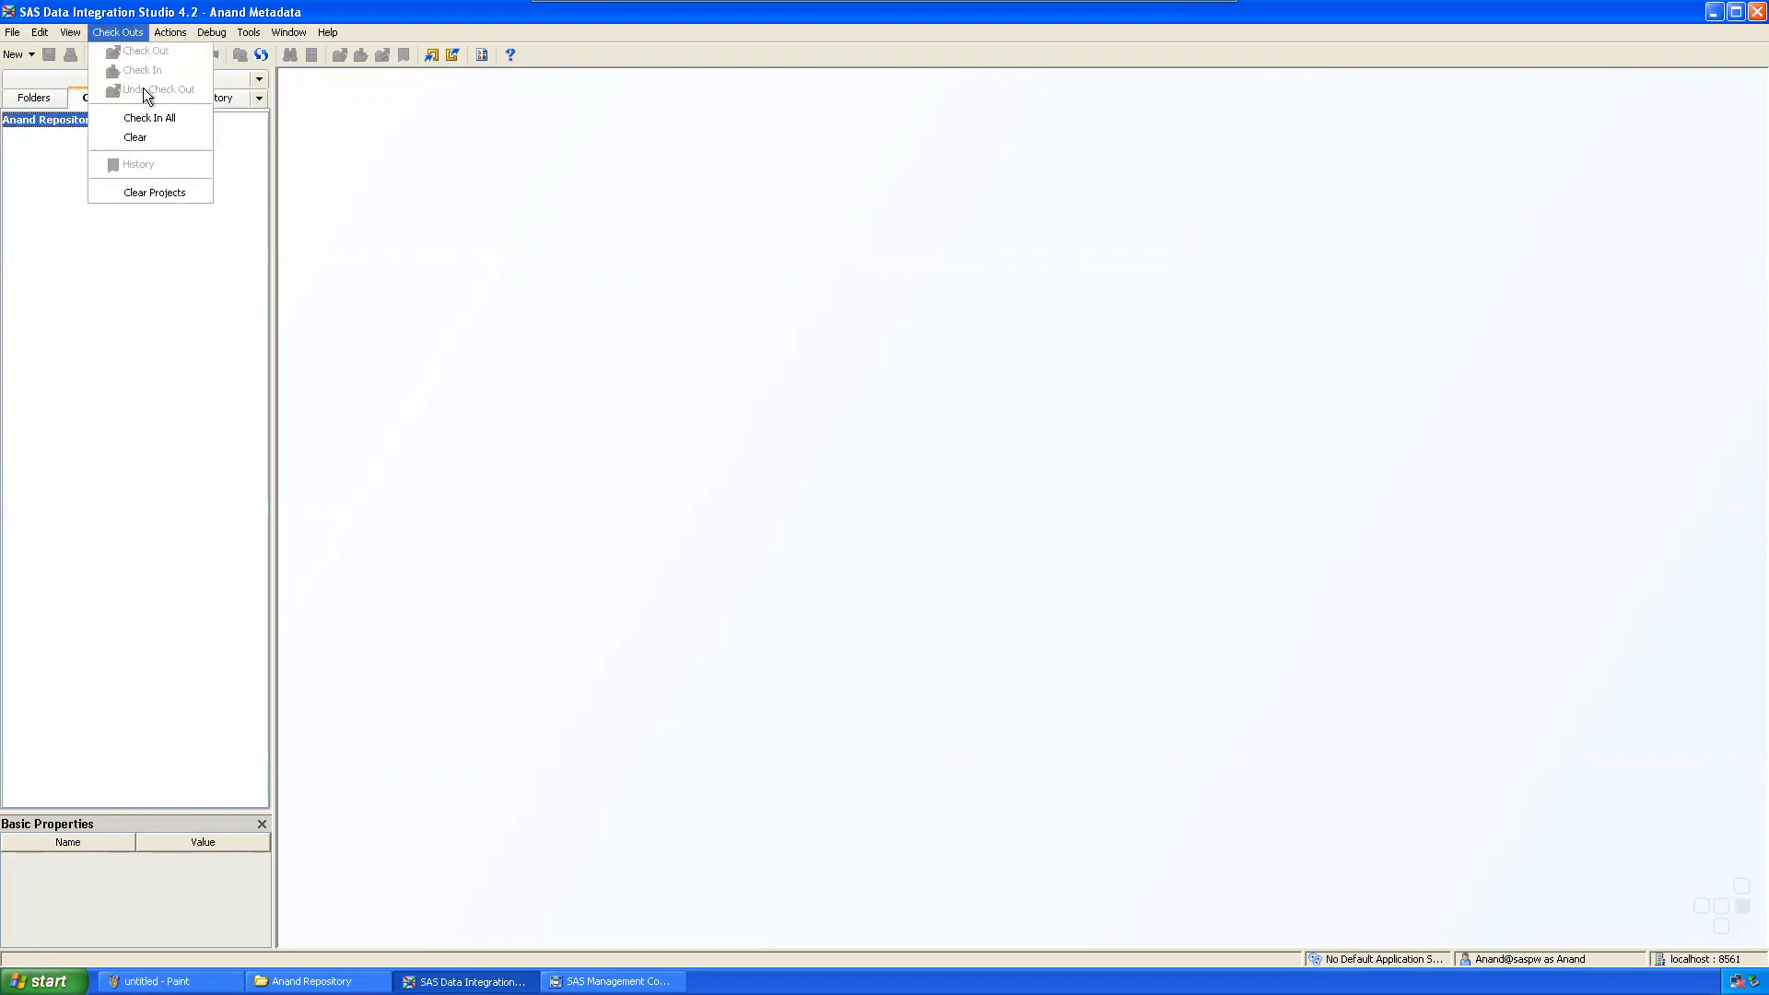
click(717, 308)
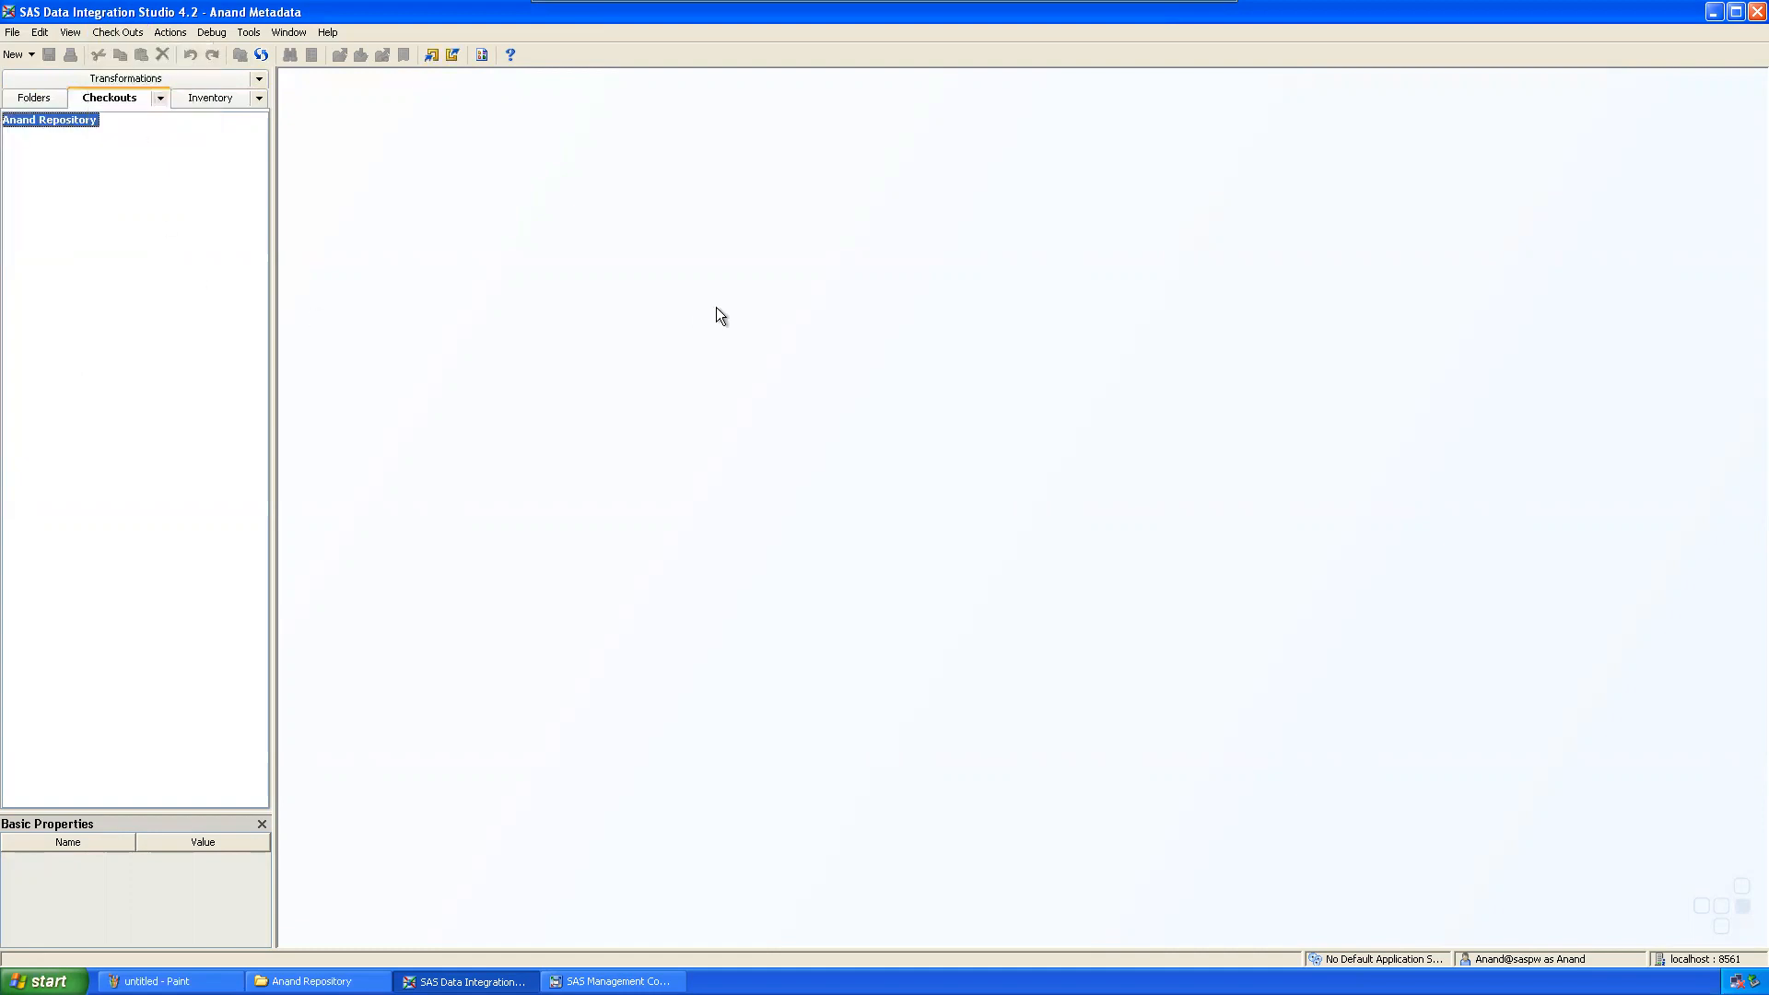
click(41, 103)
click(124, 104)
click(62, 74)
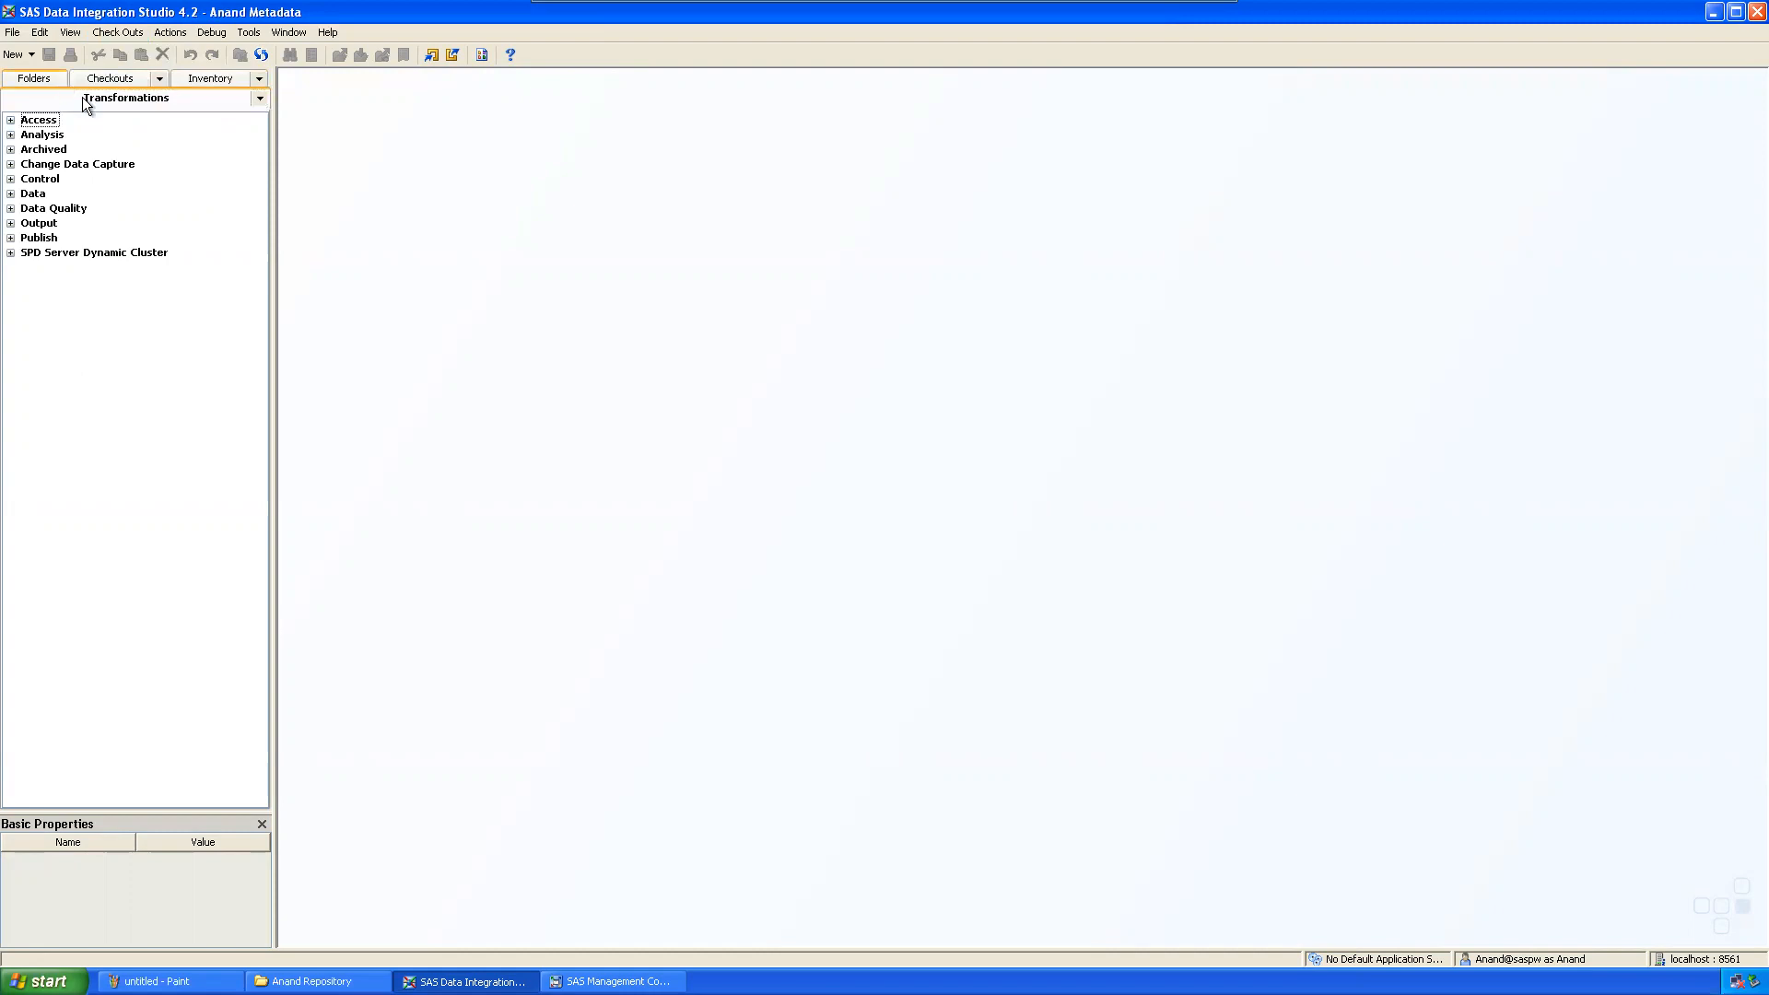
click(158, 80)
click(109, 79)
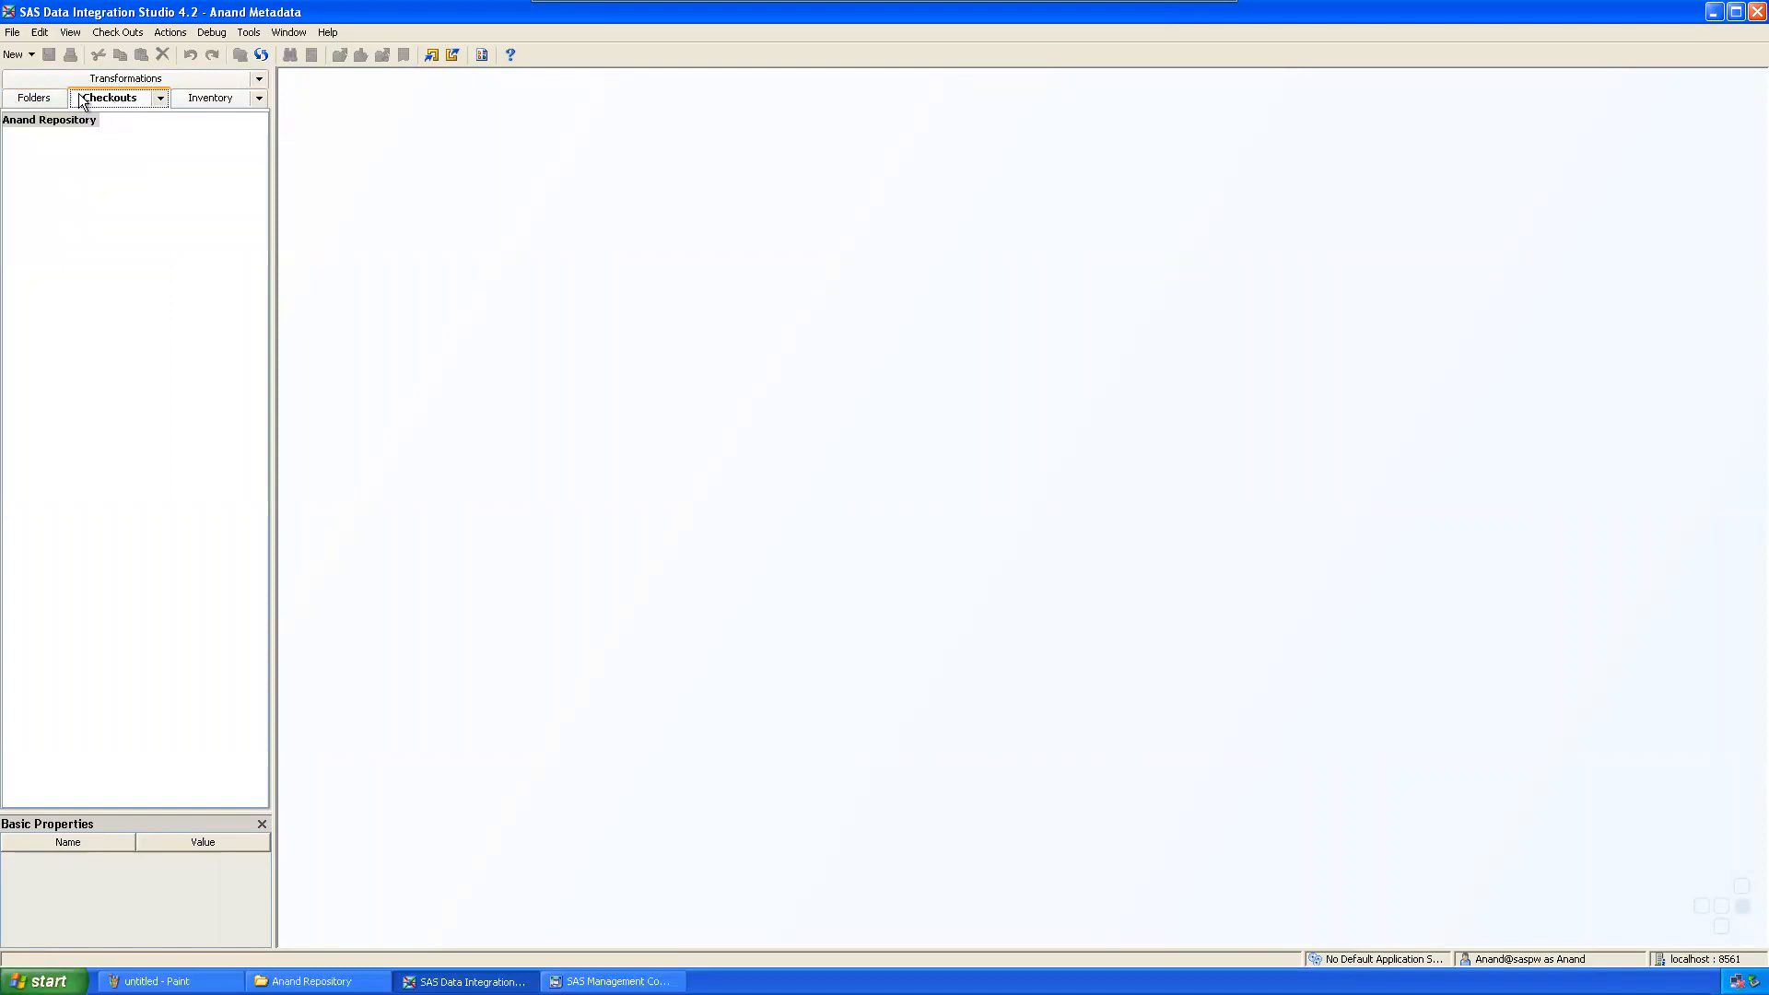
click(34, 97)
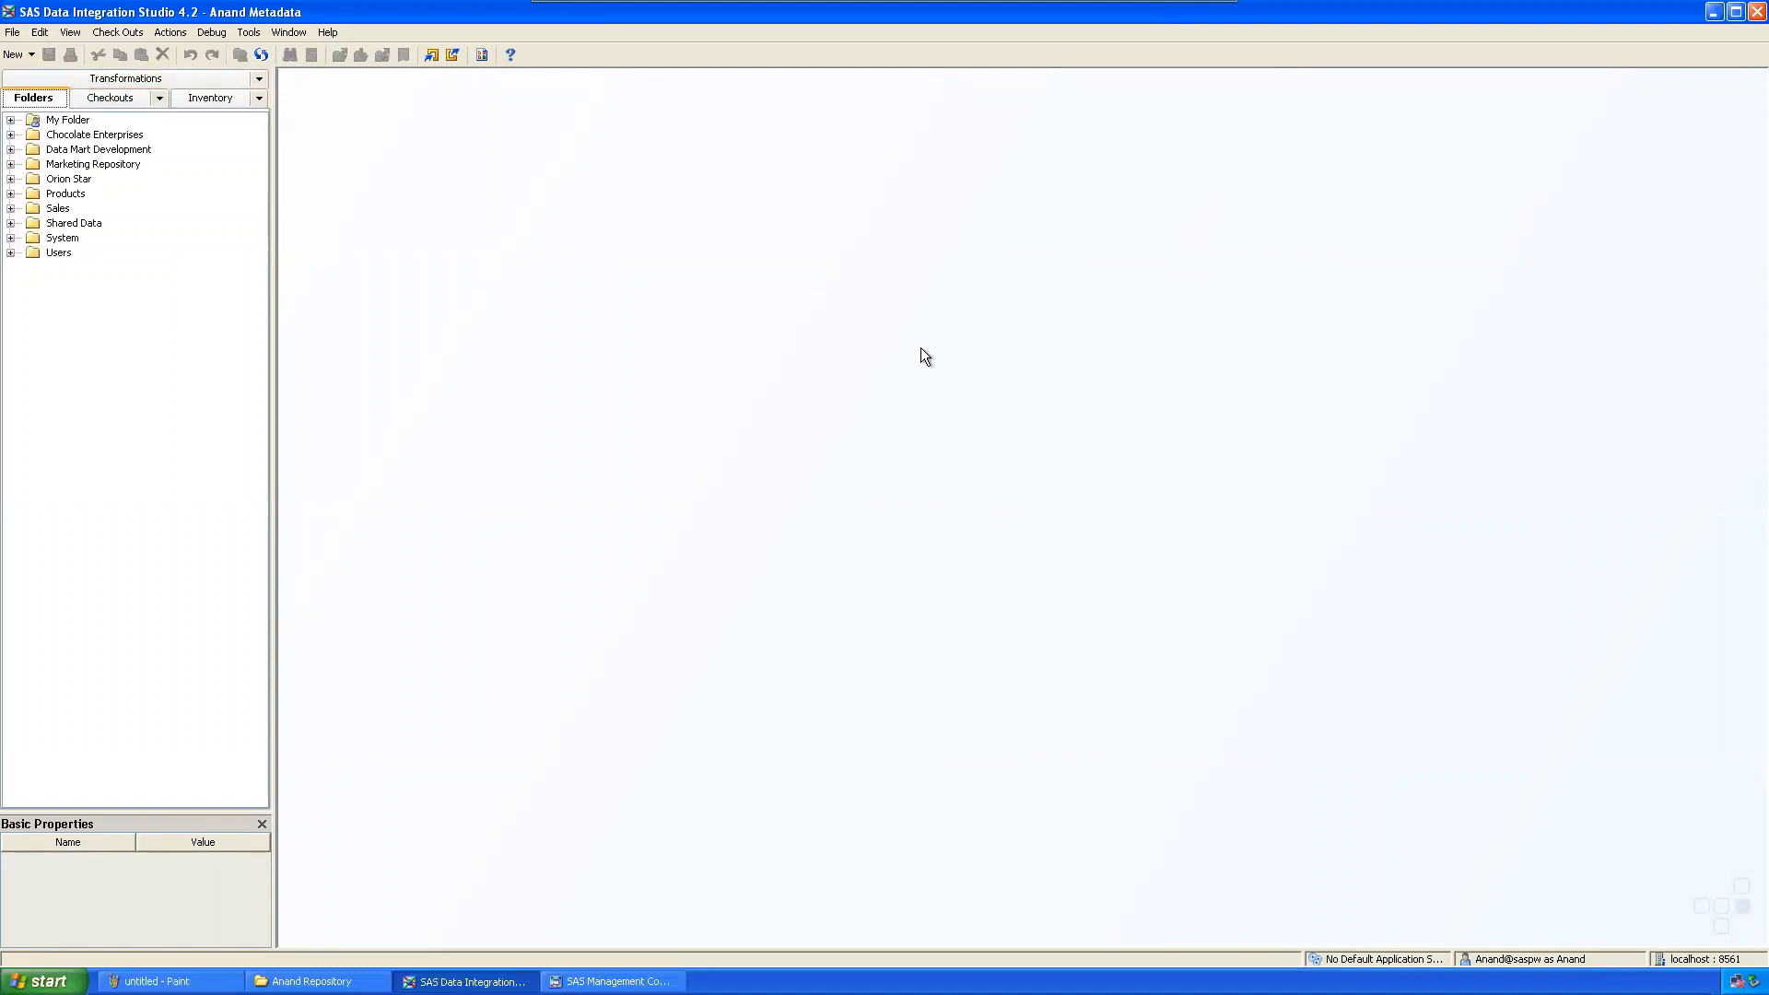
click(12, 32)
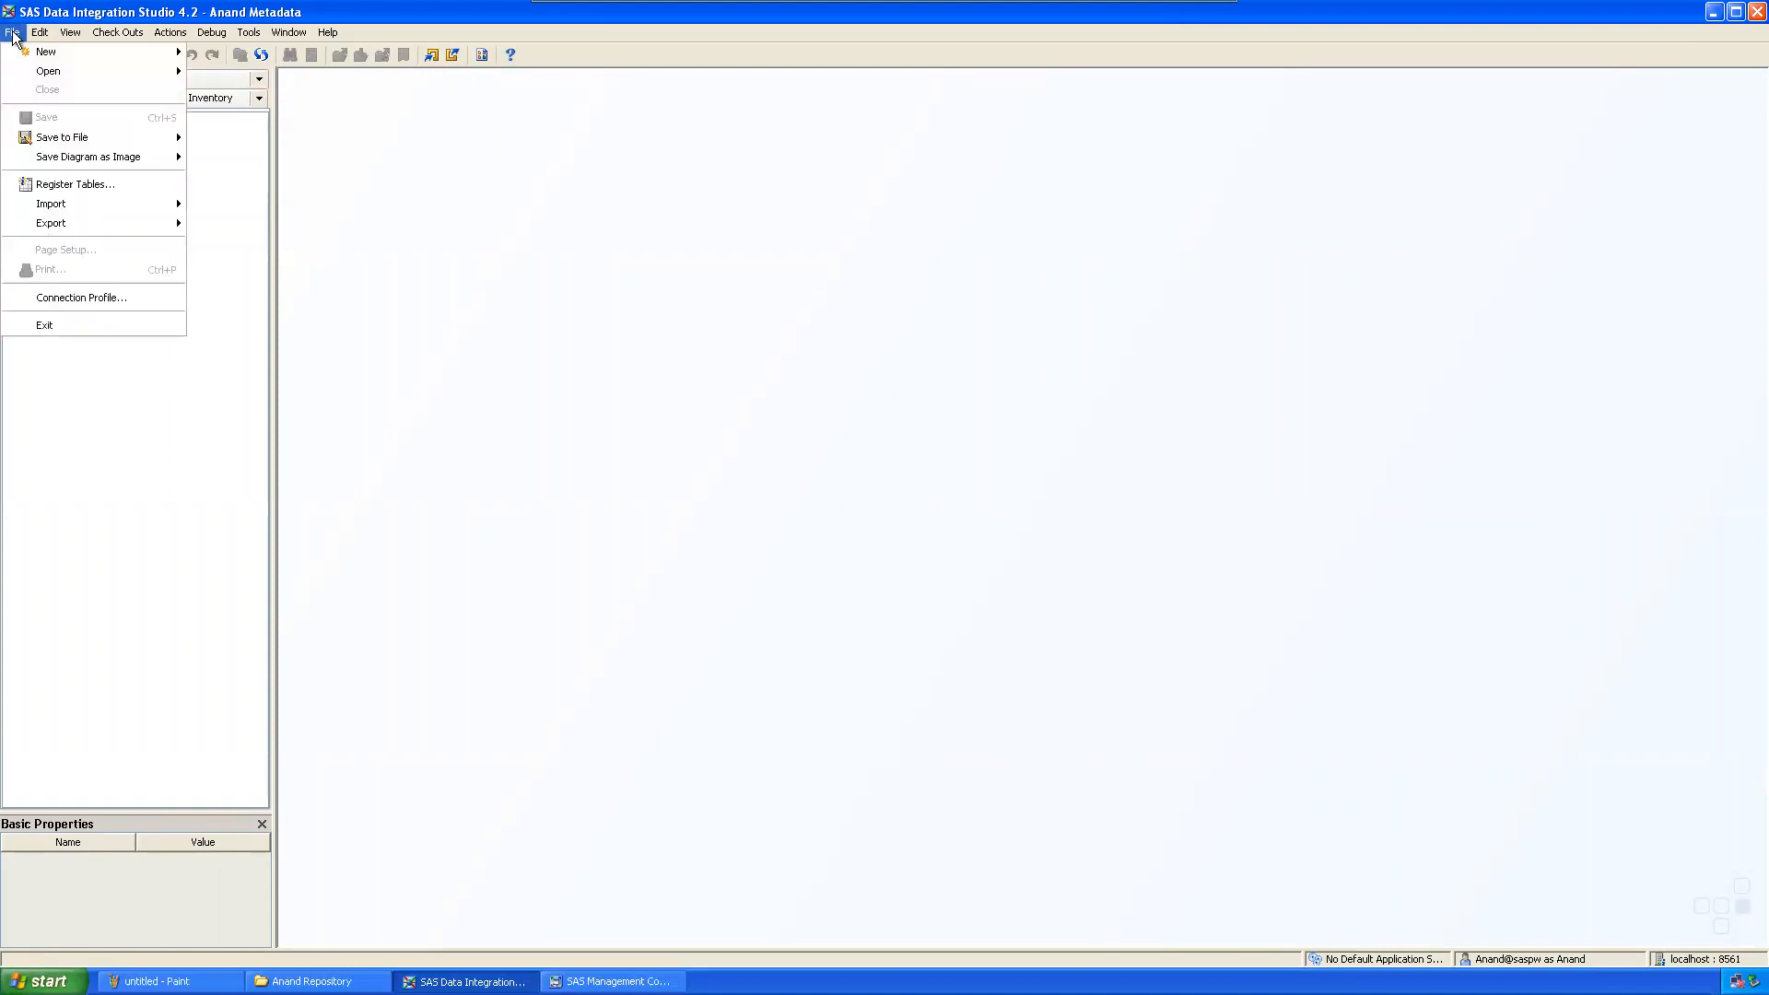
Step: Disconnect and create a profile named for the EG user's metadata, with machine localhost
click(98, 298)
click(862, 519)
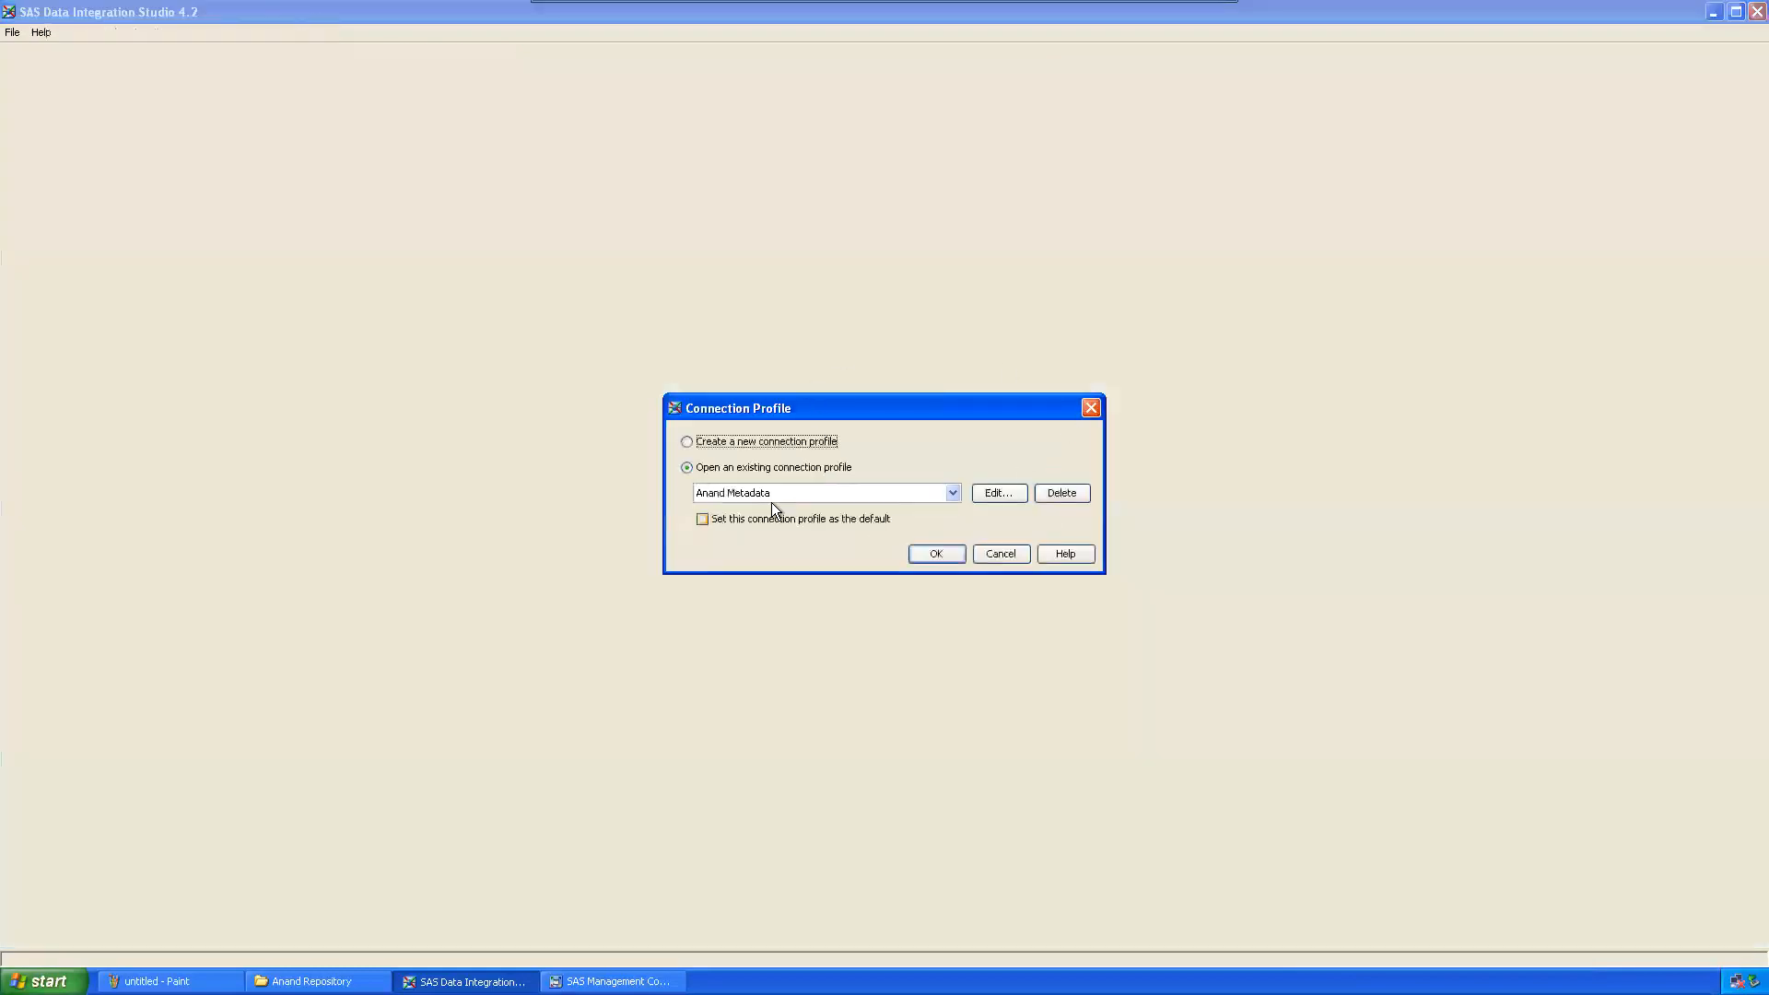
click(764, 442)
click(929, 554)
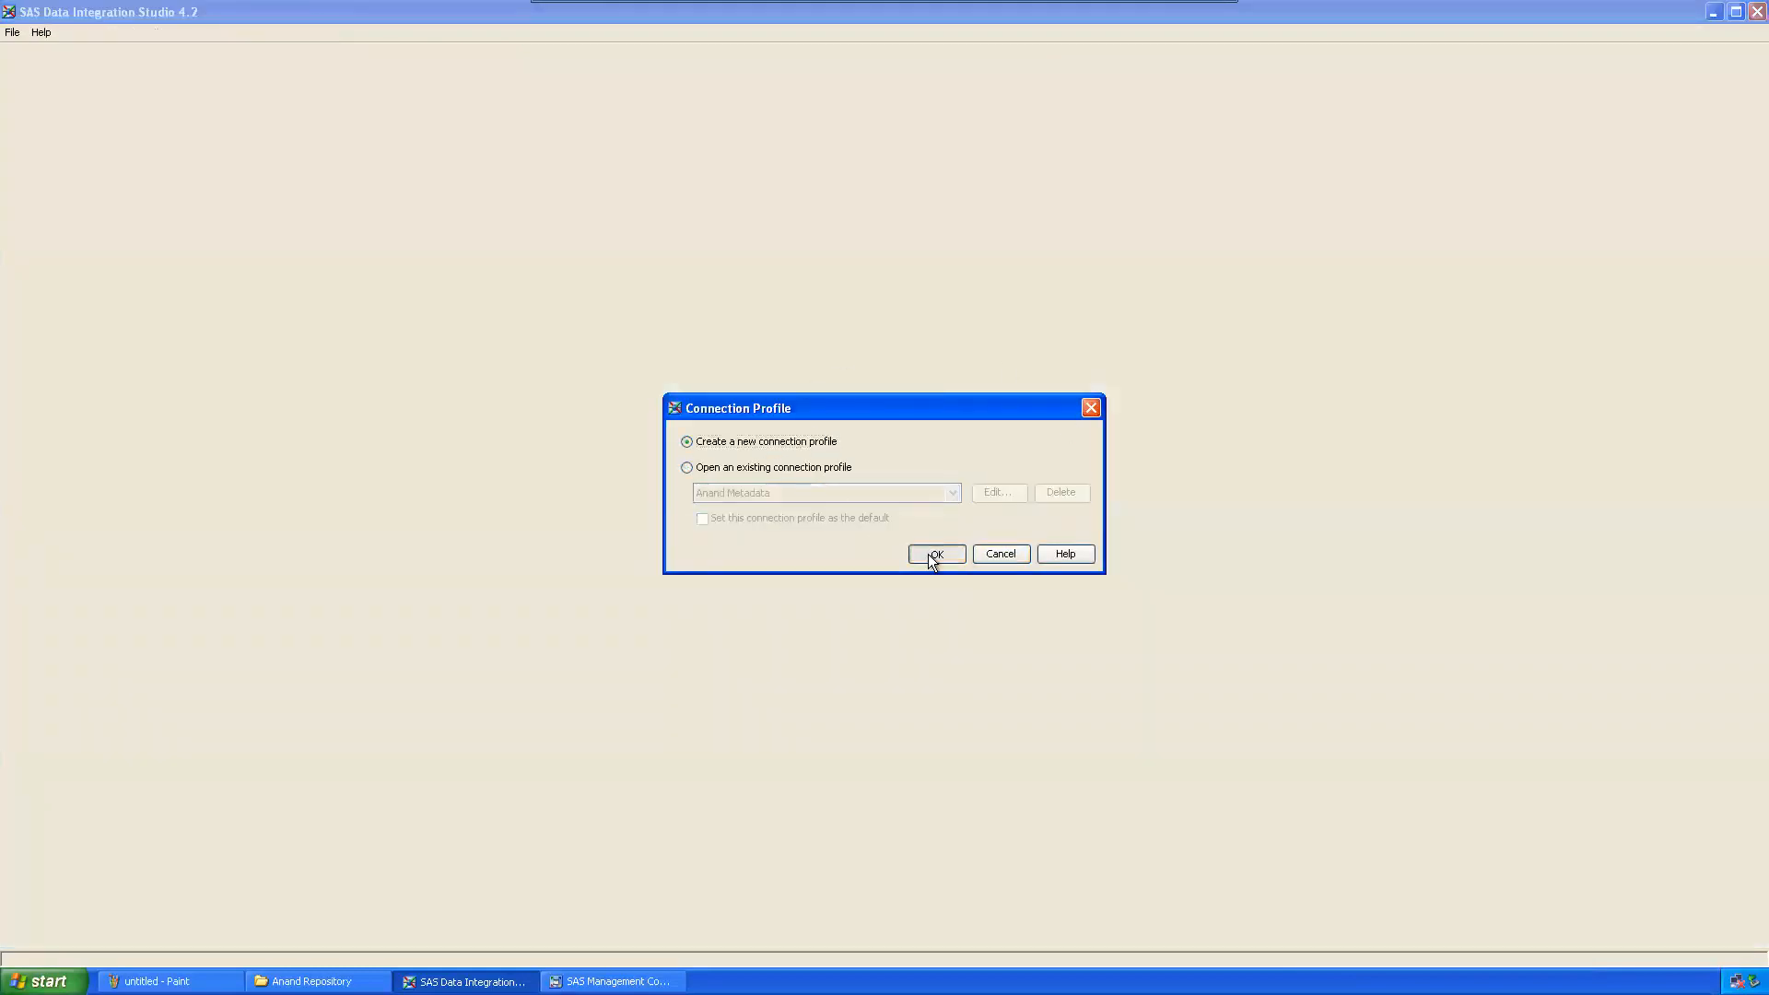
click(922, 698)
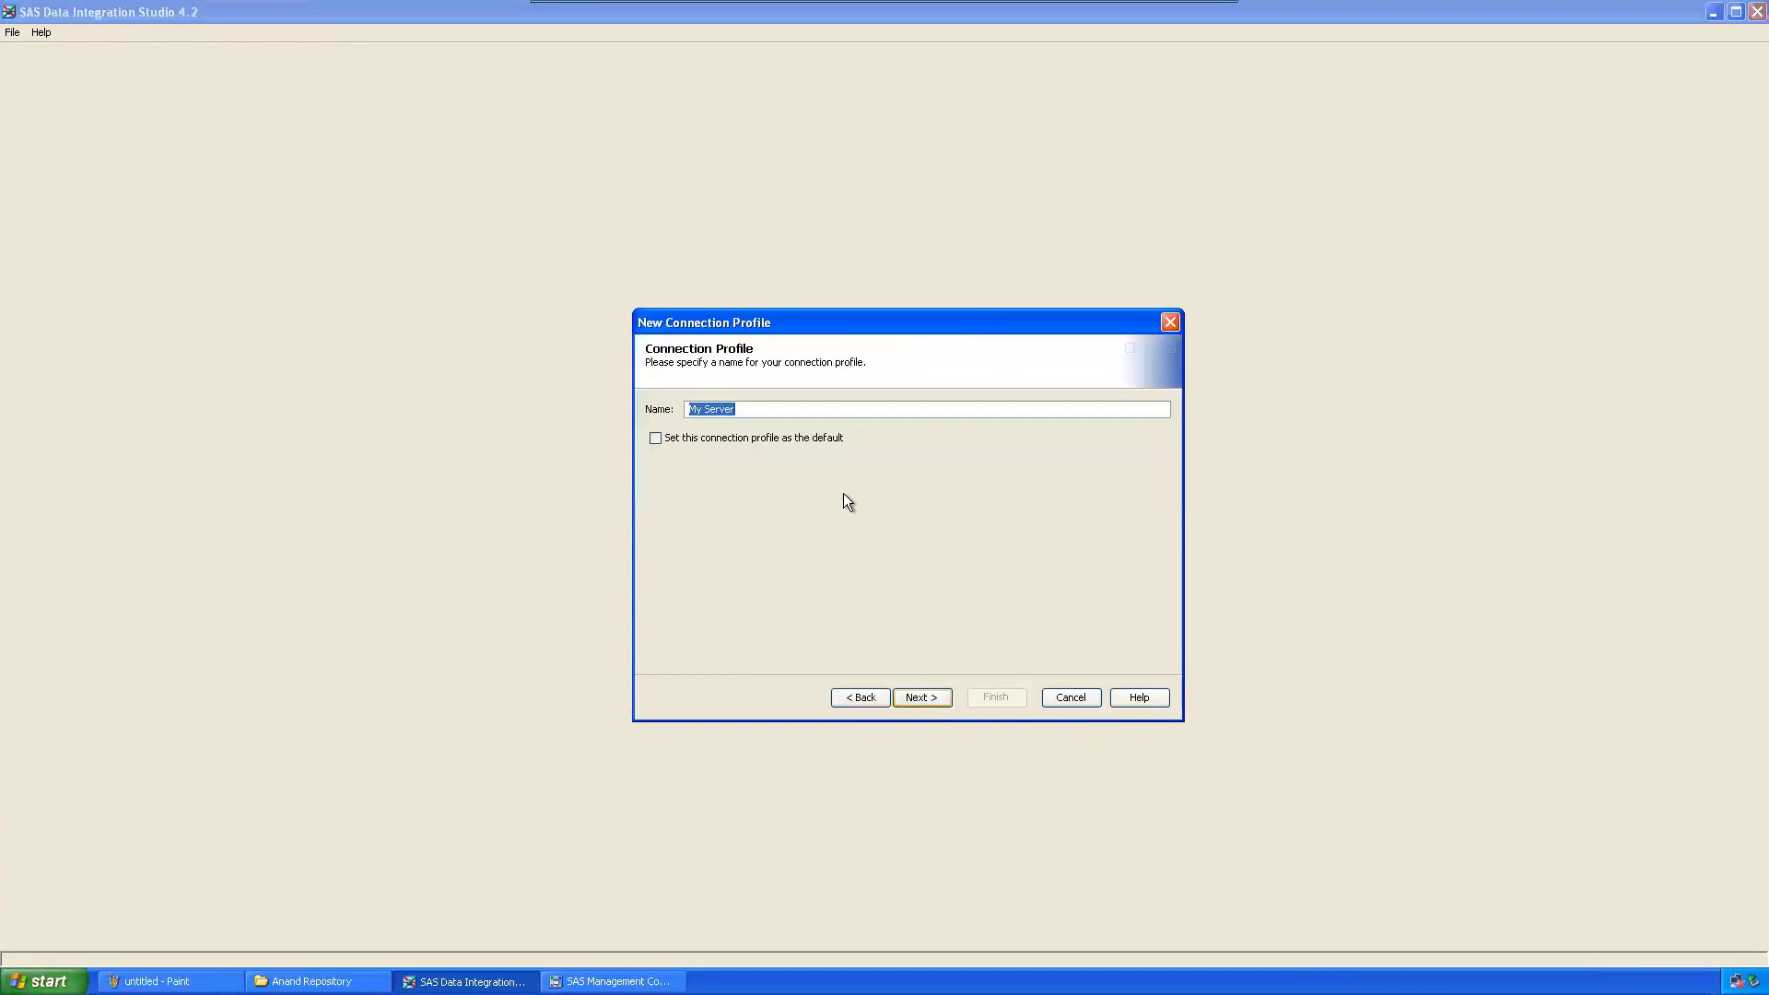
text(Hameed Metadaa)
key(BackSpace)
text(ta)
click(924, 698)
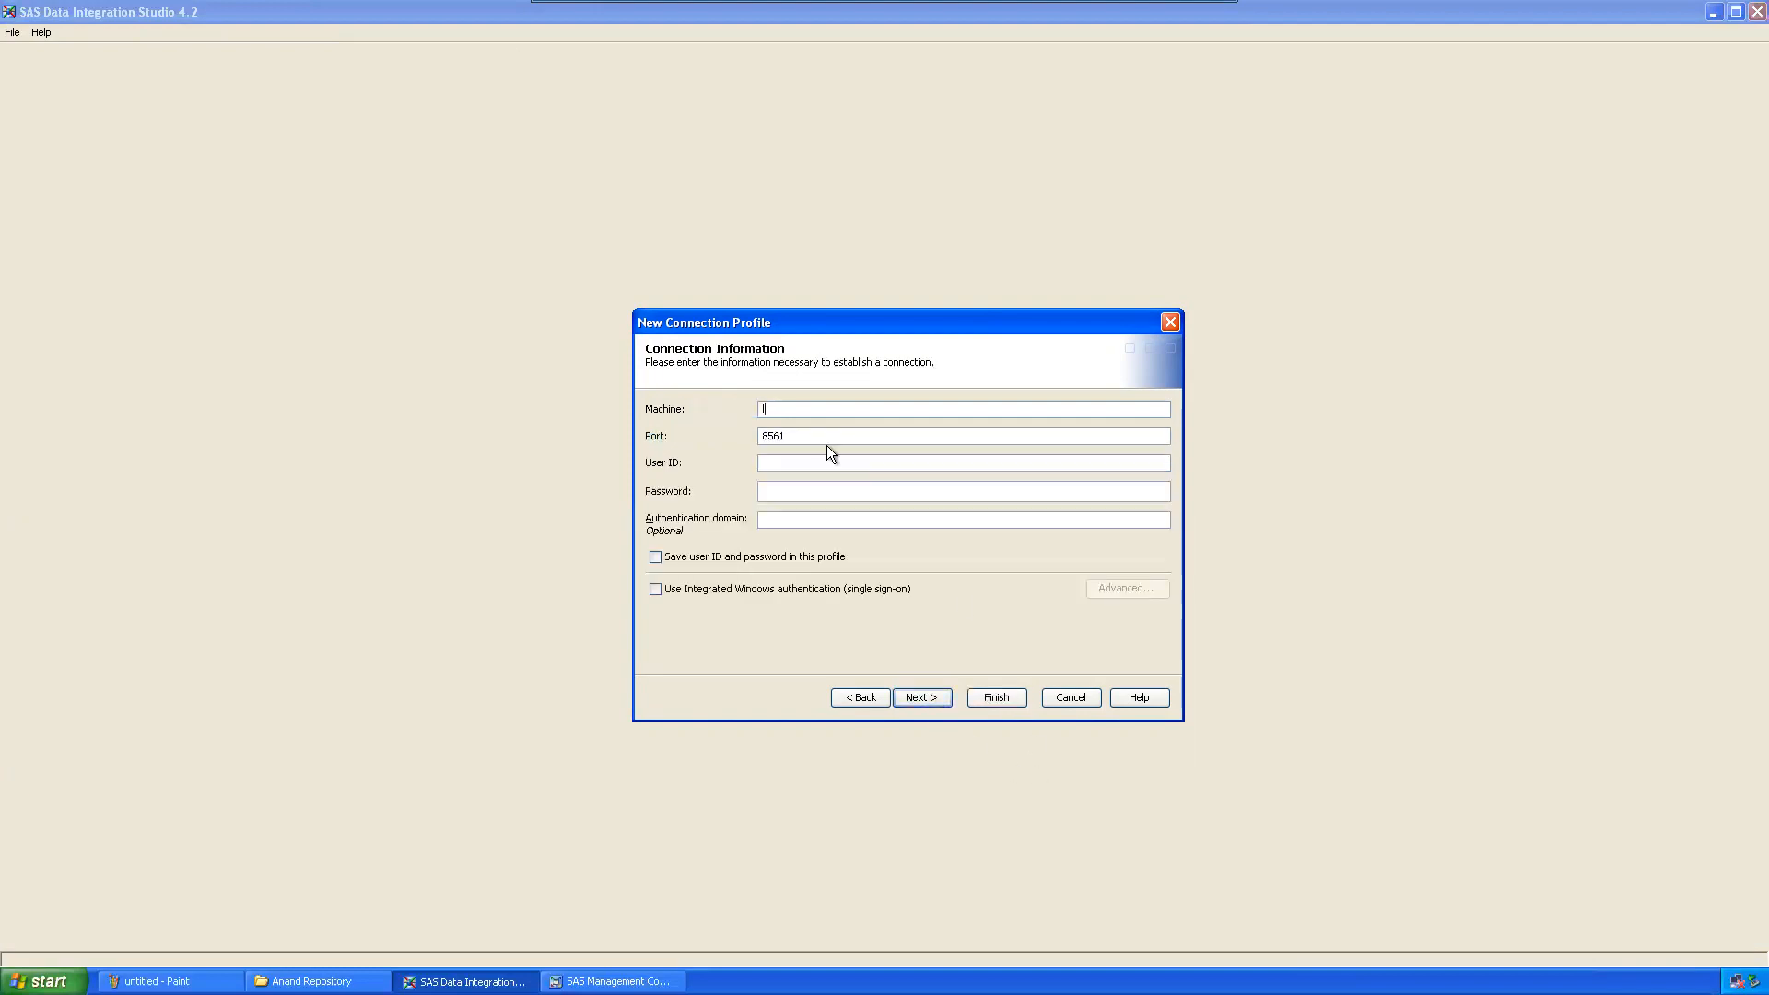
text(localhost)
key(Tab)
key(Tab)
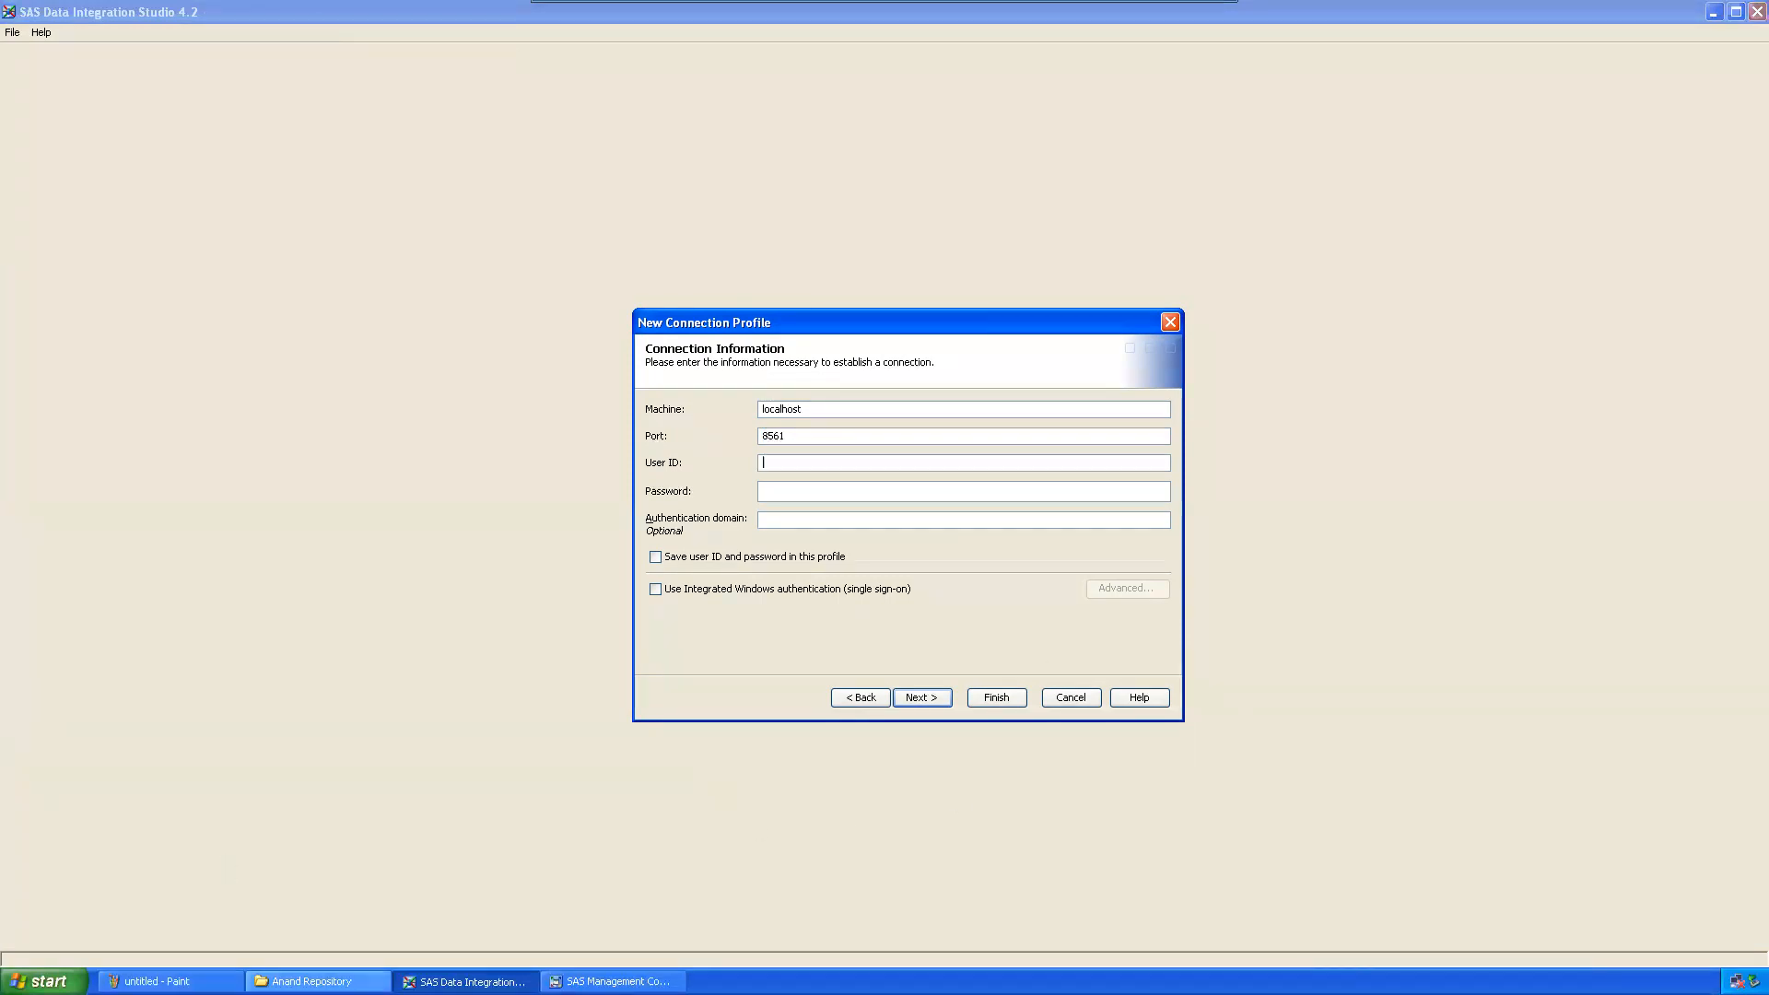
Step: Open the EG User's properties and view its login accounts
click(613, 982)
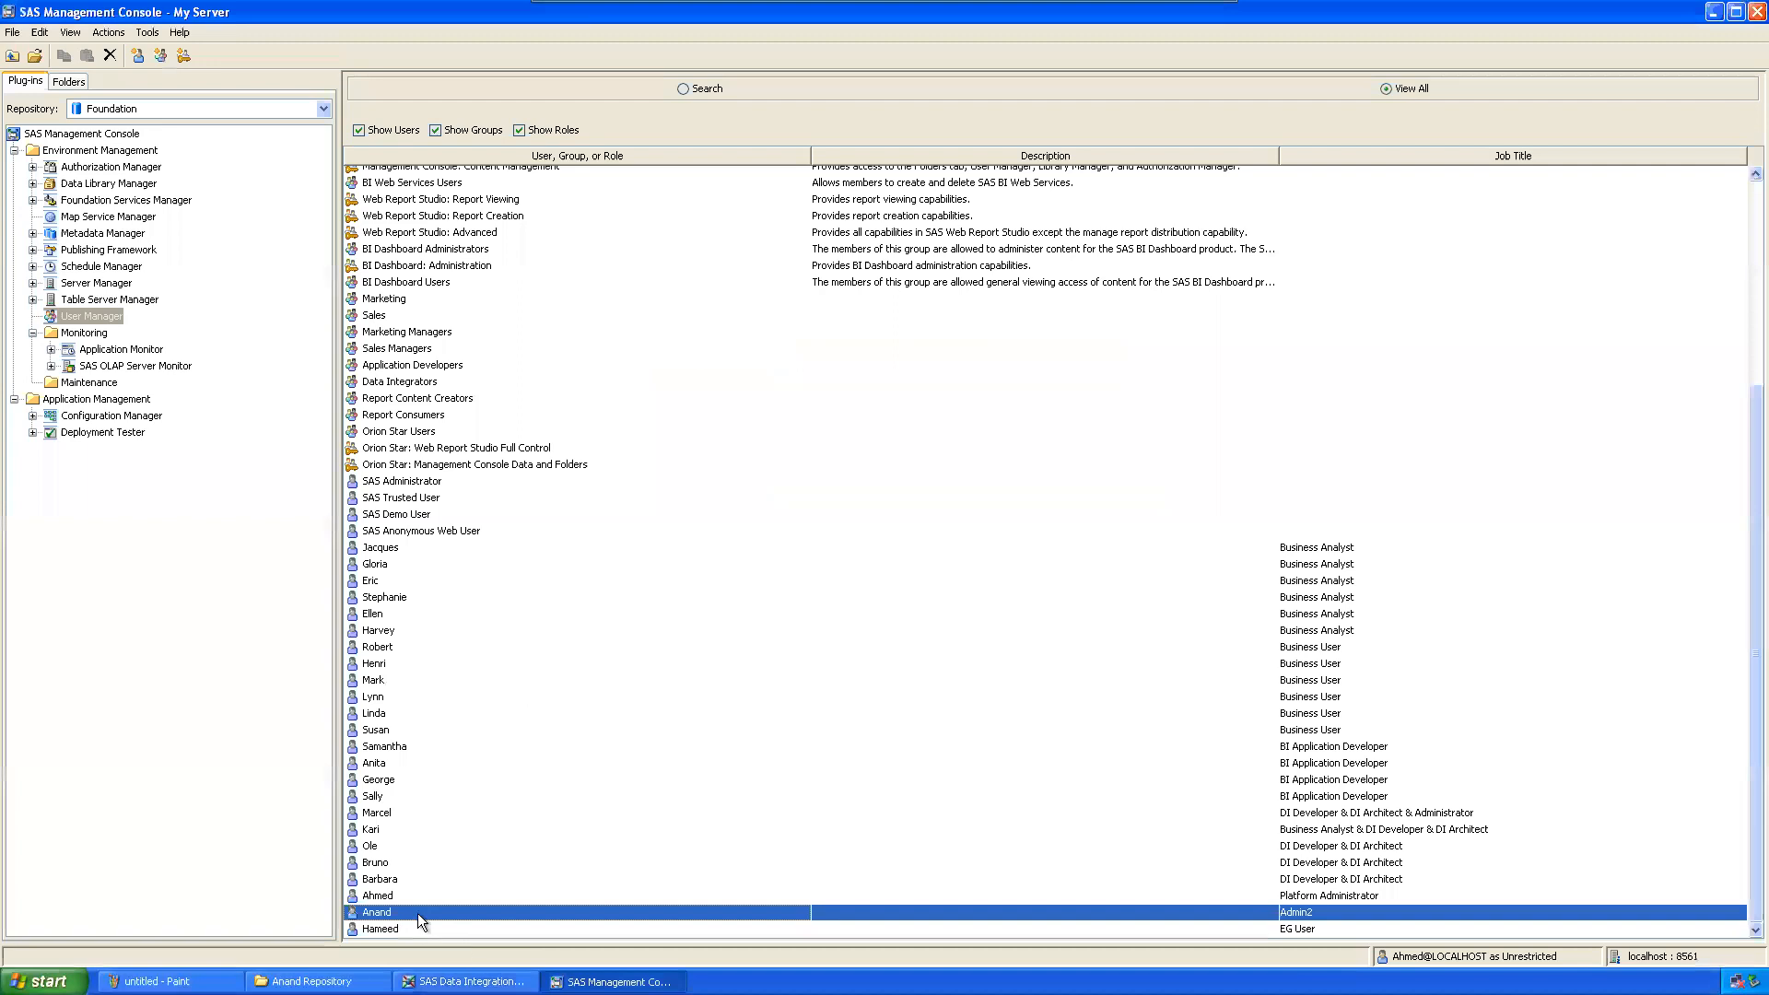
click(390, 931)
right_click(390, 927)
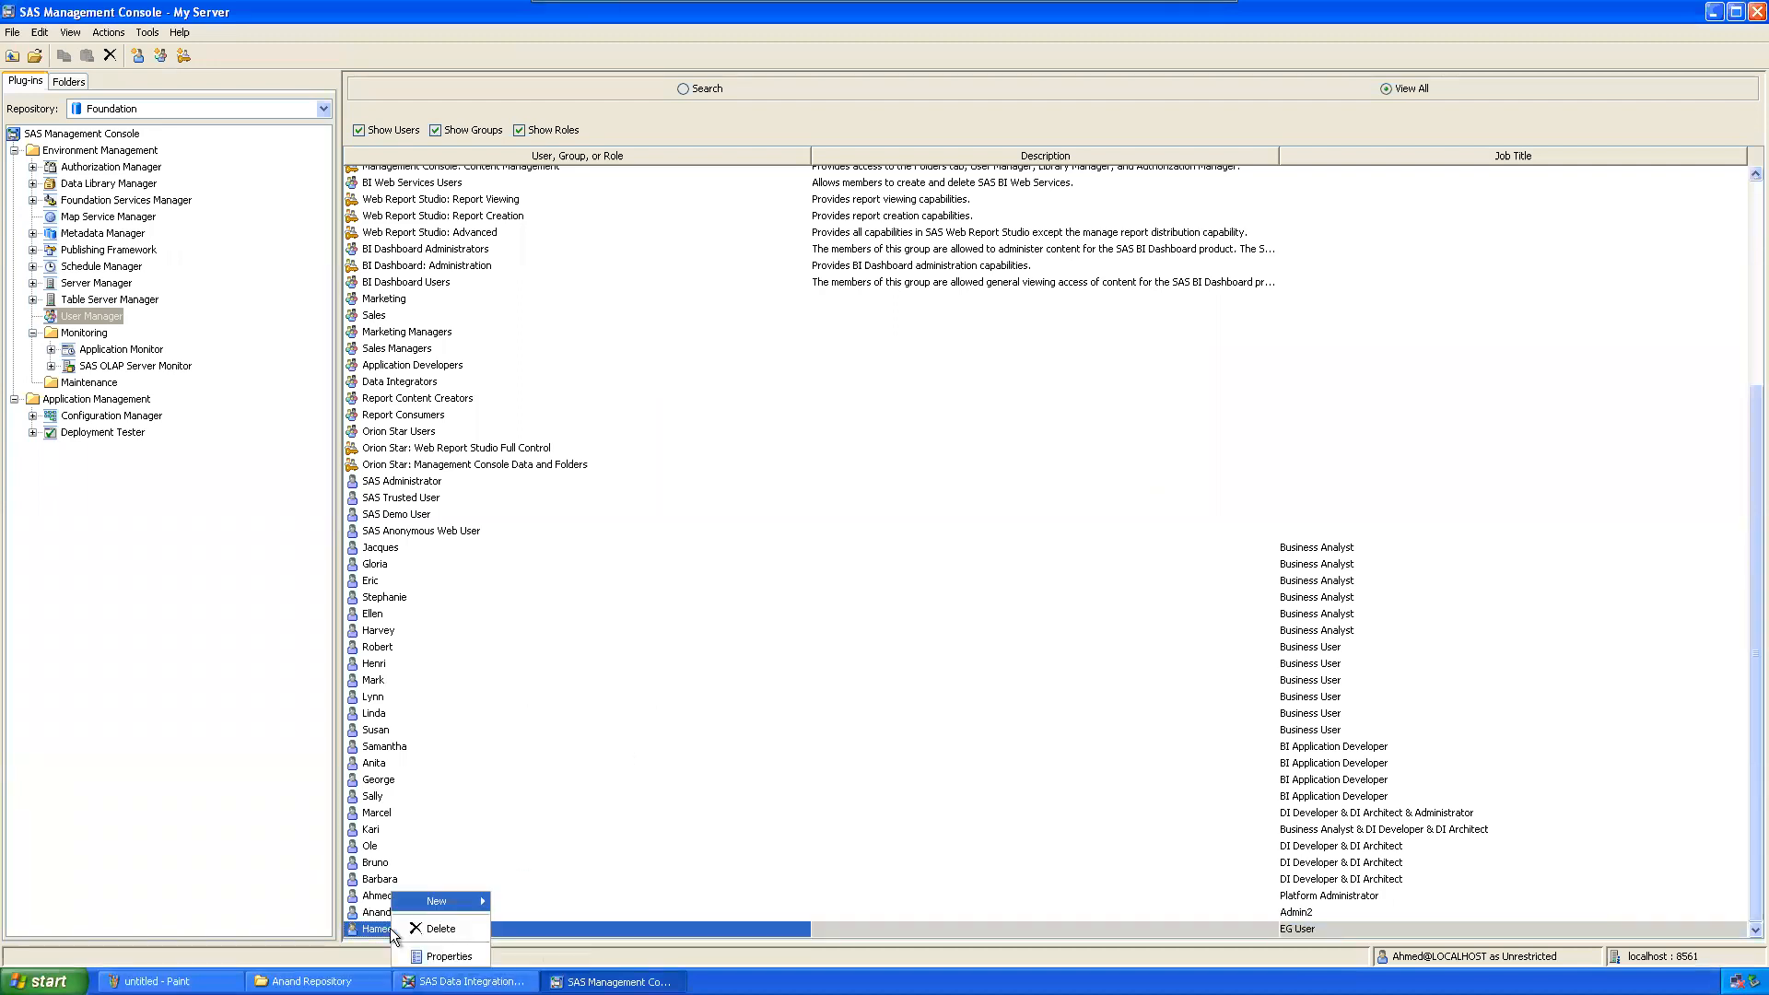
click(449, 956)
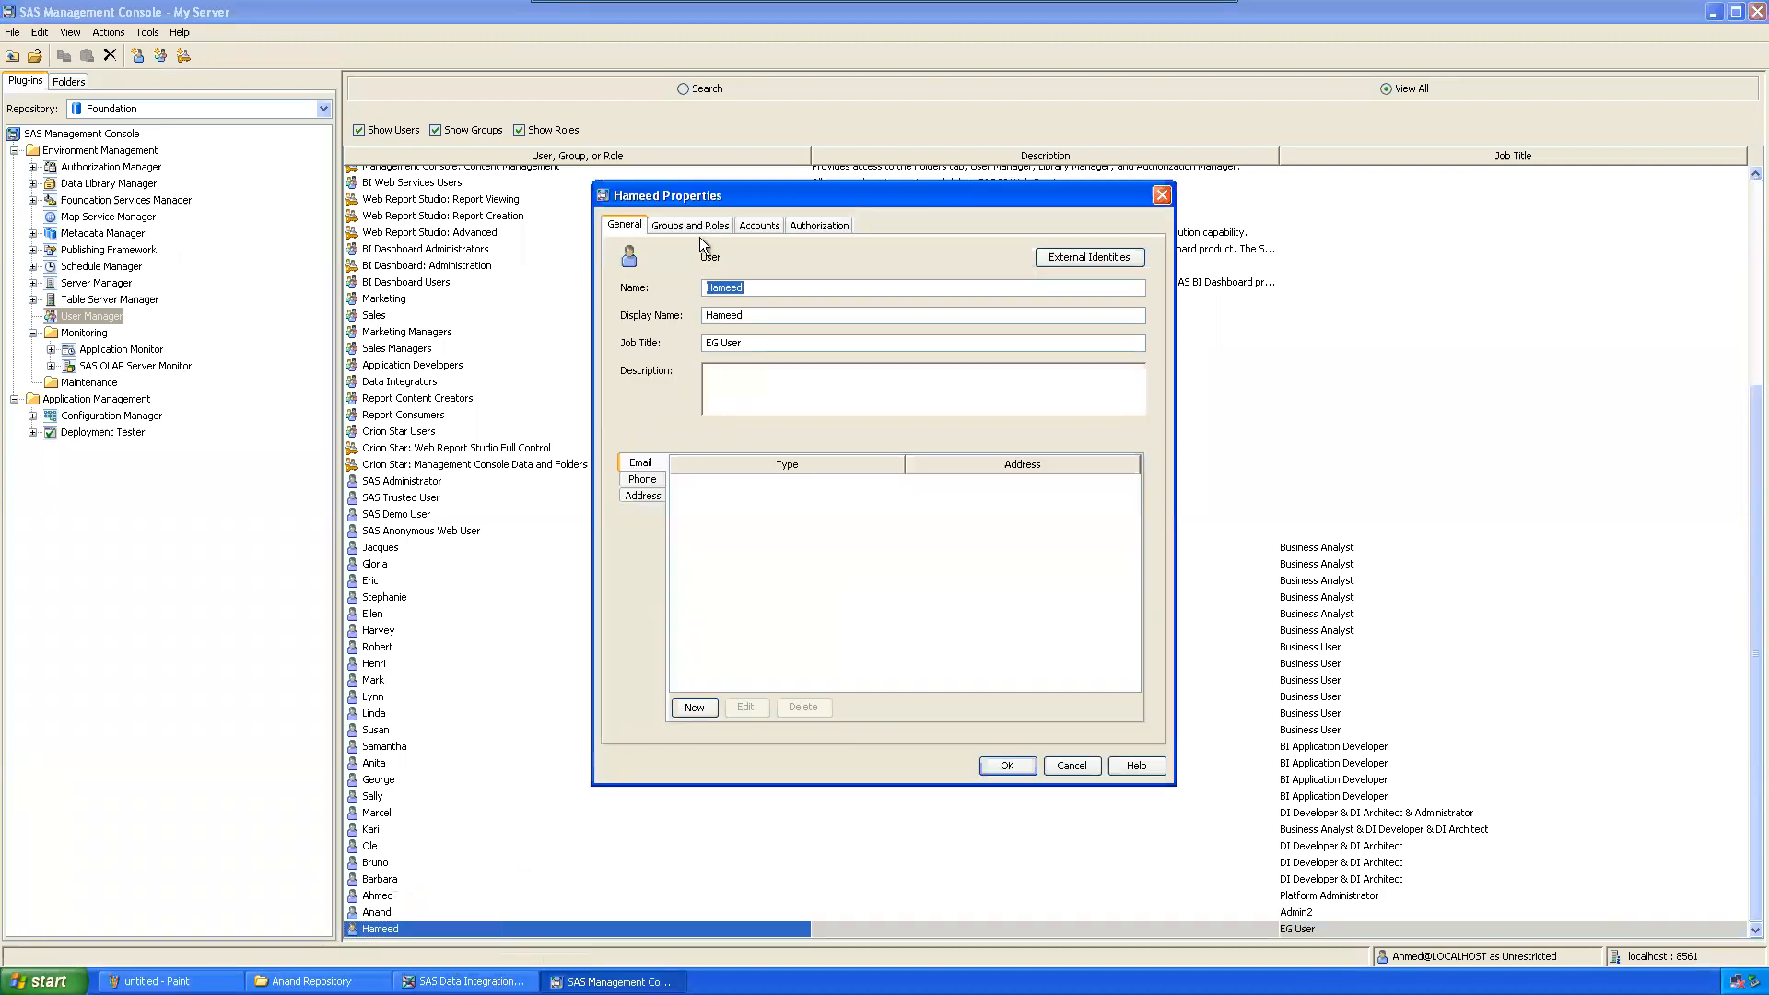
click(759, 225)
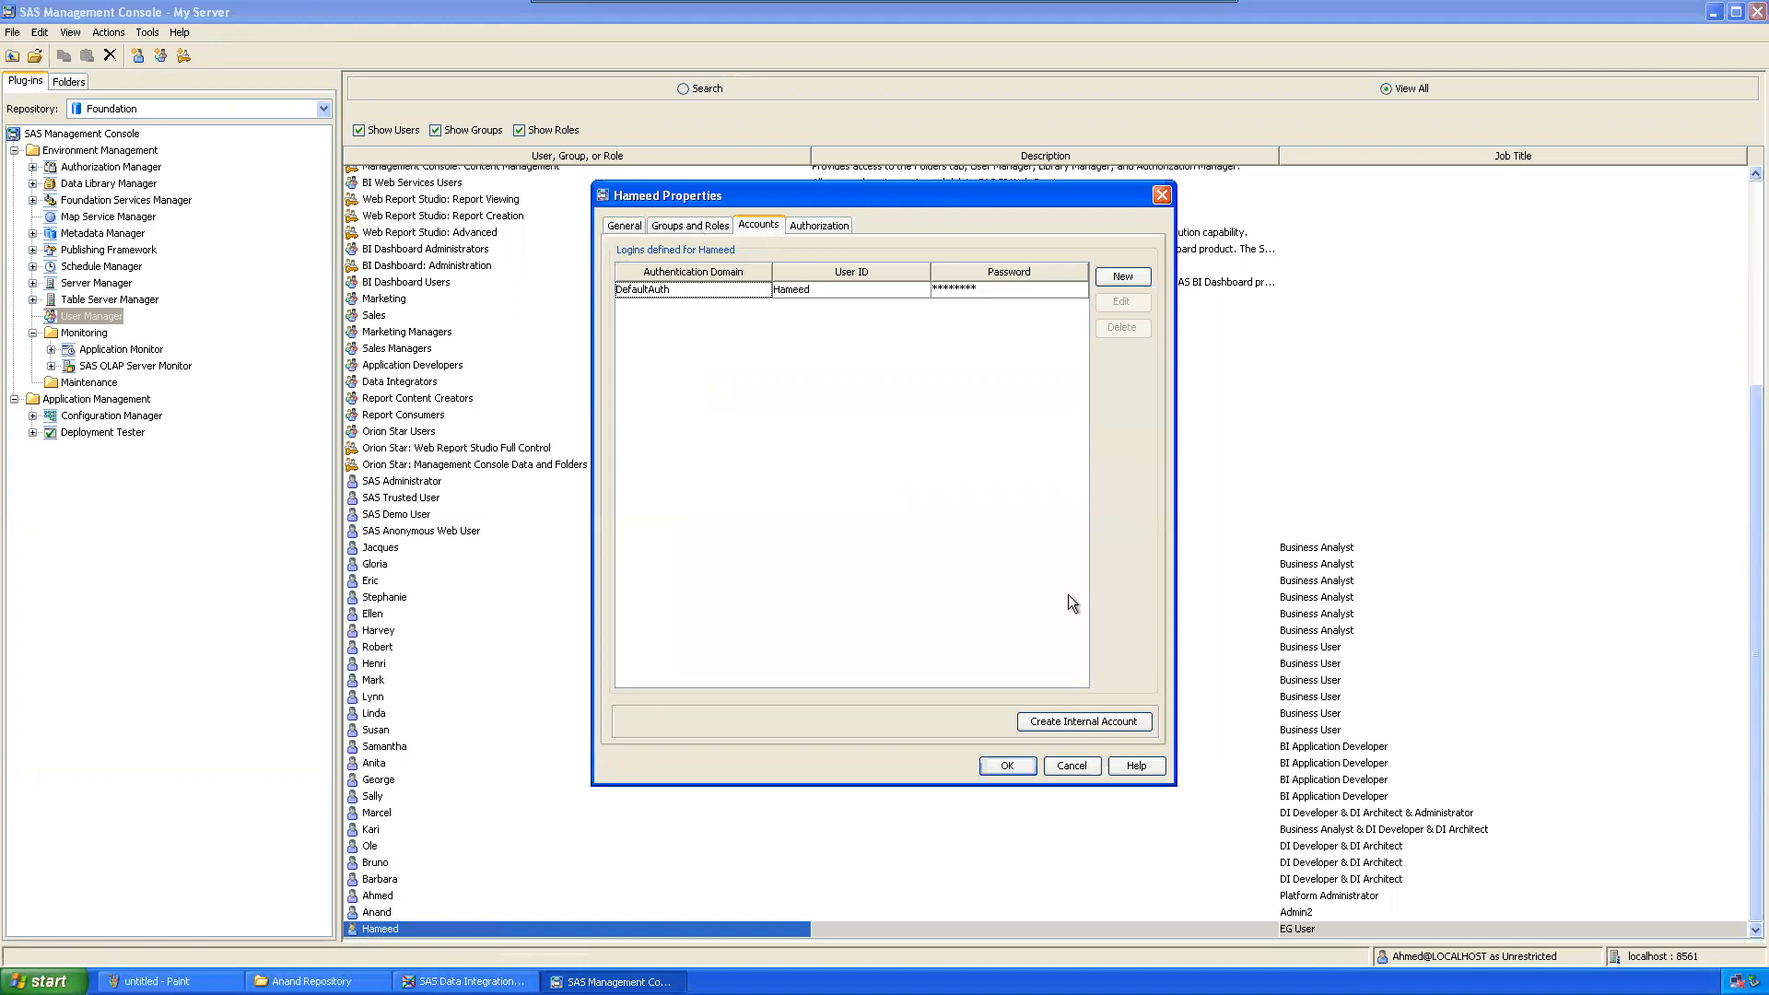
Step: Add an internal account with a password for the EG User, confirm, and close the console
click(1071, 719)
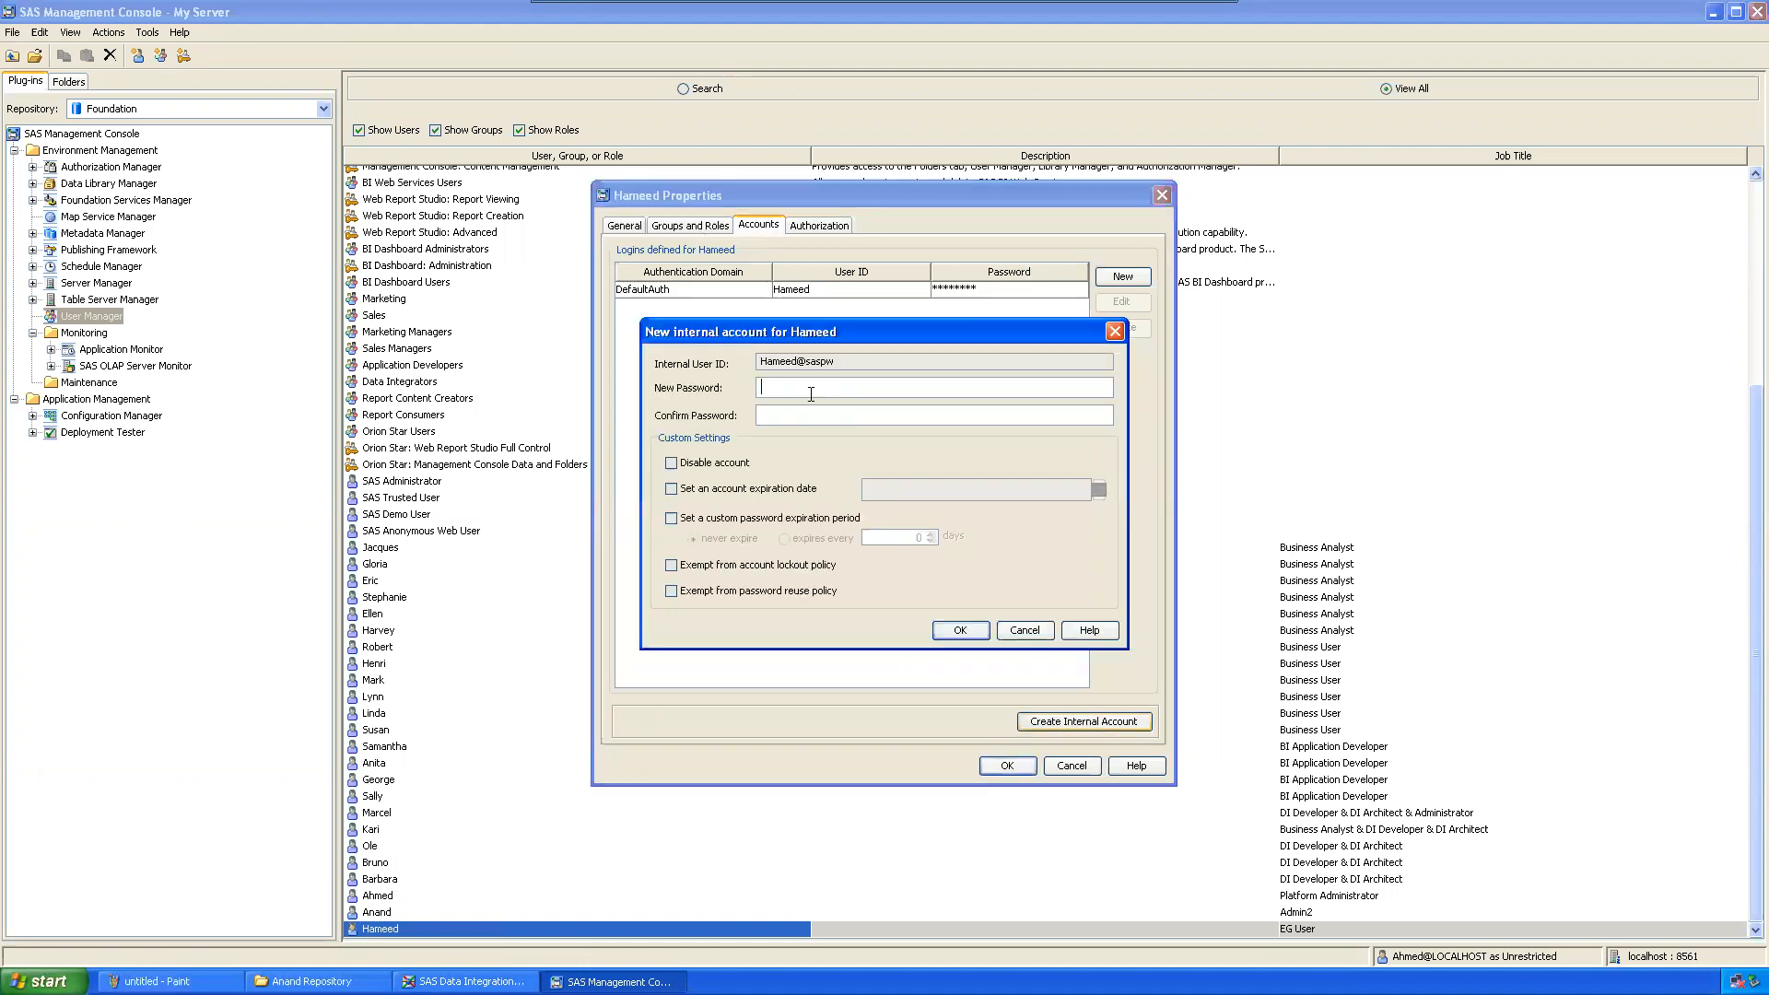
text(***********)
click(971, 632)
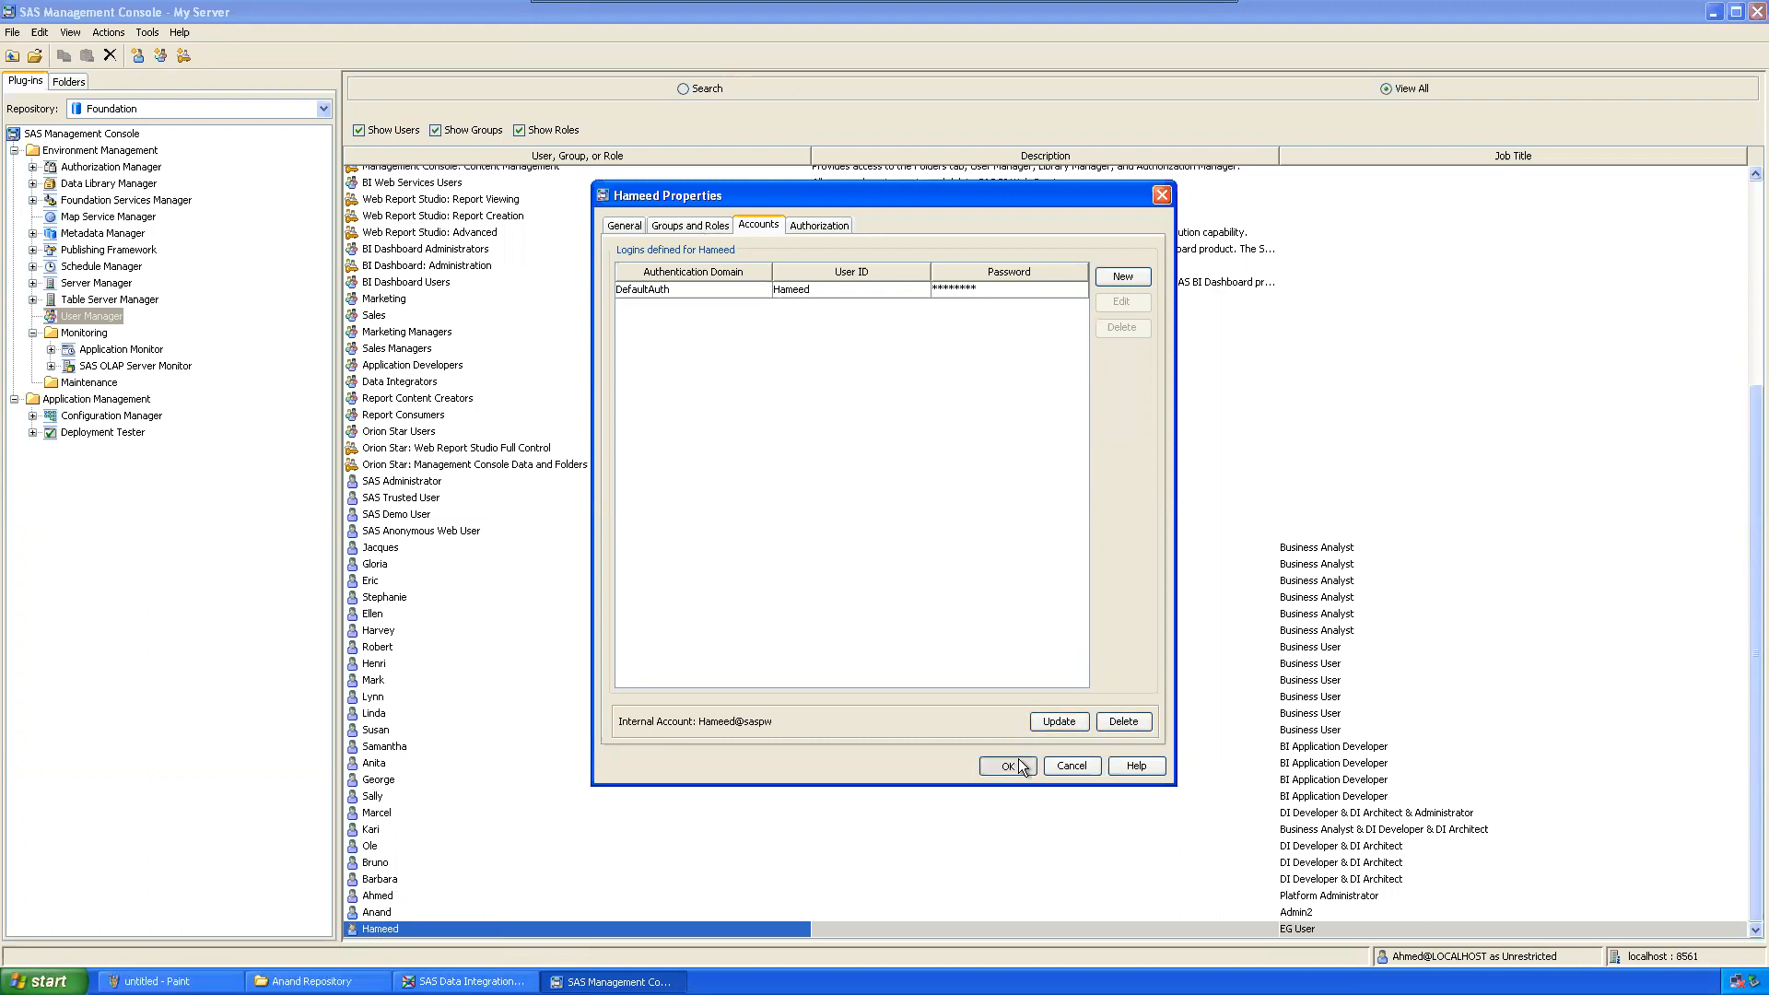
click(1008, 766)
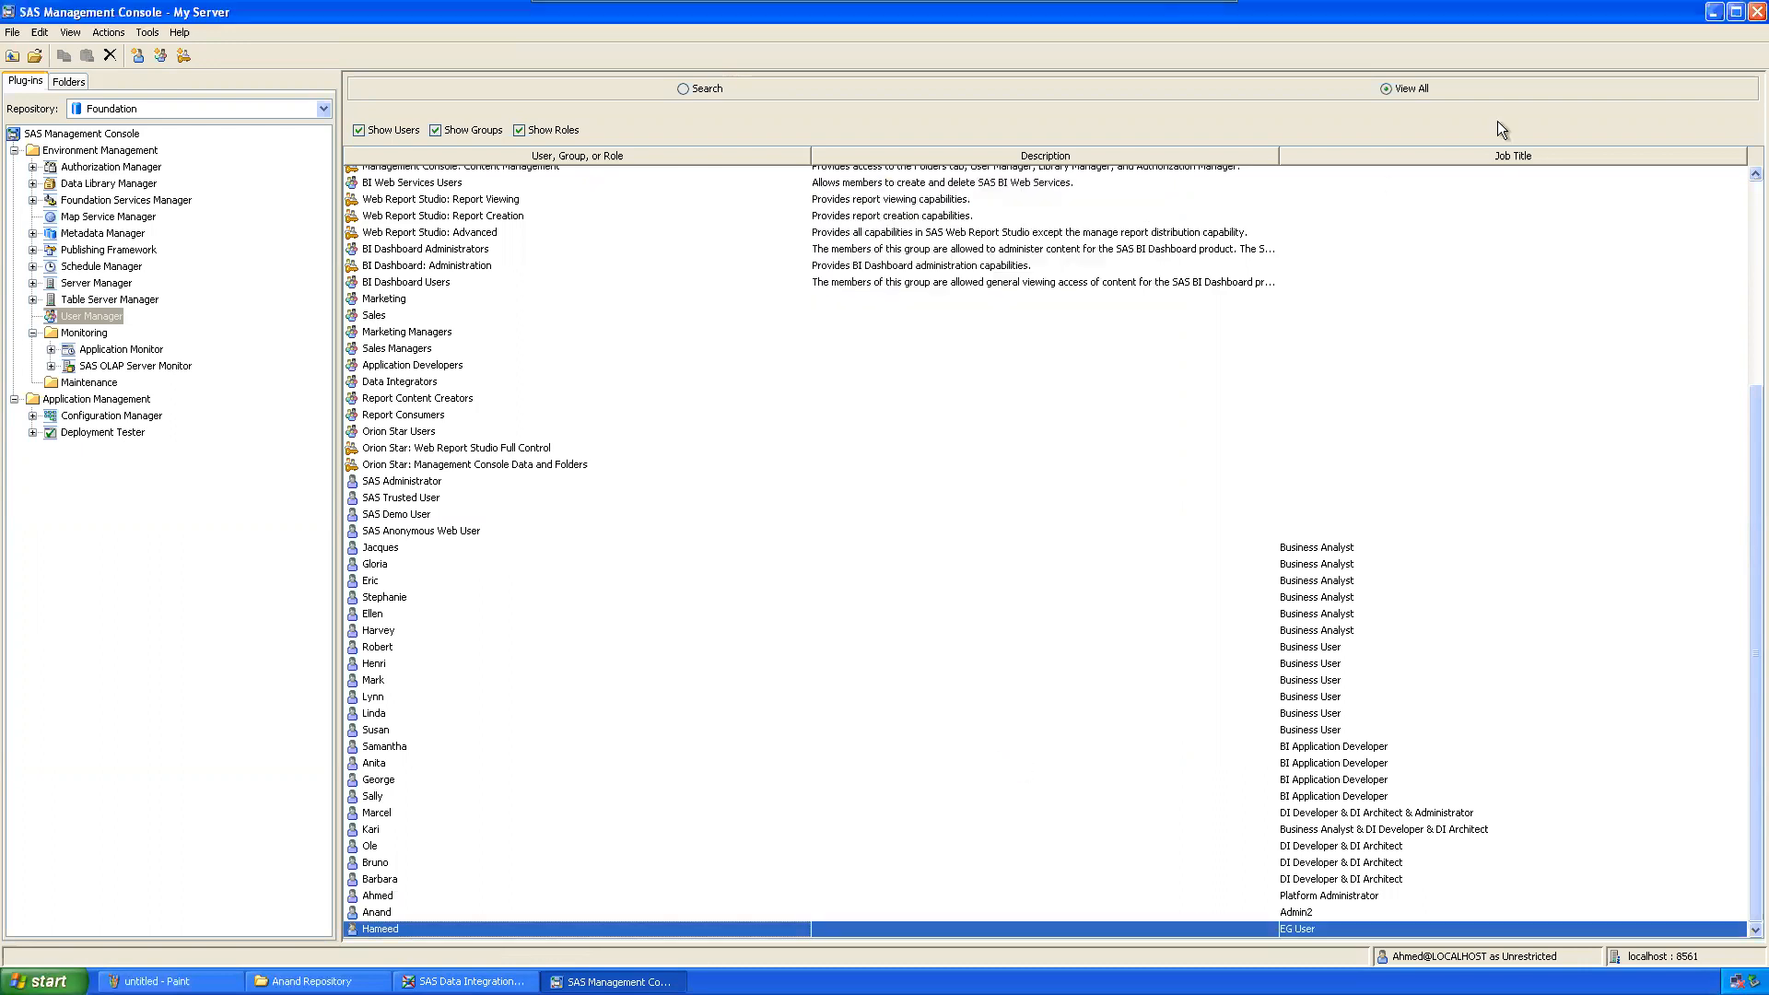
click(1757, 11)
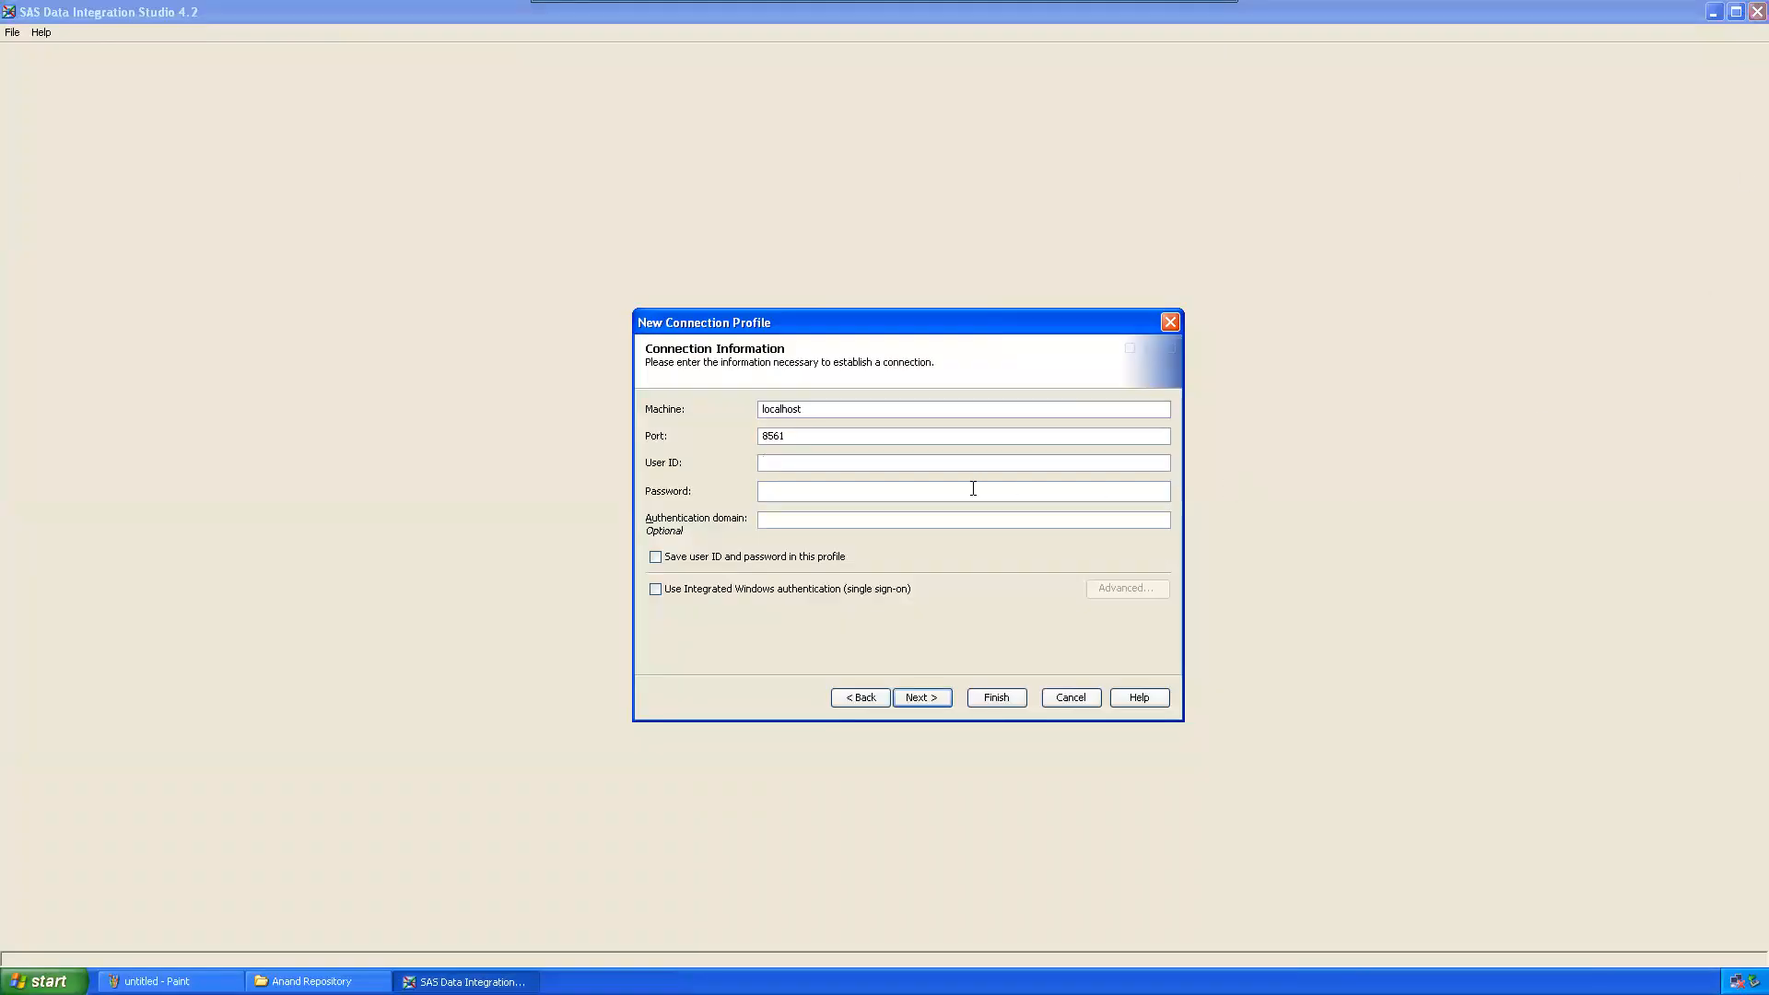
Step: Create a connection profile for Hameed@saspw with its password, connected to the user's project repository
text(Hameed@saspw)
click(973, 488)
text(******)
click(932, 696)
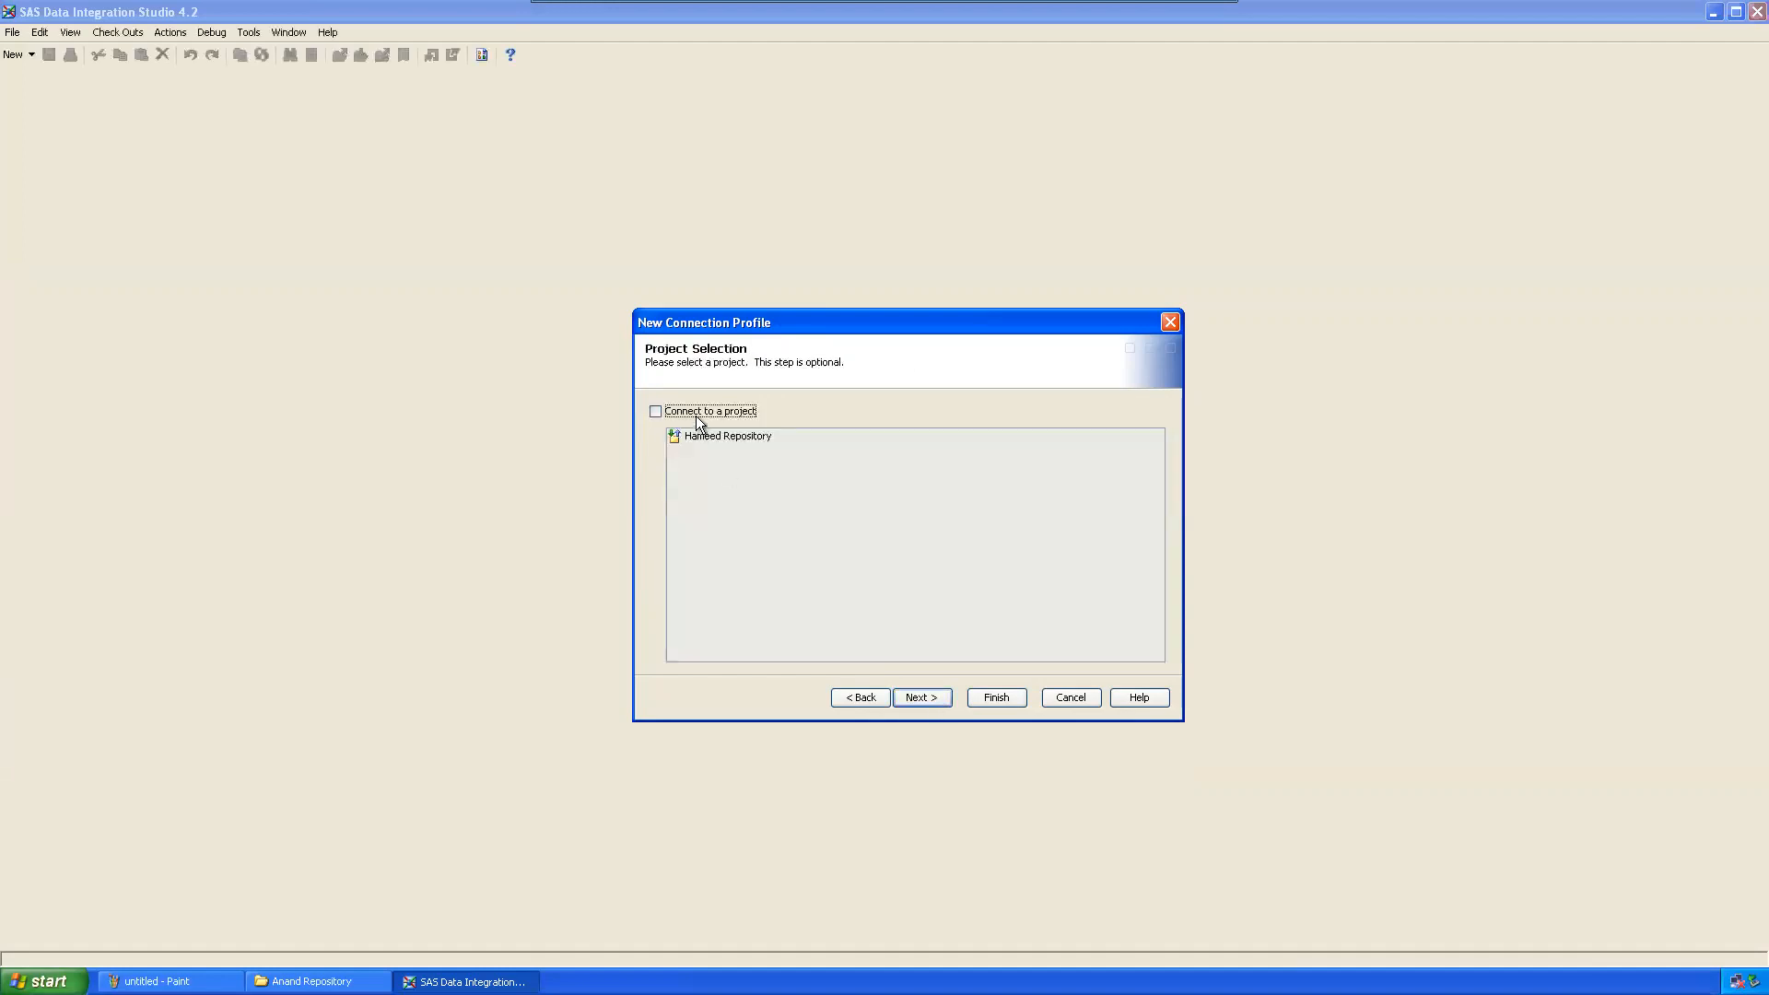
click(697, 414)
click(922, 698)
click(978, 701)
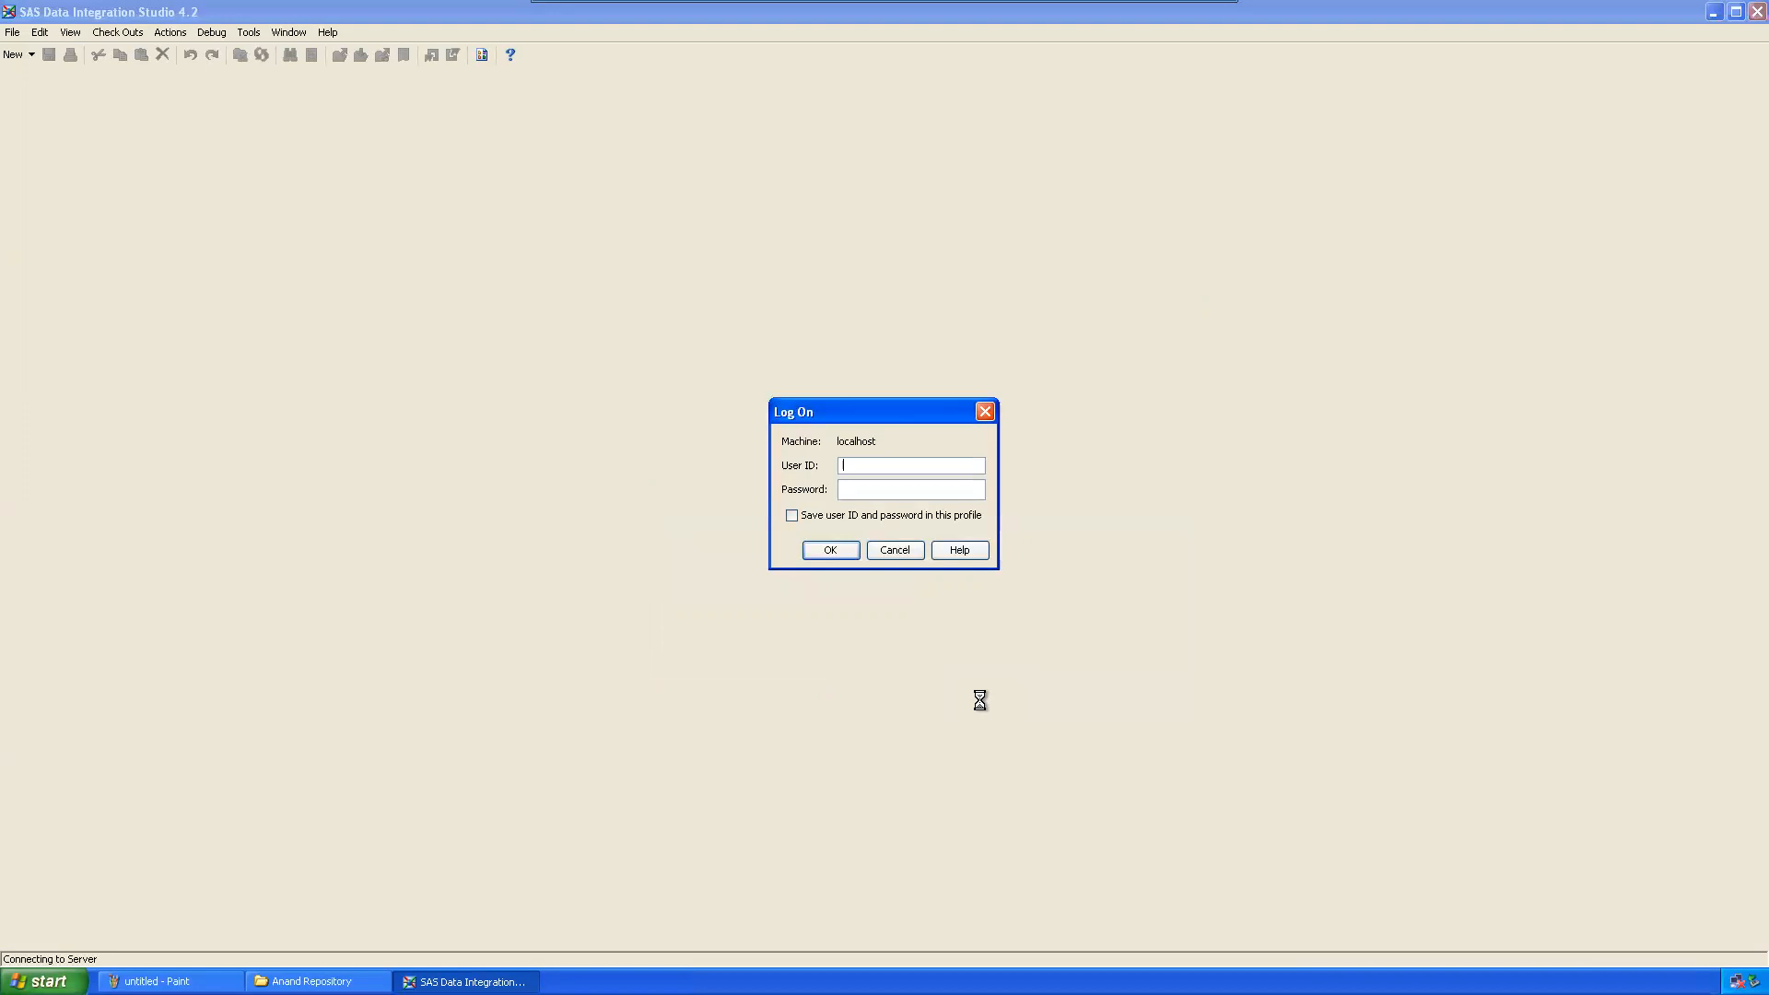
Step: Log on as Hameed@saspw, show the Checkouts view, and minimize Data Integration Studio
text(Hameed@saspw)
click(843, 545)
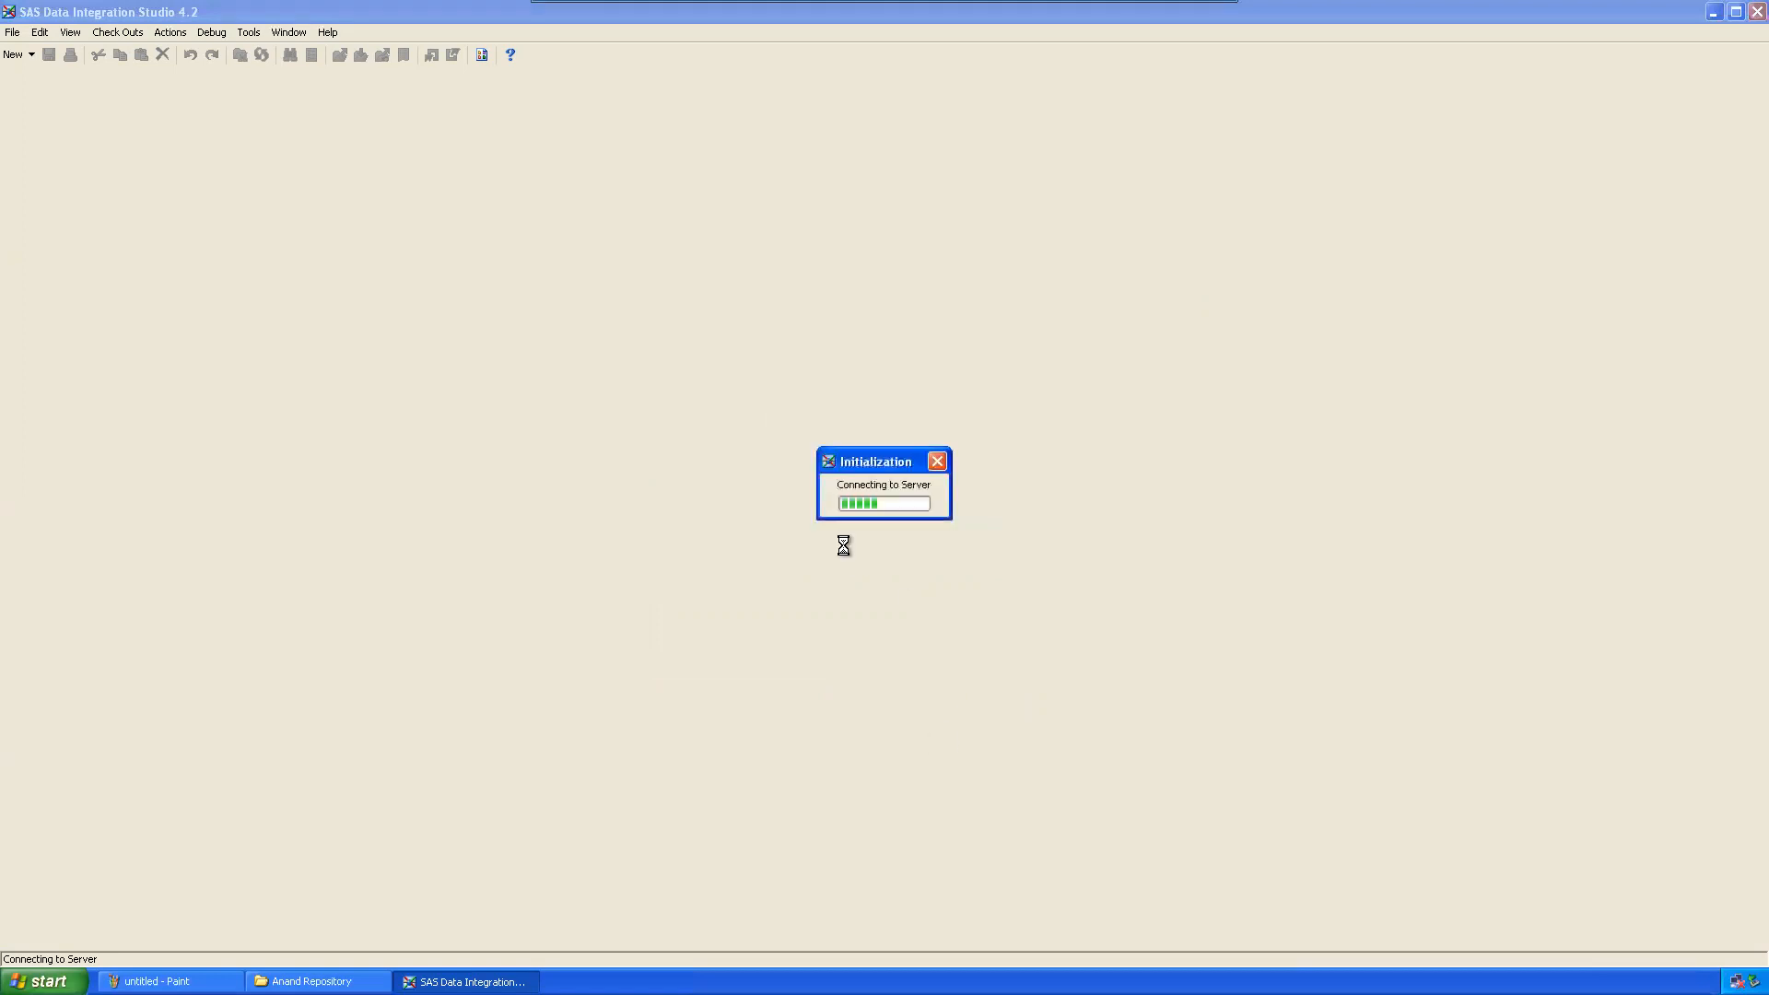
click(118, 98)
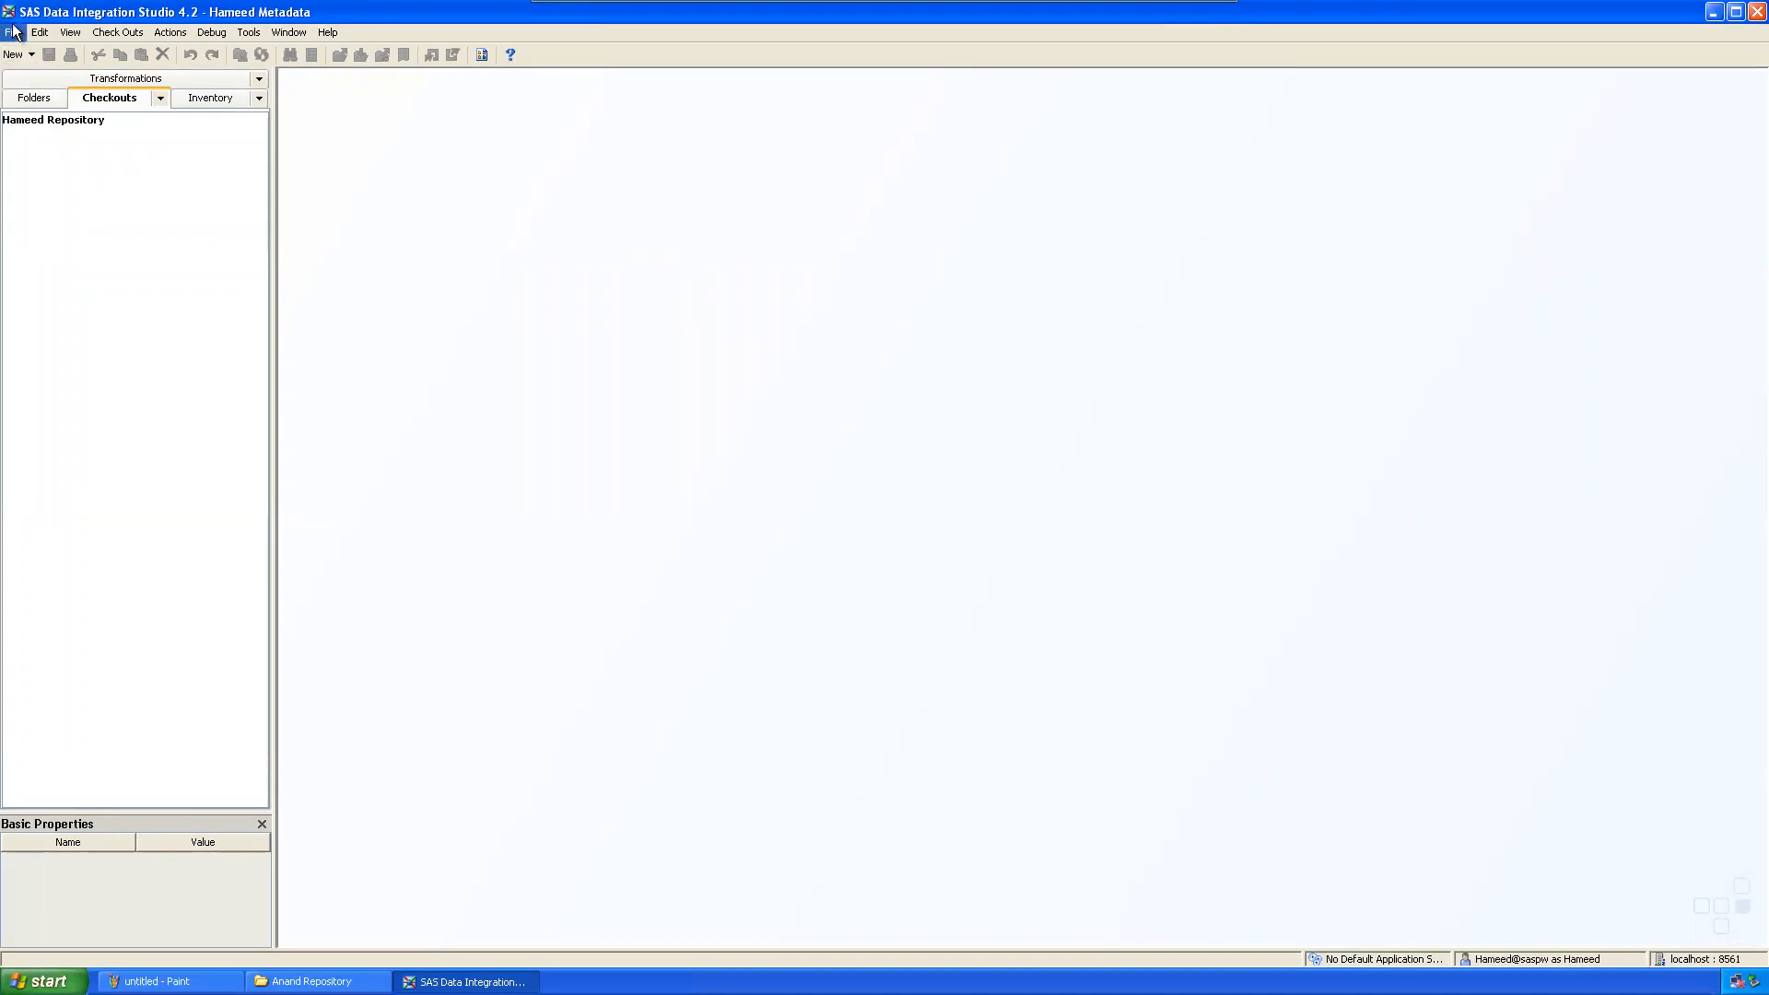
click(1714, 12)
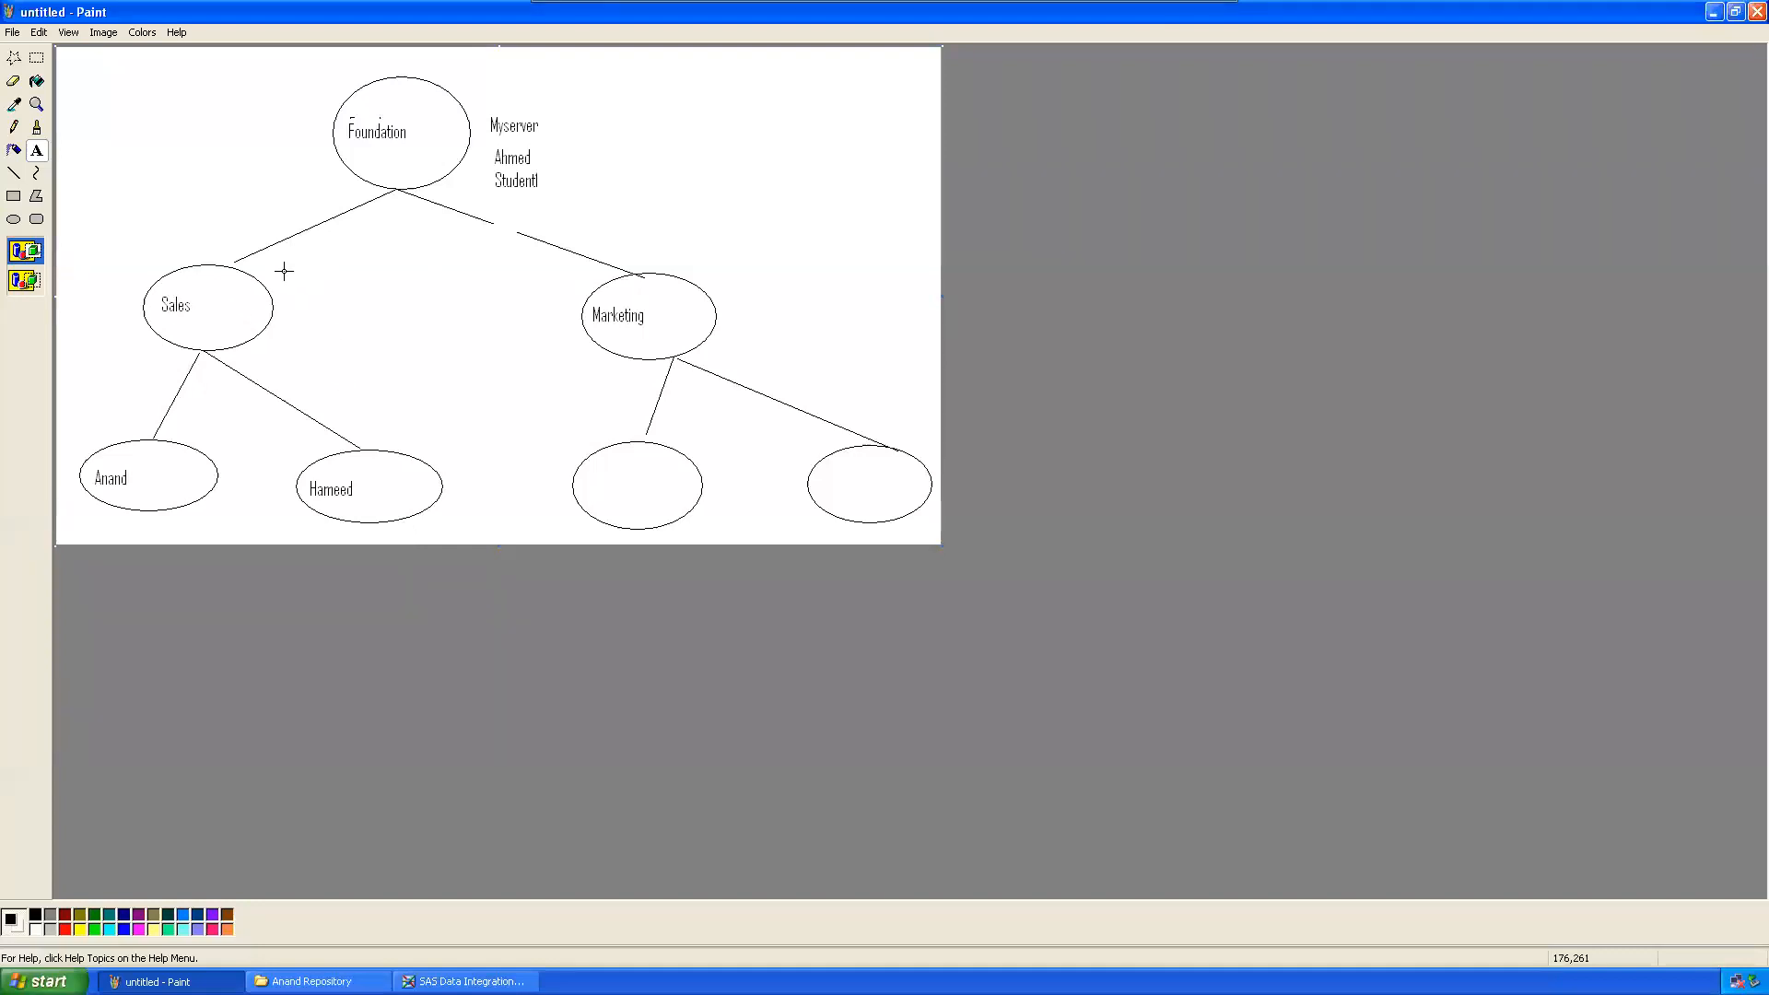
Step: Add a 'Sales Metadata' label with its user ID and password lines beside the Sales ellipse
drag(284, 271, 416, 305)
text(Sale)
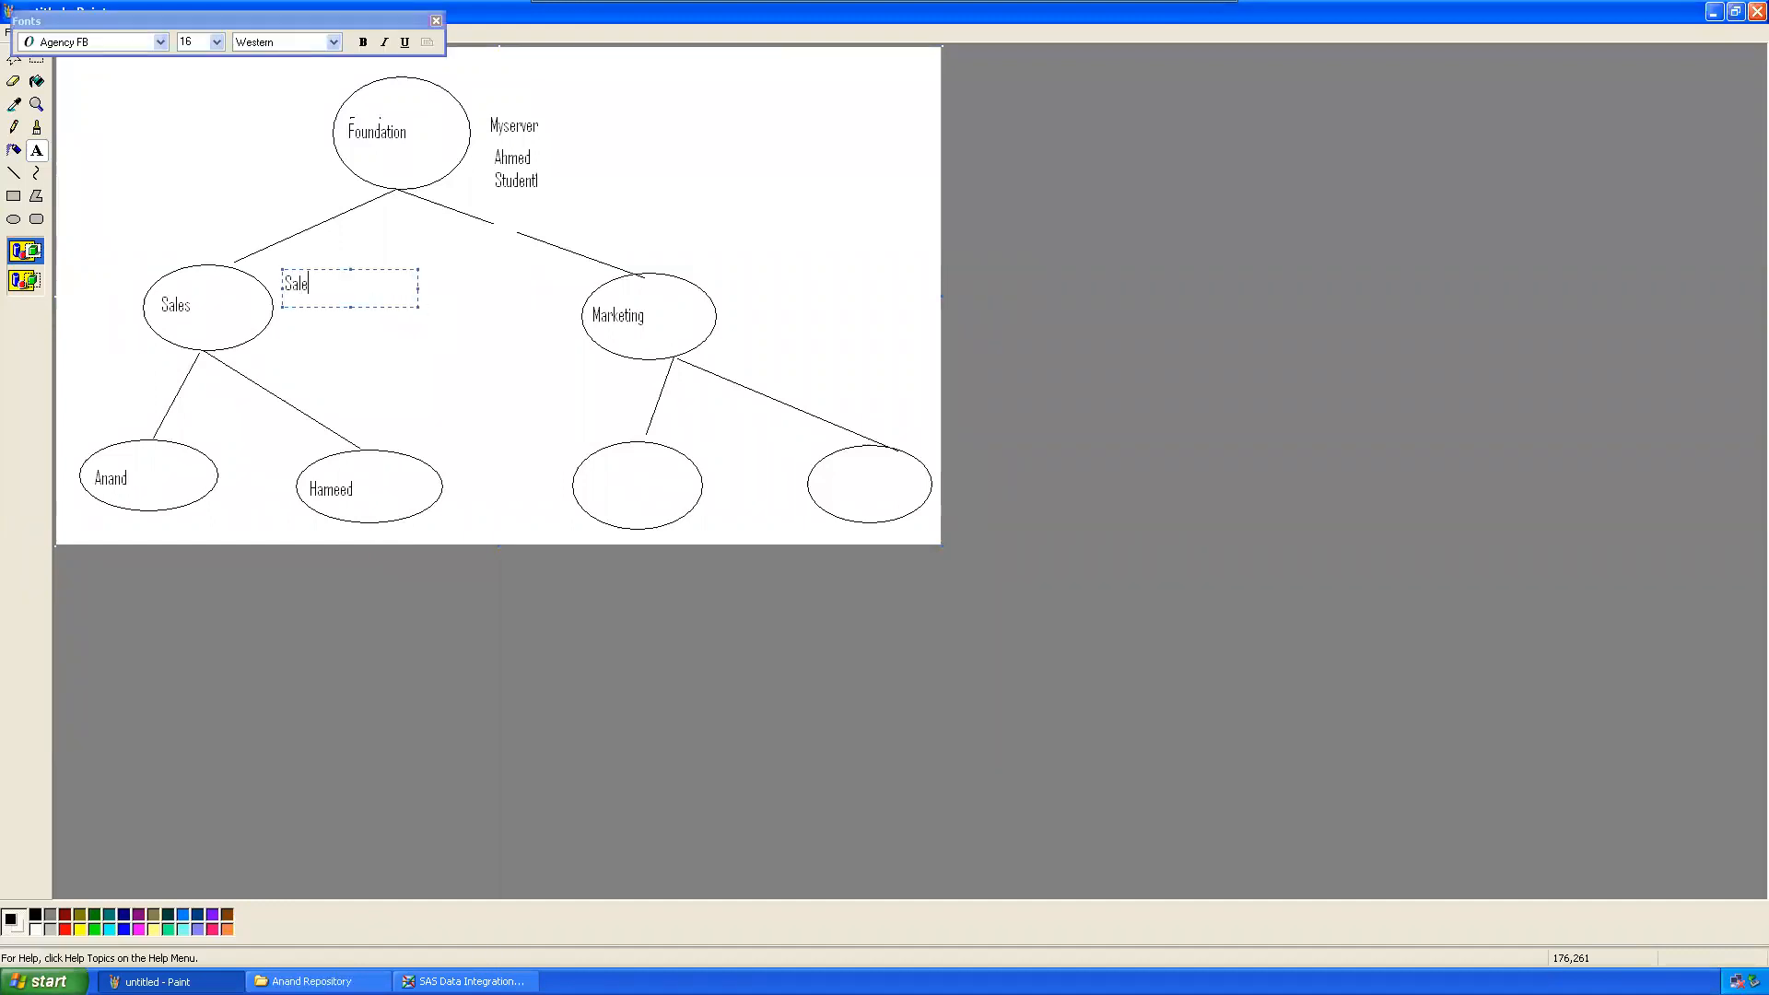
text(s Metadata)
key(Return)
text(Ahmed)
key(Return)
text(Student)
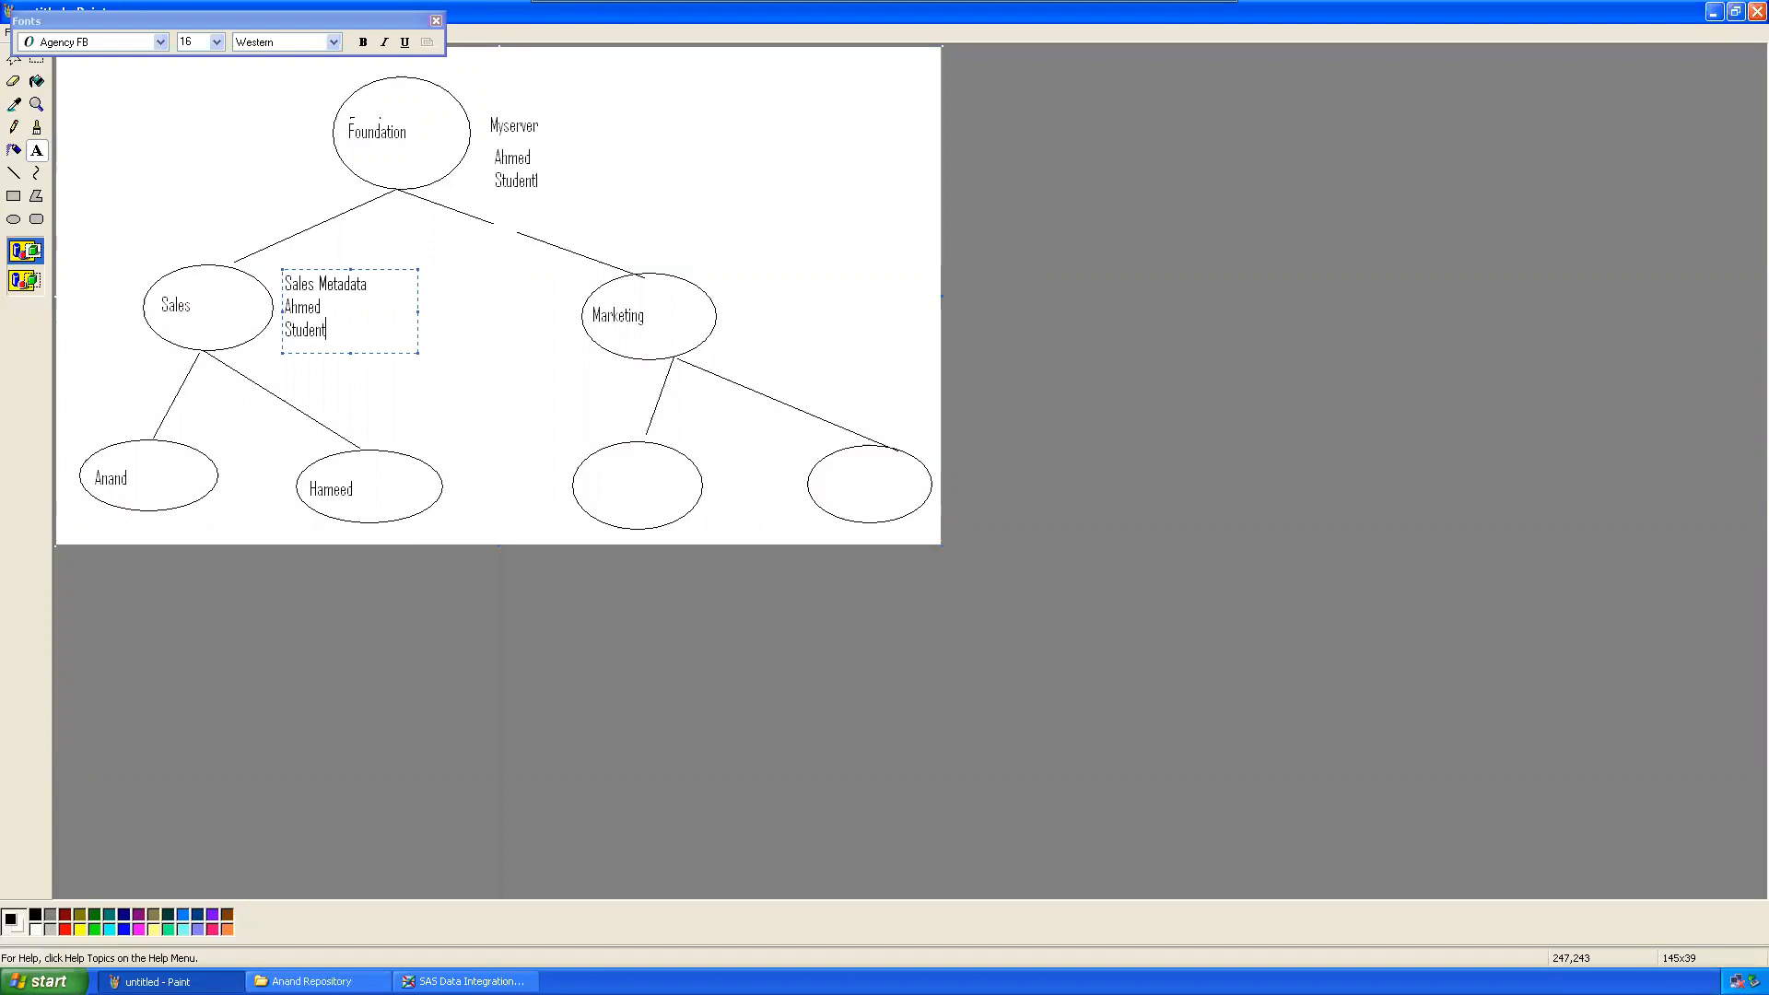
Step: Add a 'Marketing Metadata' label with its user ID and password beside the Marketing ellipse
drag(725, 256, 879, 328)
text(Maerke)
key(BackSpace)
key(BackSpace)
key(BackSpace)
key(BackSpace)
text(rke)
text(ing)
key(BackSpace)
key(BackSpace)
key(BackSpace)
key(BackSpace)
text(ting Metadata)
key(Return)
text(Ahmed )
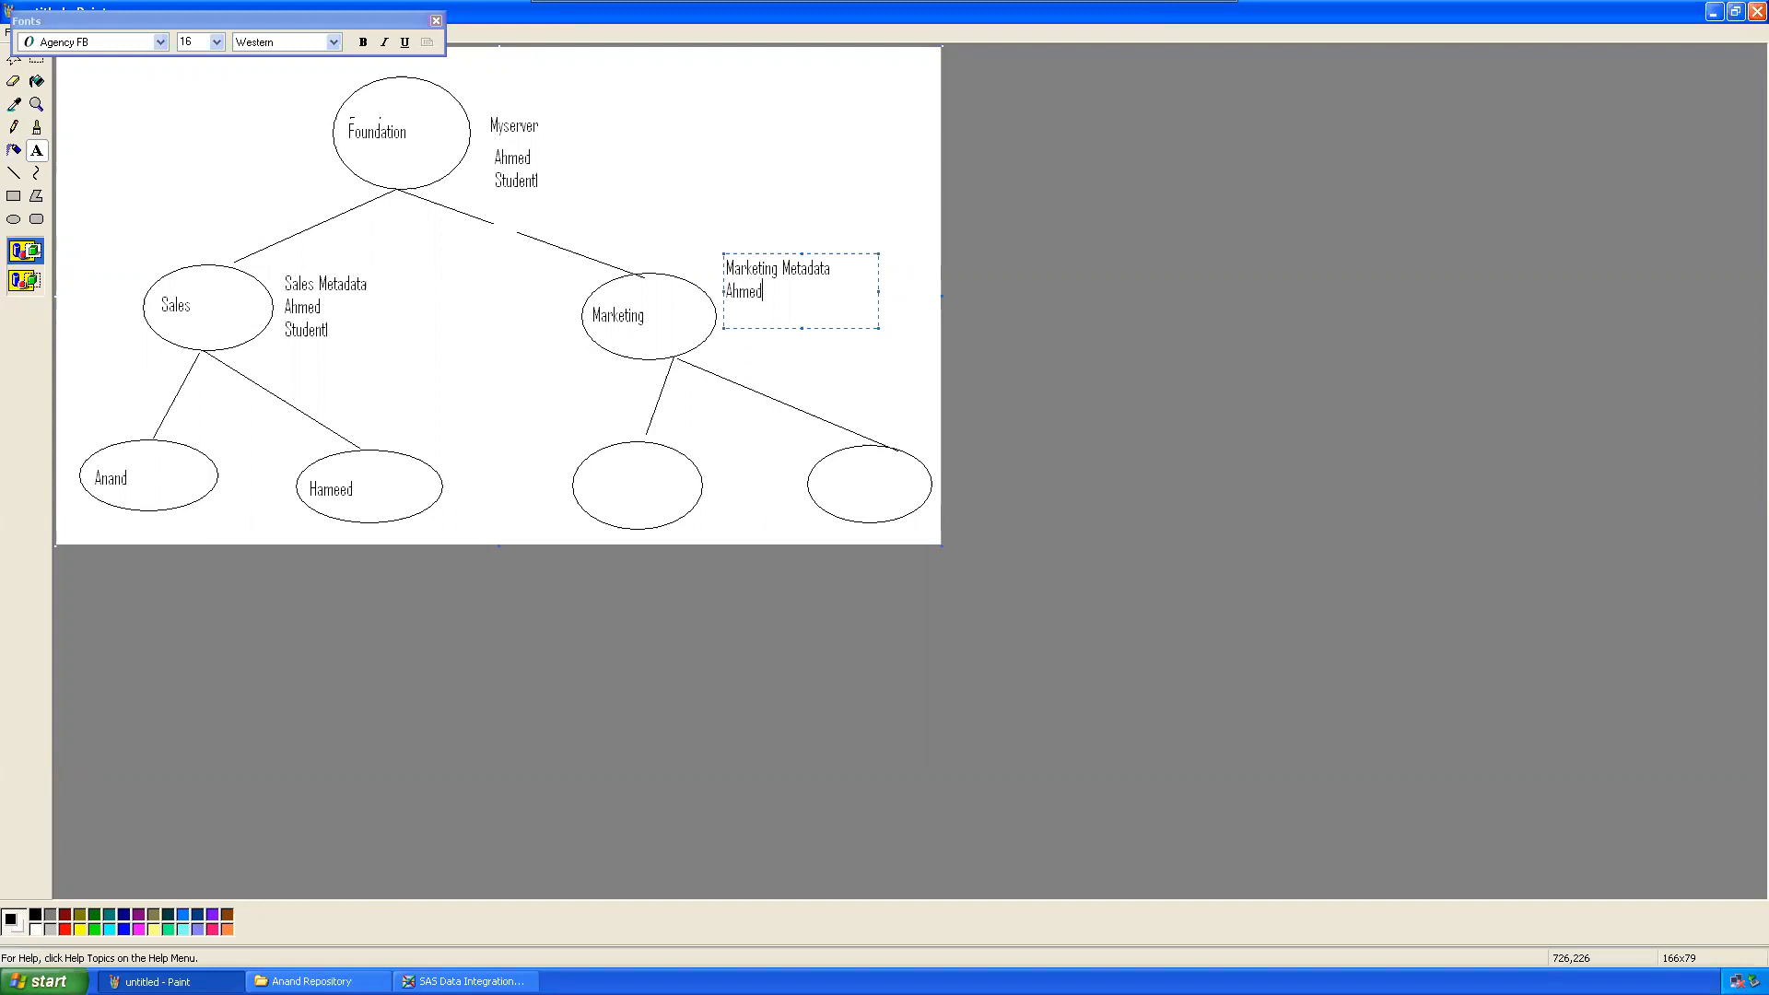
text(Studet)
key(BackSpace)
text(nt1)
Step: Label the first user's ellipse 'Anand Metadata' with its user ID and password
drag(62, 380, 165, 398)
text(Anand Metadata)
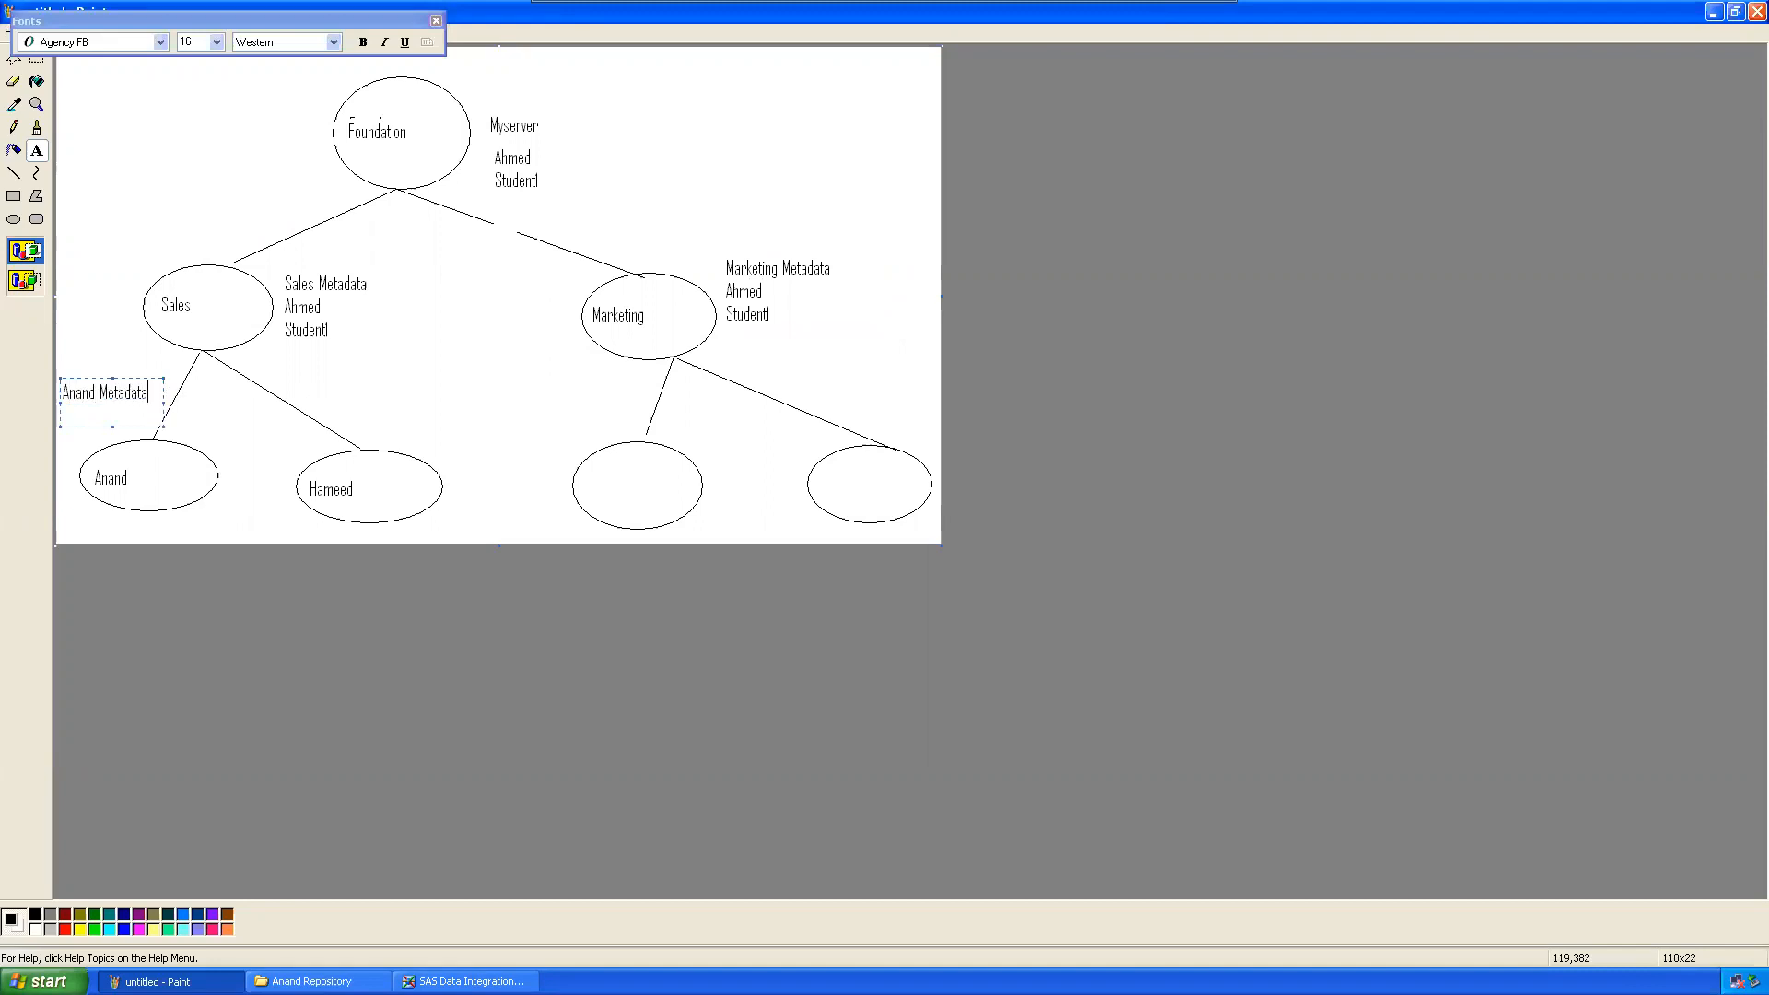
text(An\)
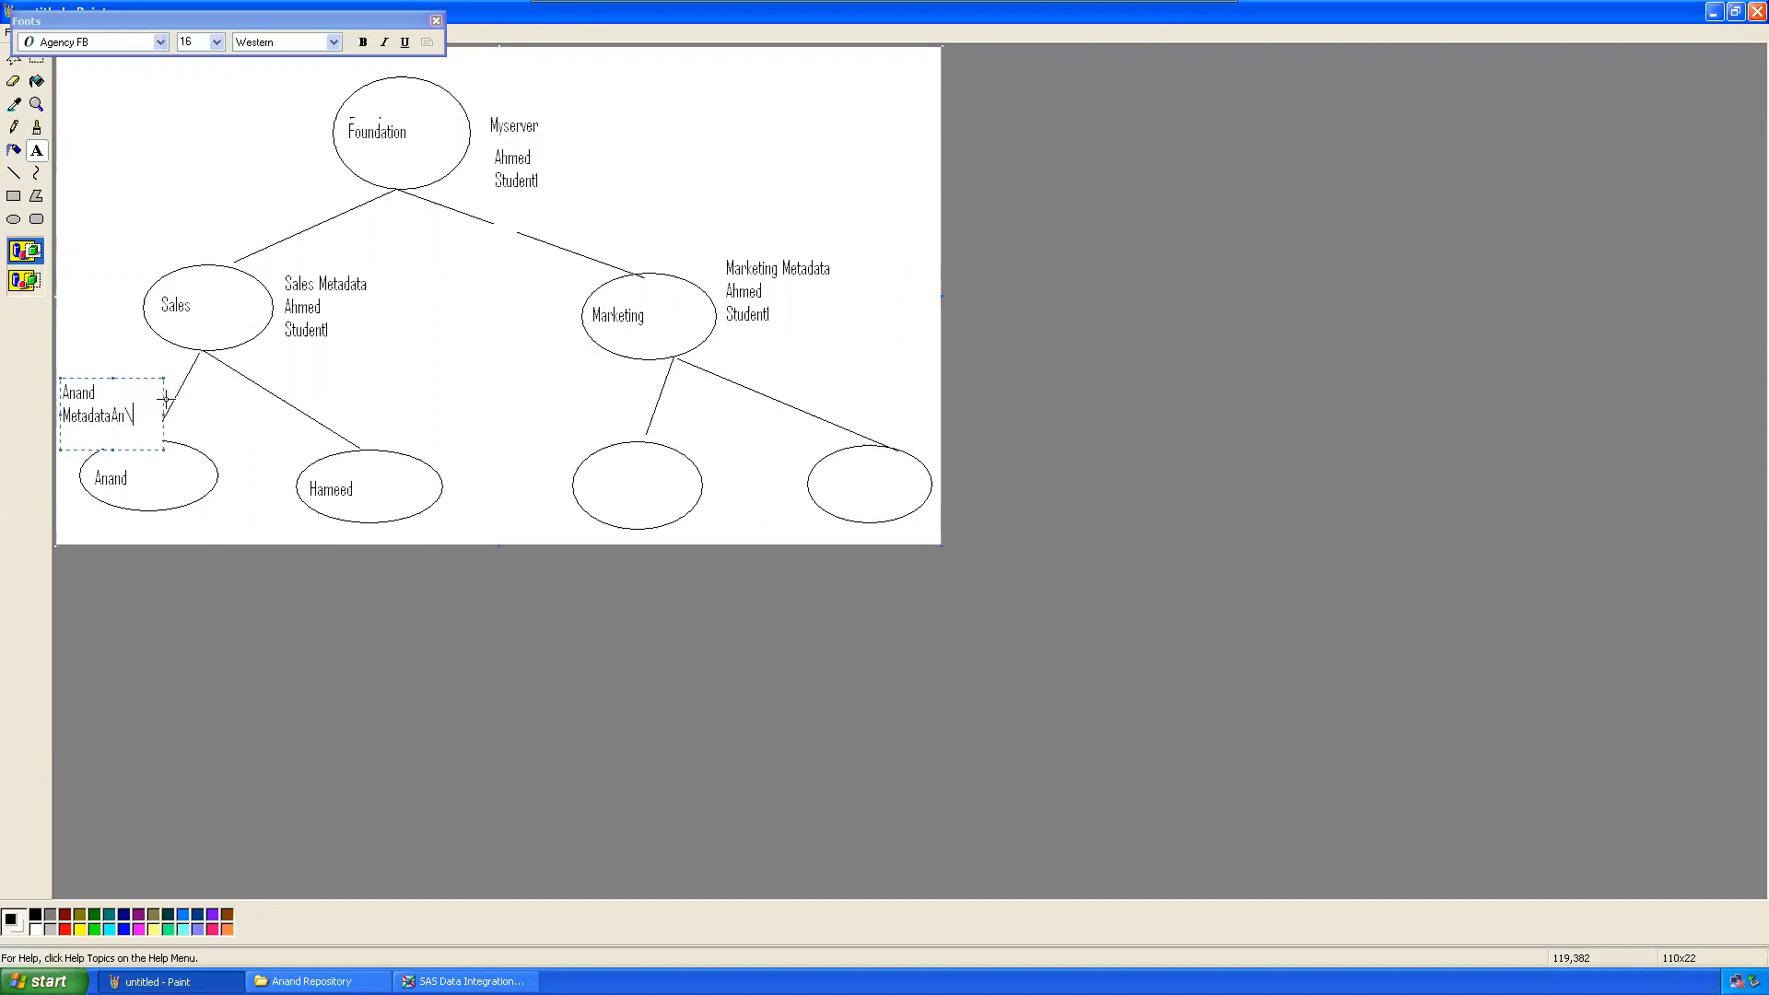
key(BackSpace)
key(BackSpace)
key(BackSpace)
text(Anand@sas)
text(pw )
text(s)
text(as123)
Step: Label the second user's ellipse 'Hameed Metadata' with user ID Hameed@saspw and its password
drag(345, 374, 536, 428)
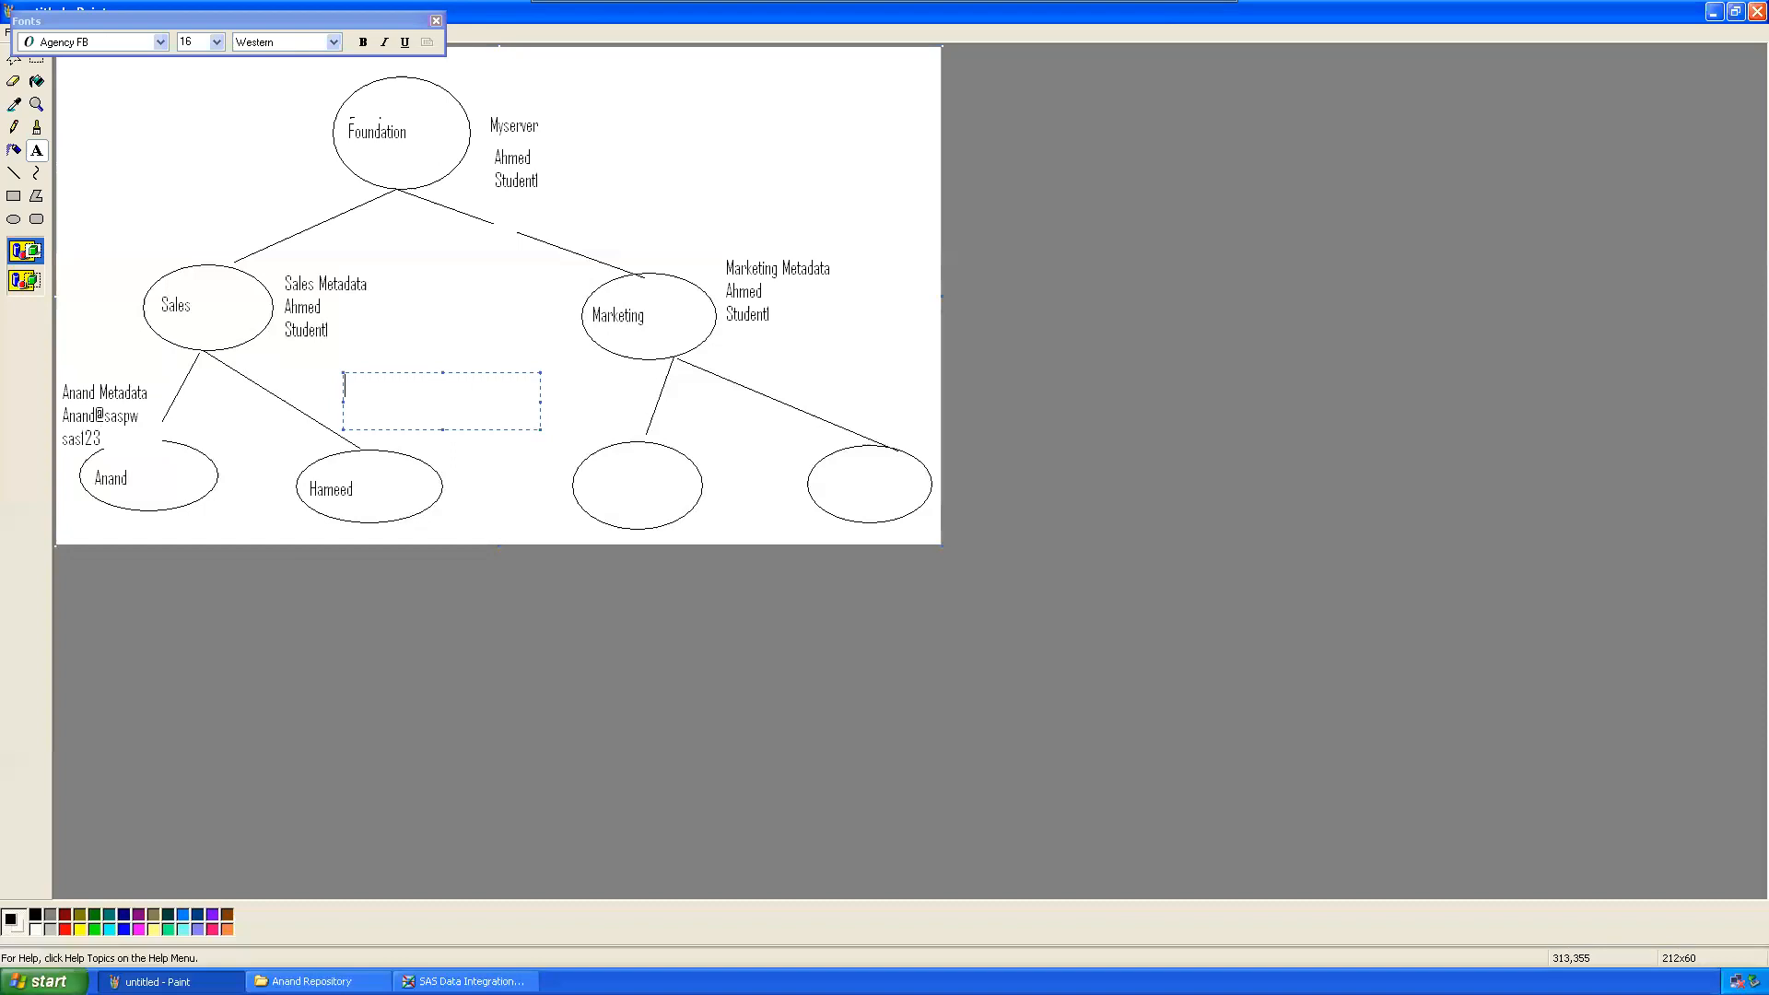
text(Hameed Metadata)
key(Return)
text(Hameed@saspw)
key(Return)
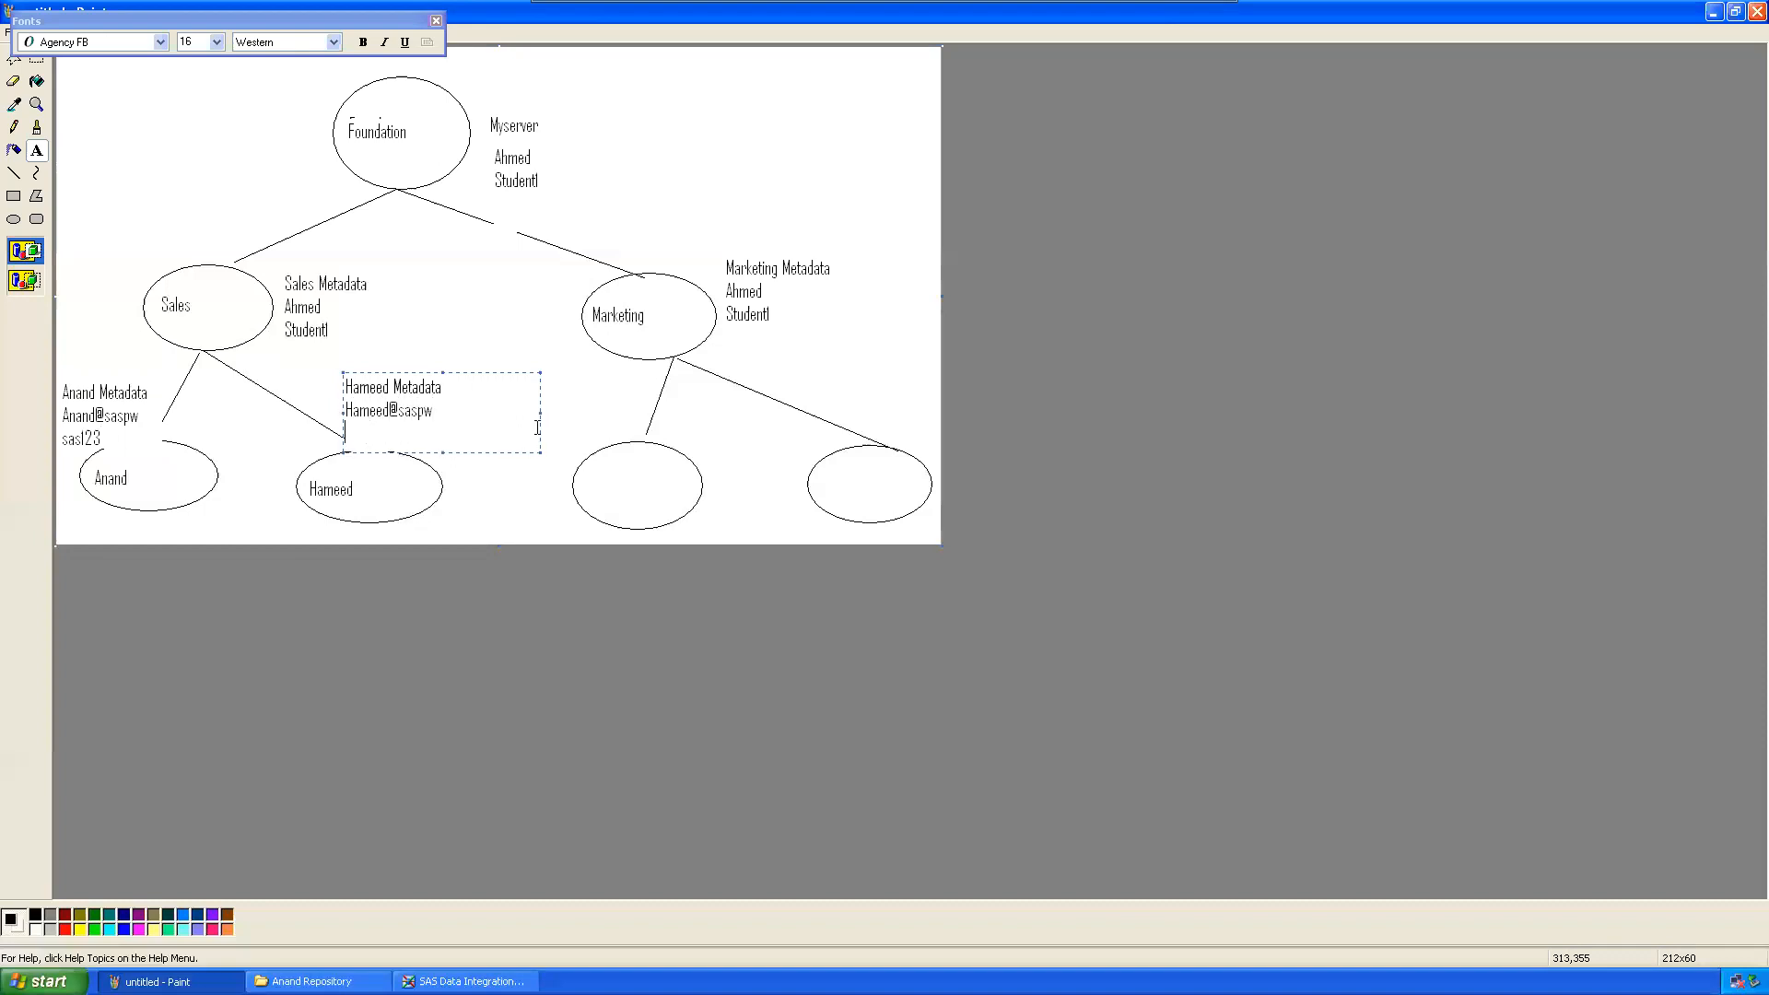
text(S)
key(BackSpace)
text(sasl23)
key(Return)
Step: Save the diagram to the Desktop as 'Repository Tree'
click(502, 295)
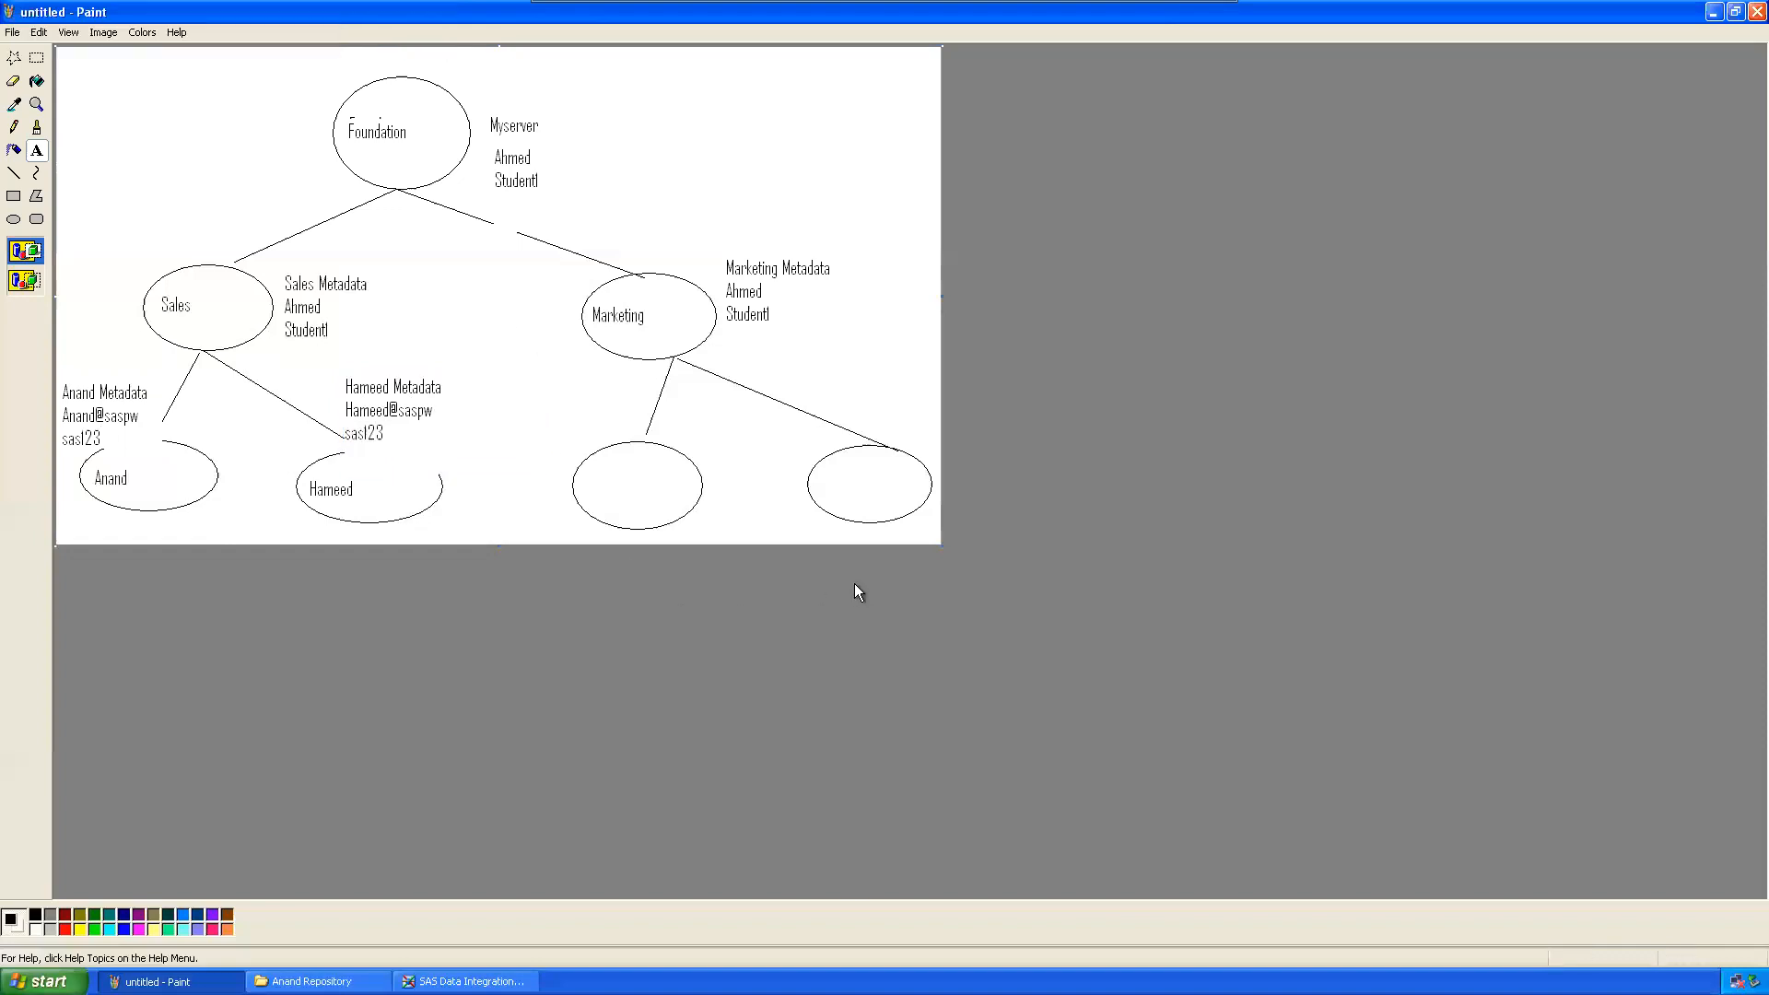
click(12, 33)
click(31, 101)
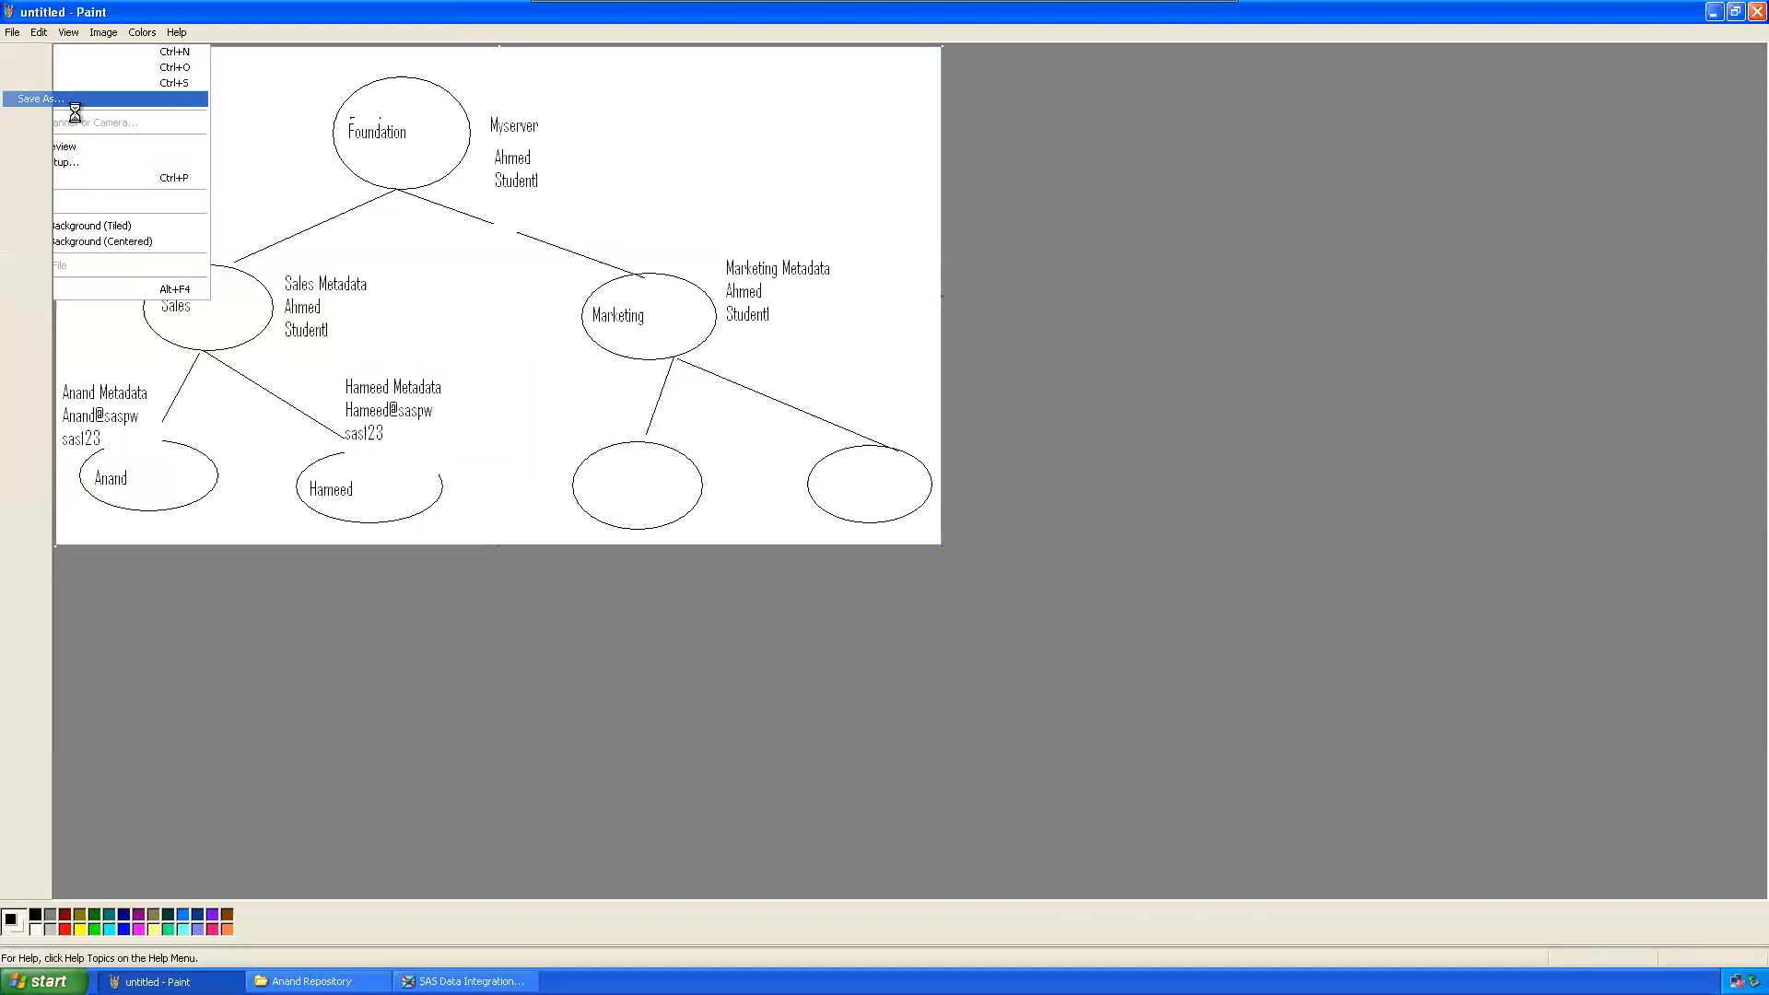
click(48, 198)
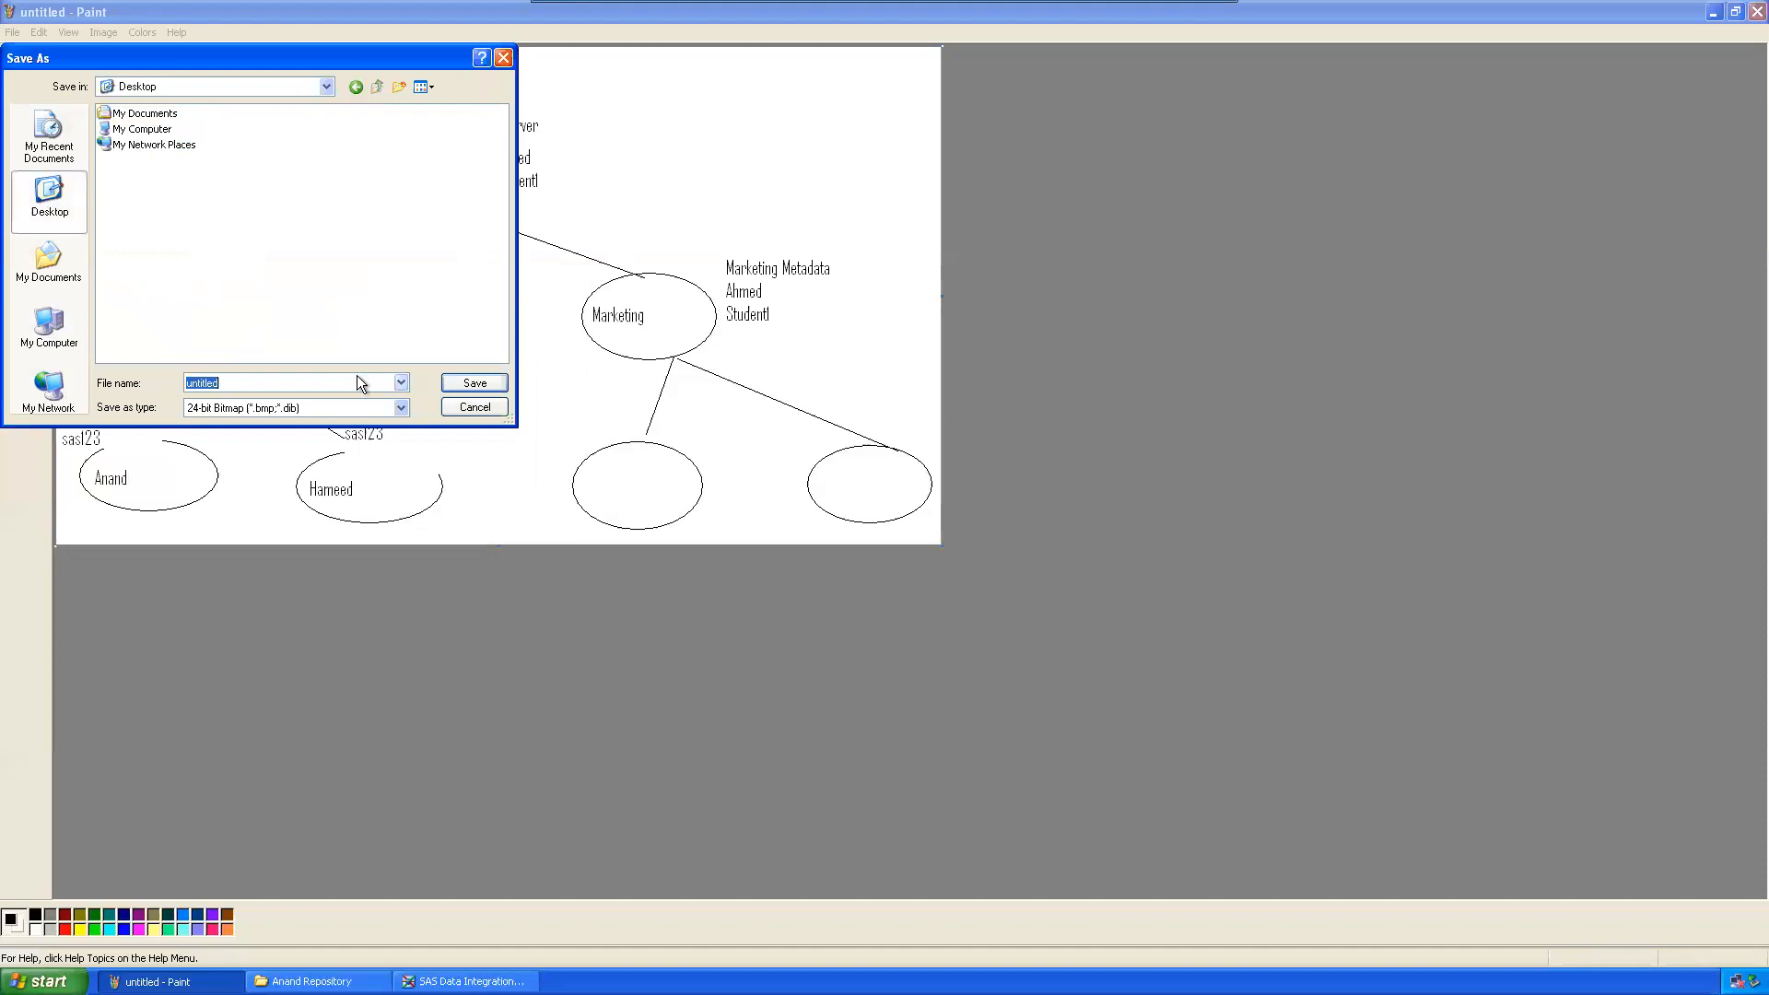
text(Repository Tree)
key(BackSpace)
key(BackSpace)
key(Escape)
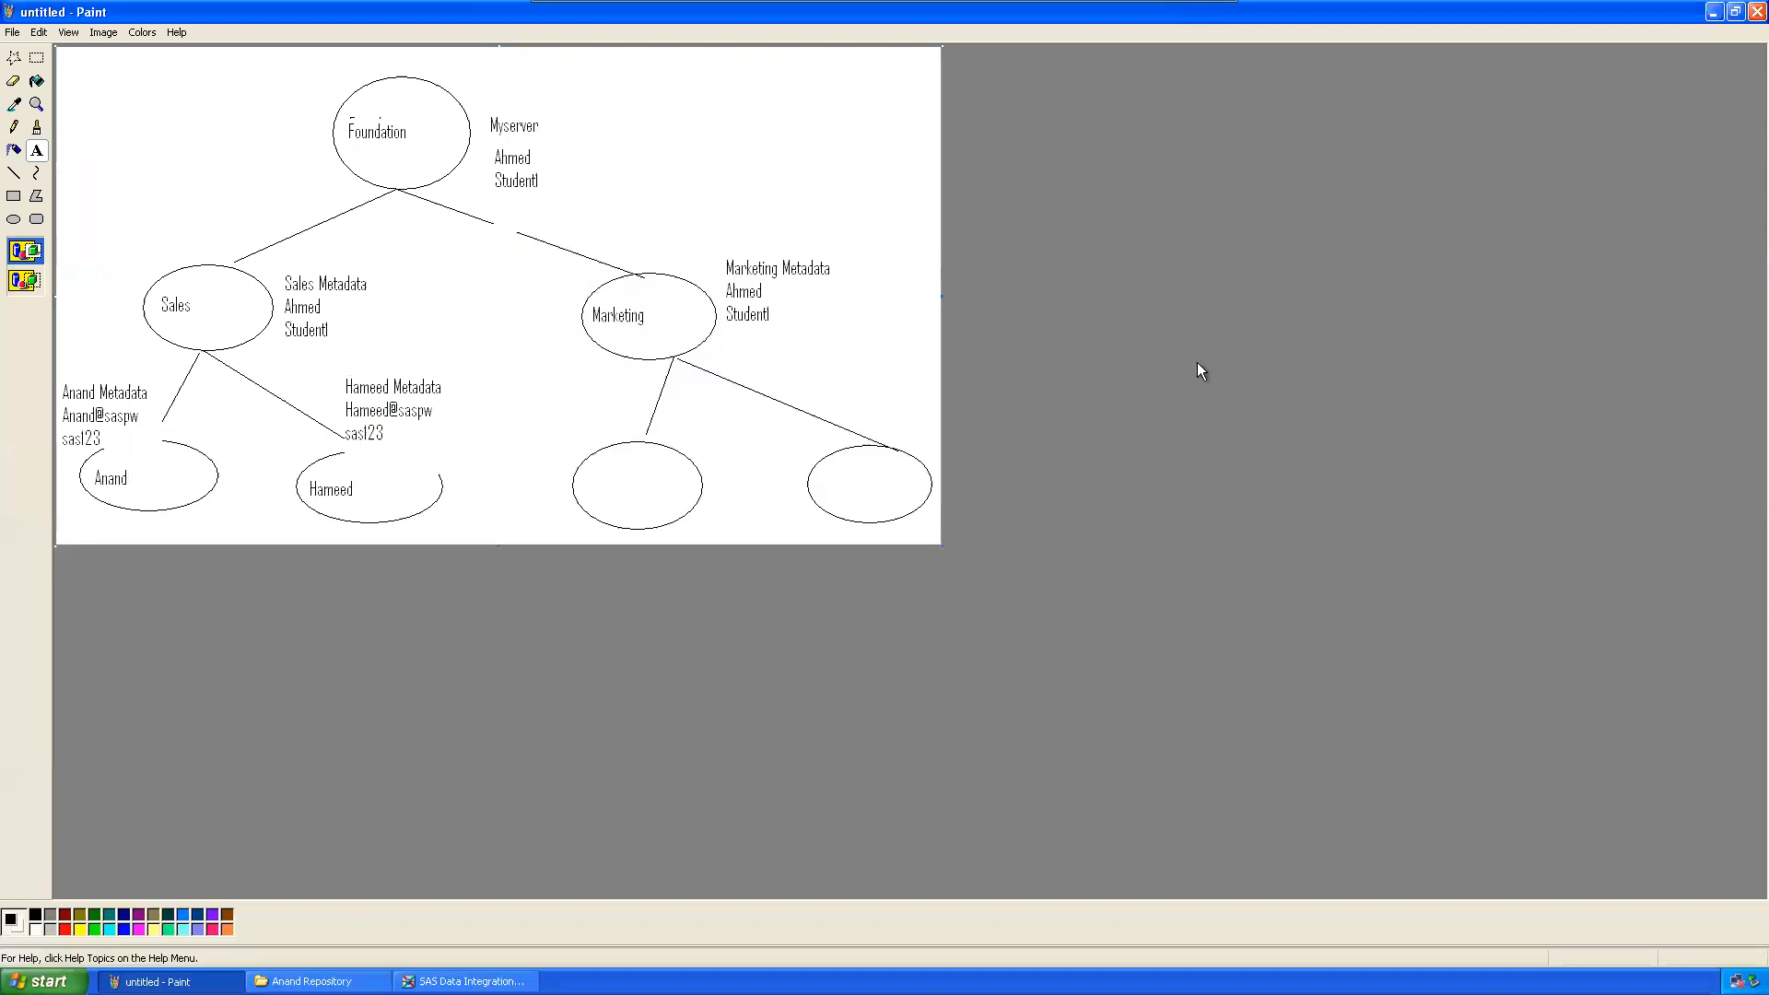
Step: Close Paint, bring Data Integration Studio back, and minimize the virtual machine
click(1758, 11)
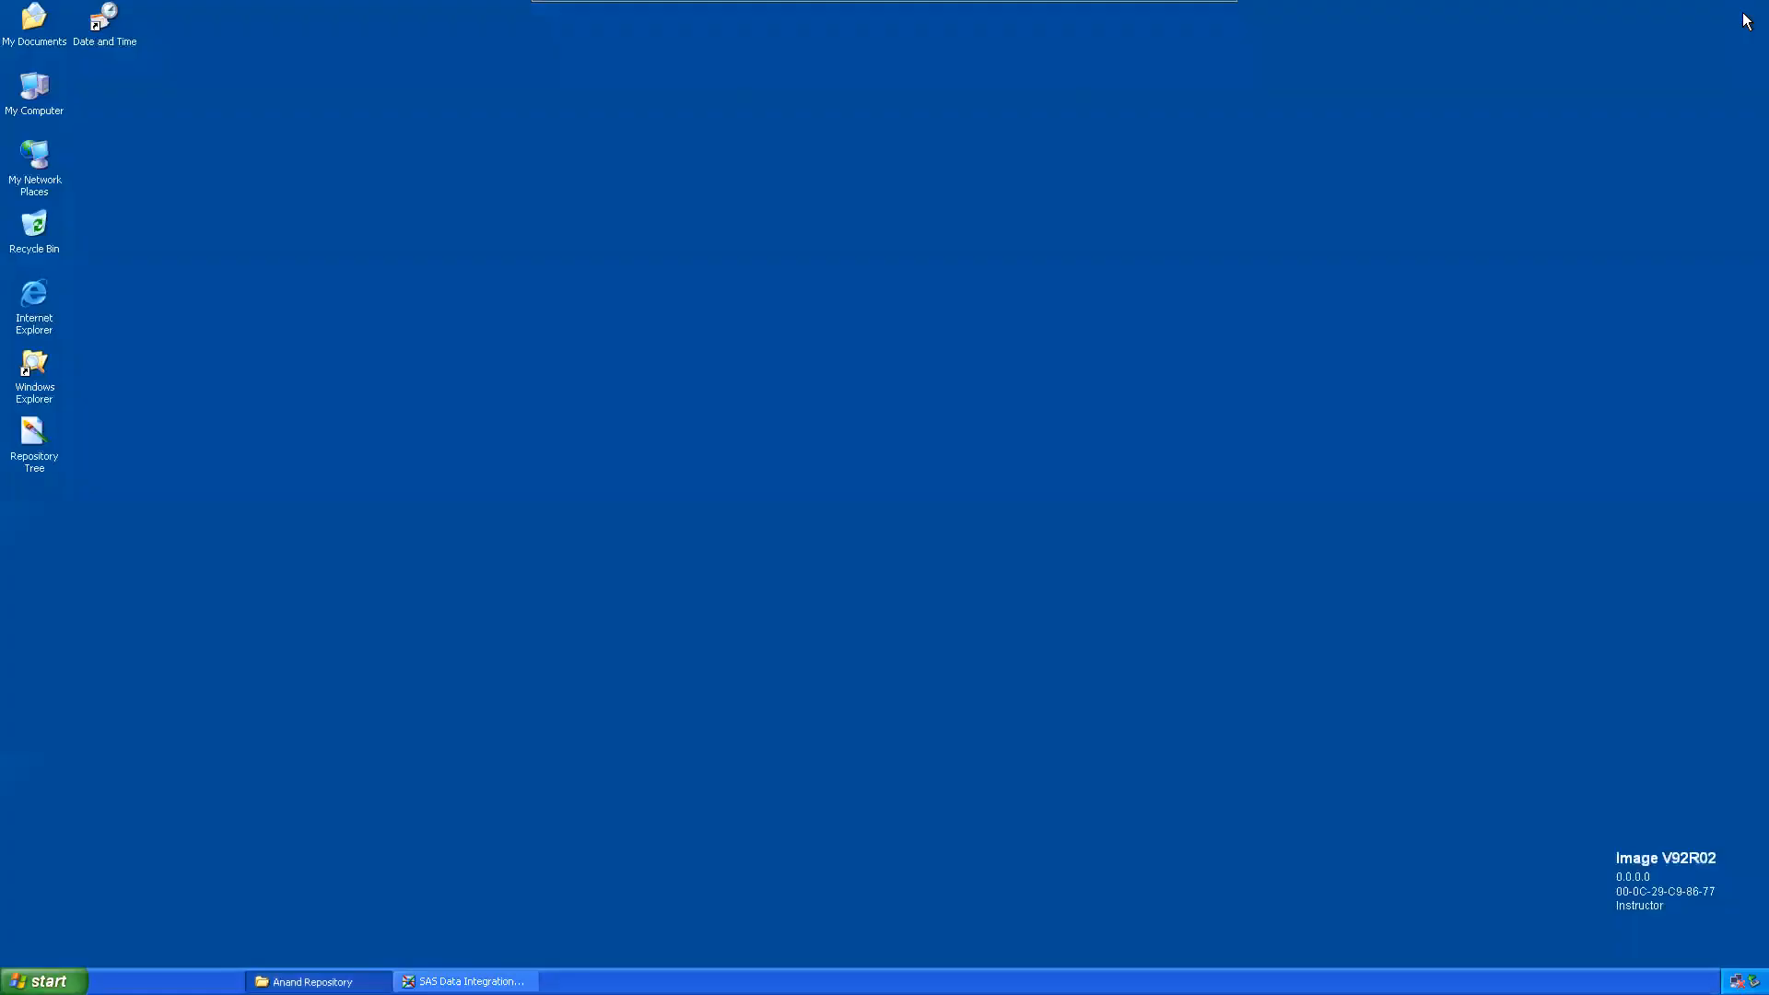
click(416, 979)
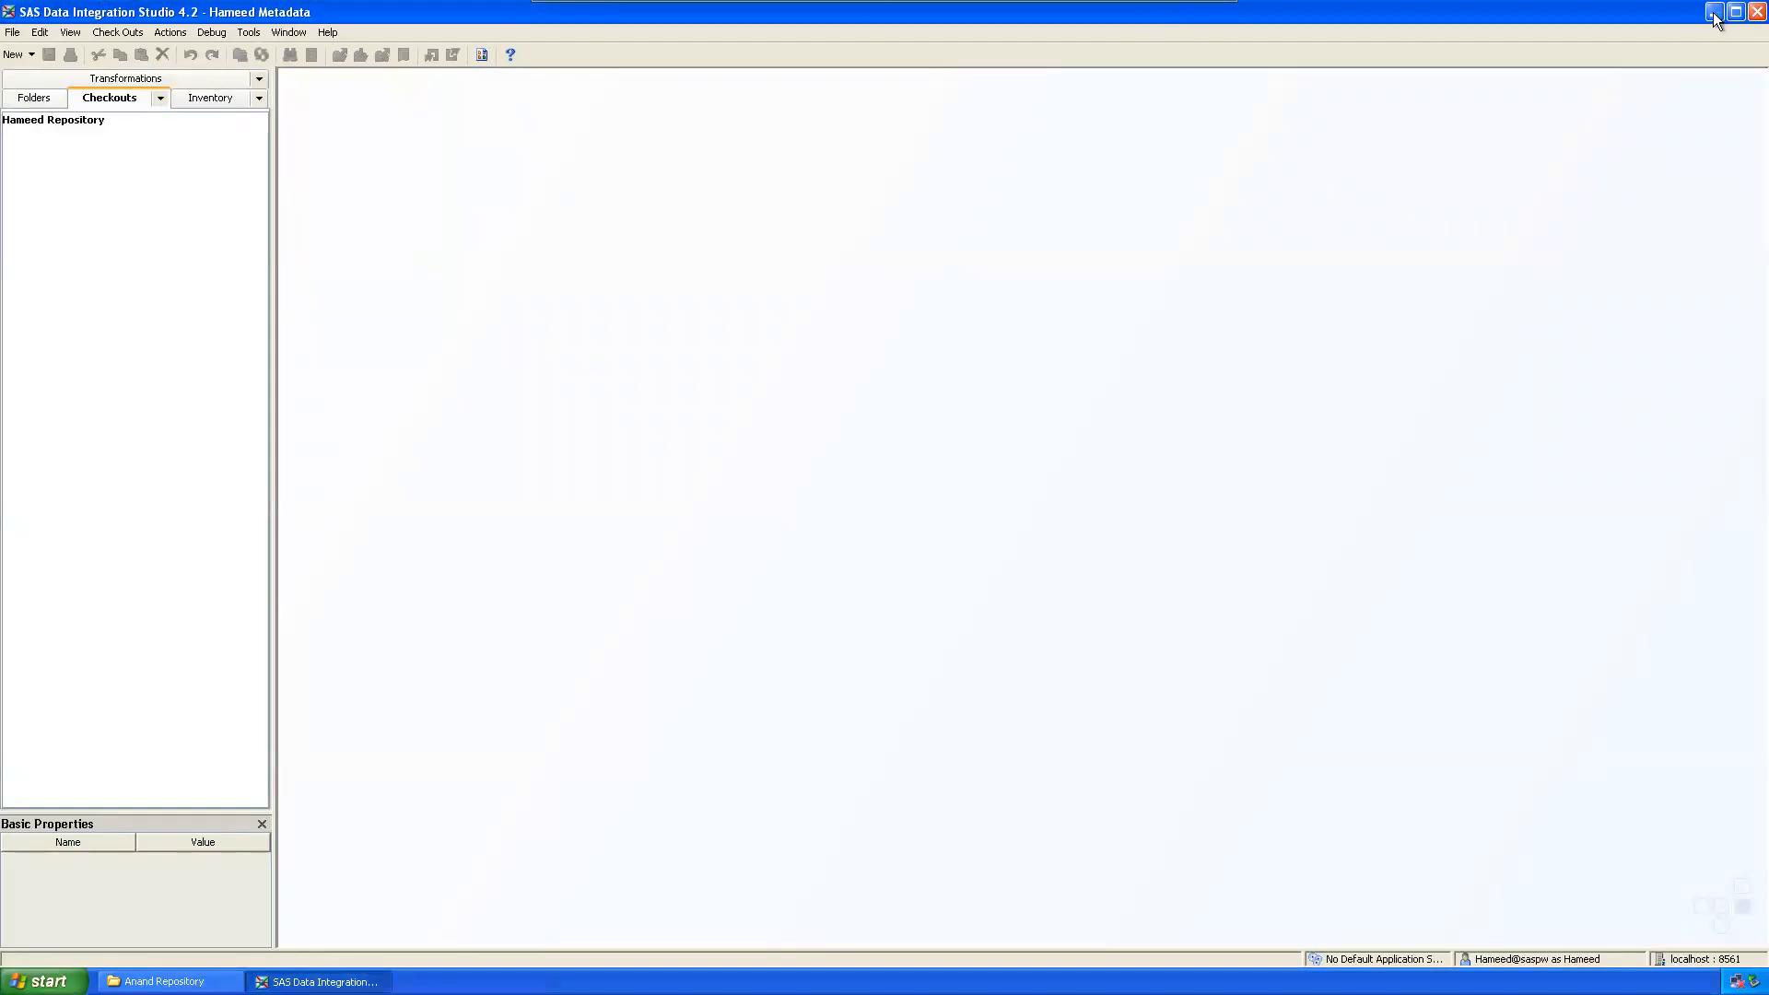
mouse_move(1066, 10)
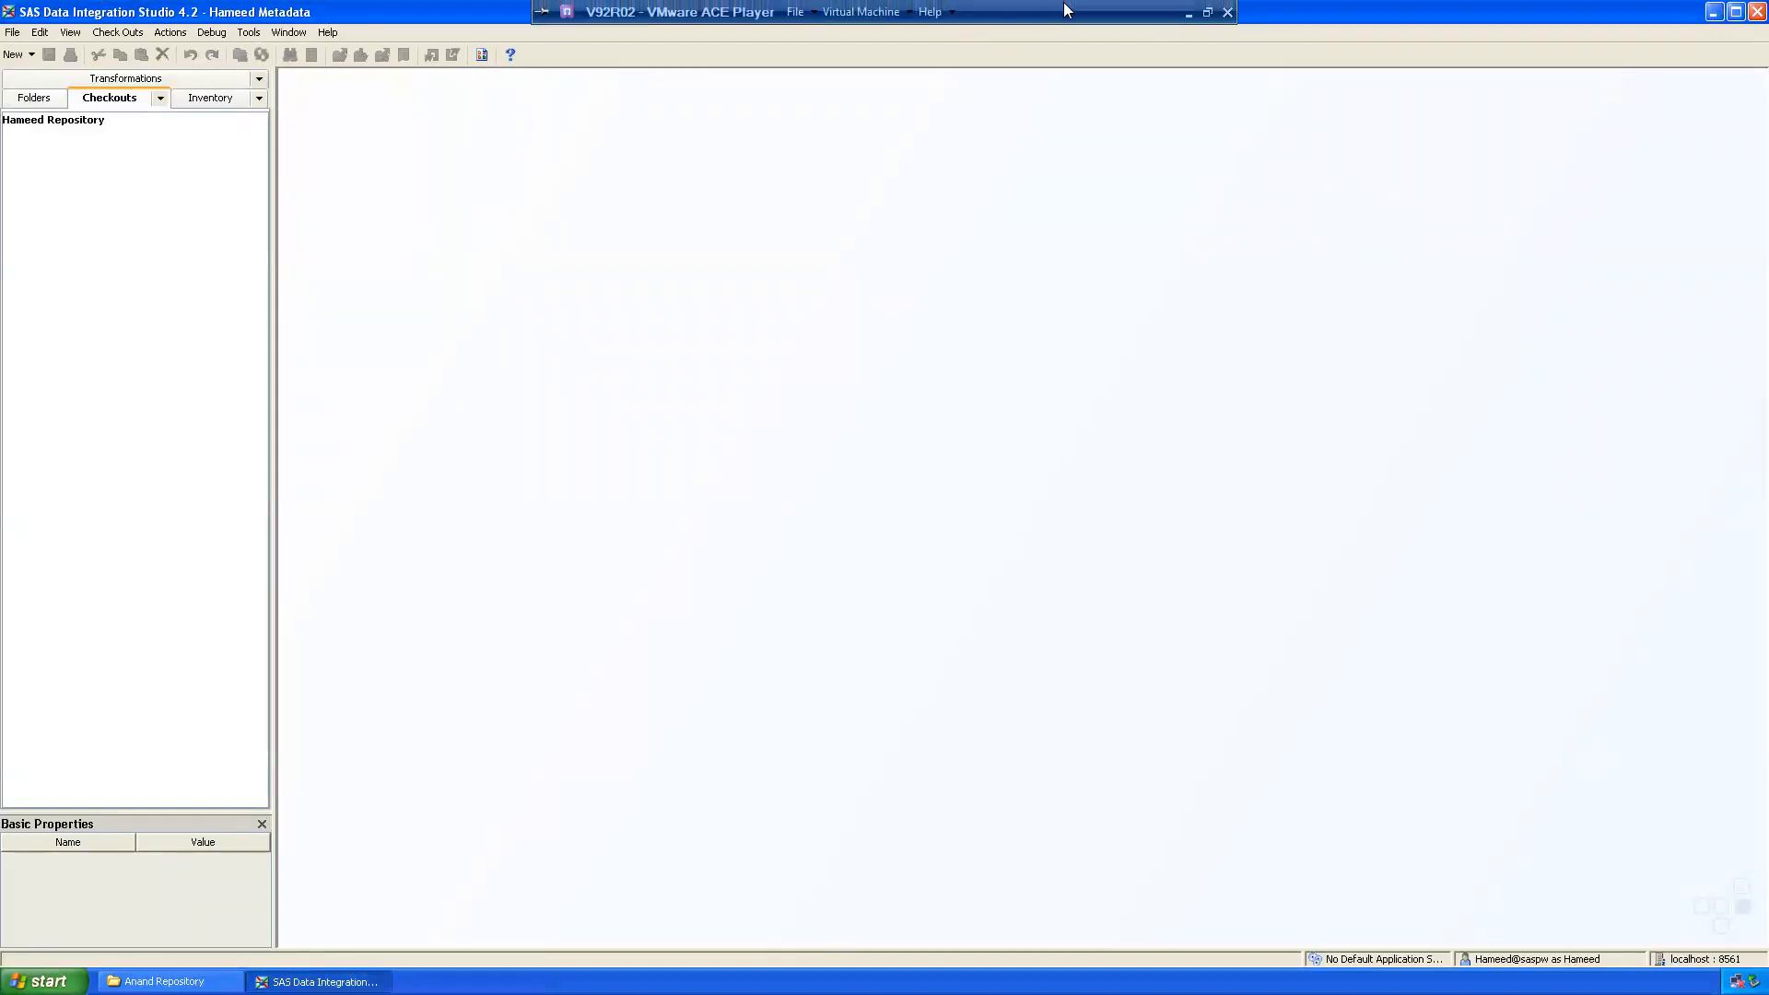
click(1186, 14)
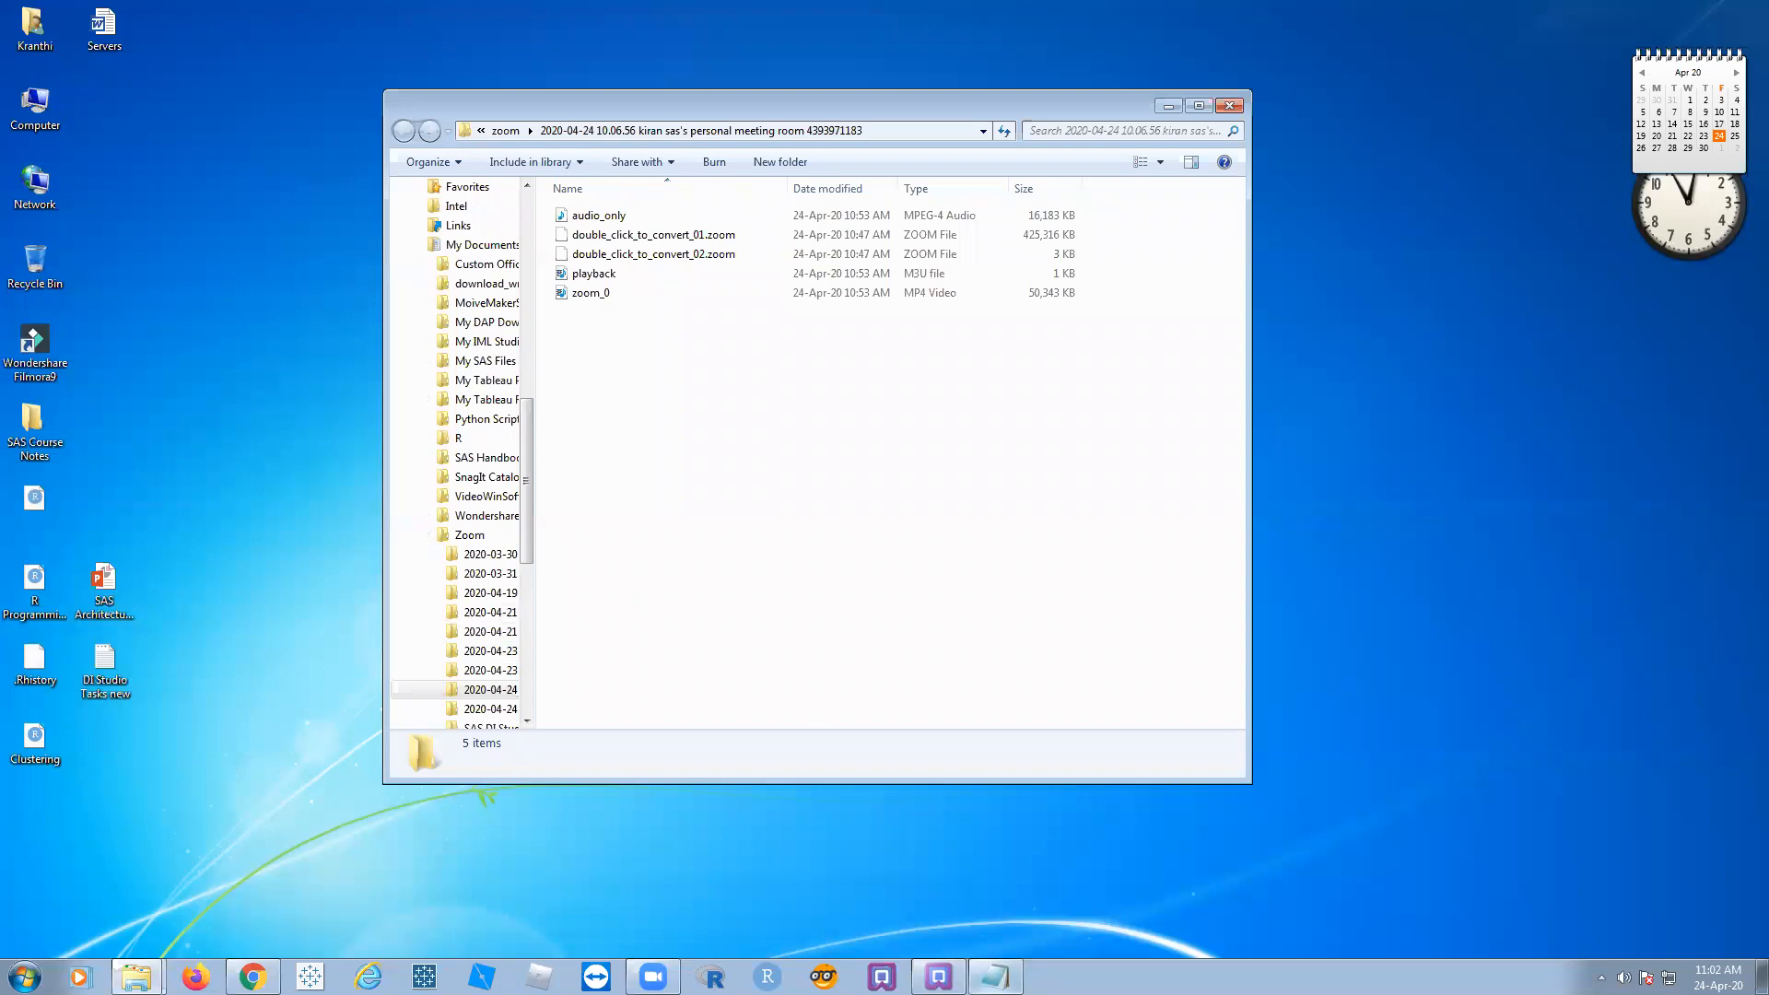
Step: Review the notes' administration task lines, from Create Repositories through User Creation
click(995, 977)
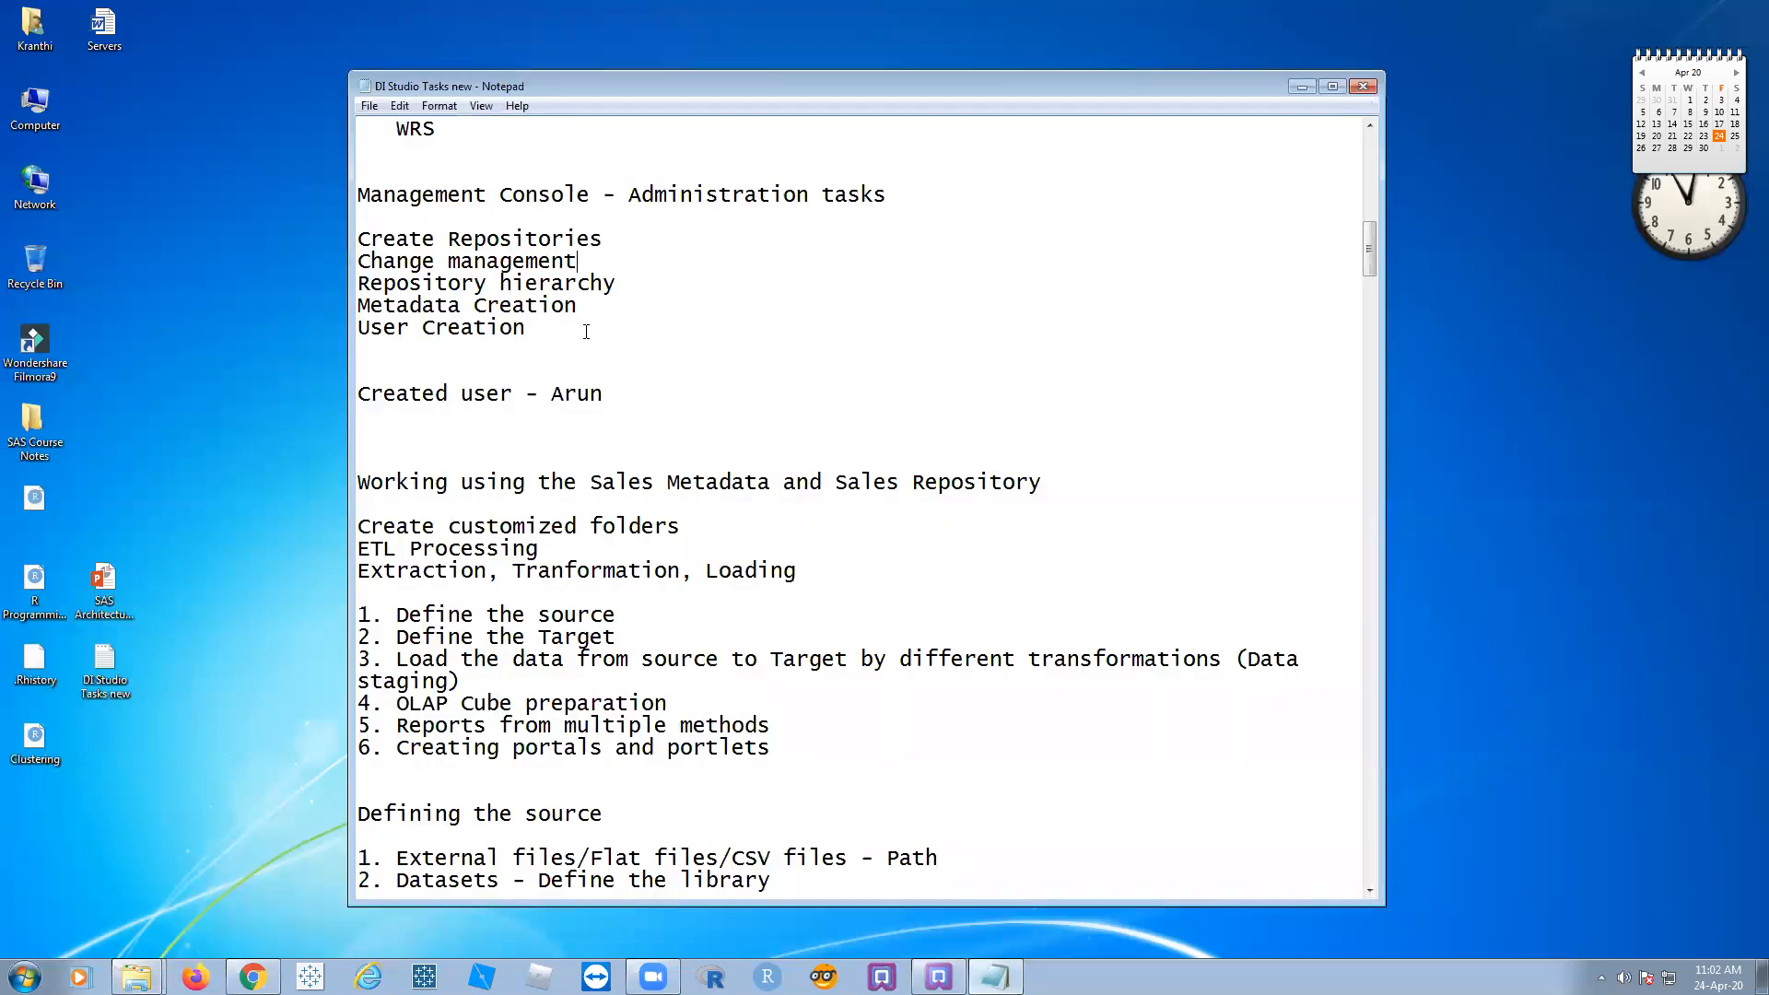
drag(389, 157, 644, 340)
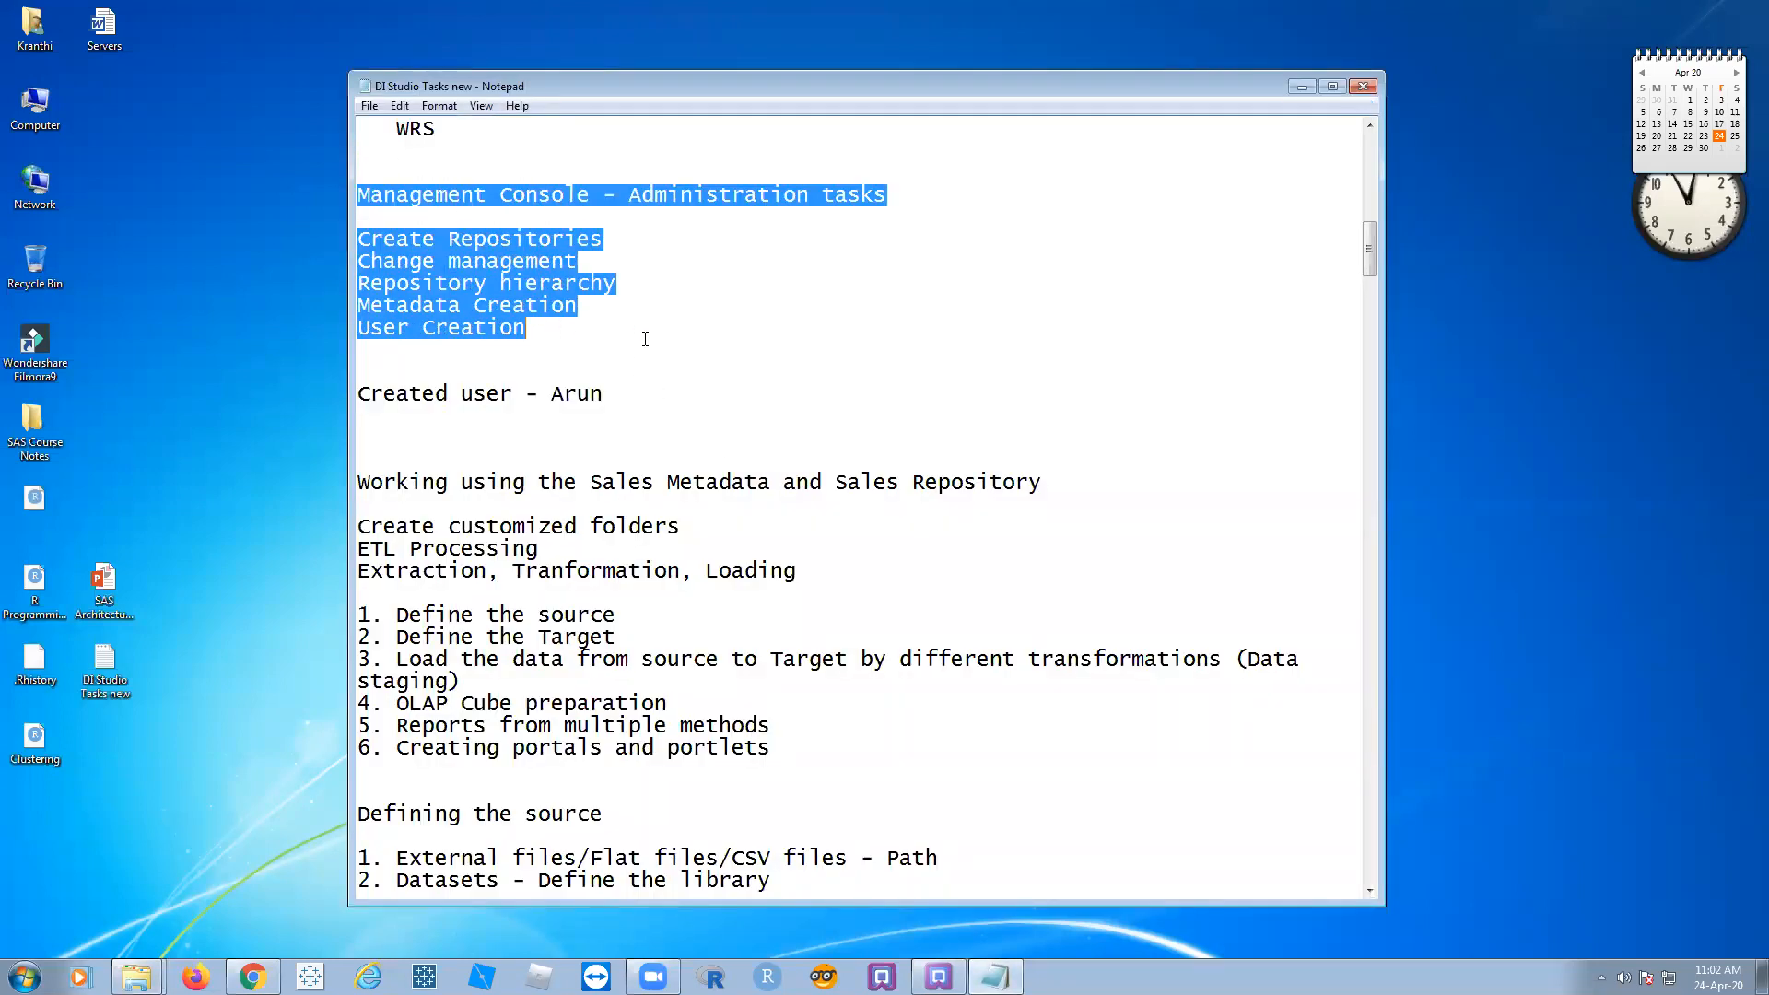
click(863, 340)
mouse_move(358, 239)
mouse_down()
mouse_move(600, 239)
mouse_move(564, 262)
mouse_move(358, 262)
mouse_up()
click(623, 249)
click(794, 289)
drag(617, 283, 350, 280)
click(691, 279)
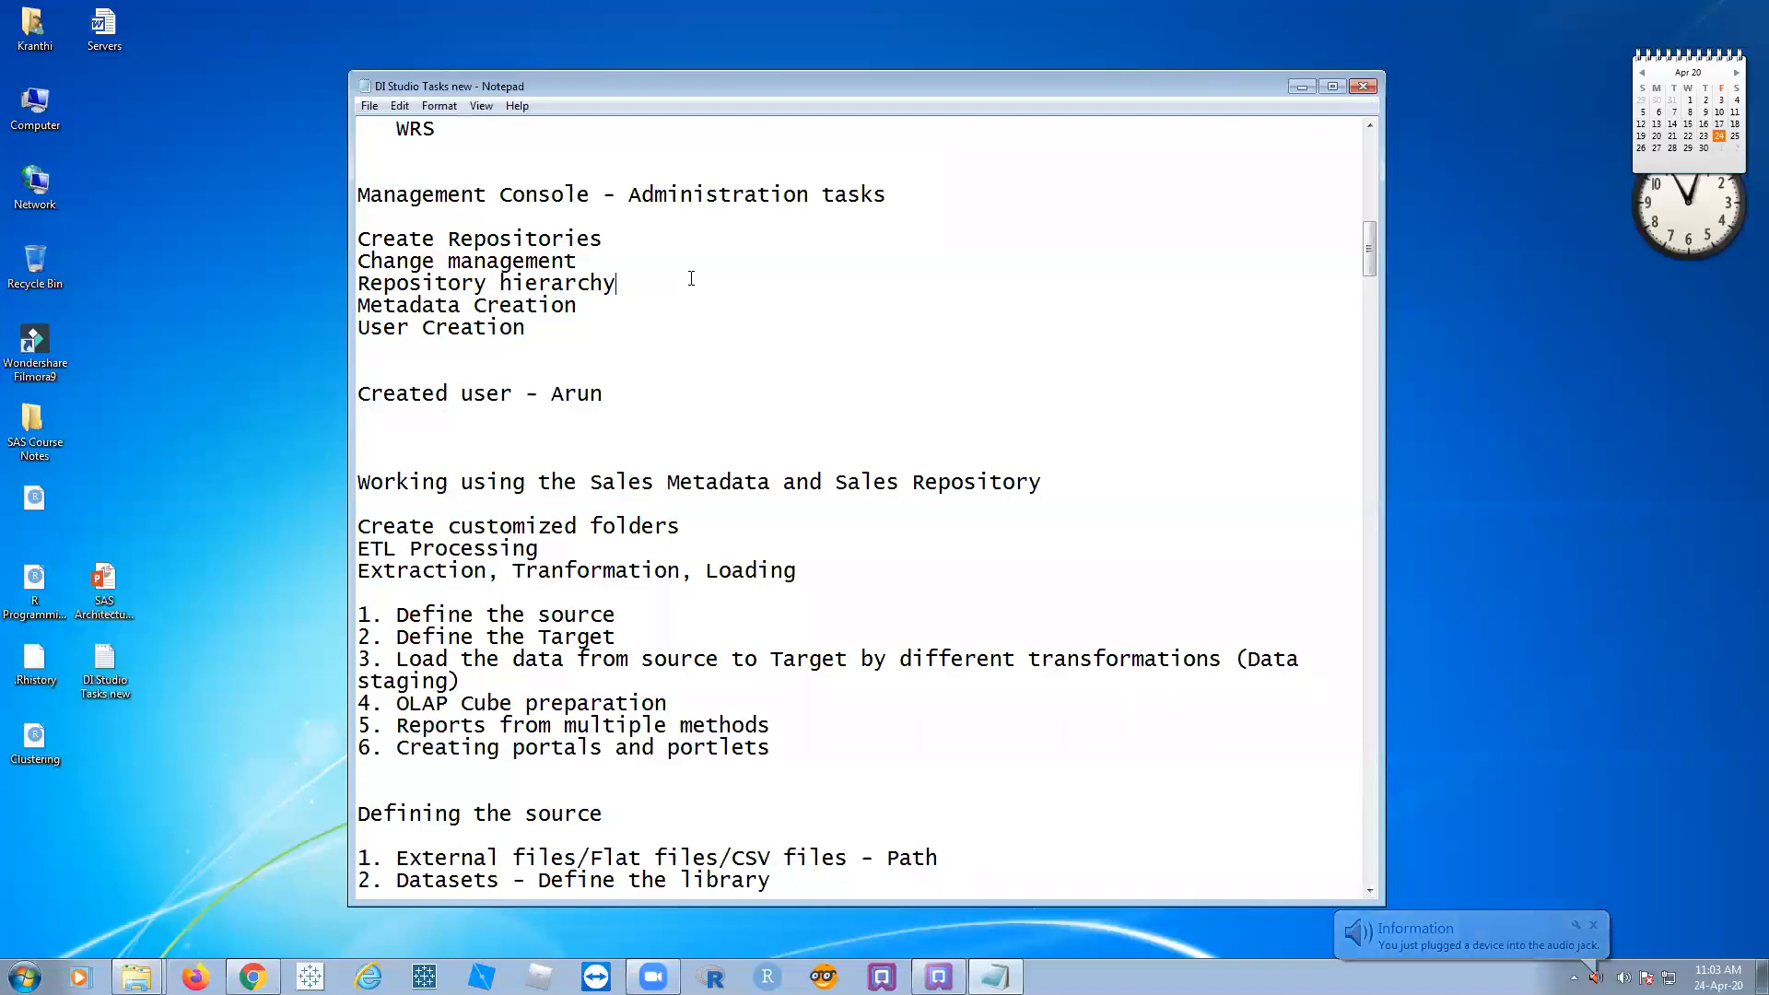
click(1593, 925)
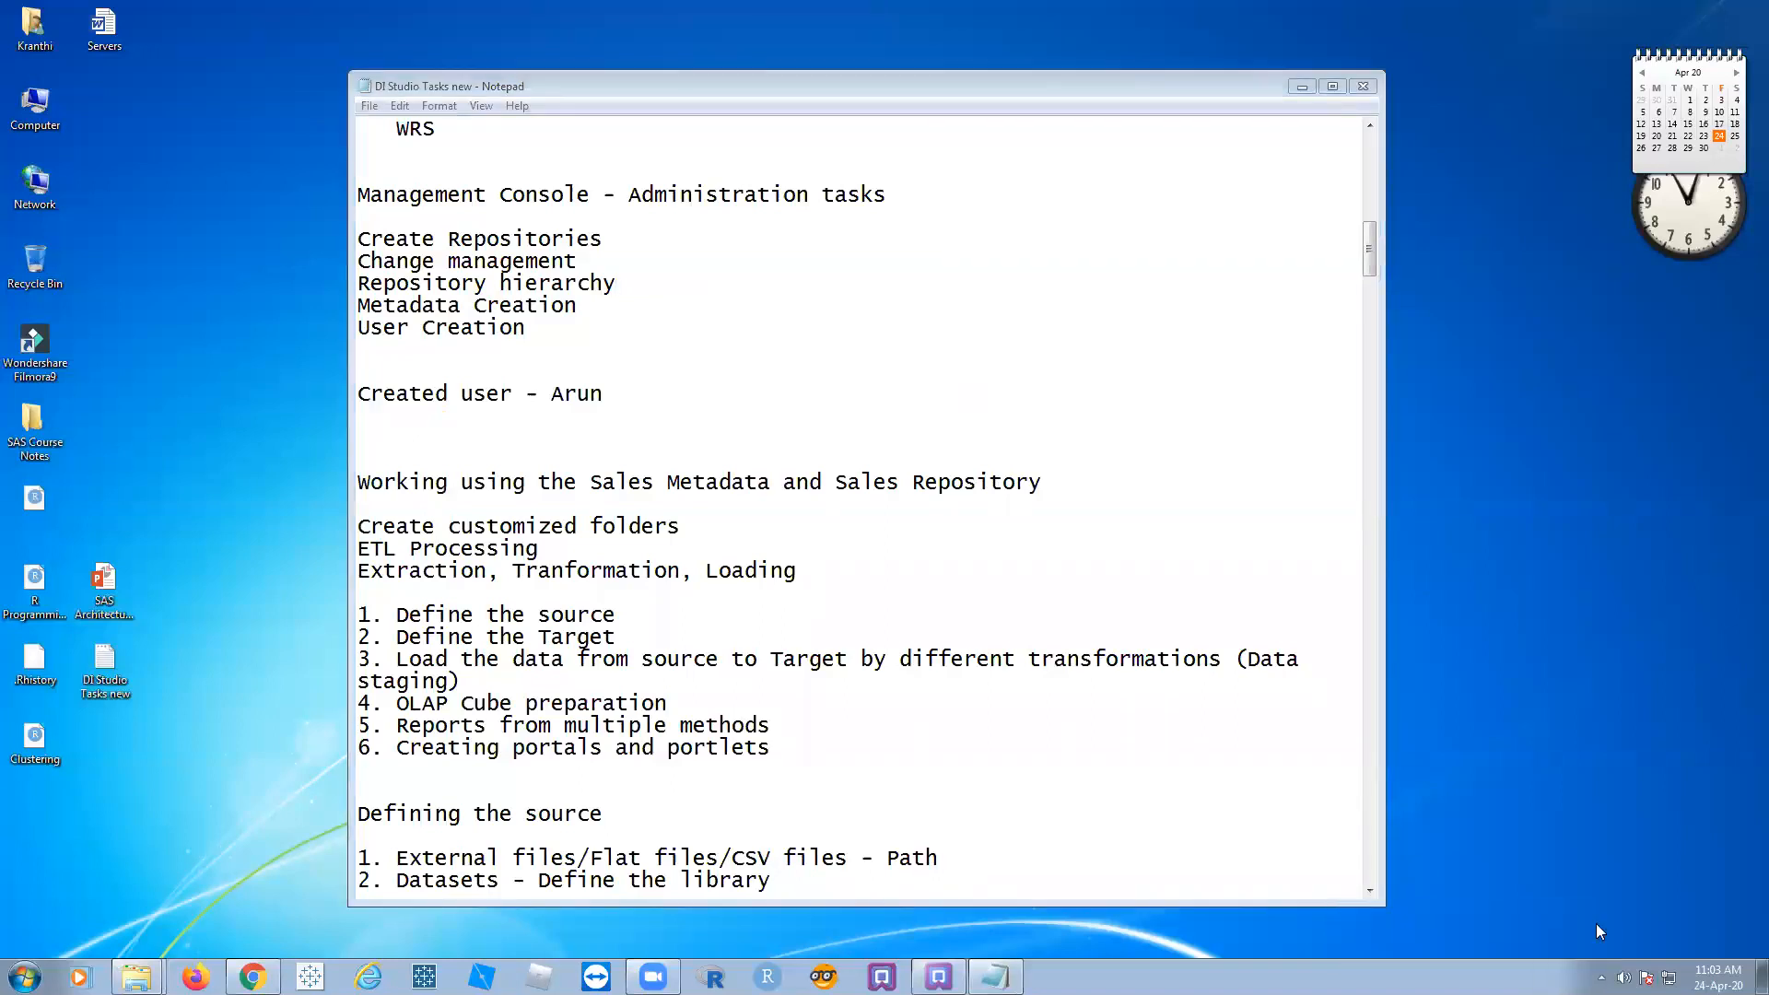
drag(579, 308, 356, 306)
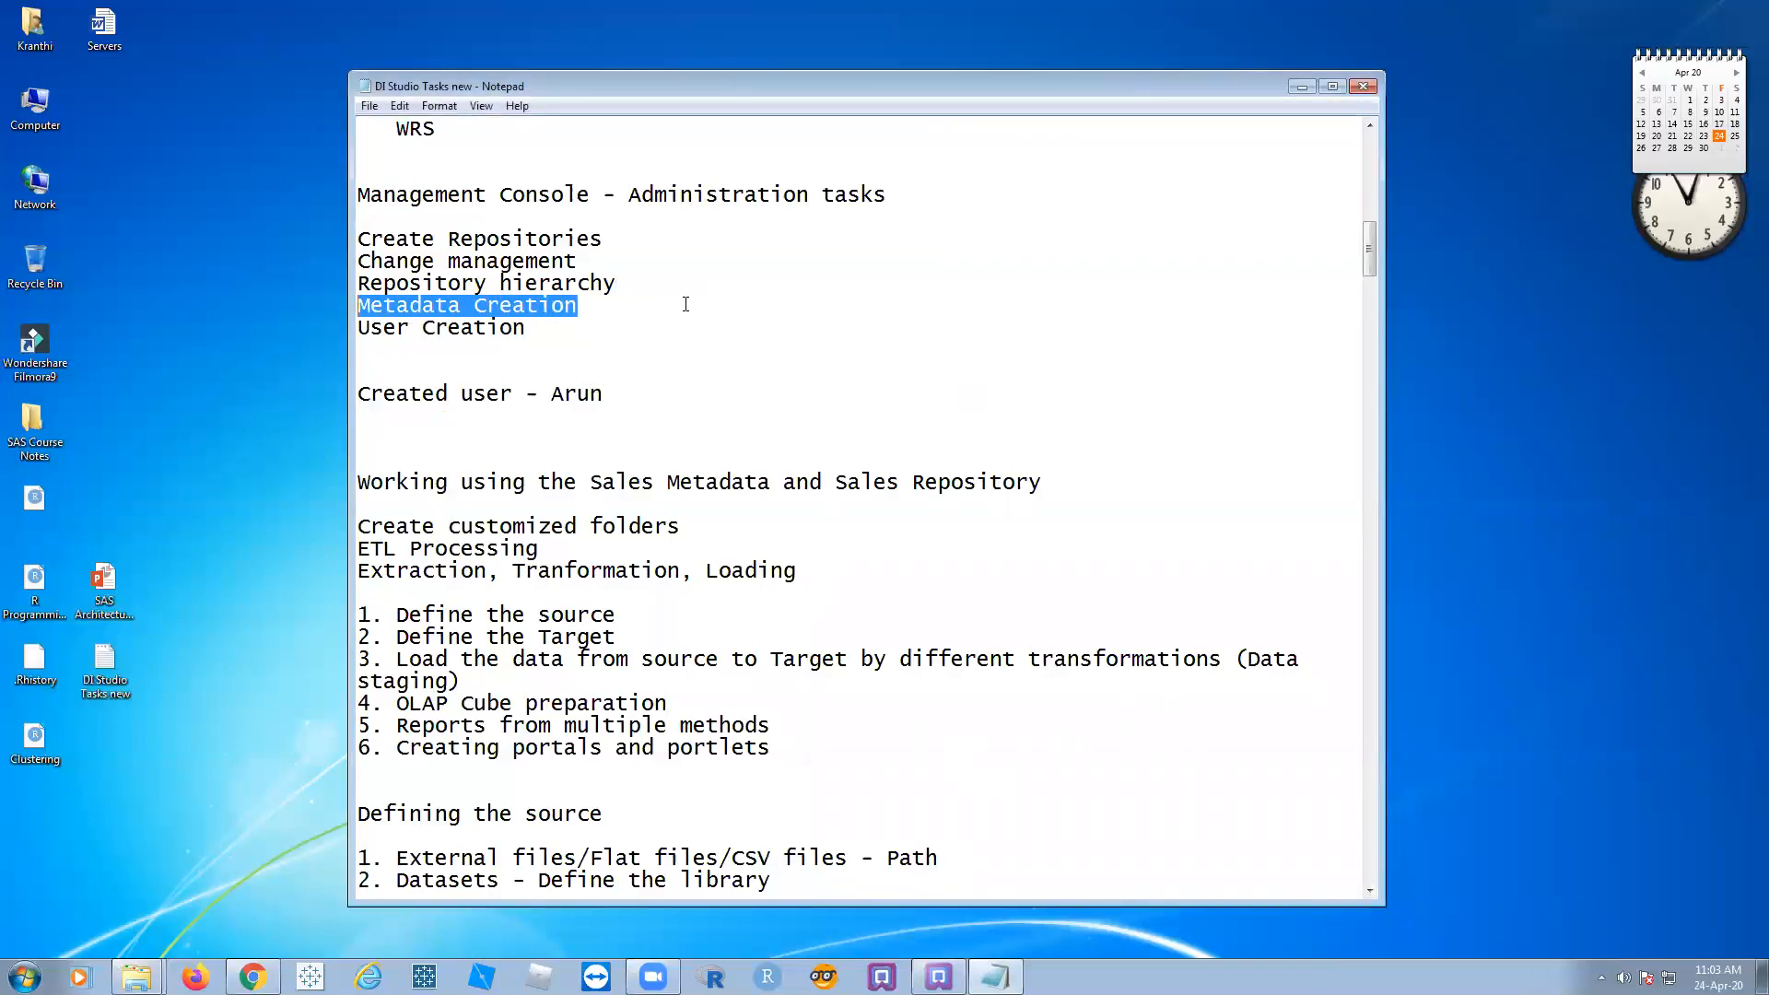
click(683, 305)
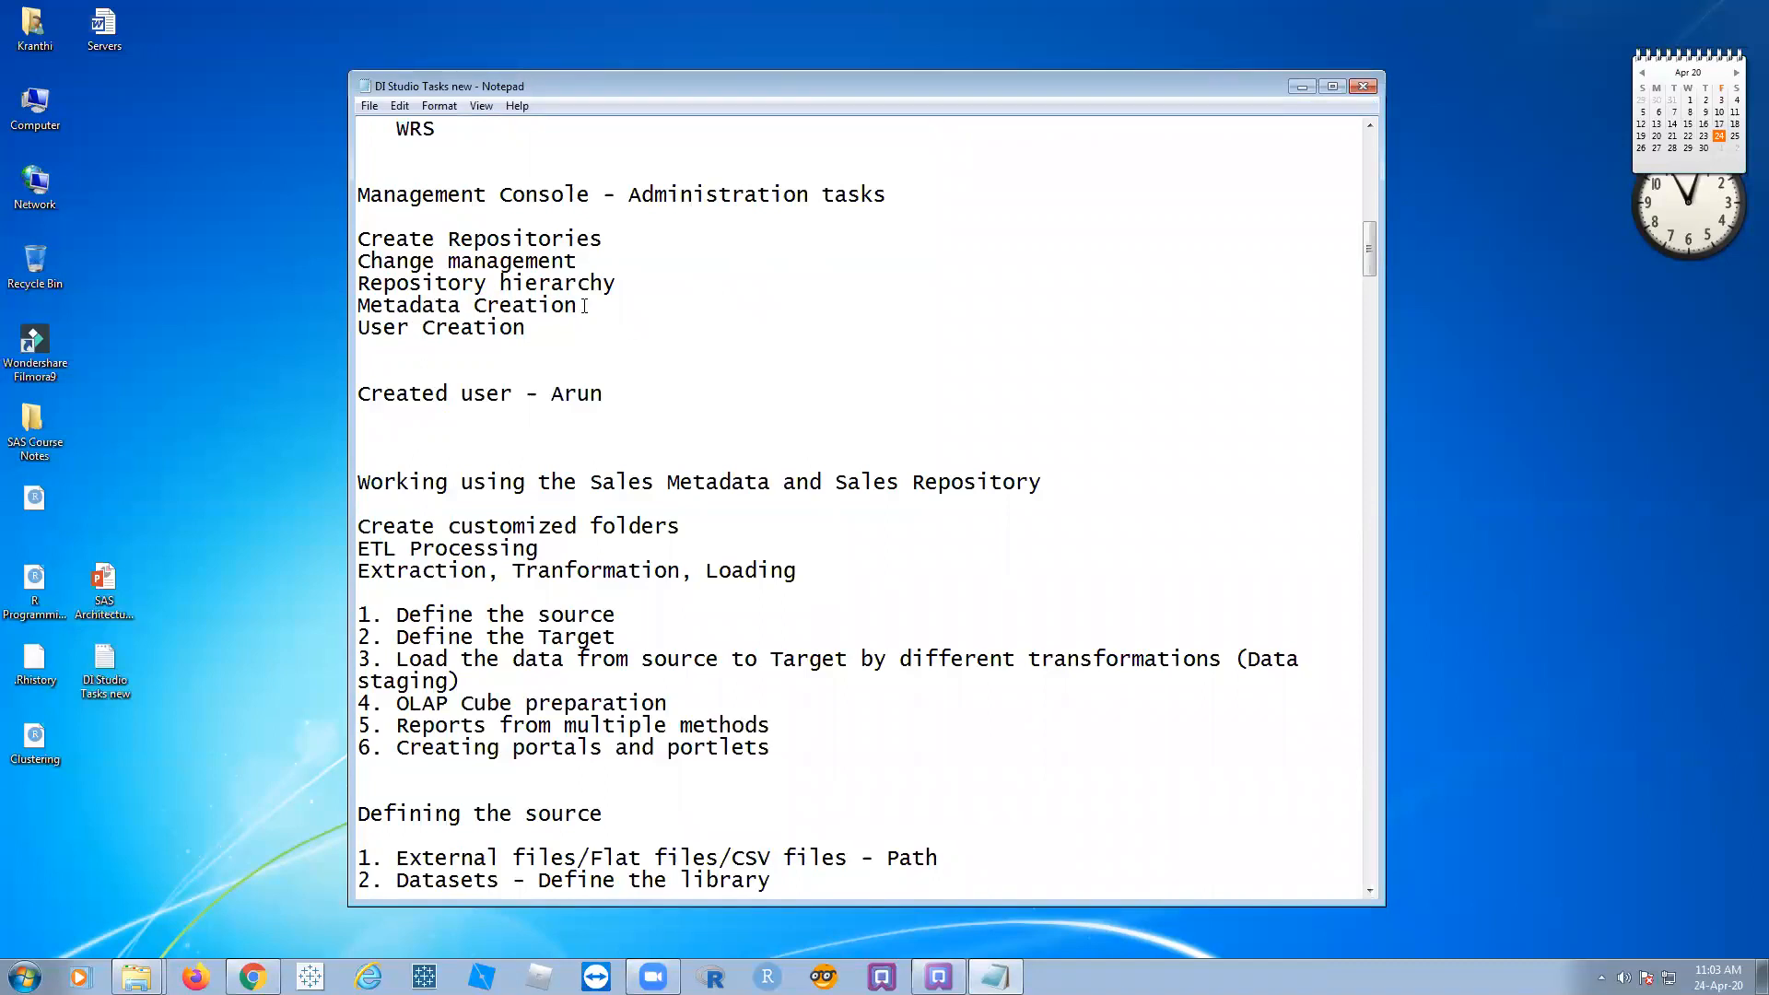
drag(544, 324, 337, 325)
click(743, 324)
Step: Complete the created-users line to name both users as 'Internal users' and delete the extra blank line
drag(565, 395, 614, 394)
text(nand, Haee)
key(BackSpace)
key(BackSpace)
text(meed - Interna)
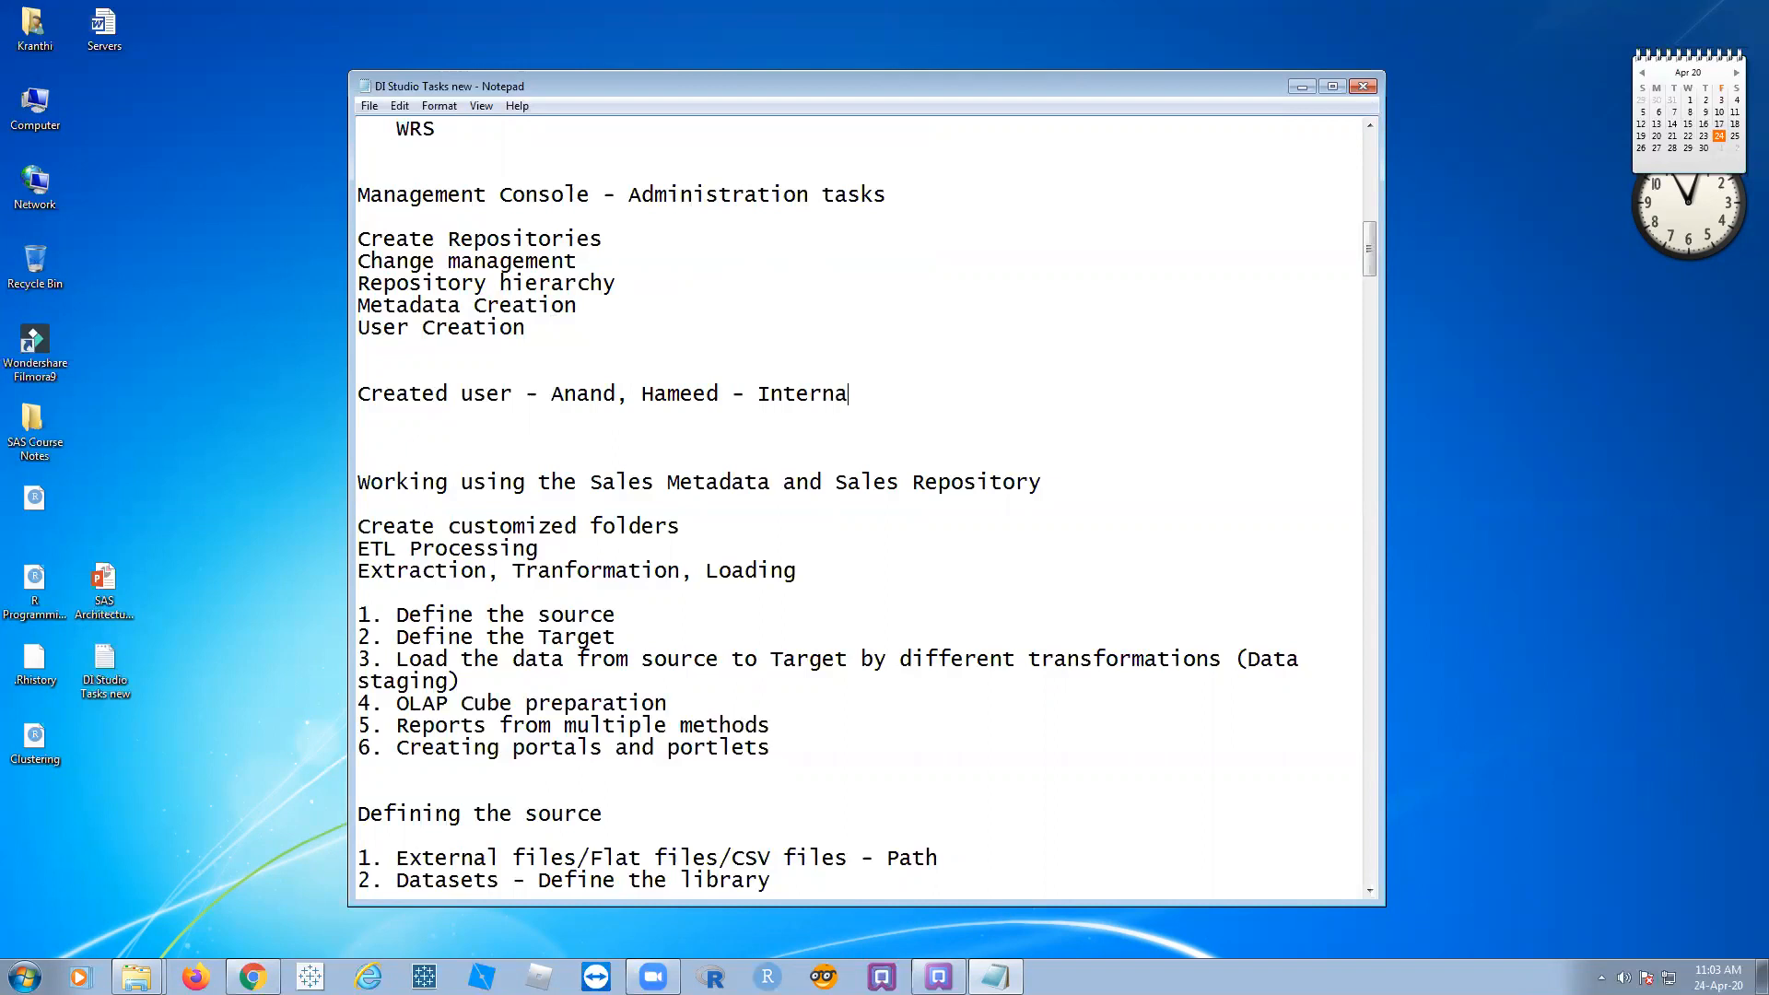
text(l users)
click(579, 436)
key(Delete)
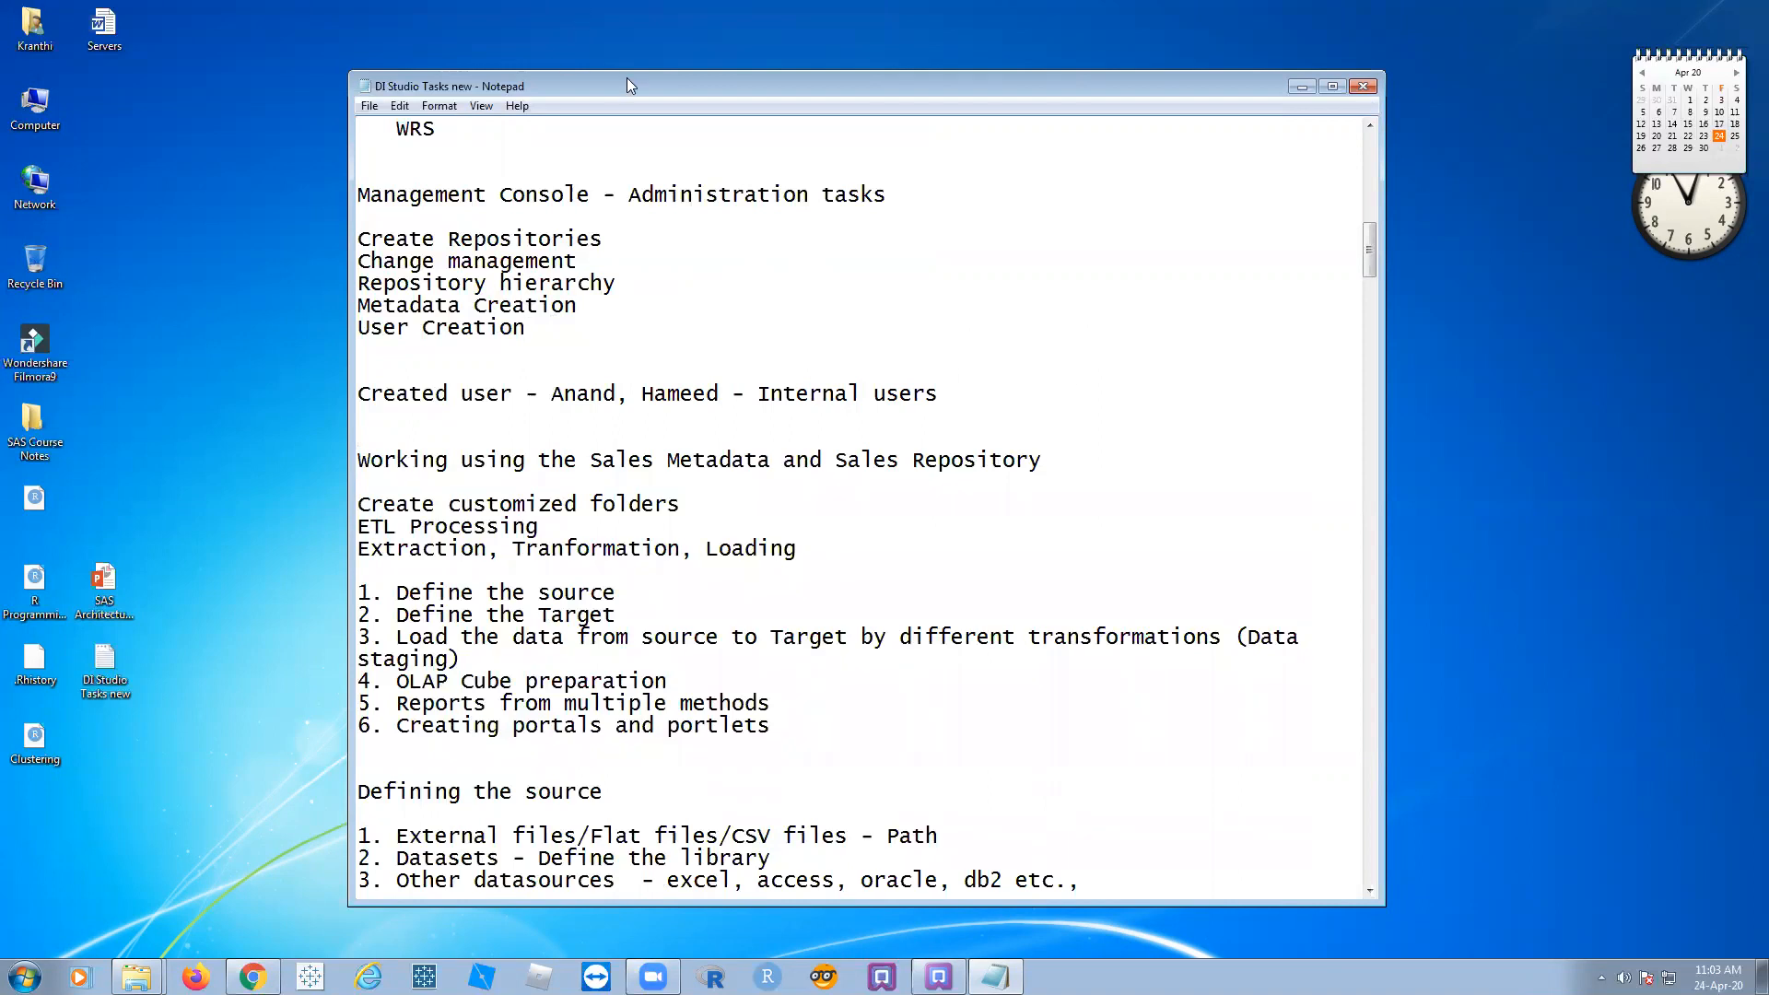
Step: Shift the notes window left, minimize it and the recordings folder, then restore the notes
drag(621, 79, 571, 72)
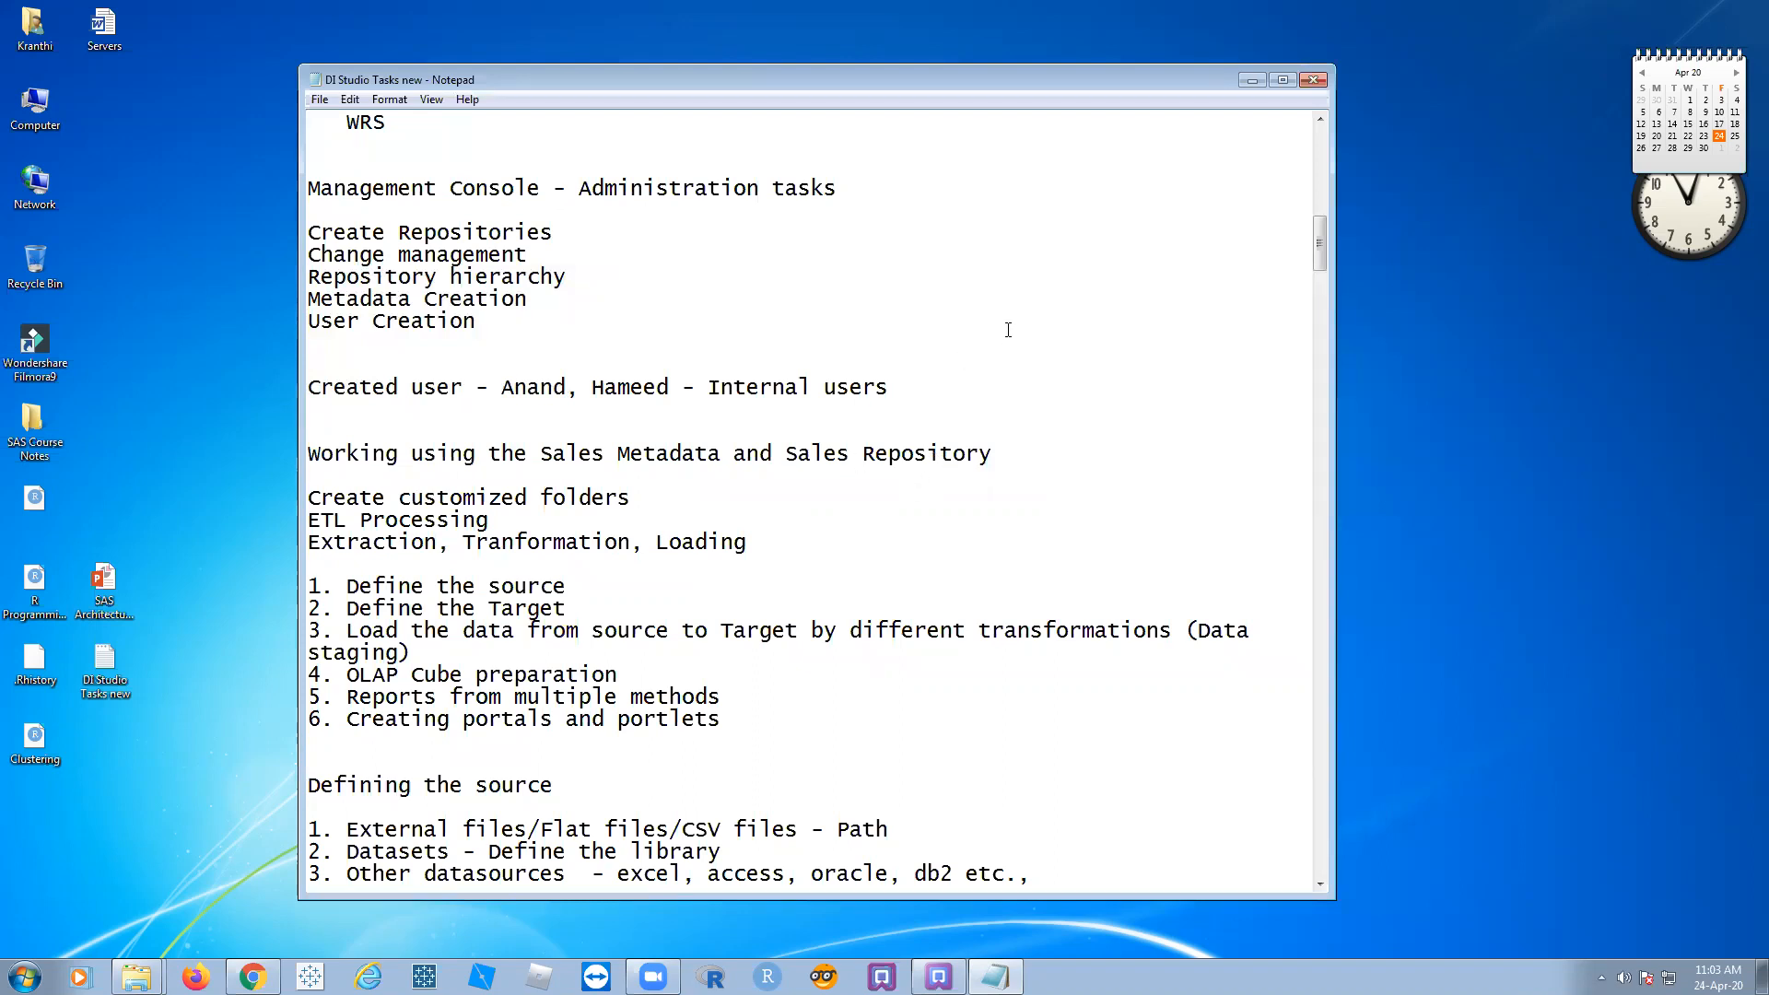
click(543, 388)
click(1254, 81)
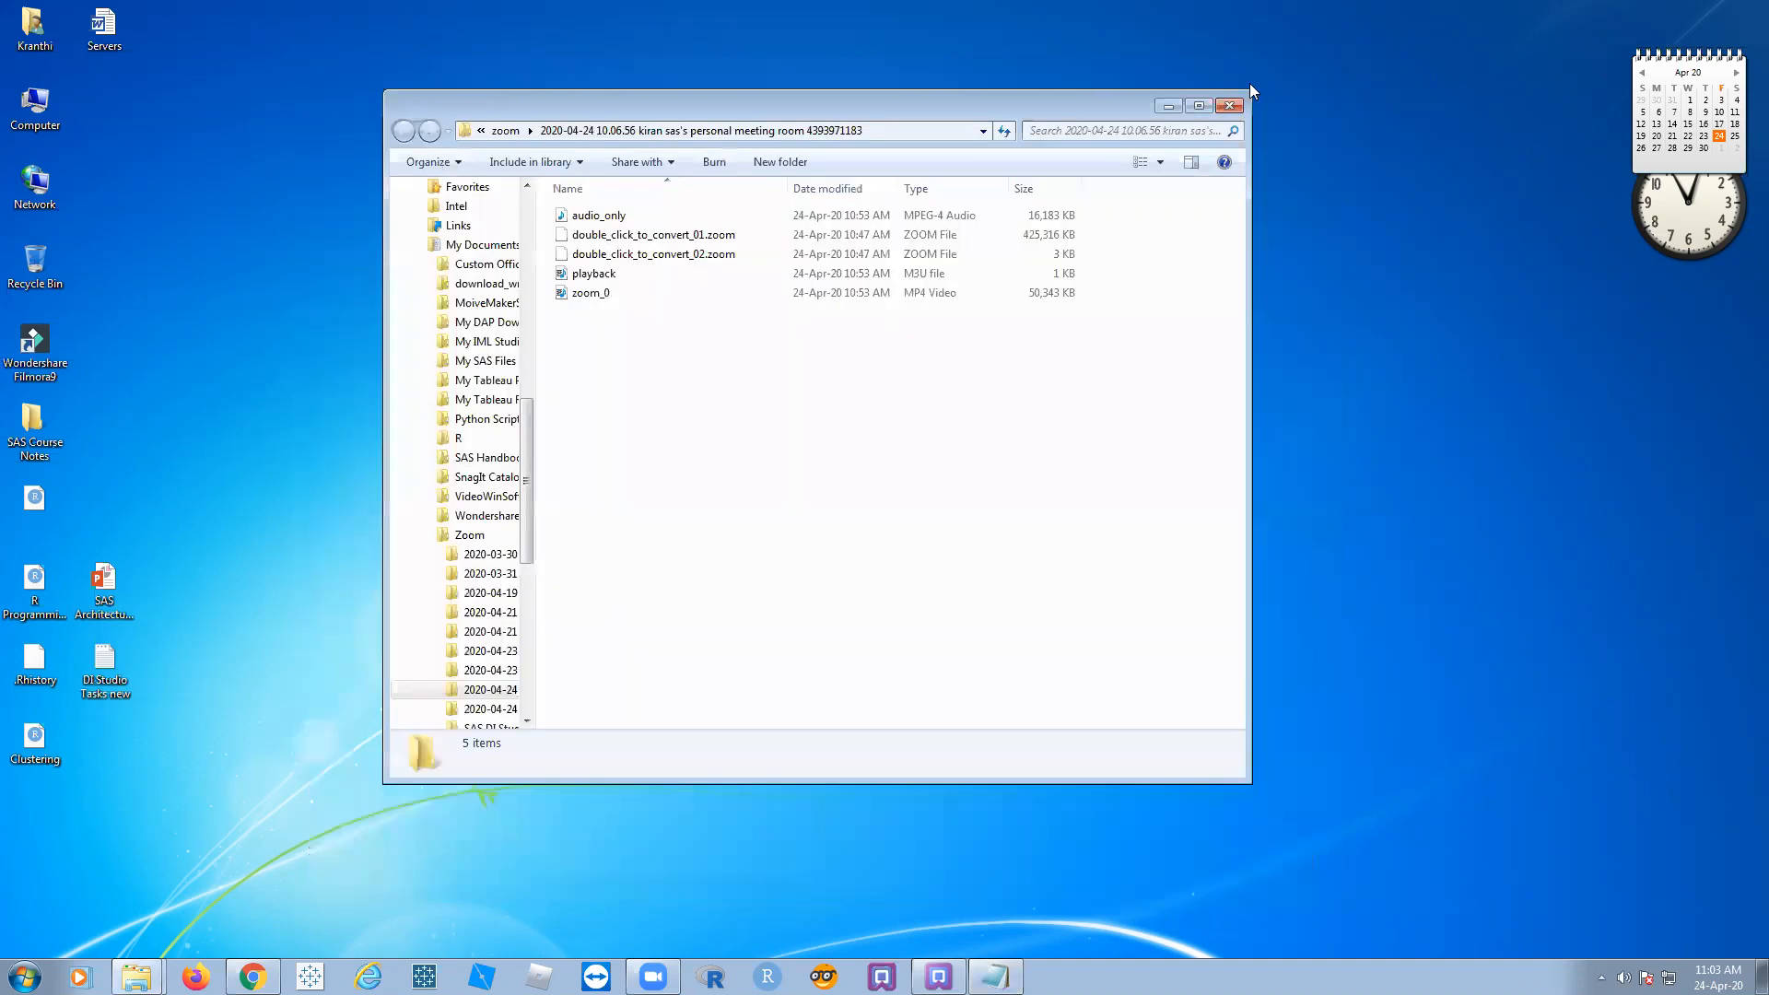
click(1179, 107)
mouse_move(938, 976)
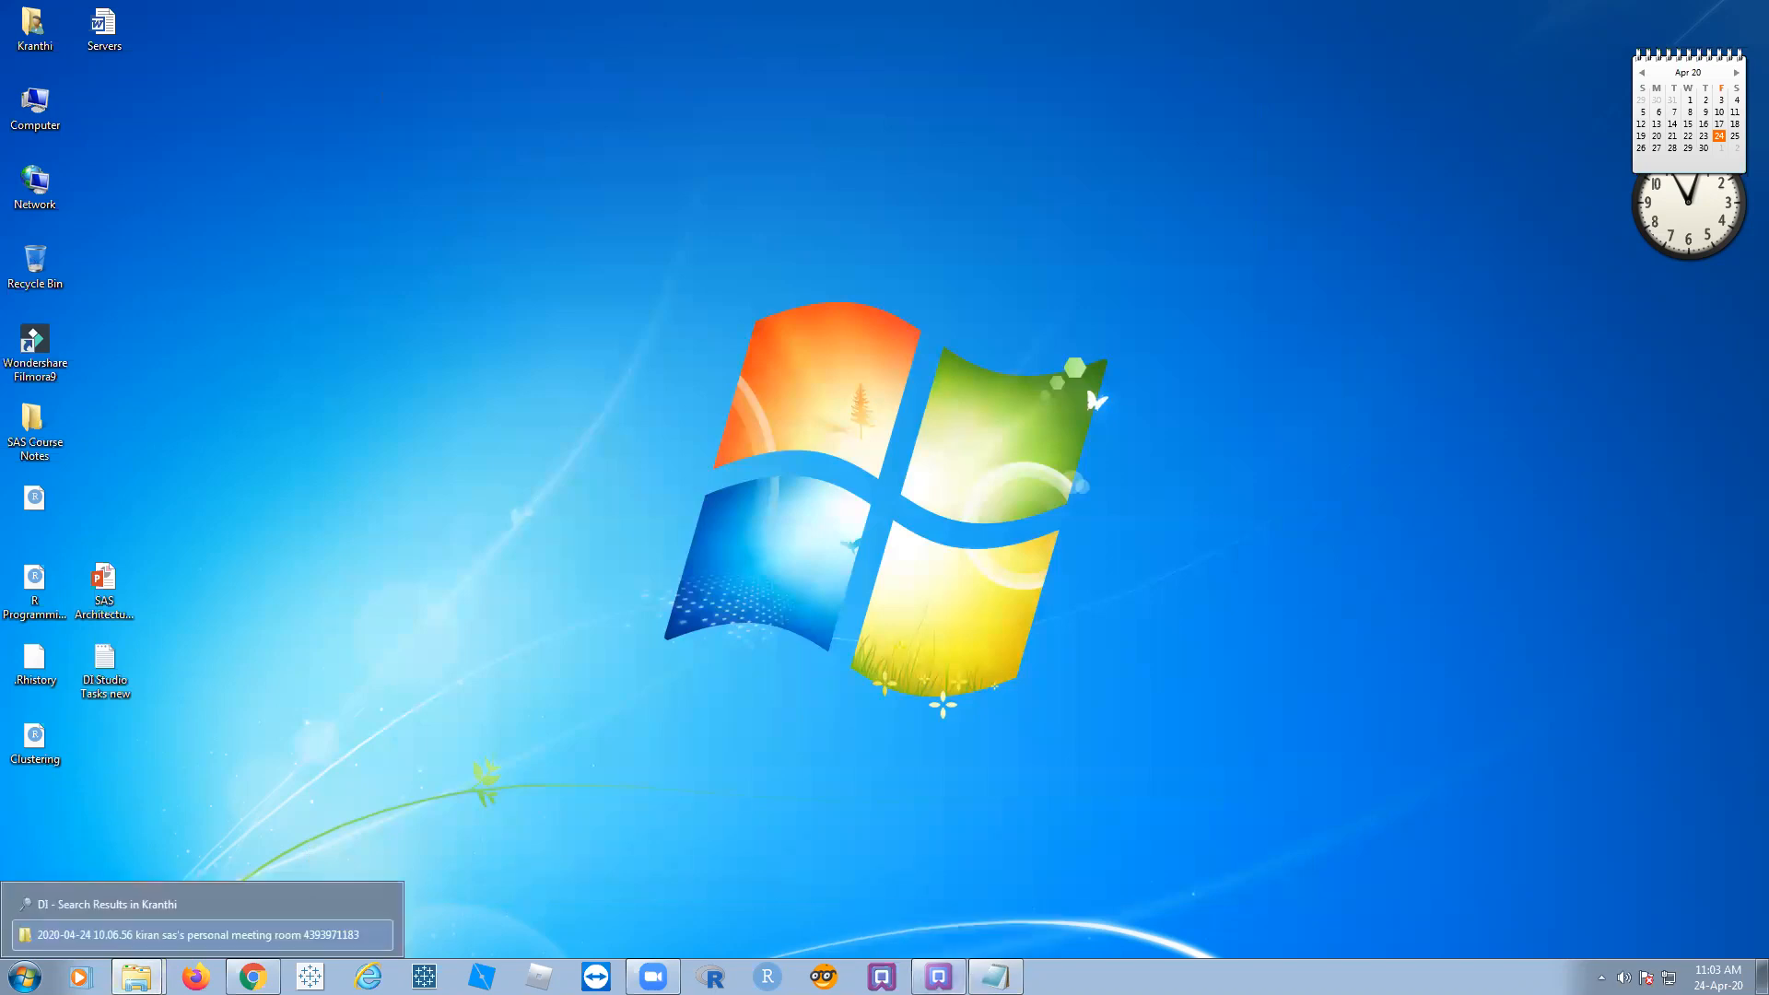
click(996, 977)
Step: Insert an 'ACT Controls' line above the created-users line
click(383, 361)
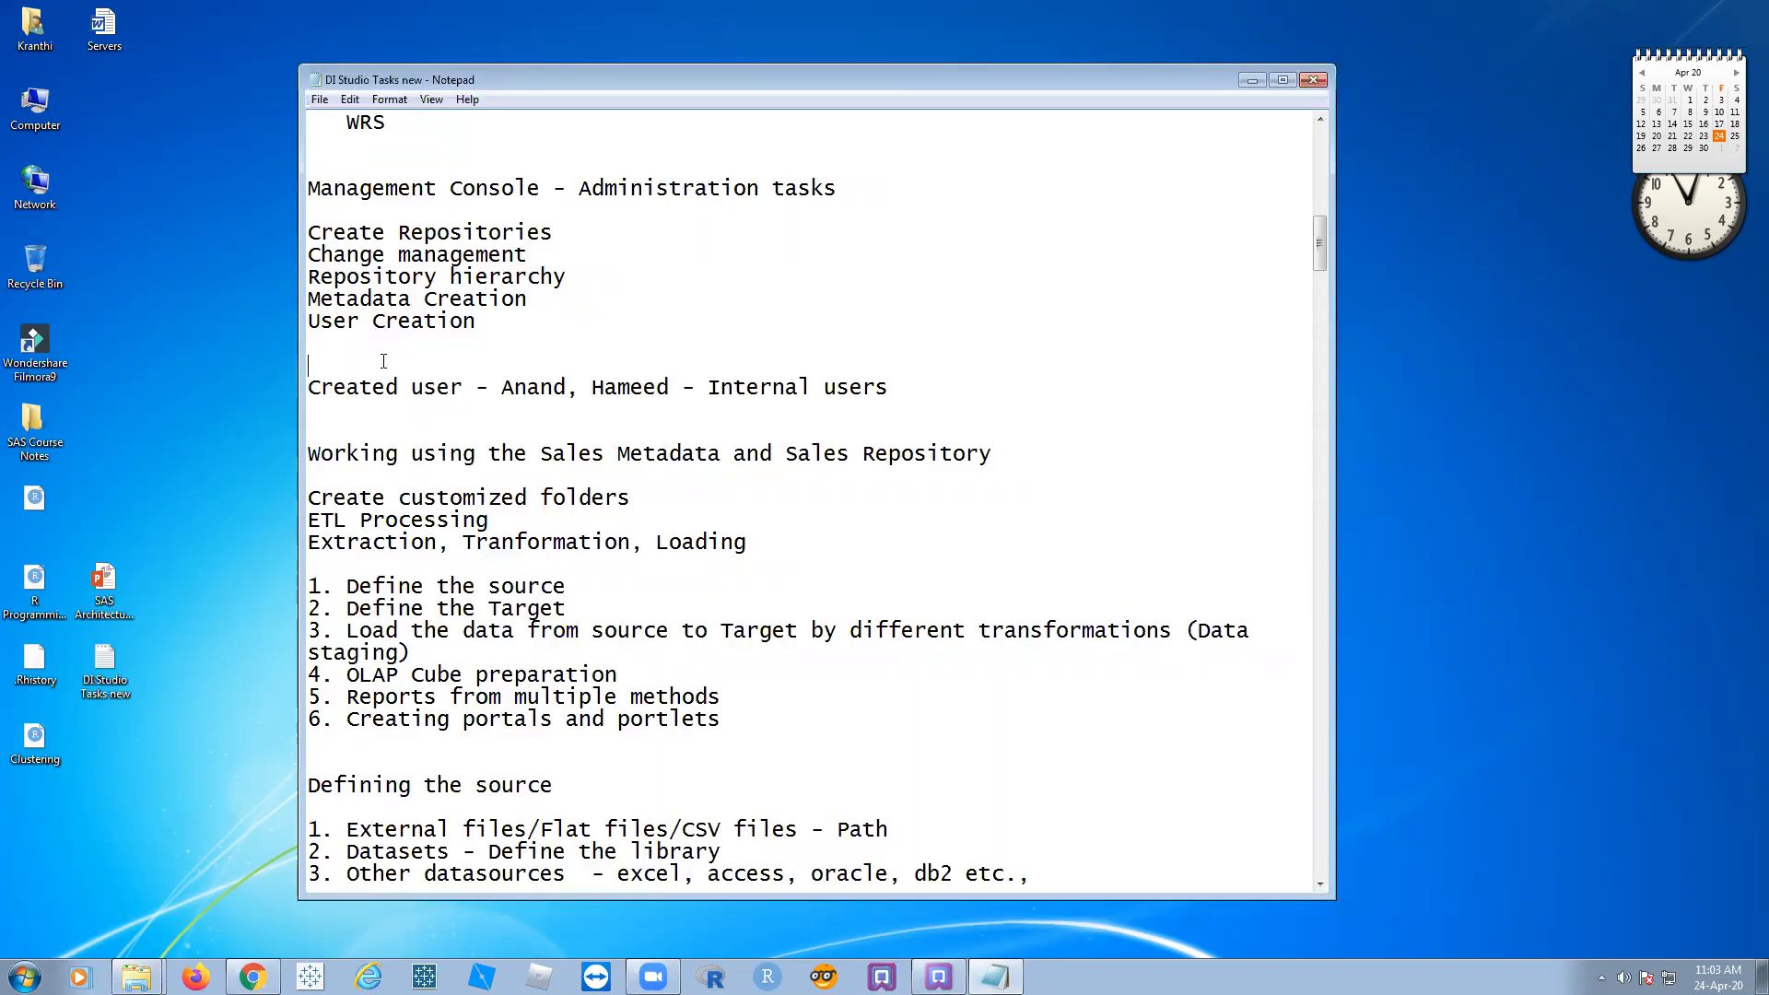
key(Return)
key(Return)
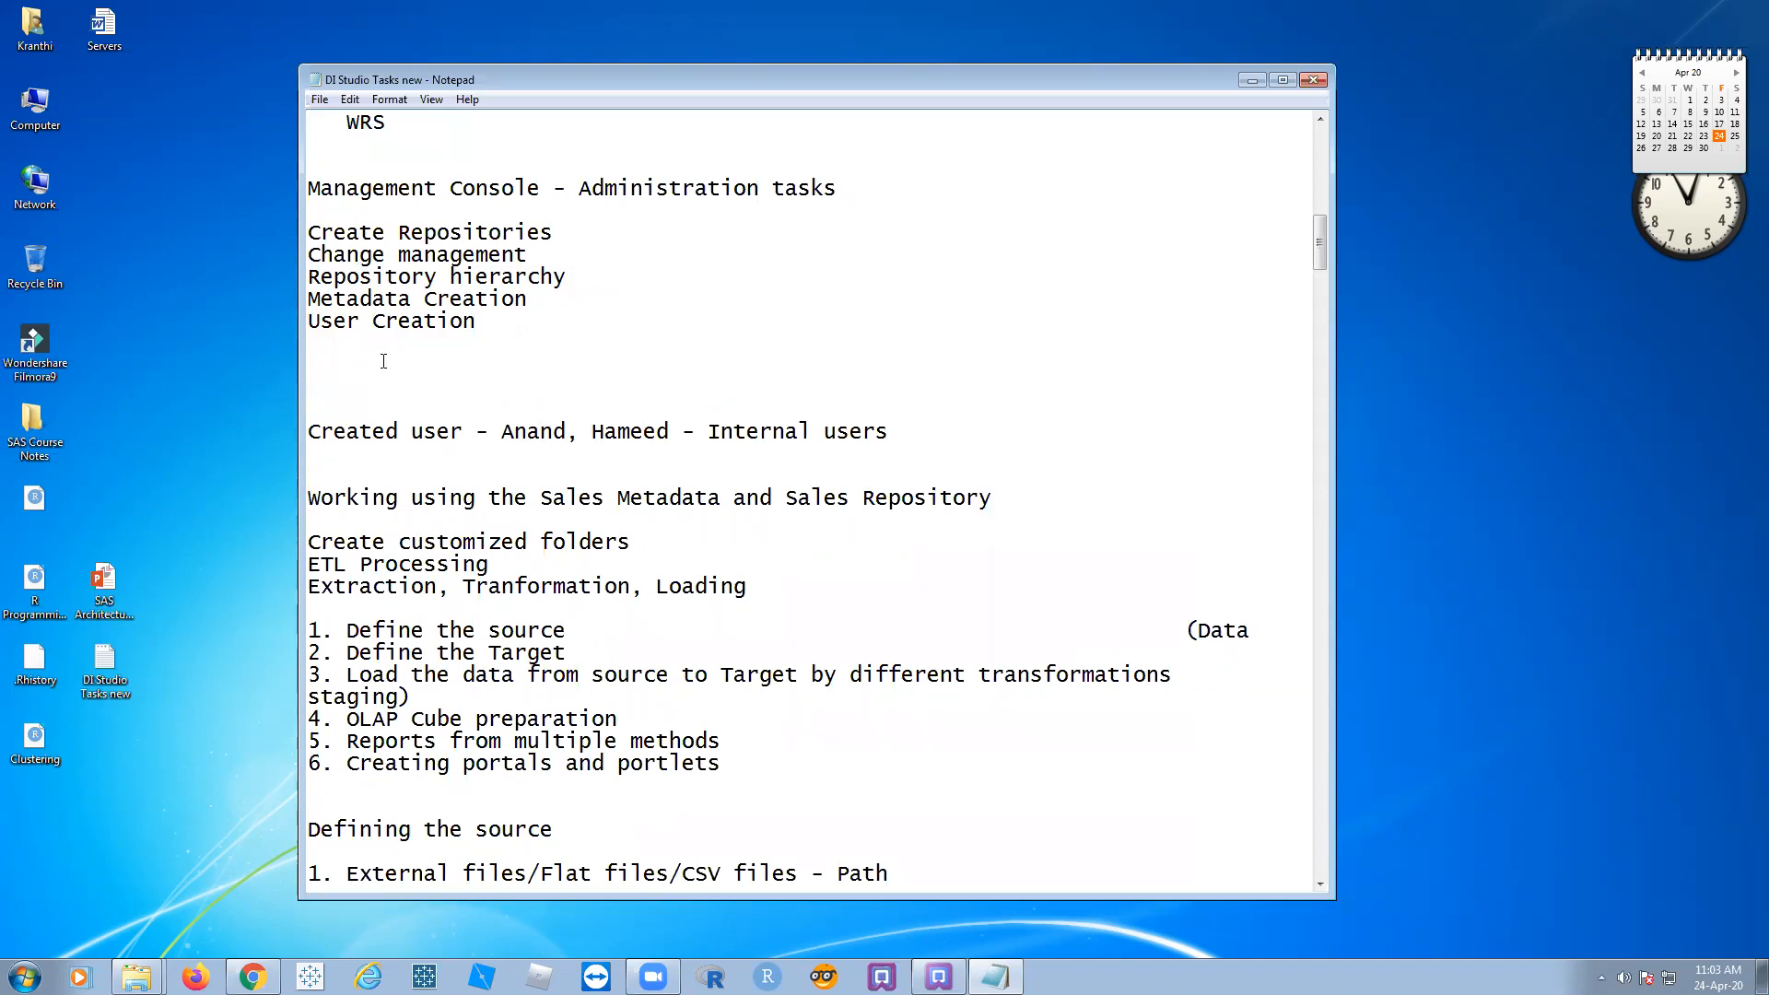
text(ACT Controls)
key(Return)
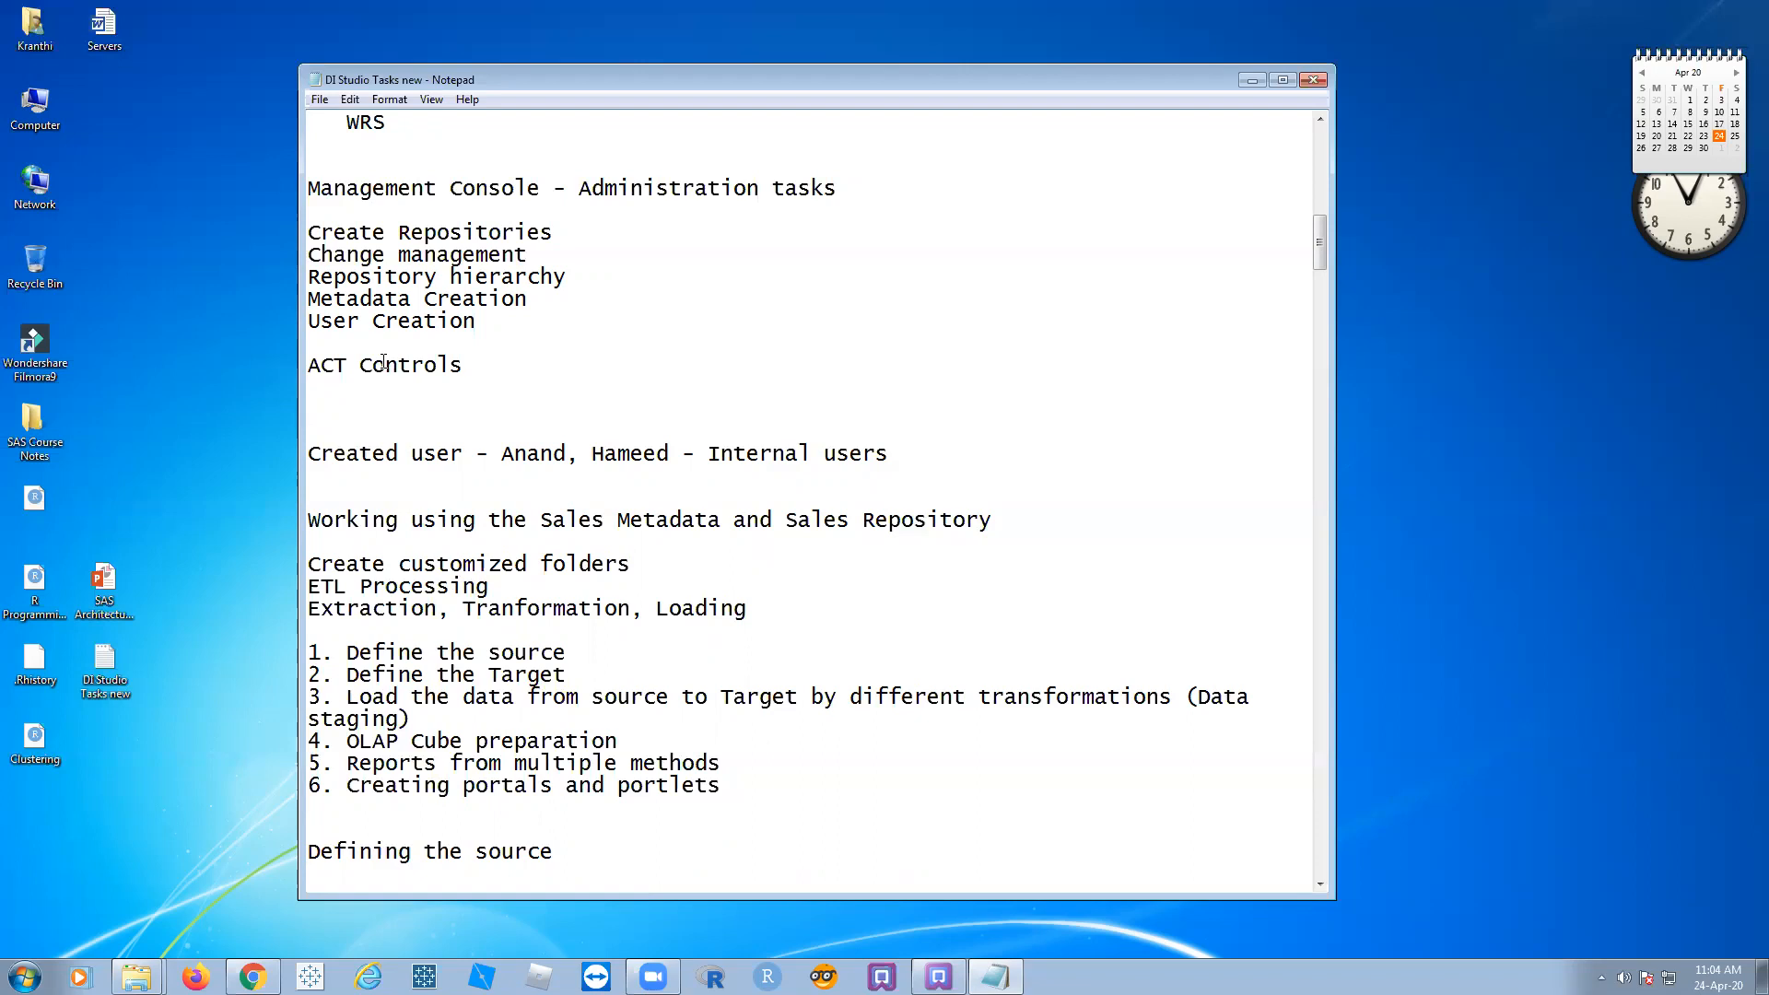
Step: Review the ACT Controls and Working-through-Loading lines, then return to the Data Integration Studio session
drag(466, 368, 321, 379)
click(347, 395)
drag(466, 367, 284, 366)
click(350, 409)
scroll(678, 367, down, 3)
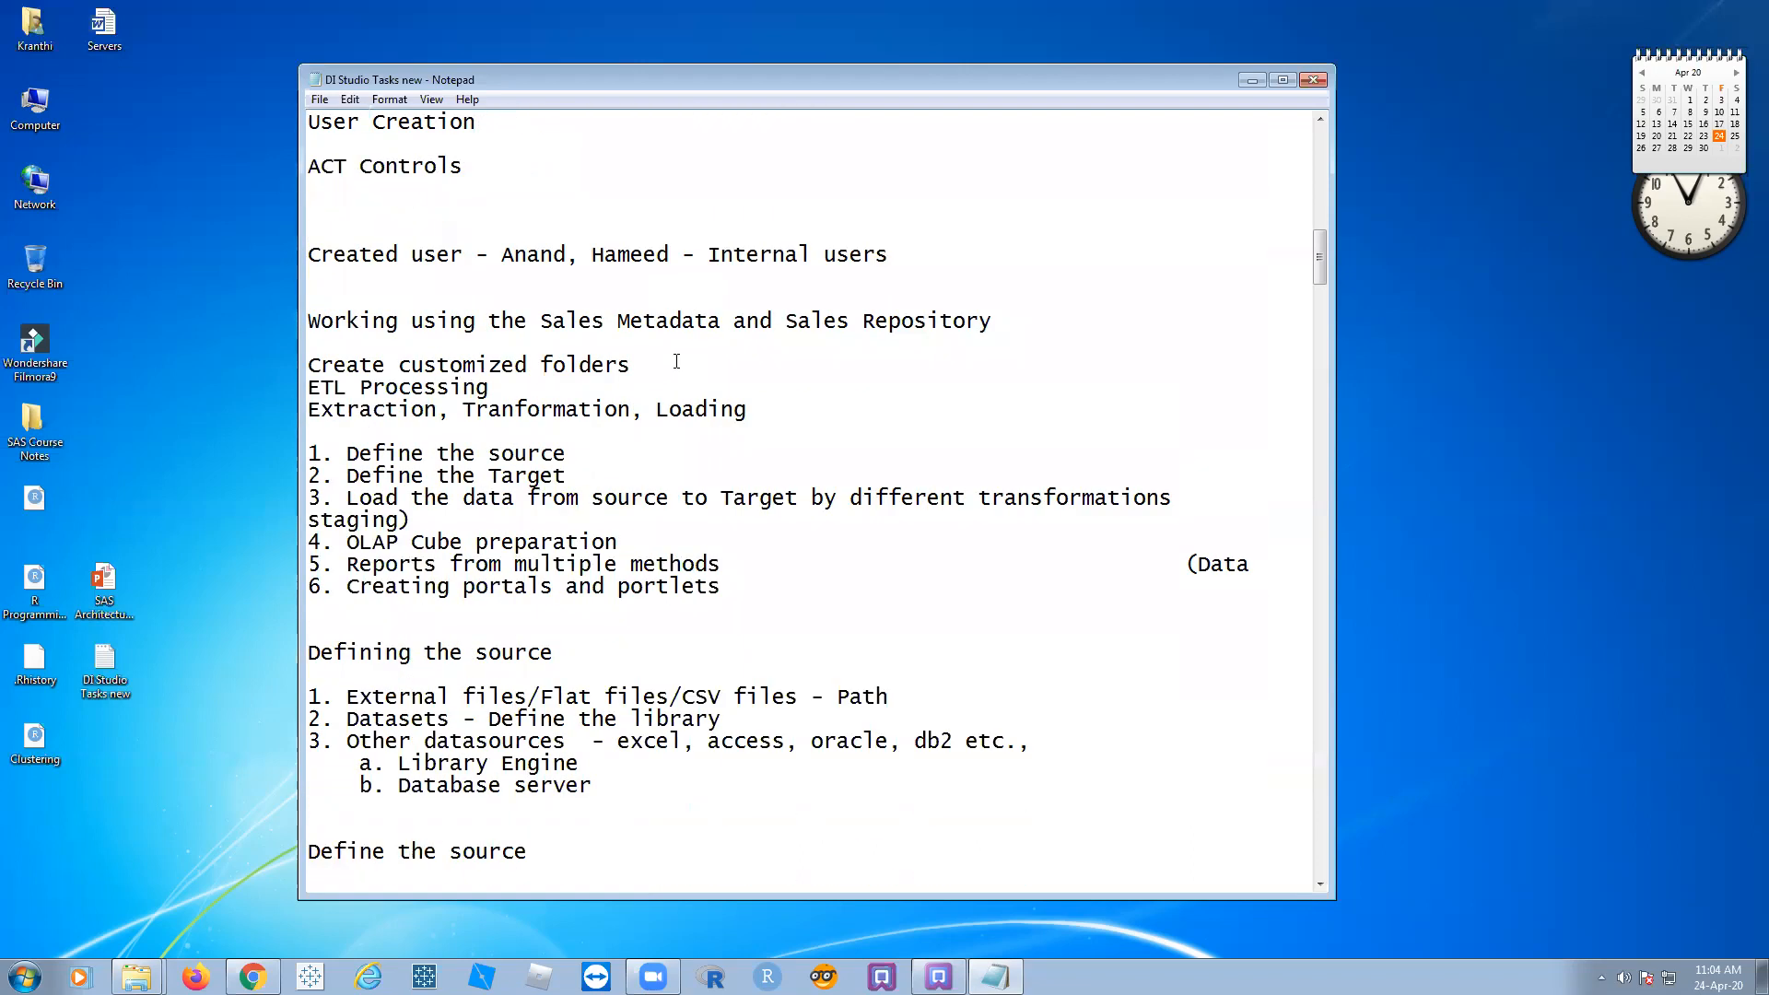
drag(417, 304, 747, 410)
click(748, 410)
key(alt+Tab)
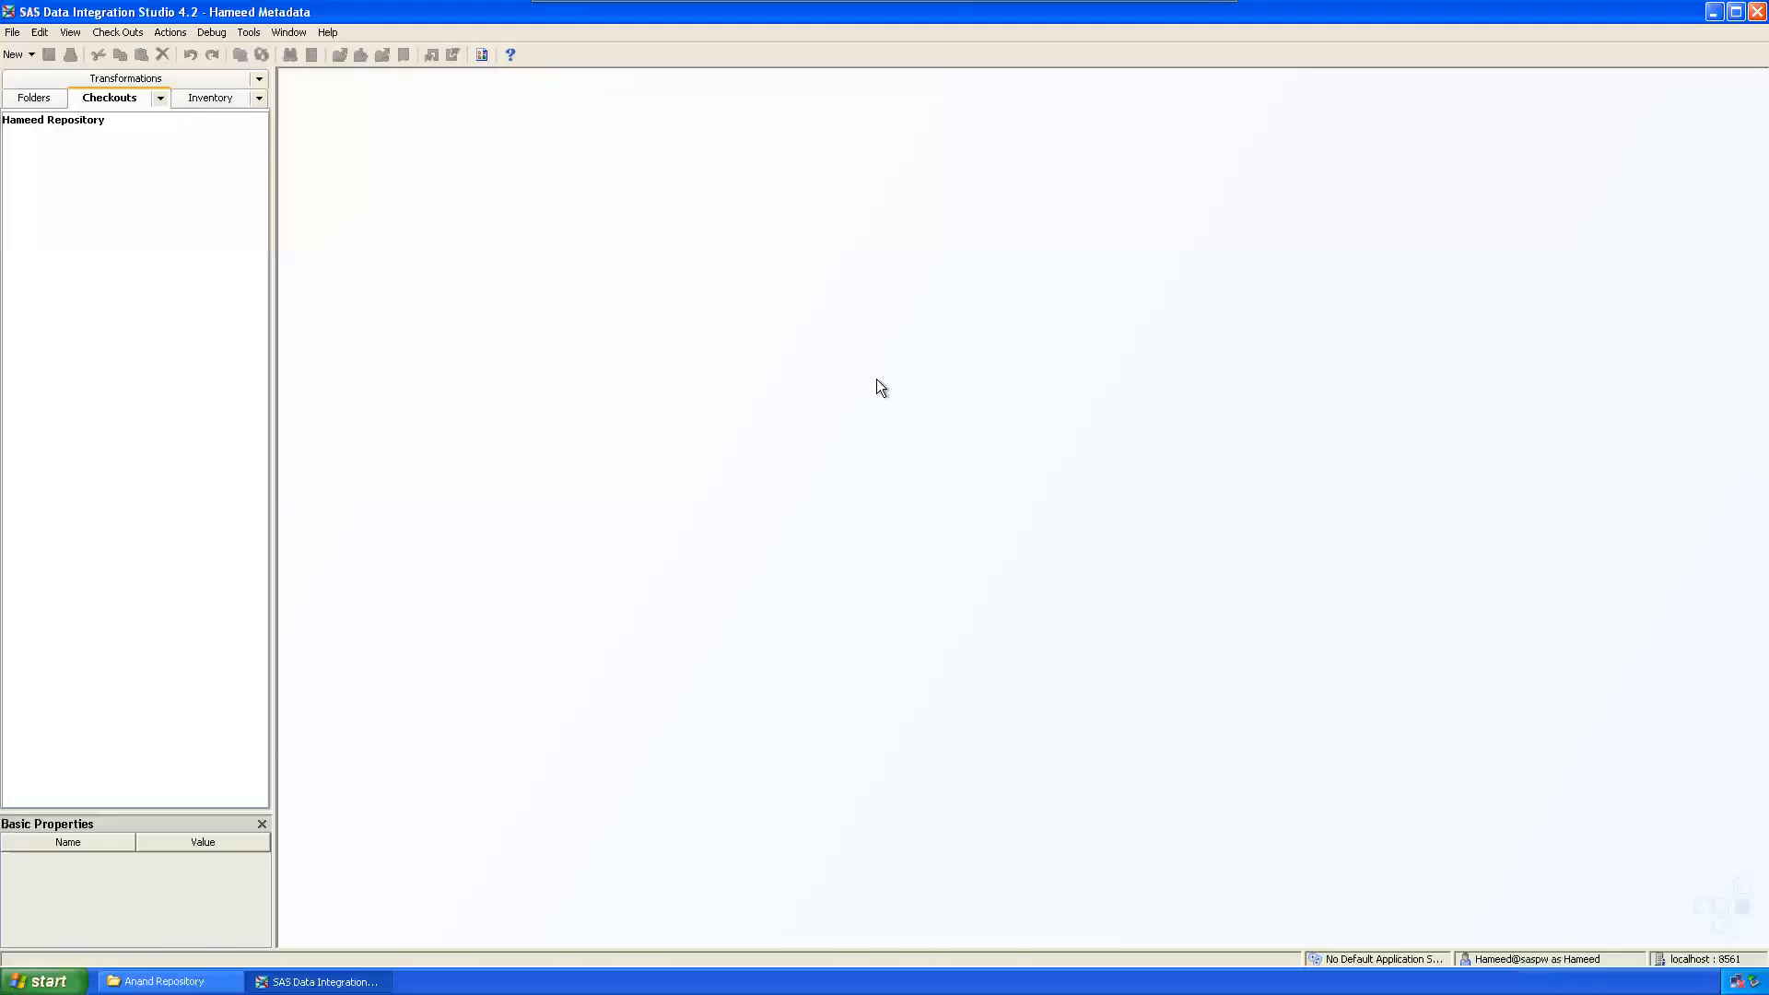
Step: Disconnect and log back on with the Sales Metadata profile, saving its credentials
click(13, 33)
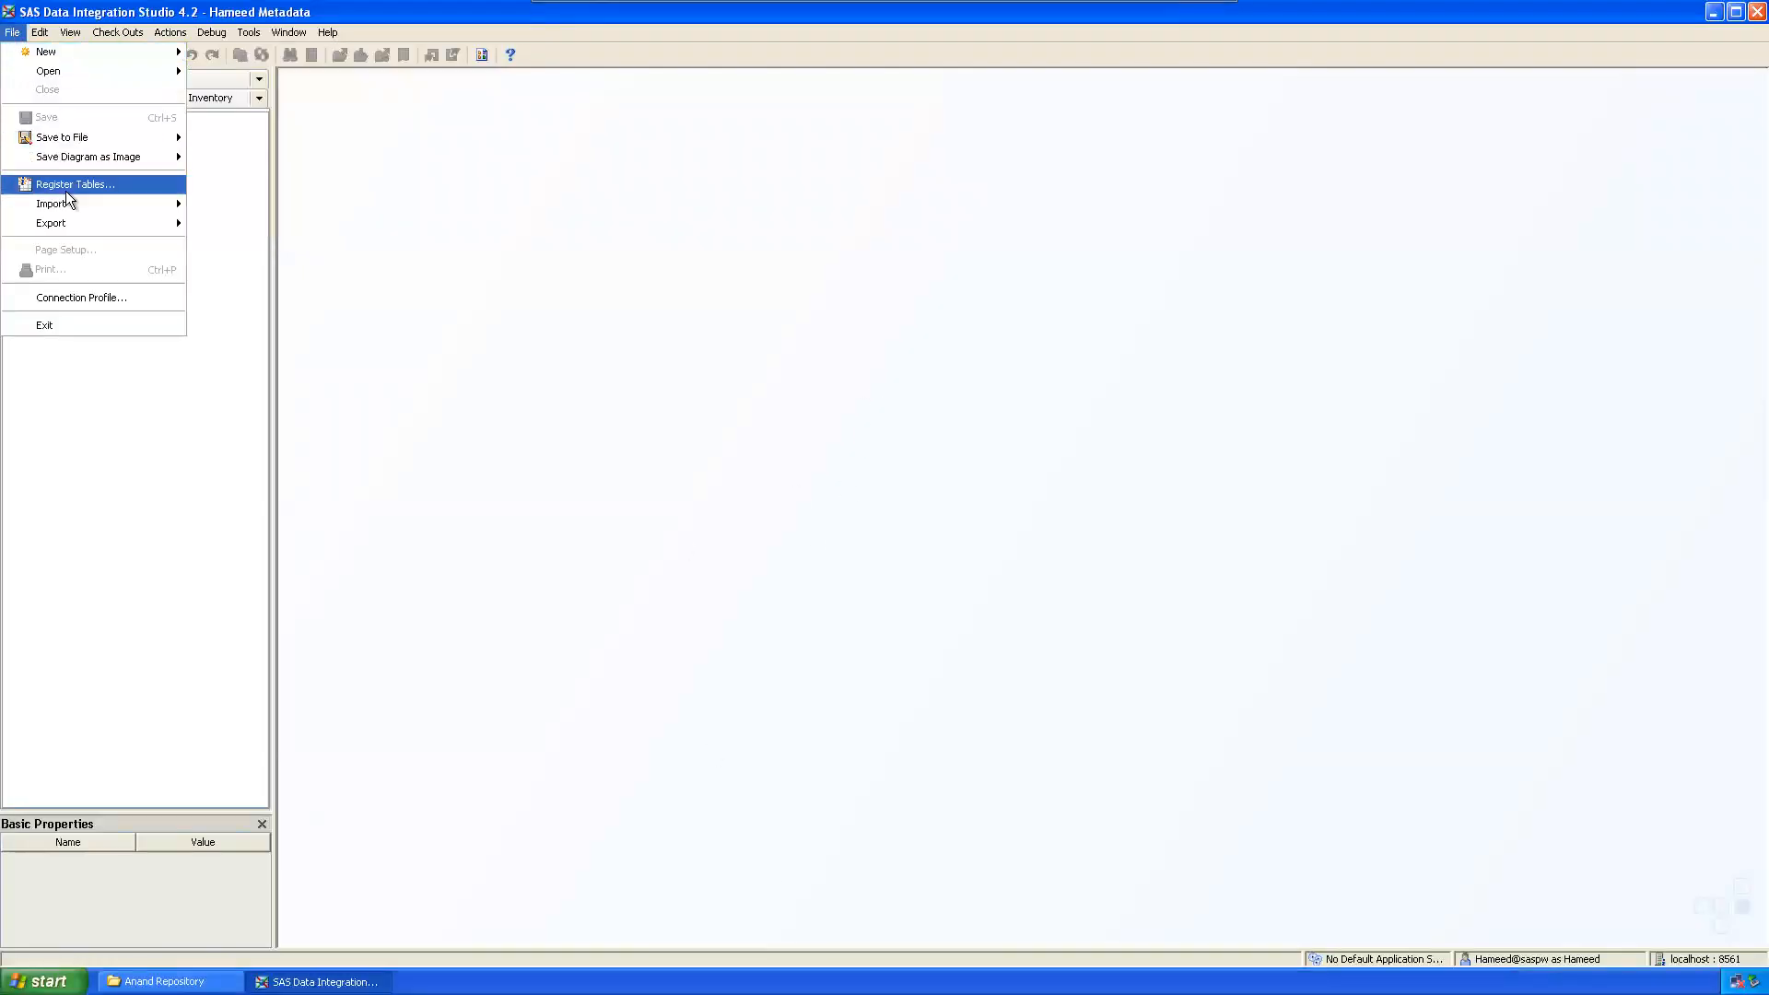
click(63, 295)
click(854, 518)
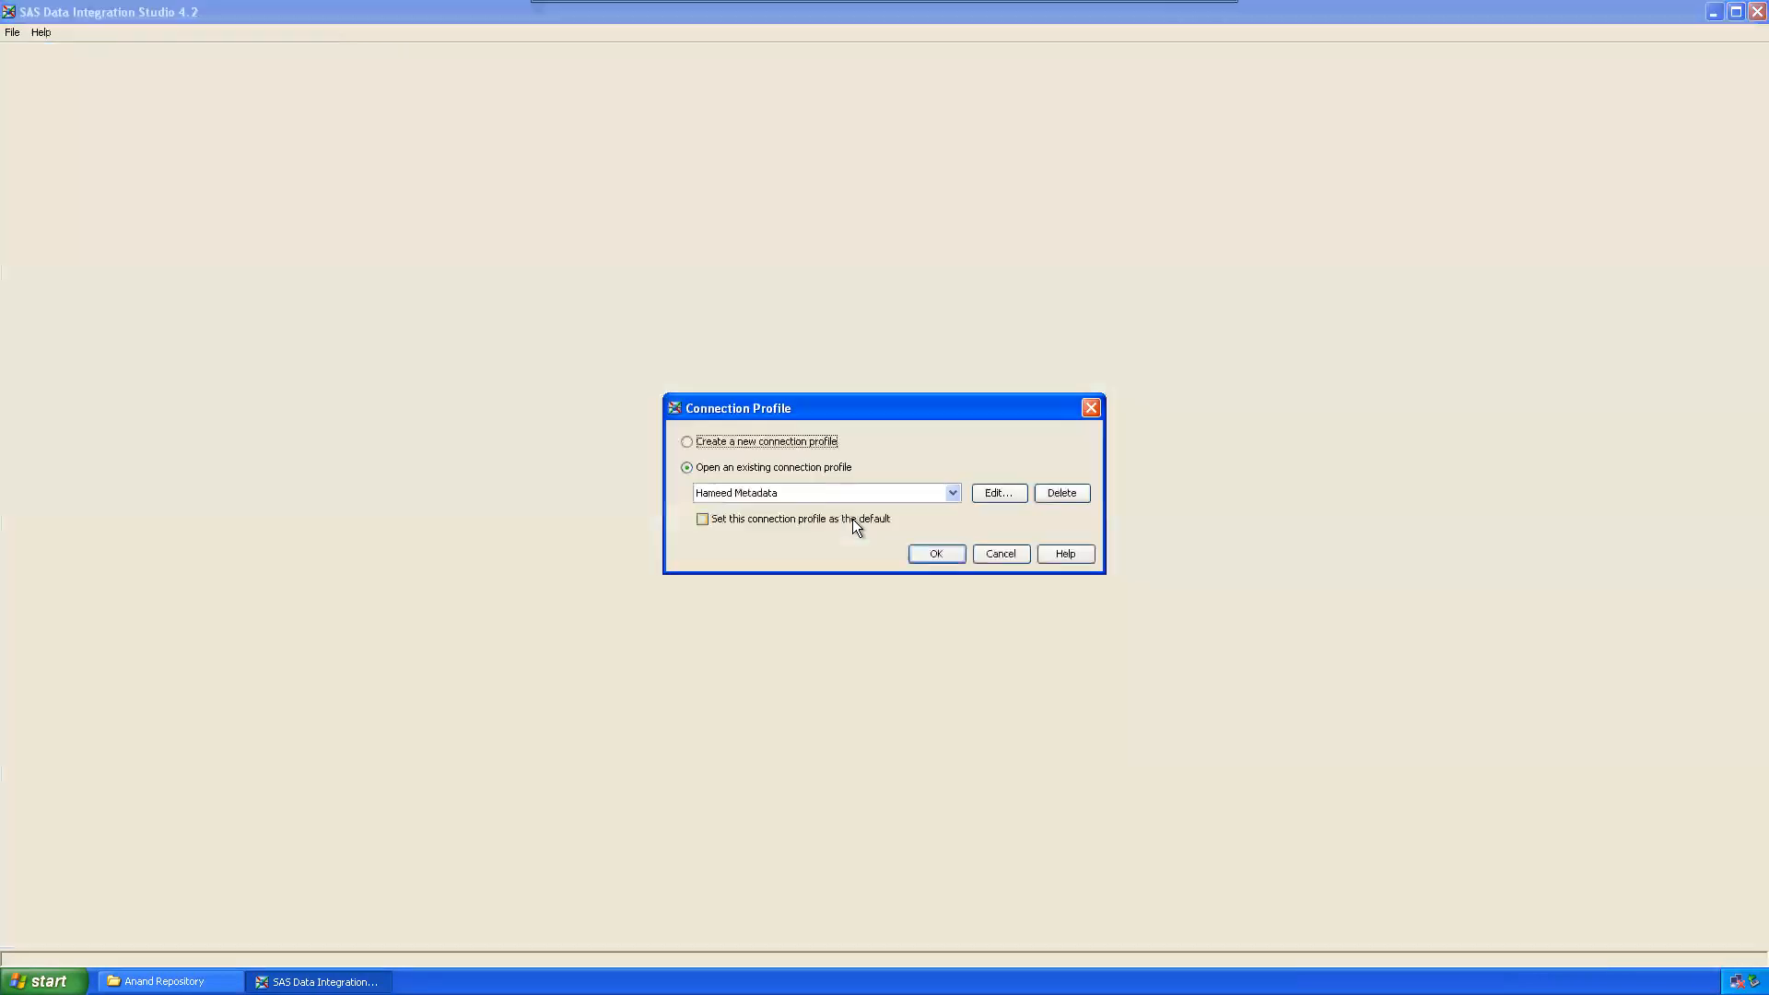
click(945, 493)
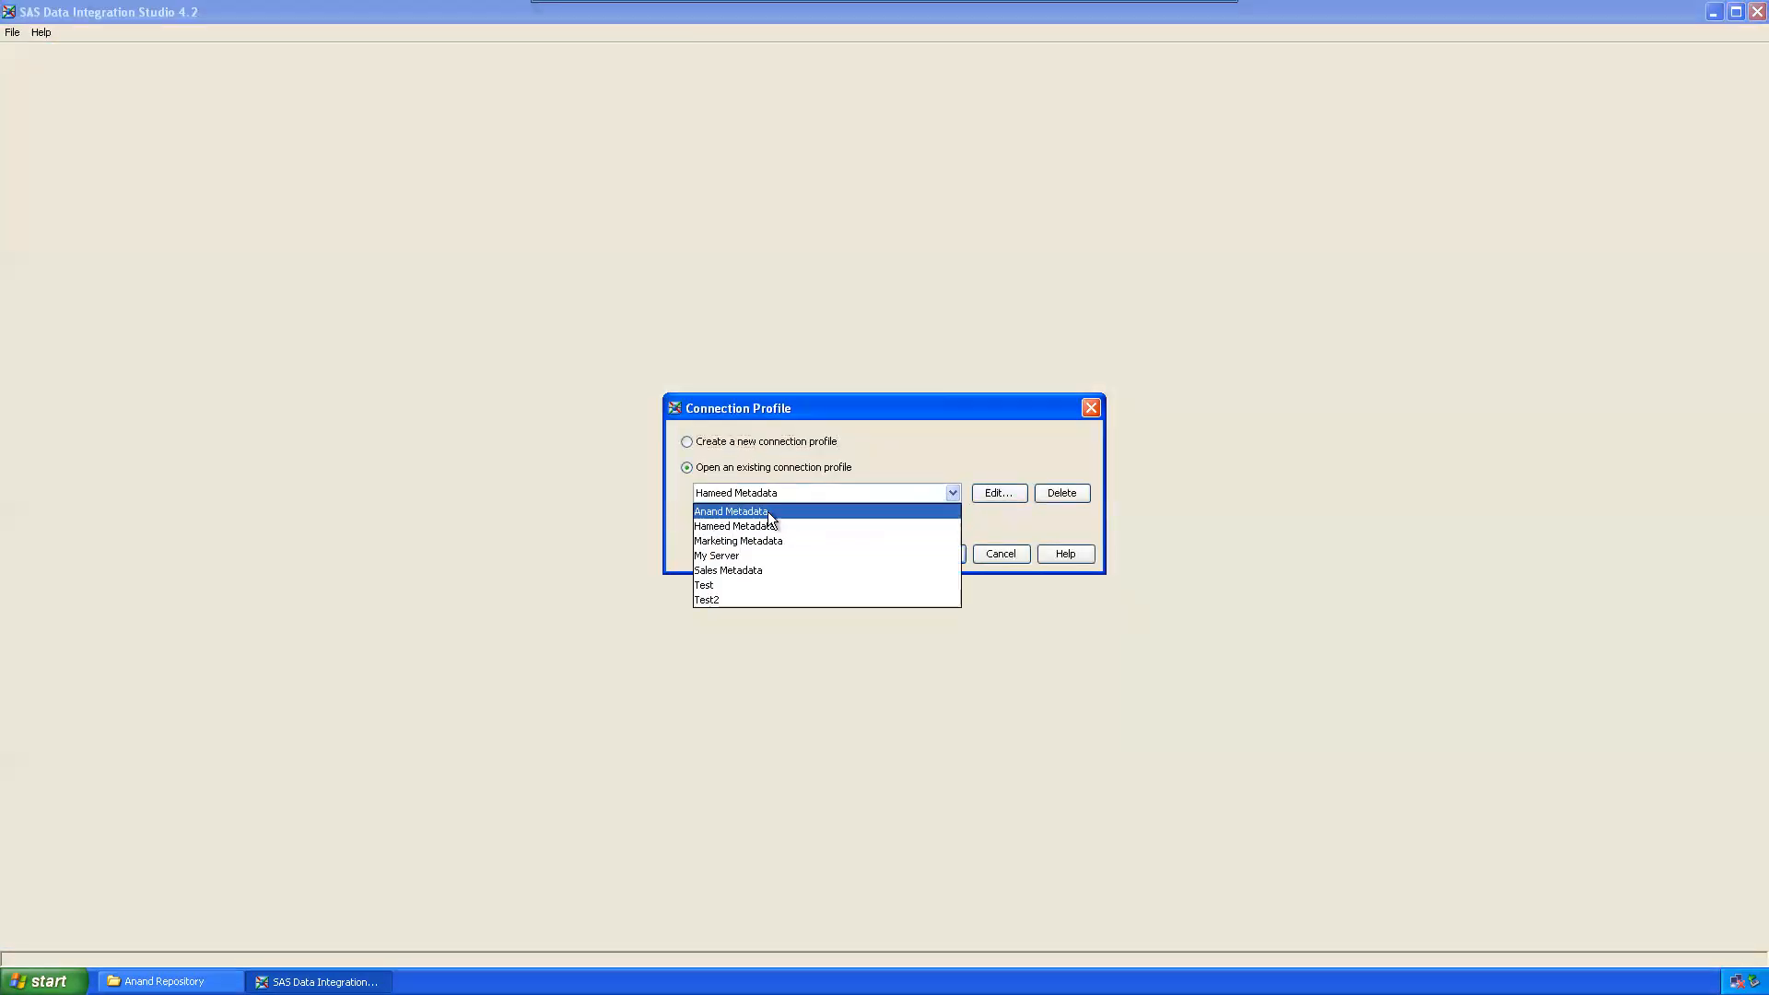
click(748, 570)
click(942, 553)
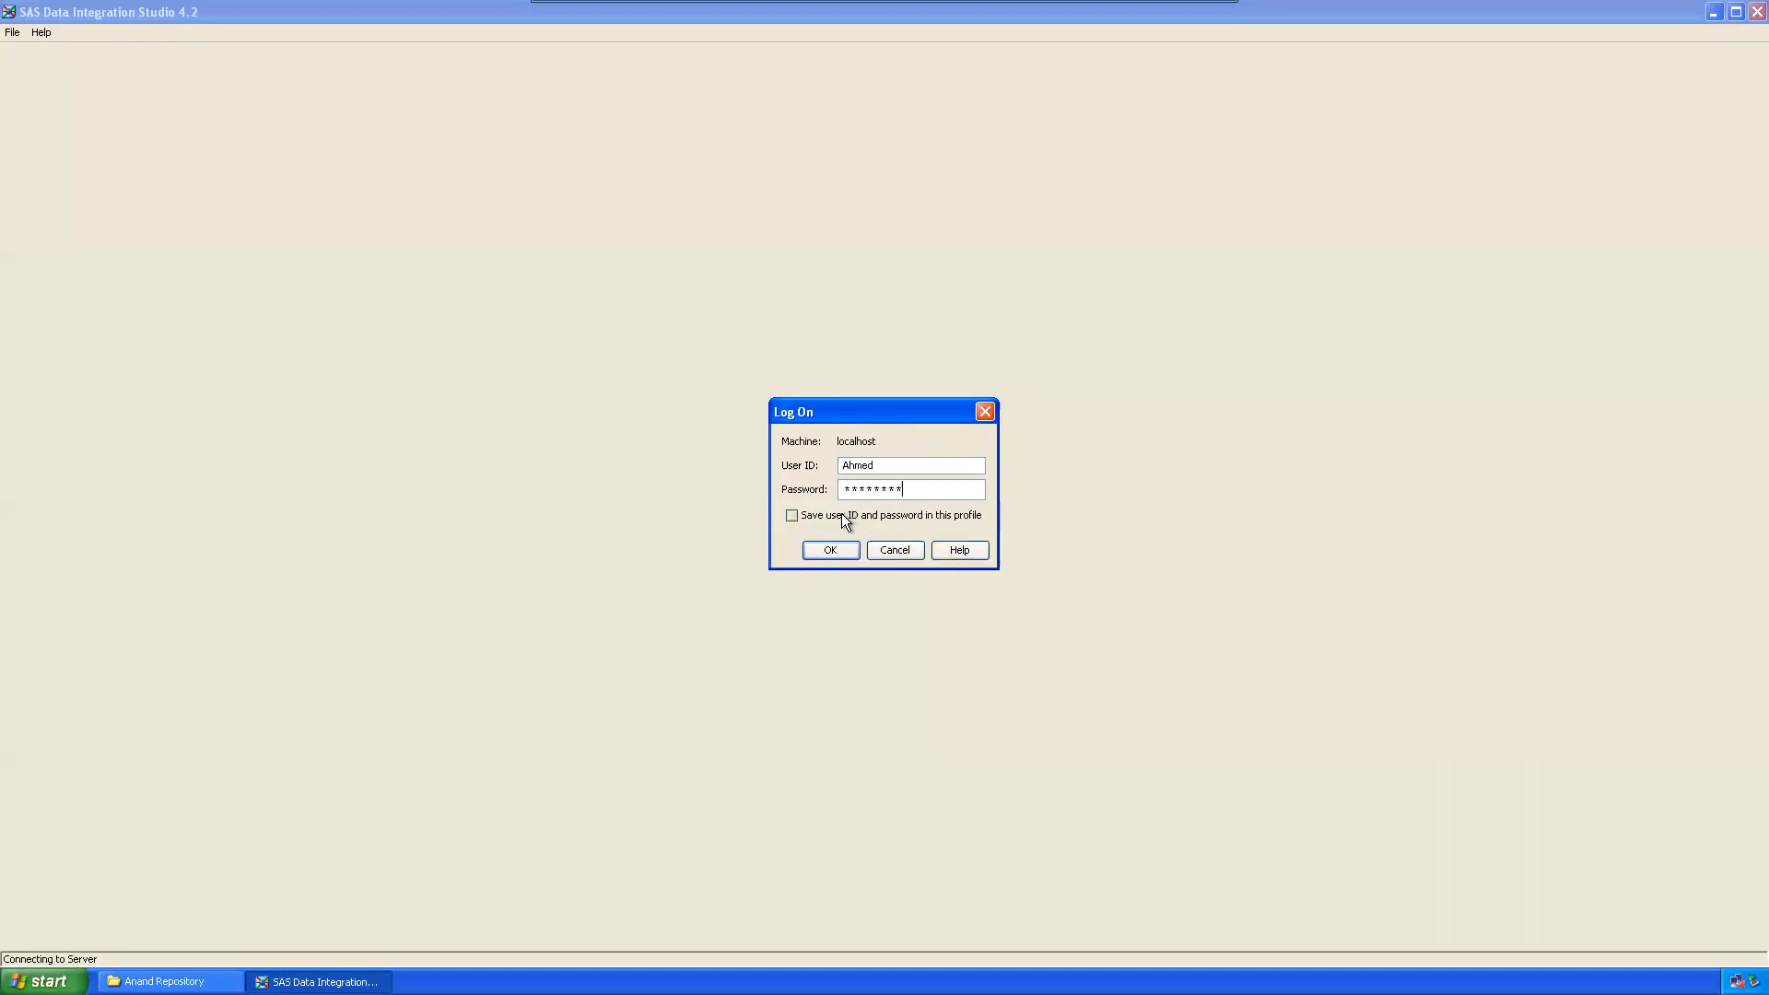
click(843, 515)
click(840, 548)
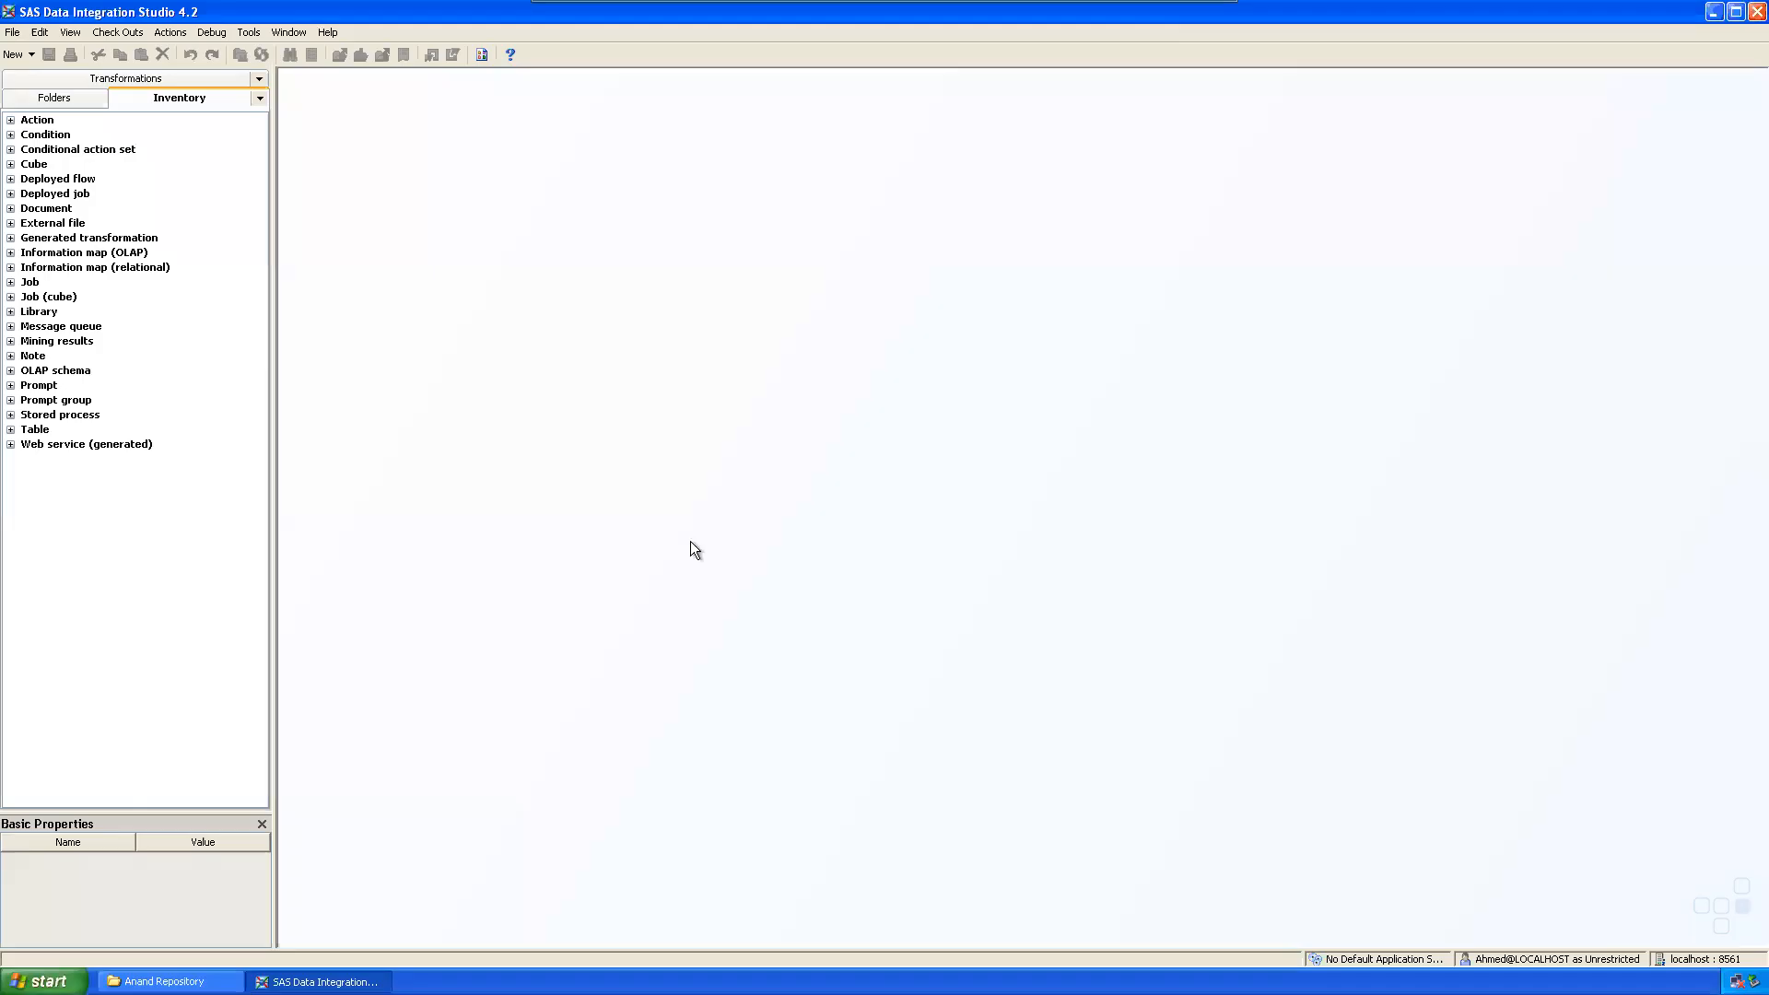
Step: Expand the Action category in Inventory and inspect Abort, Abort After Looping, Save Report and Save Table
click(63, 96)
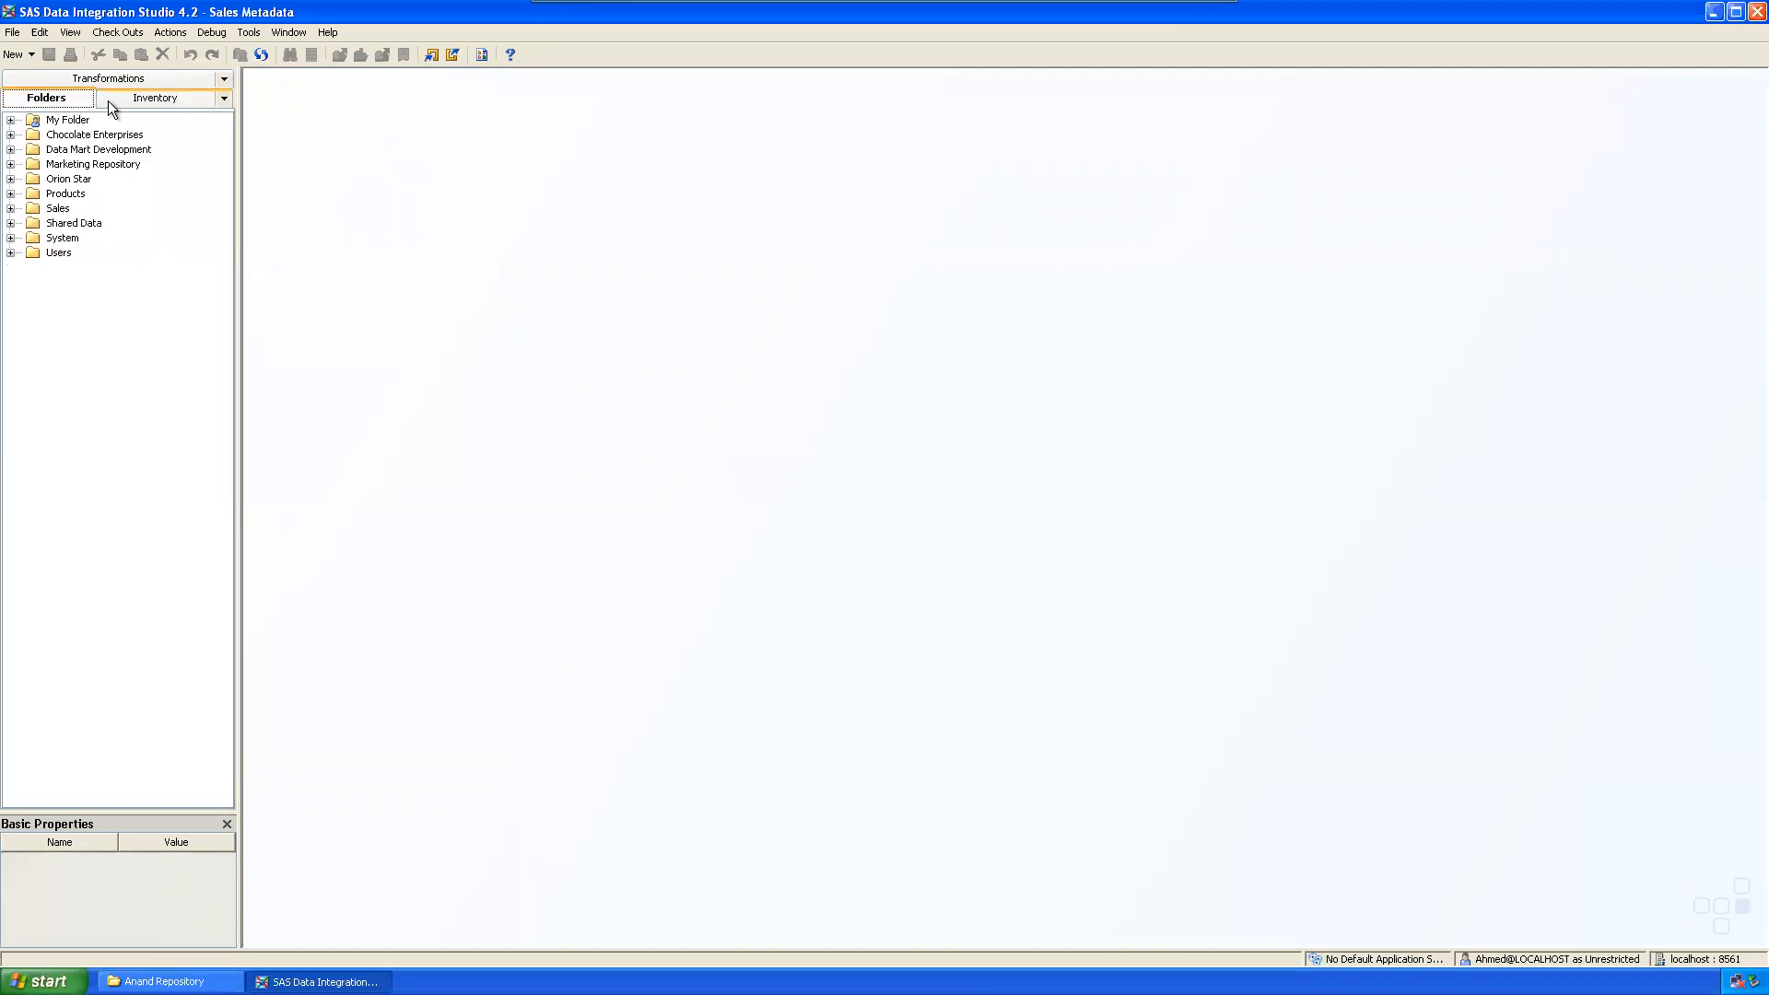
click(113, 97)
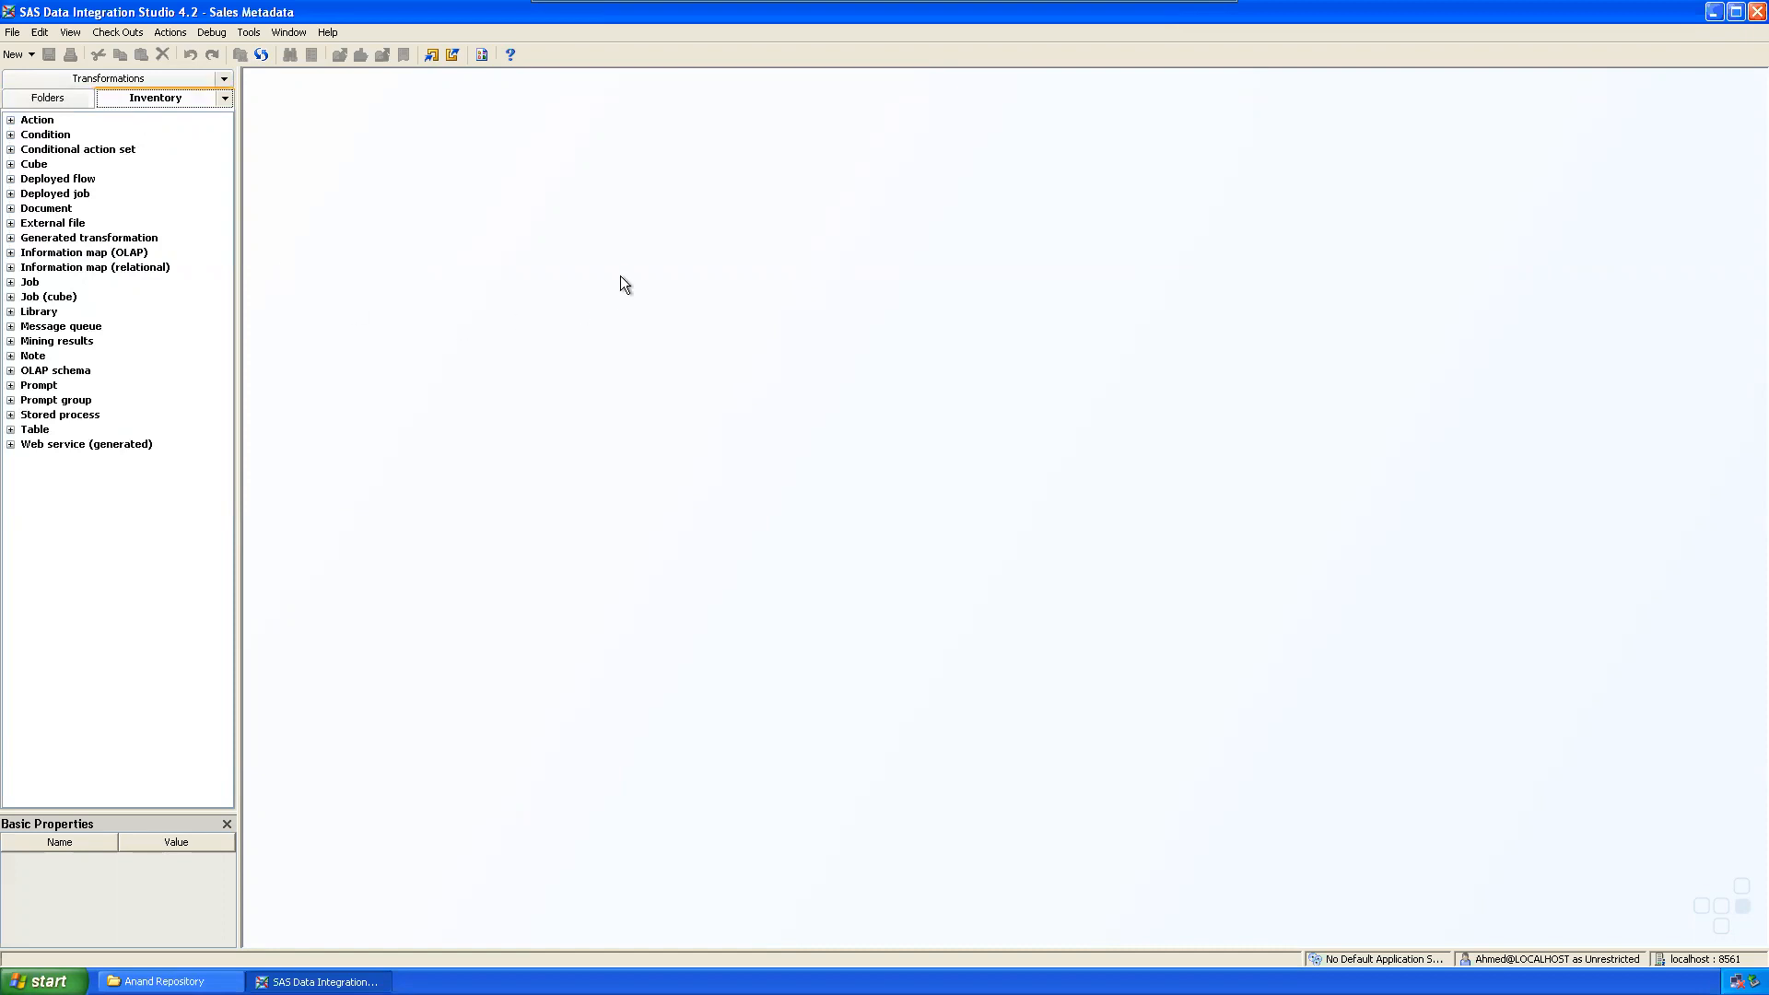
click(12, 120)
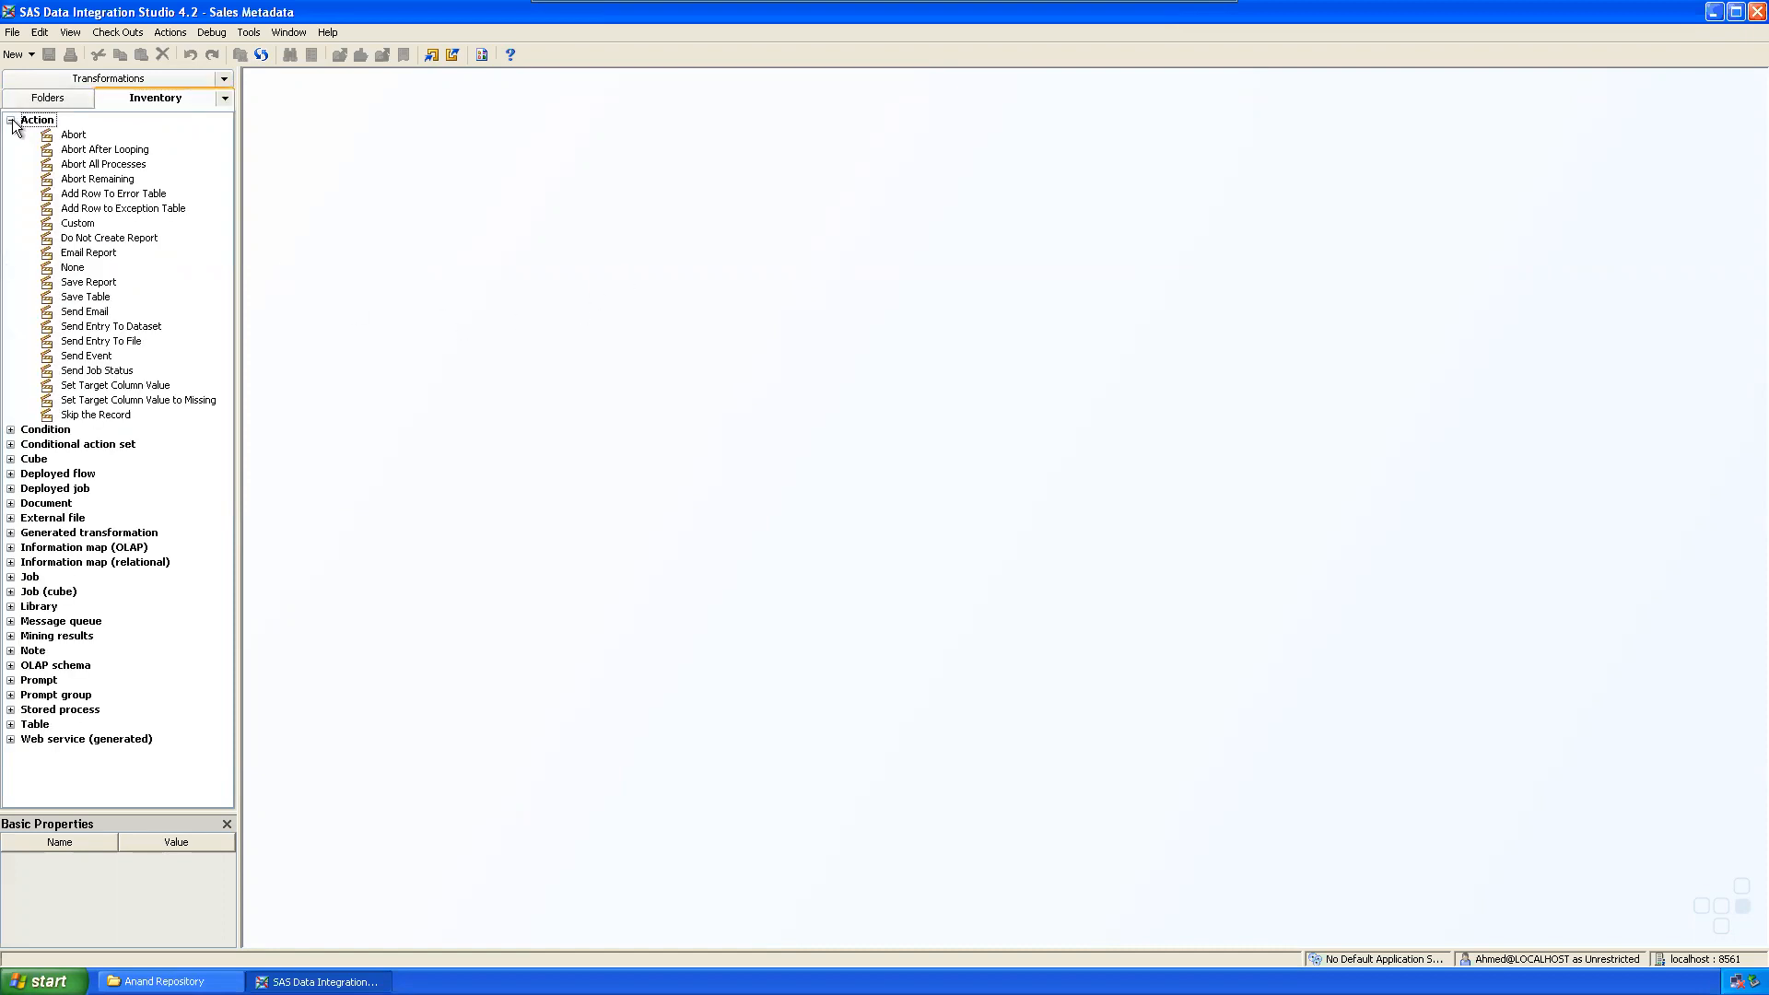
click(11, 121)
click(11, 120)
click(68, 137)
click(85, 151)
click(80, 282)
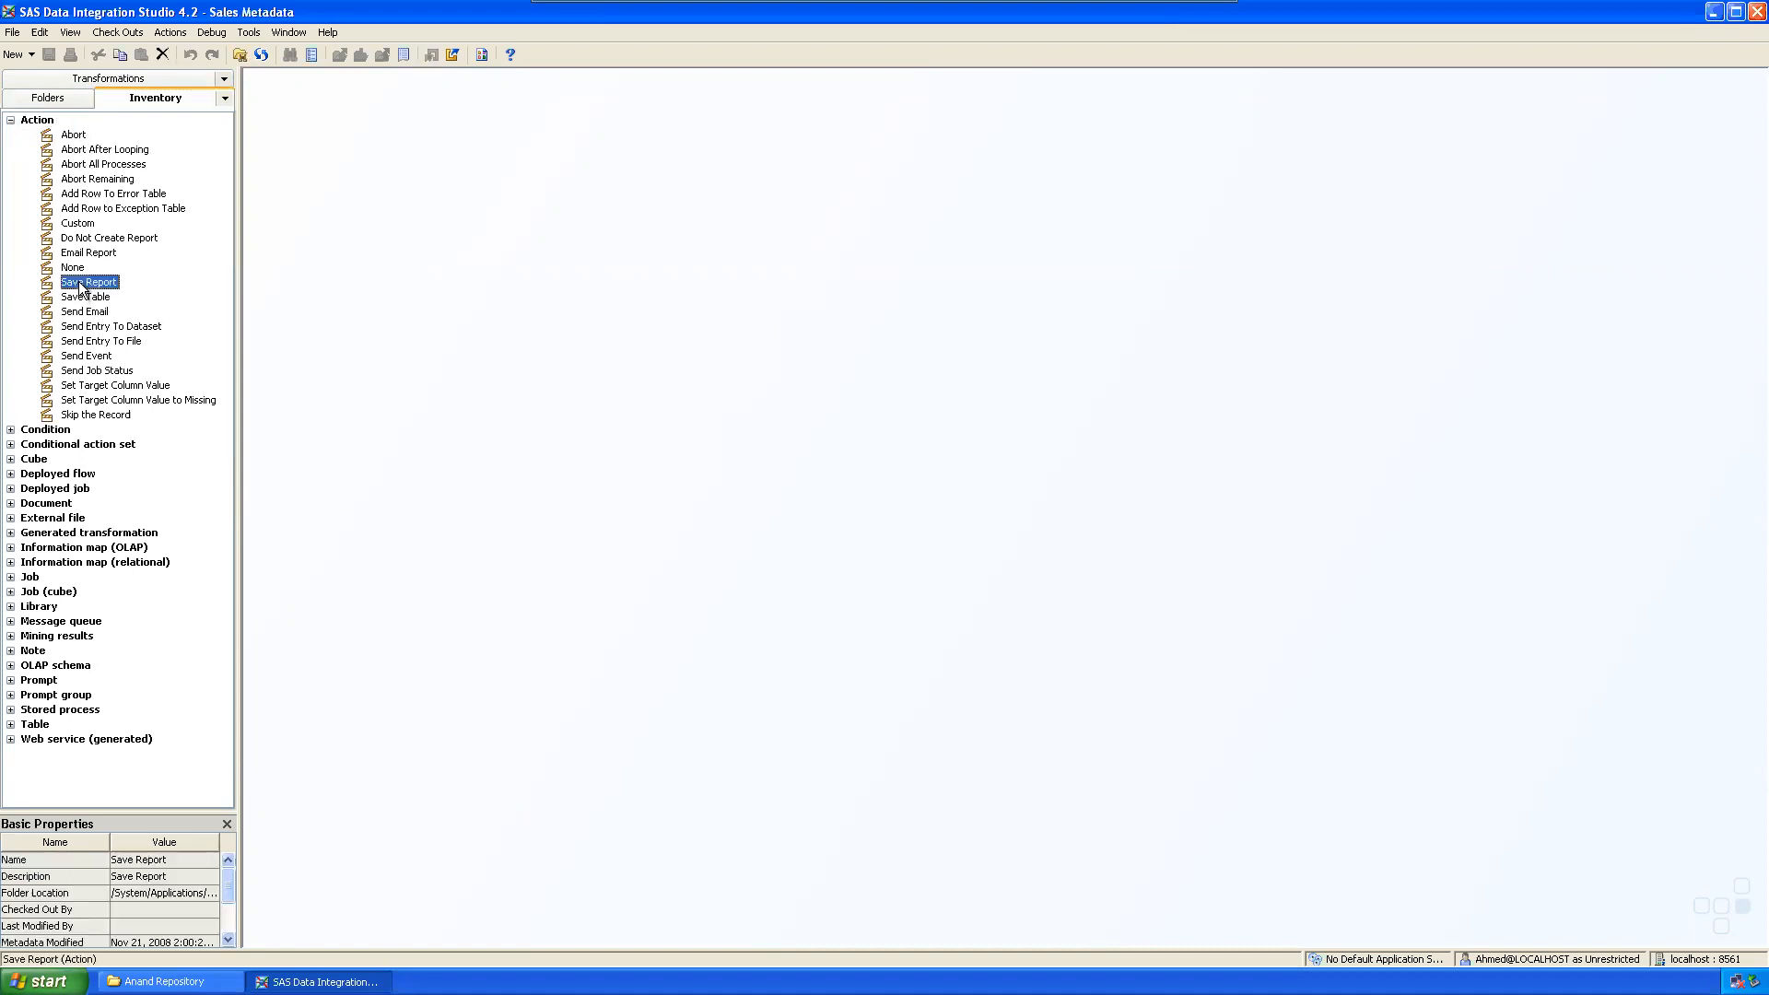
click(93, 296)
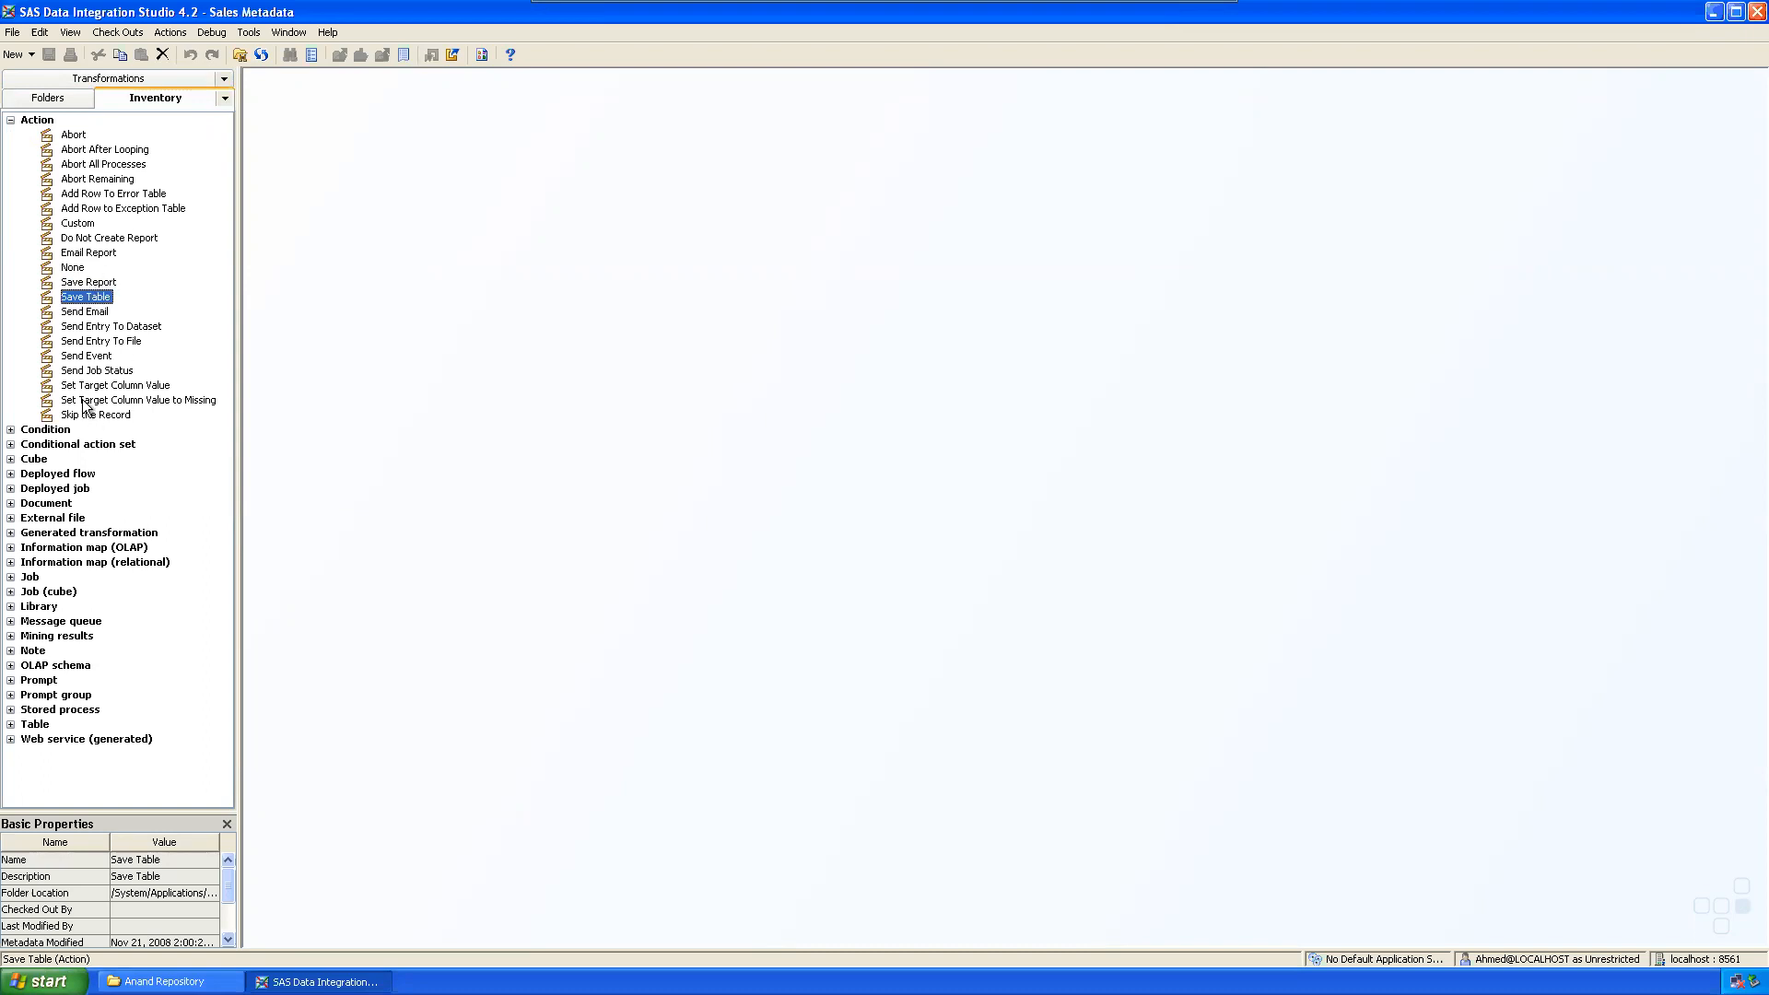
Step: Inspect the Chocolate Enterprises Sales Cube's MEASURES dimension, then collapse the Cube and Action categories
click(11, 459)
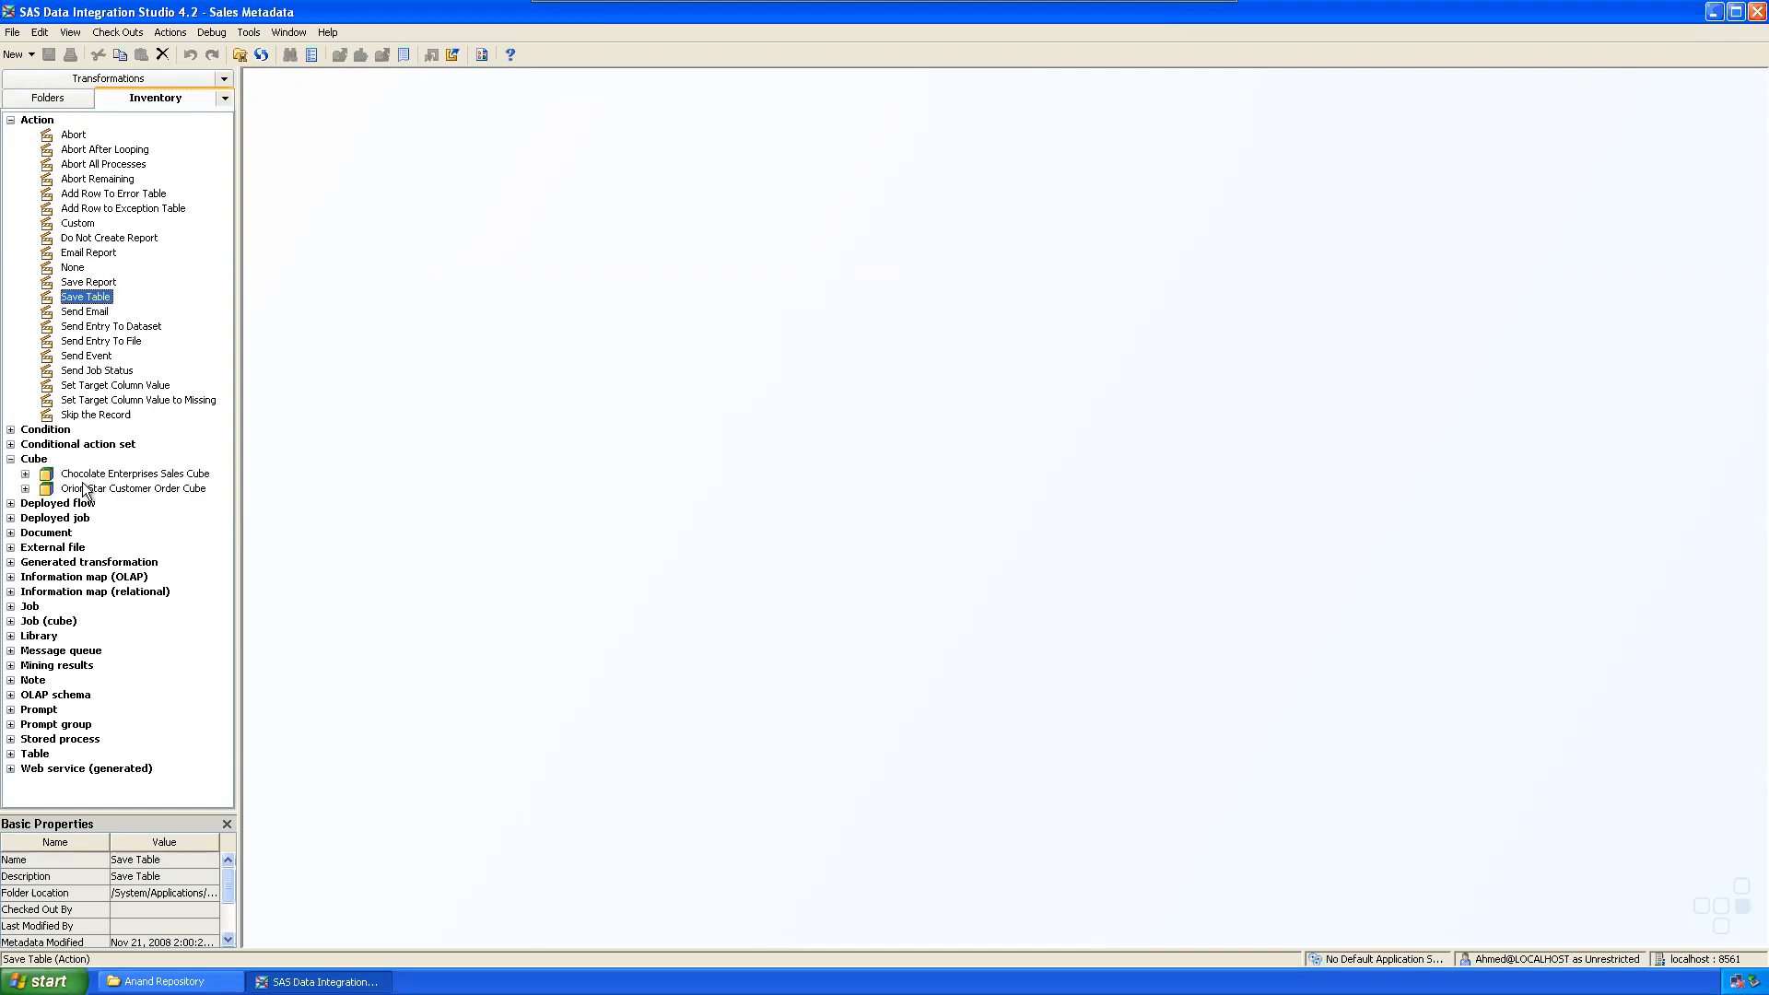
click(25, 474)
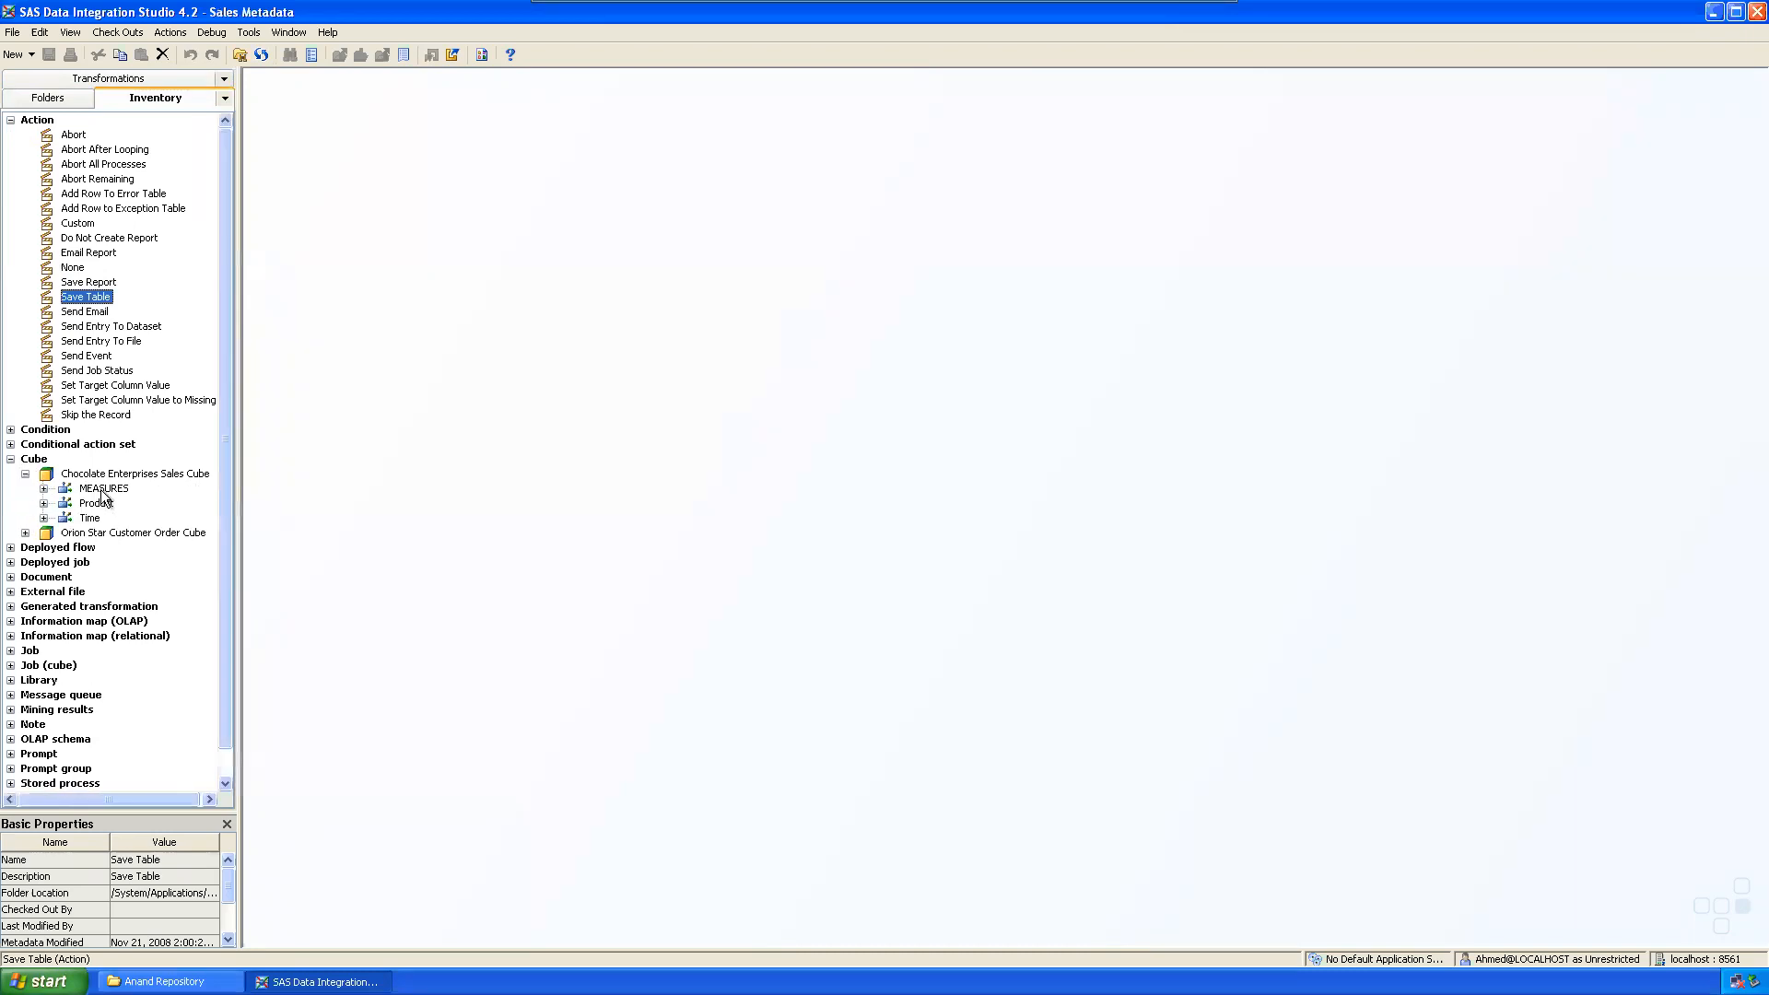
click(103, 490)
click(25, 473)
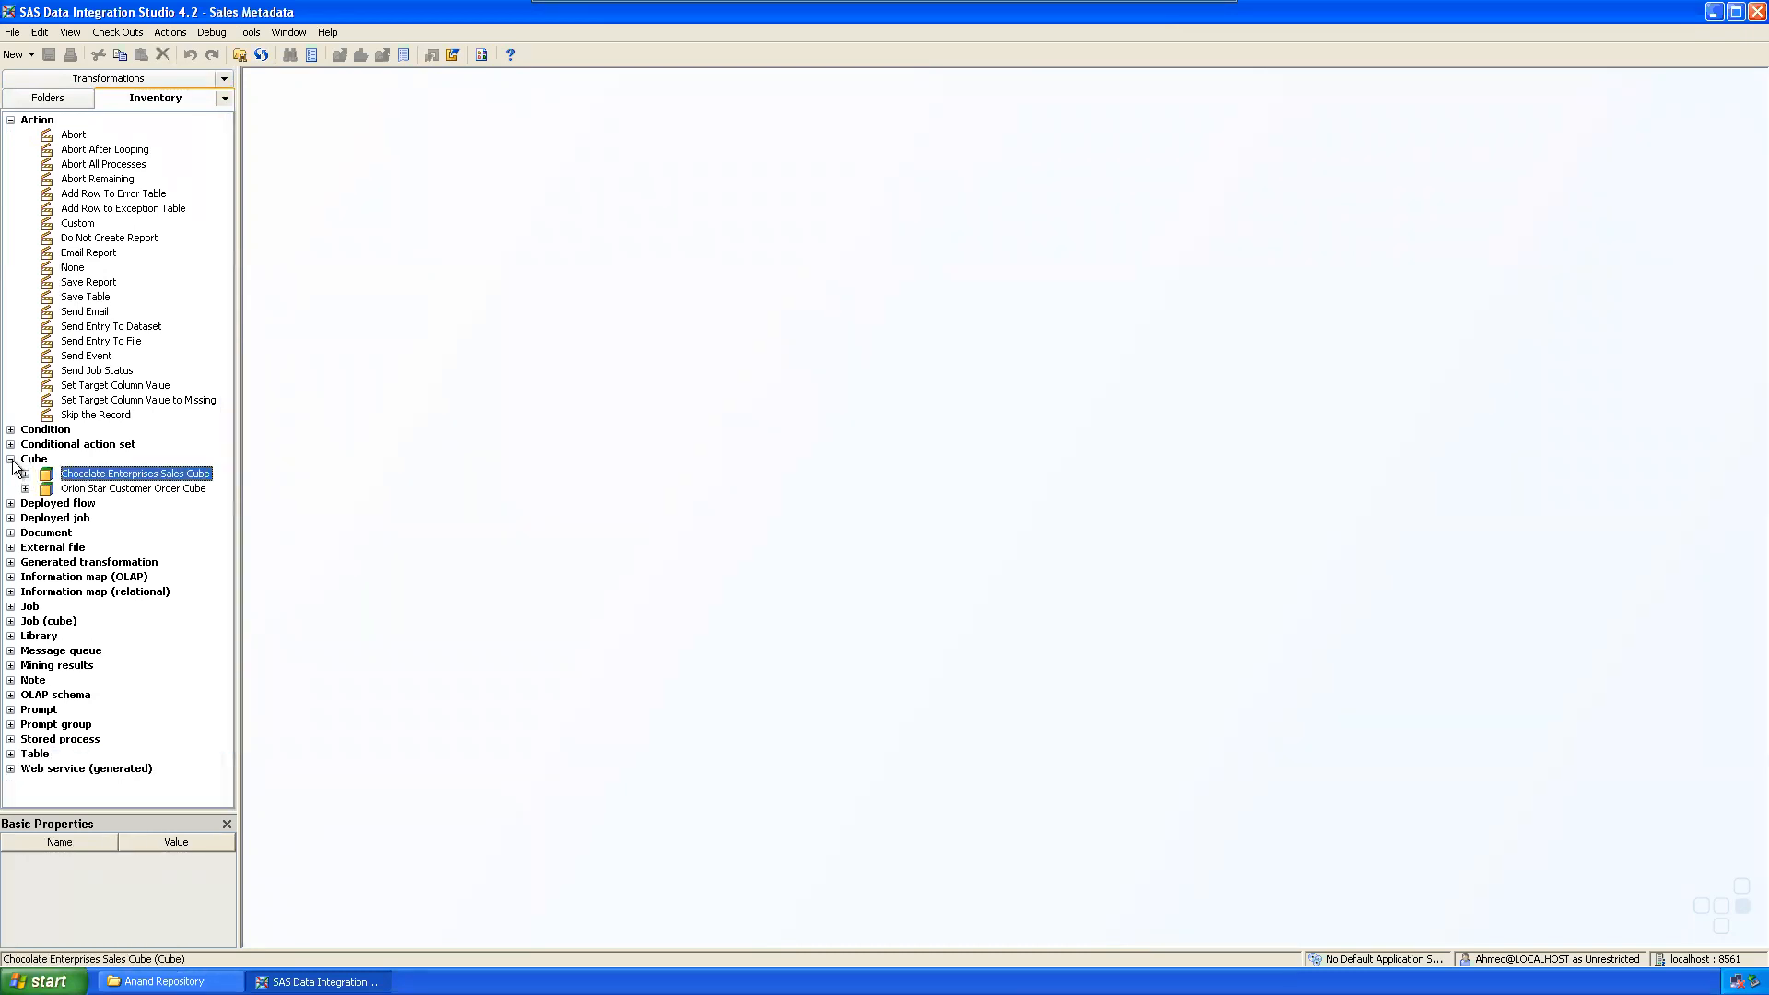
click(11, 459)
click(11, 120)
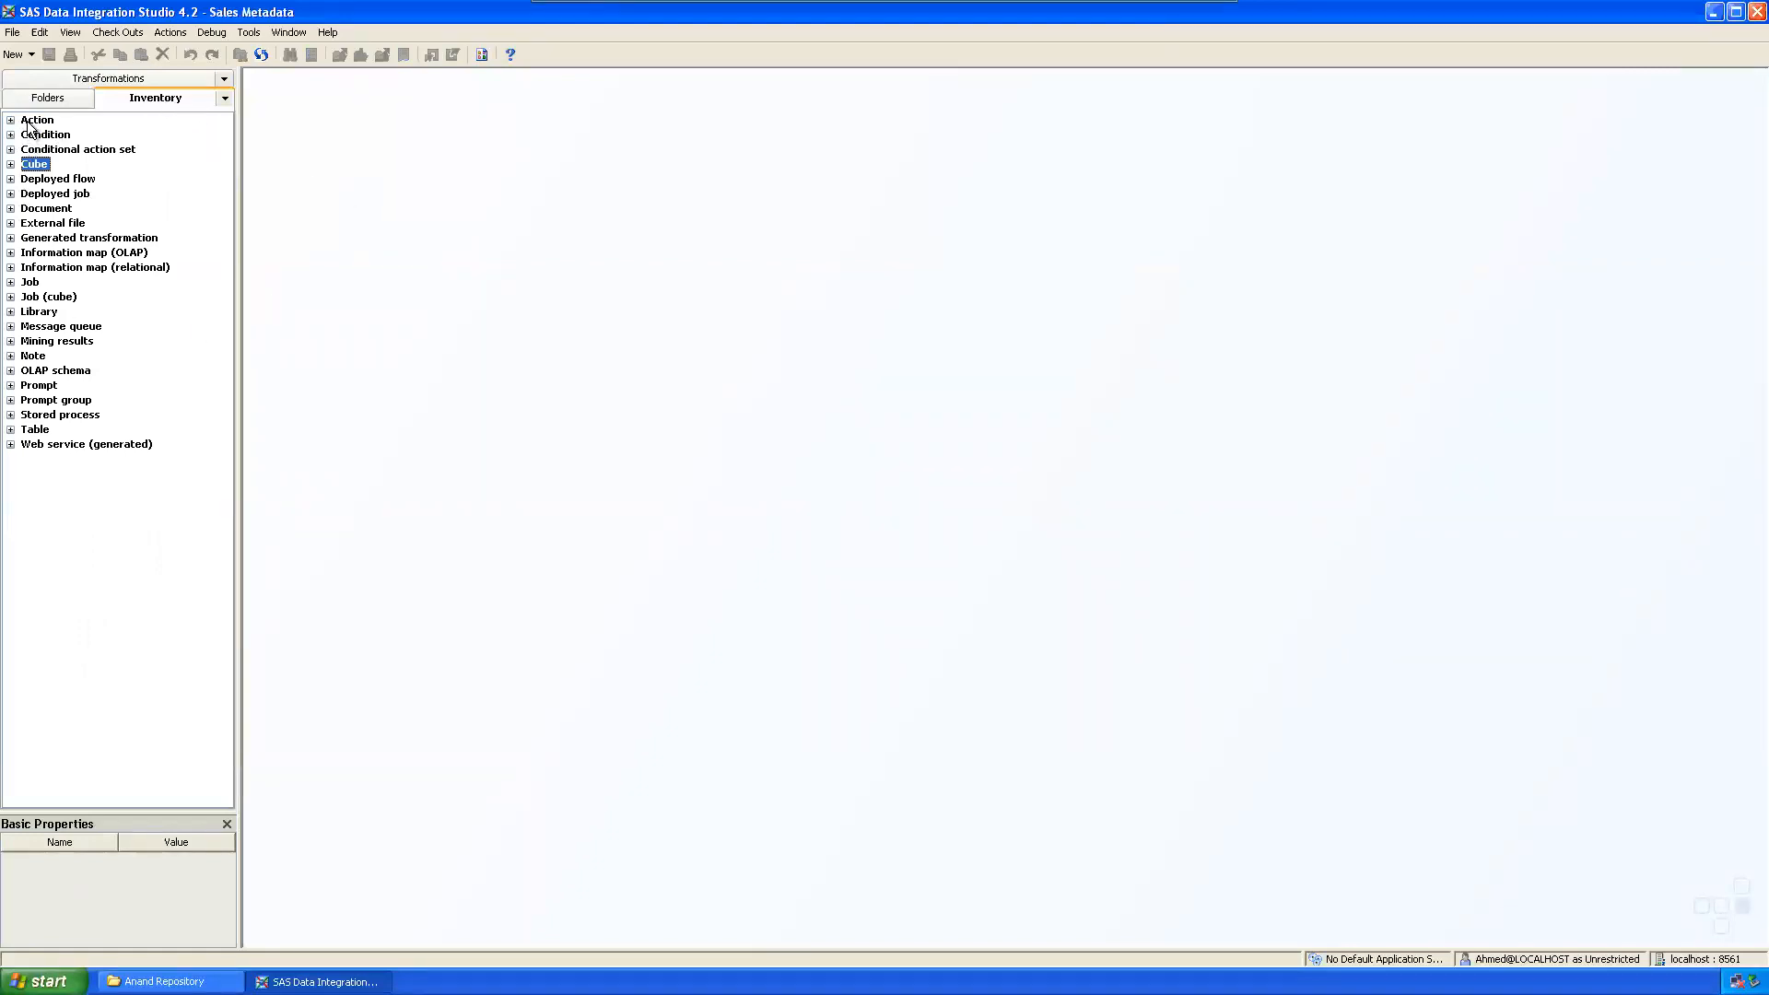
Step: Widen the inventory tree panel and expand the Stored process category
click(11, 430)
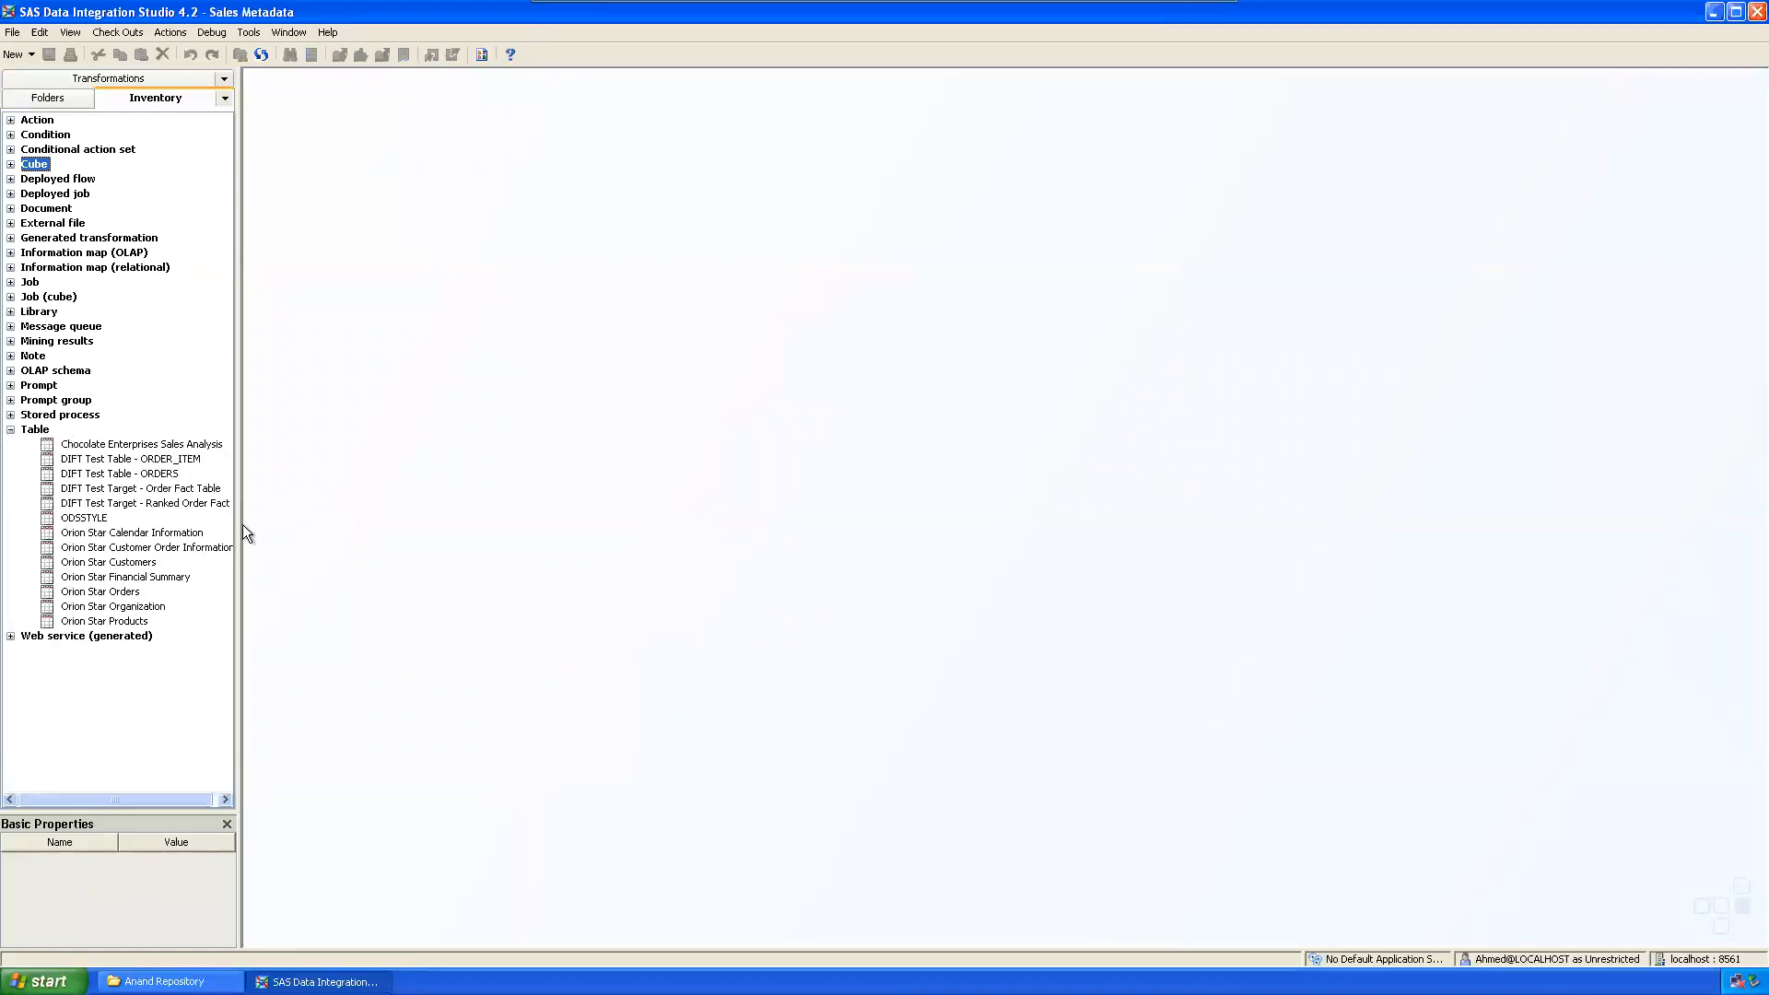
drag(241, 524, 284, 524)
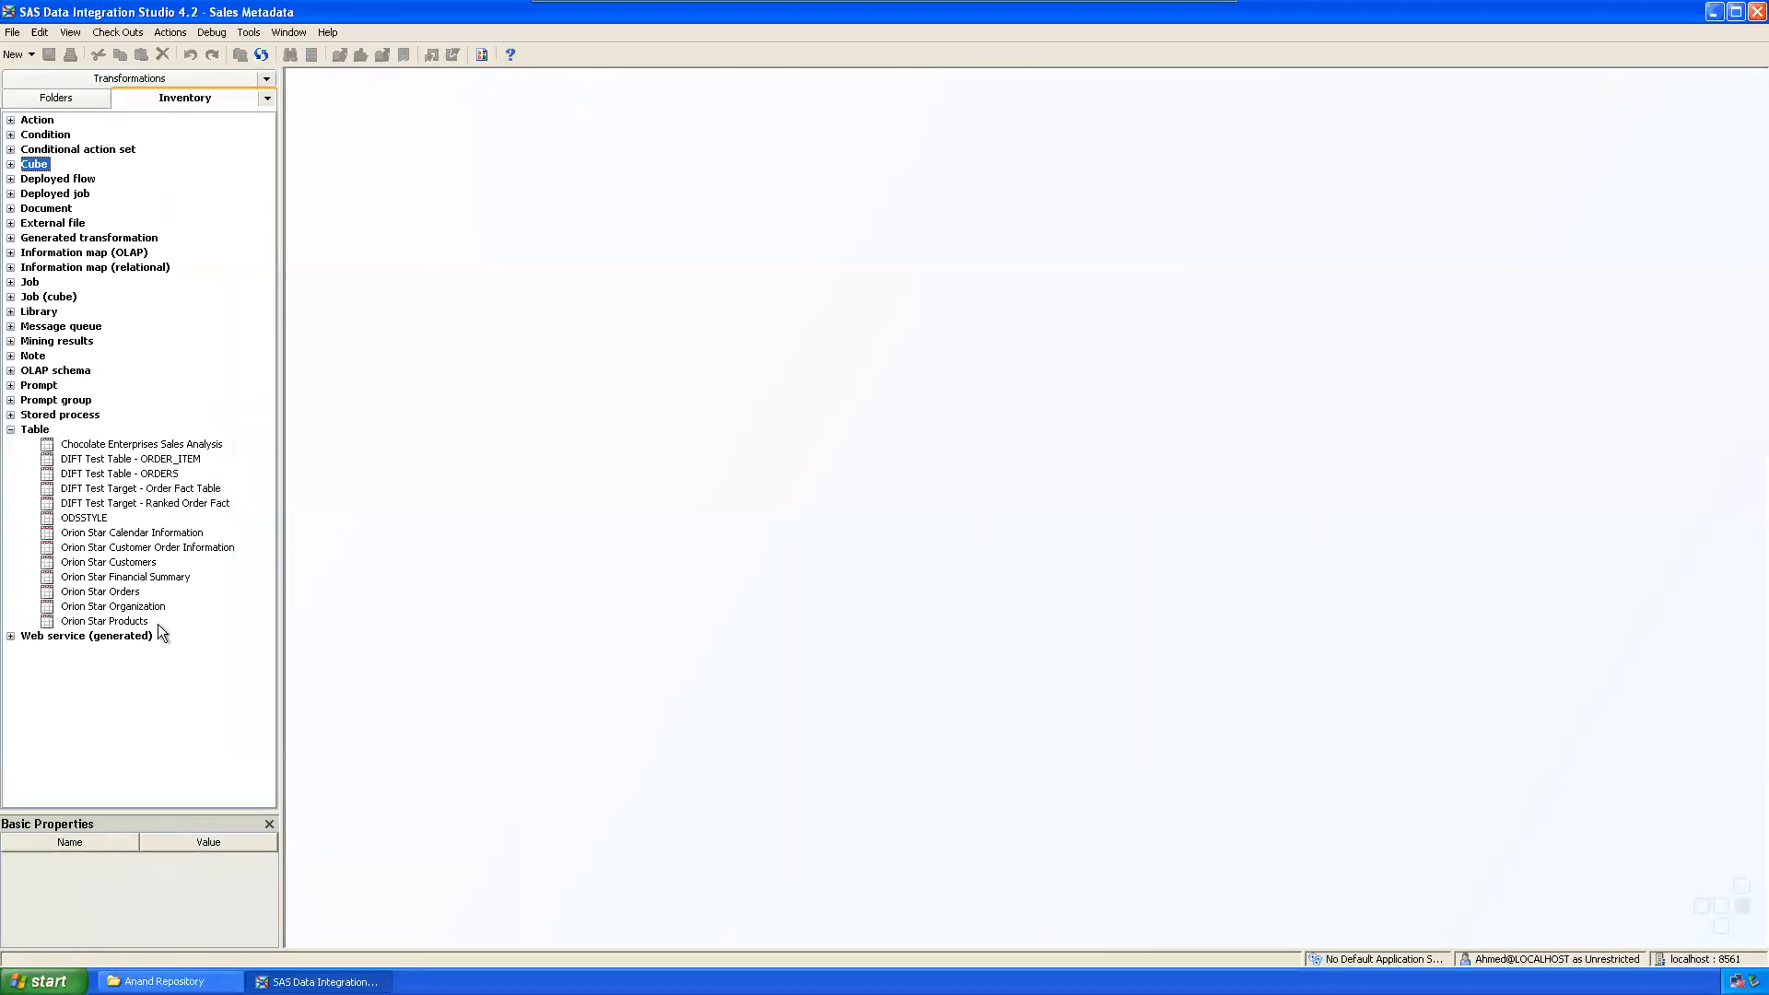
click(10, 430)
click(10, 415)
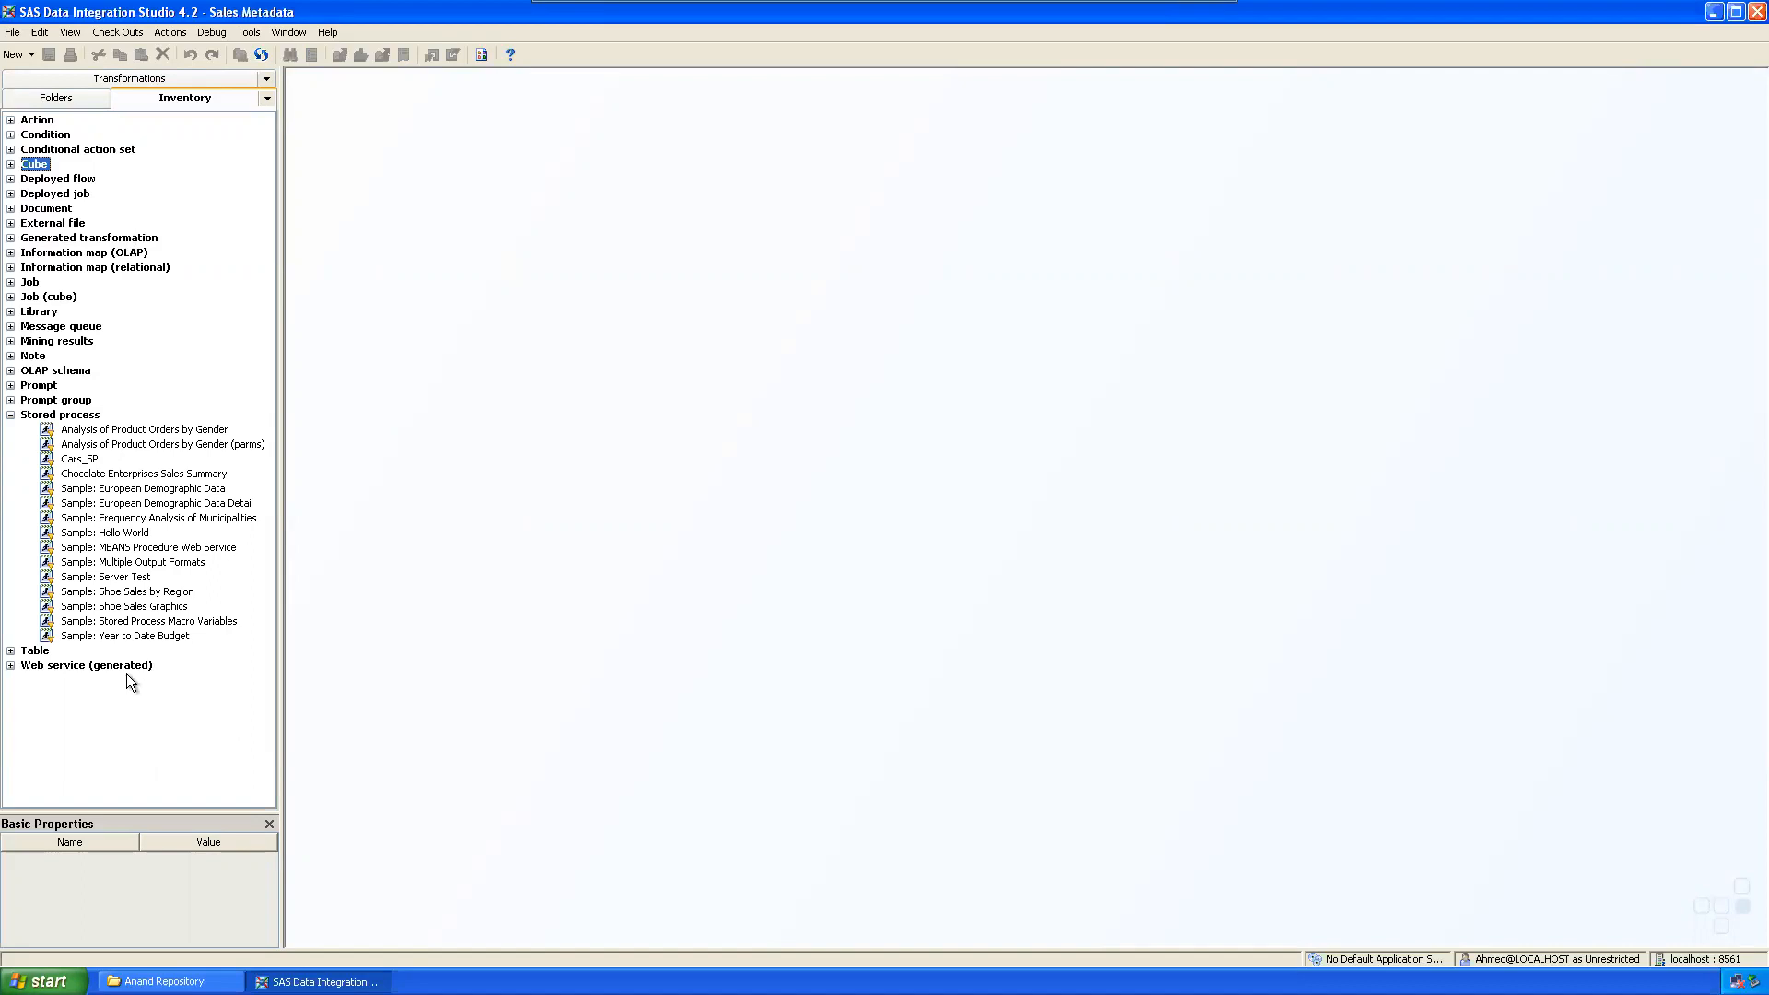
Step: Collapse Stored process and expand Prompt group, Prompt and OLAP schema to view SASApp - OLAP Schema cubes
click(10, 414)
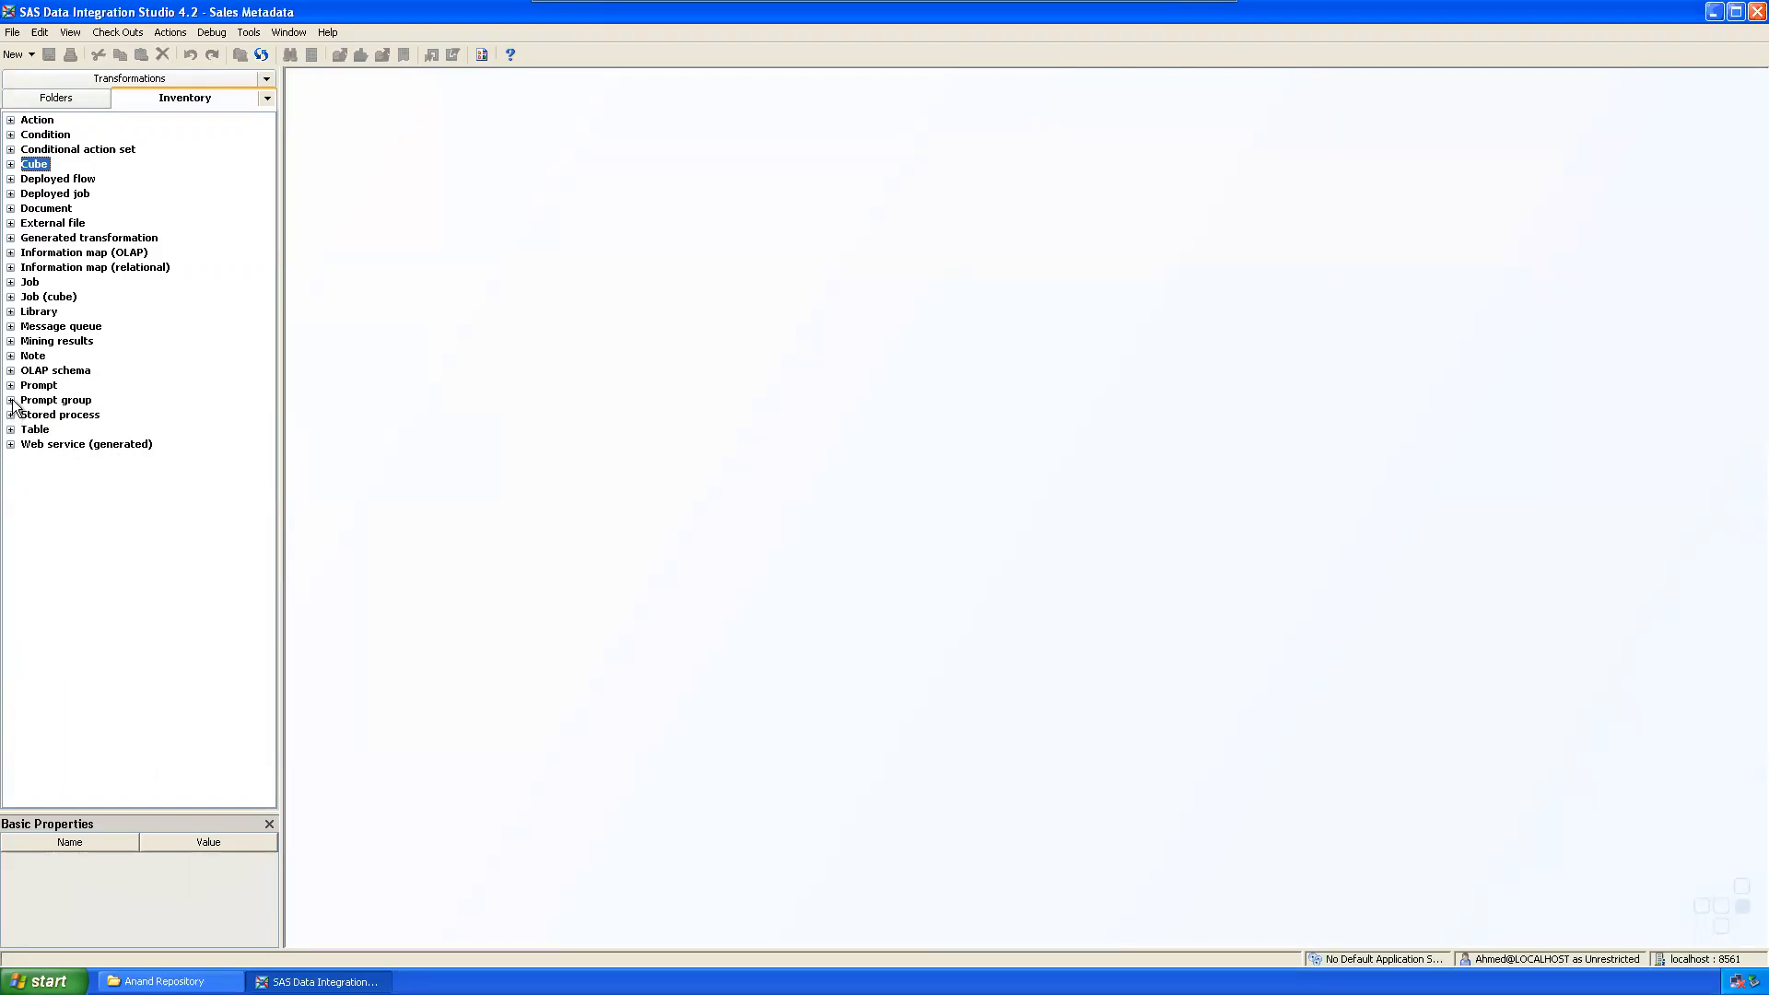
click(10, 400)
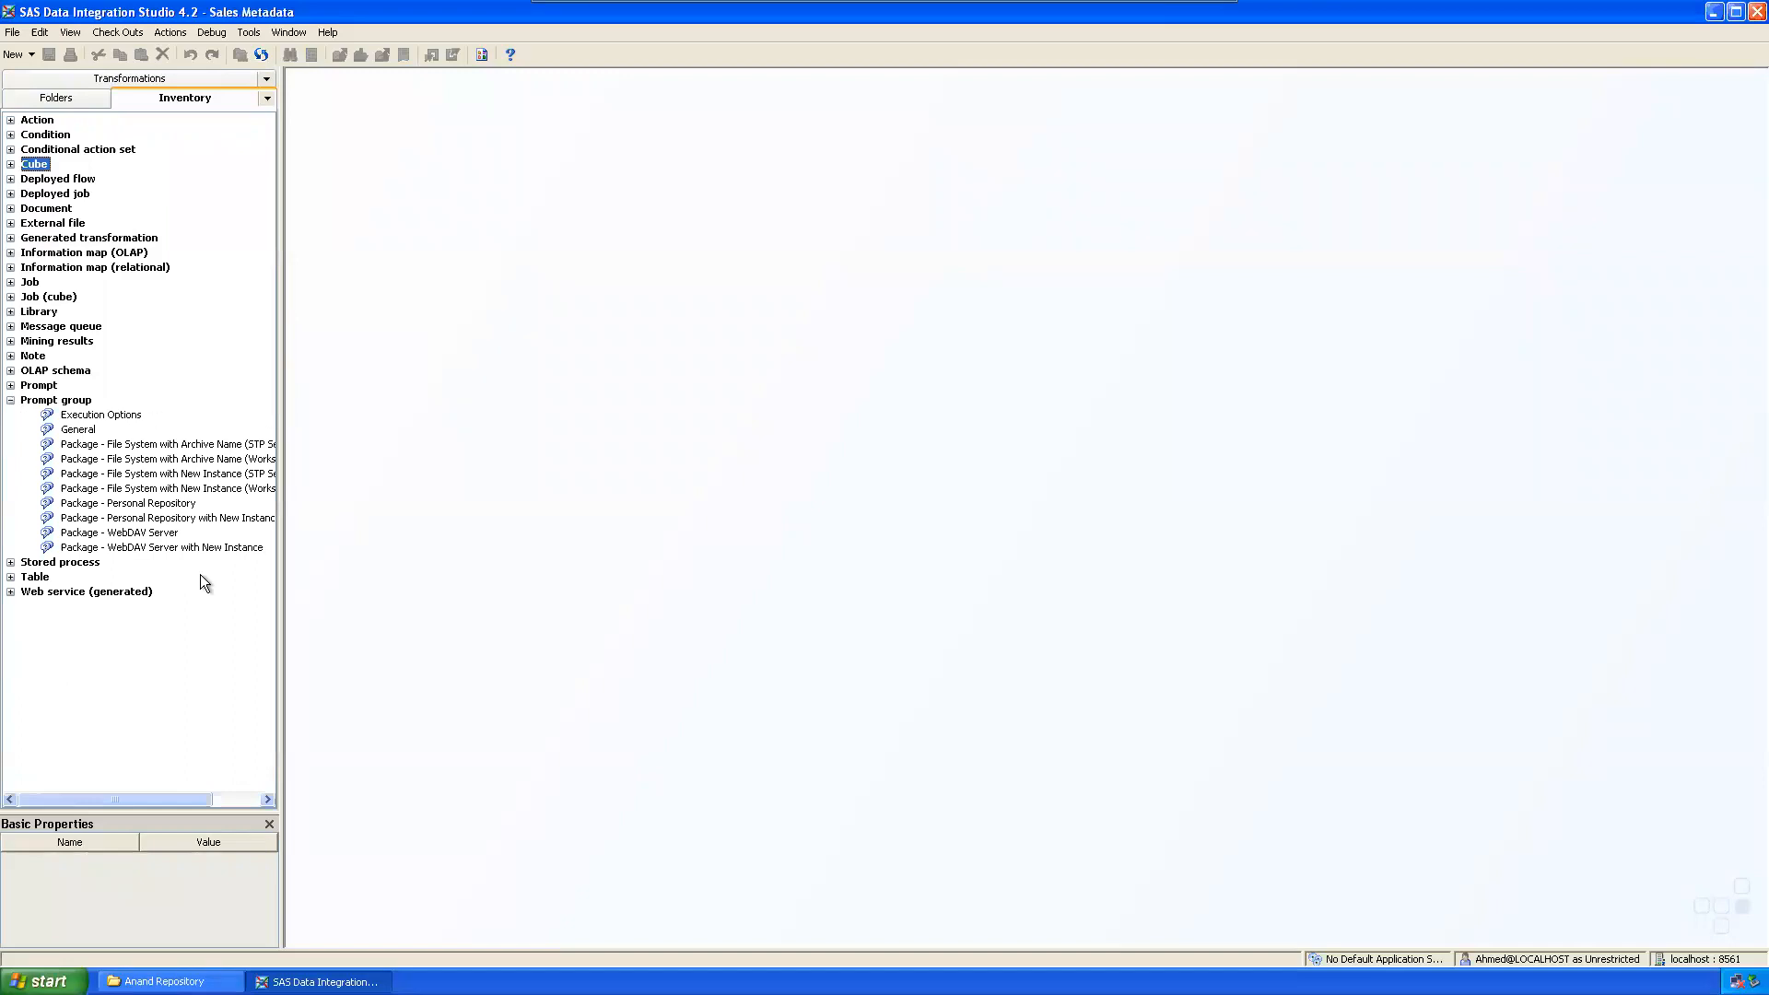
click(10, 385)
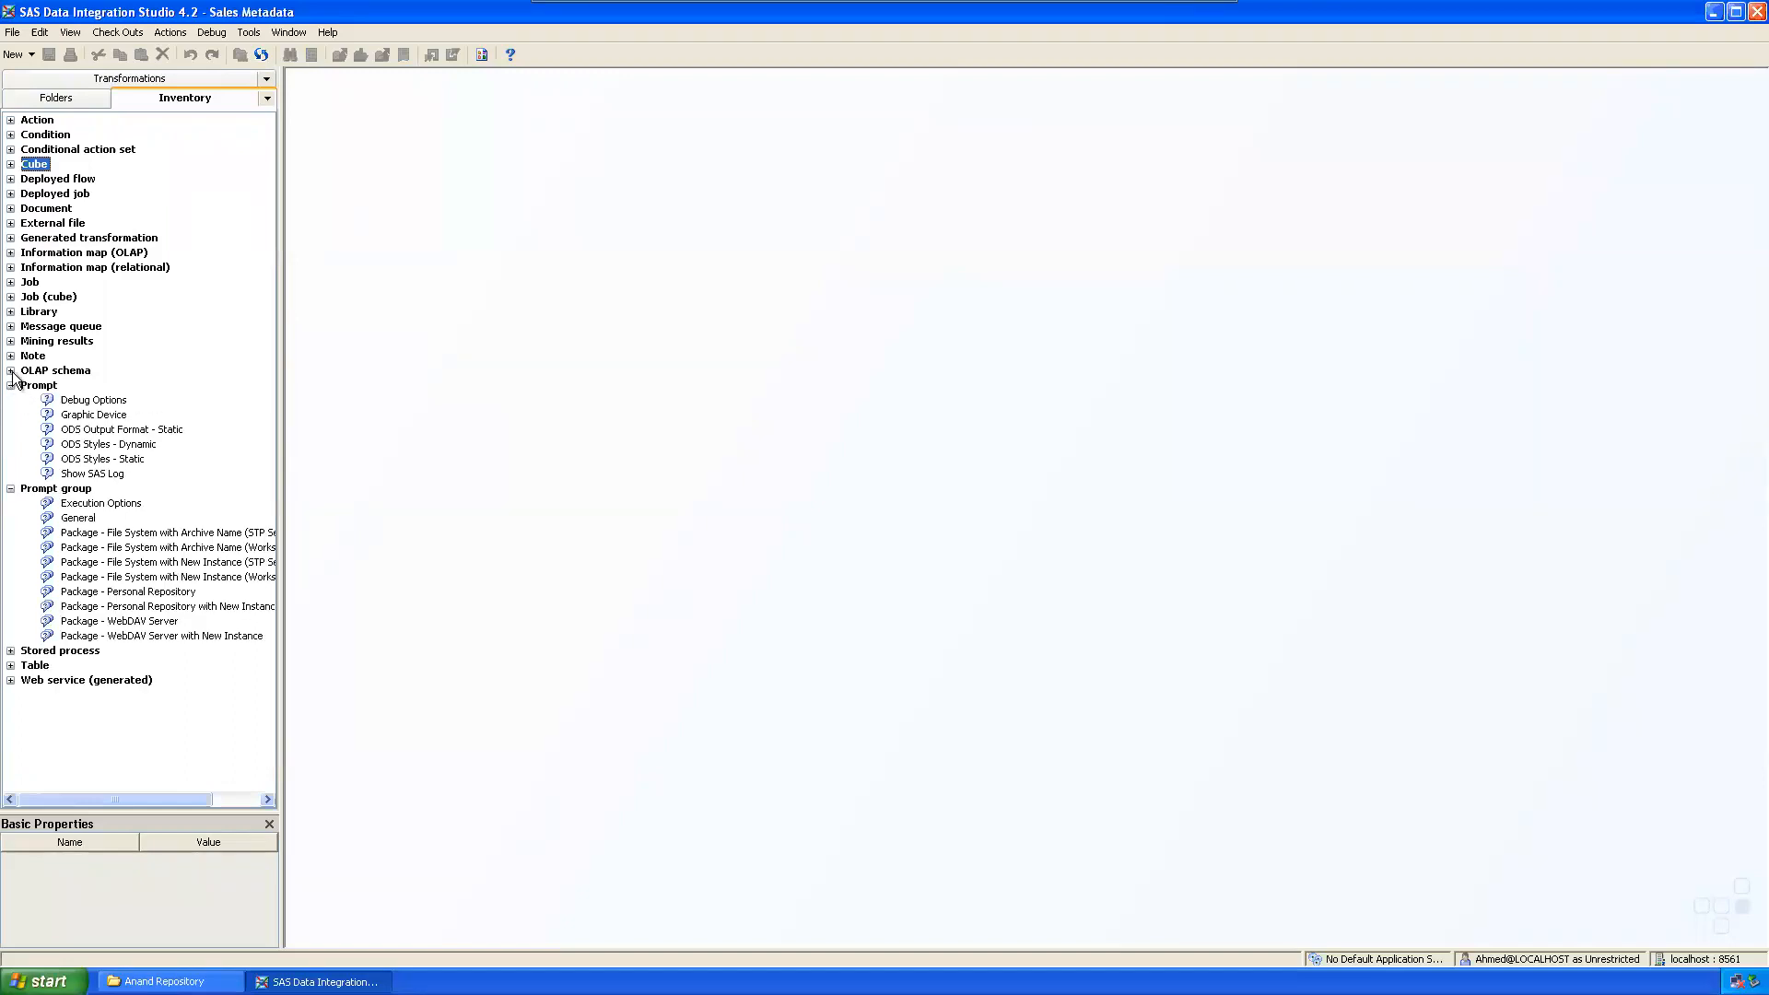
click(11, 371)
click(25, 386)
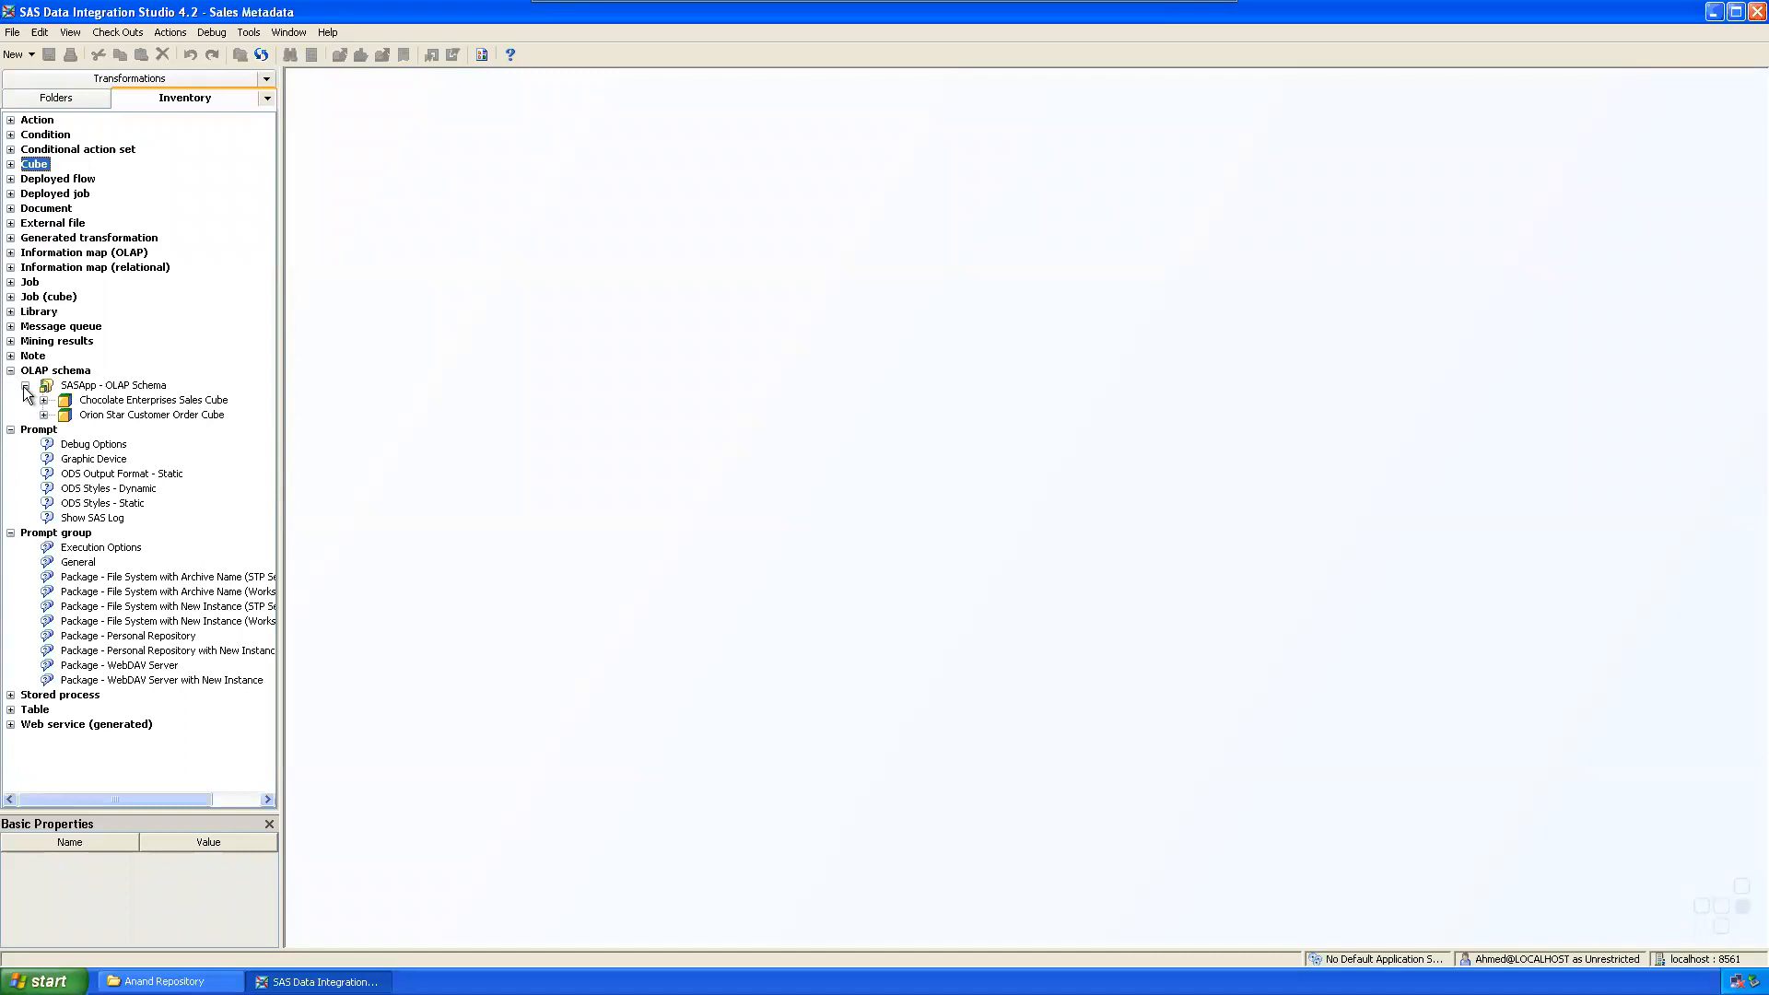
Step: Collapse the OLAP schema, Prompt and Prompt group categories and display the Folders tree
click(25, 386)
click(10, 370)
click(10, 385)
click(10, 400)
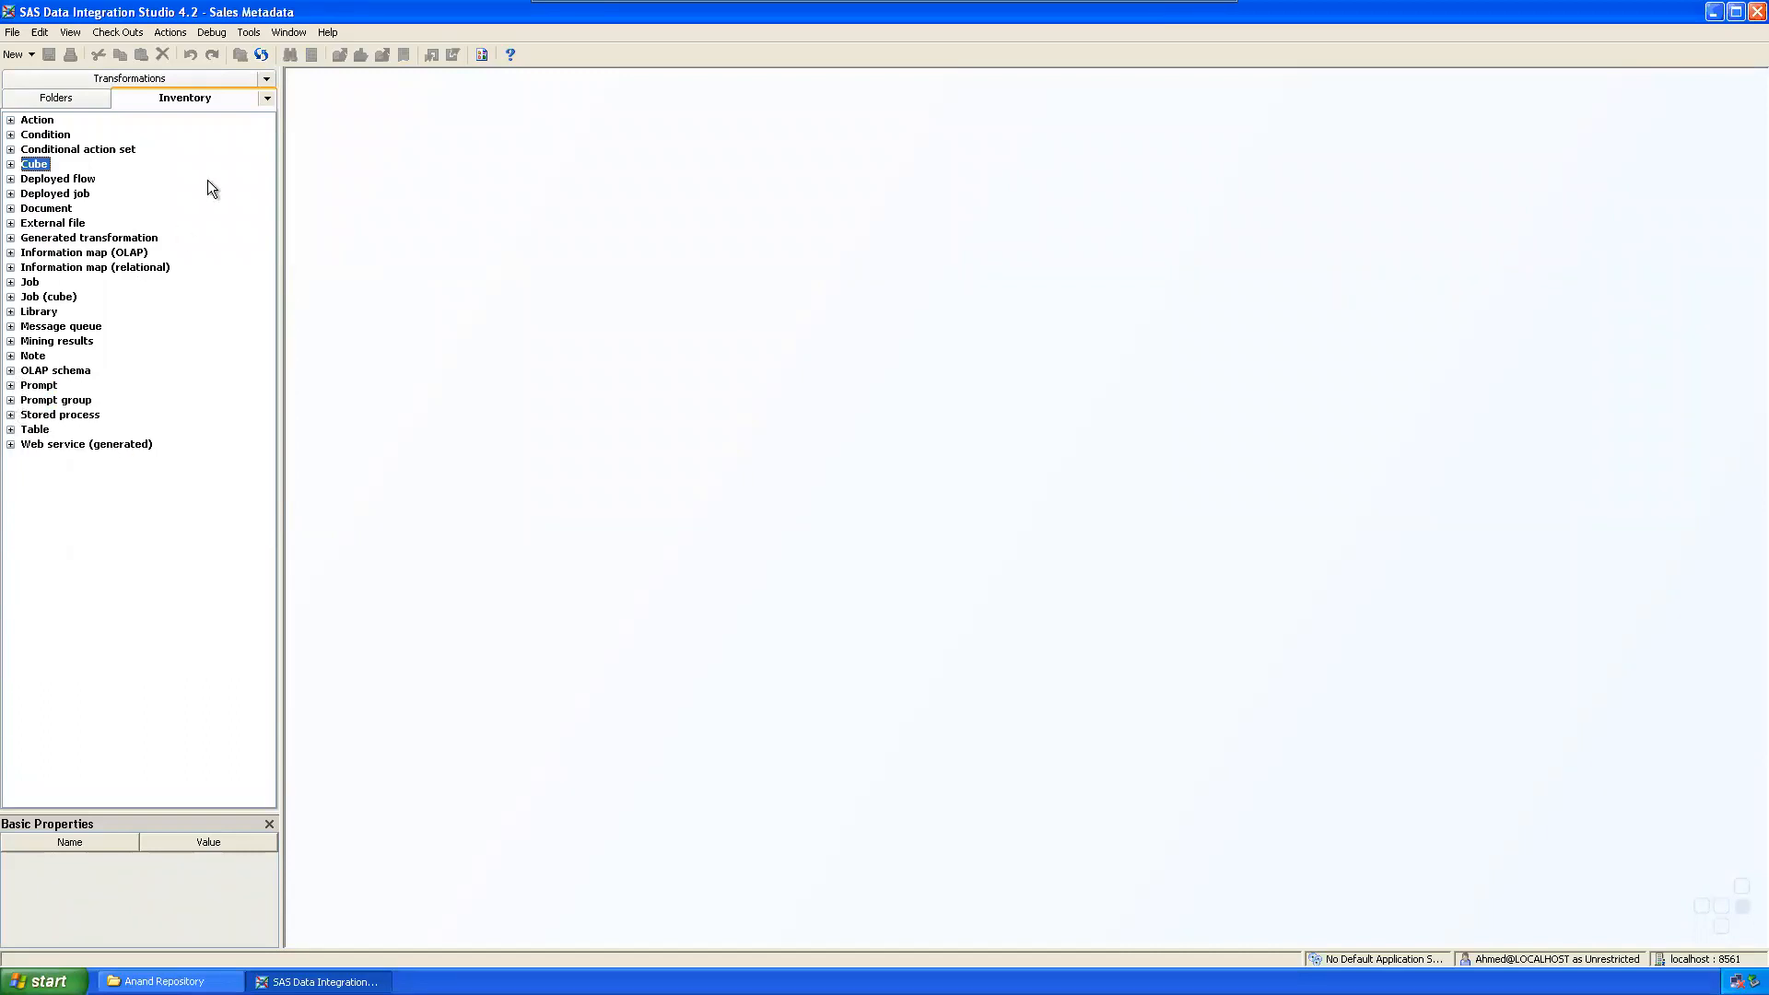
click(92, 98)
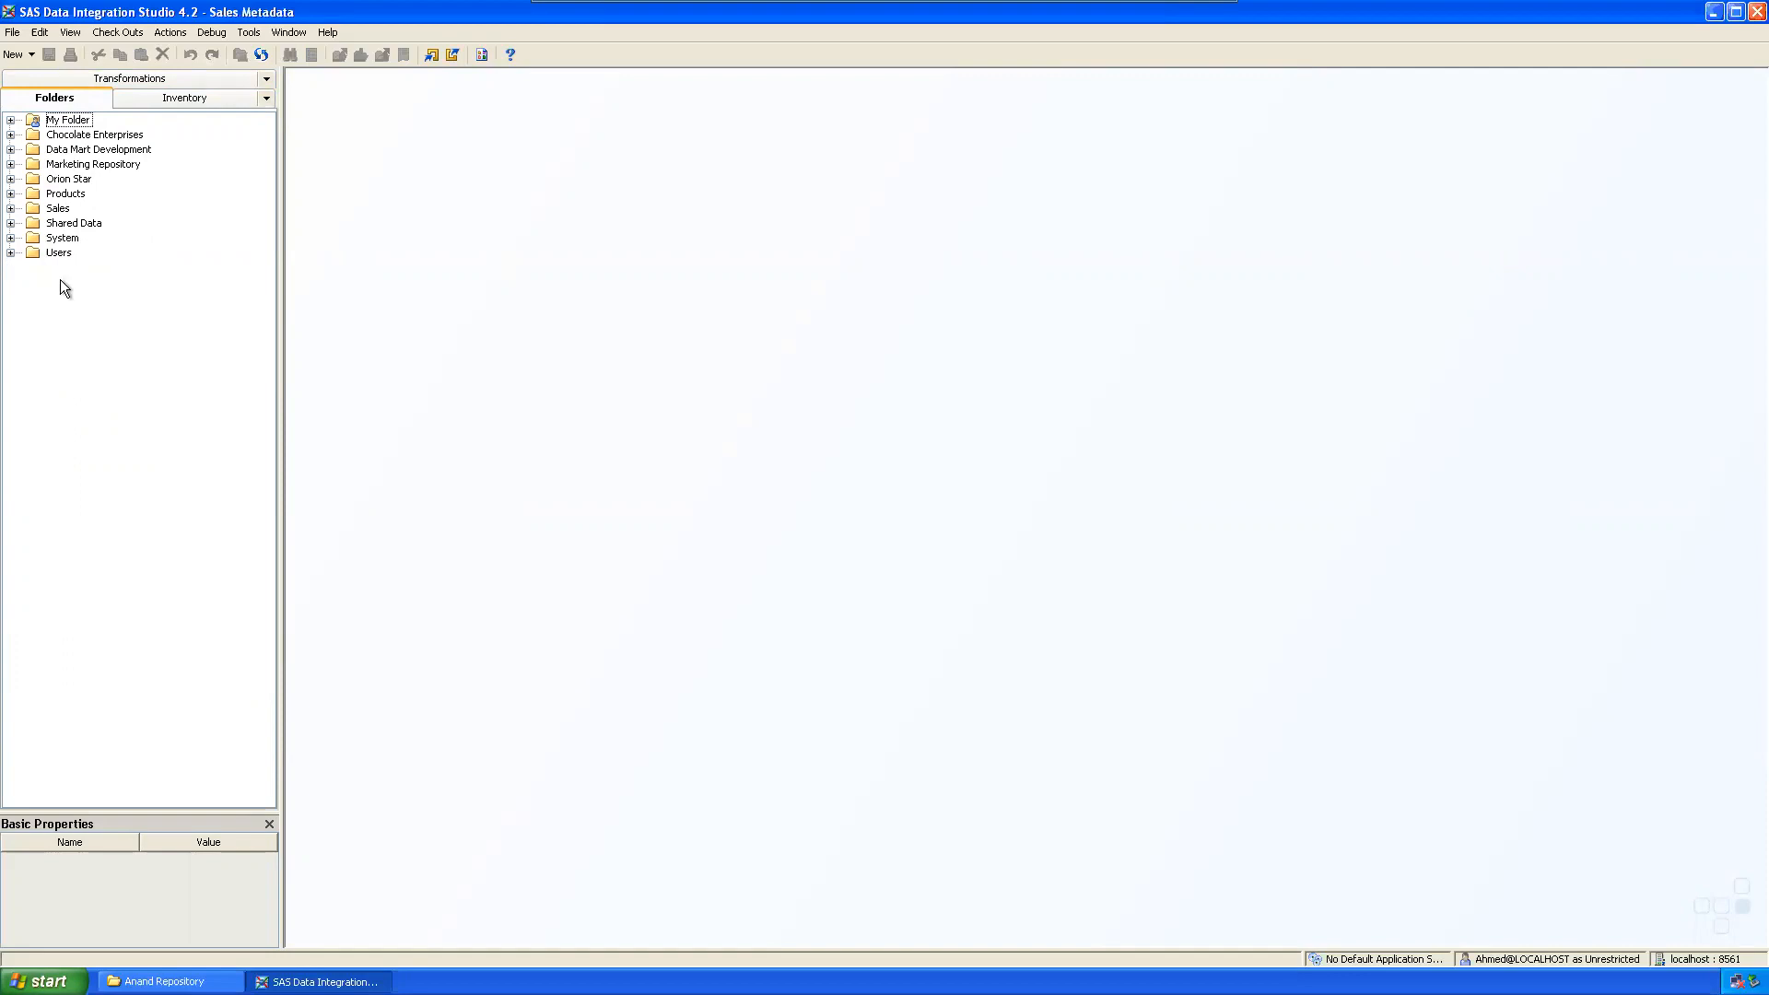
Step: Narrow the side panels slightly and expand My Folder to reveal its test2 subfolder
drag(281, 257, 273, 257)
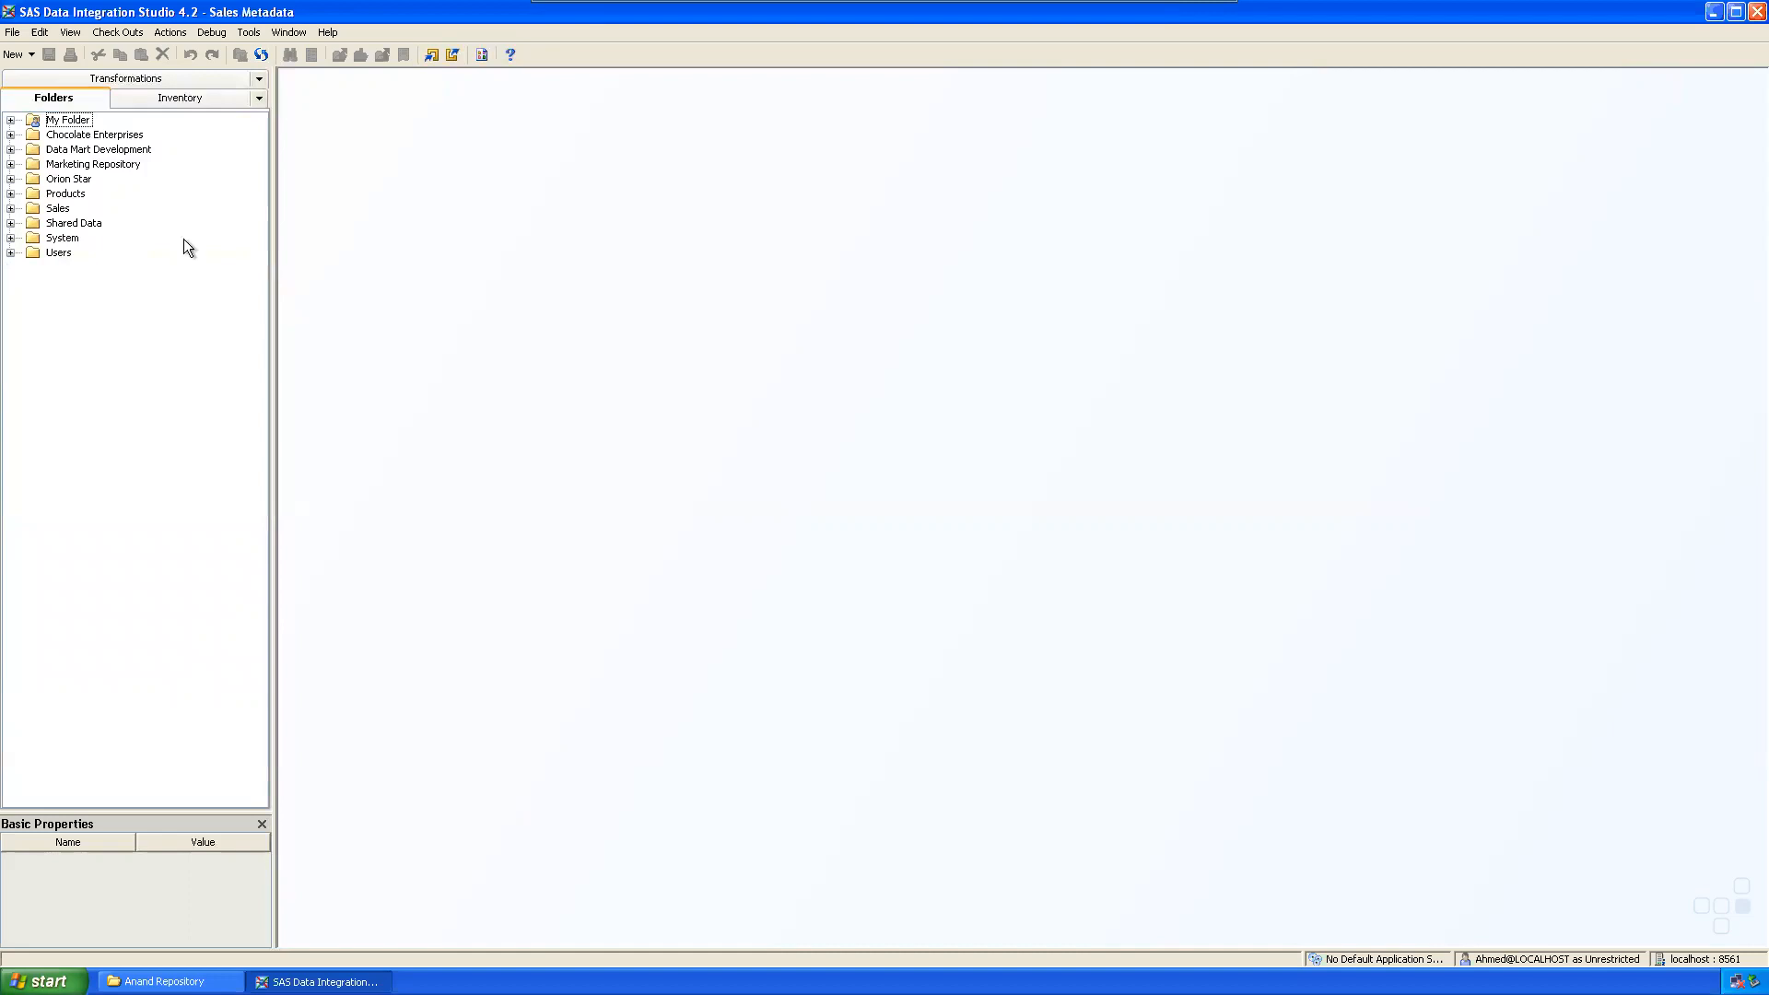
click(10, 120)
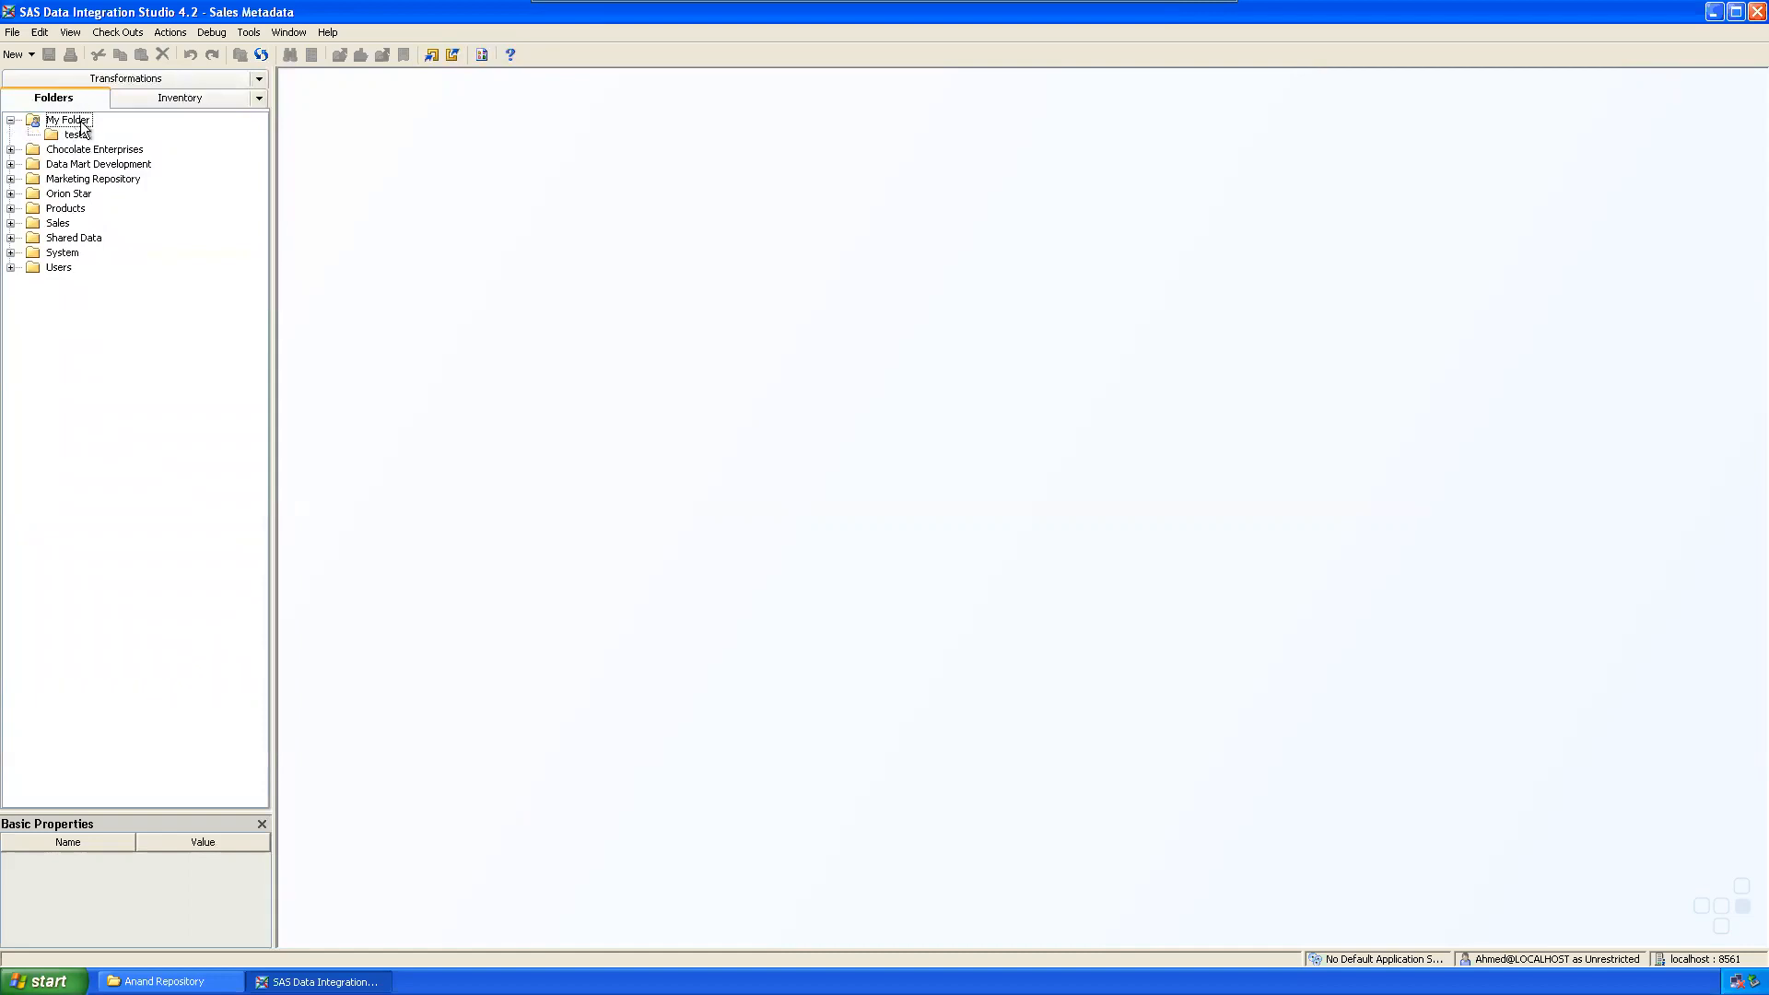
click(135, 77)
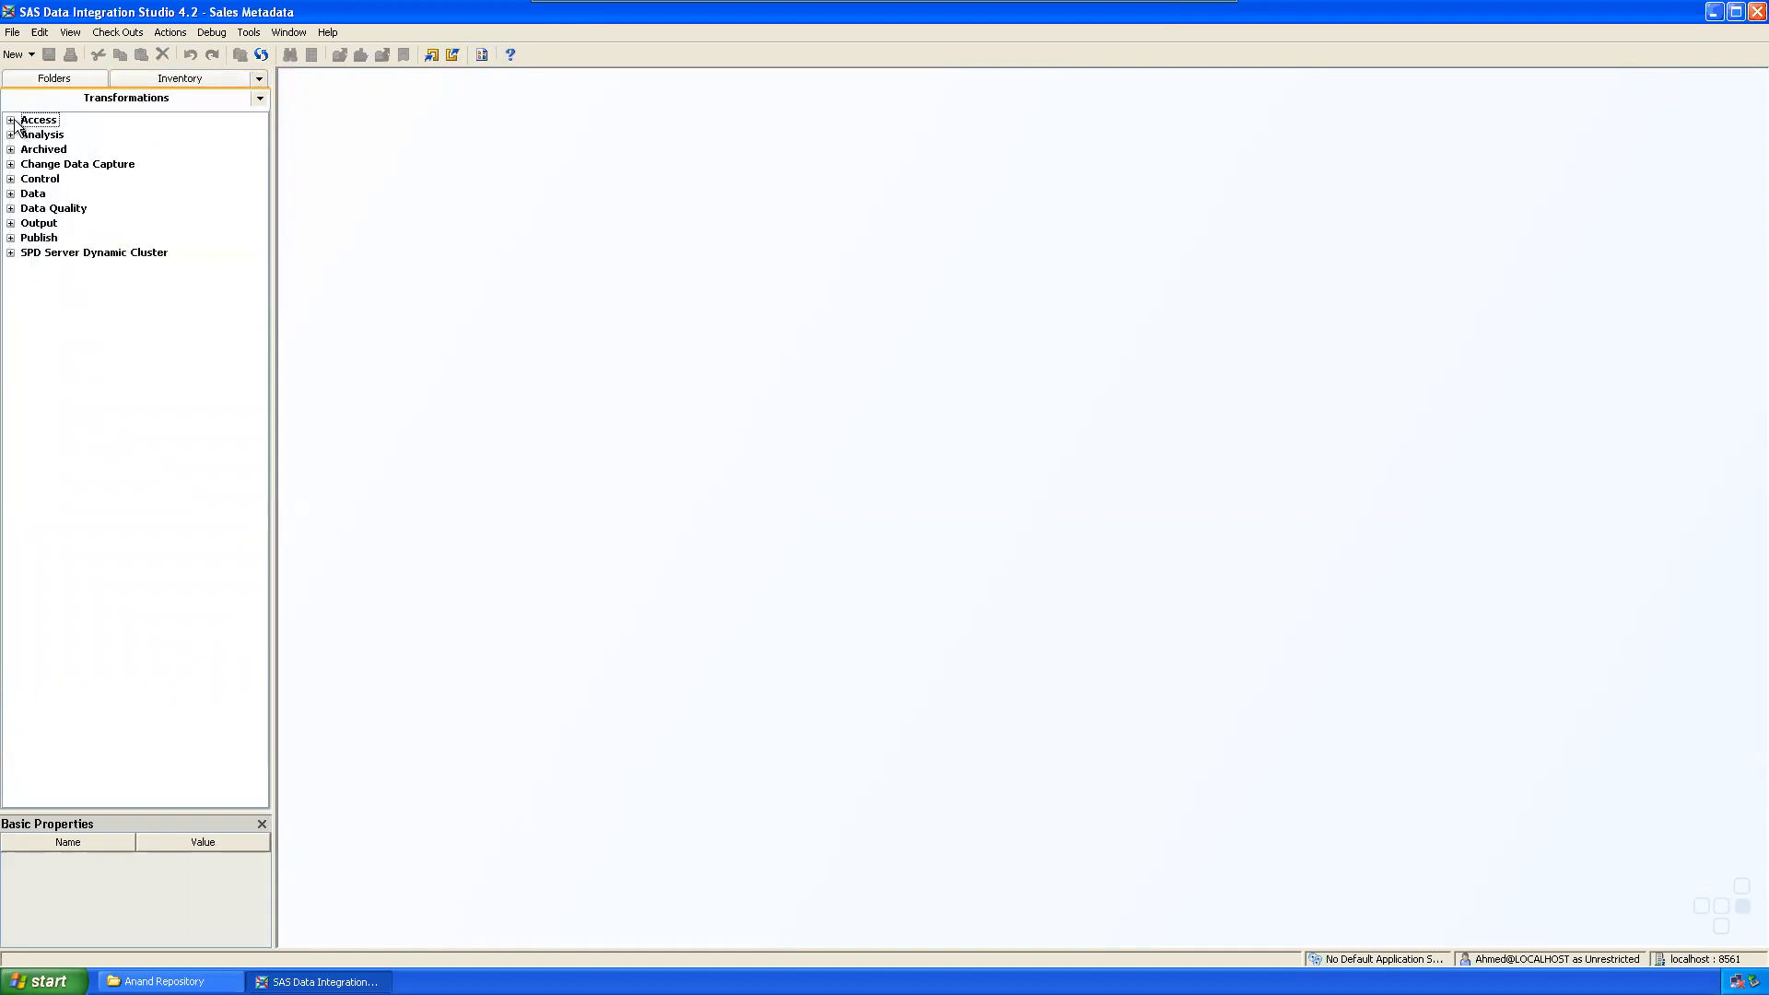
Step: Expand the Access, Analysis, Archived, Change Data Capture, Control and Data transformation groups
click(11, 120)
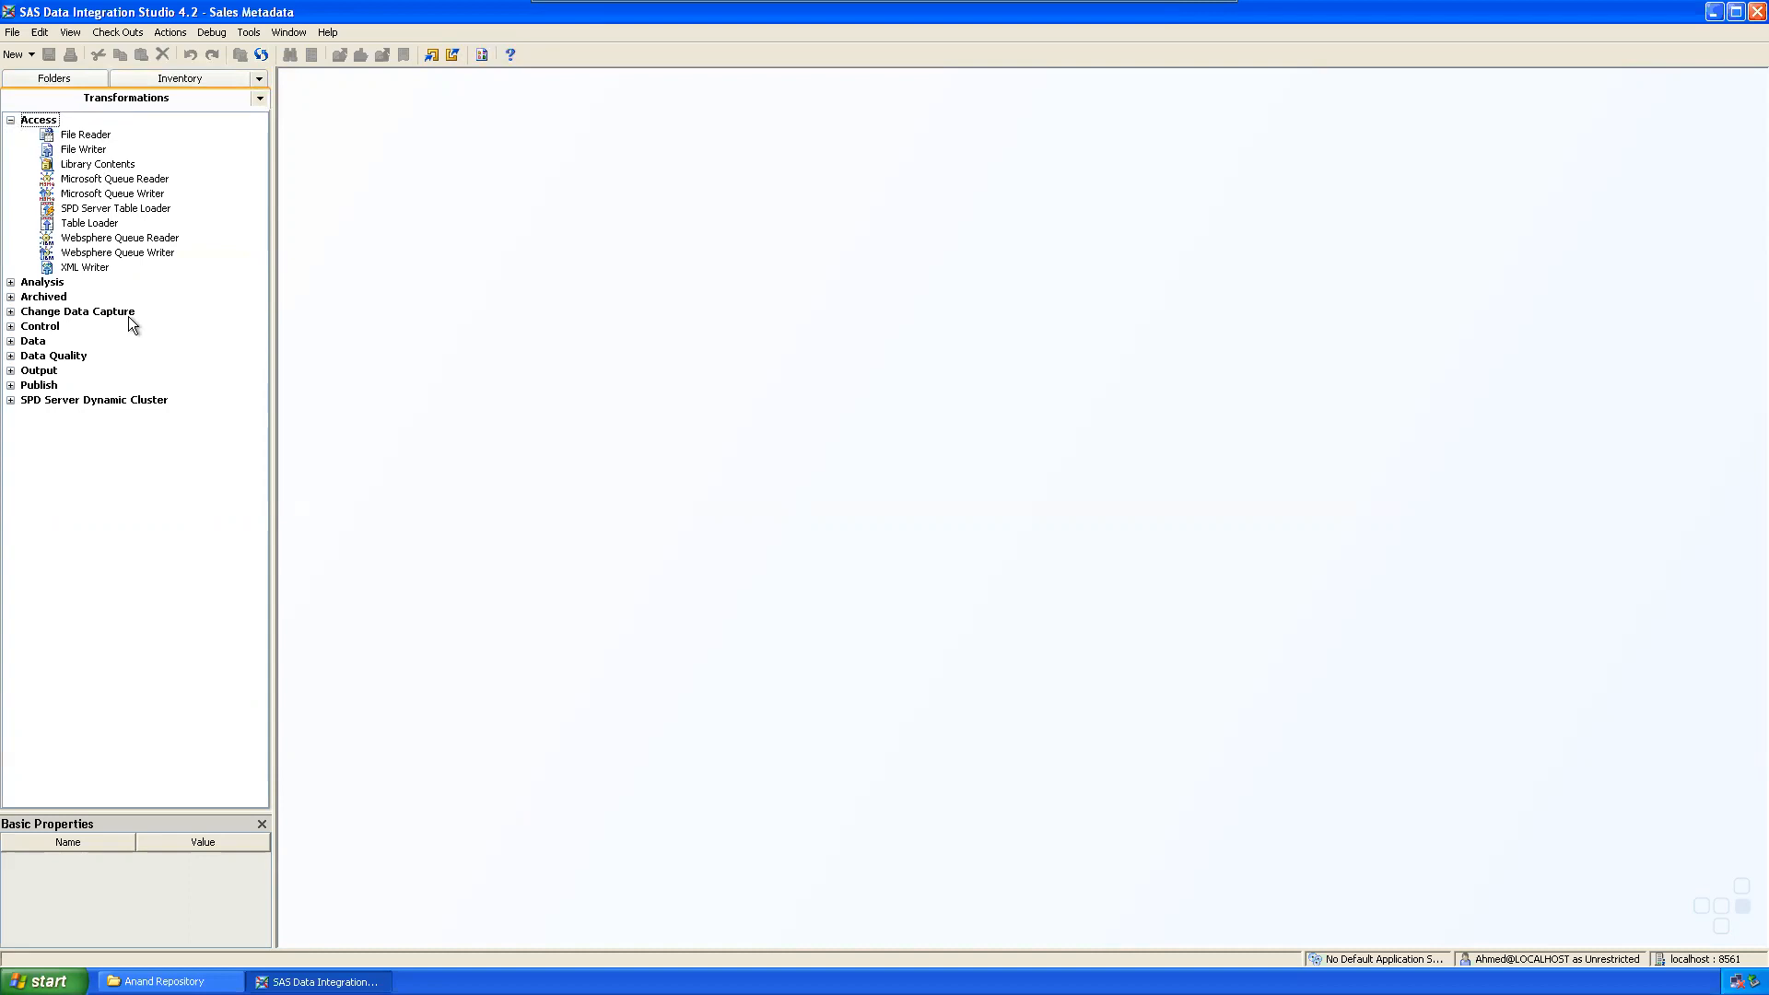
click(11, 282)
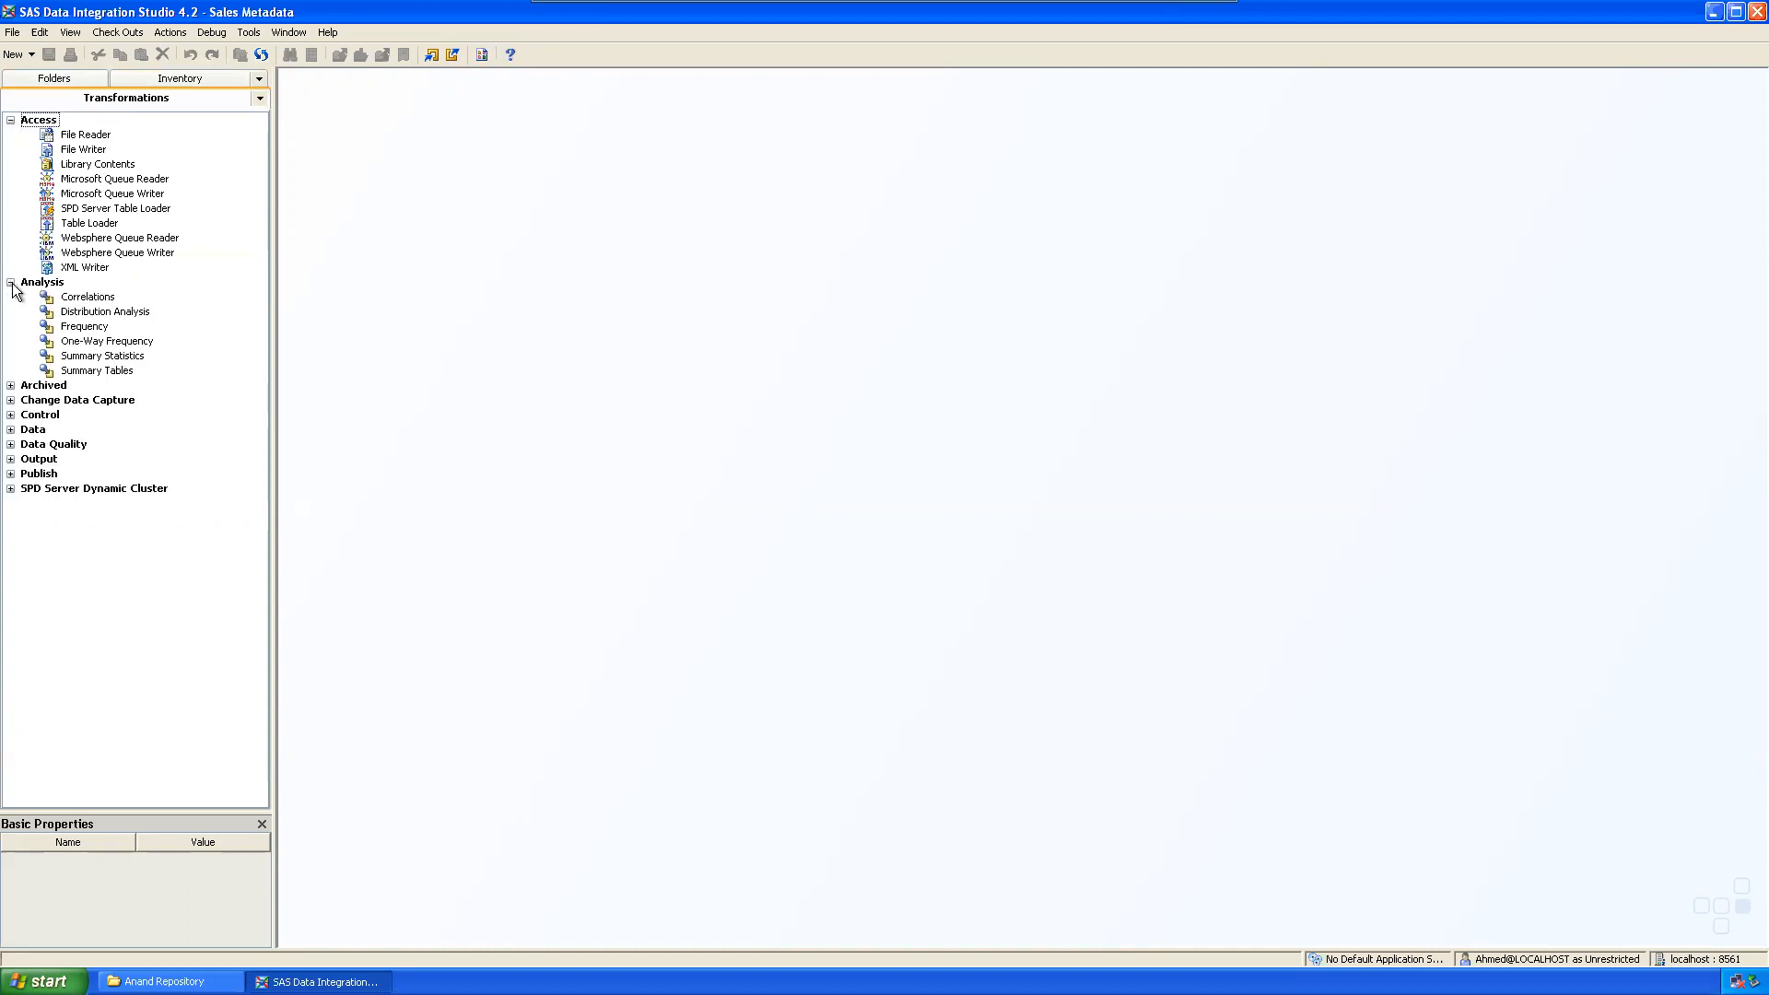
click(11, 385)
click(11, 415)
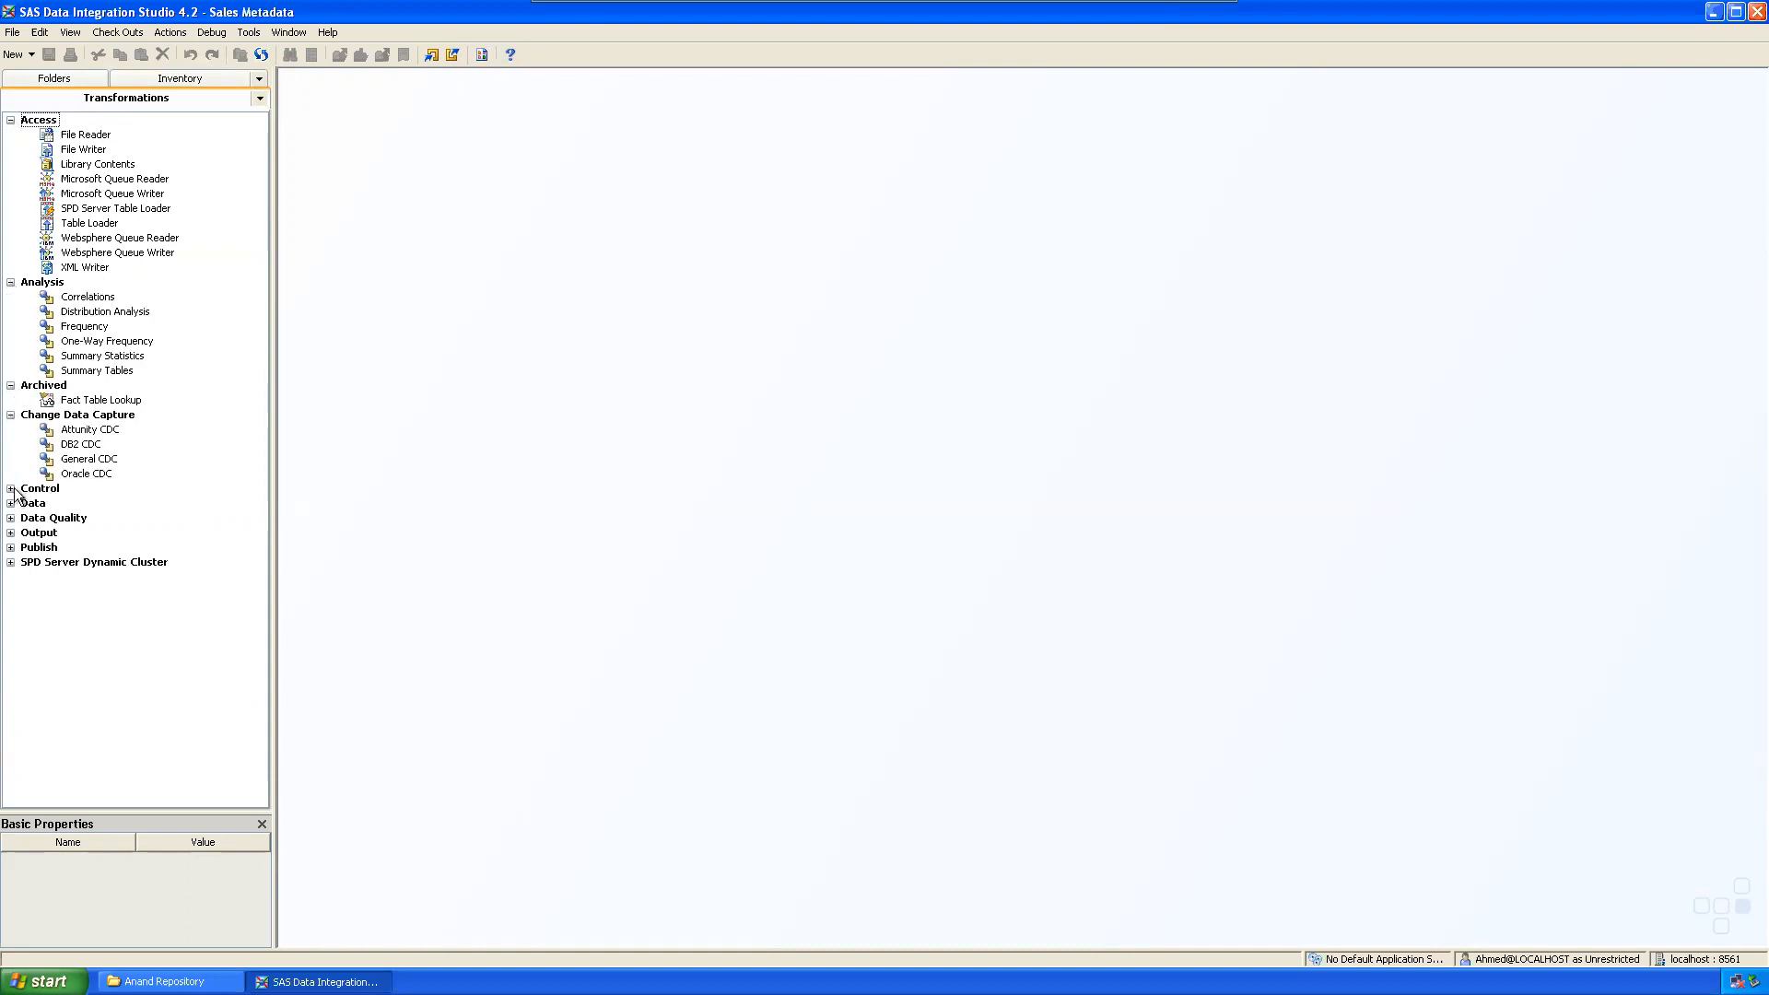
click(11, 488)
click(11, 547)
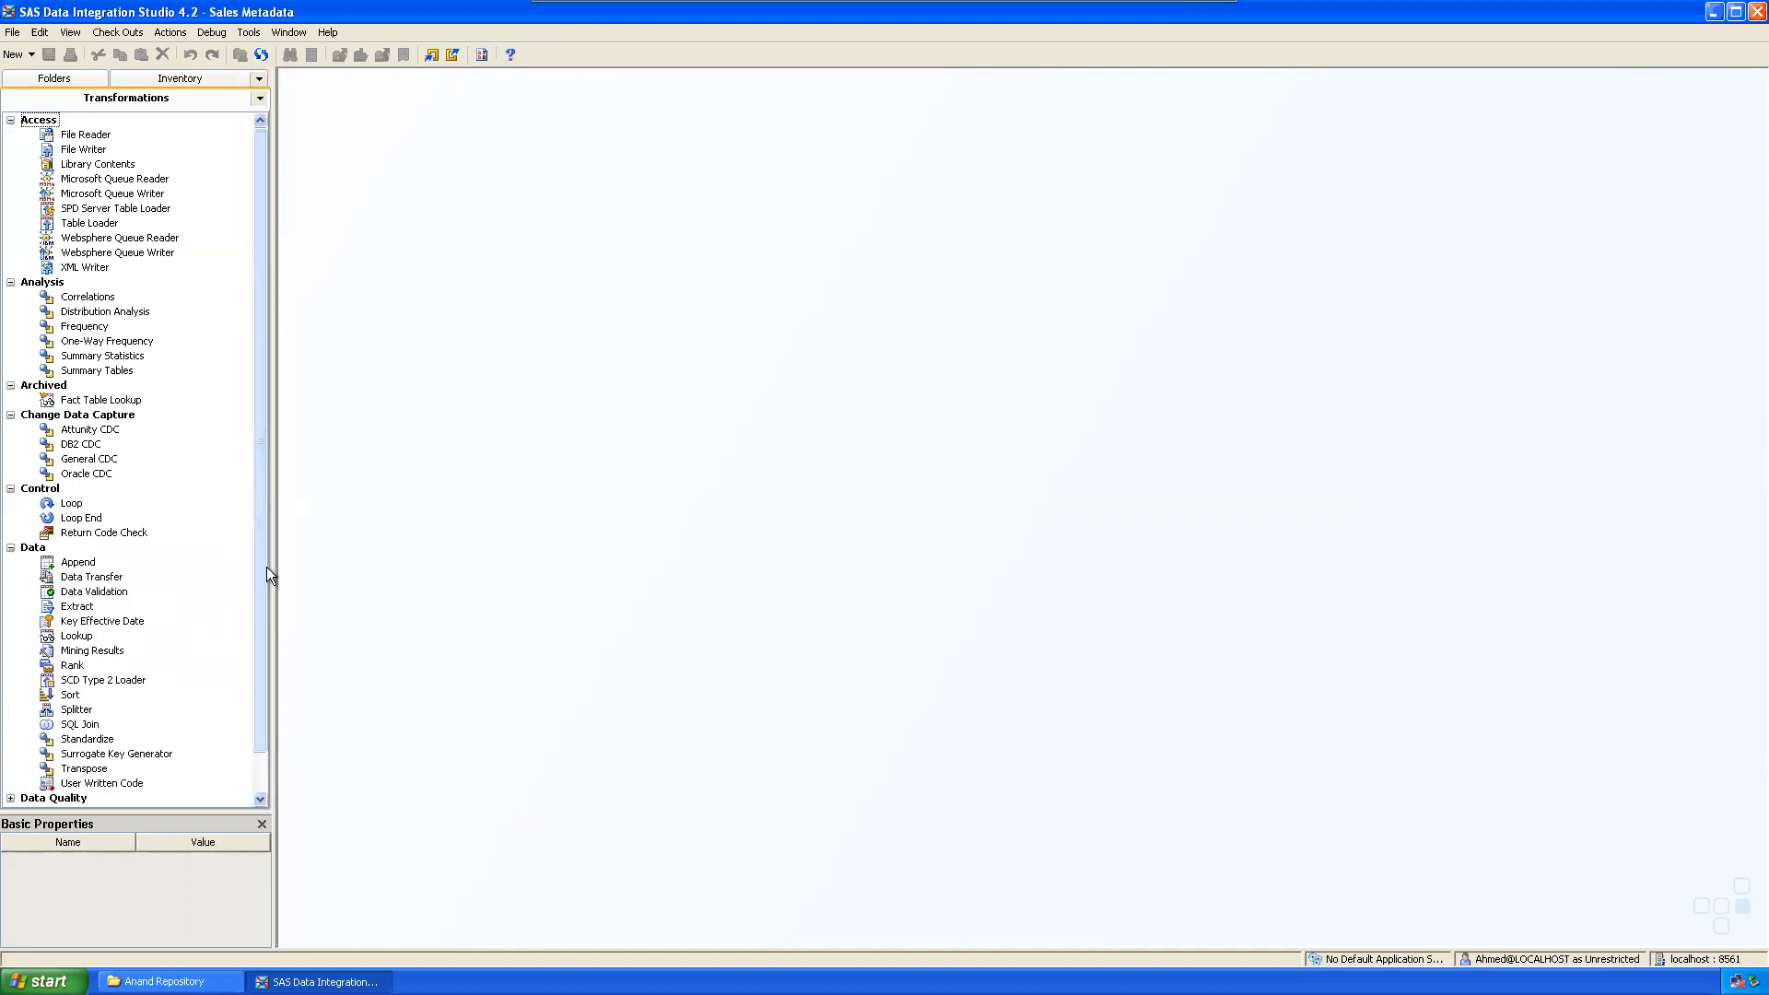
scroll(257, 567, down, 1)
Step: Expand the Data Quality, Output, Publish and SPD Server Dynamic Cluster transformation groups
click(11, 754)
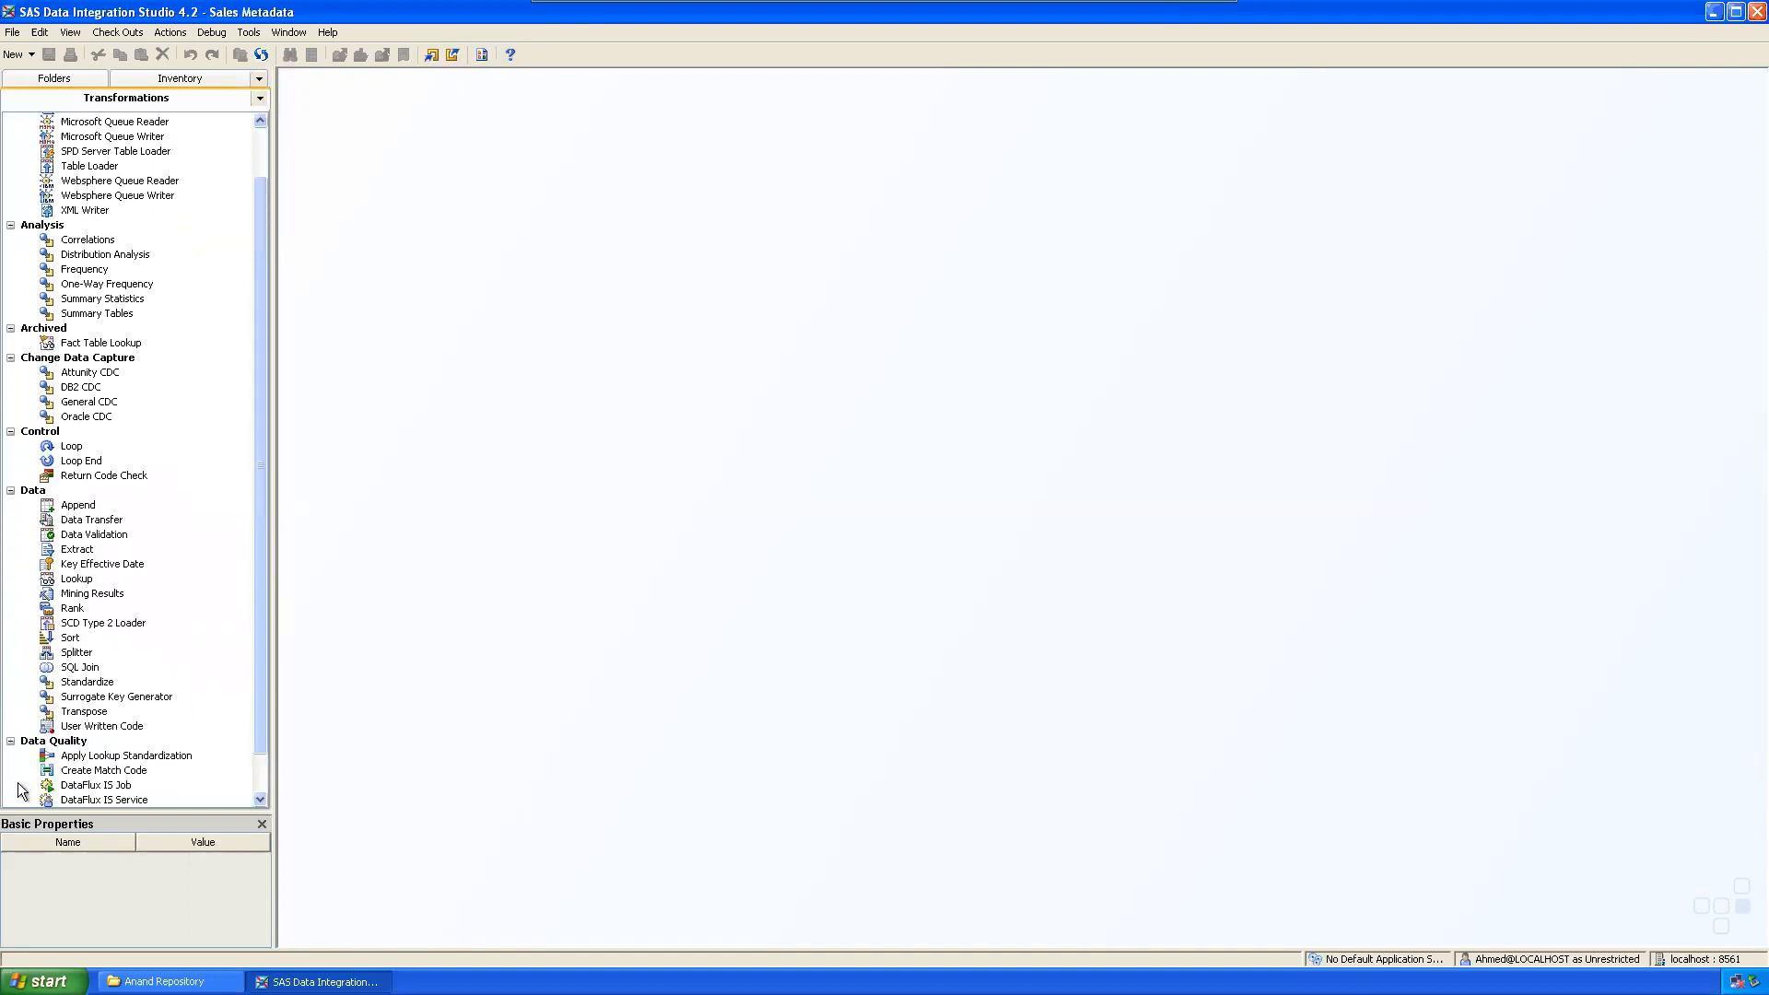
scroll(223, 483, down, 1)
click(11, 770)
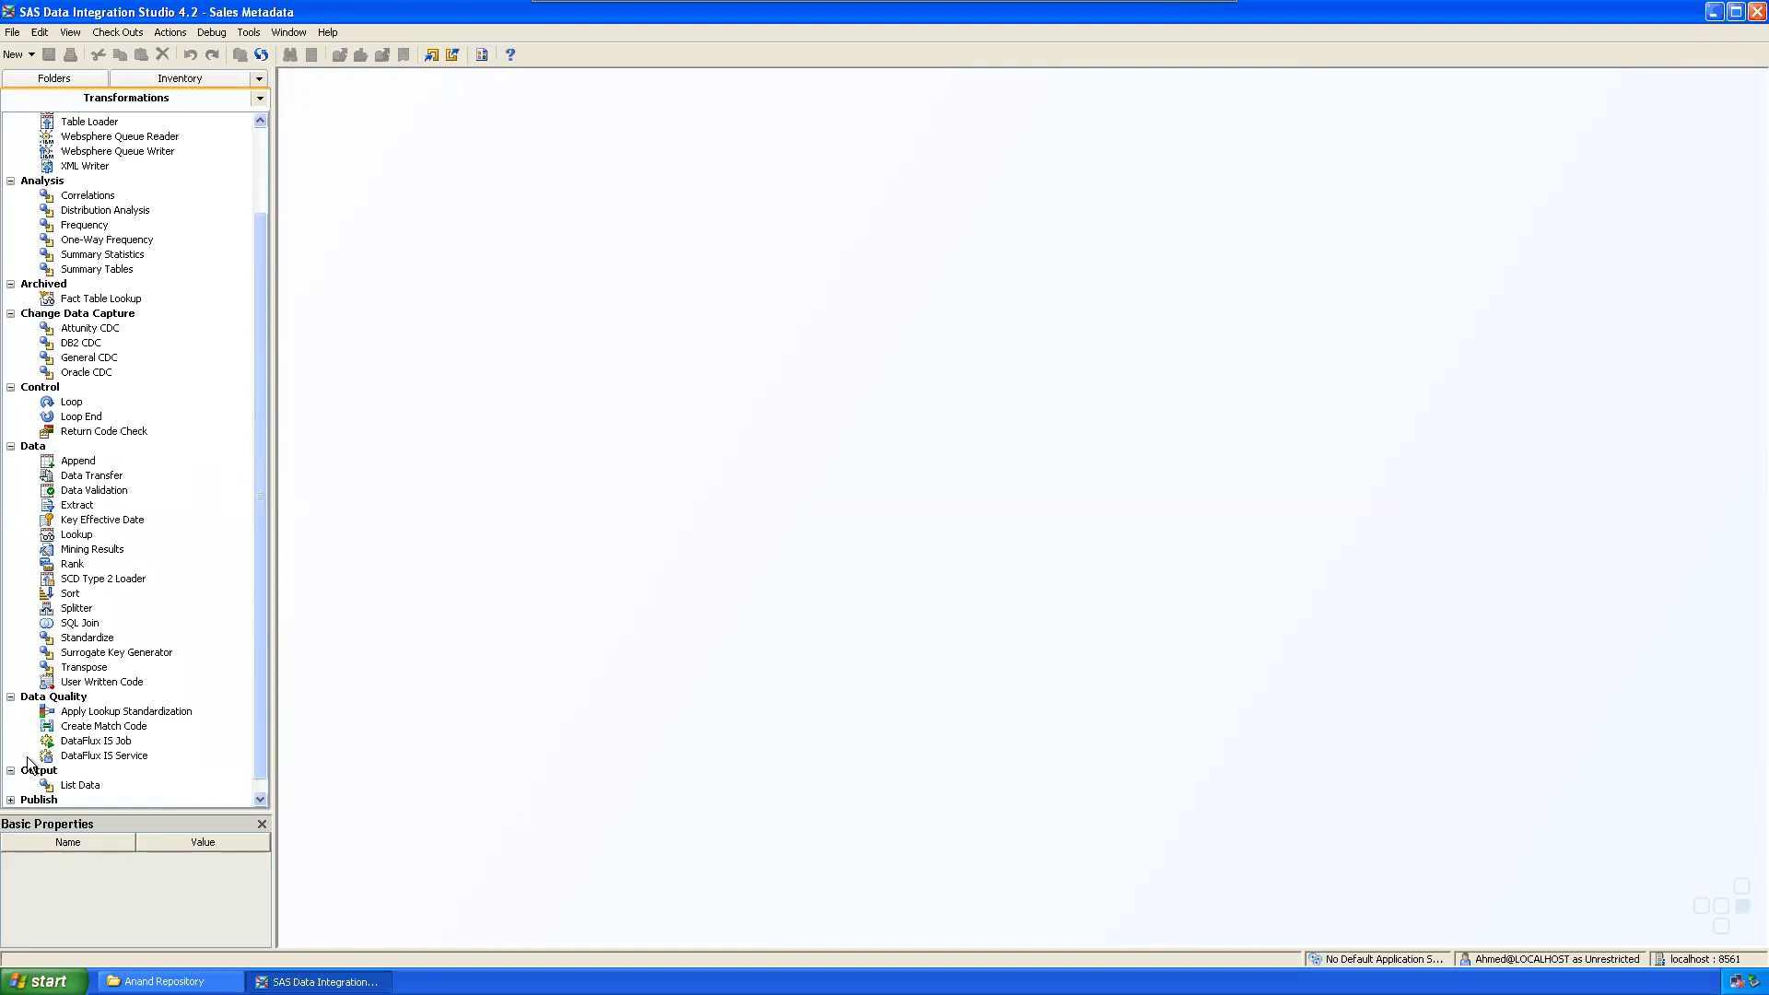
scroll(28, 765, down, 1)
click(11, 785)
scroll(72, 754, down, 1)
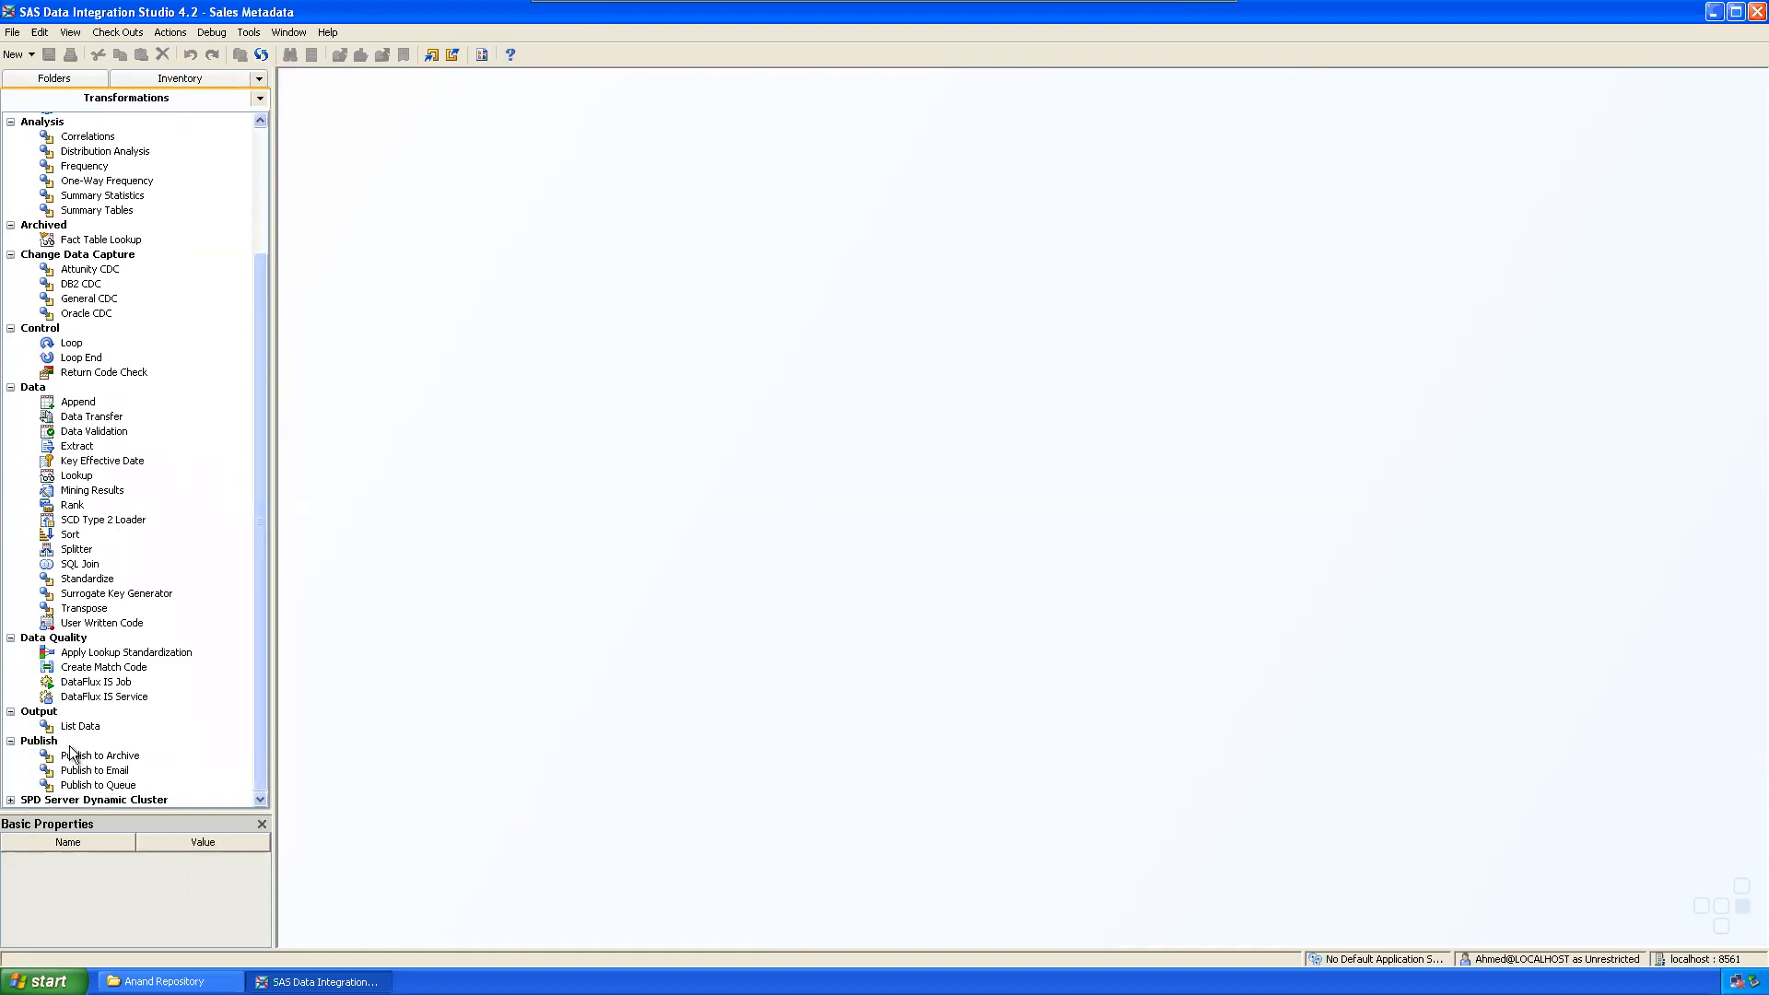
click(11, 800)
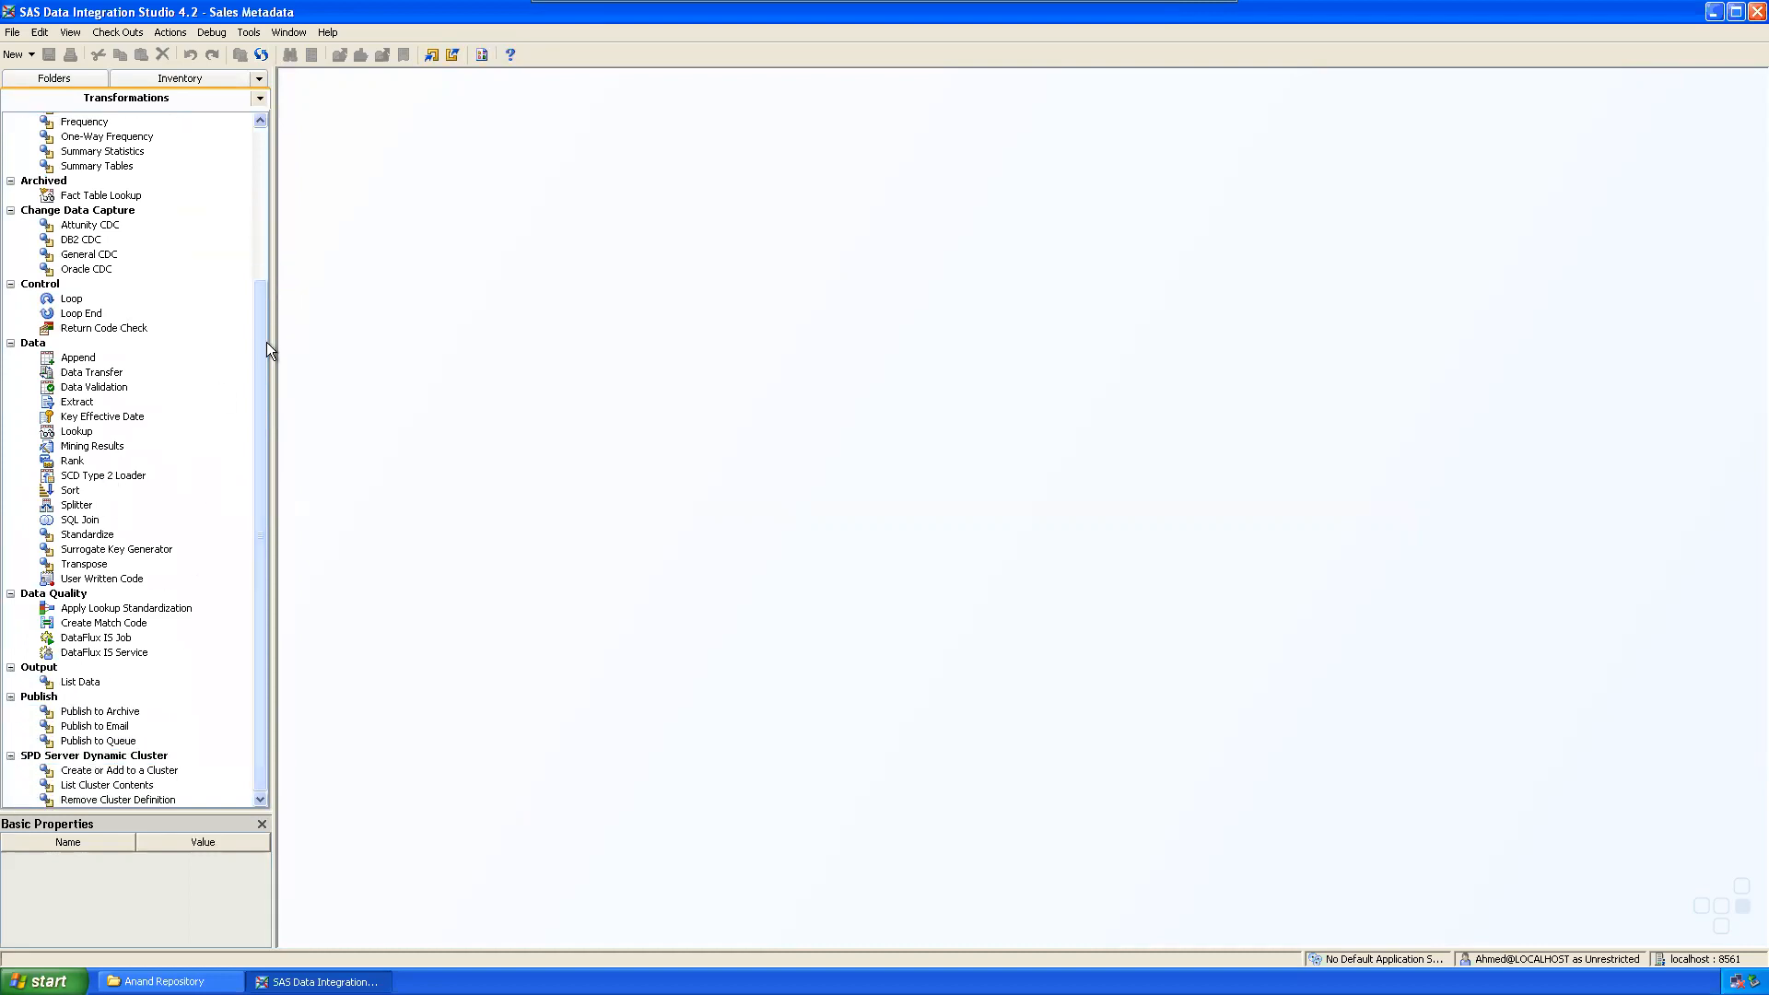
drag(267, 341, 263, 135)
Step: Back in the Folders tree, create a new folder named 'Sales Project' inside My Folder
click(73, 77)
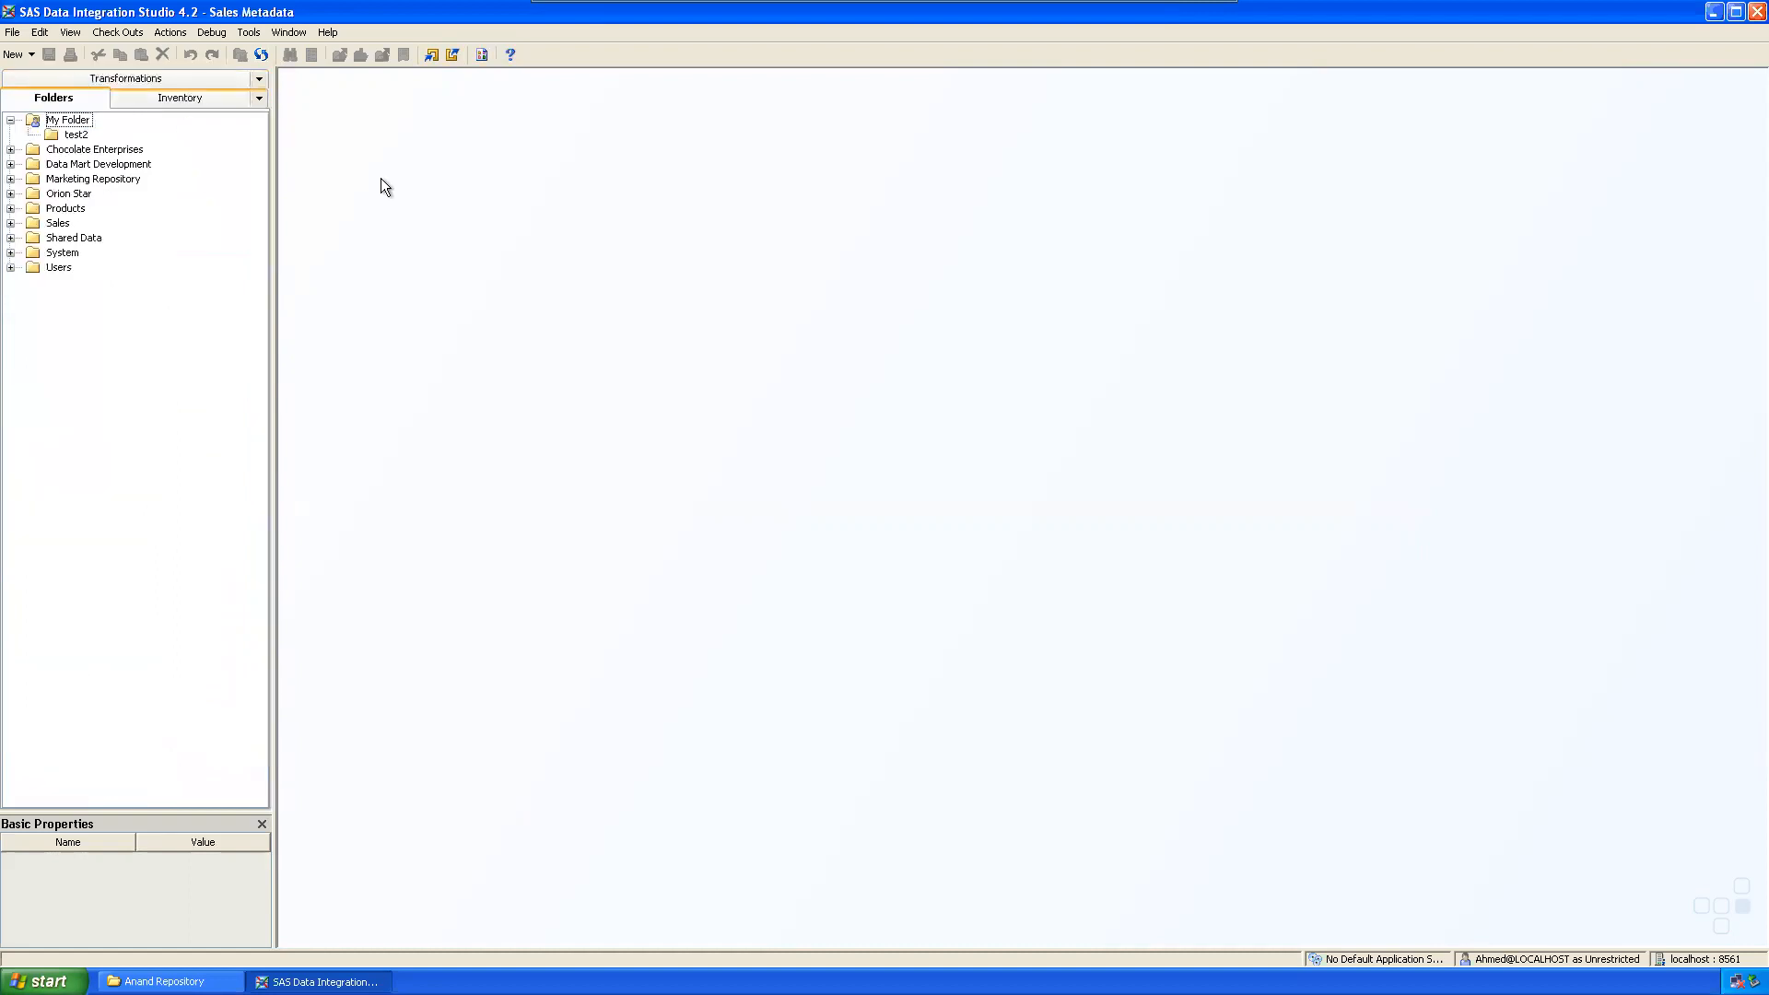
click(69, 122)
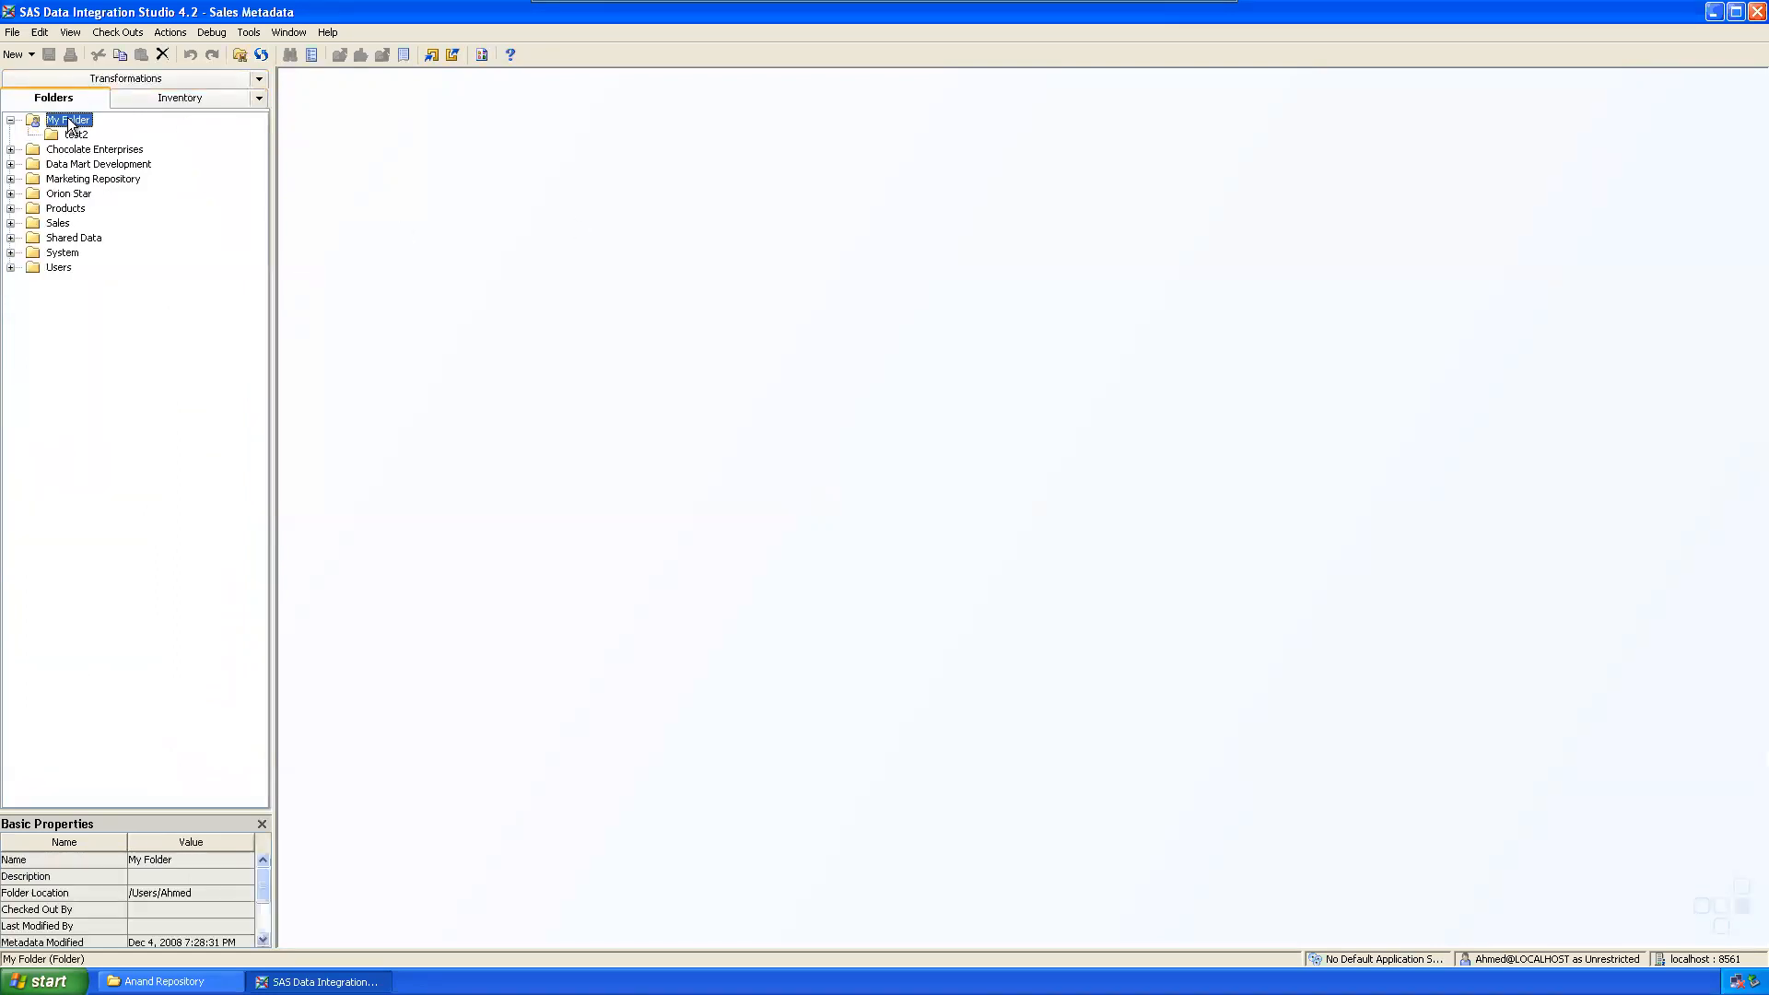
right_click(69, 119)
mouse_move(119, 185)
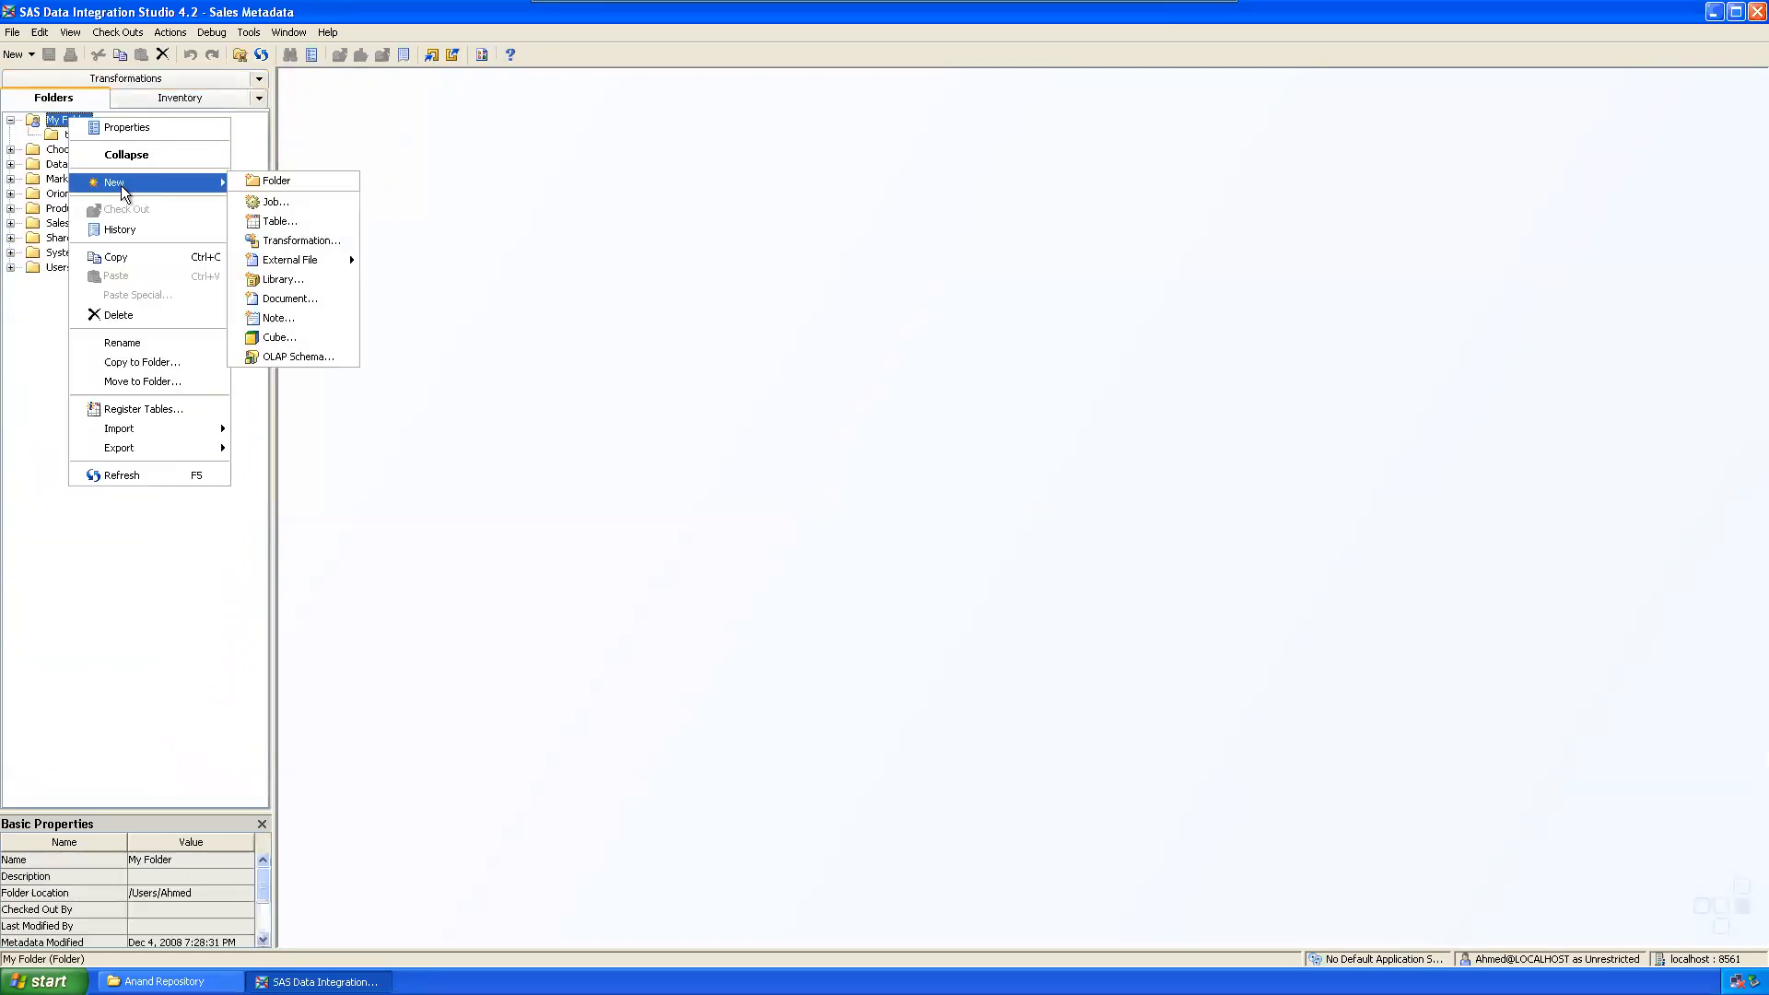
click(317, 179)
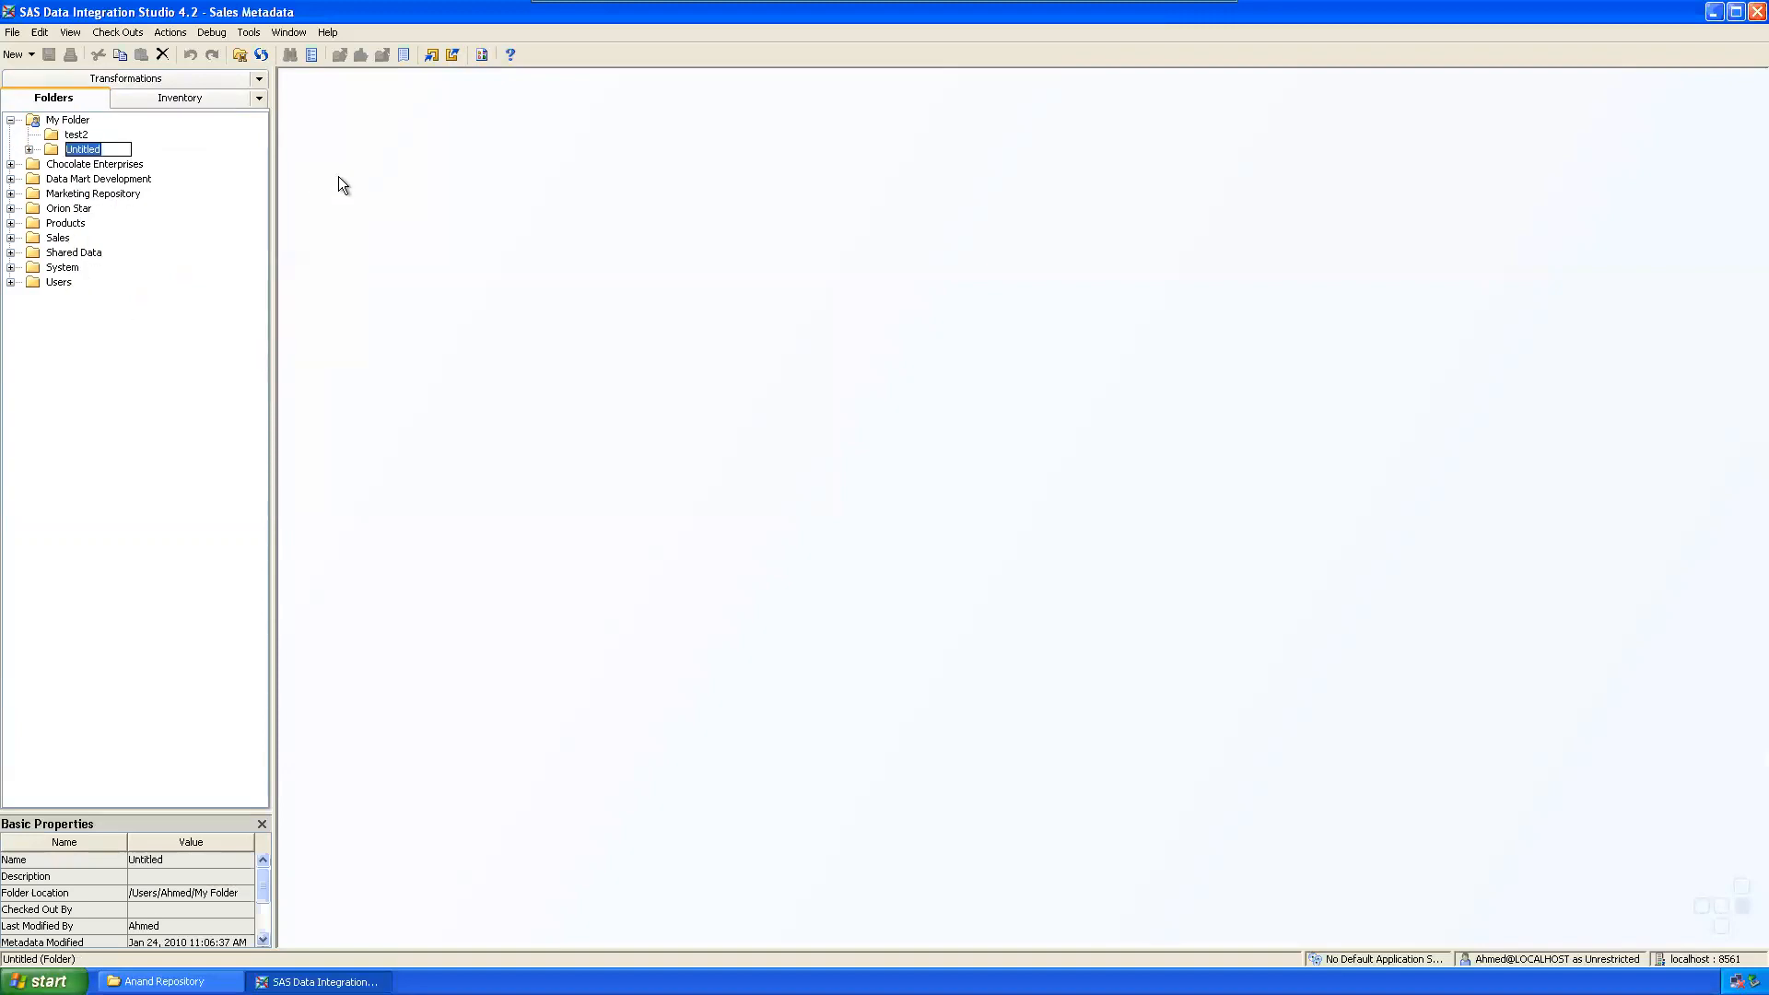
text(Sales Project)
key(Return)
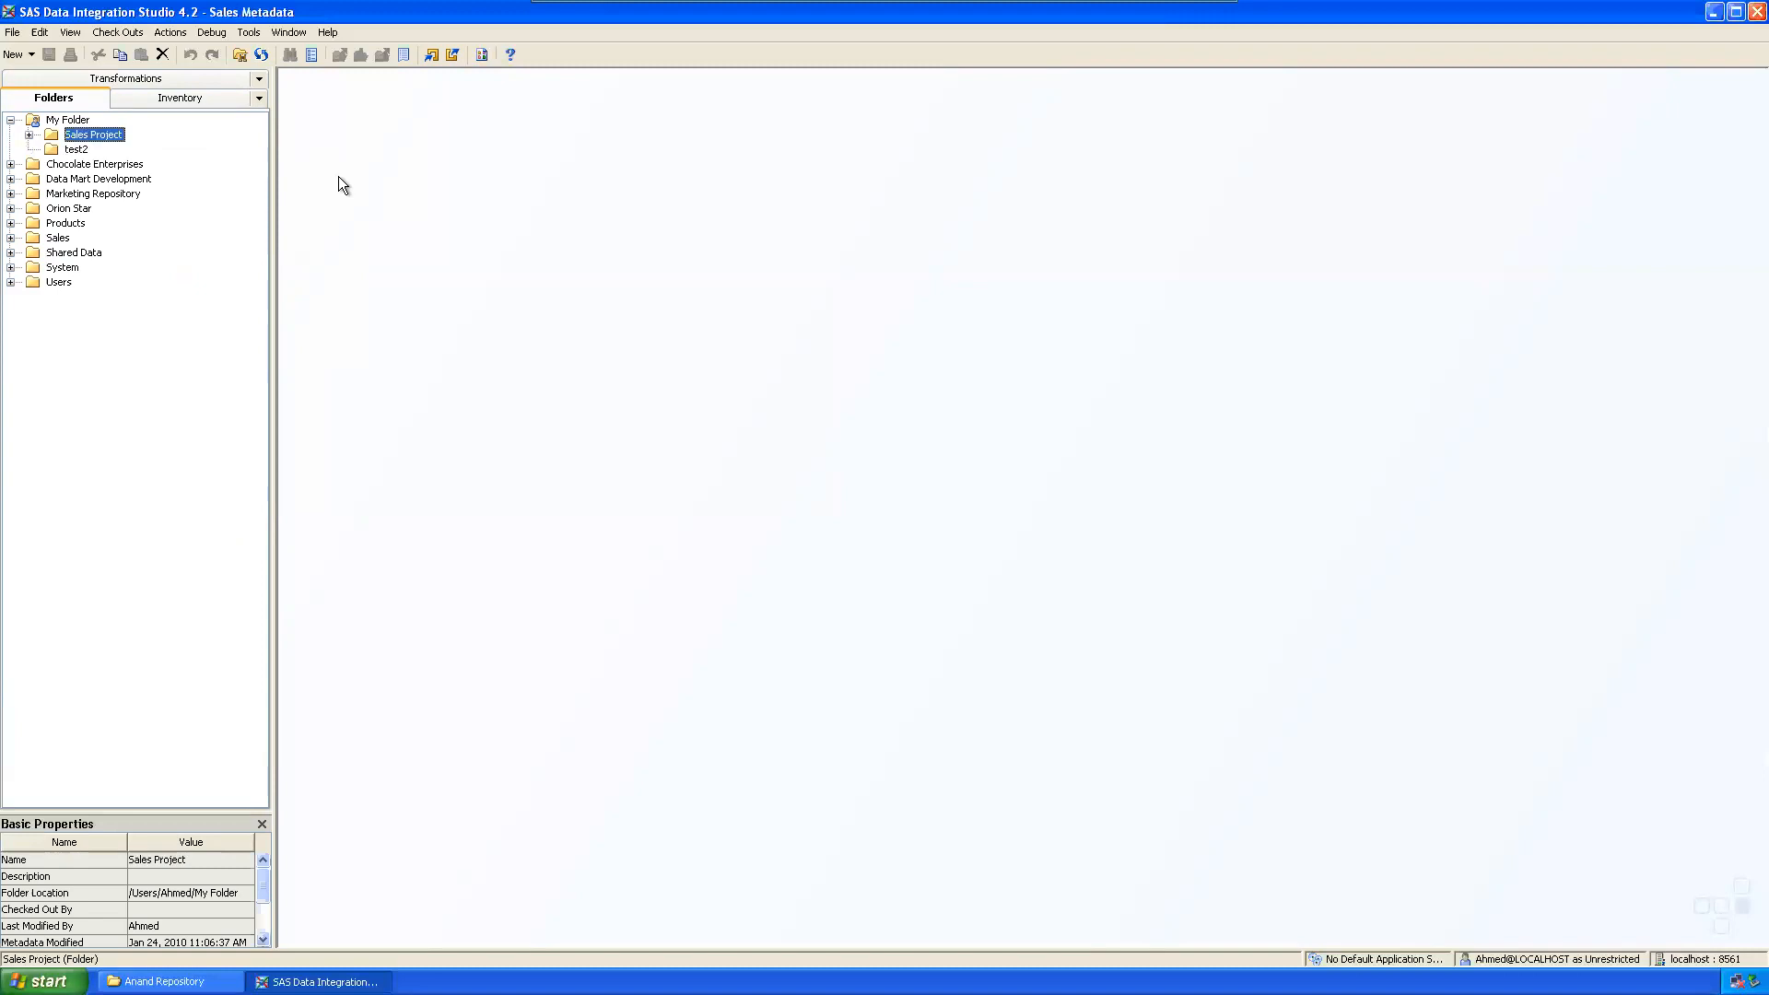
Step: Delete the test2 folder after confirming, and select Sales Project
right_click(70, 148)
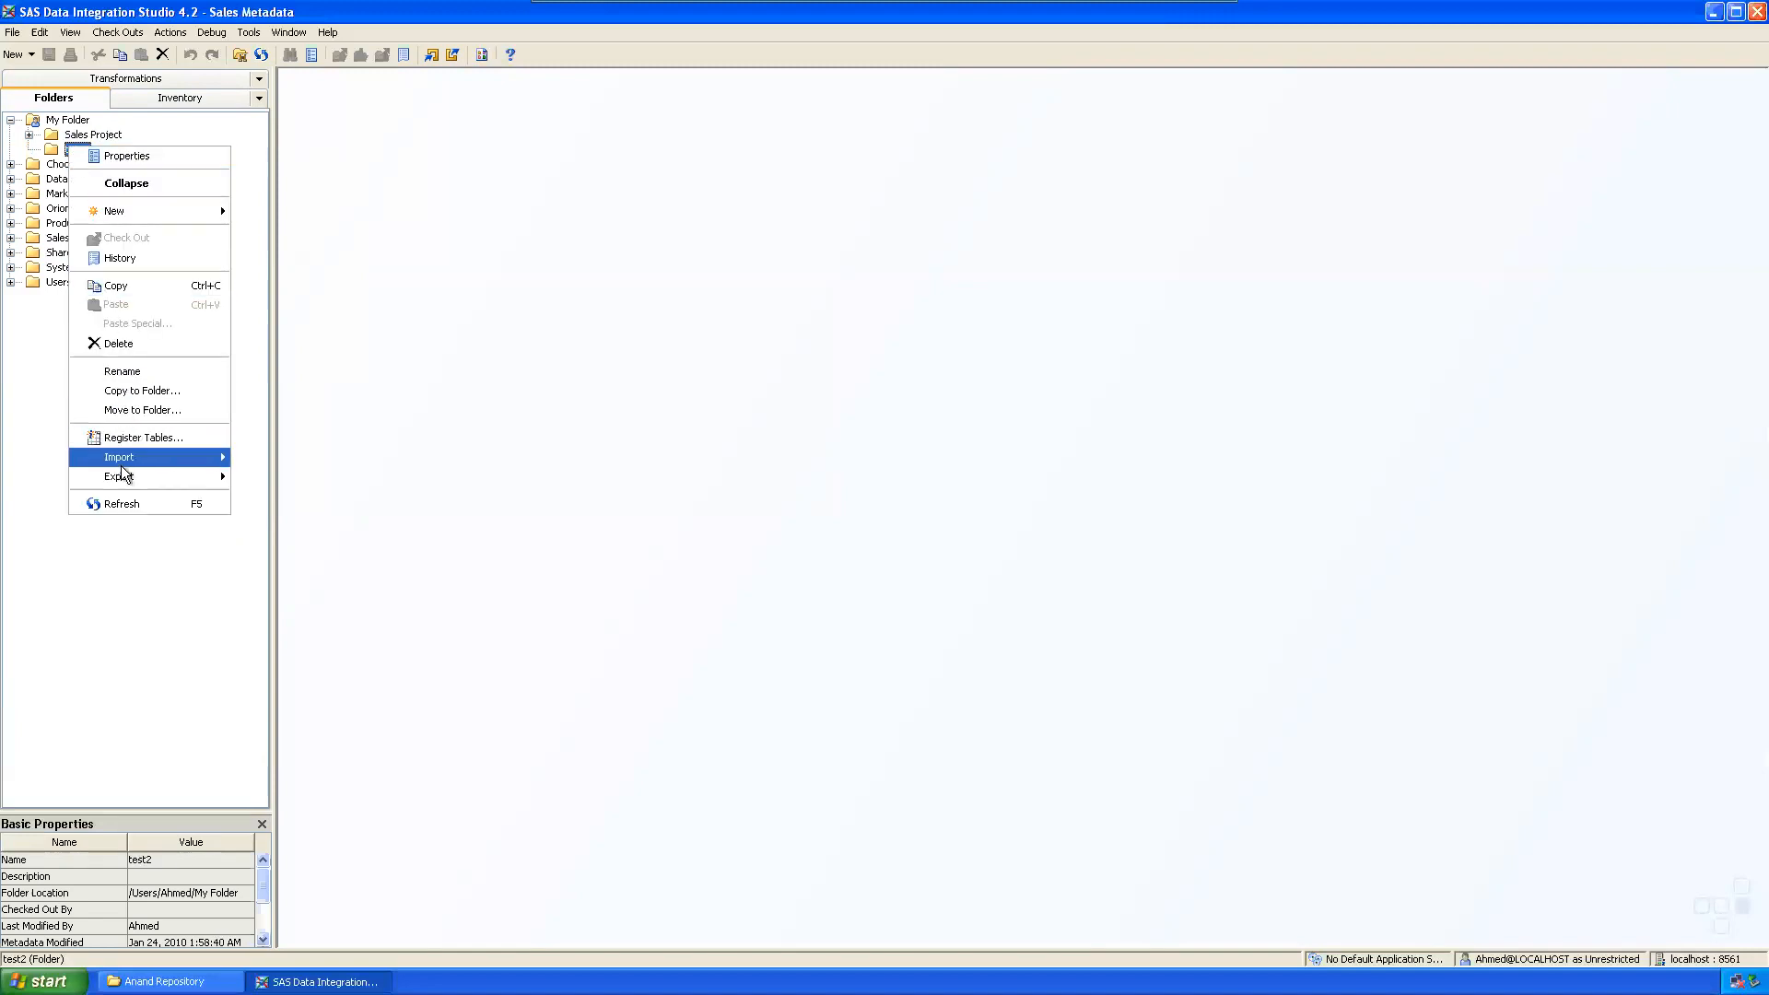
click(118, 343)
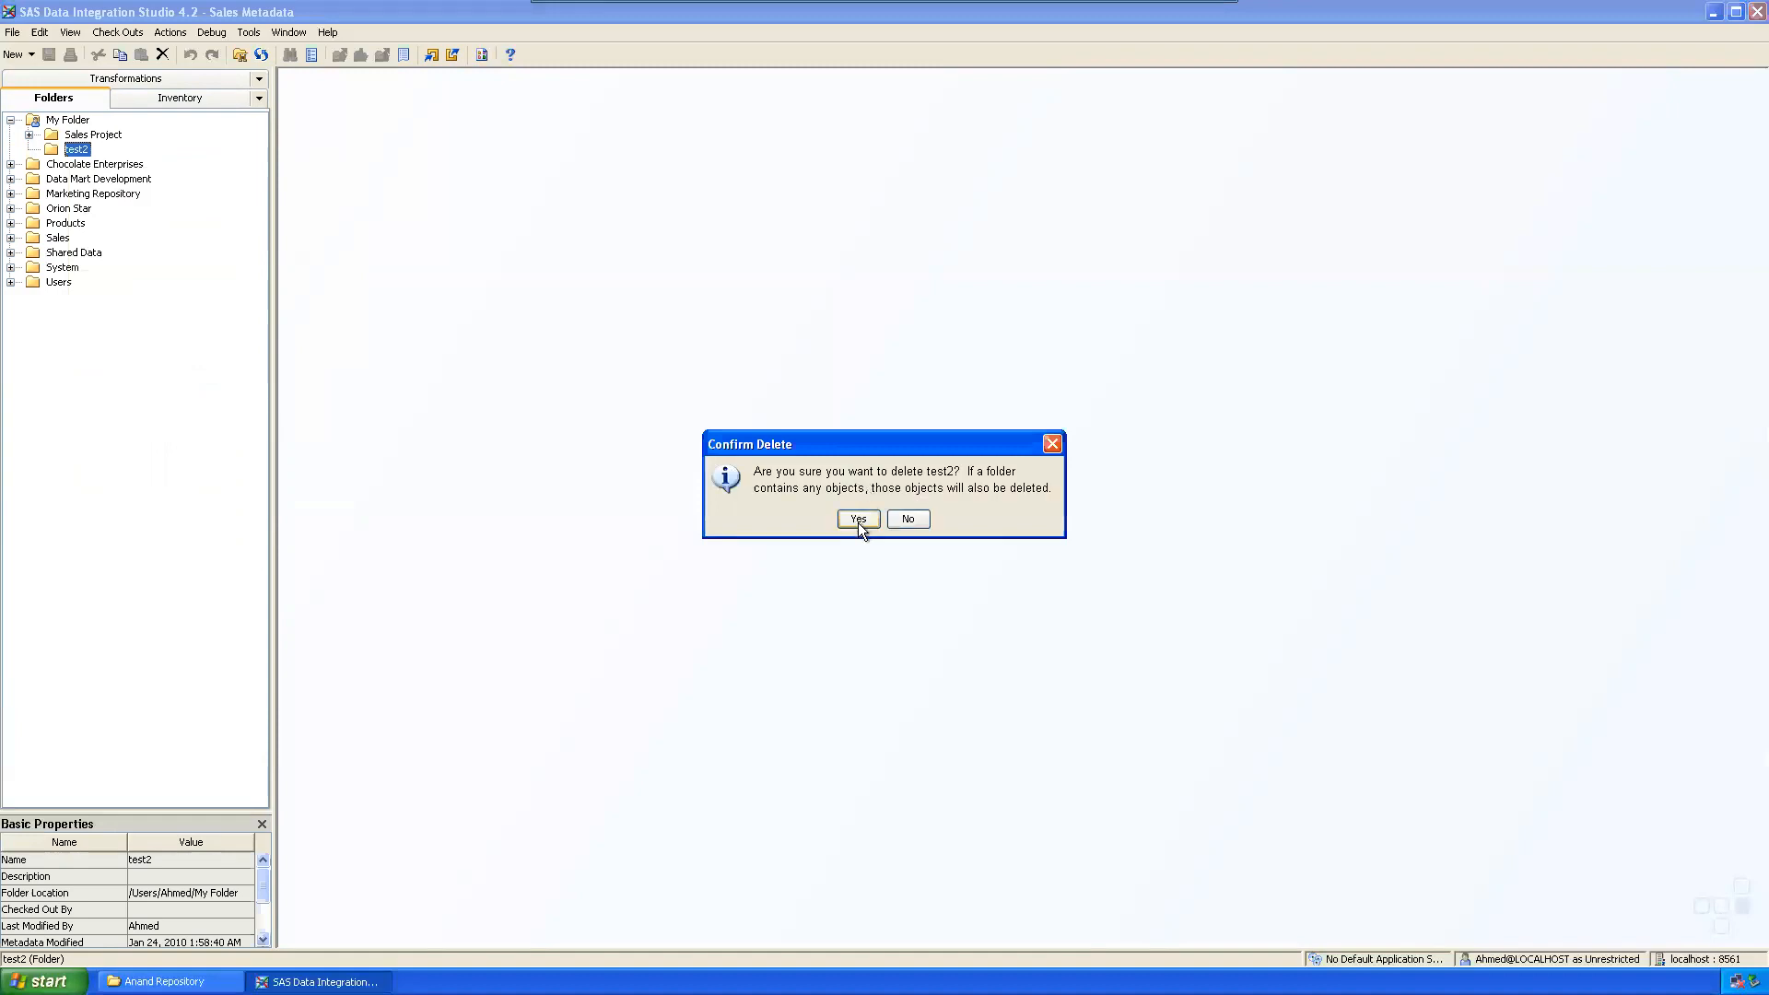
click(858, 518)
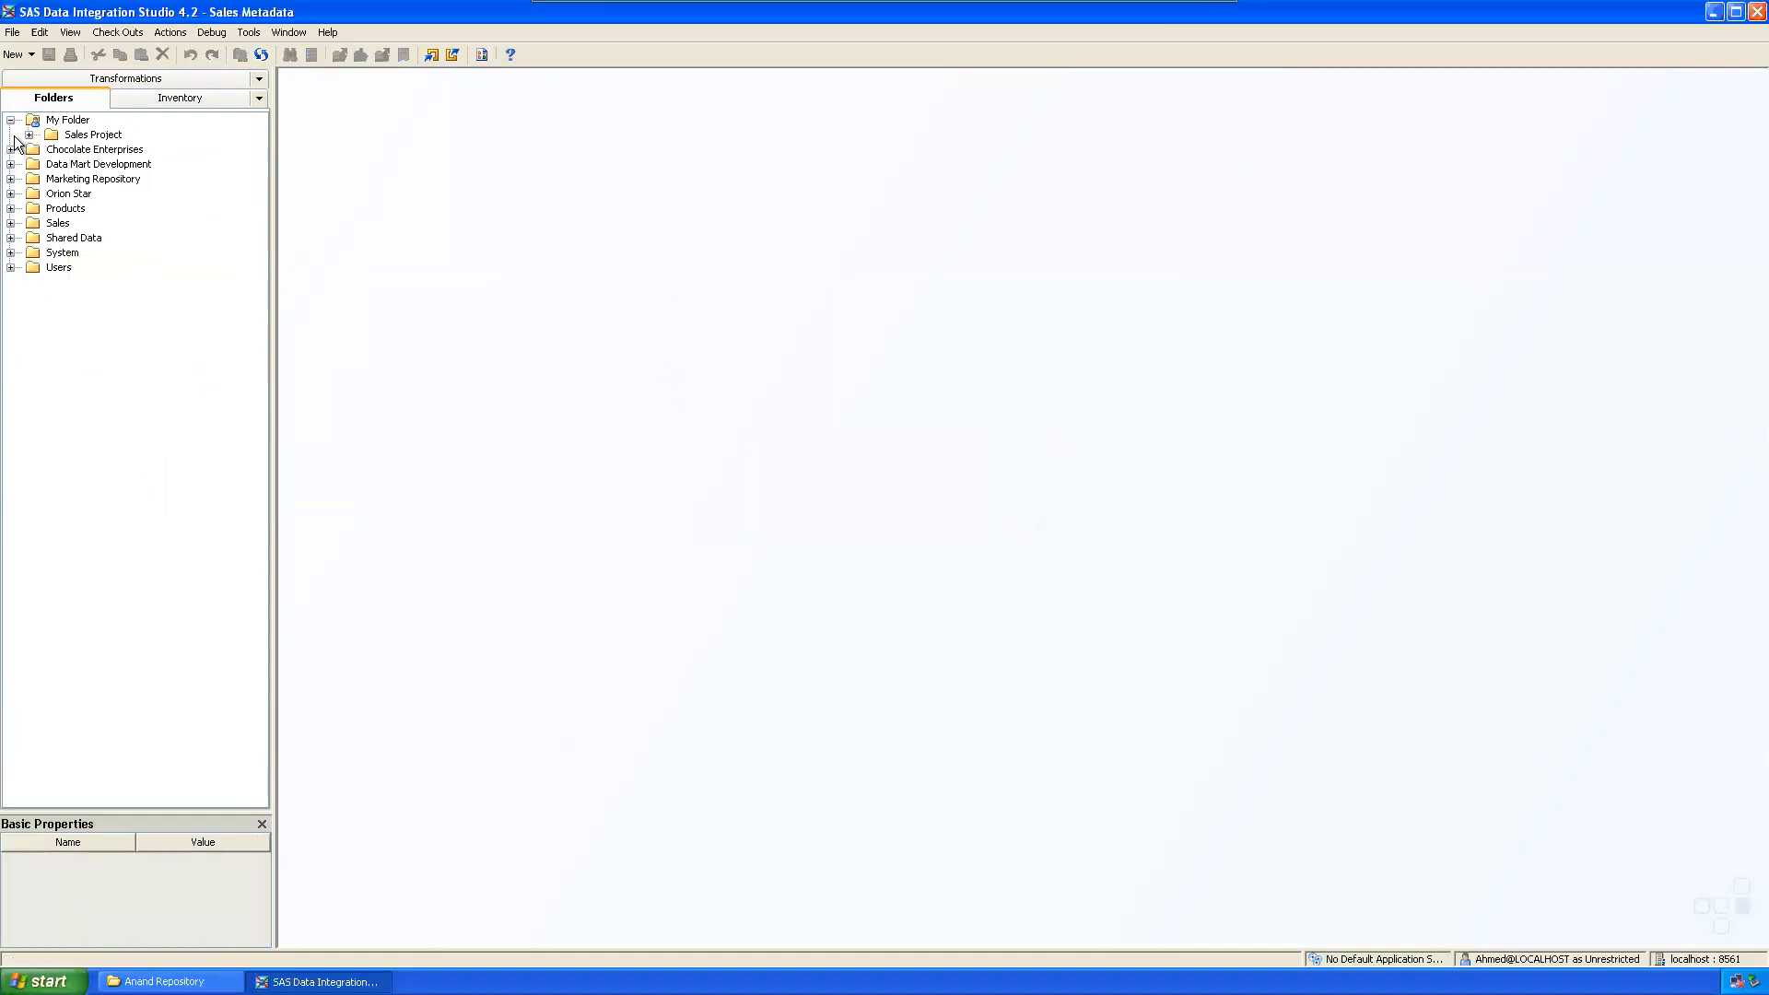
click(124, 135)
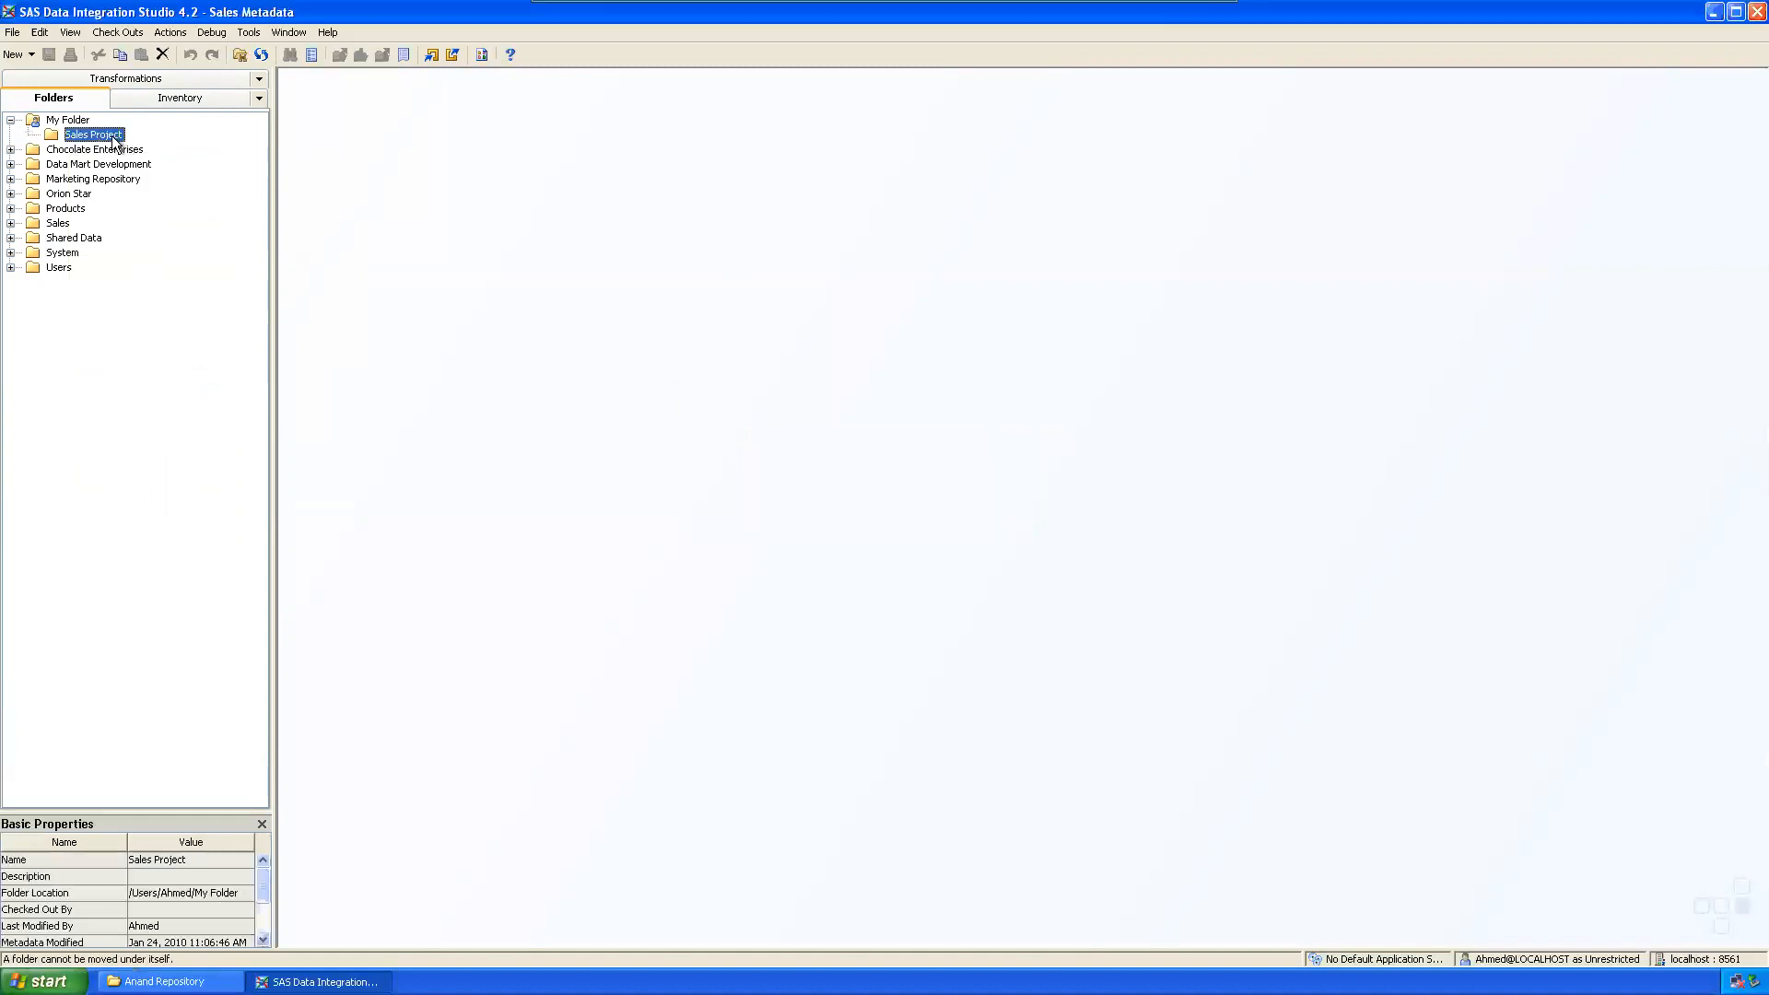
Step: Create the 'External Files' and 'Source' subfolders under Sales Project
right_click(112, 135)
mouse_move(212, 197)
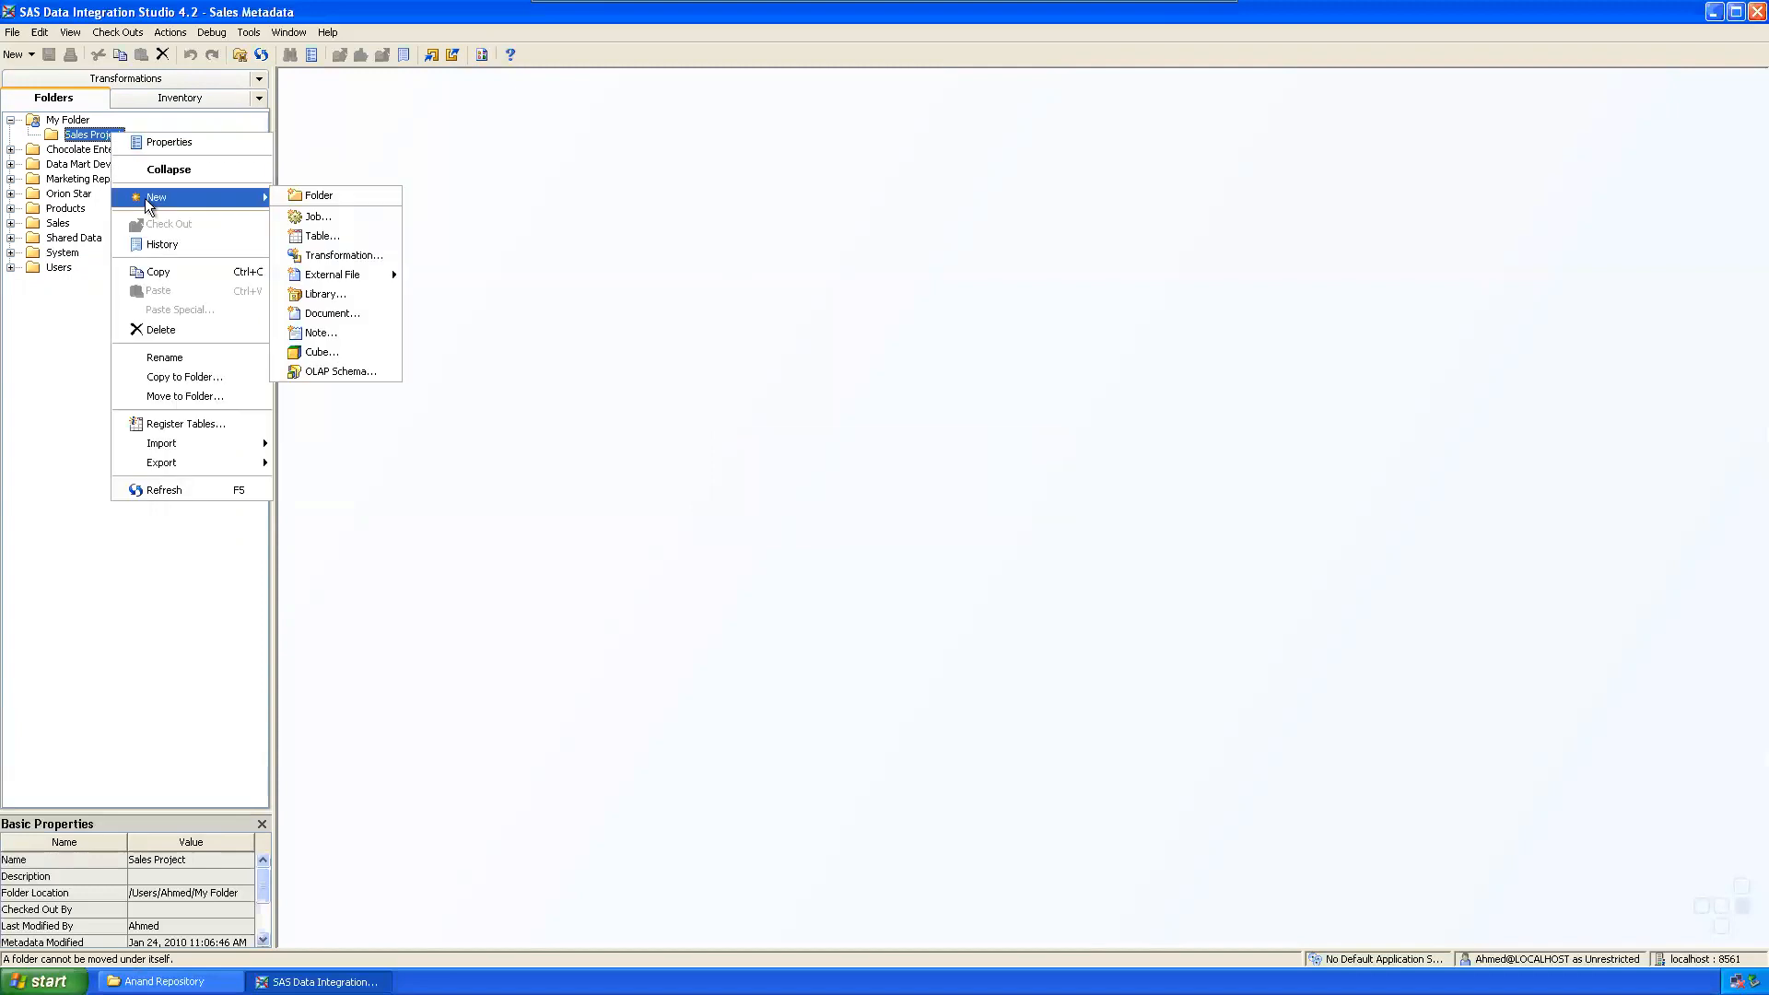
click(358, 199)
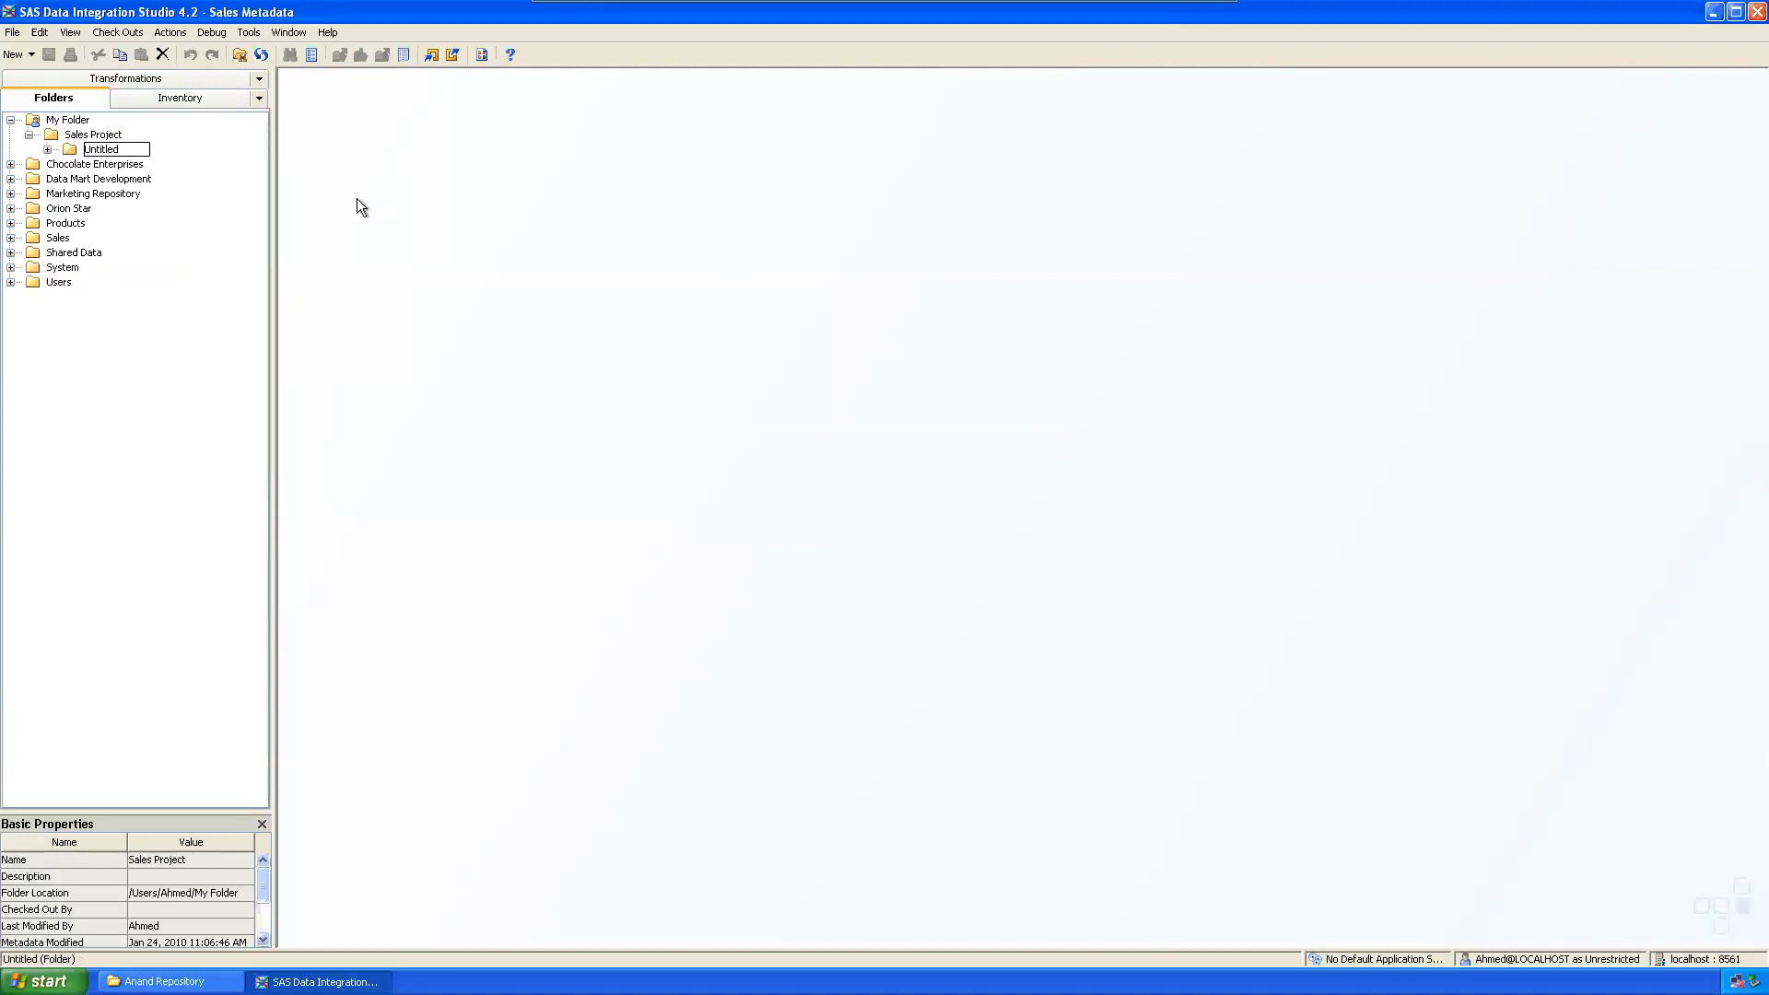
text(External Files)
key(Return)
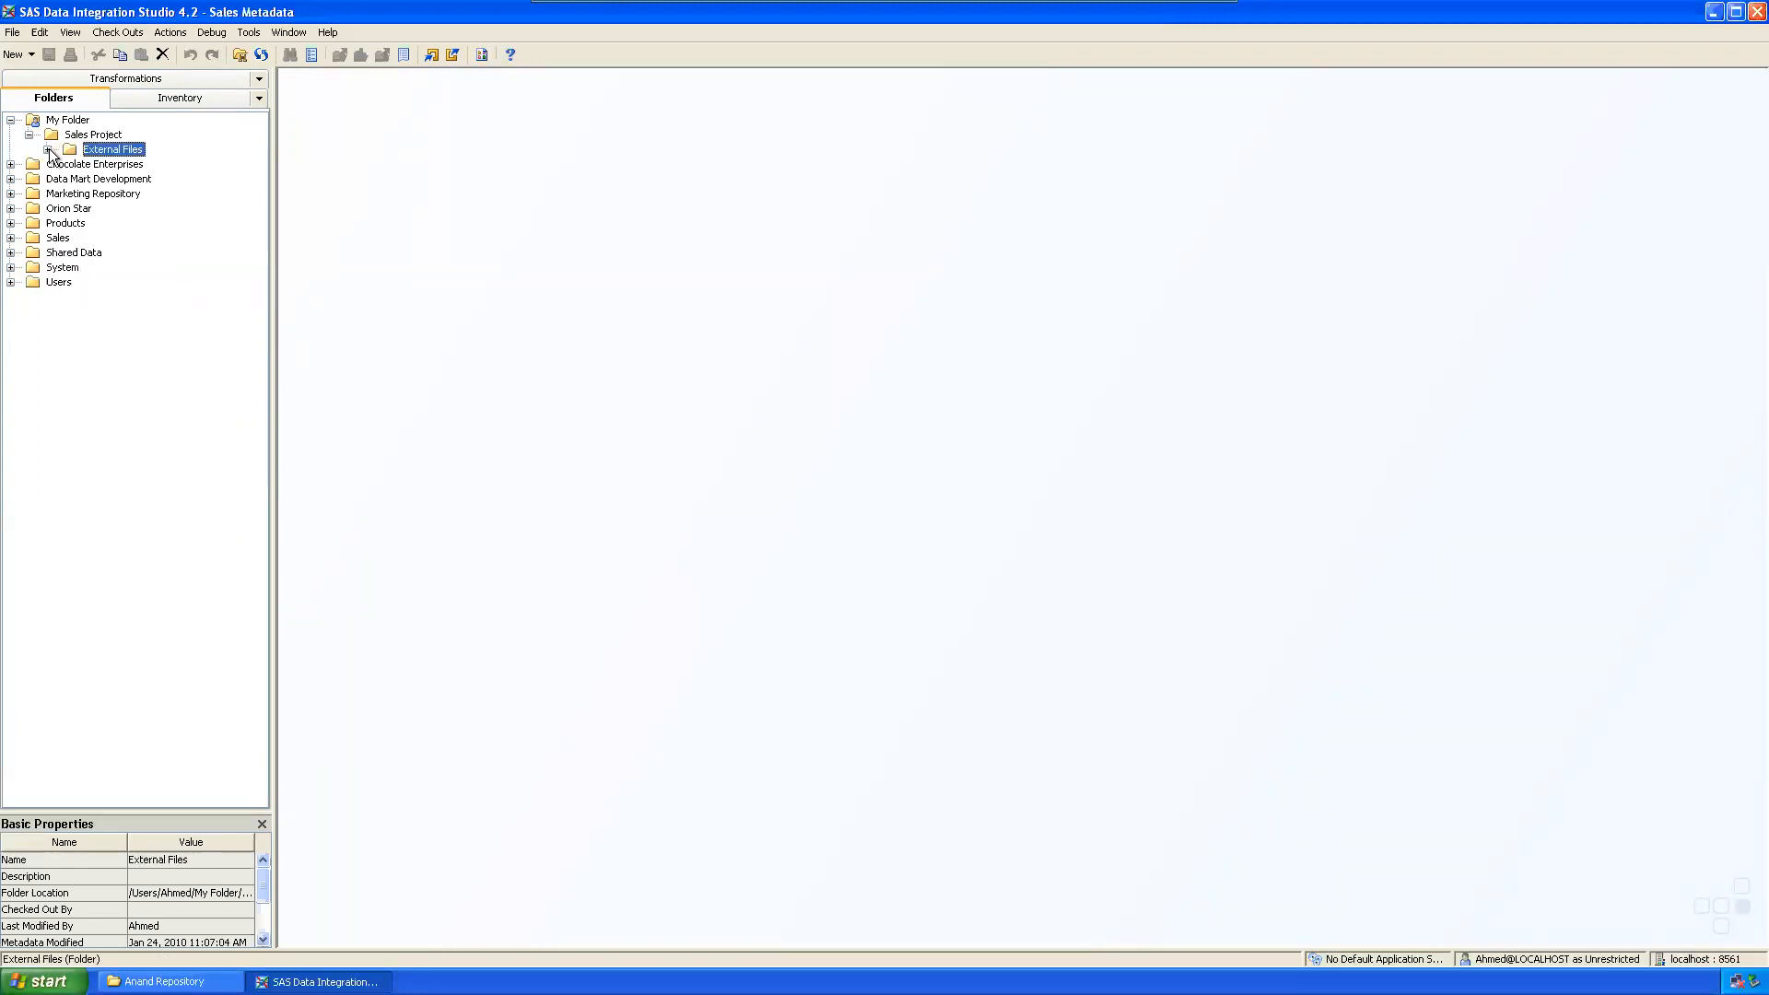
click(99, 136)
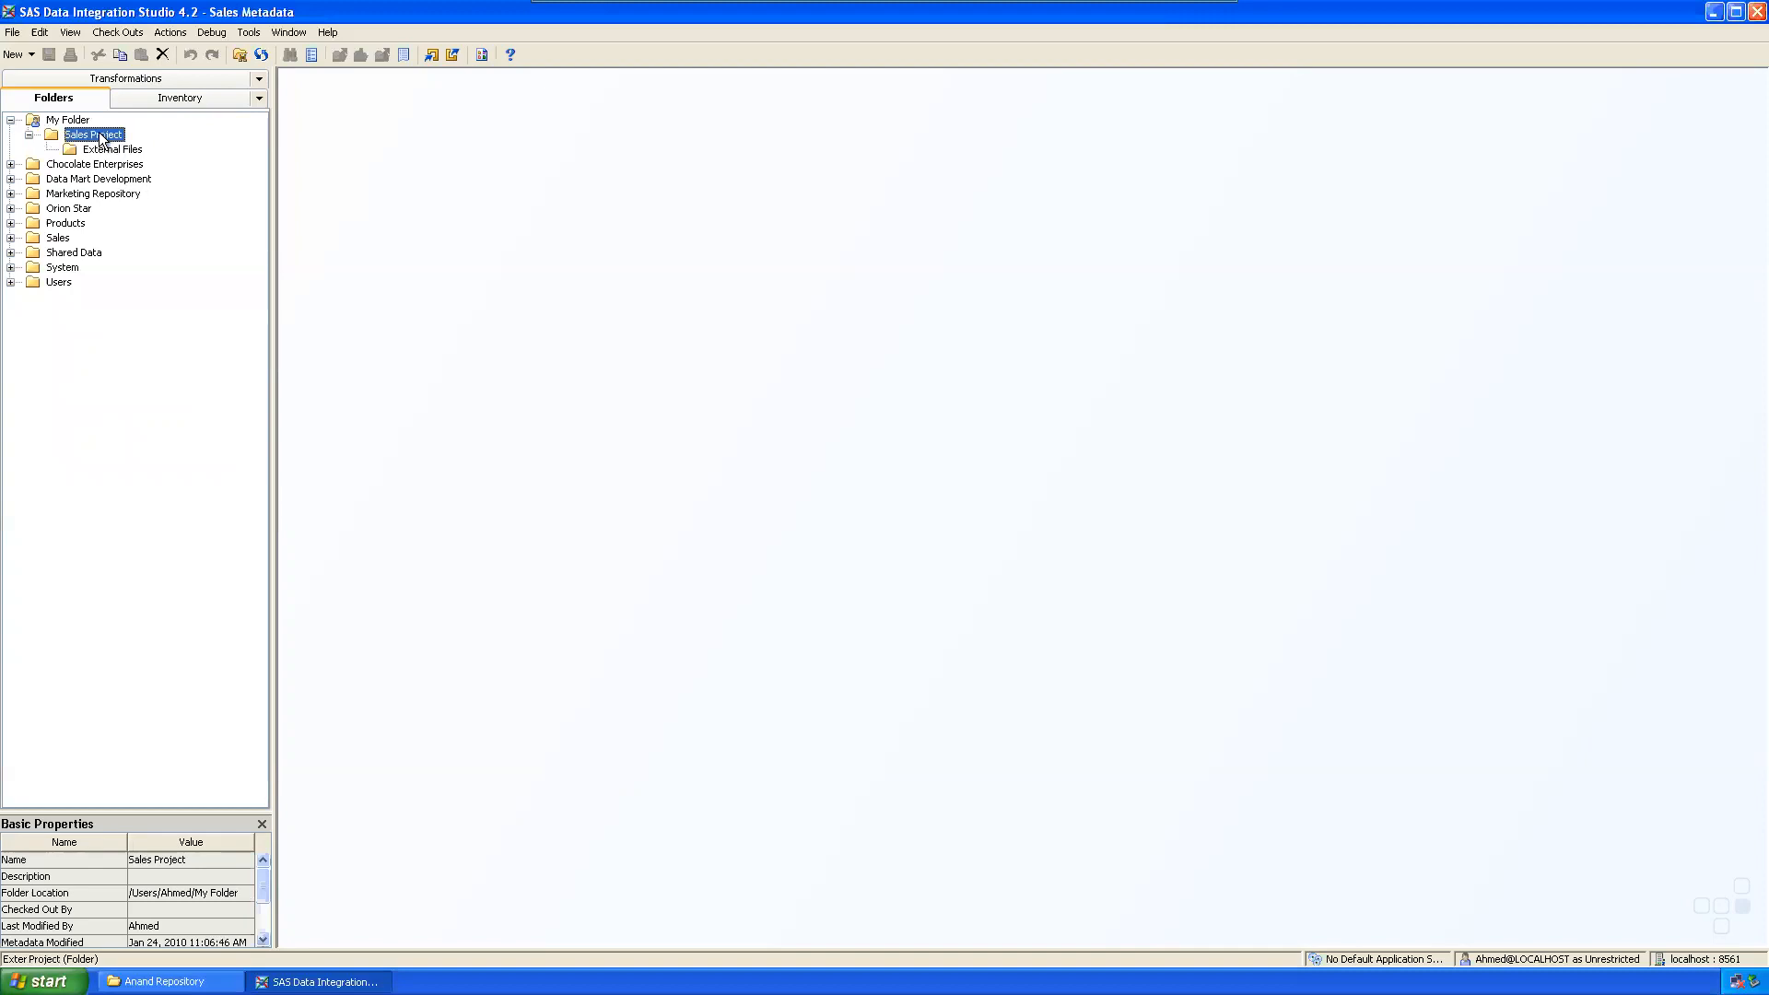
right_click(100, 136)
mouse_move(164, 195)
click(302, 196)
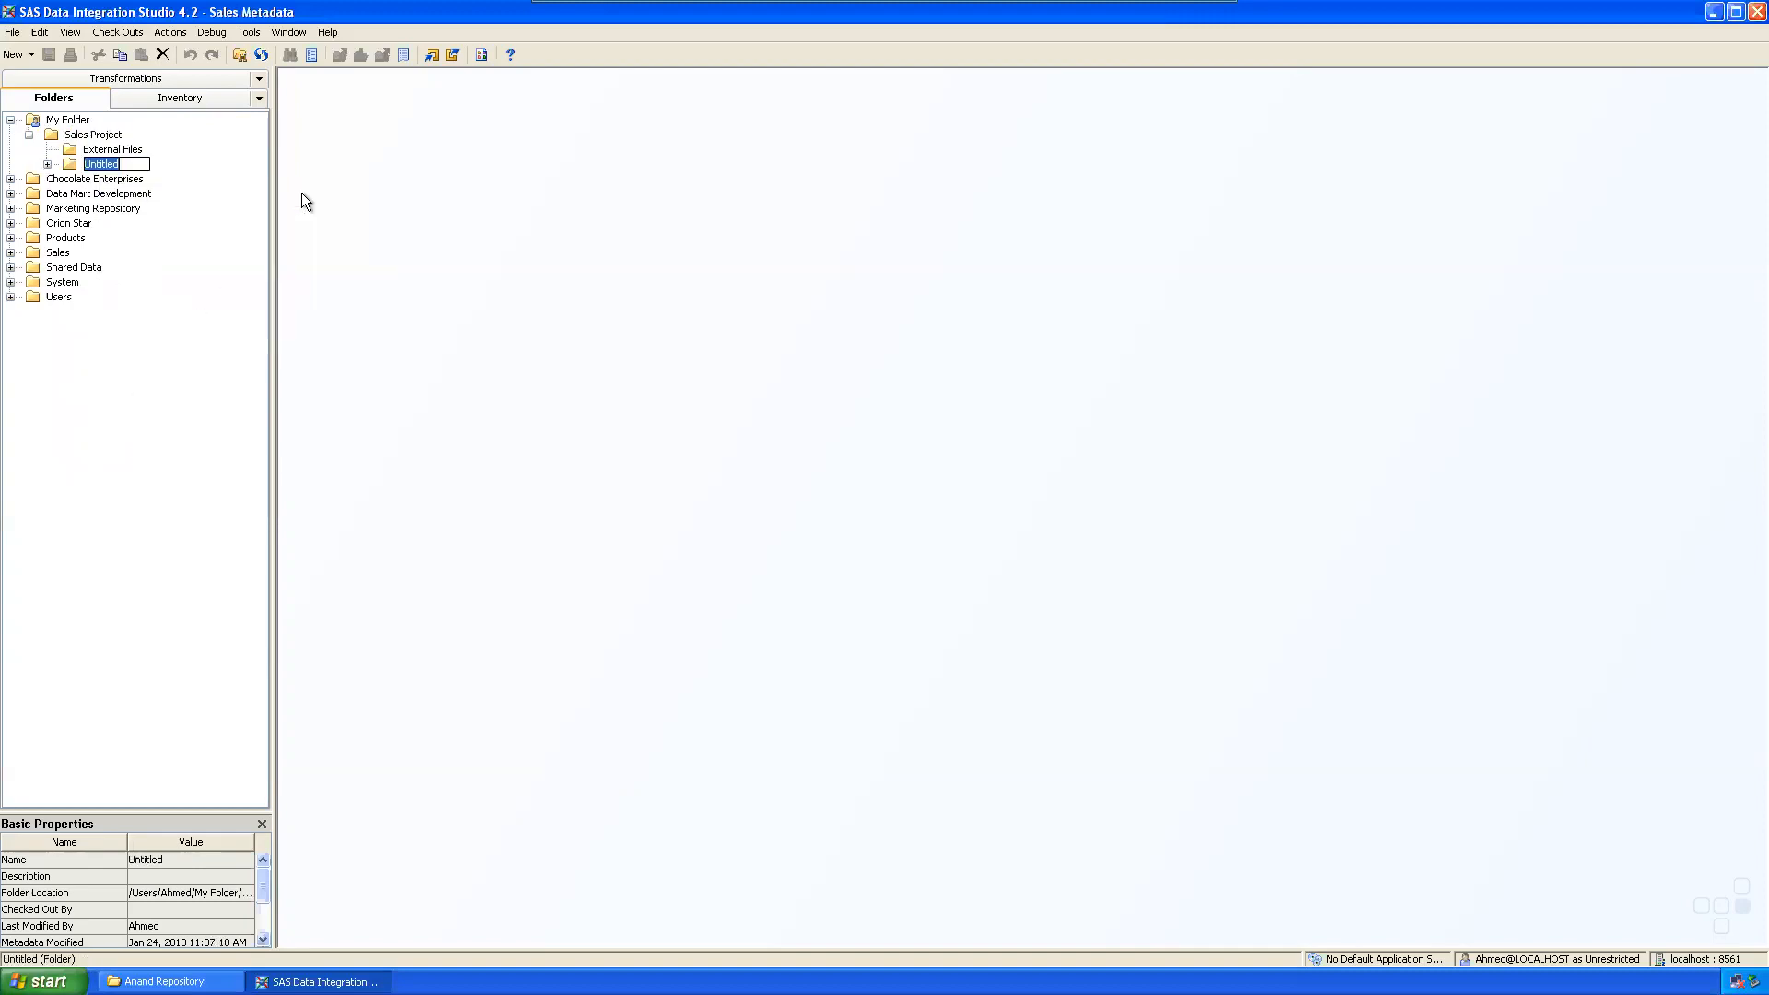
text(Source)
click(48, 164)
Step: Add the 'Target' and 'Jobs' subfolders to Sales Project
right_click(72, 140)
click(261, 199)
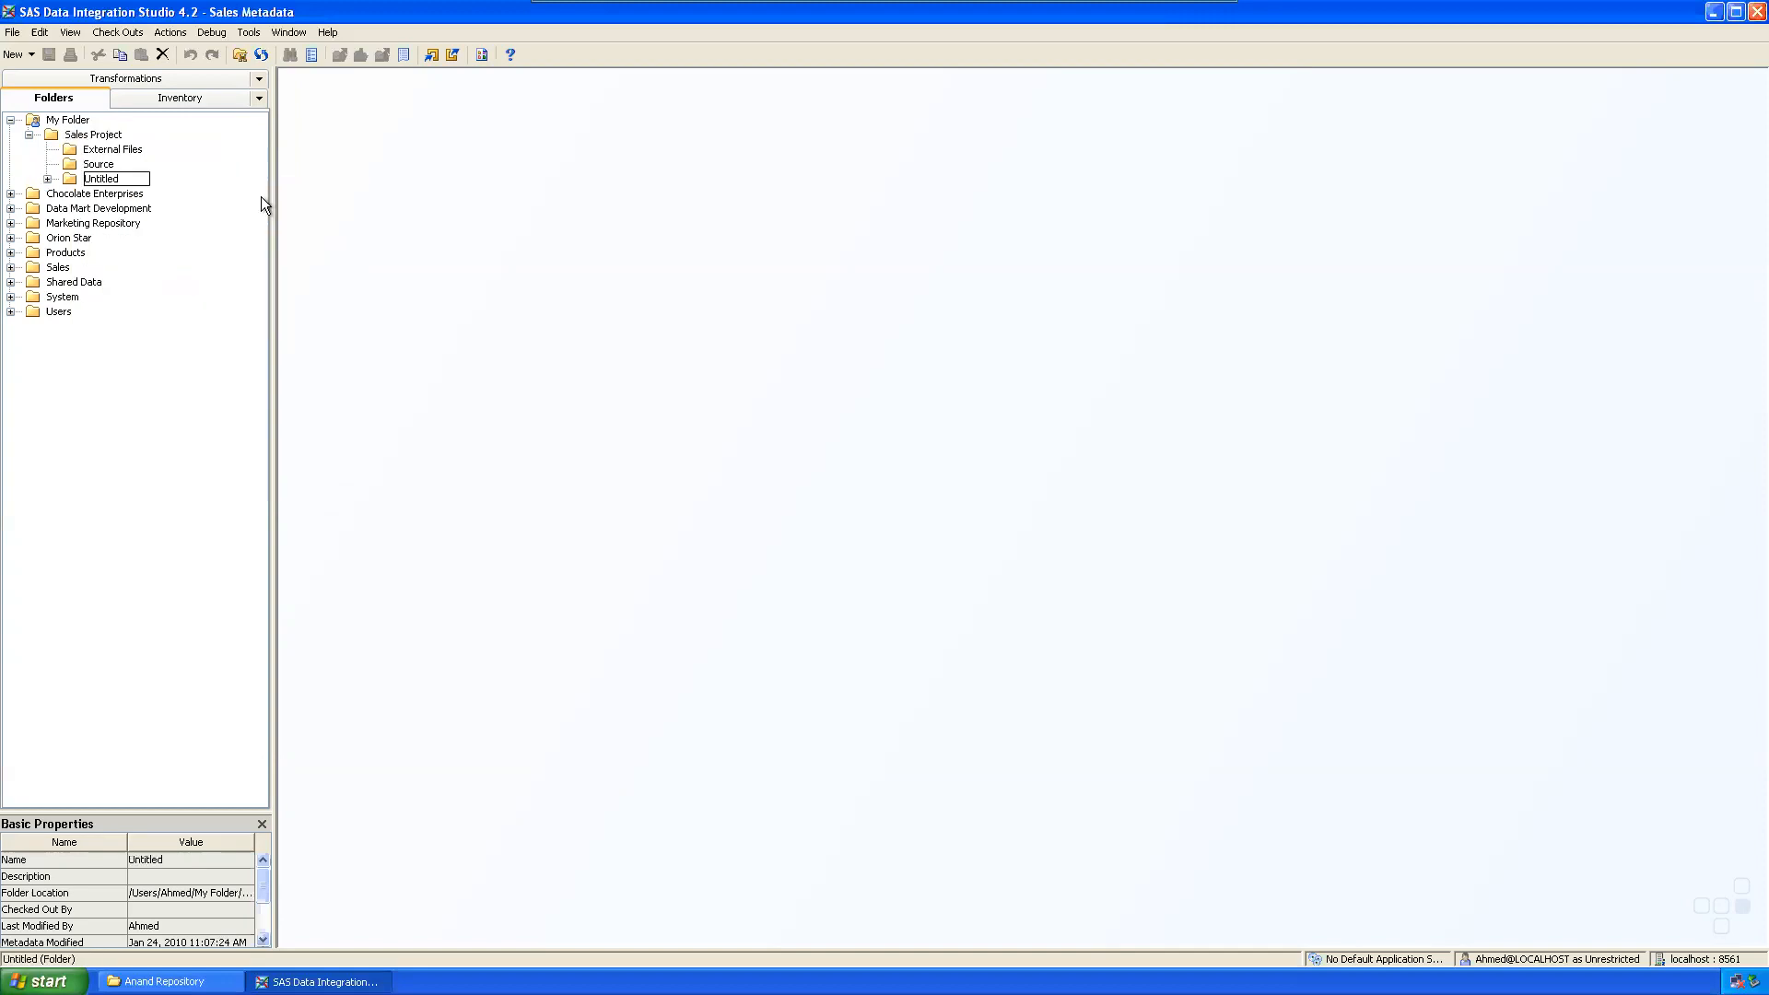
text(Target)
key(Return)
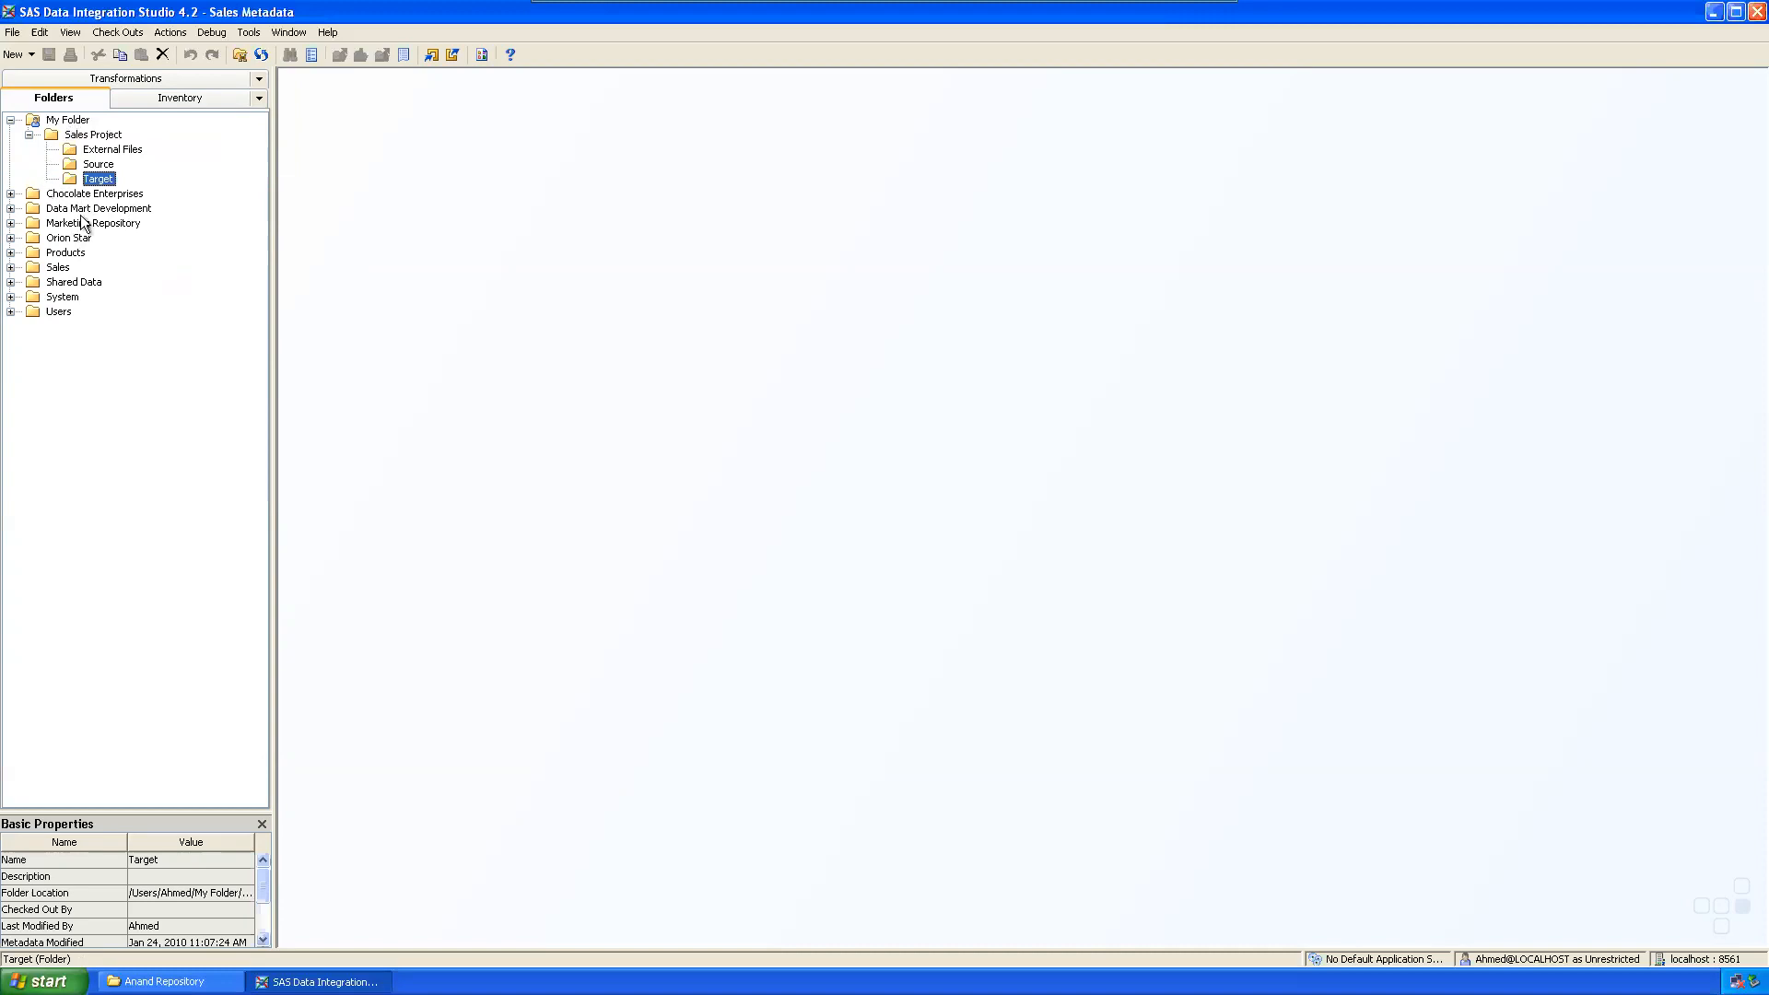
right_click(77, 140)
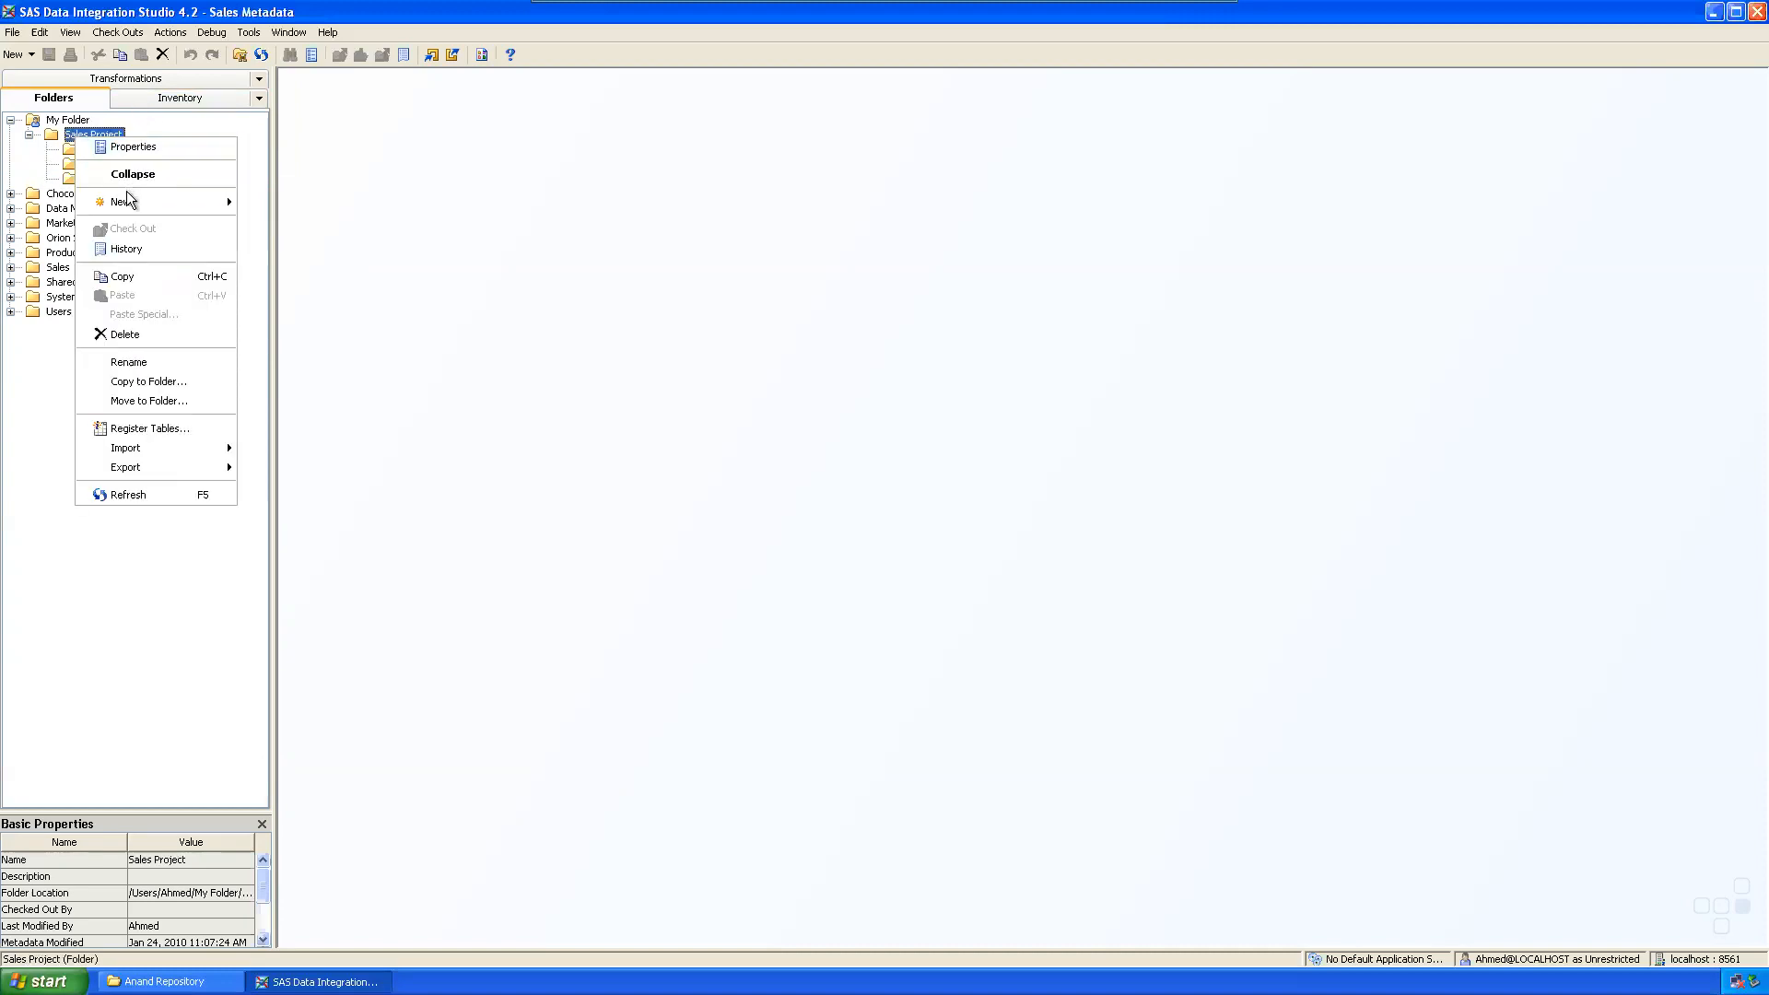
mouse_move(130, 199)
click(308, 197)
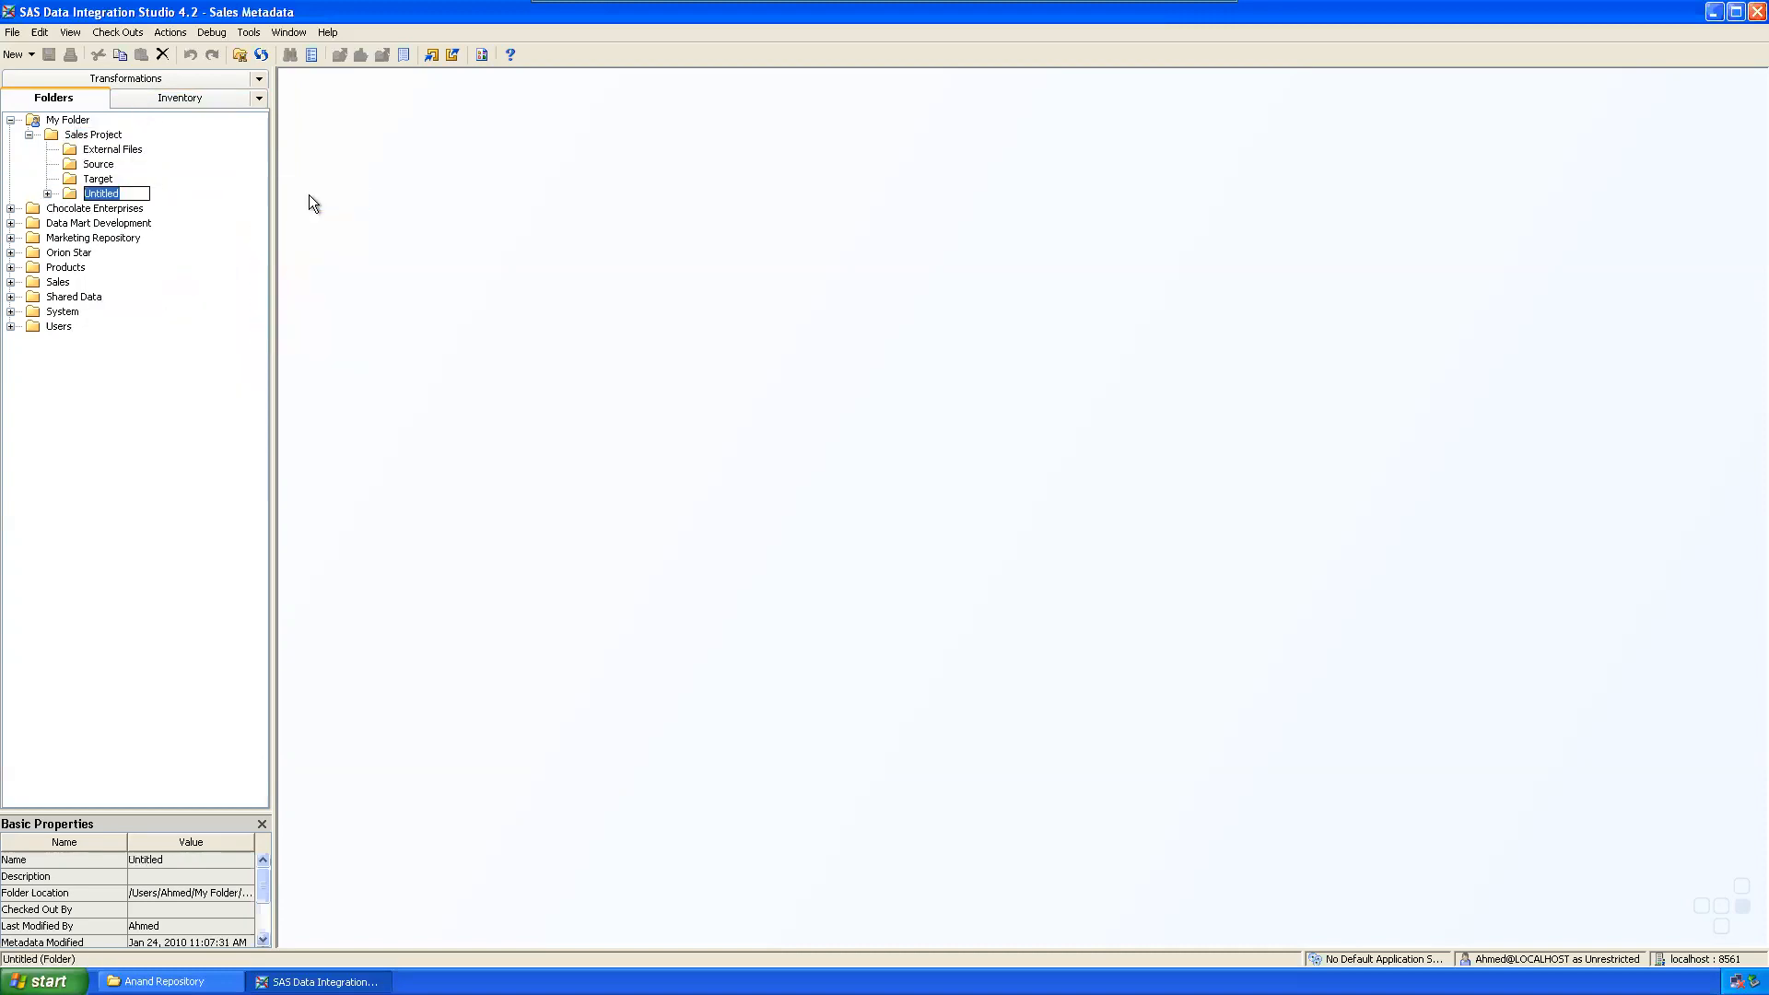
text(Jobs)
key(Return)
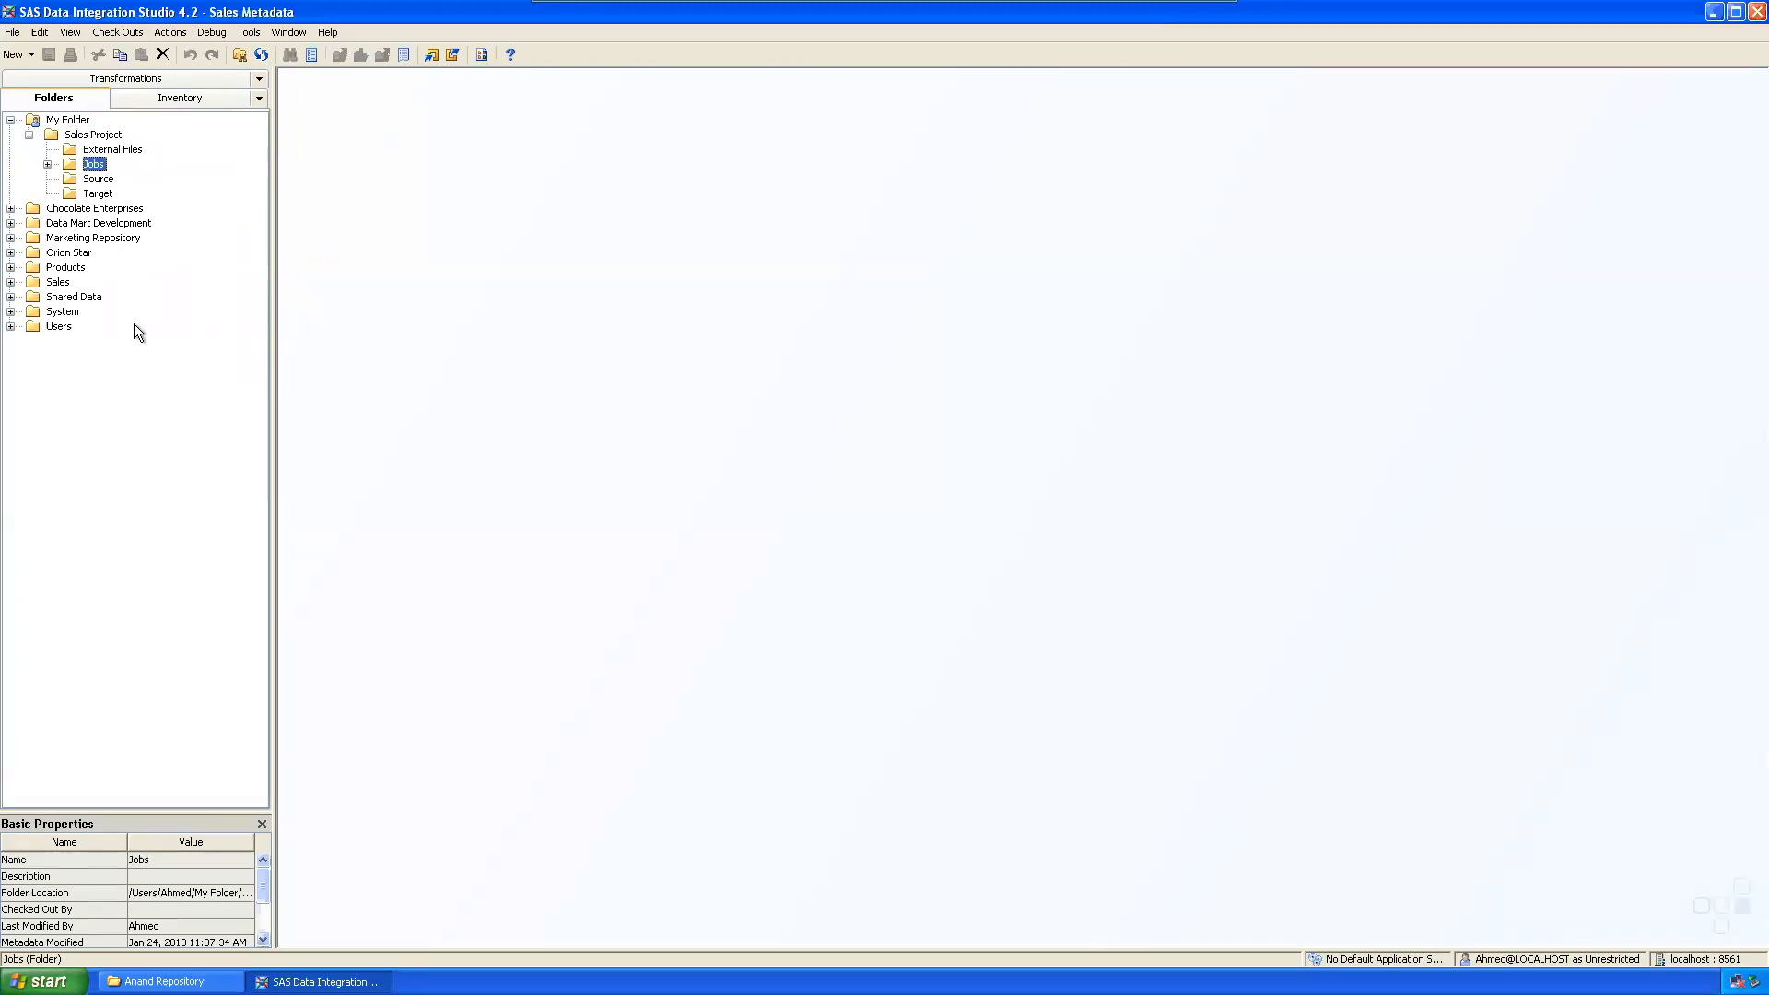
Step: Add the 'Stored Process' and 'OLAP Cubes' subfolders to Sales Project
click(87, 137)
right_click(86, 137)
mouse_move(147, 201)
click(304, 197)
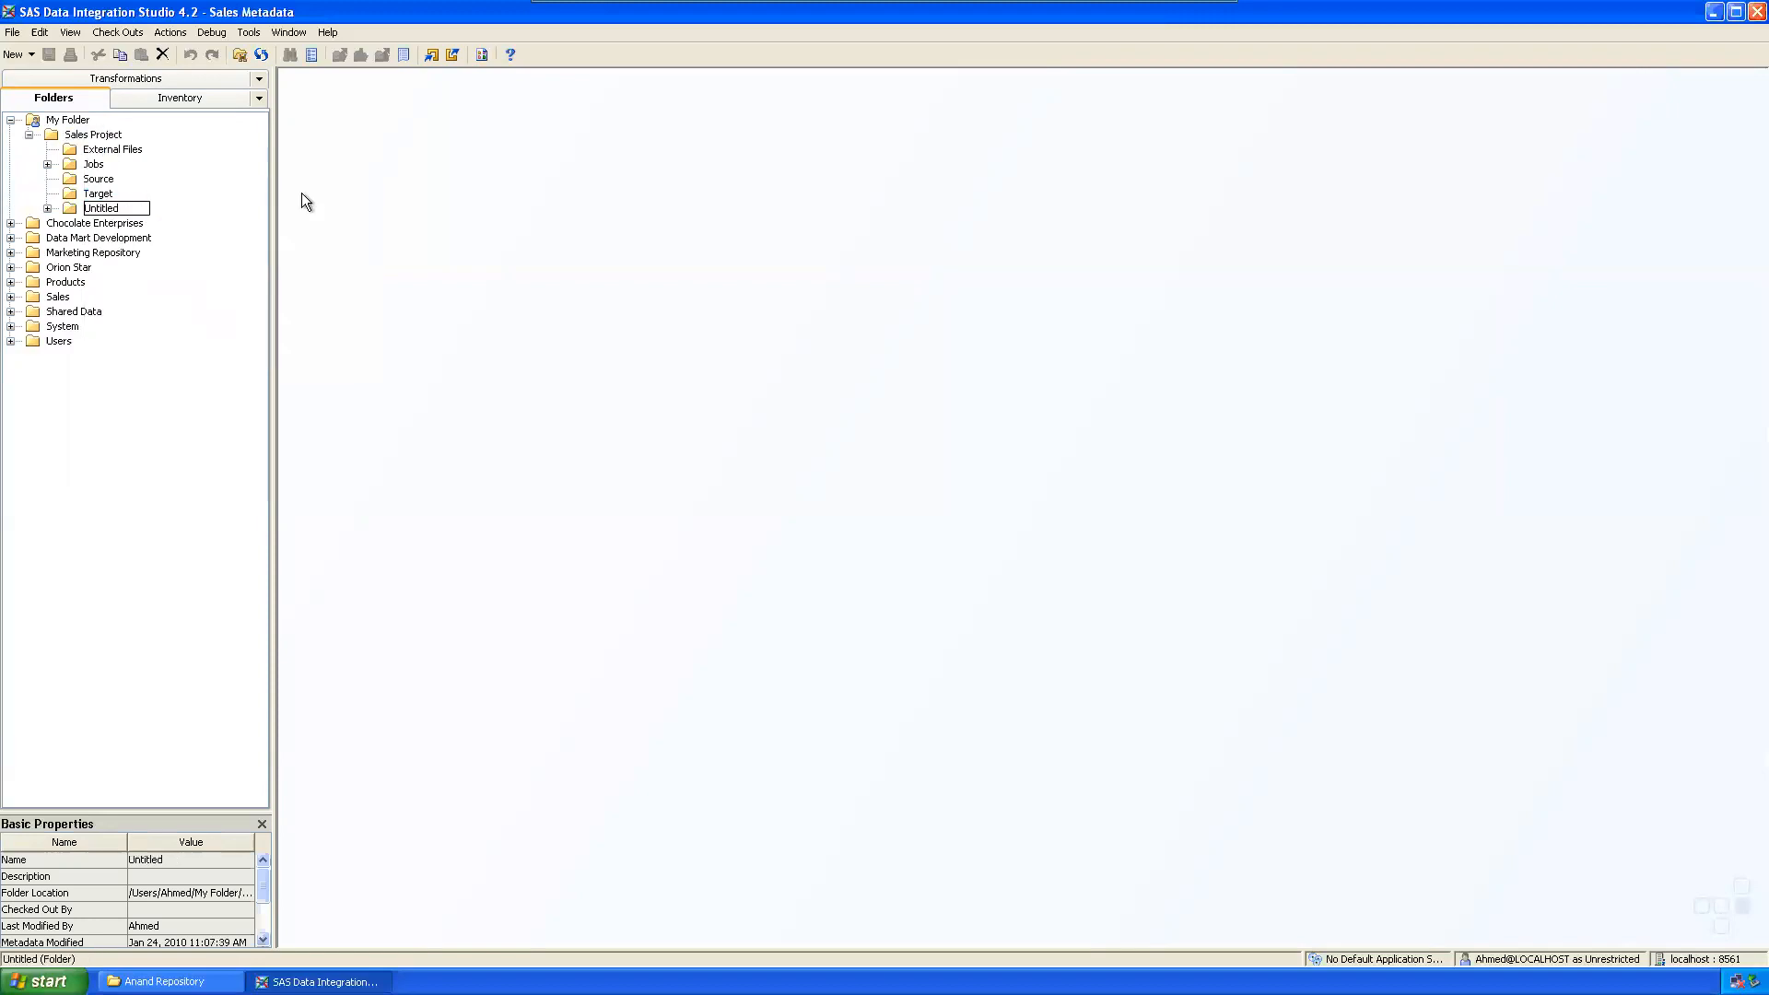
text(Stored Process)
key(Return)
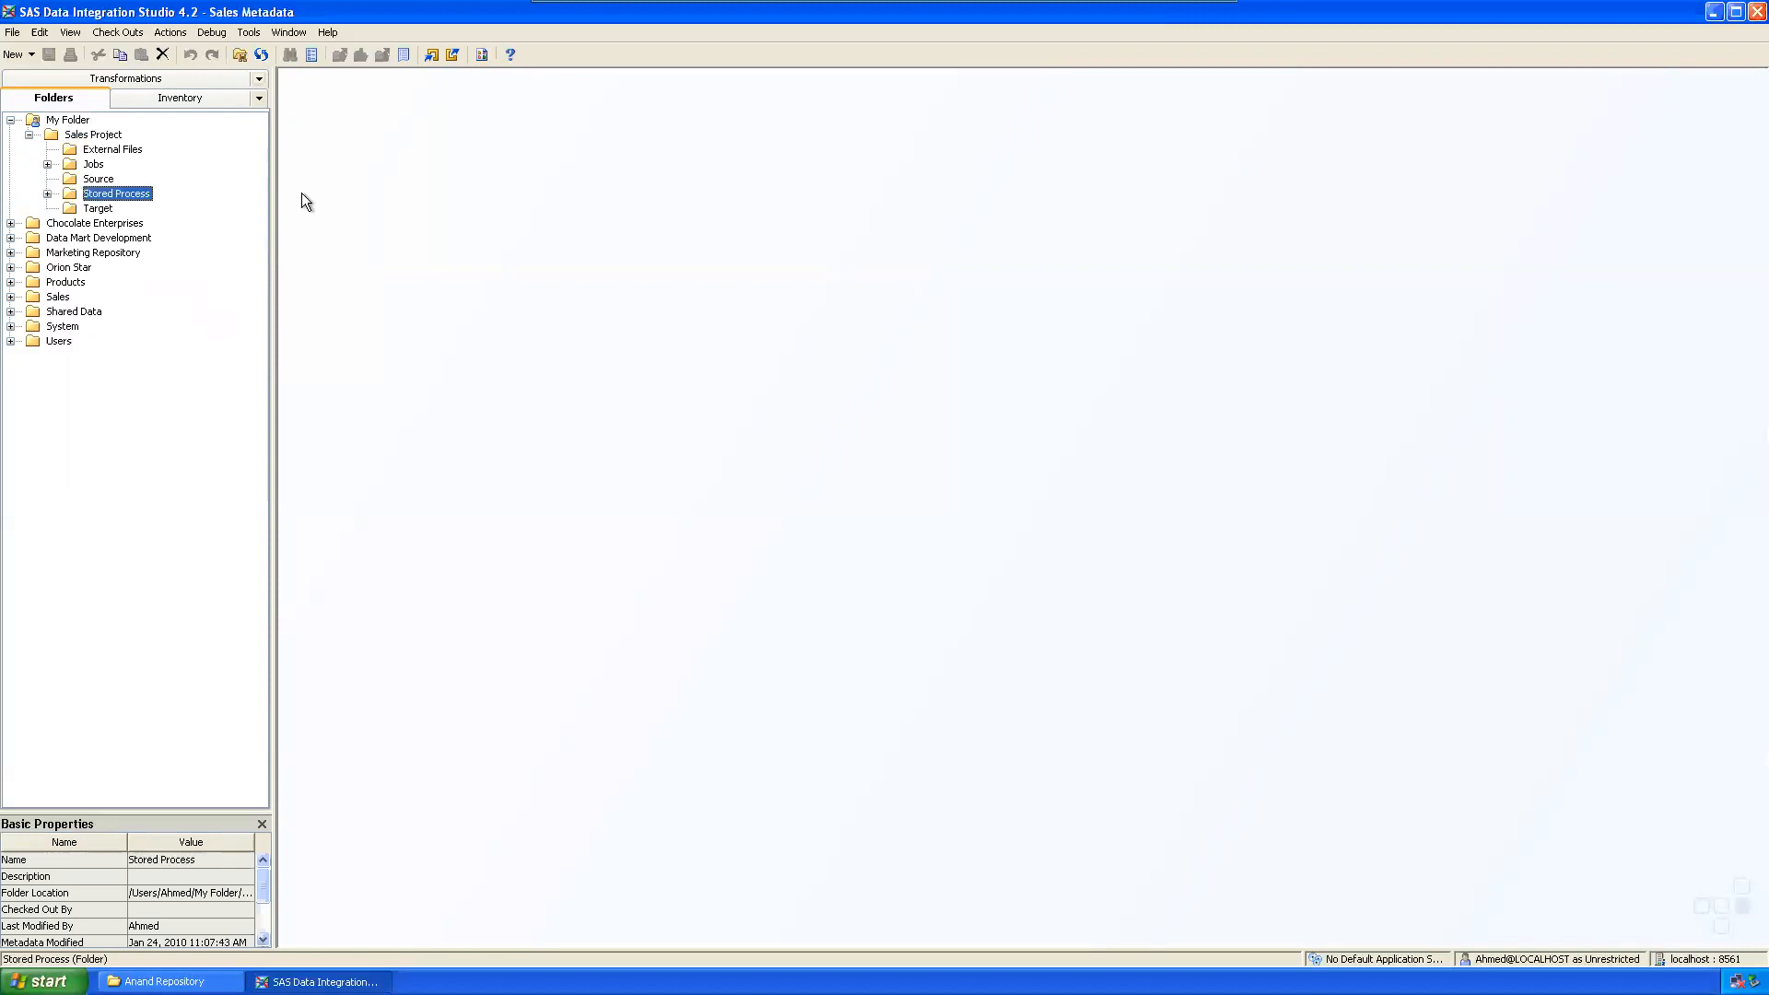
click(95, 138)
right_click(95, 138)
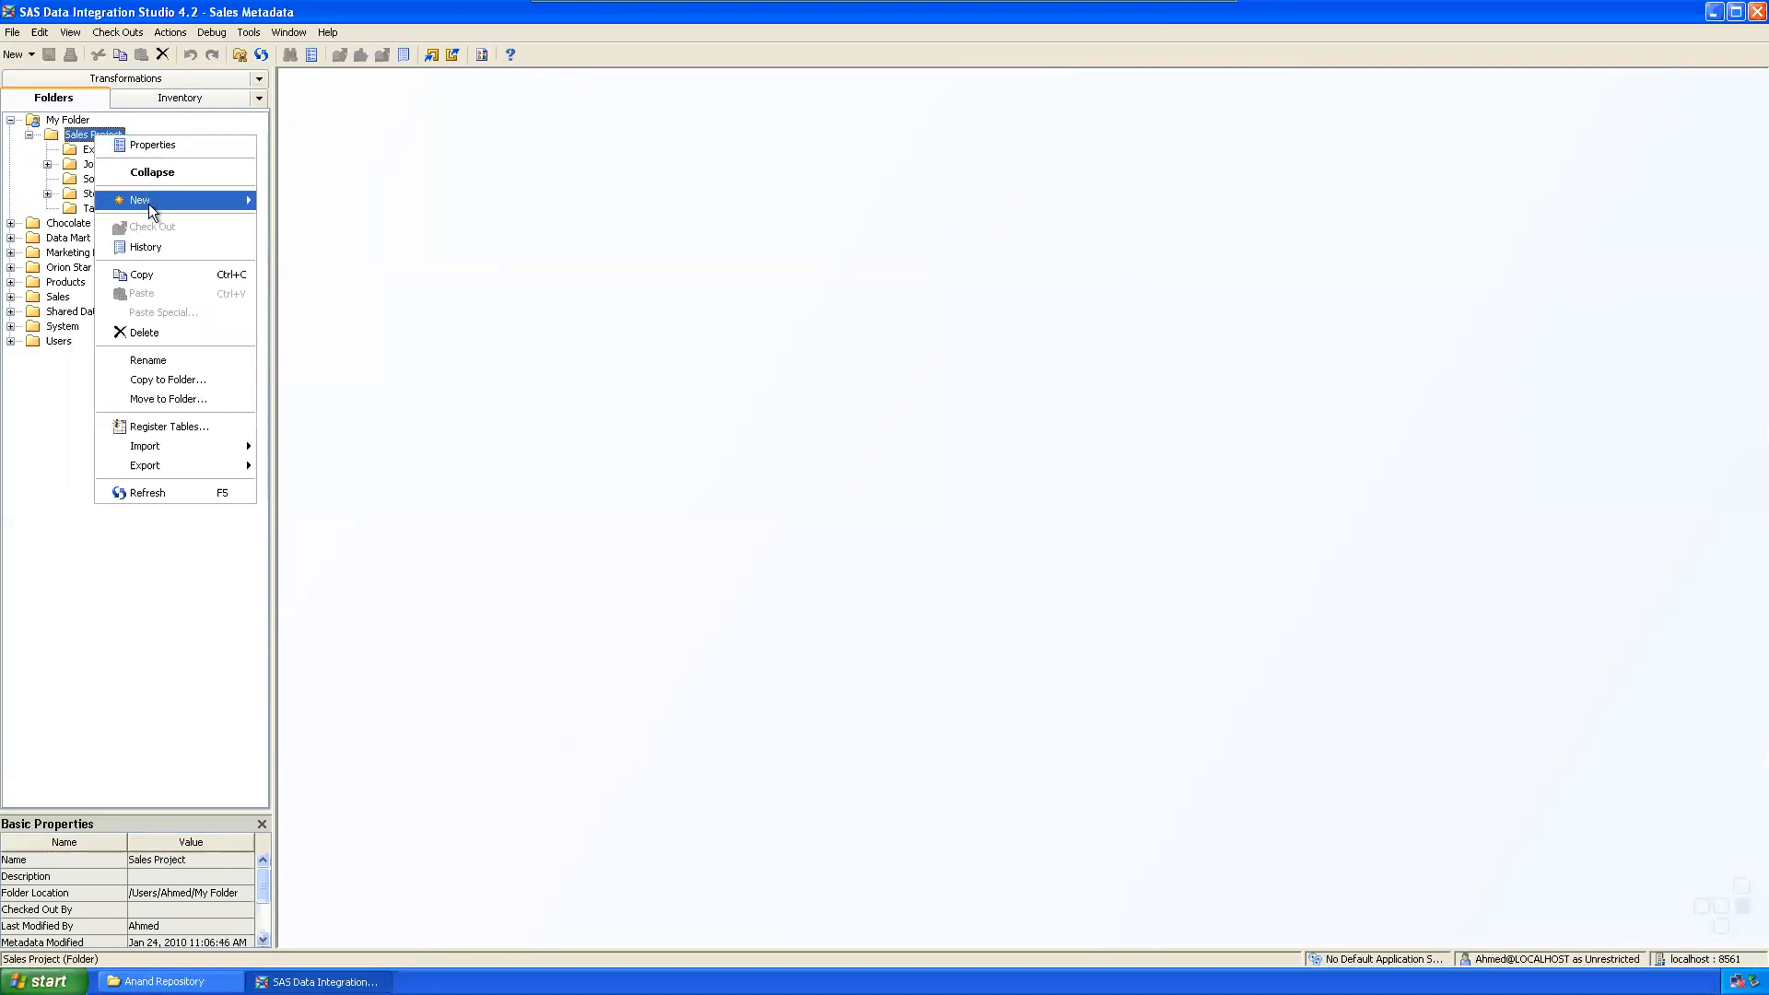
mouse_move(147, 202)
click(319, 204)
text(OLAP)
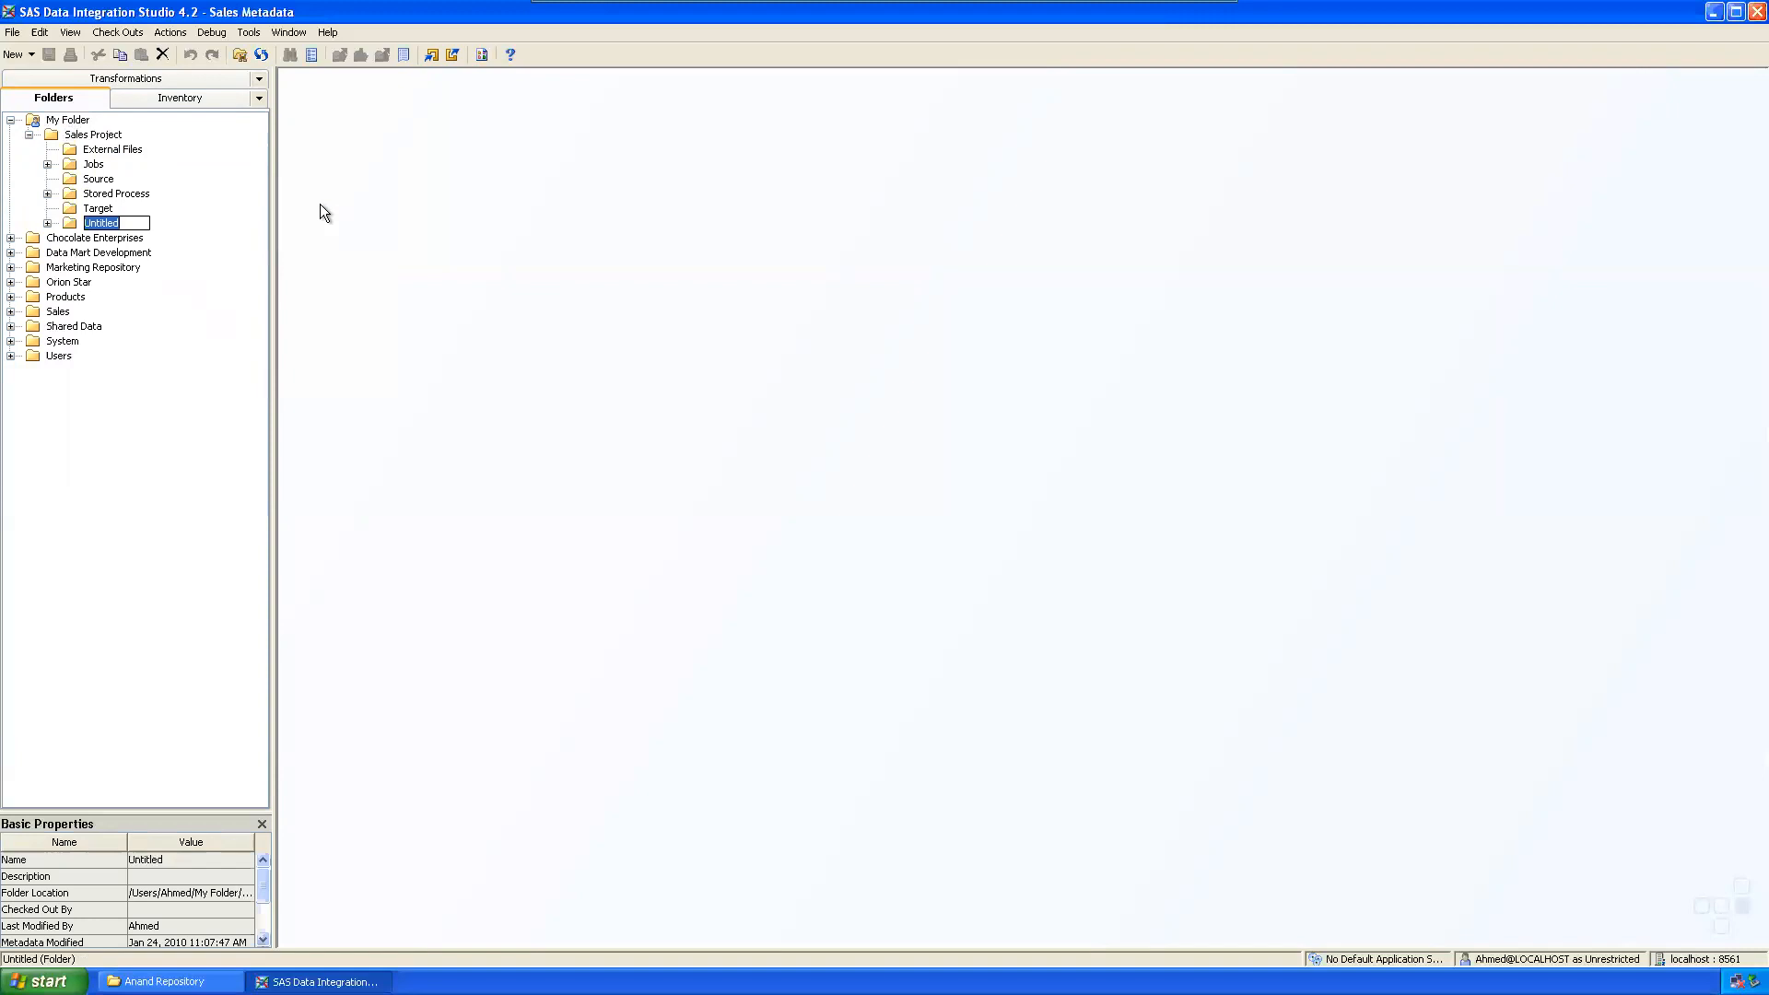
text( Cubes)
key(Return)
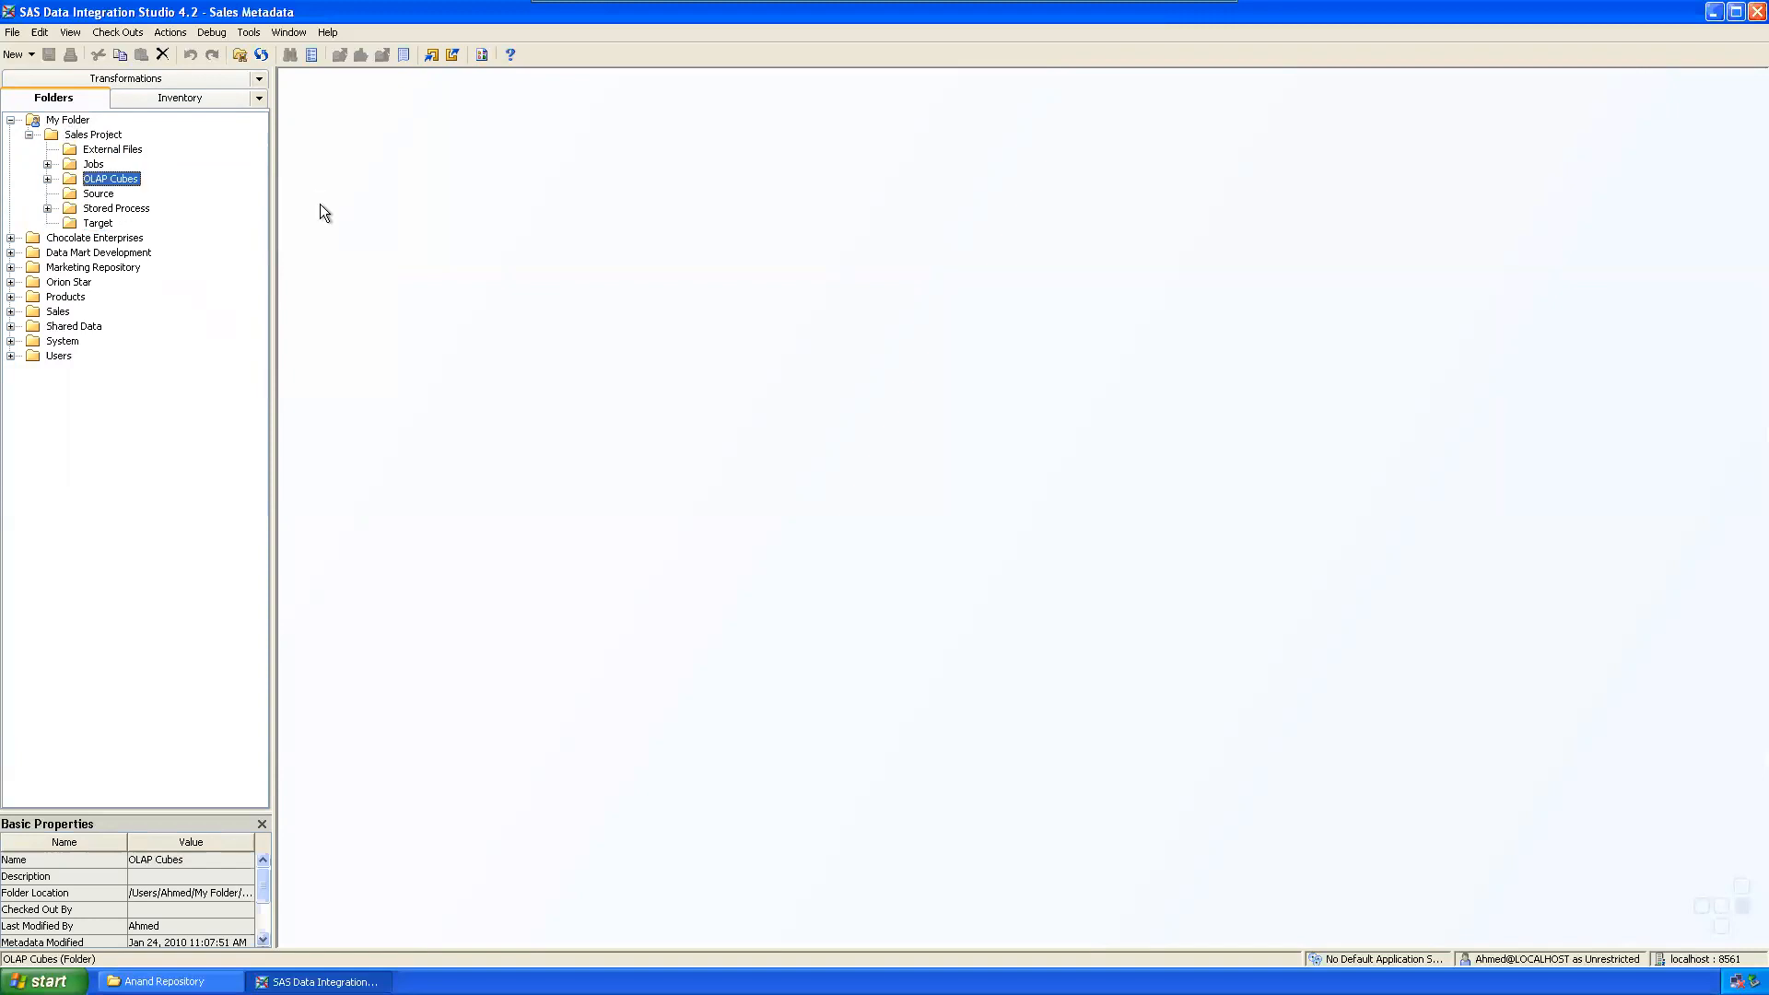
Step: Add the 'Libraries' and 'Metadata Info' subfolders to Sales Project
click(111, 138)
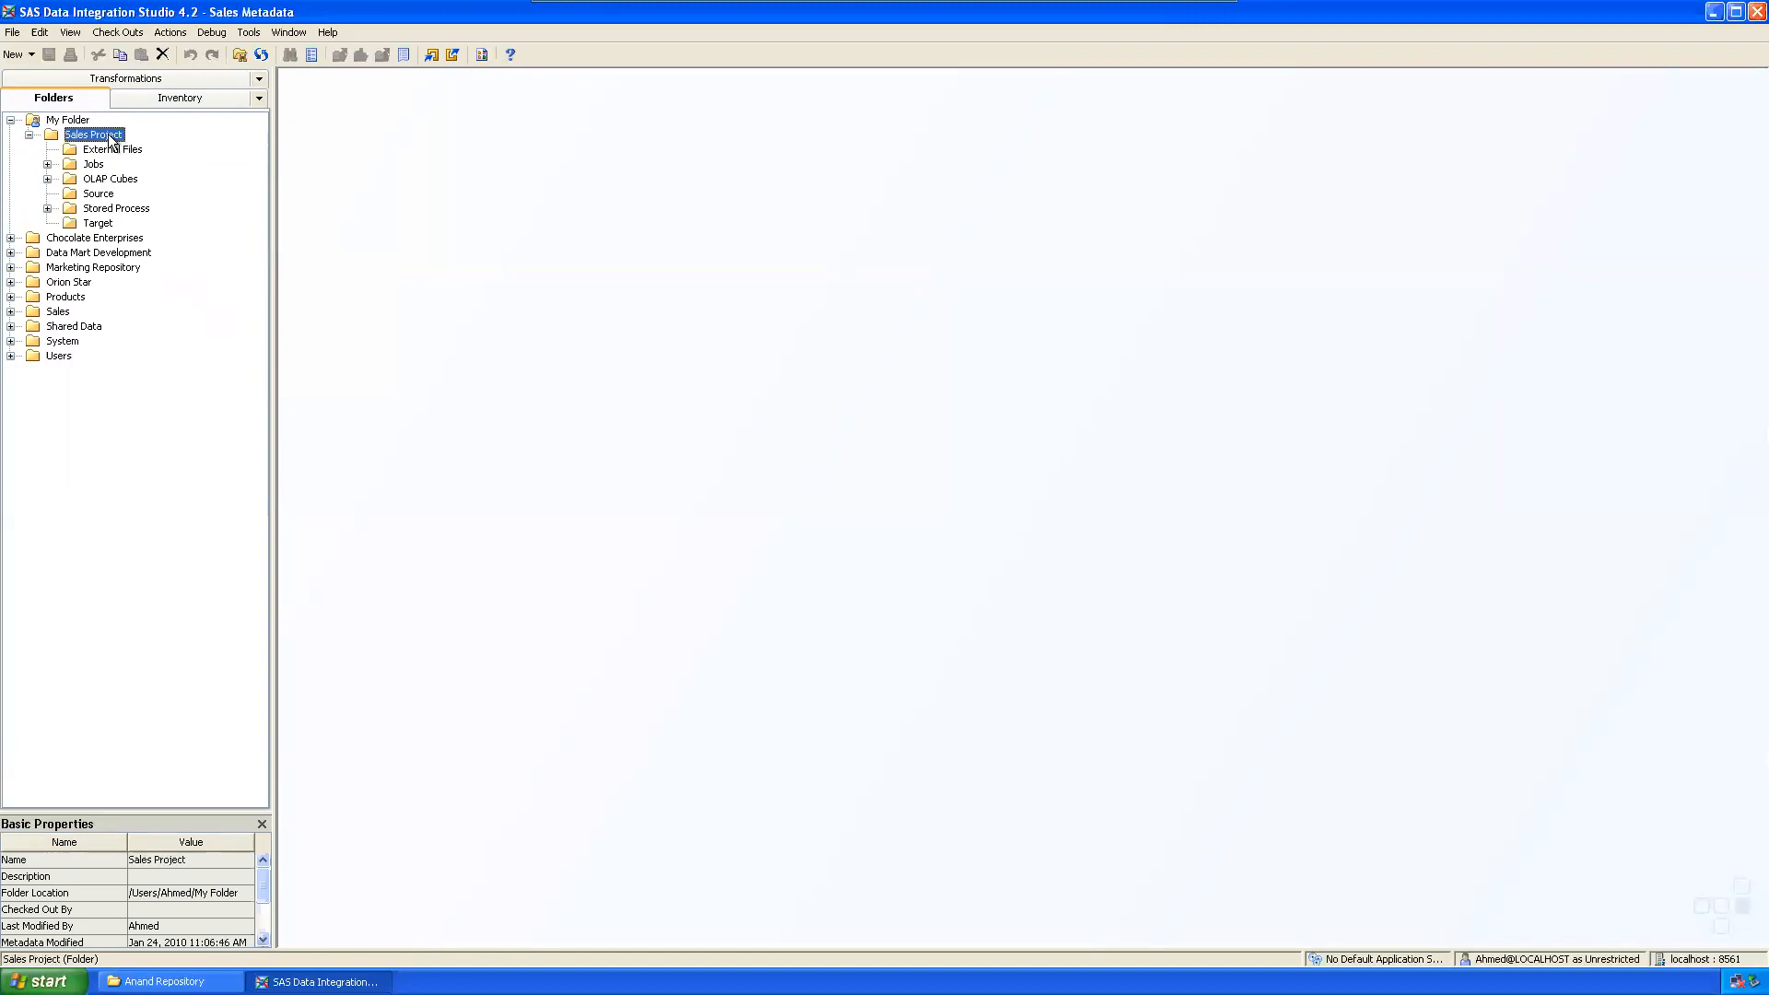
right_click(111, 138)
mouse_move(146, 201)
click(302, 197)
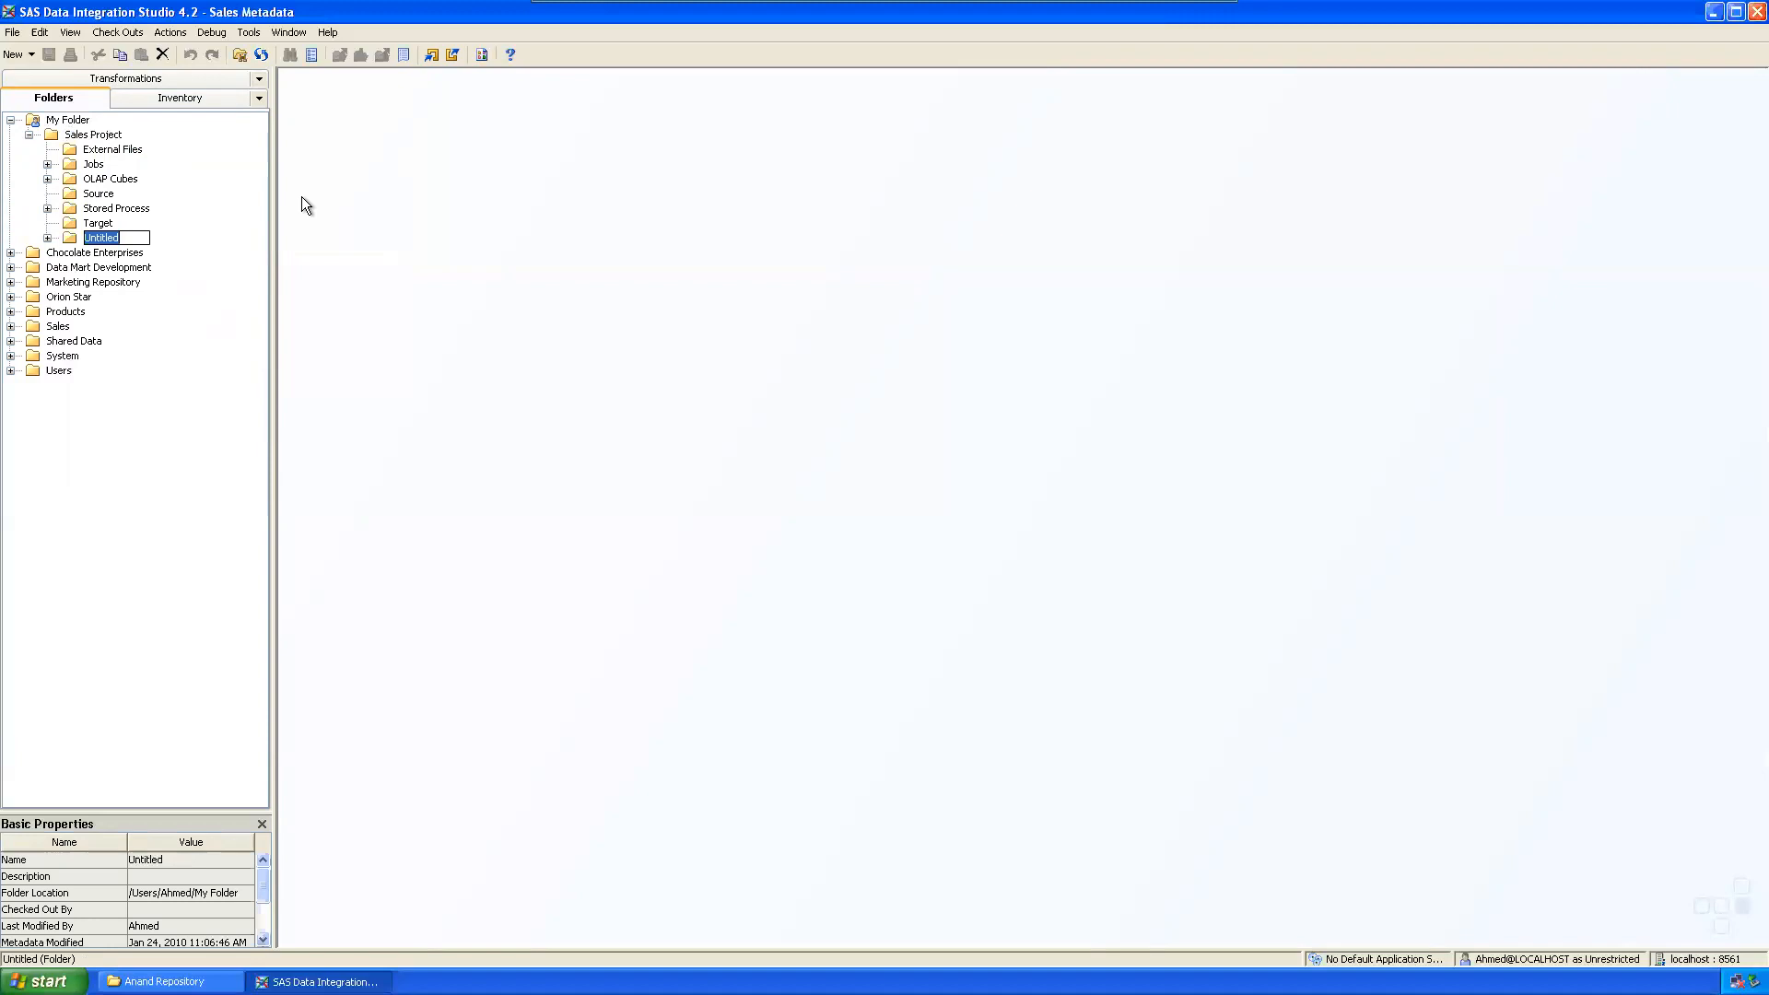
text(Libraries)
key(Return)
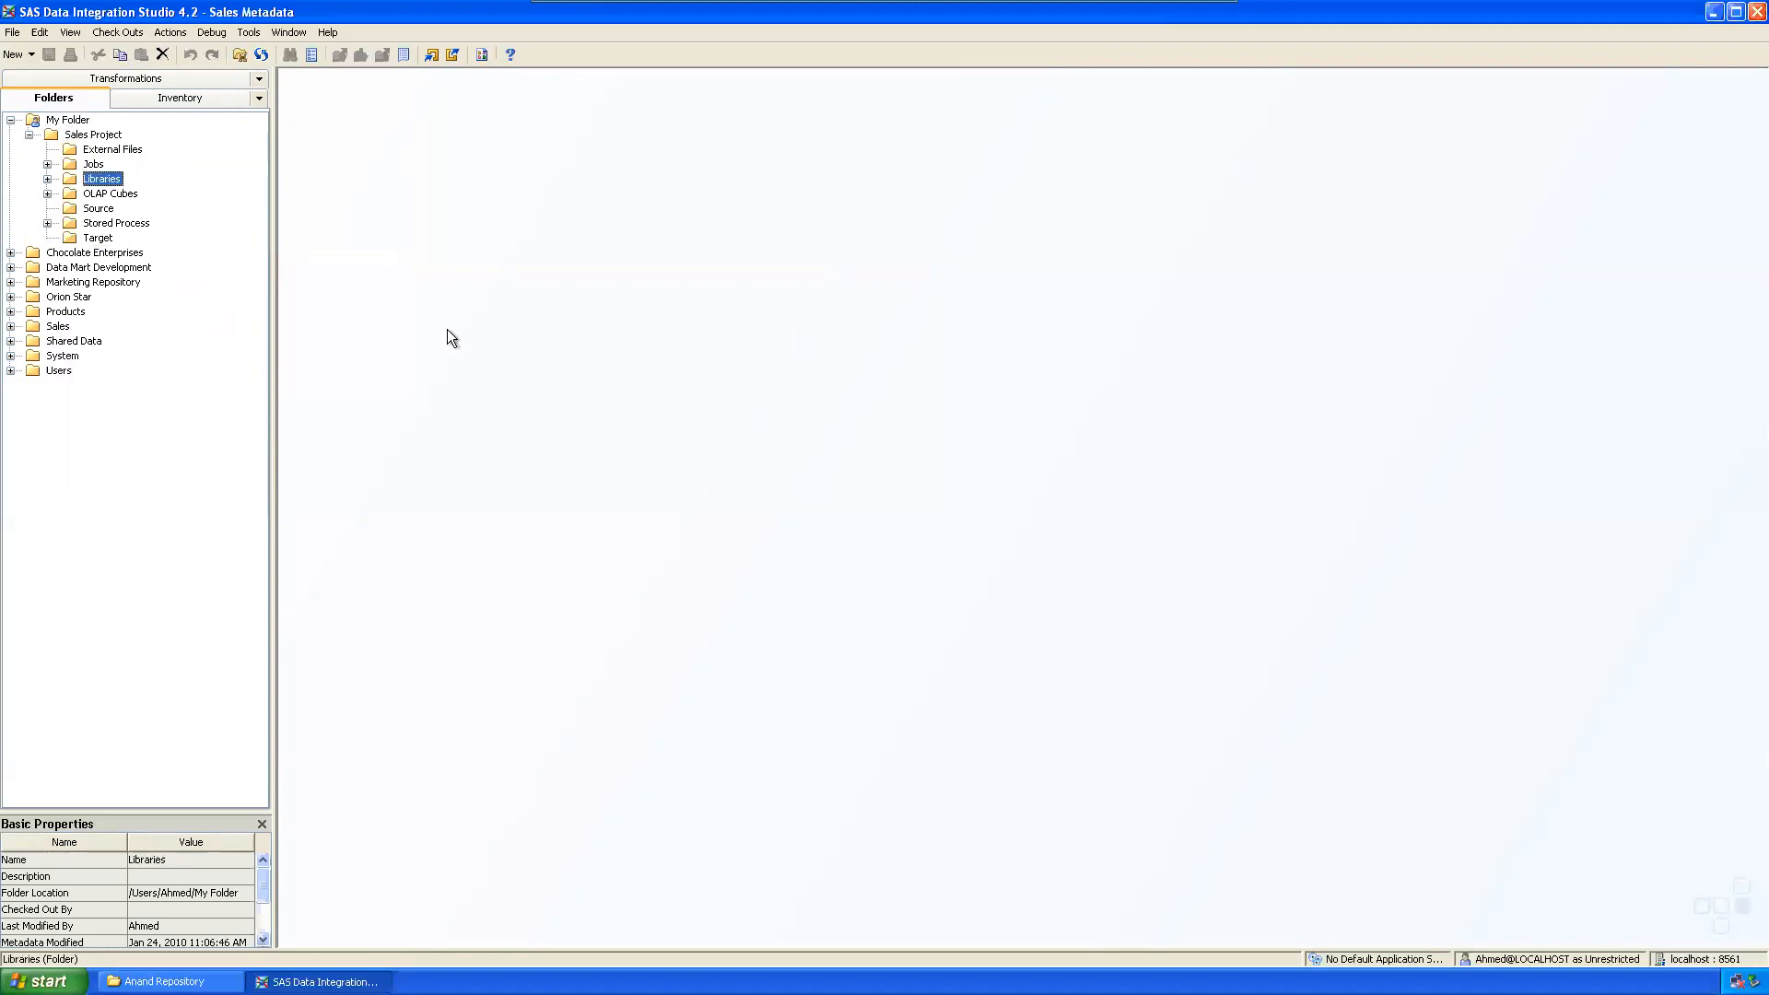
click(110, 137)
right_click(107, 136)
mouse_move(181, 202)
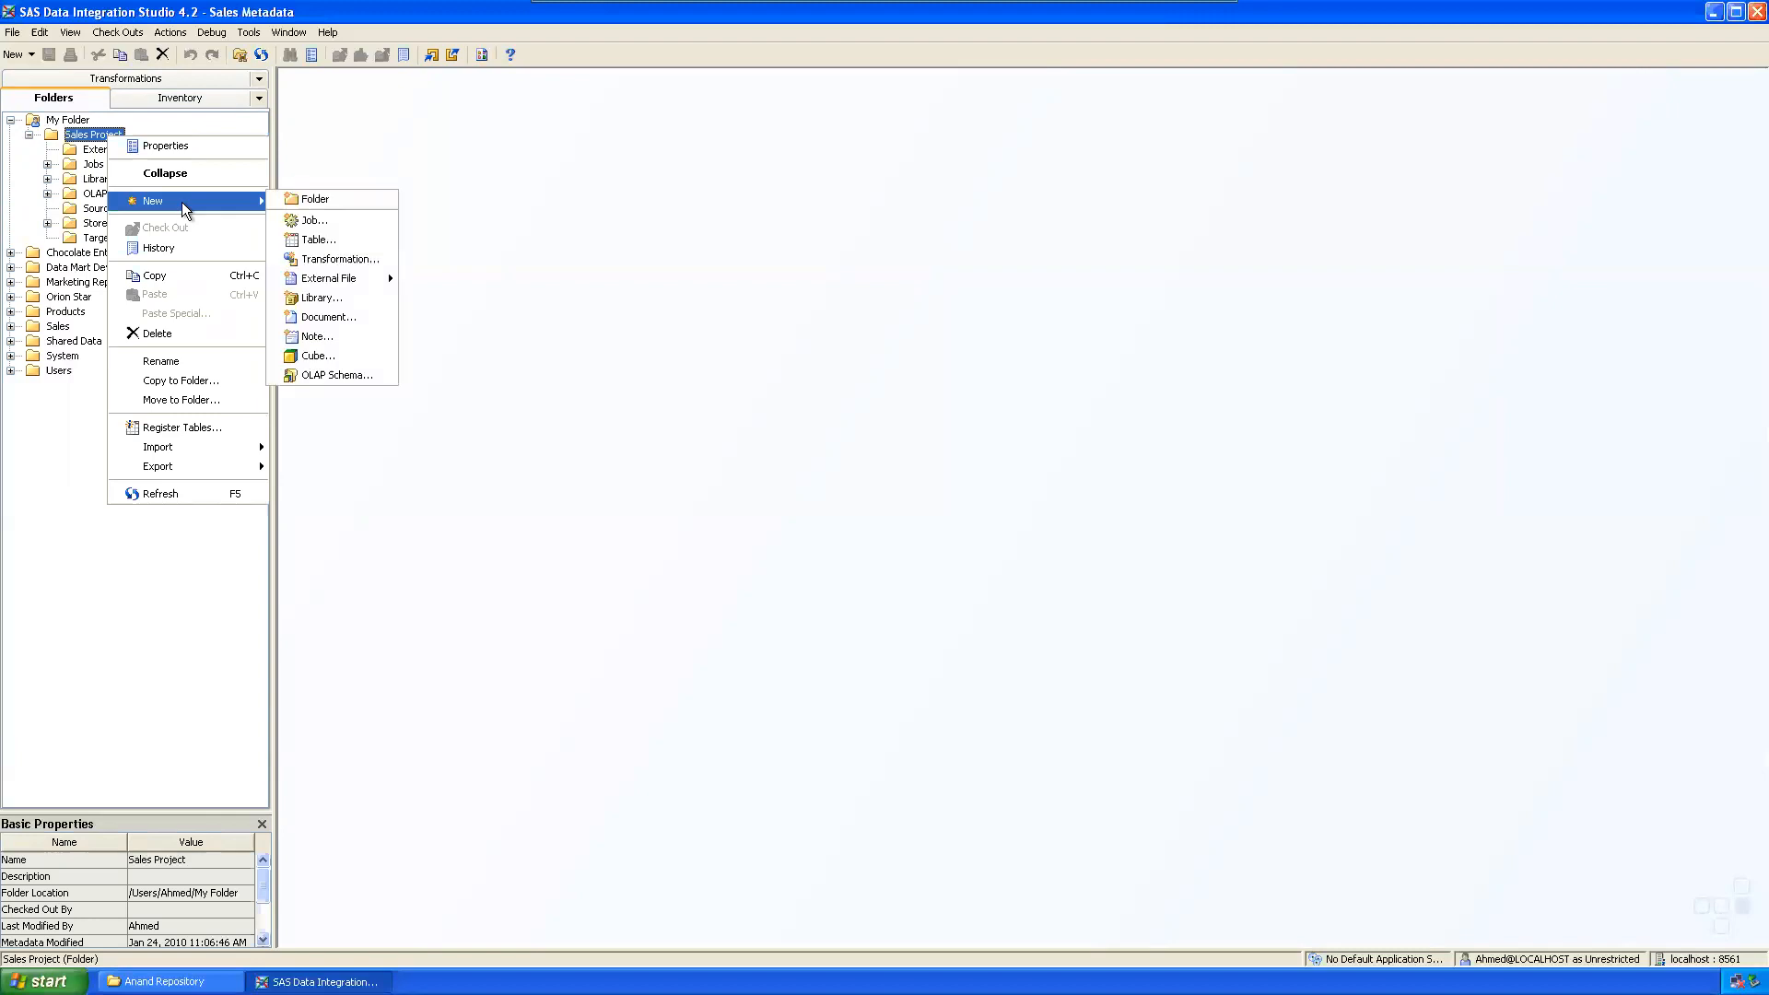
click(313, 199)
text(Metadata Info)
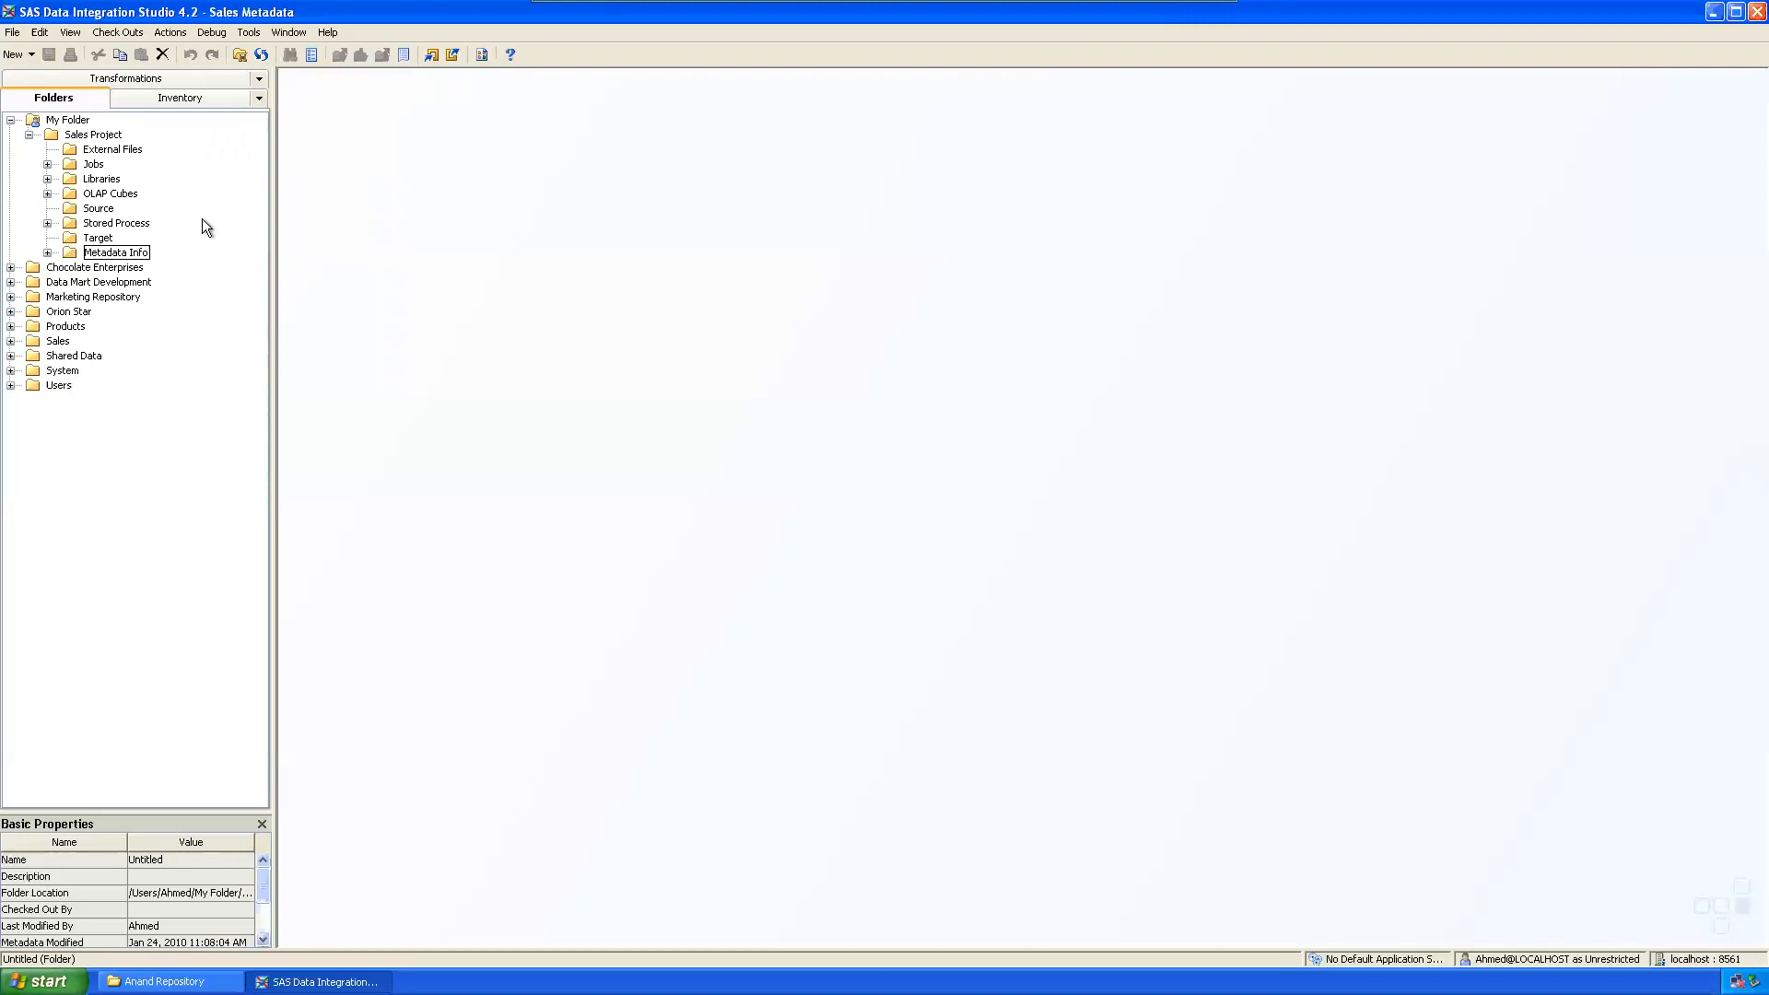
key(Return)
Step: Glance at the Inventory, then add a 'Deployed Jobs' subfolder to Sales Project
click(185, 100)
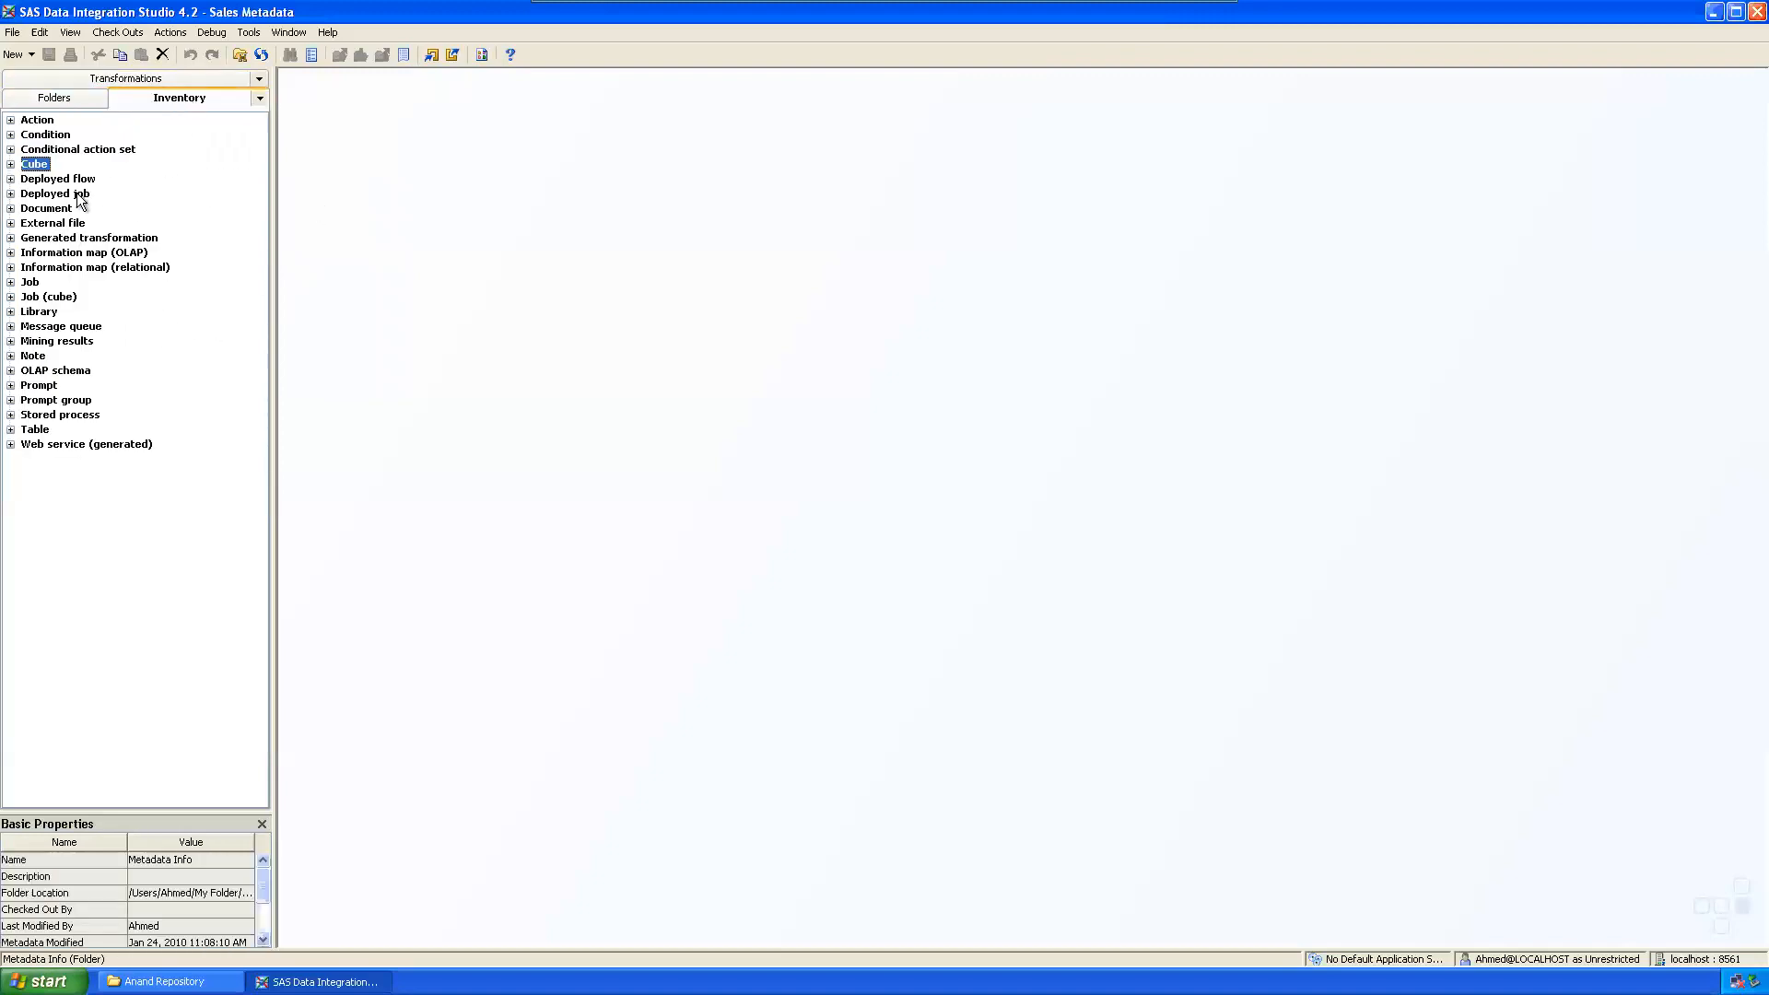
click(66, 100)
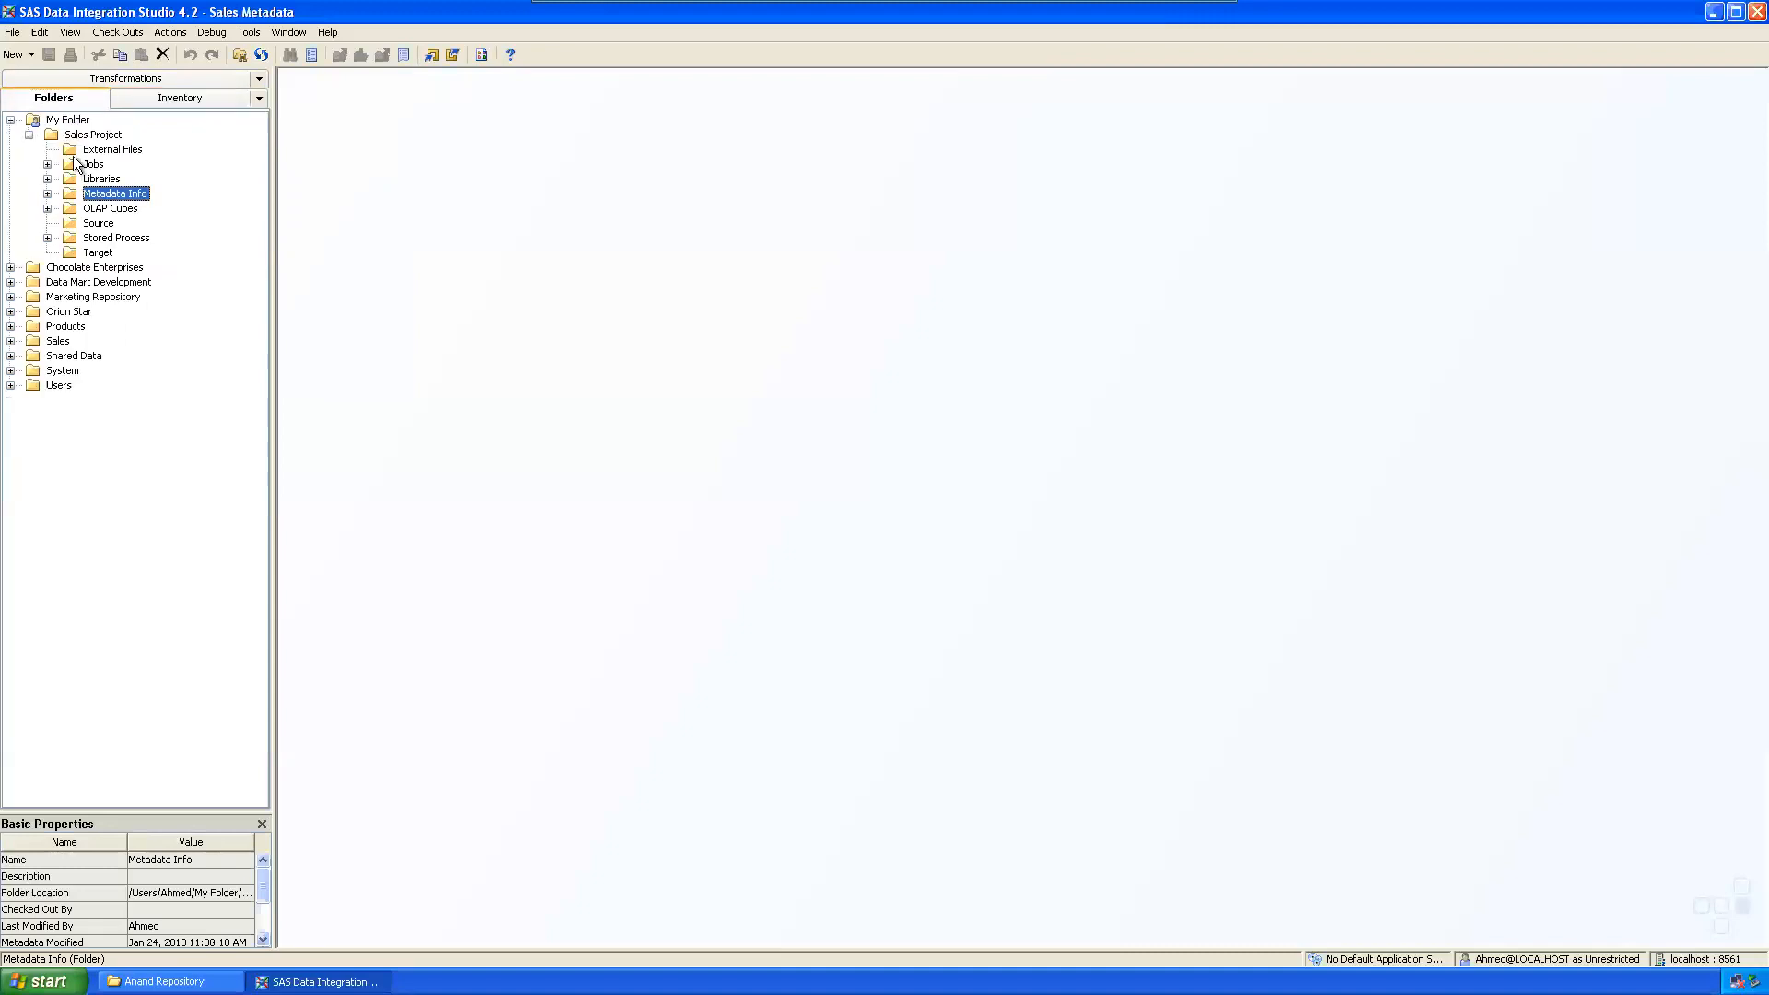
right_click(80, 134)
mouse_move(136, 195)
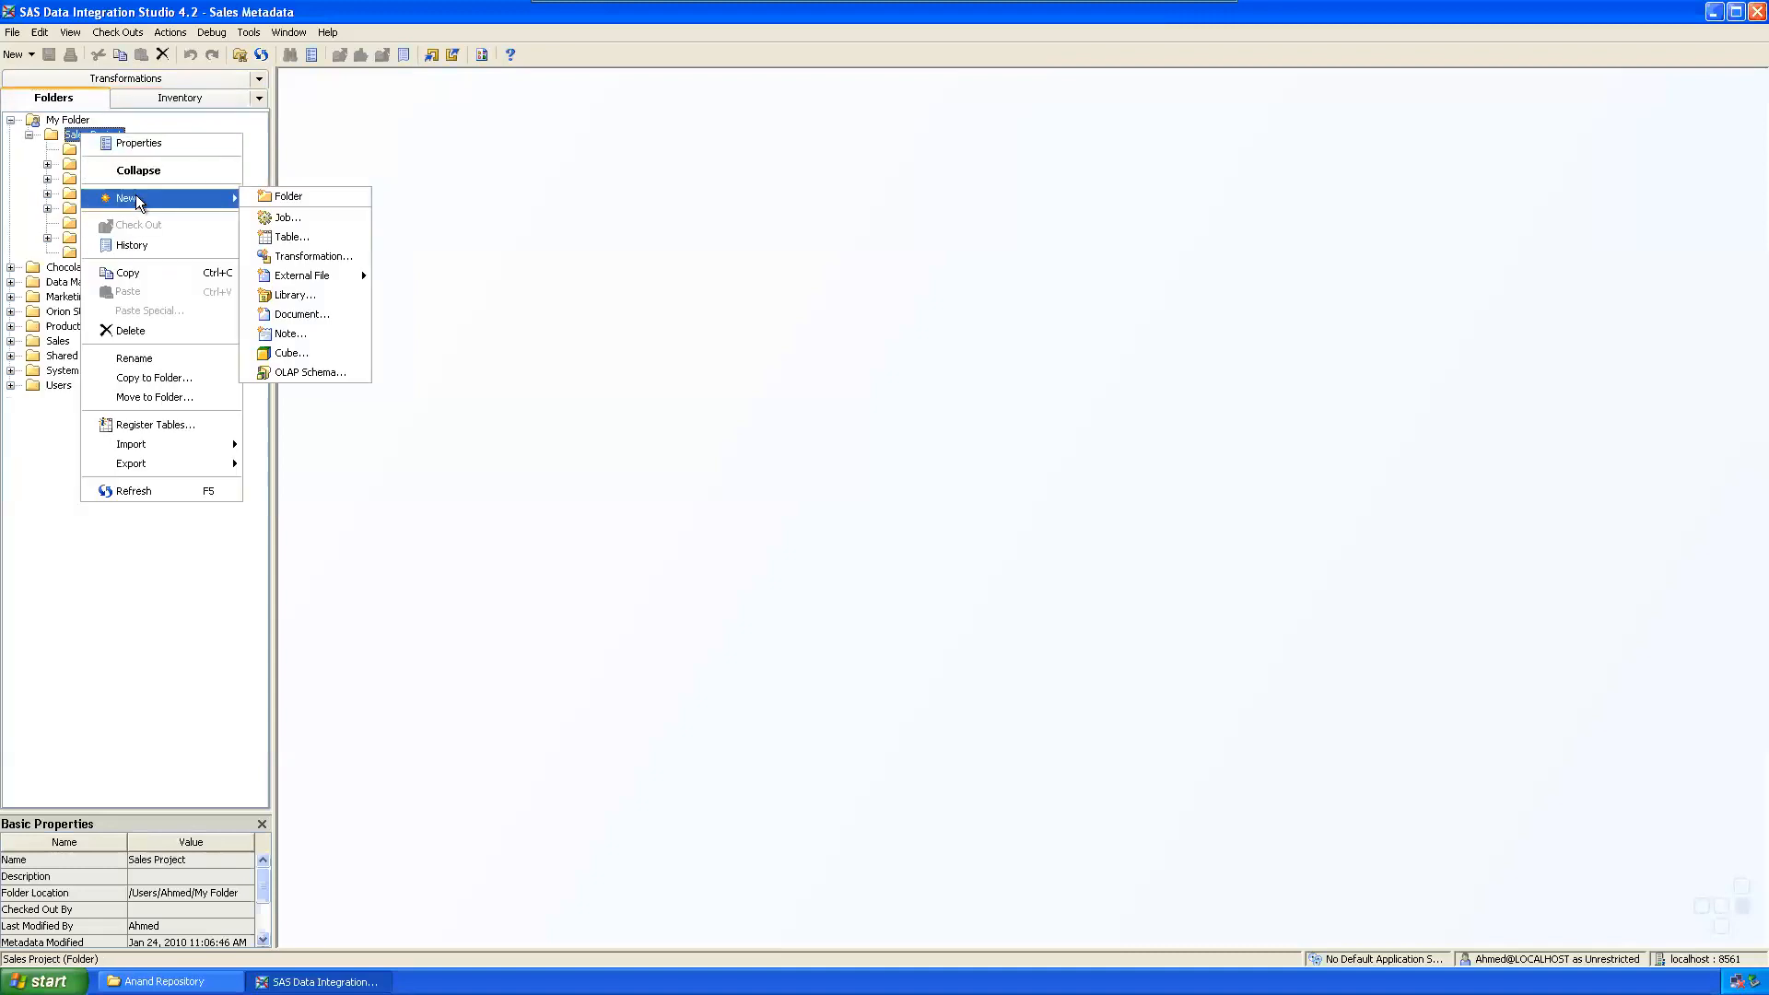
click(267, 196)
text(Depl)
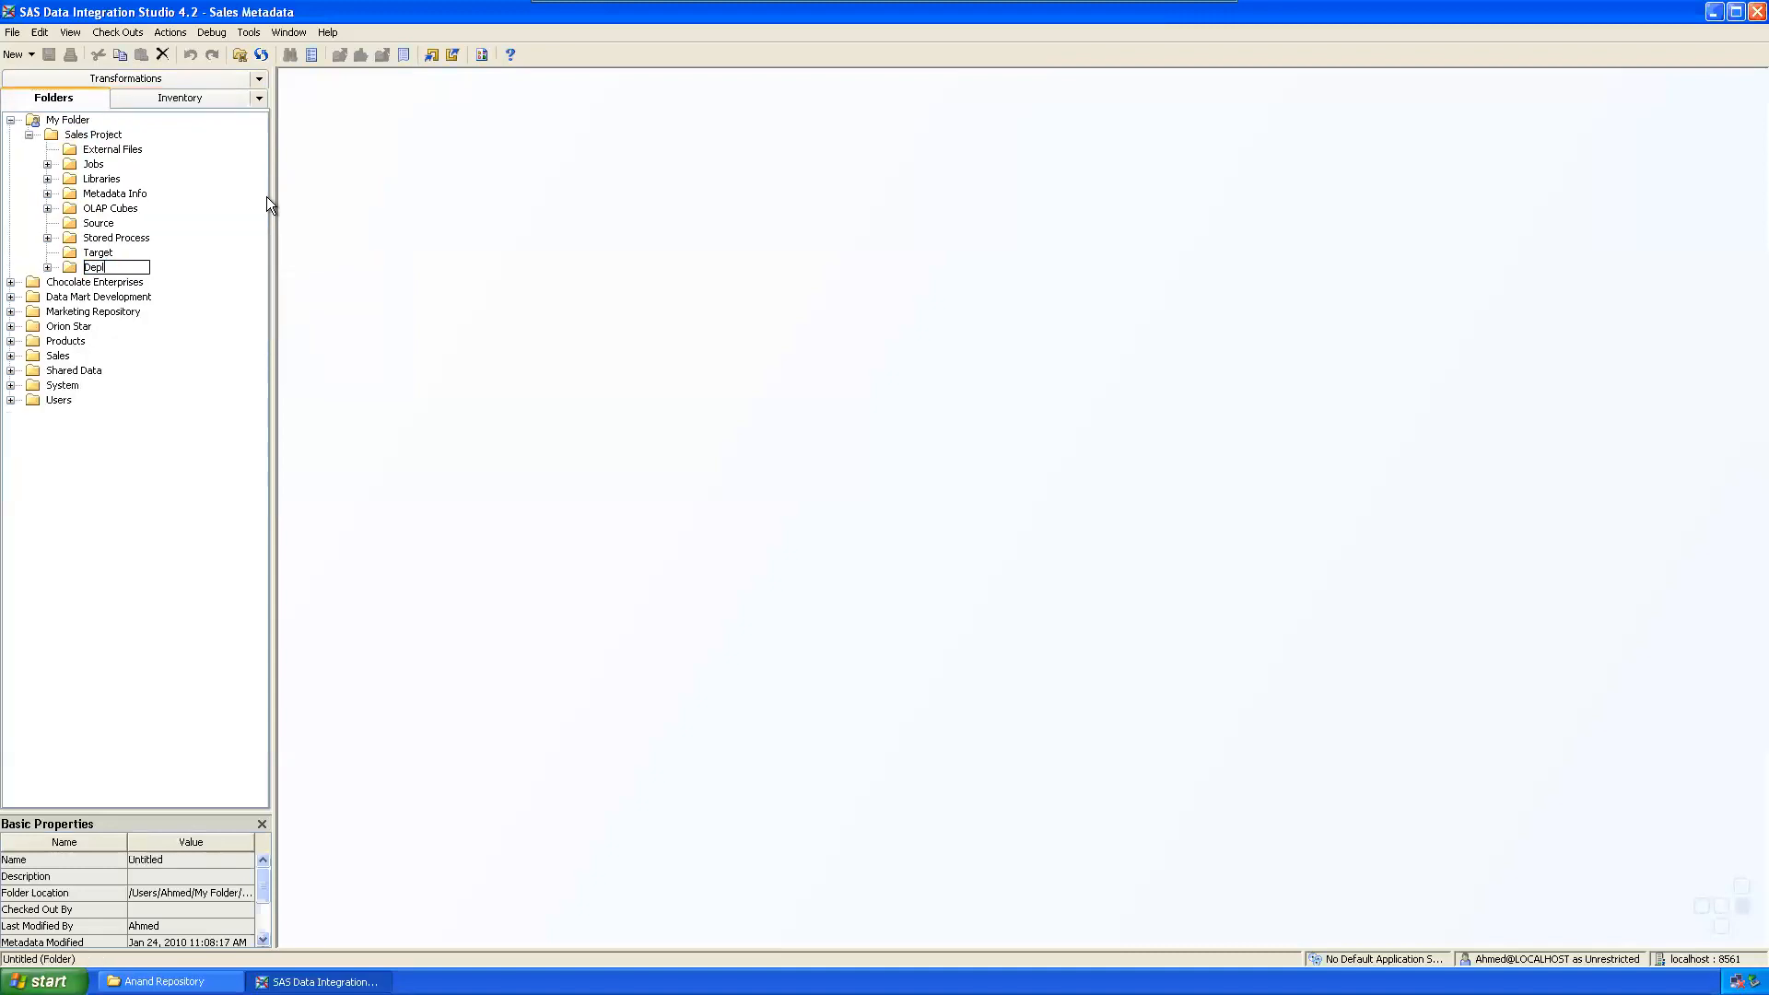
text(oyed Jobs)
key(Return)
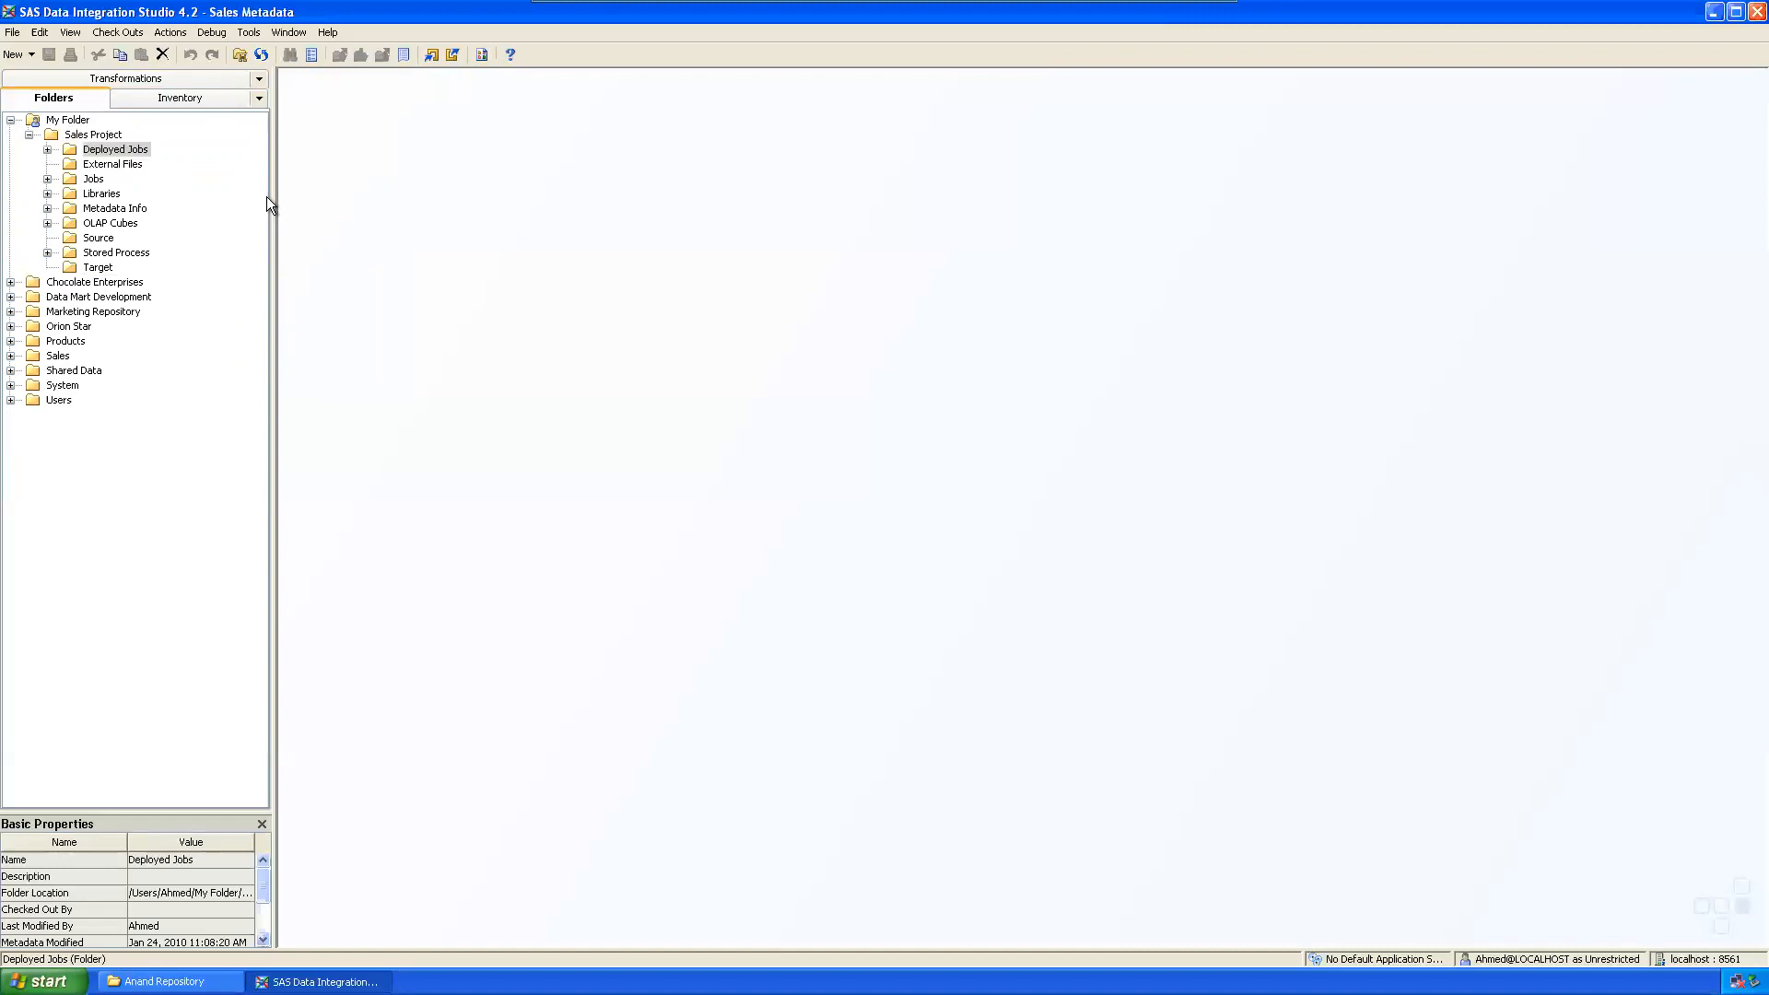
Step: Check the Inventory, then select each Sales Project subfolder from Source and Target to Metadata Info
click(166, 101)
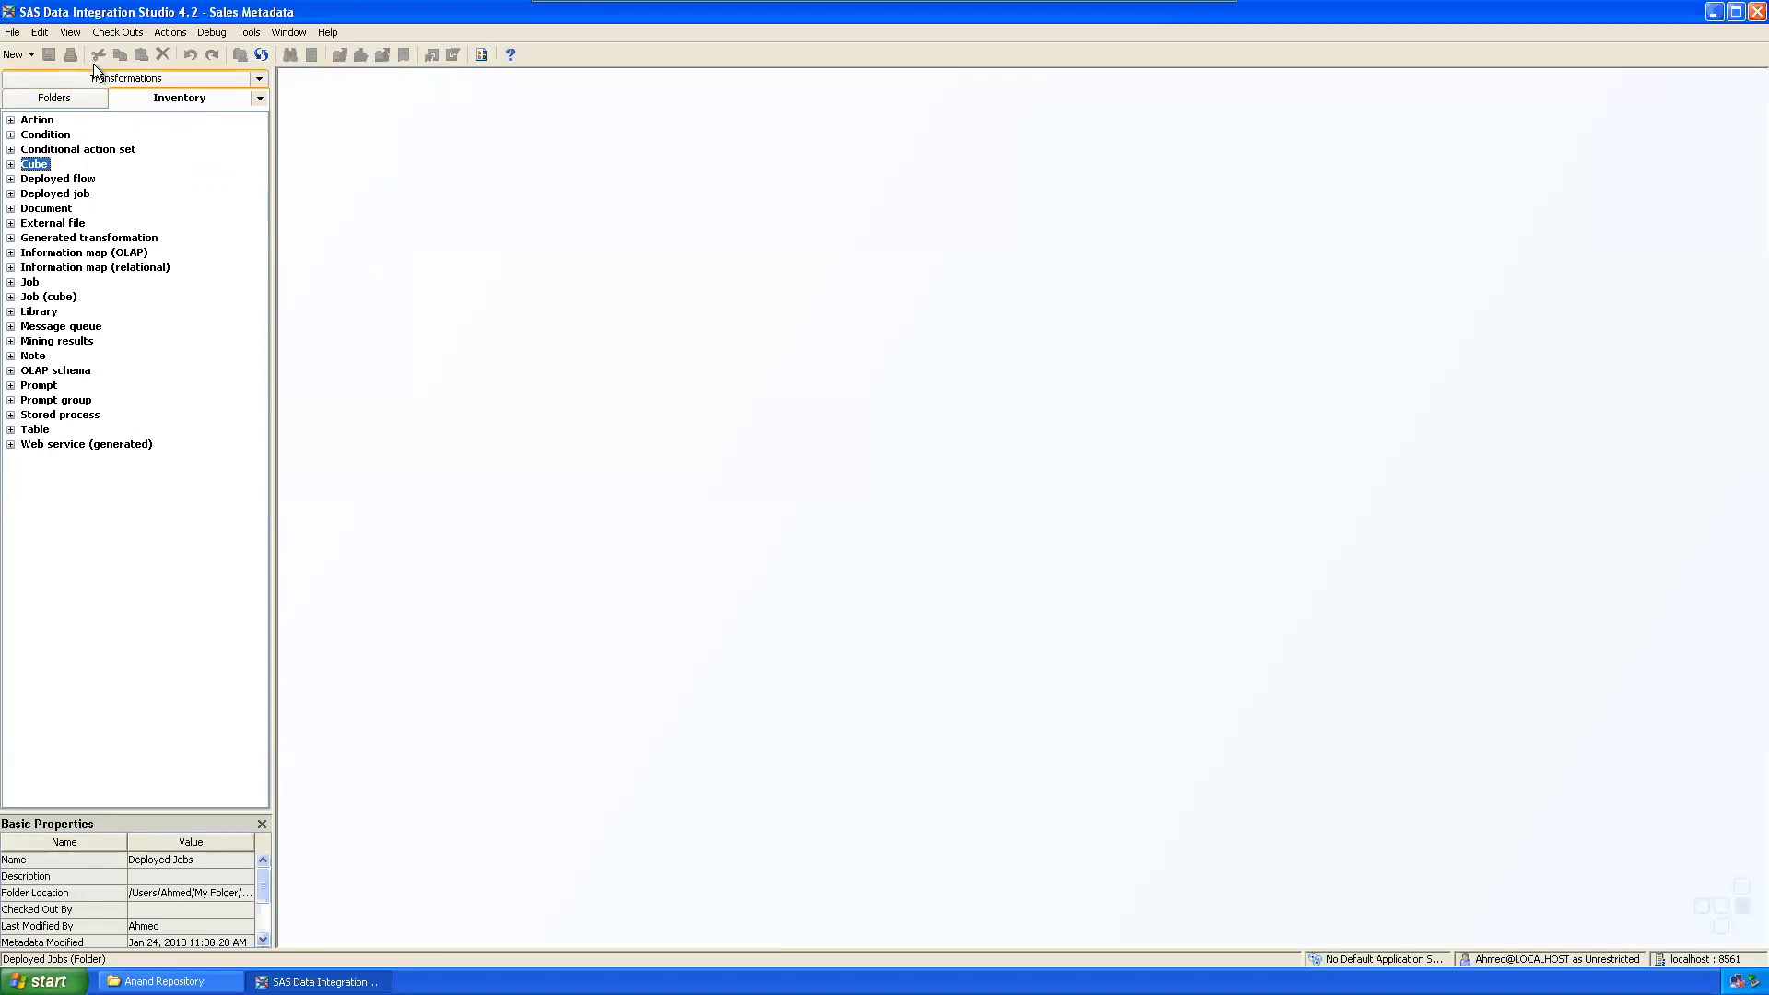
click(77, 103)
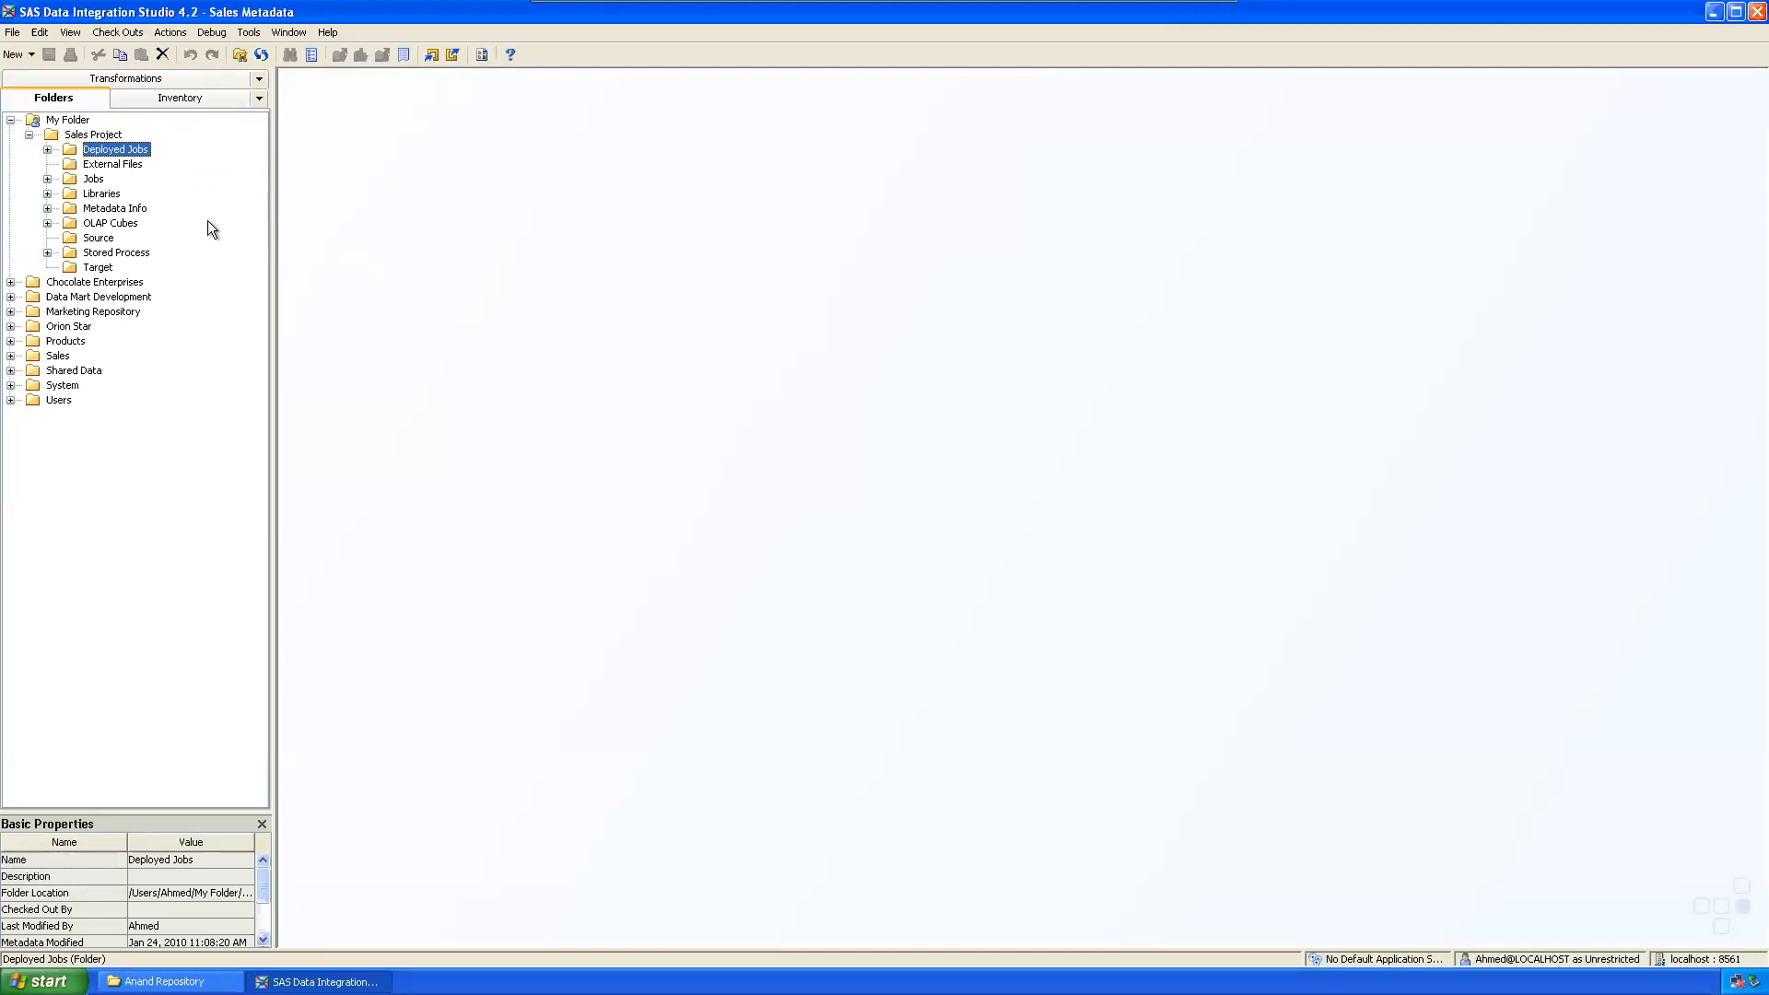
click(98, 238)
click(99, 268)
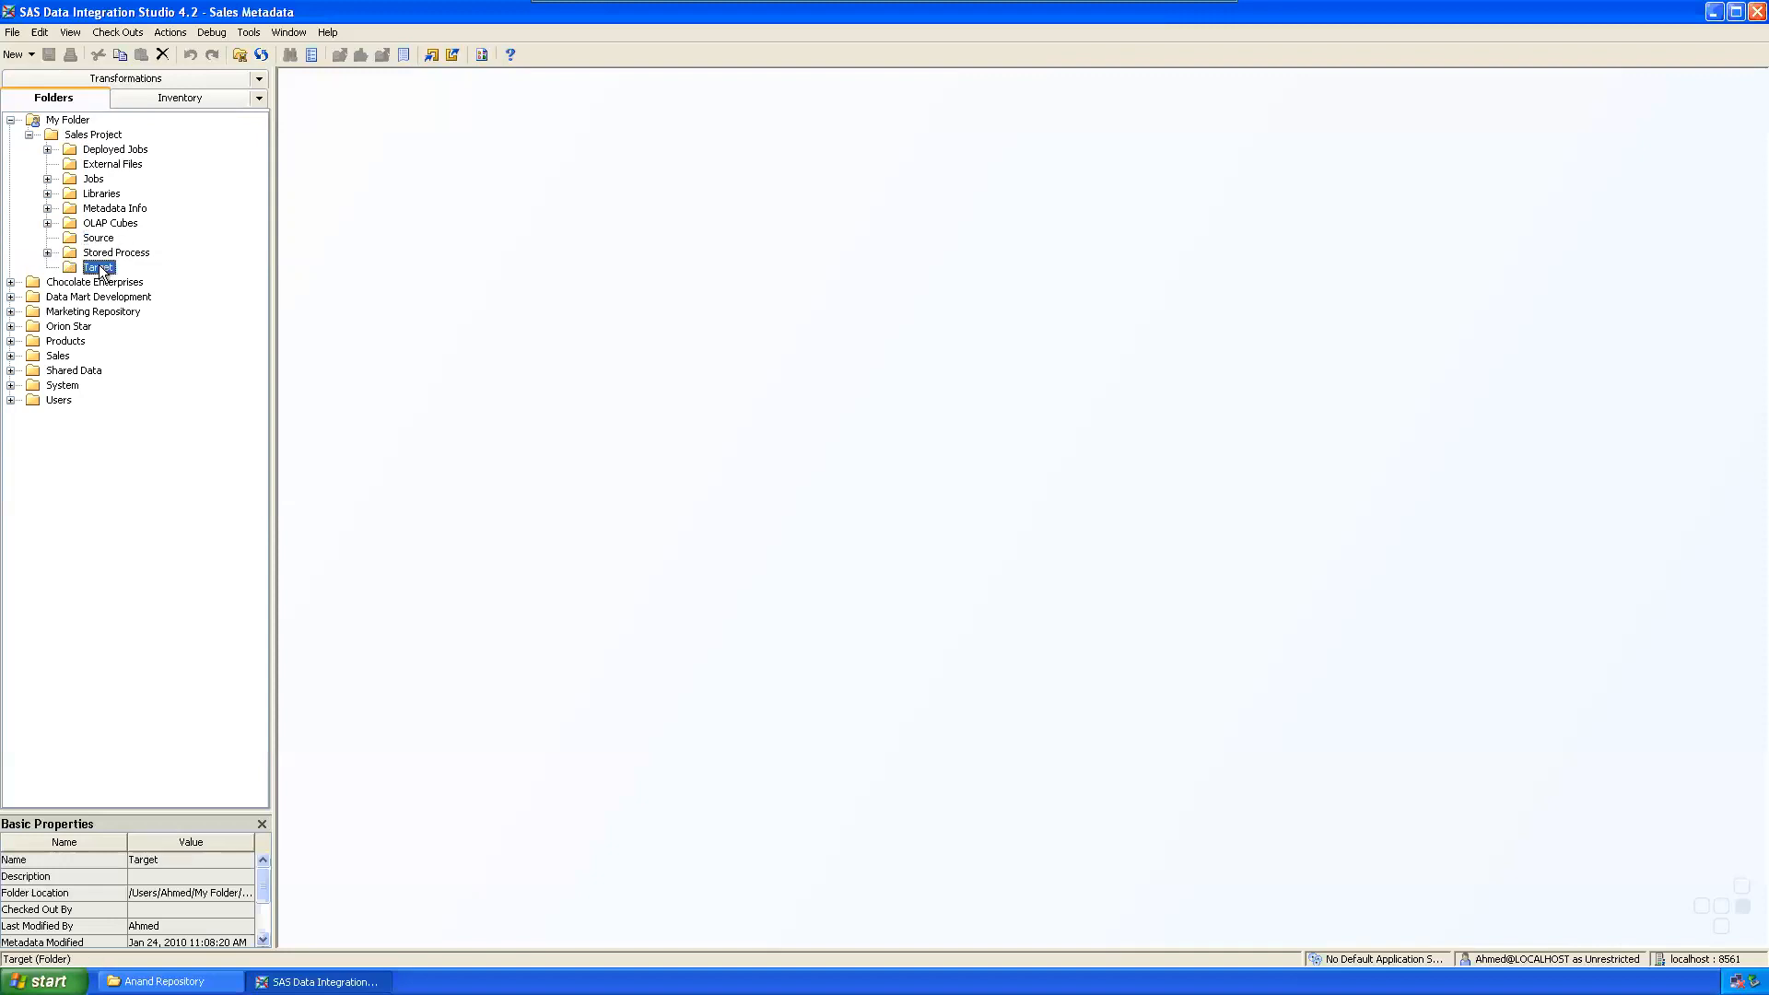
click(94, 237)
click(109, 268)
click(96, 180)
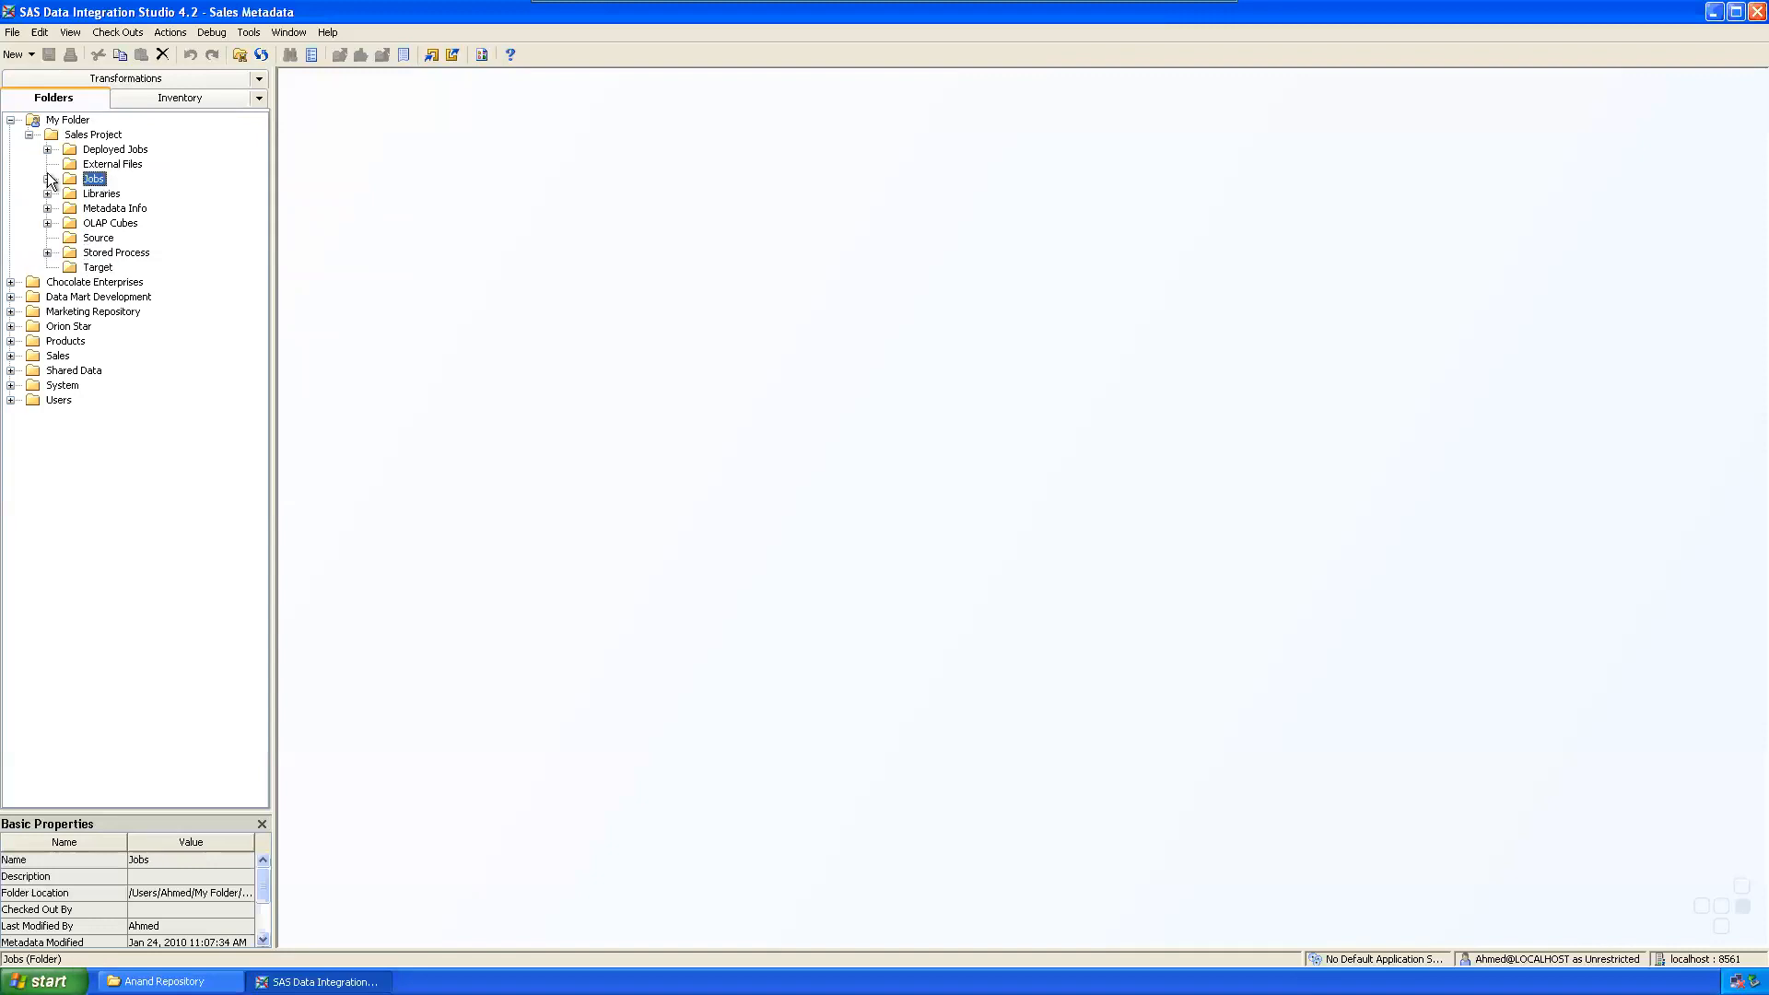
click(107, 165)
click(100, 180)
click(120, 147)
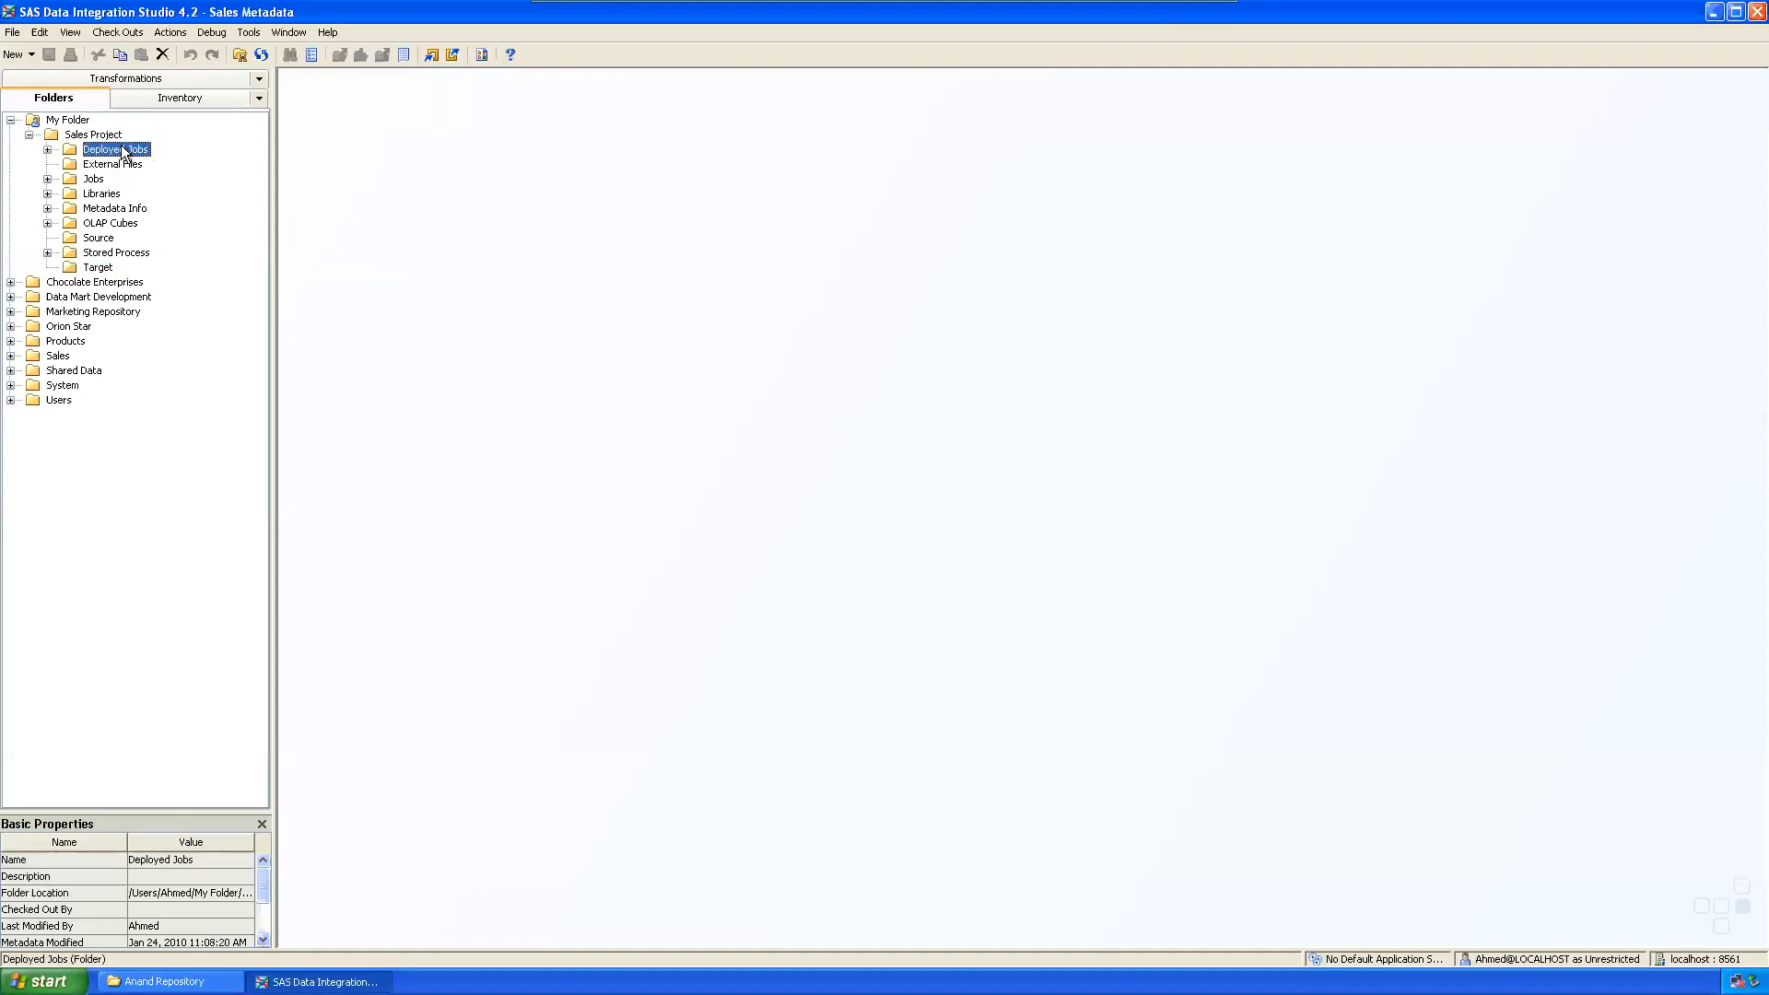
click(106, 196)
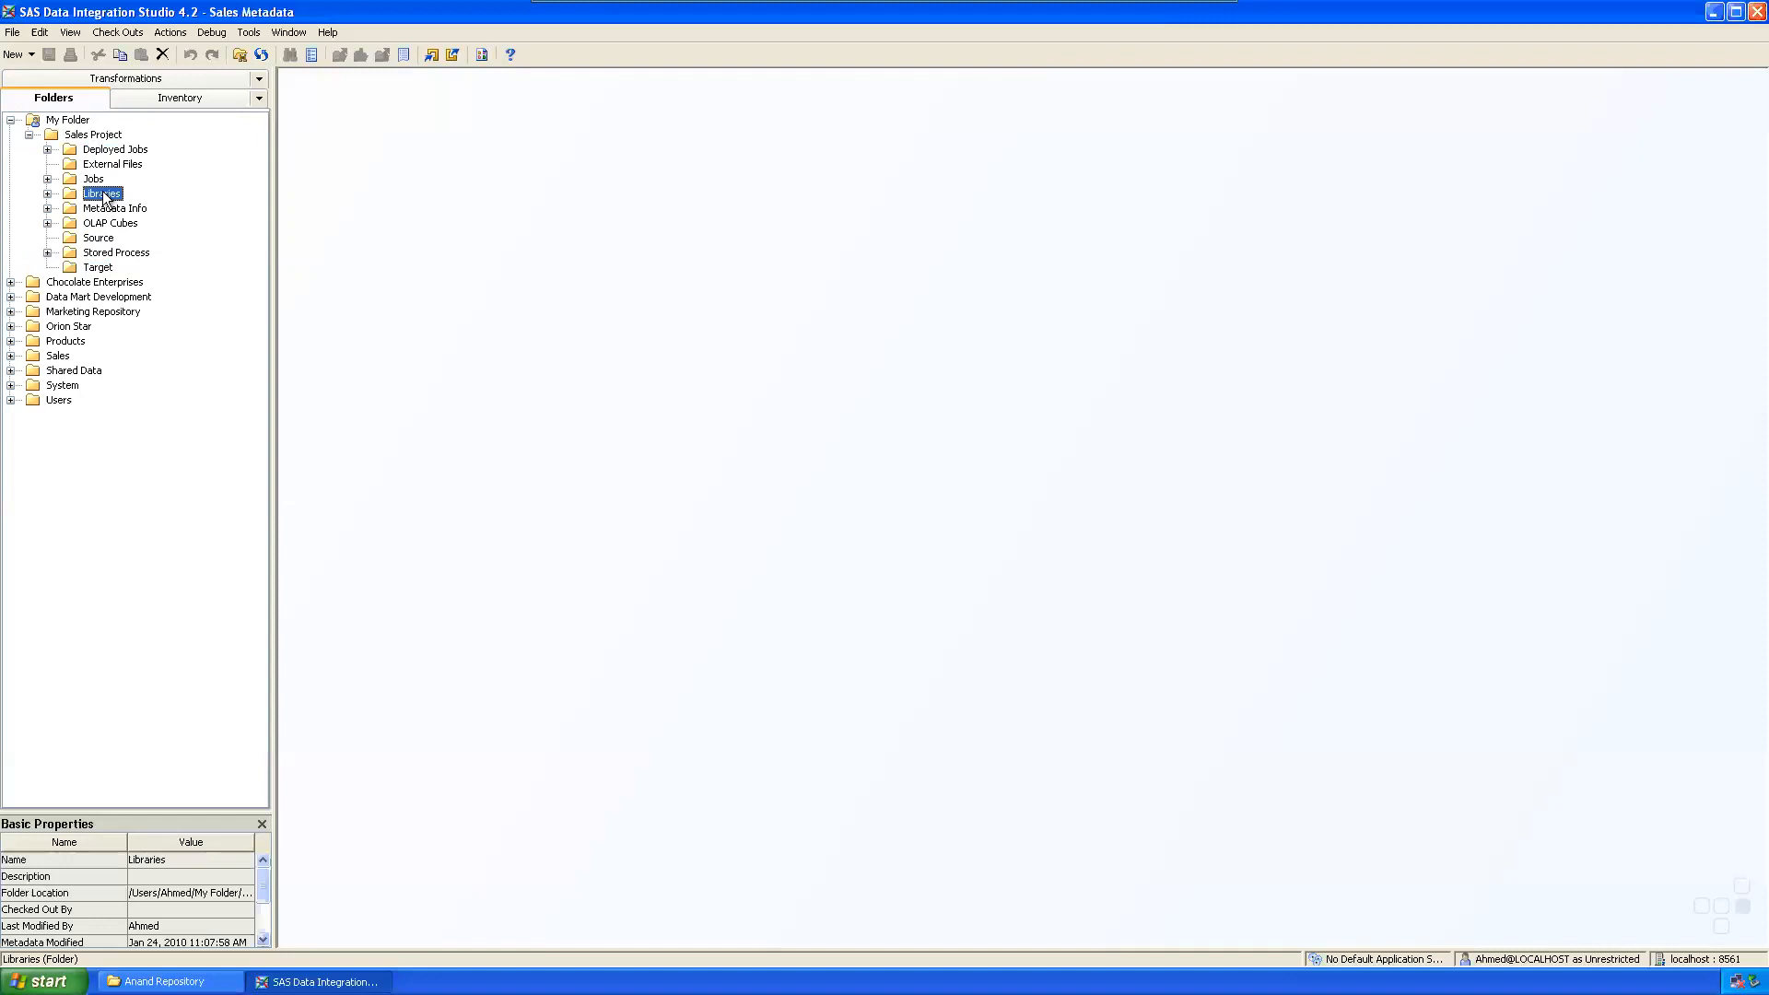
click(120, 253)
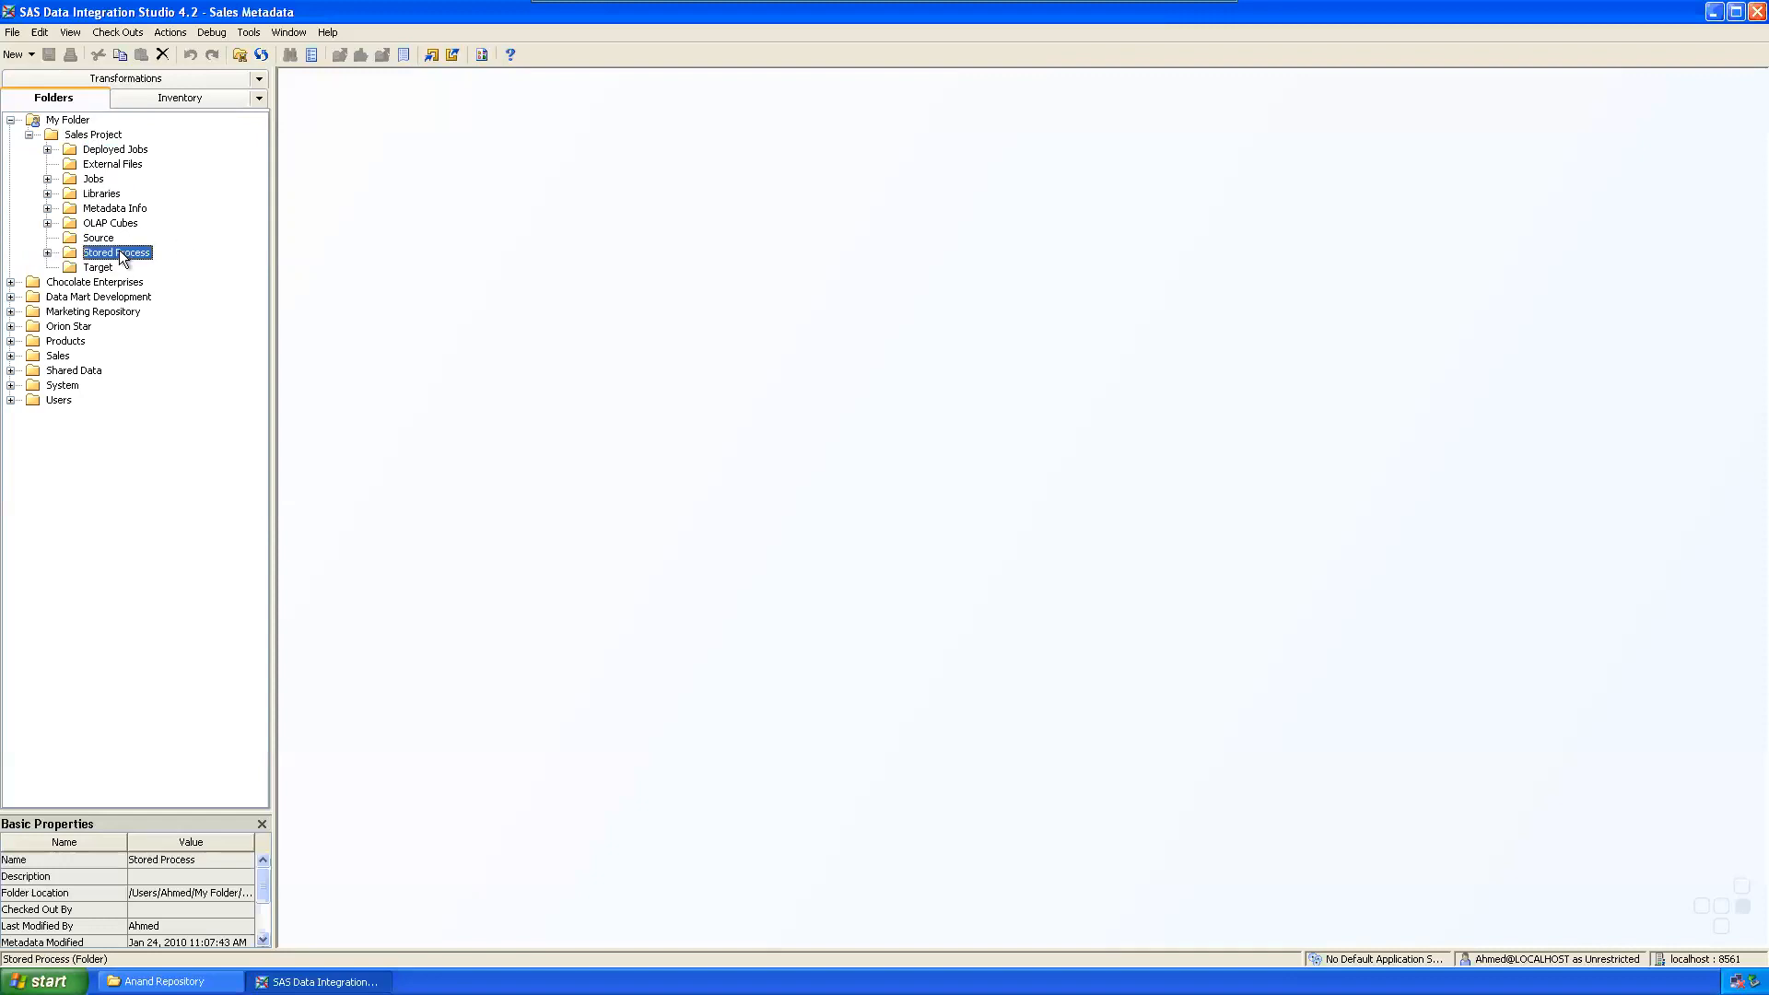
click(133, 209)
Step: Expand the Jobs, Deployed Jobs, Libraries, Metadata Info and Stored Process folders, confirming they are empty
click(47, 179)
click(47, 149)
click(46, 193)
click(46, 209)
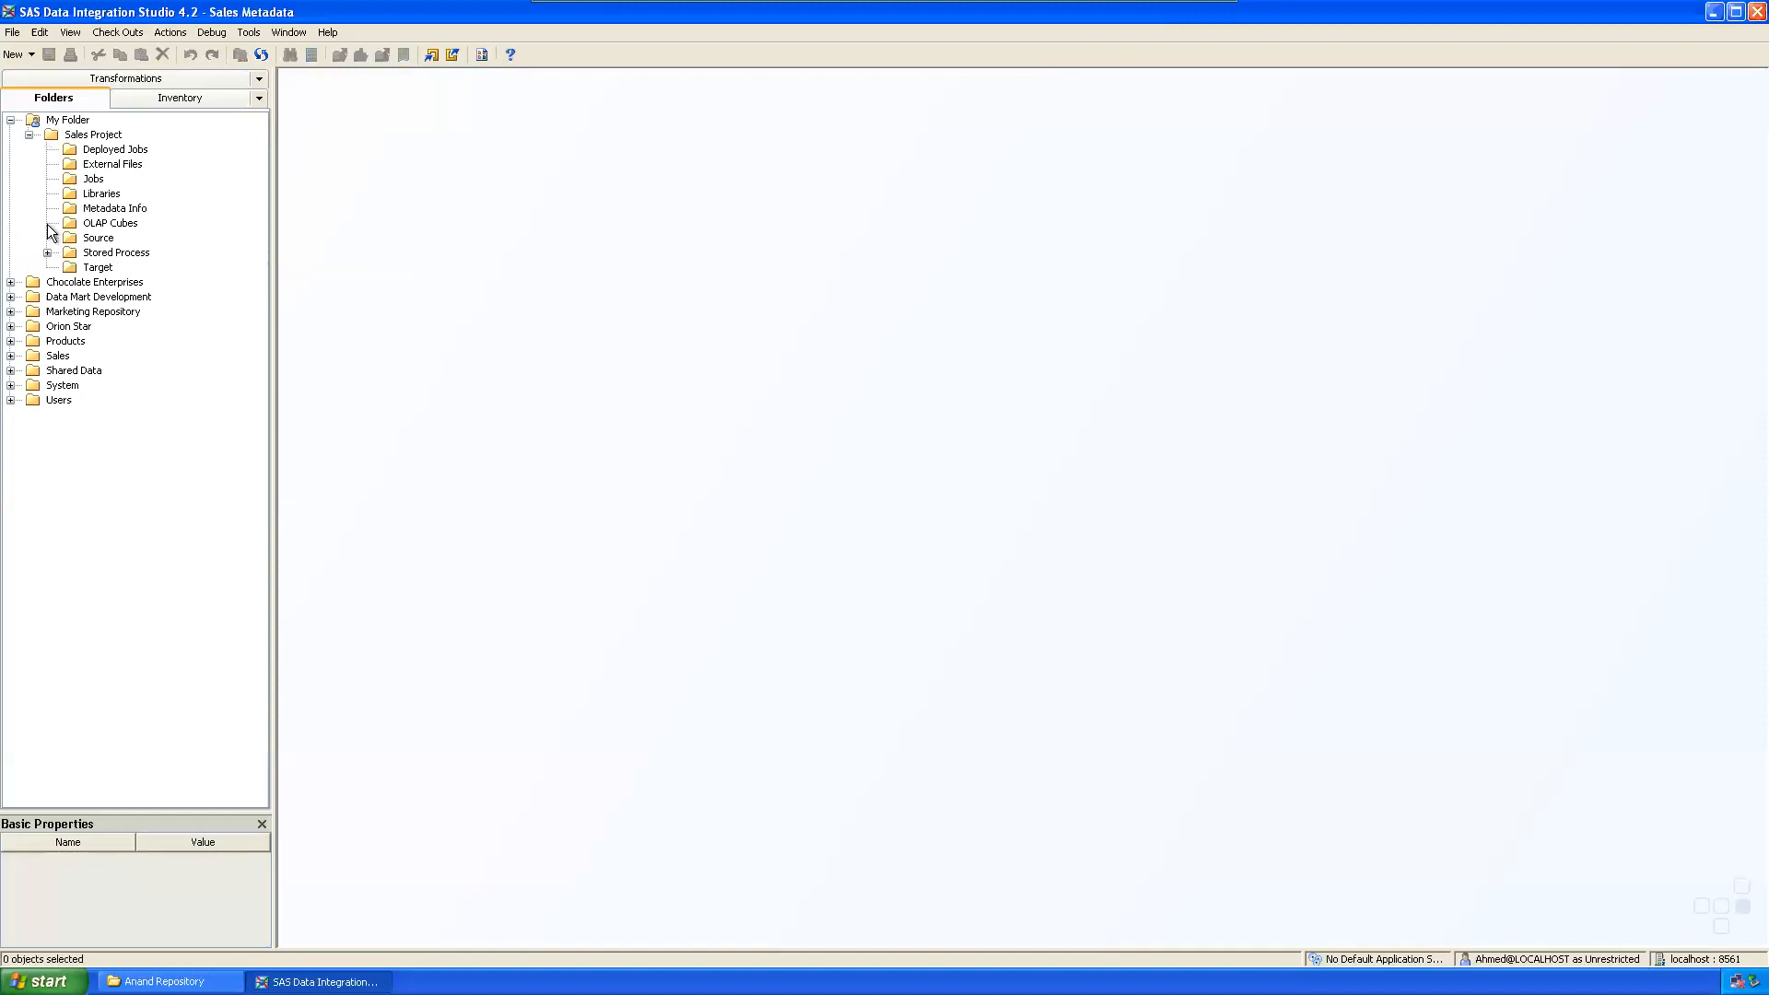
click(47, 253)
mouse_move(779, 3)
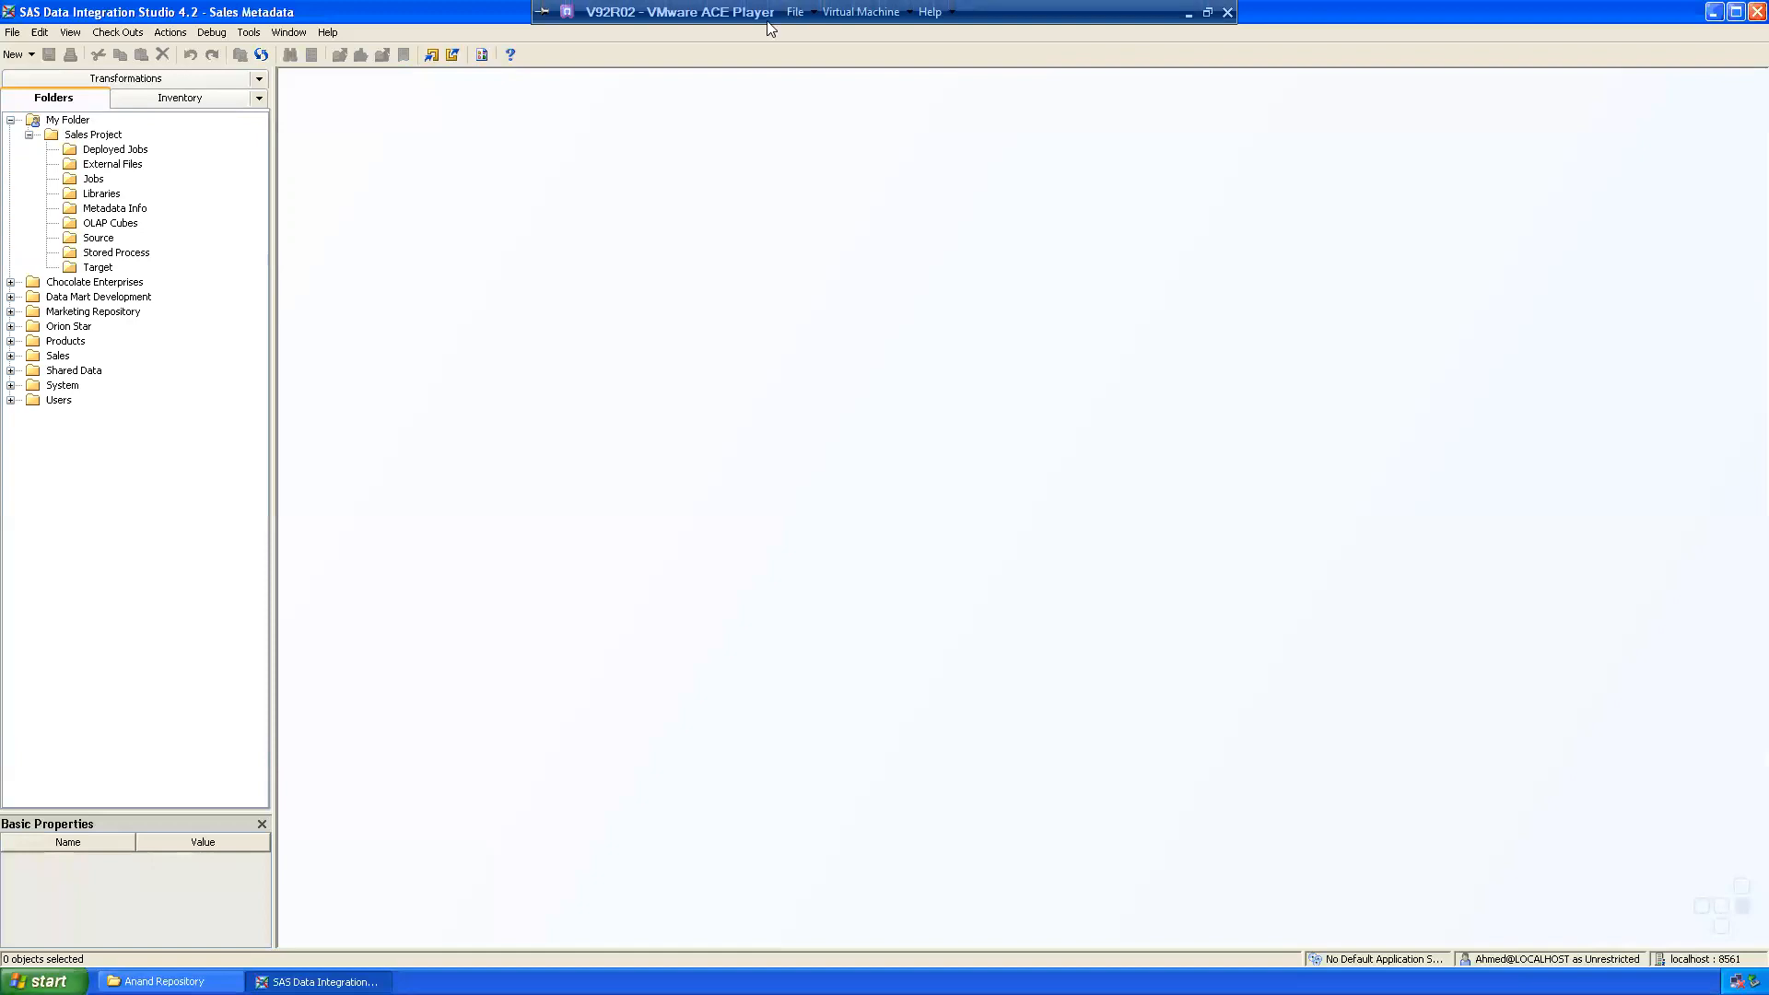
Step: In the DI Studio Tasks notes, extend the heading to 'ETL Processing / Dataware housing' and add a new line
click(1189, 14)
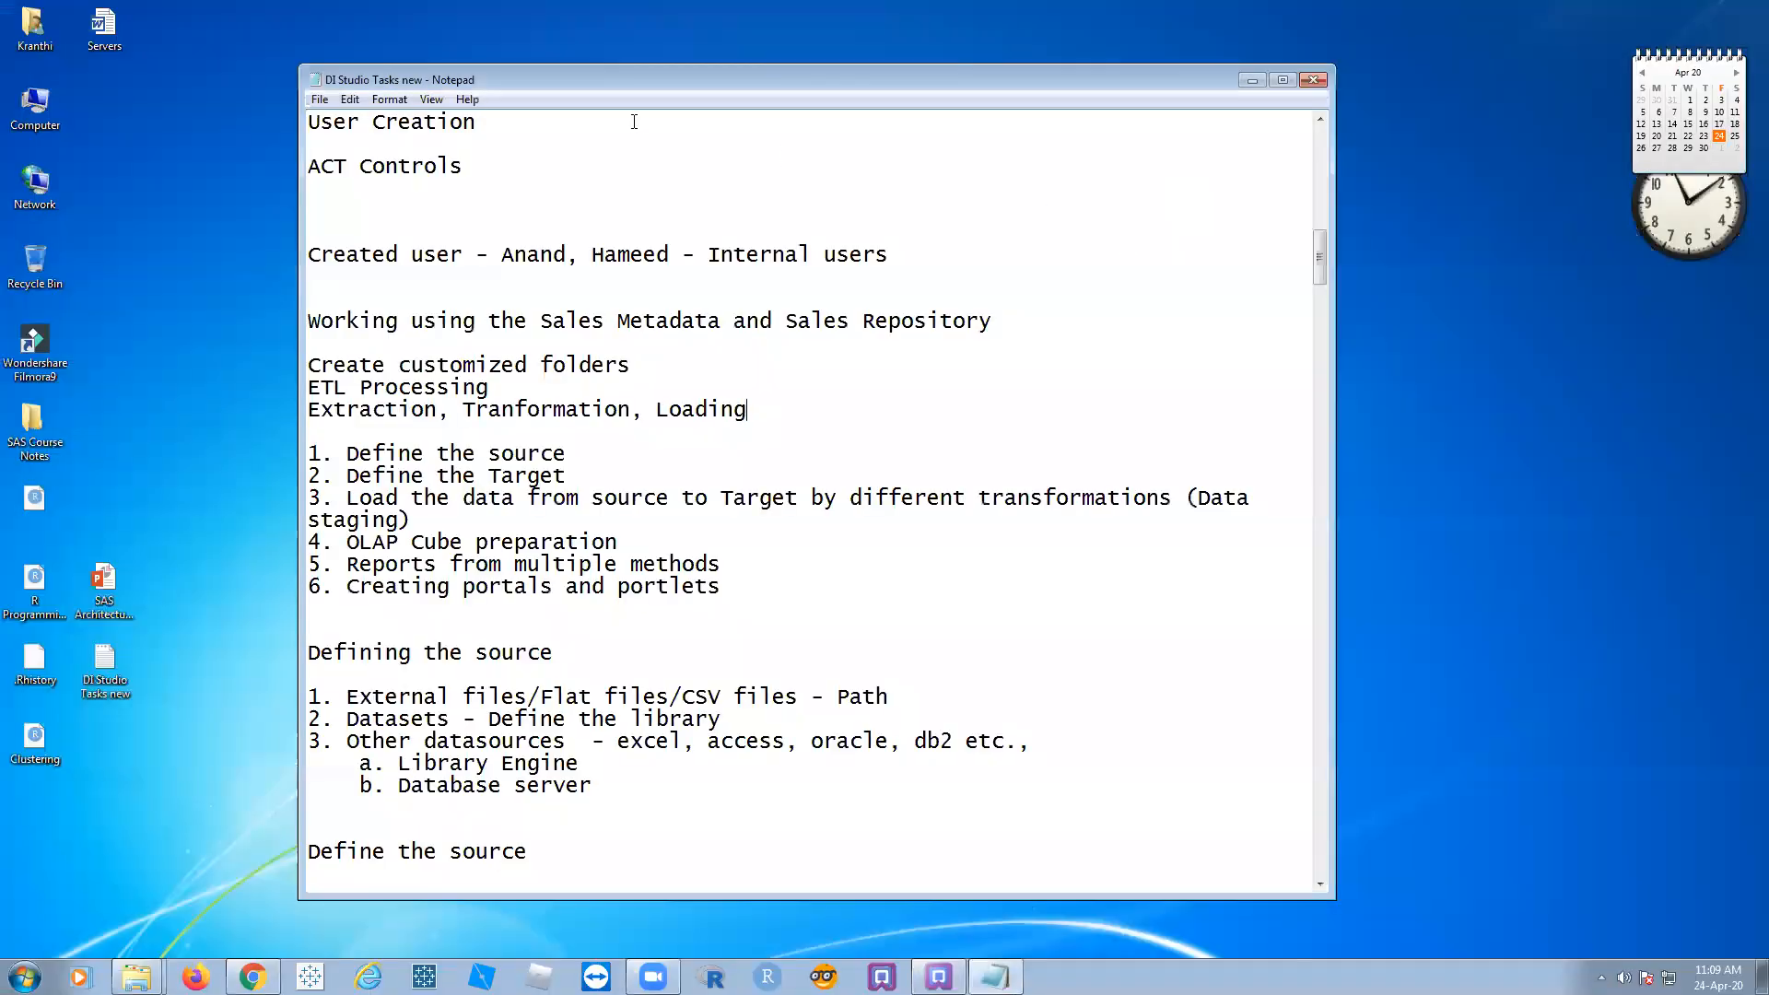
drag(668, 80, 629, 56)
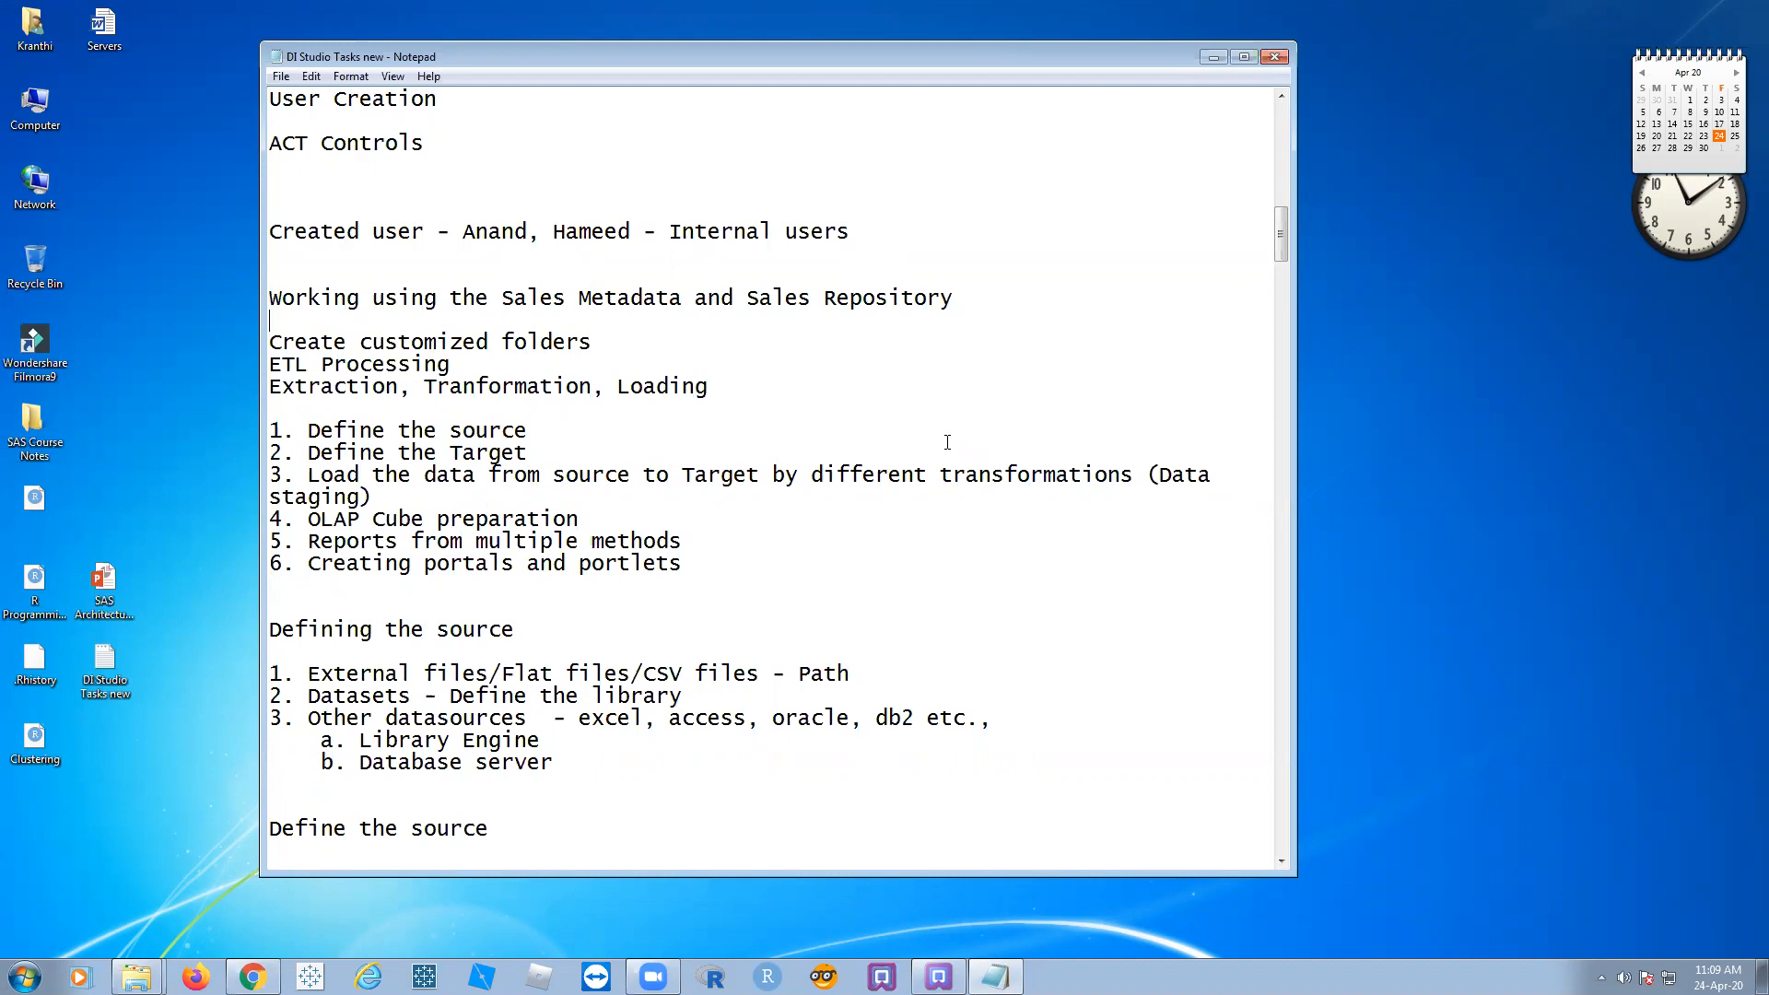
drag(470, 364, 296, 365)
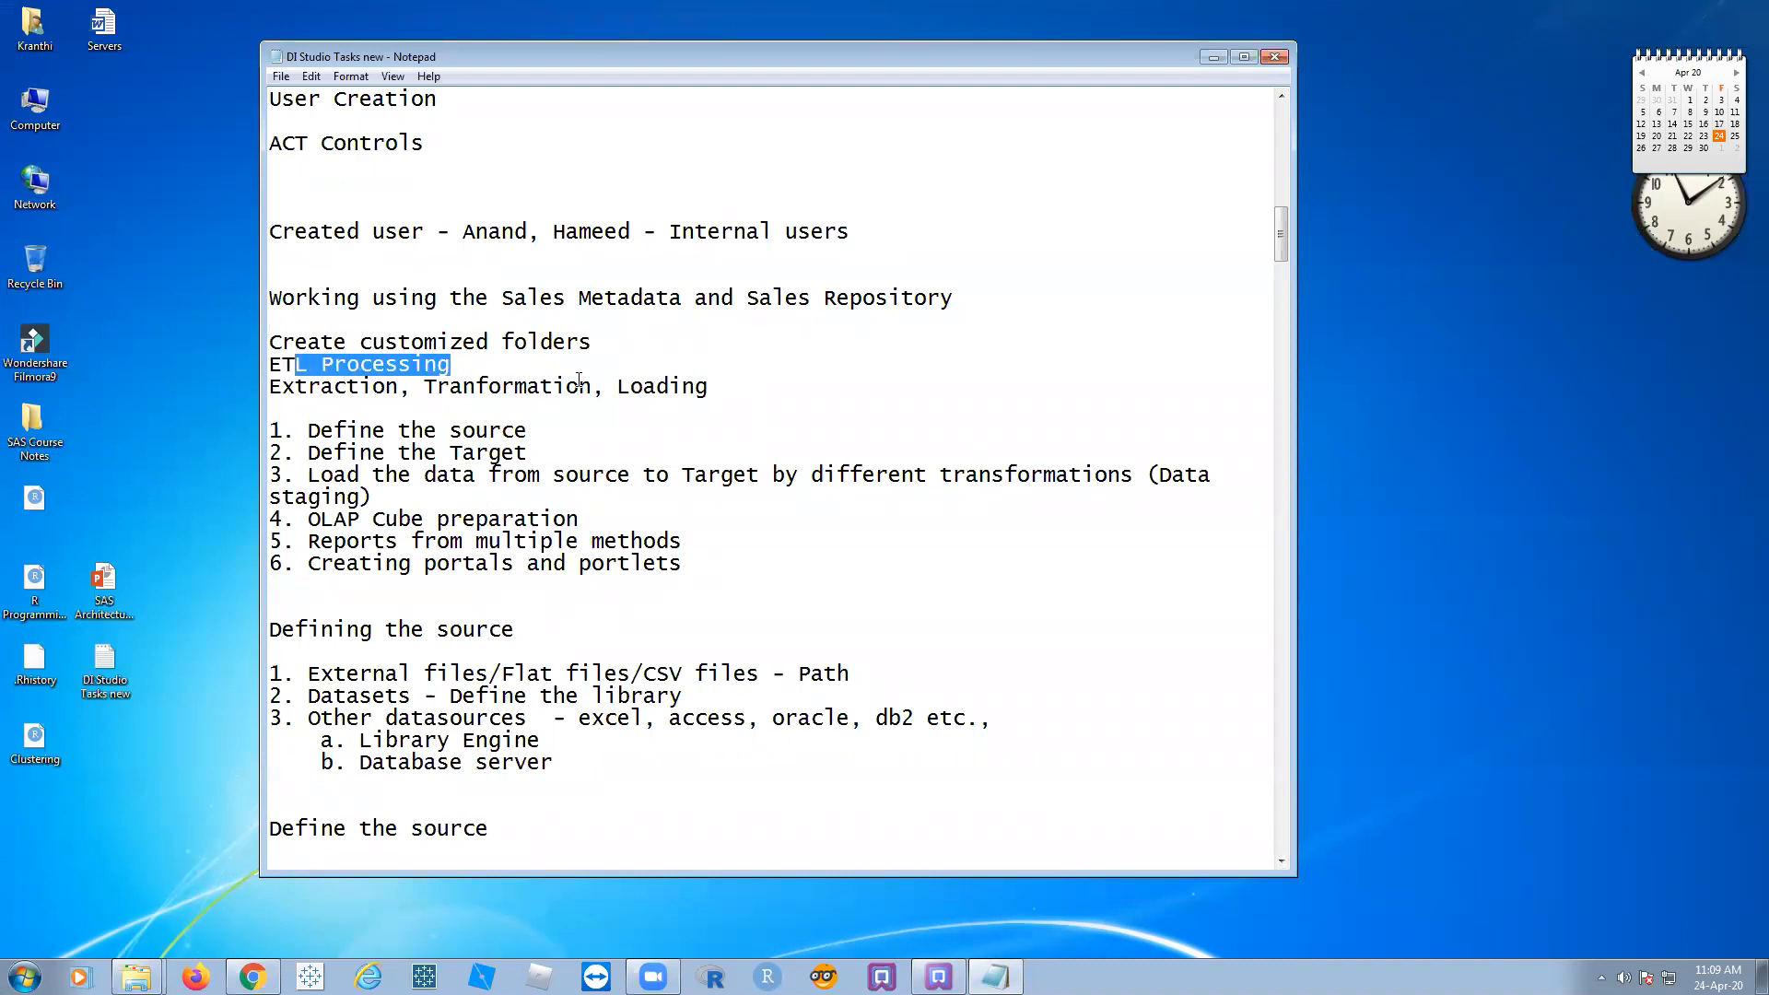
click(470, 366)
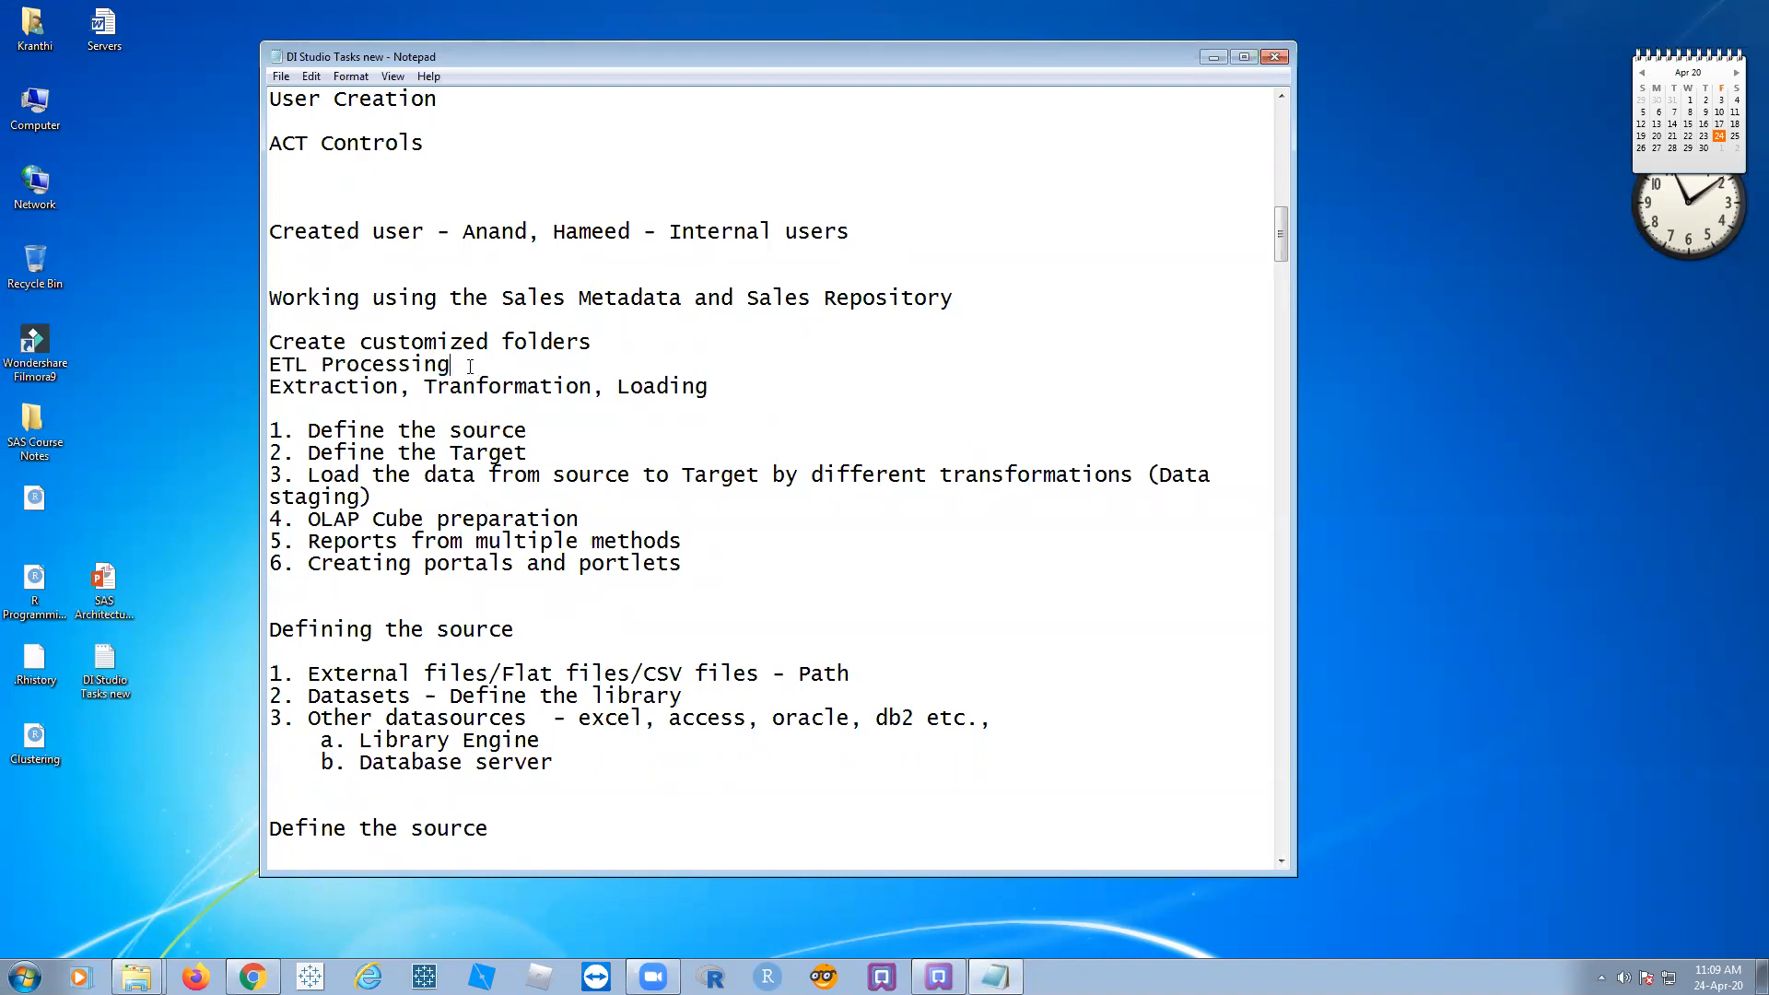
text(/ Dataware housing)
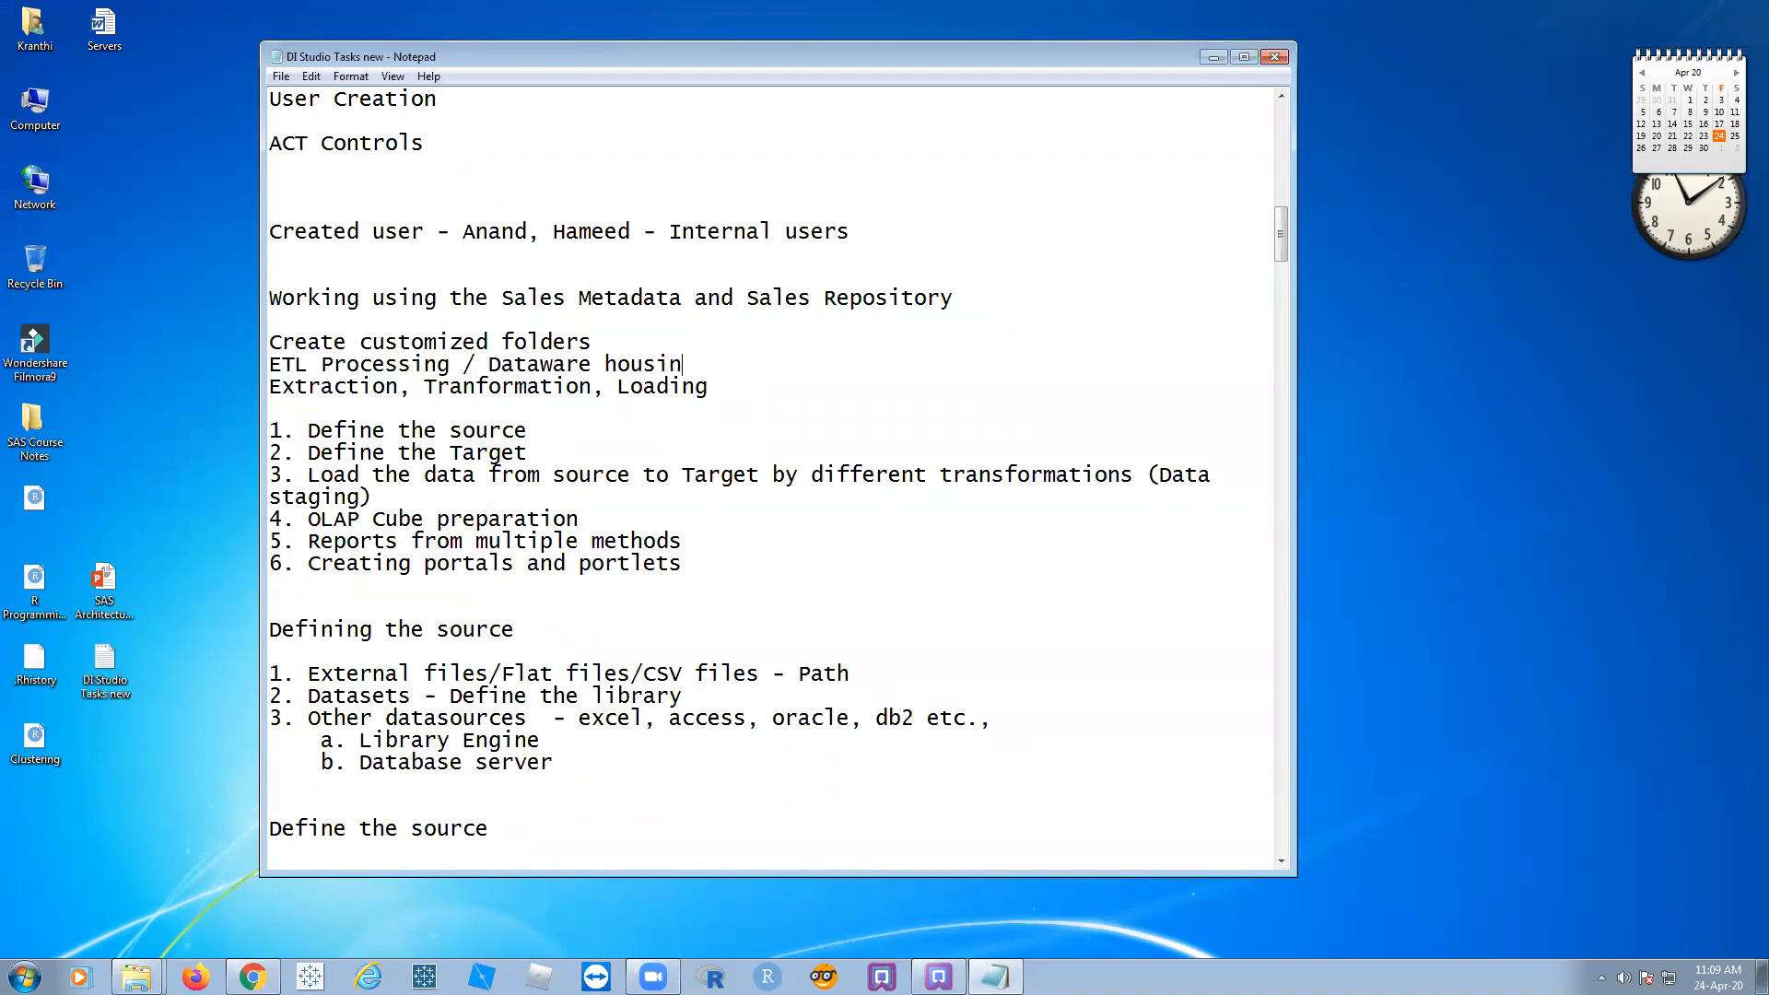
key(Return)
Step: Insert a blank line after 'Create customized folders' to separate it from the ETL heading
click(597, 343)
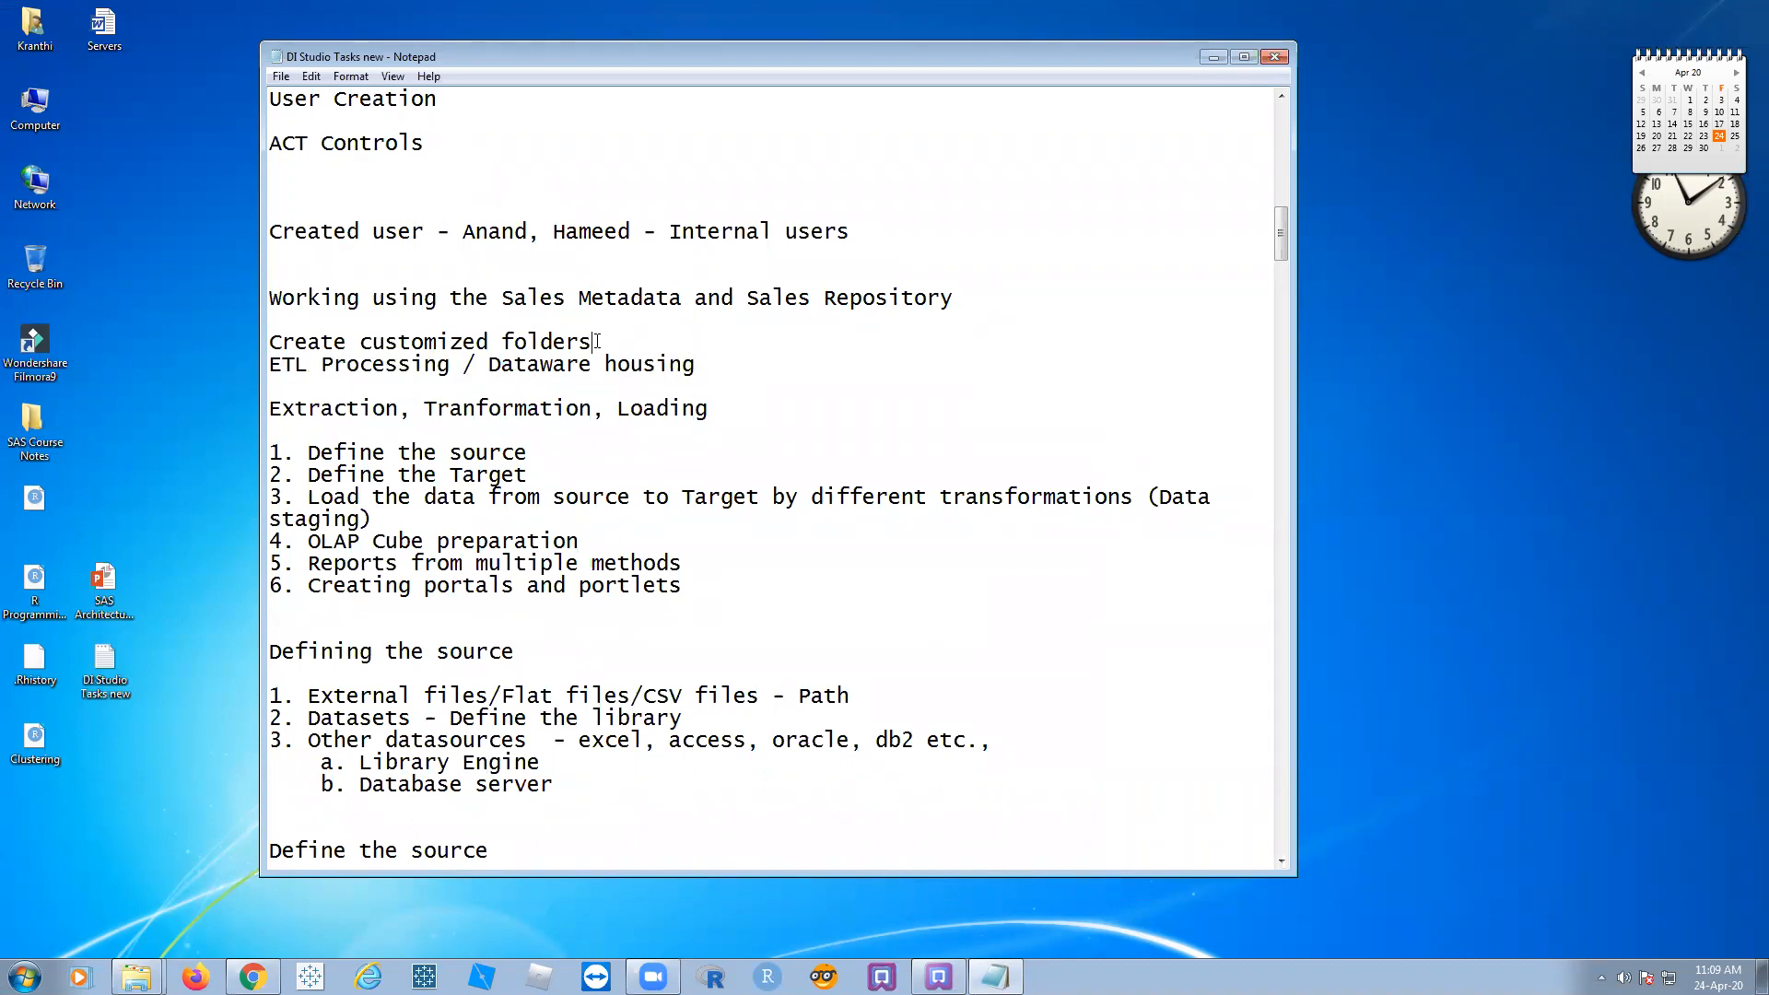
key(Return)
drag(592, 341, 269, 343)
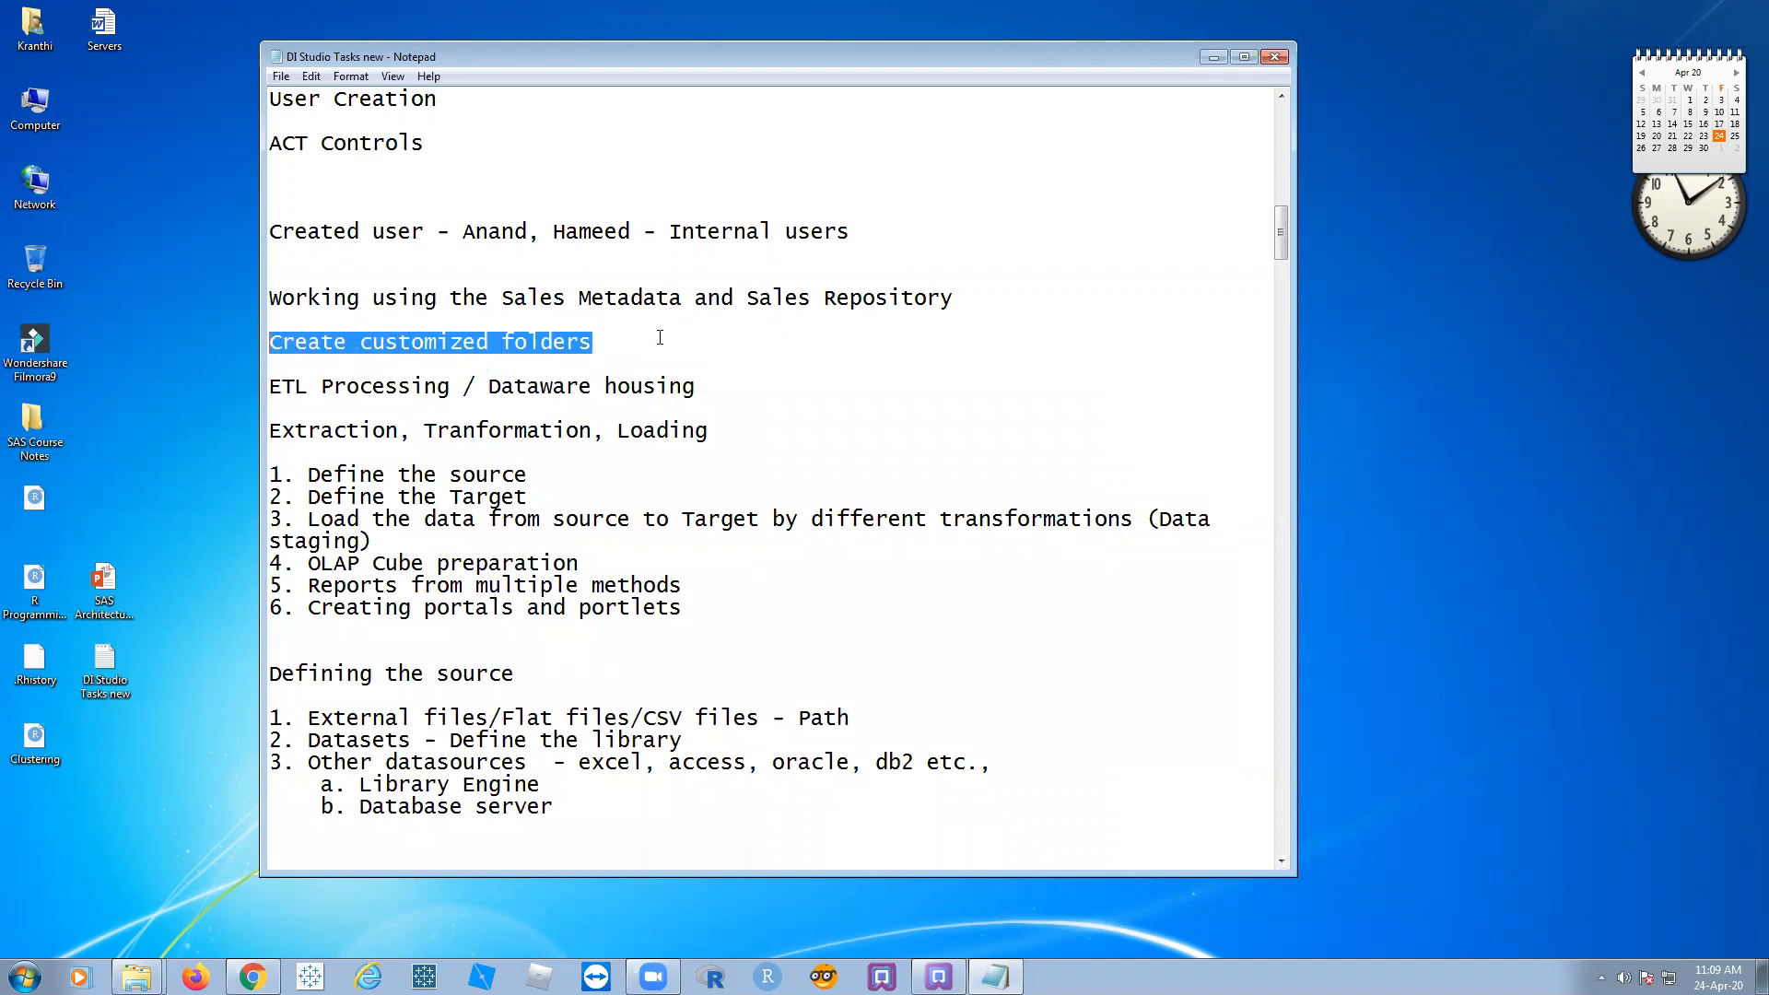
click(658, 340)
drag(597, 342, 250, 344)
click(982, 341)
Step: Review the ETL Processing / Dataware housing and Extraction, Transformation, Loading lines
scroll(472, 348, down, 3)
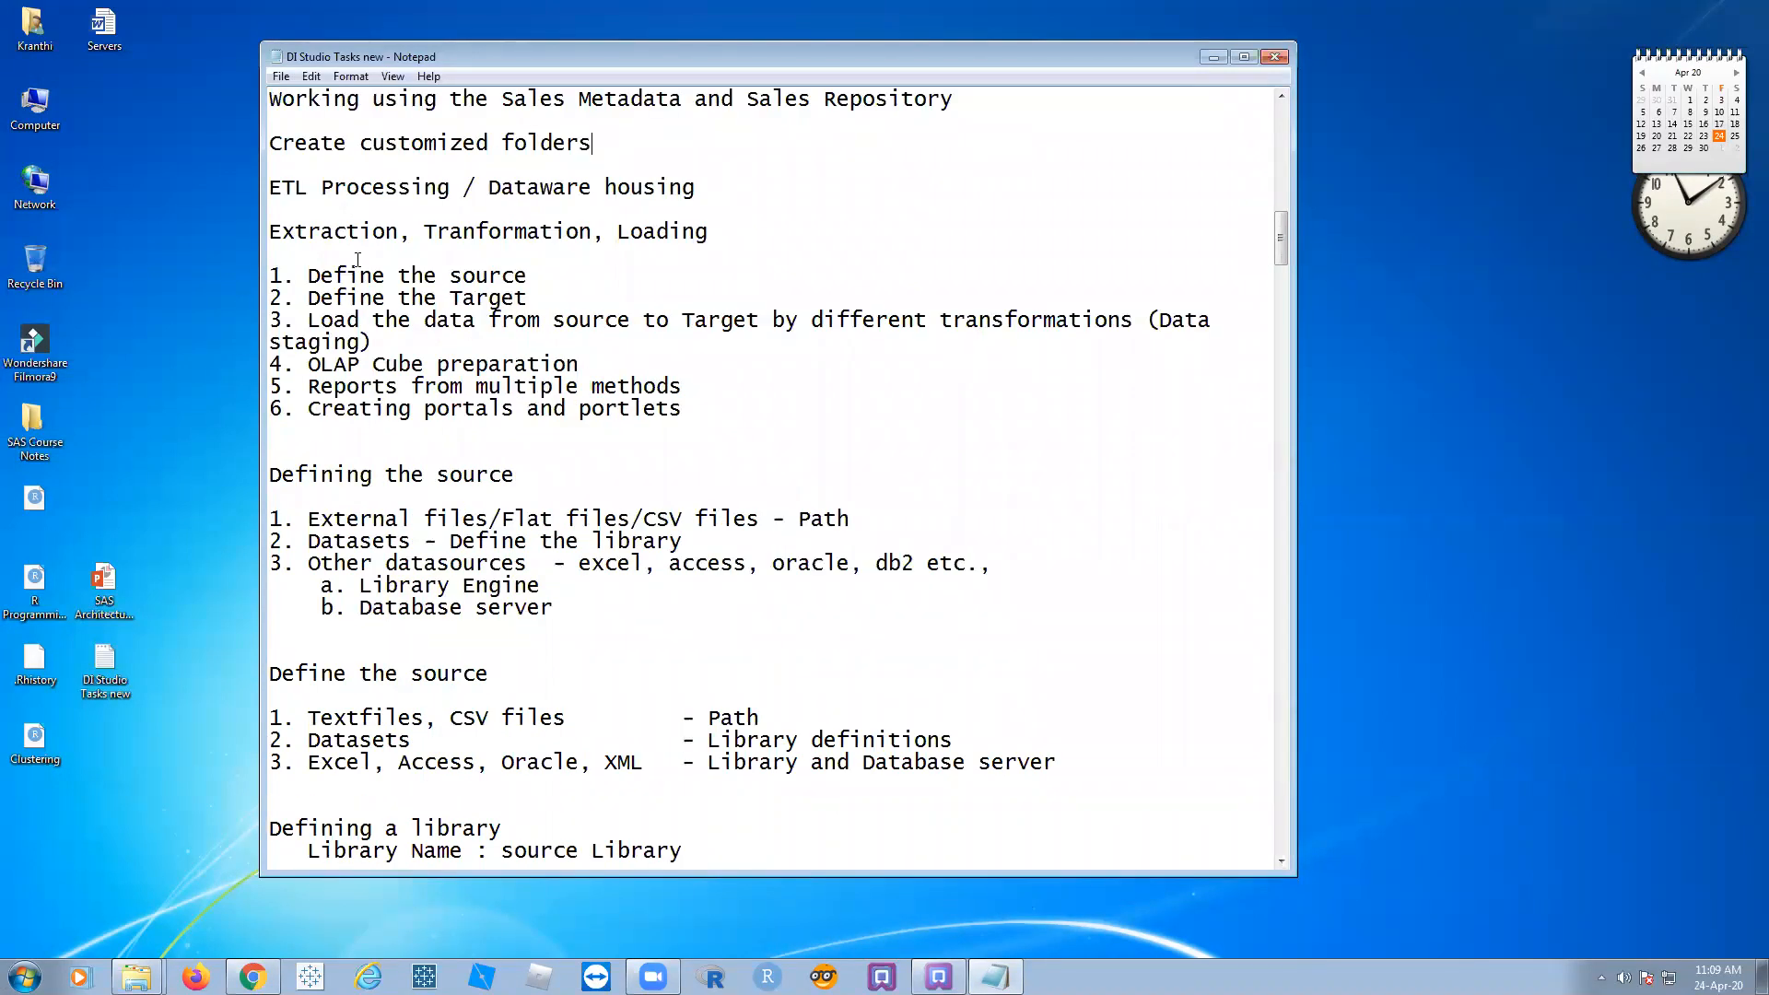
drag(269, 188, 701, 189)
click(811, 219)
drag(403, 233, 259, 231)
click(877, 198)
click(333, 232)
click(703, 235)
Step: Widen the Notepad window and join 'staging)' onto the end of item 3
drag(1297, 358, 1504, 361)
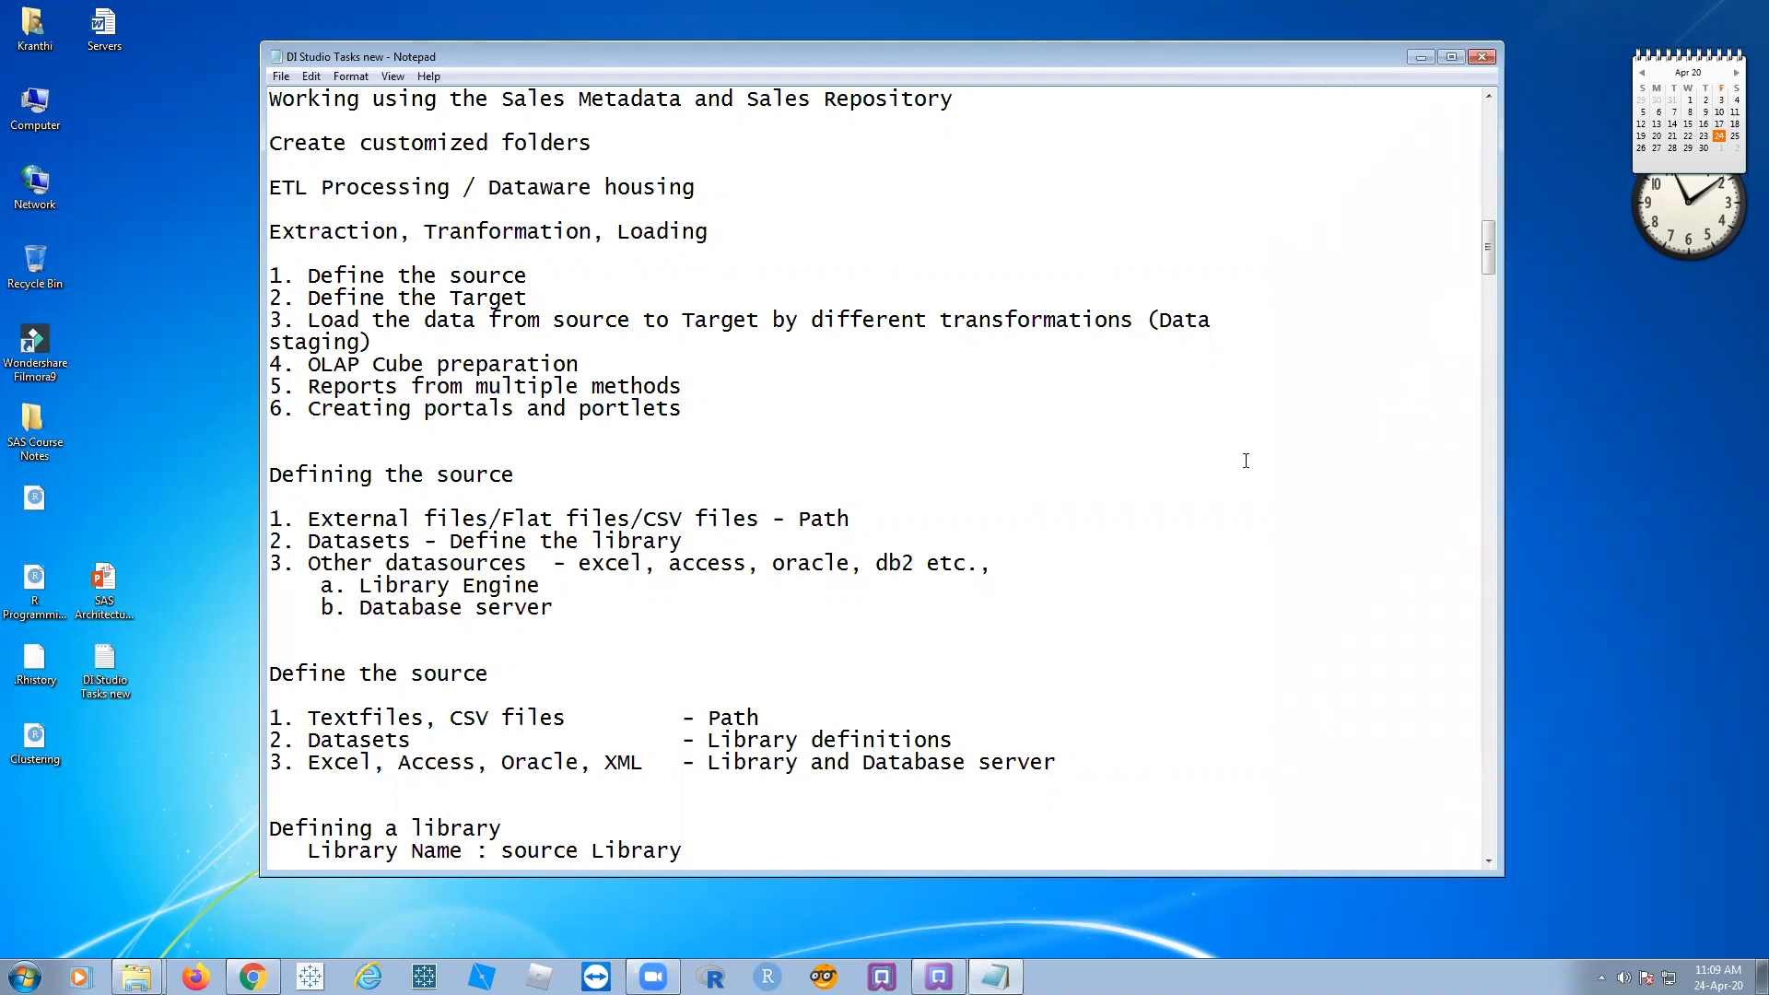
click(1233, 327)
key(Delete)
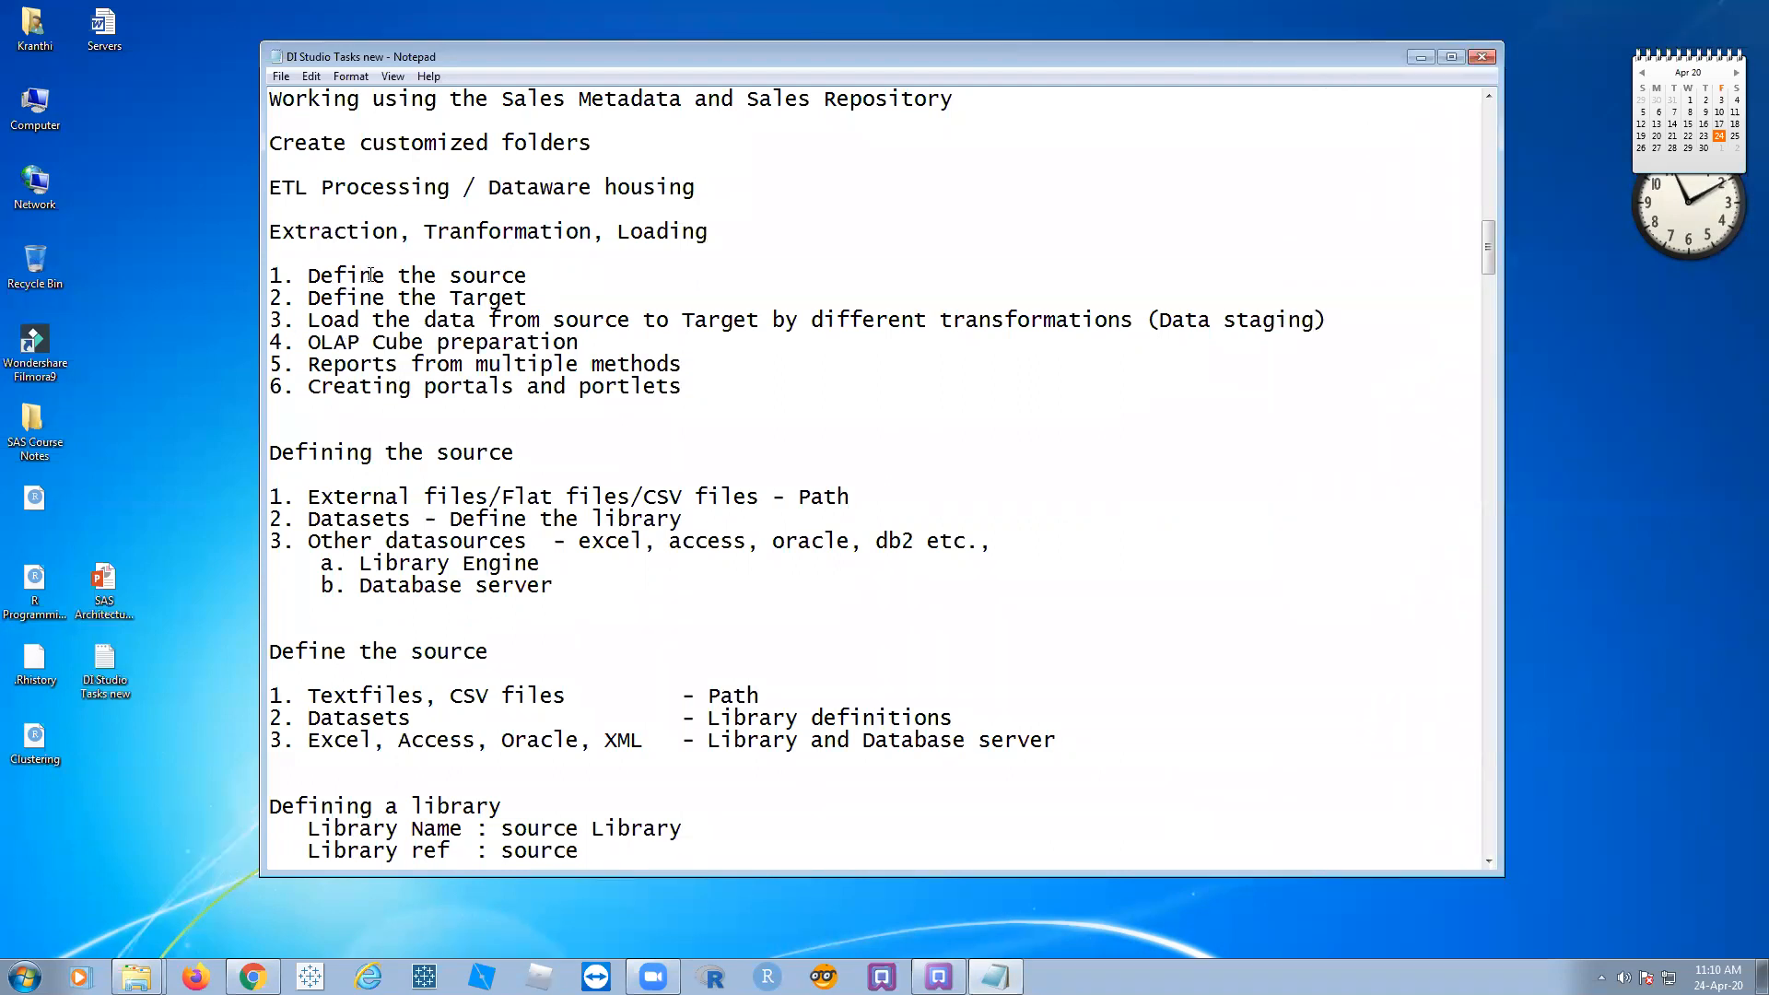
Step: Review list items 1 to 3, ending with the caret after '(Data staging)'
click(549, 278)
click(532, 298)
click(340, 320)
click(541, 320)
click(1054, 320)
drag(303, 264, 765, 289)
drag(1183, 304, 274, 272)
click(1357, 343)
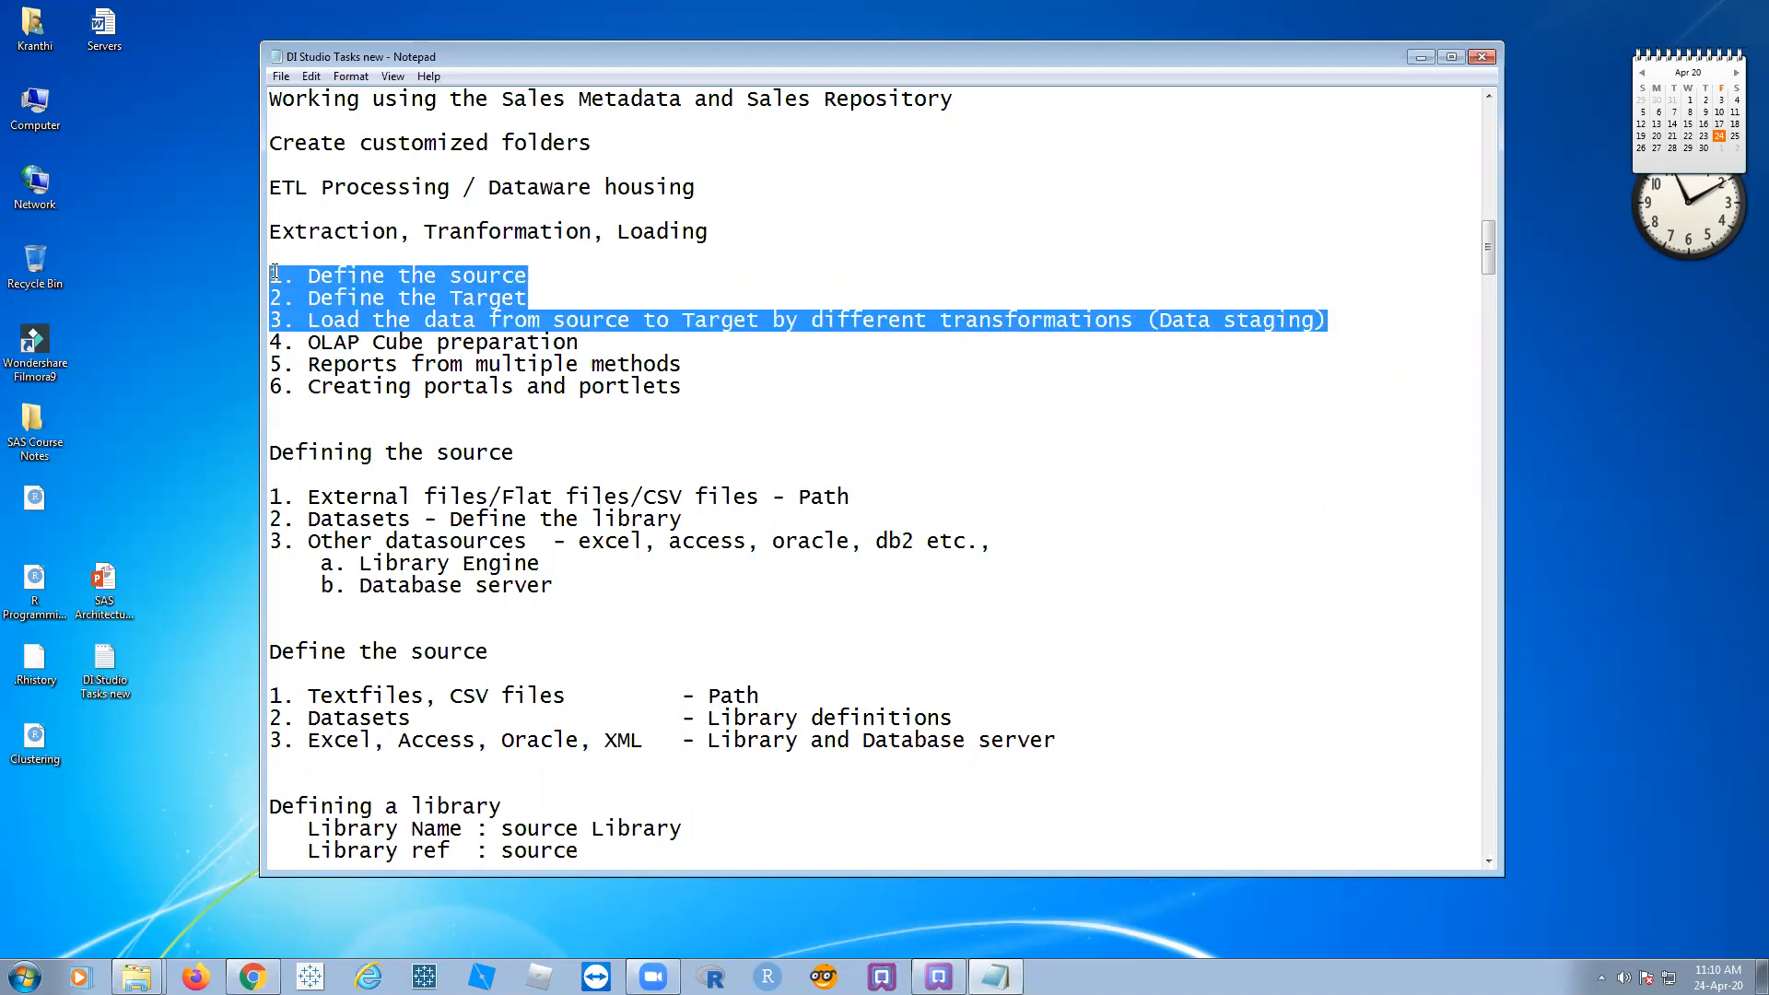
click(619, 284)
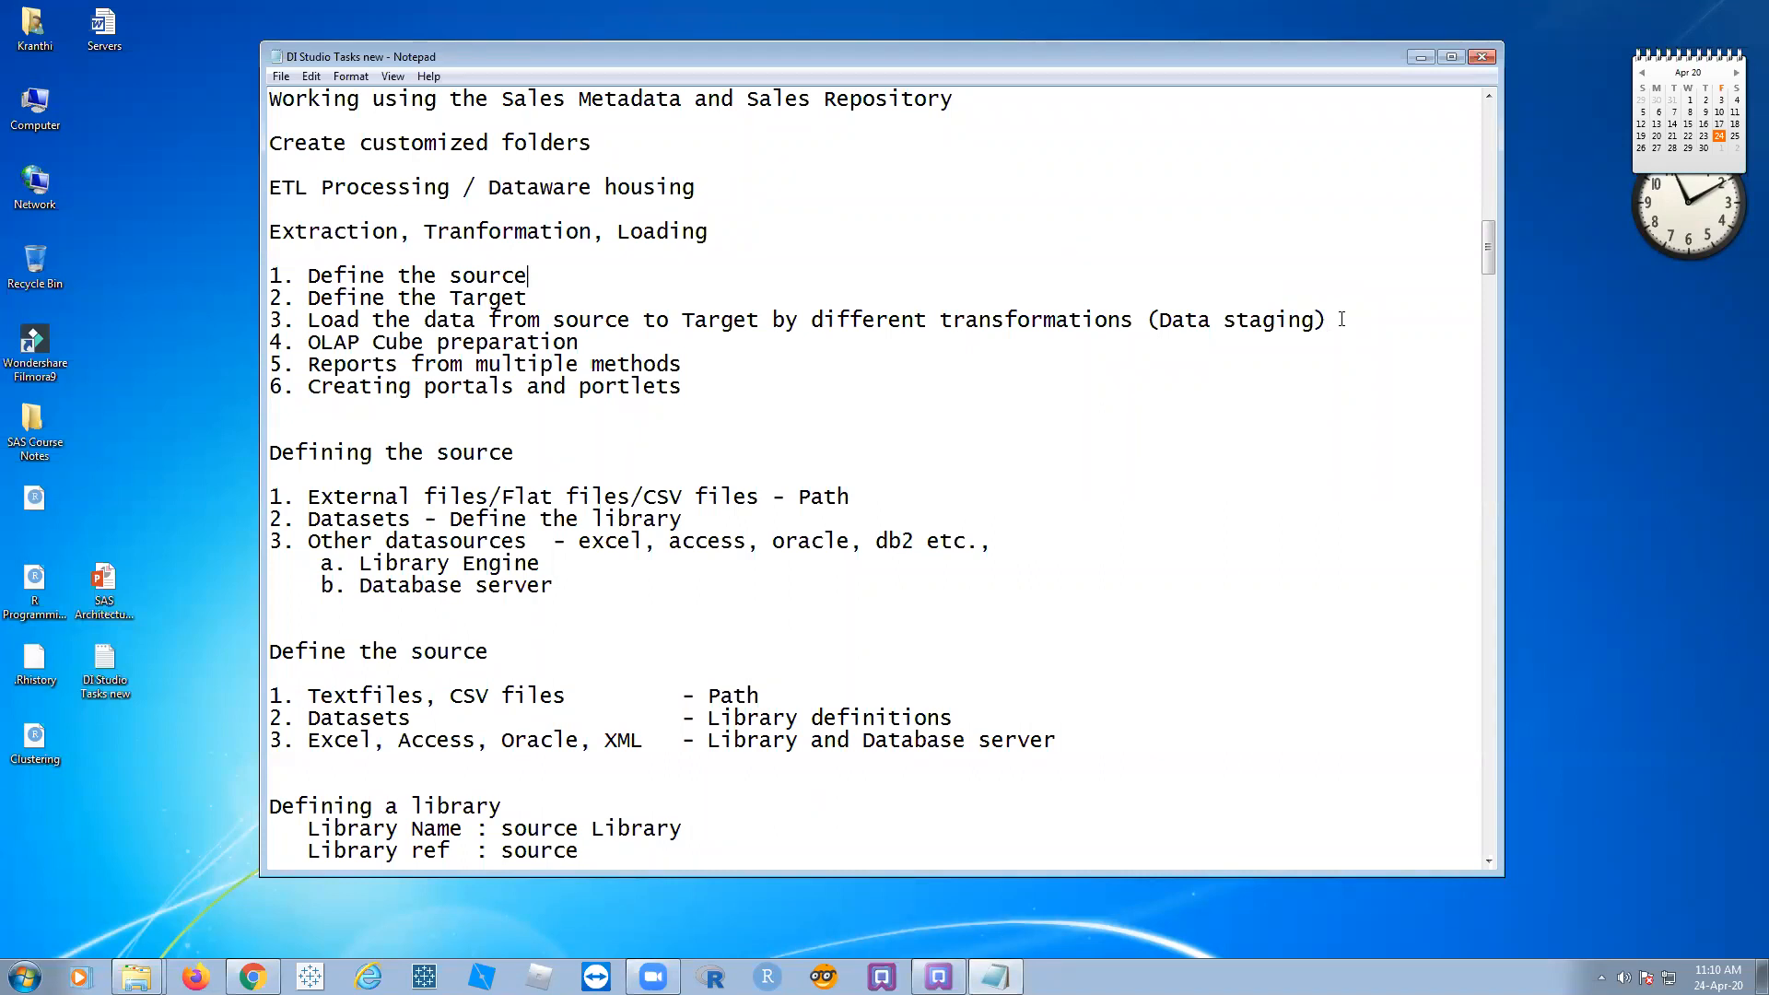
click(596, 345)
Step: Add a new list item '4. Building the schemas' after item 3
key(Return)
text(4. Sche)
key(BackSpace)
key(BackSpace)
key(BackSpace)
key(BackSpace)
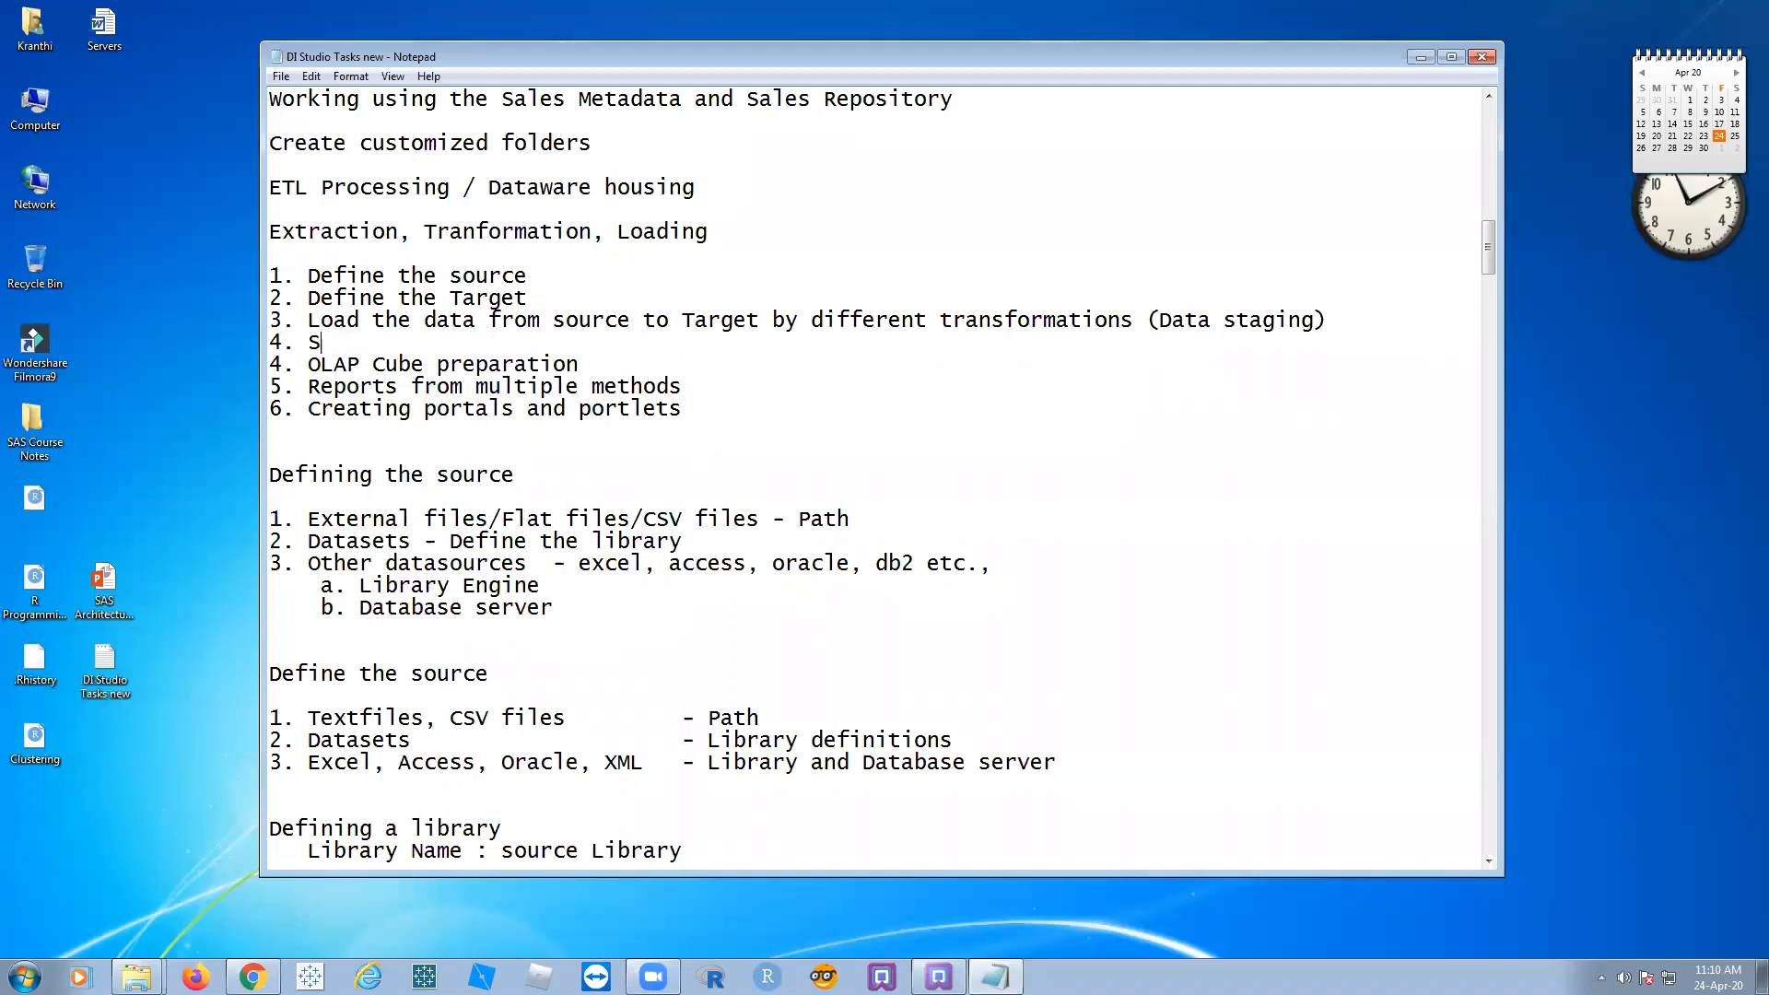
text(Building t)
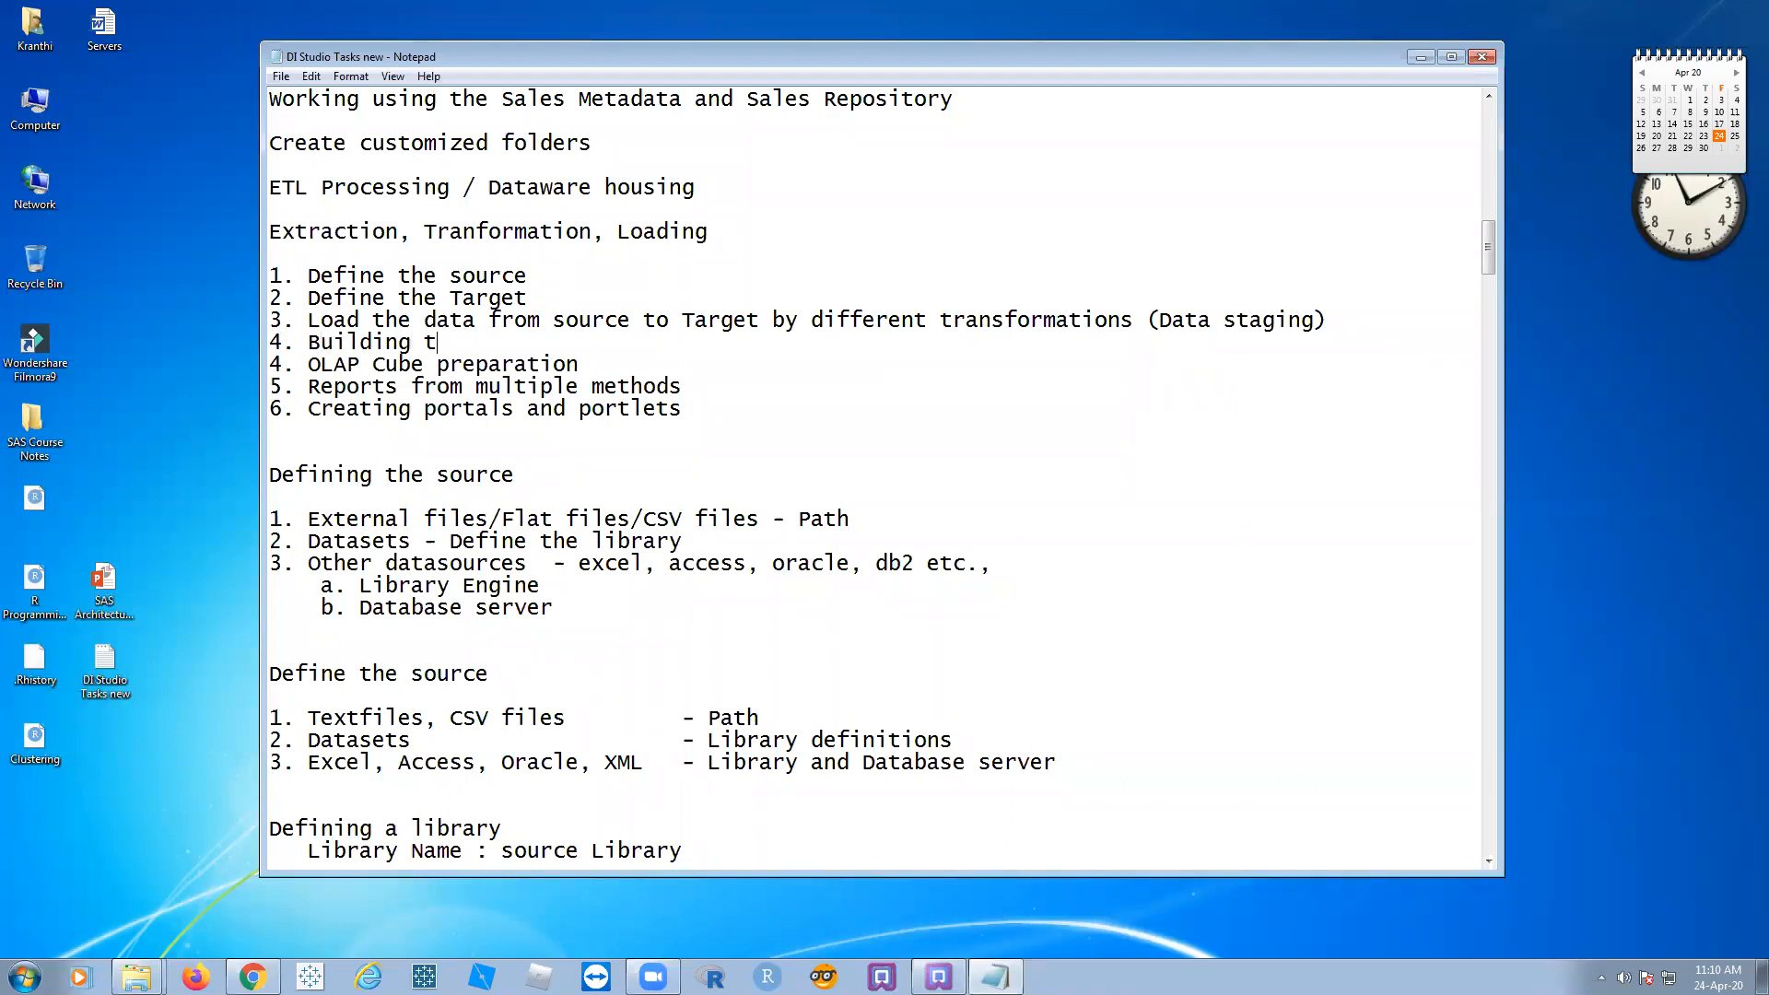
text(he schemas)
Step: Renumber the later steps 5, 6, 7 and add a blank line before 'Defining the source'
double_click(273, 361)
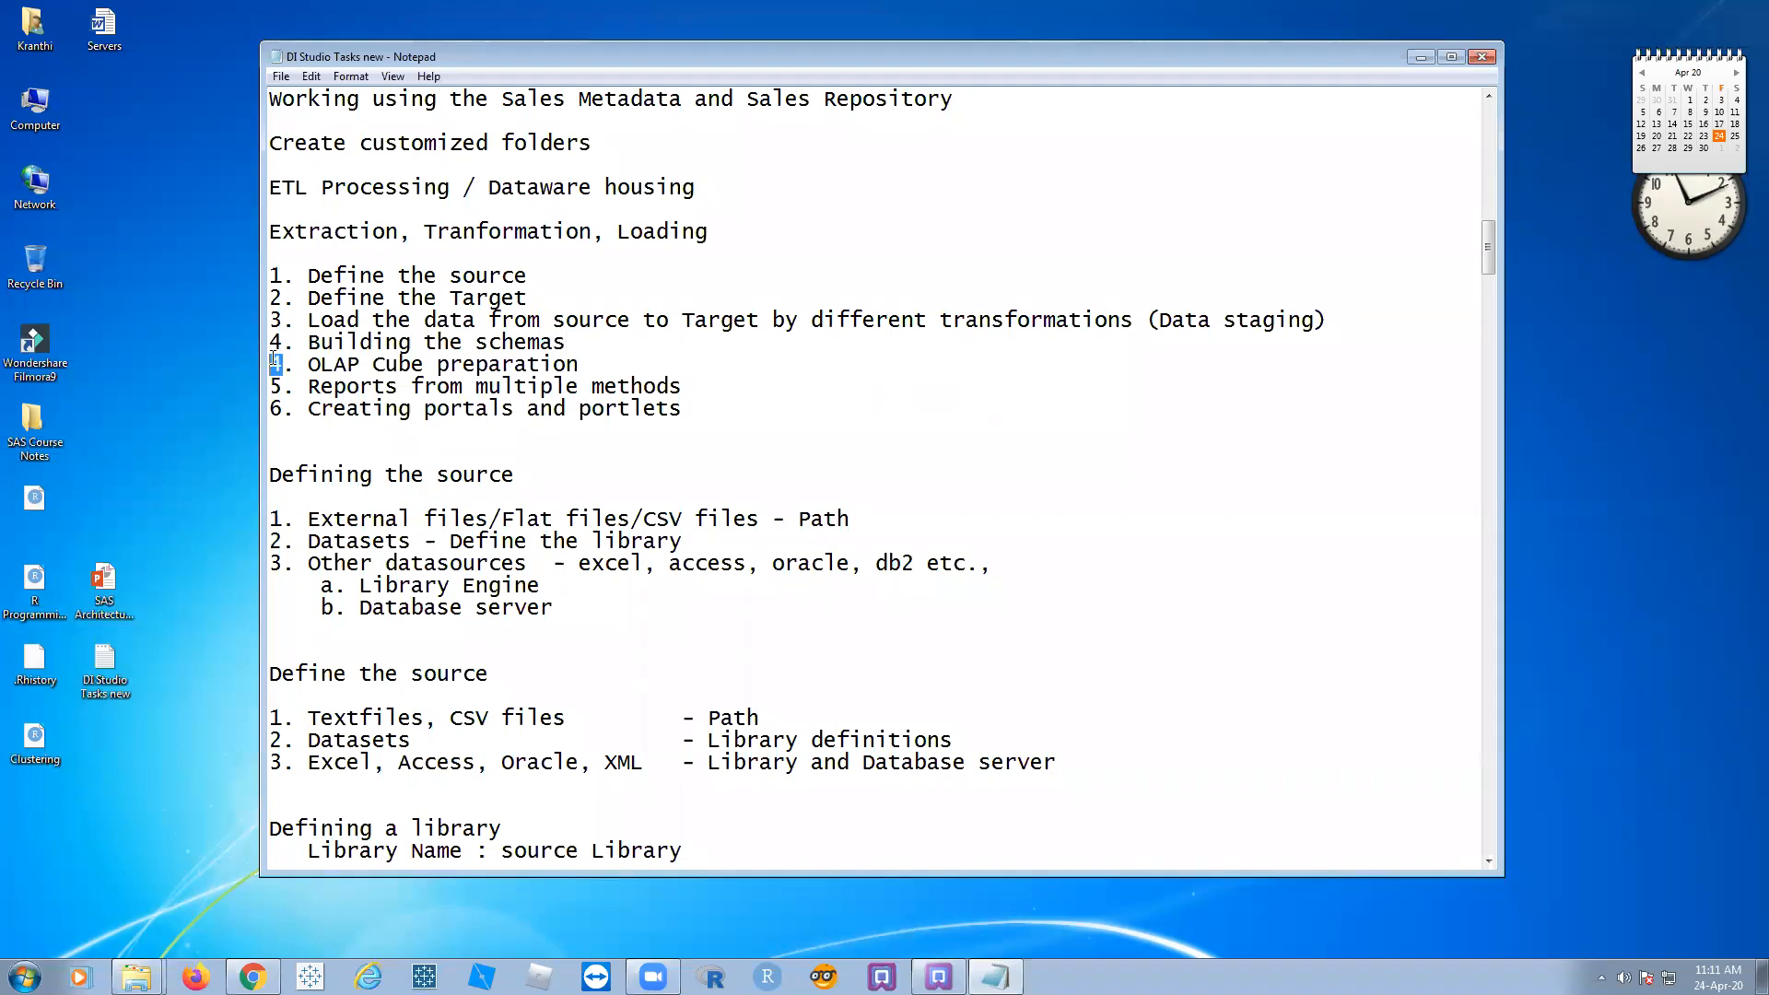
text(5)
double_click(274, 386)
text(6)
double_click(276, 410)
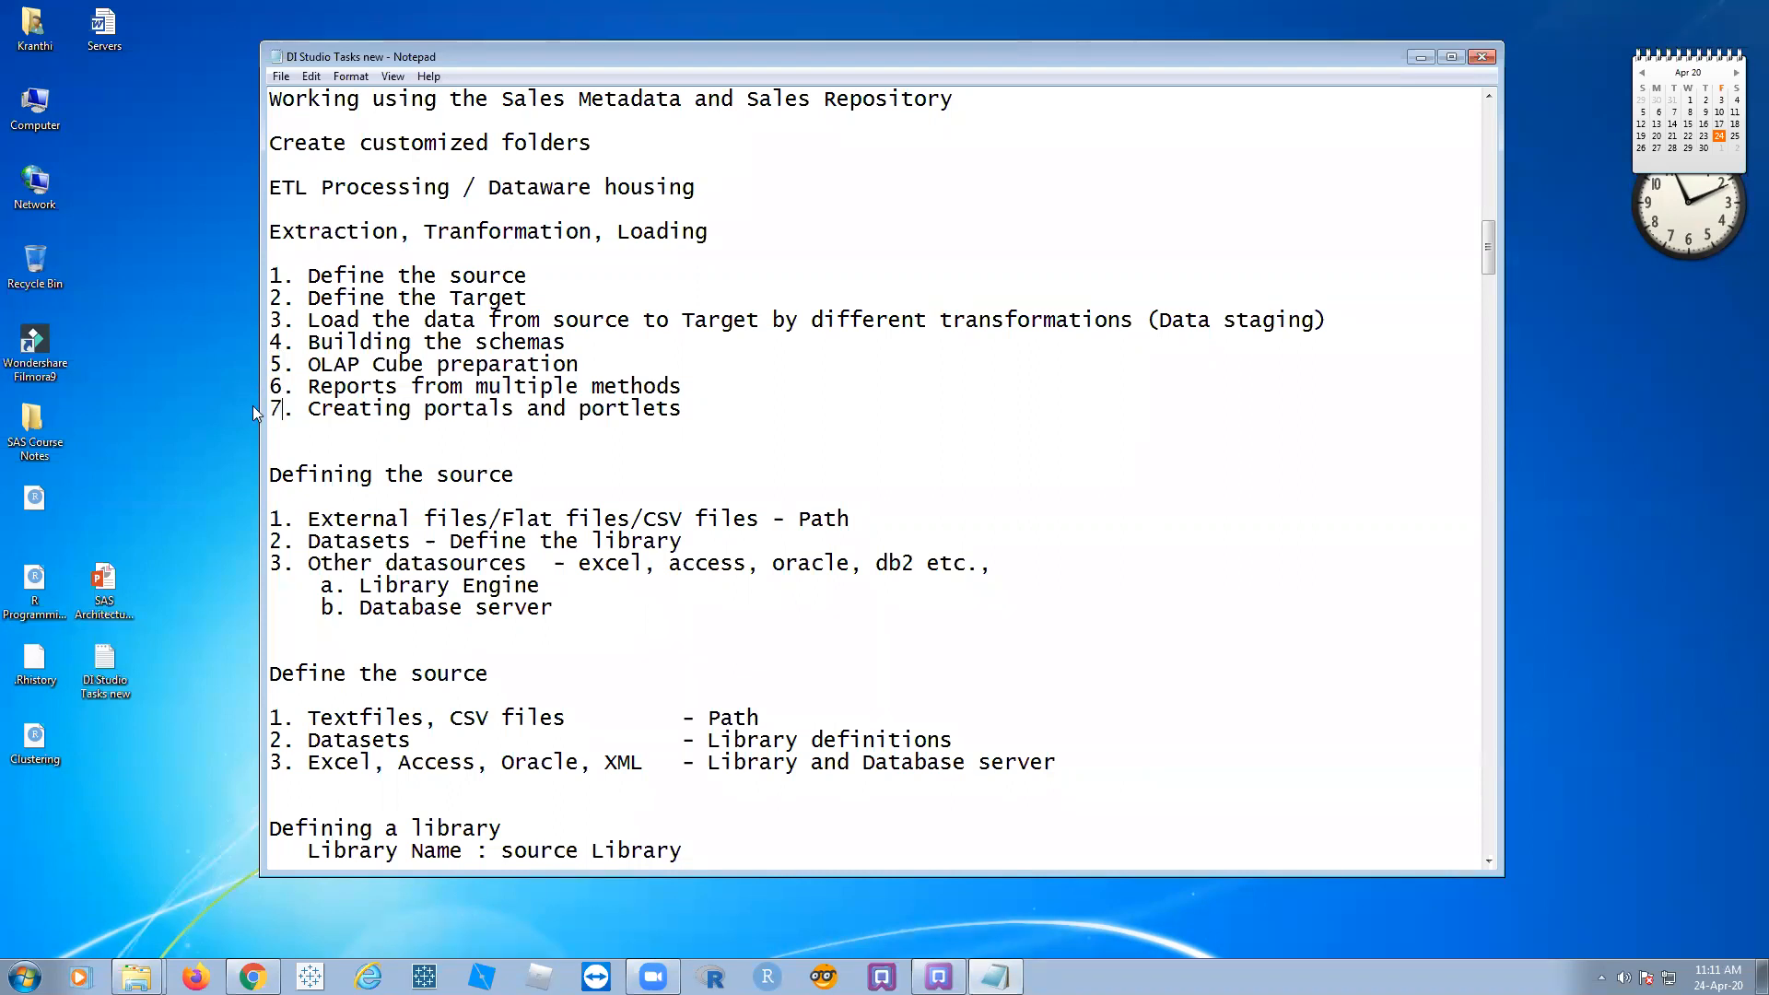
click(798, 405)
key(Return)
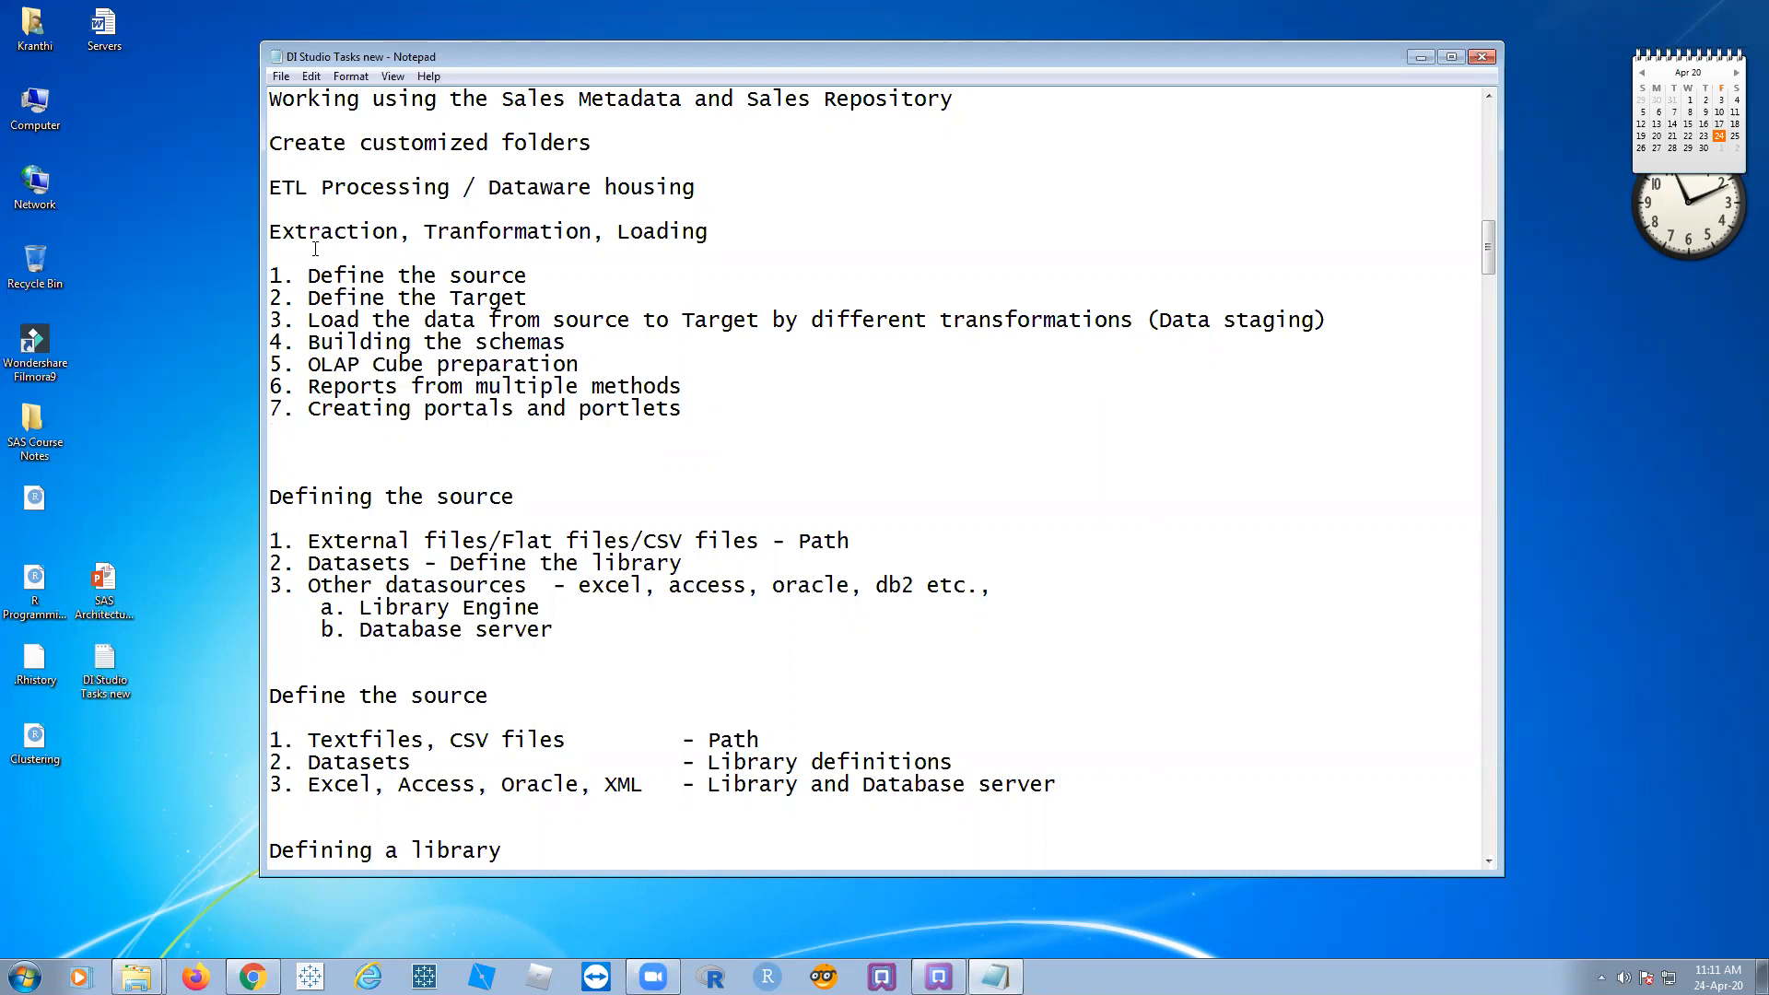
Step: Review the seven-step list and the External files/Flat files/CSV files source line
drag(269, 276, 632, 406)
click(657, 426)
drag(555, 277, 295, 276)
click(601, 276)
scroll(545, 274, down, 3)
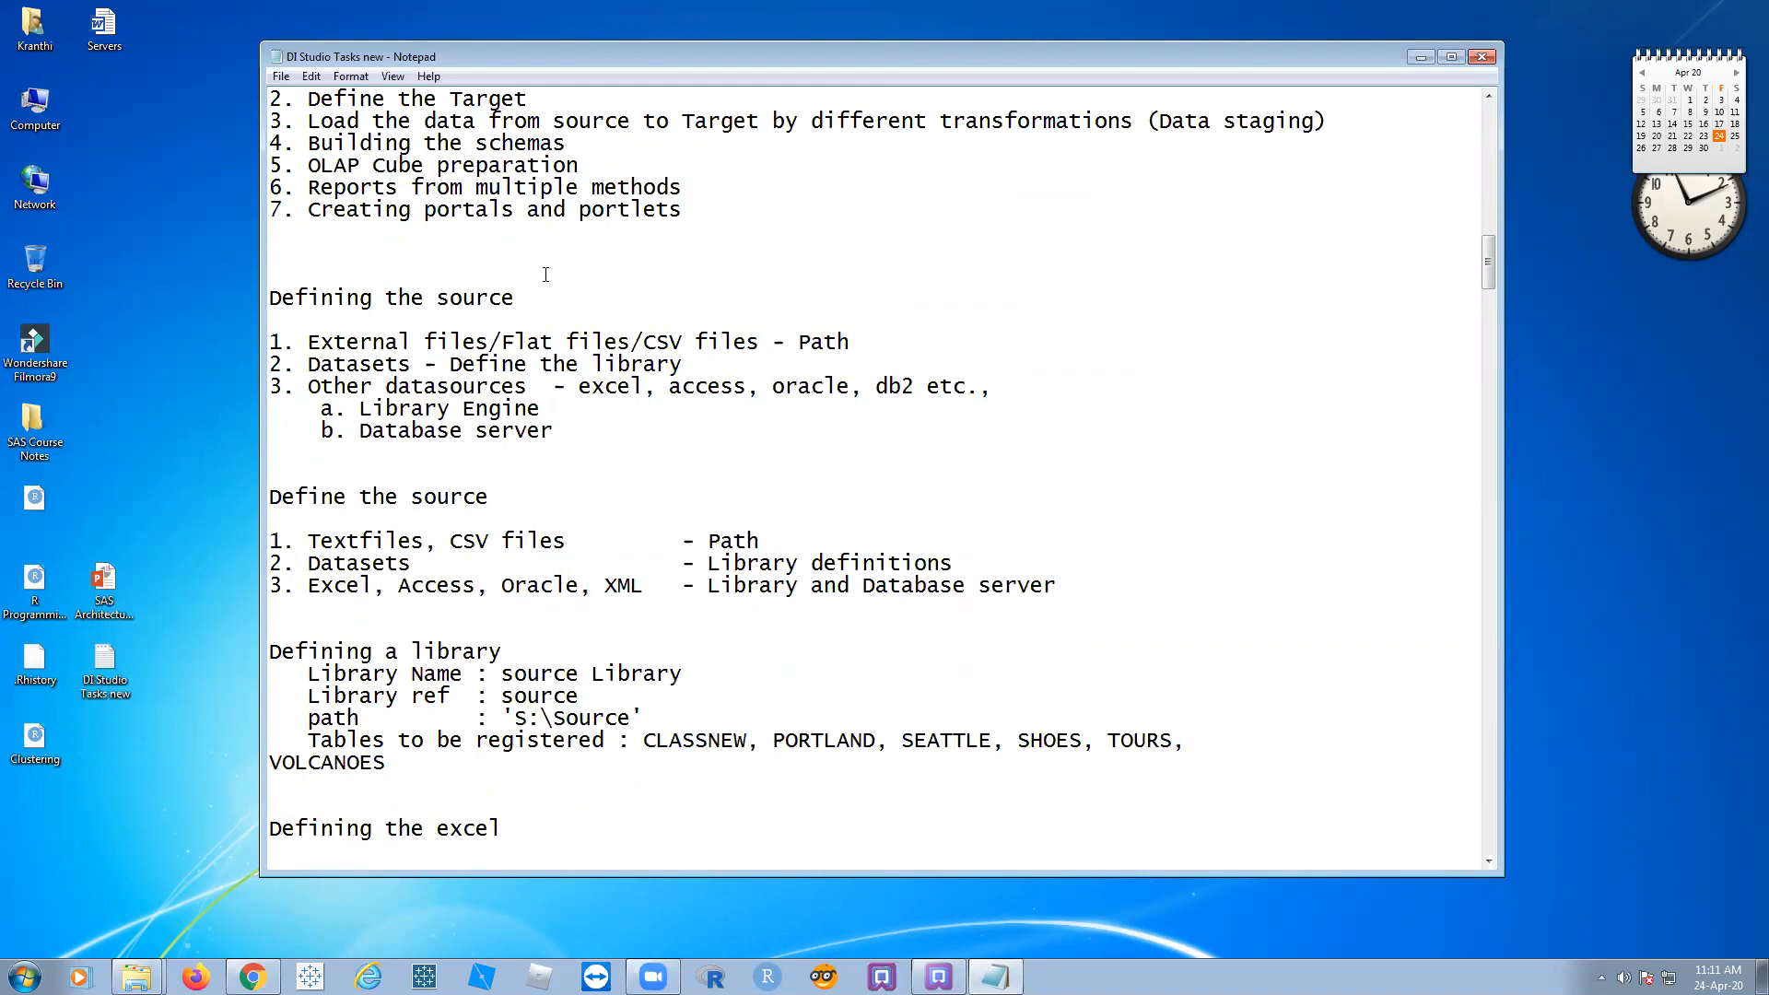
scroll(546, 274, up, 2)
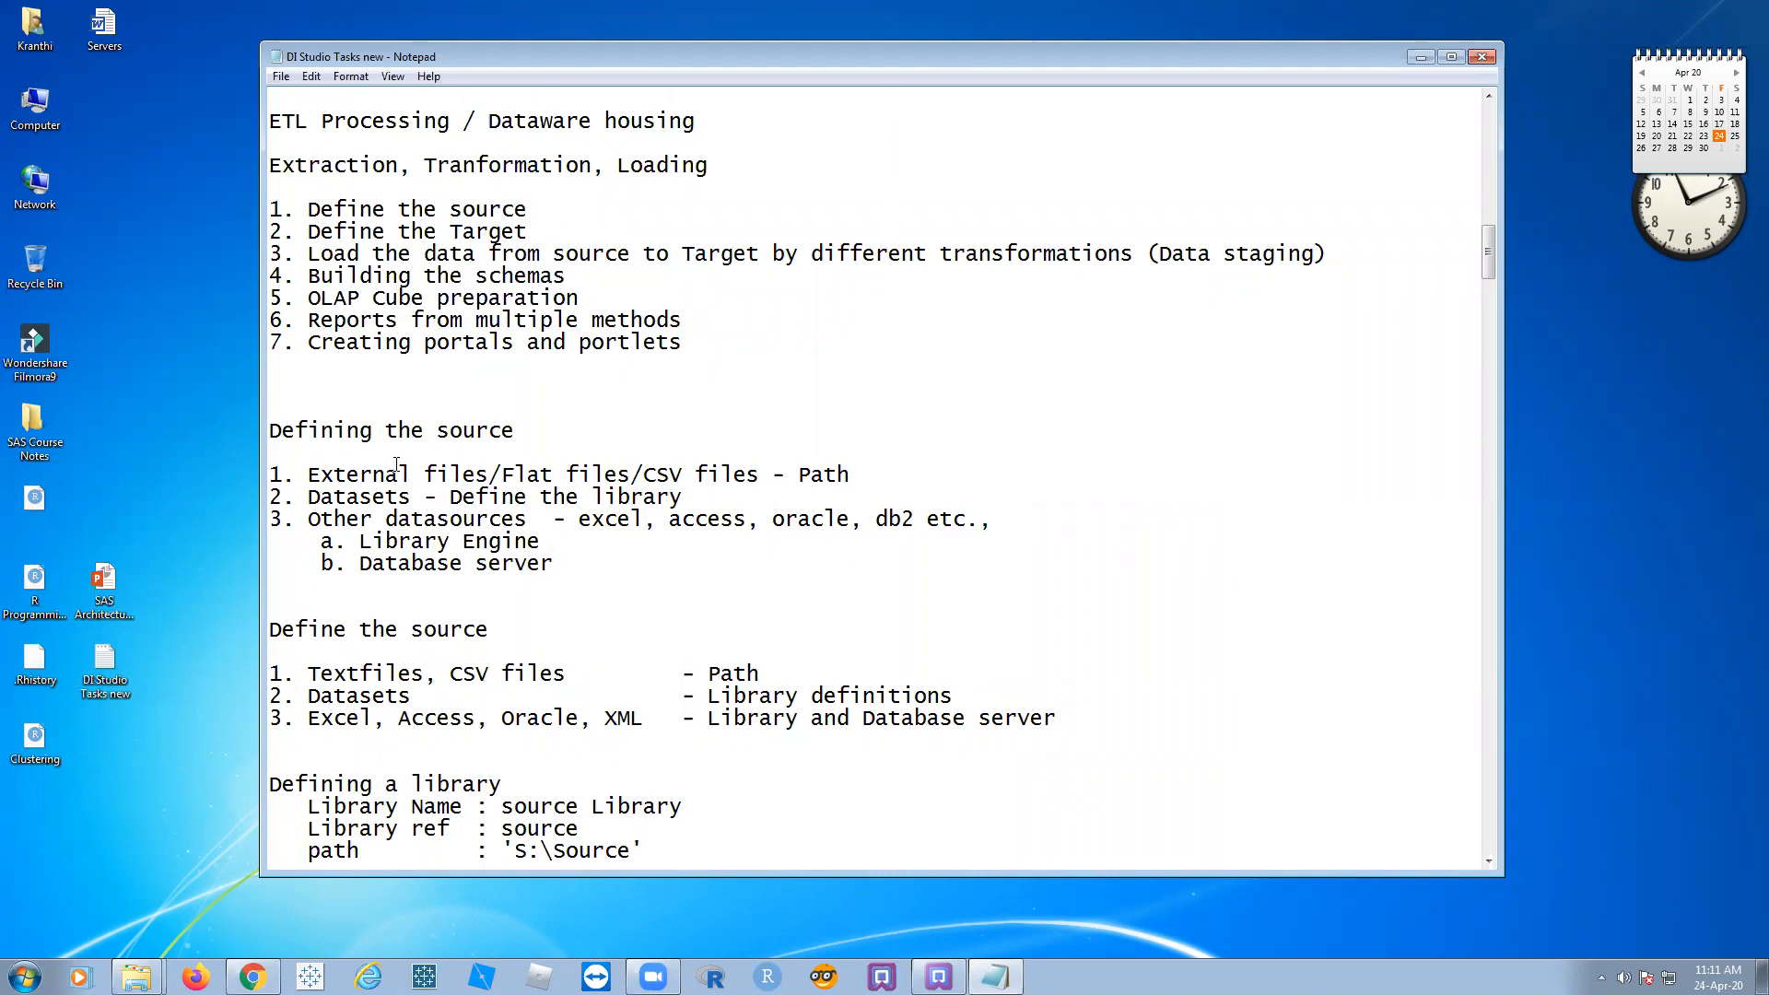
drag(314, 476, 760, 473)
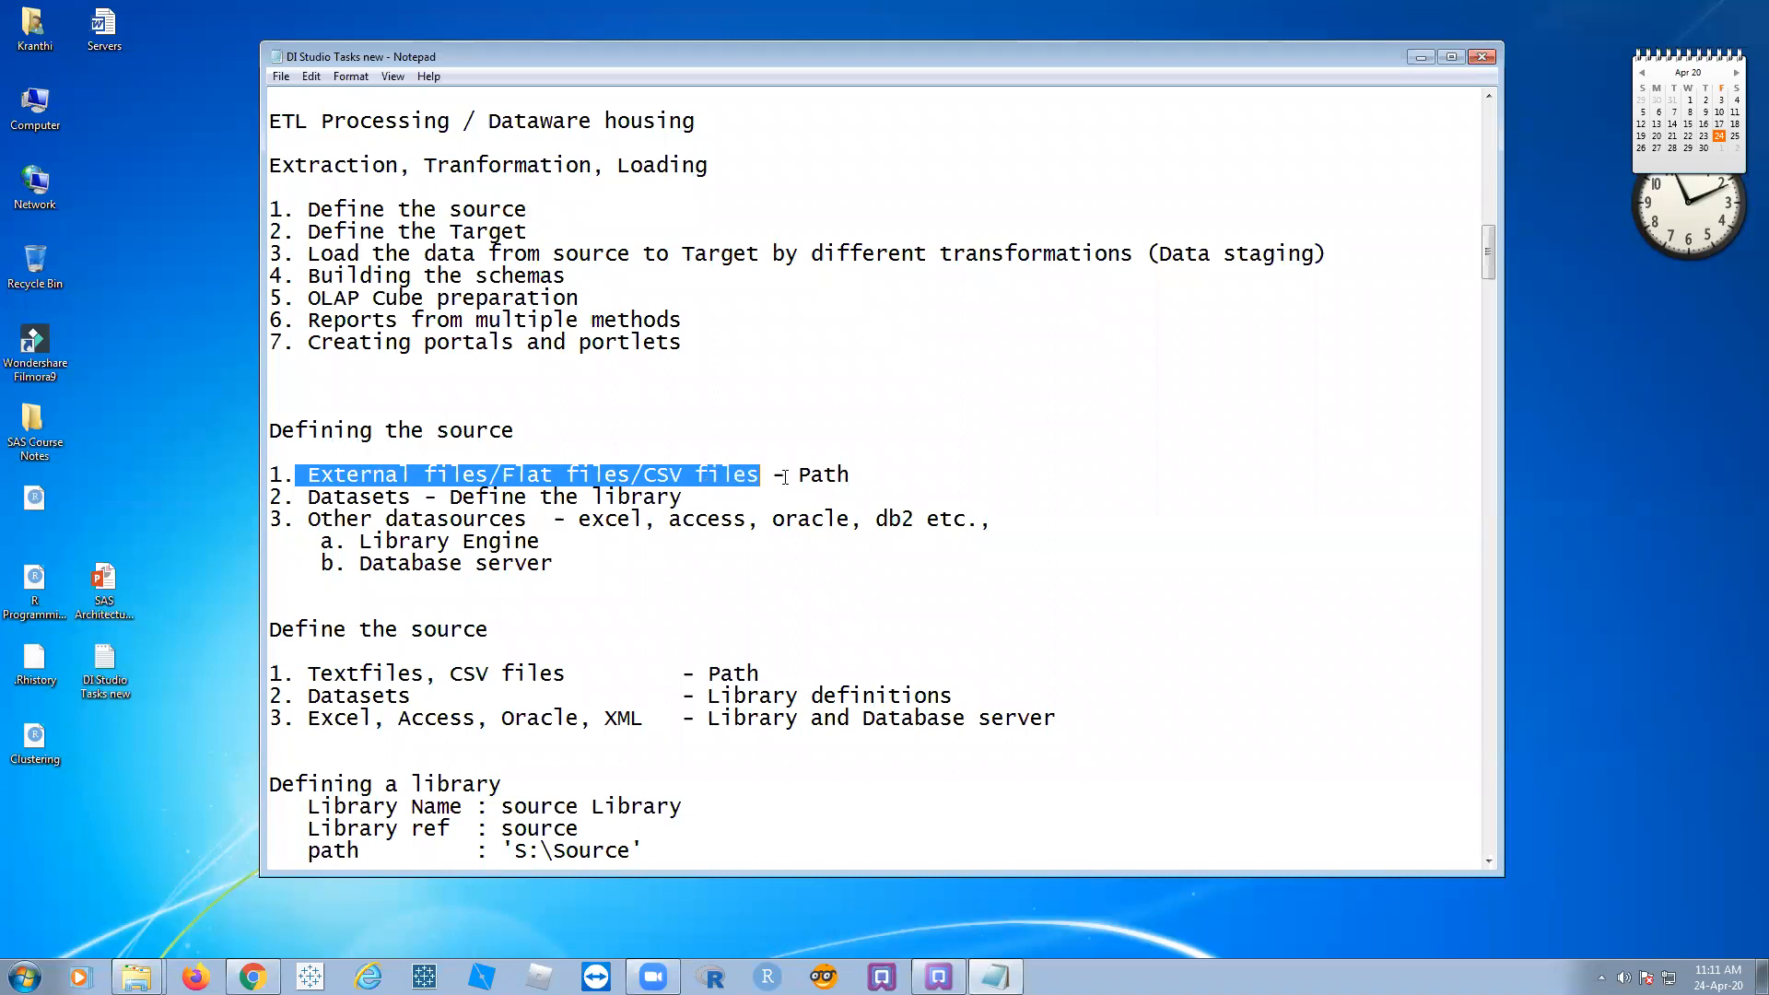
Step: Make the first source line end with 'CSV files - Define the Path'
click(783, 476)
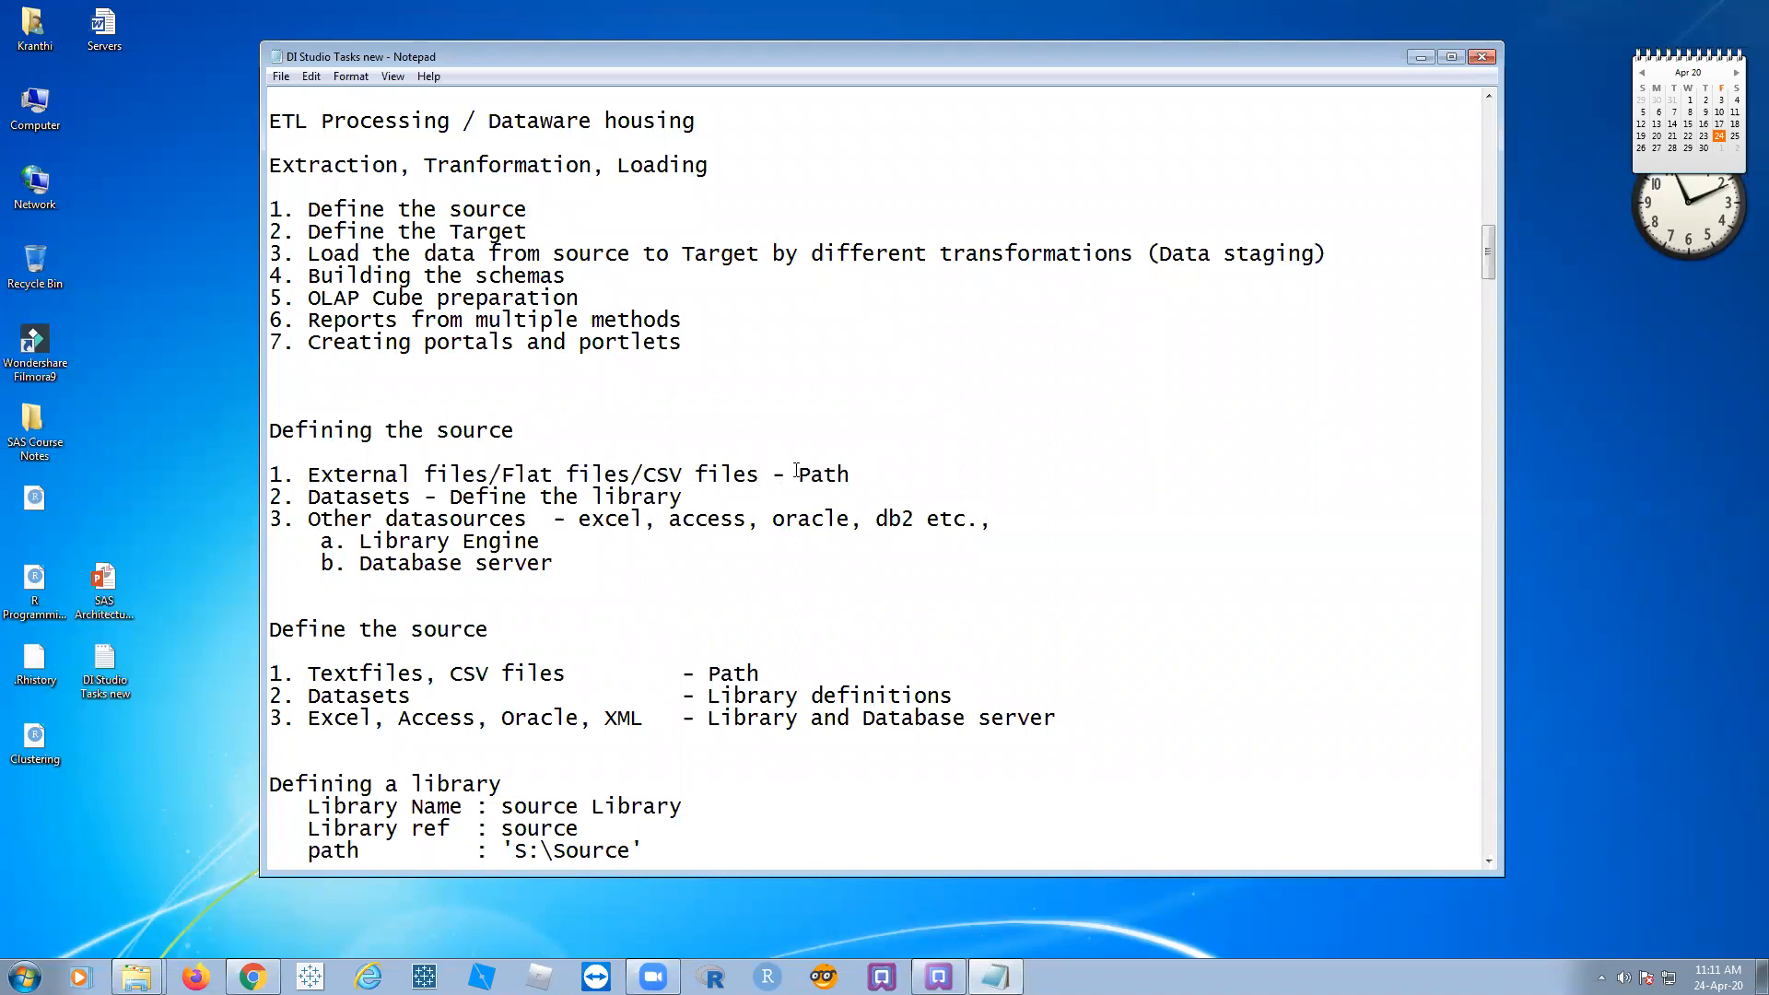
click(796, 474)
text(Dei)
text(ine )
text(the)
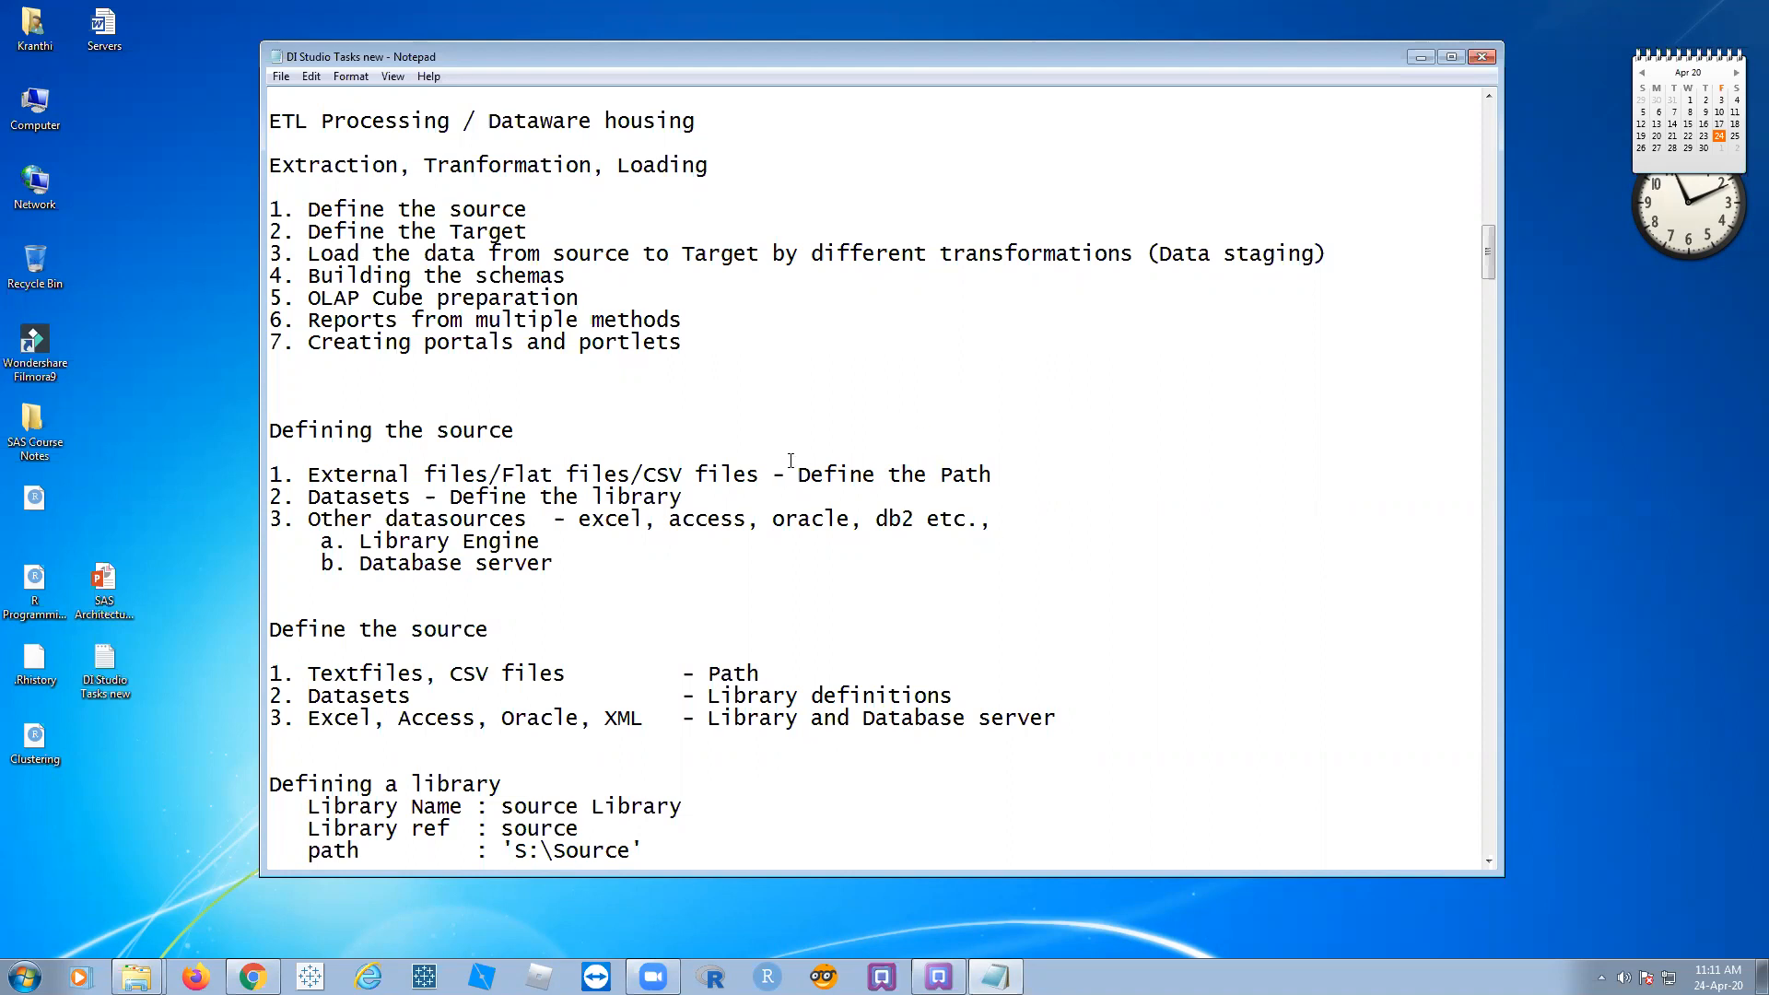
drag(798, 474, 874, 472)
click(1024, 474)
Step: Highlight 'External files' on that line, then return to SAS Data Integration Studio
drag(321, 476, 531, 477)
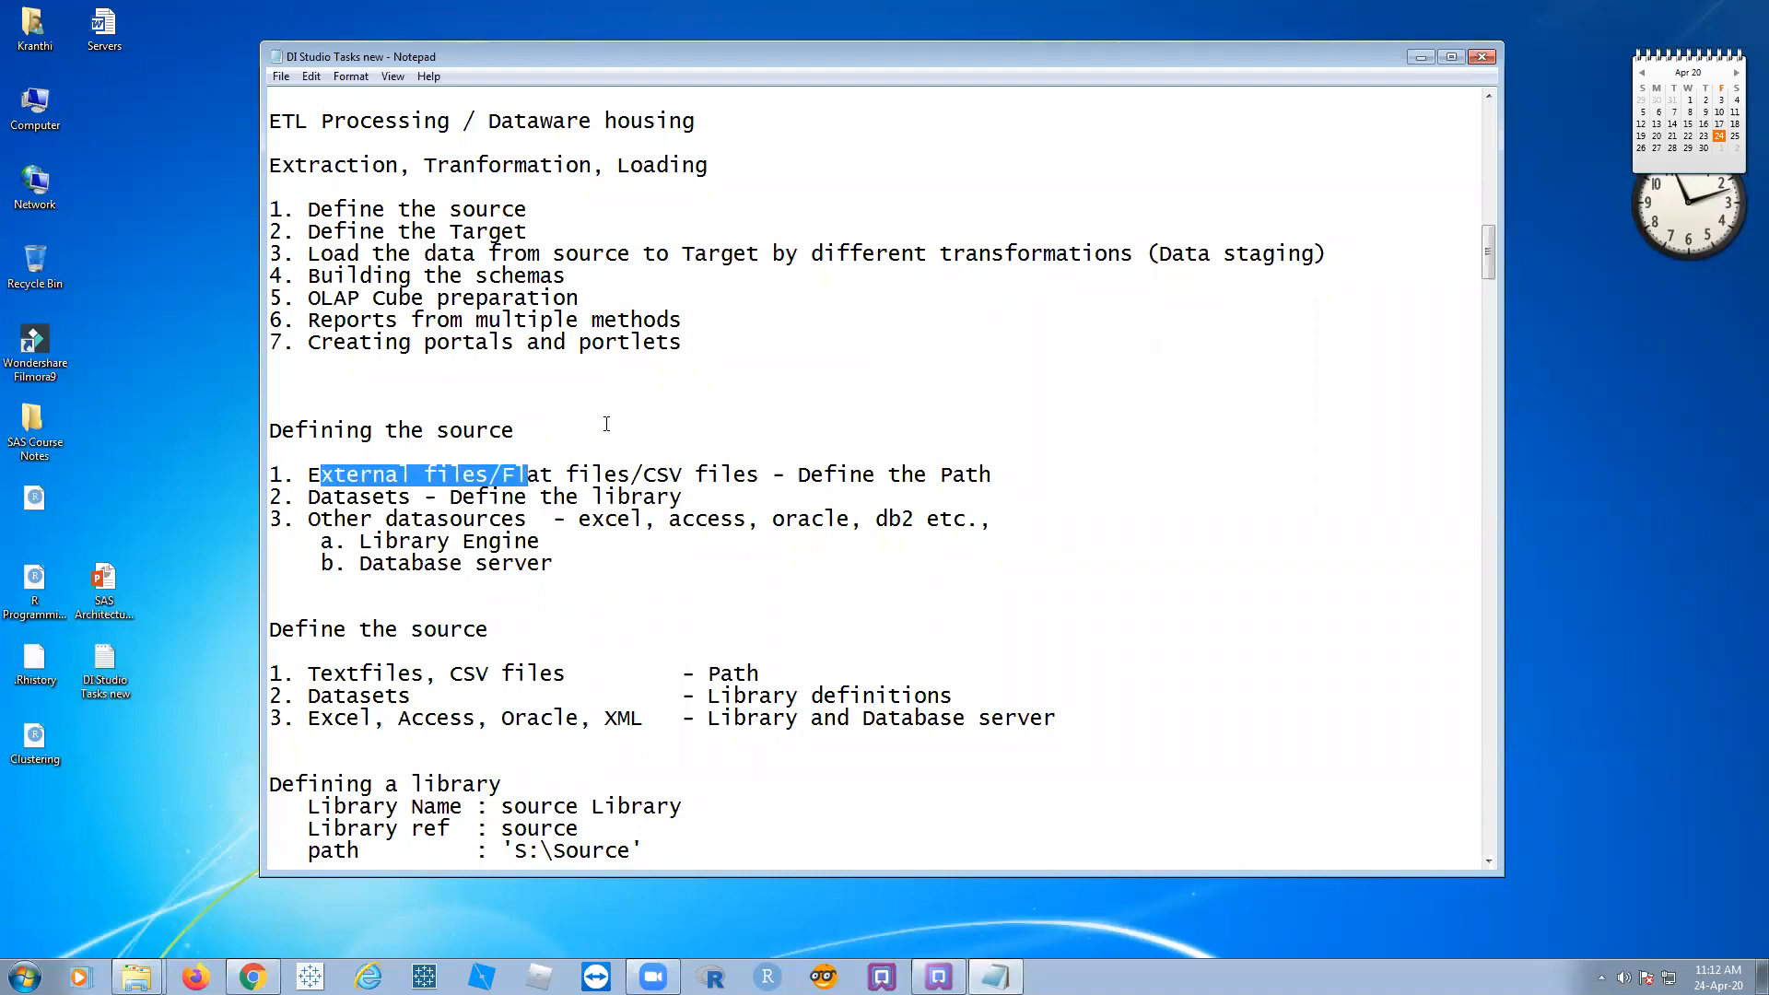
click(611, 424)
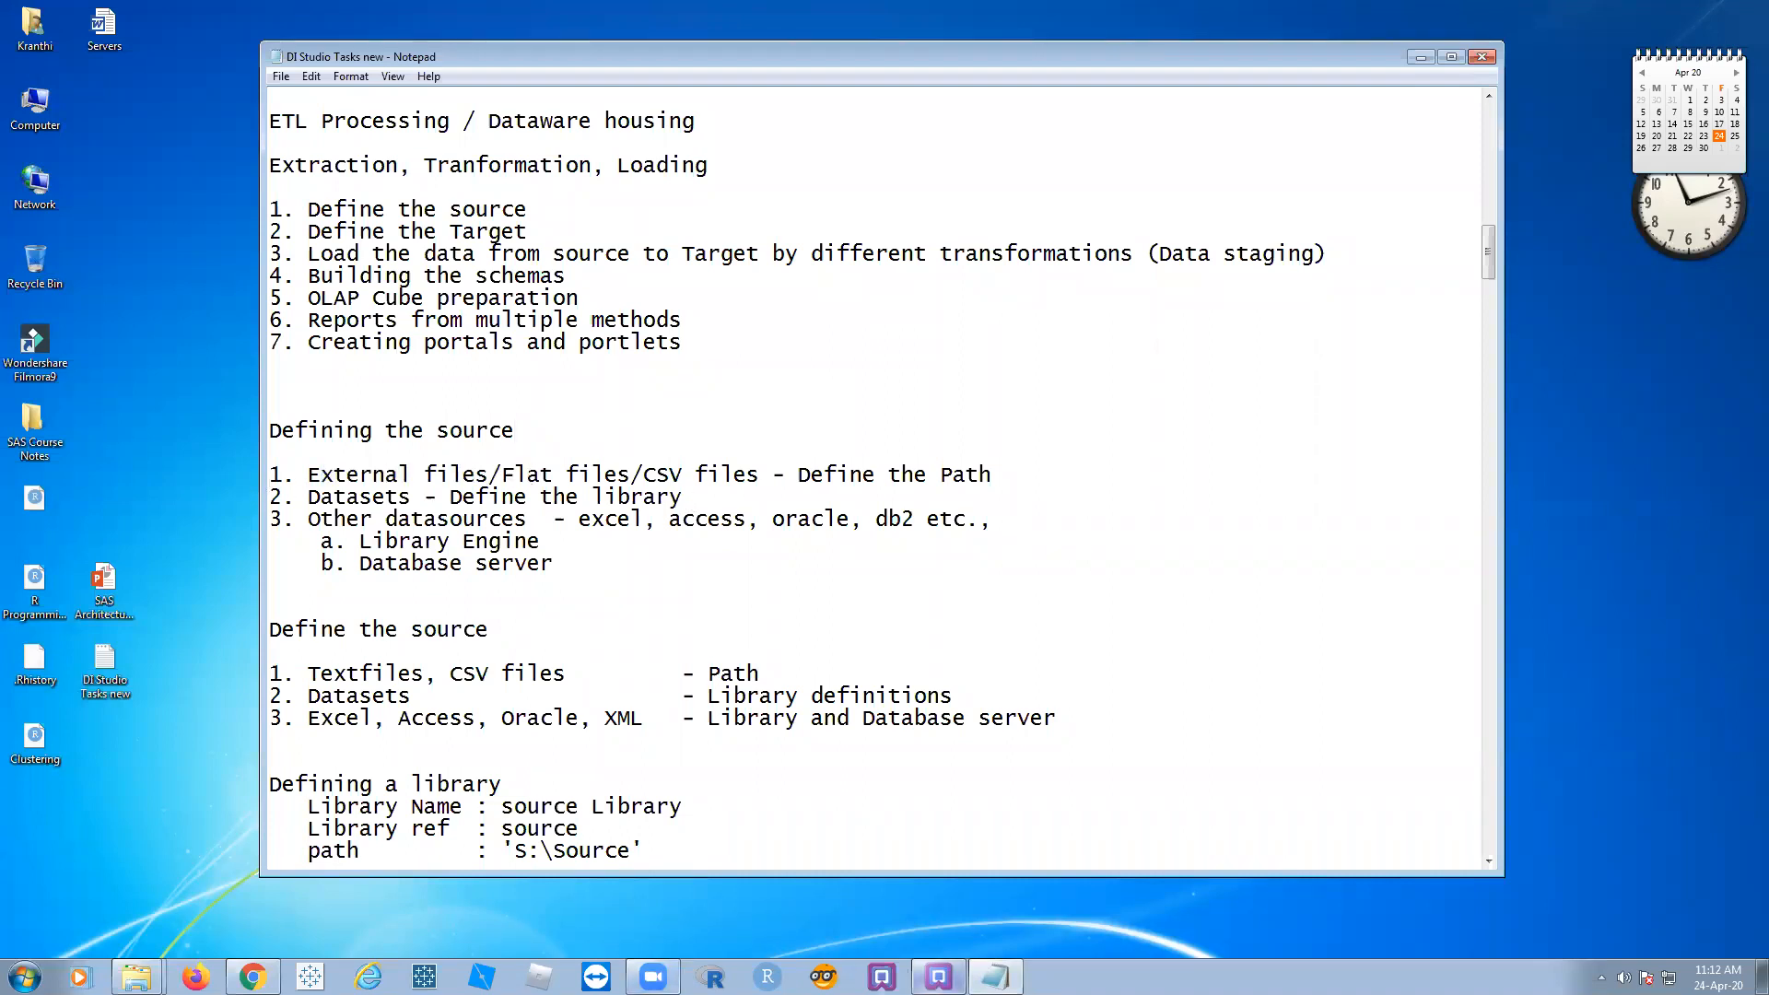
click(939, 977)
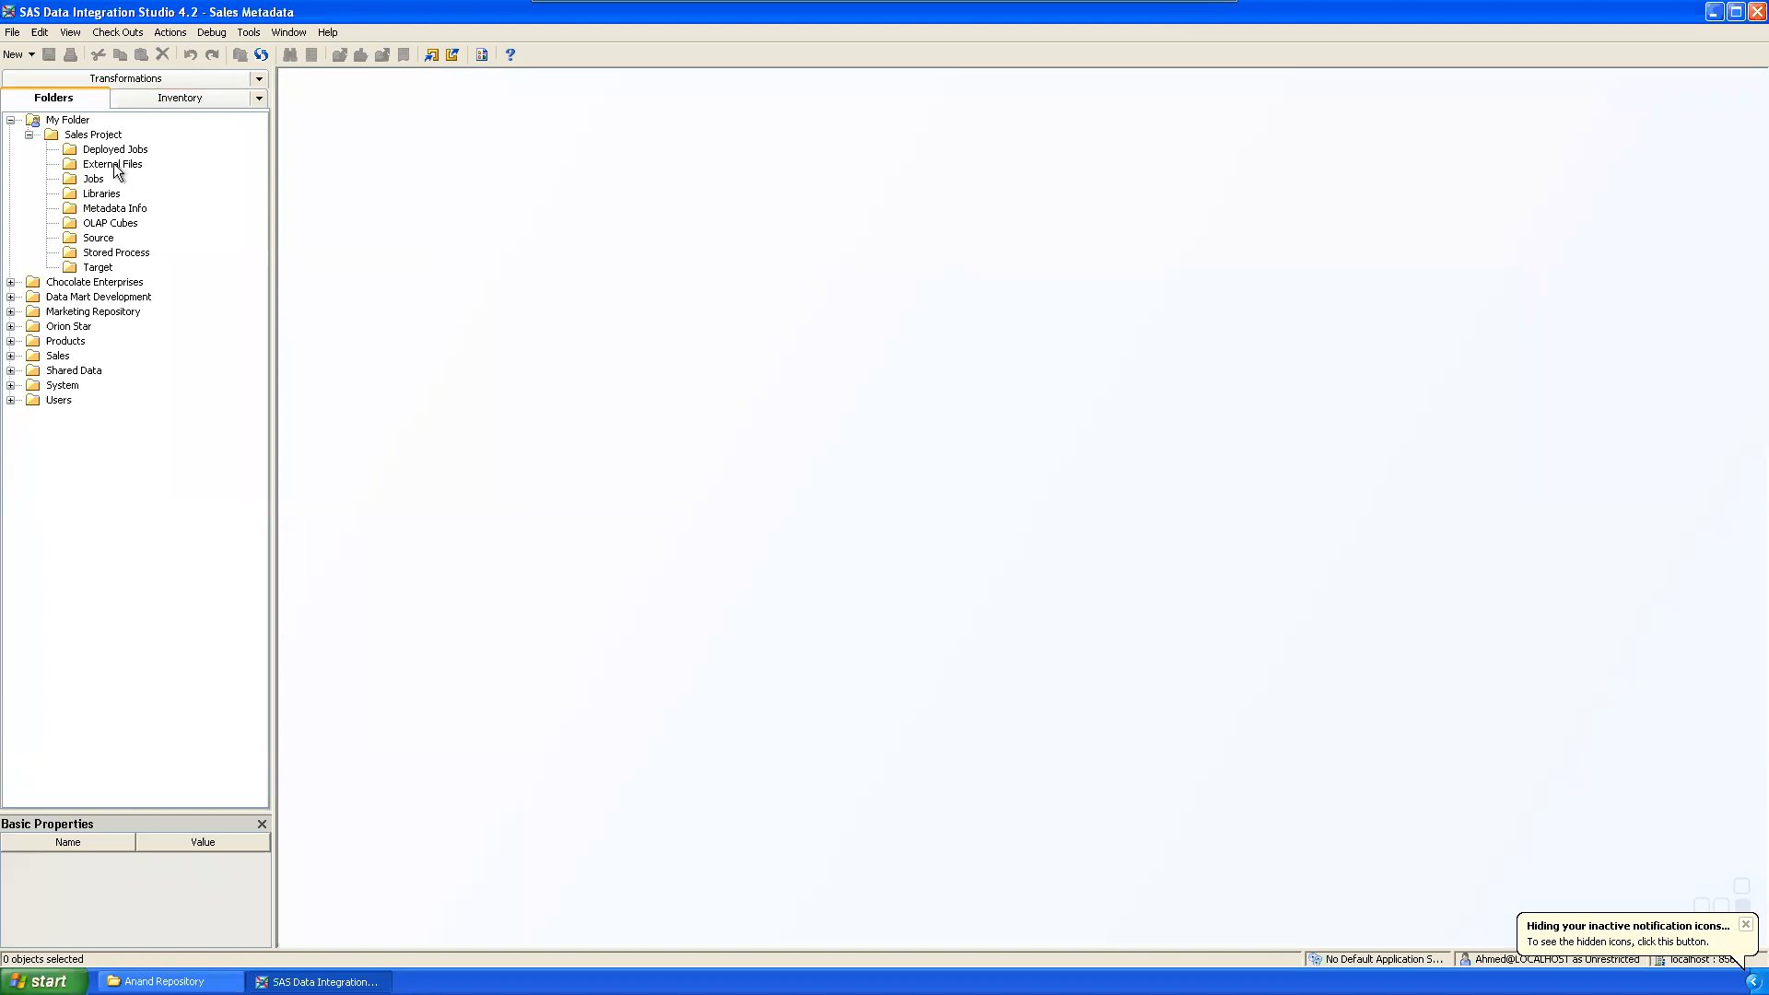
Step: Select the External Files folder and open the S:\ drive through Start > Run
click(114, 166)
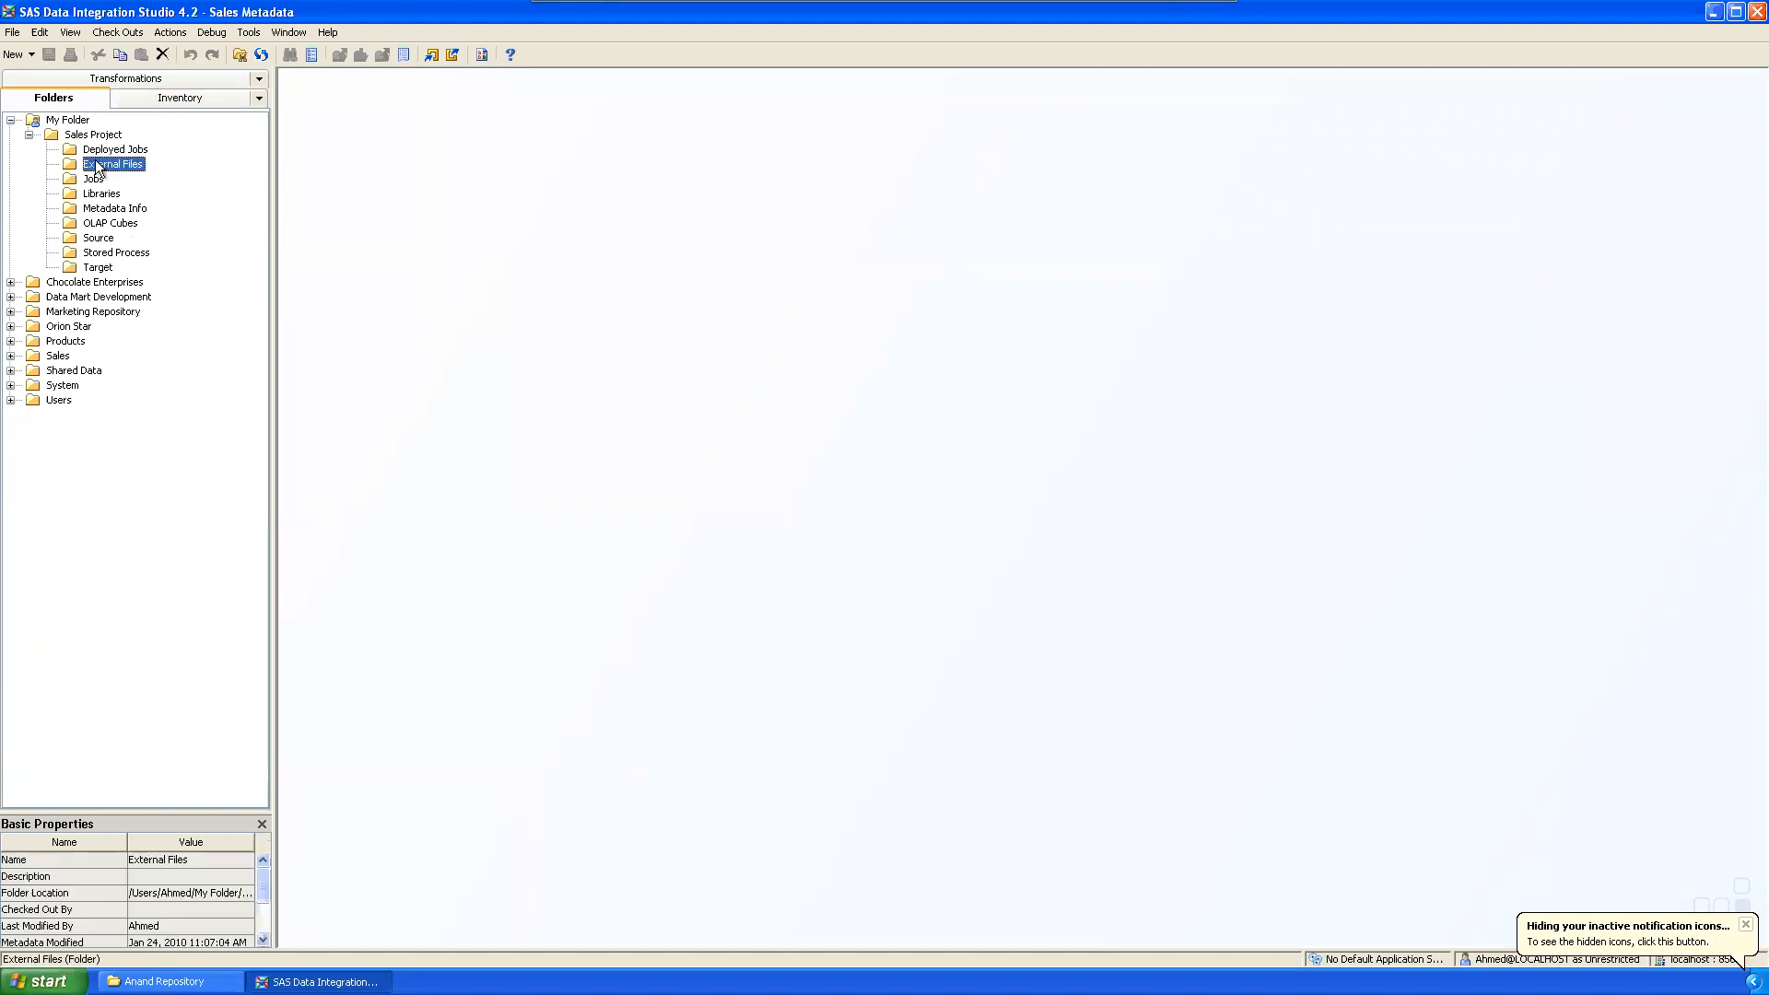
click(42, 982)
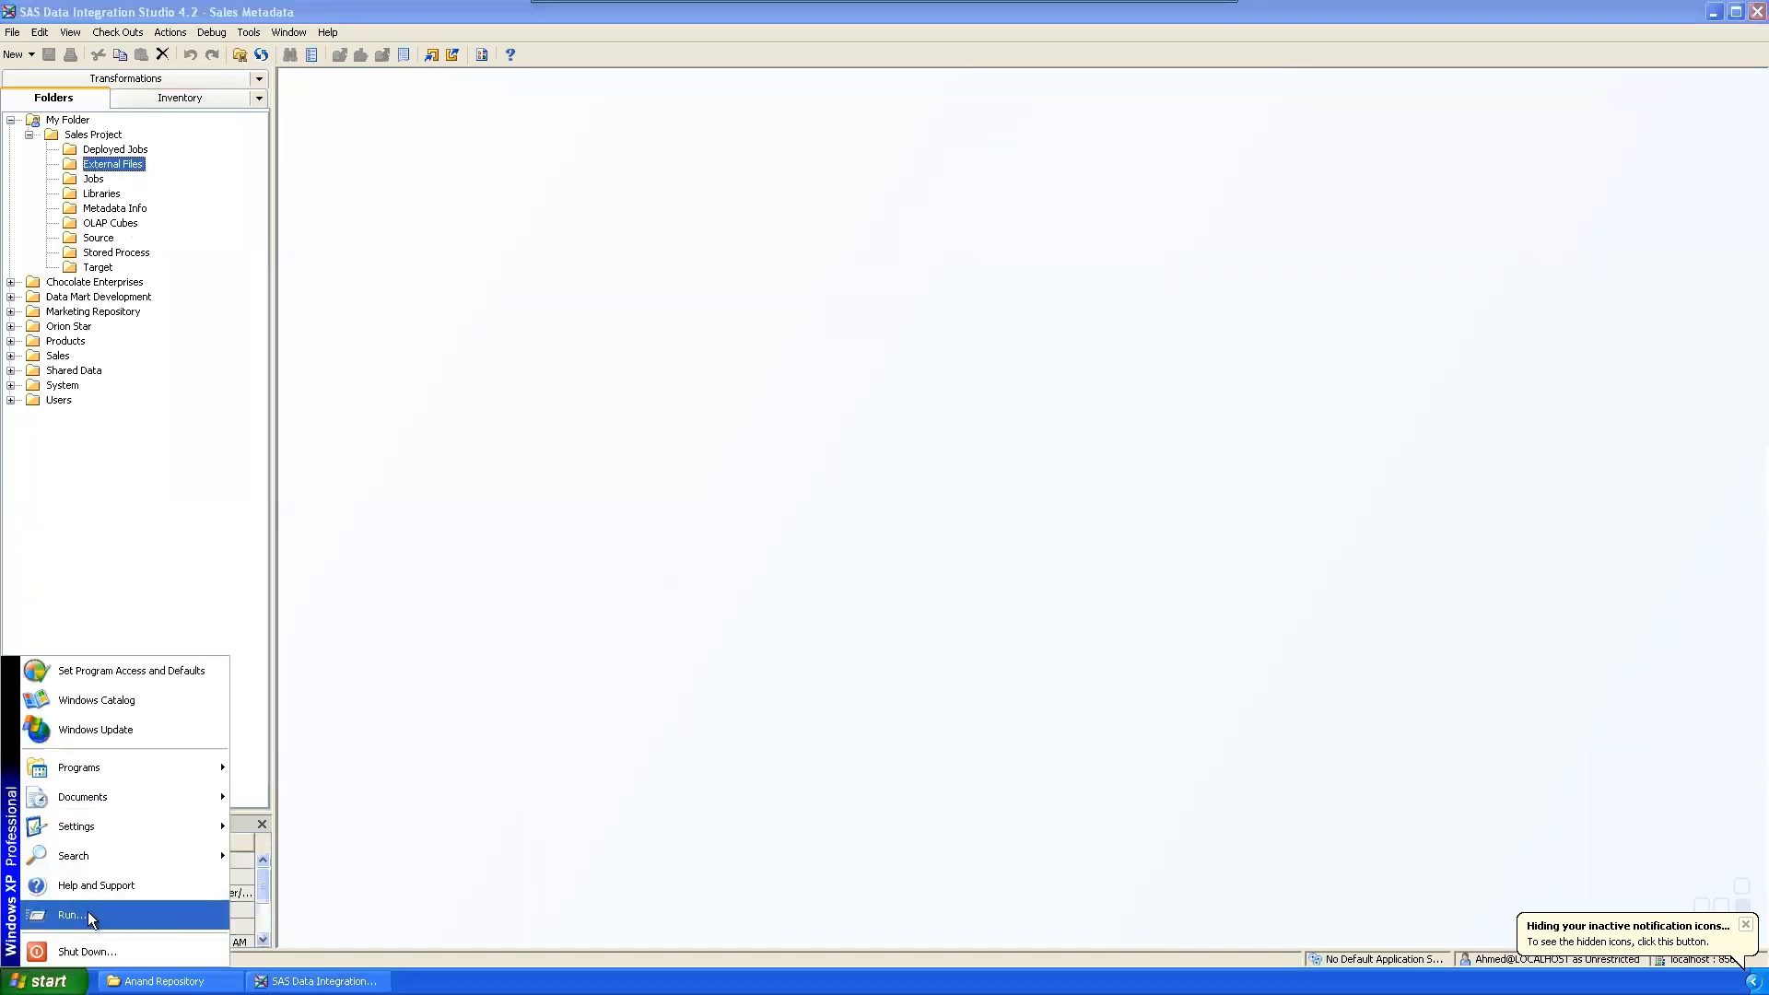
click(92, 917)
key(Return)
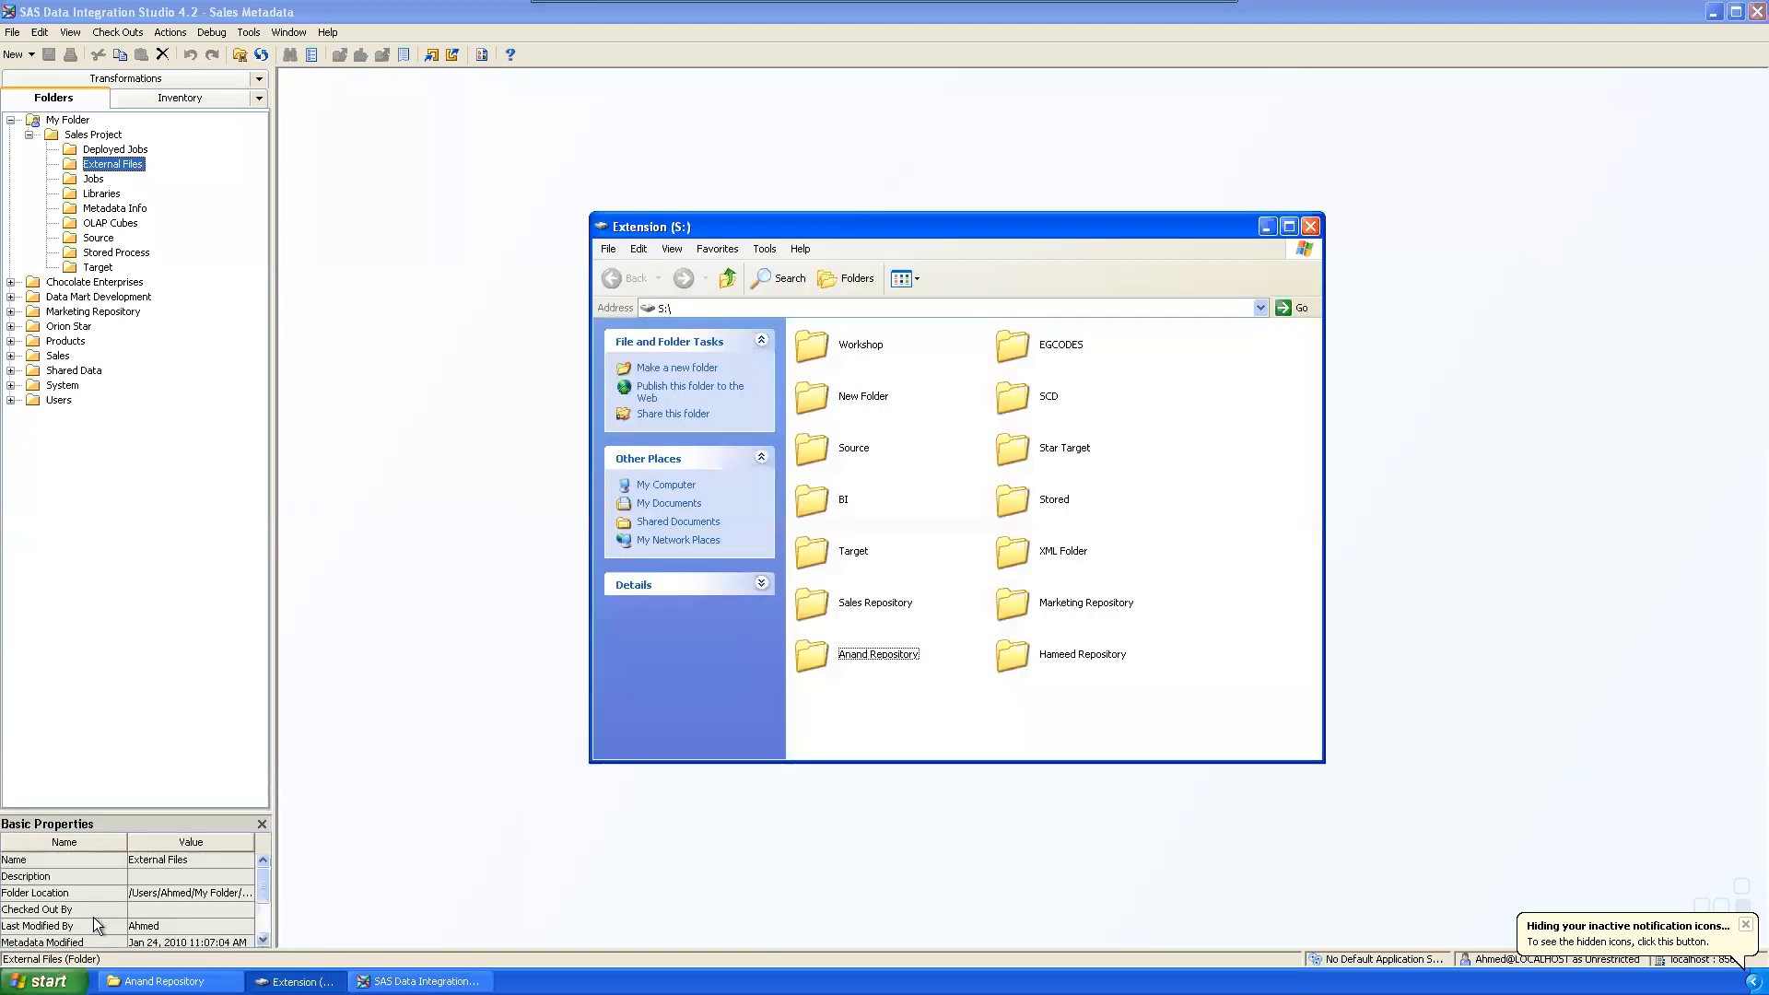
drag(875, 226, 650, 142)
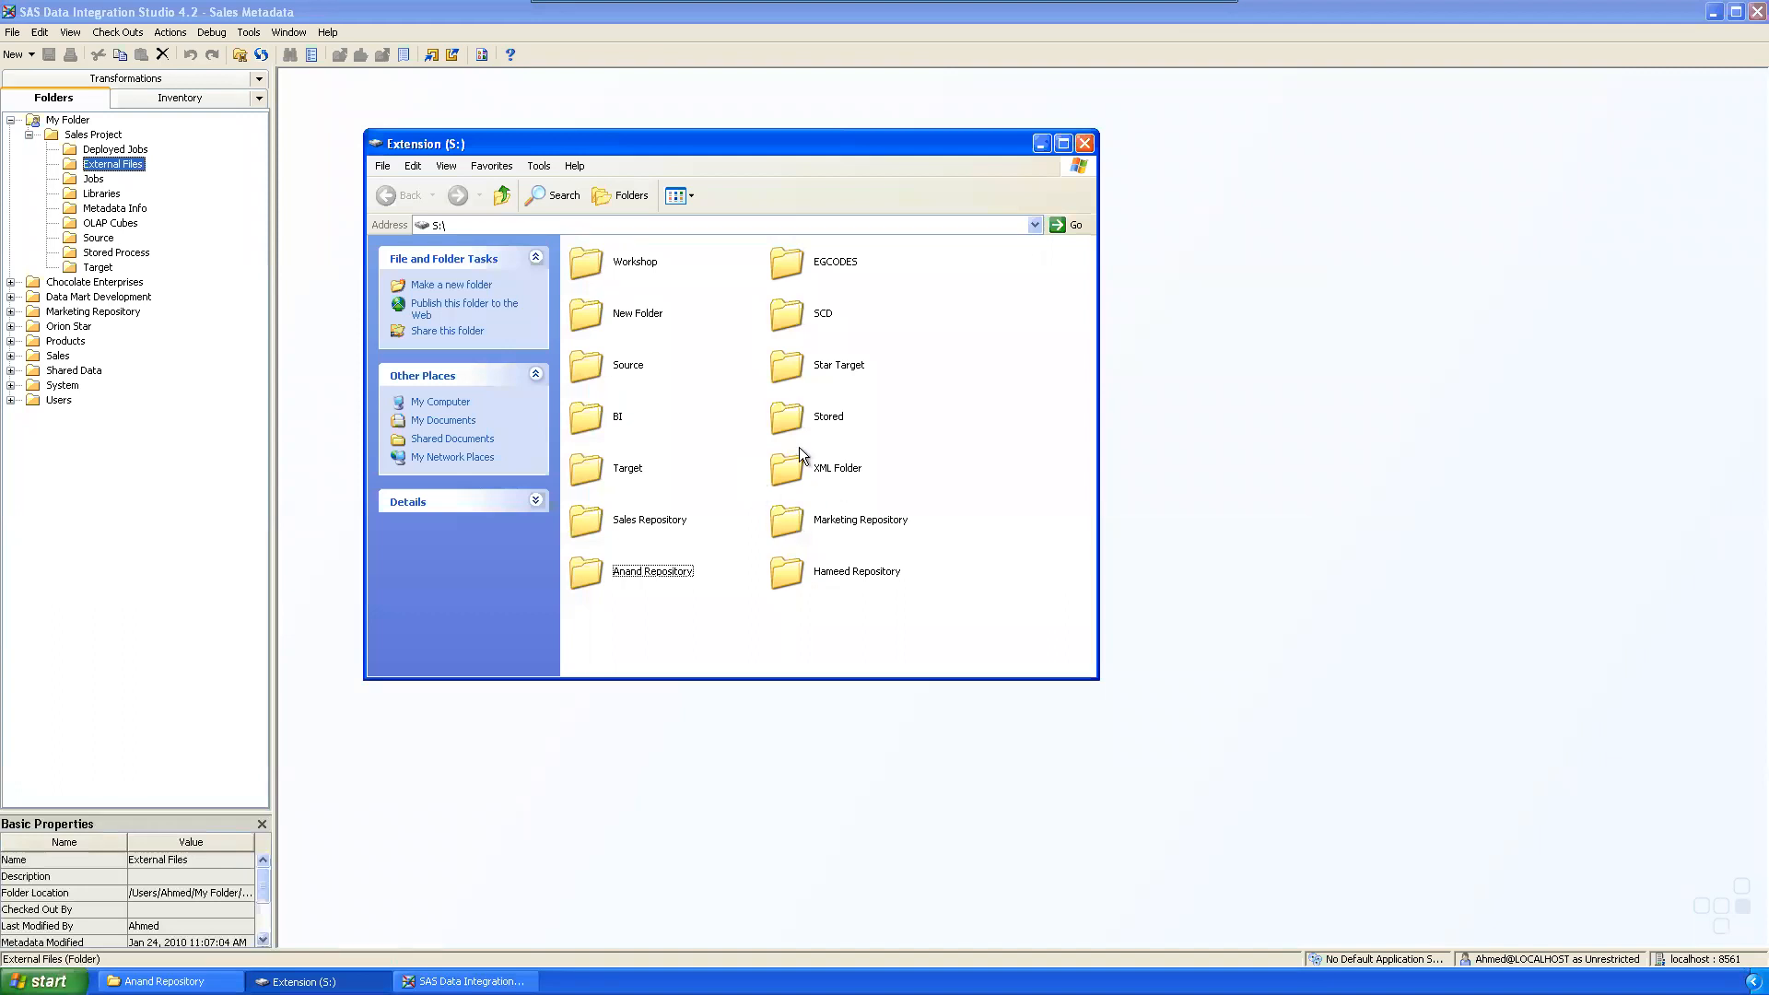
Step: Open the EGCODES folder and make its window taller
click(833, 260)
click(931, 370)
double_click(833, 263)
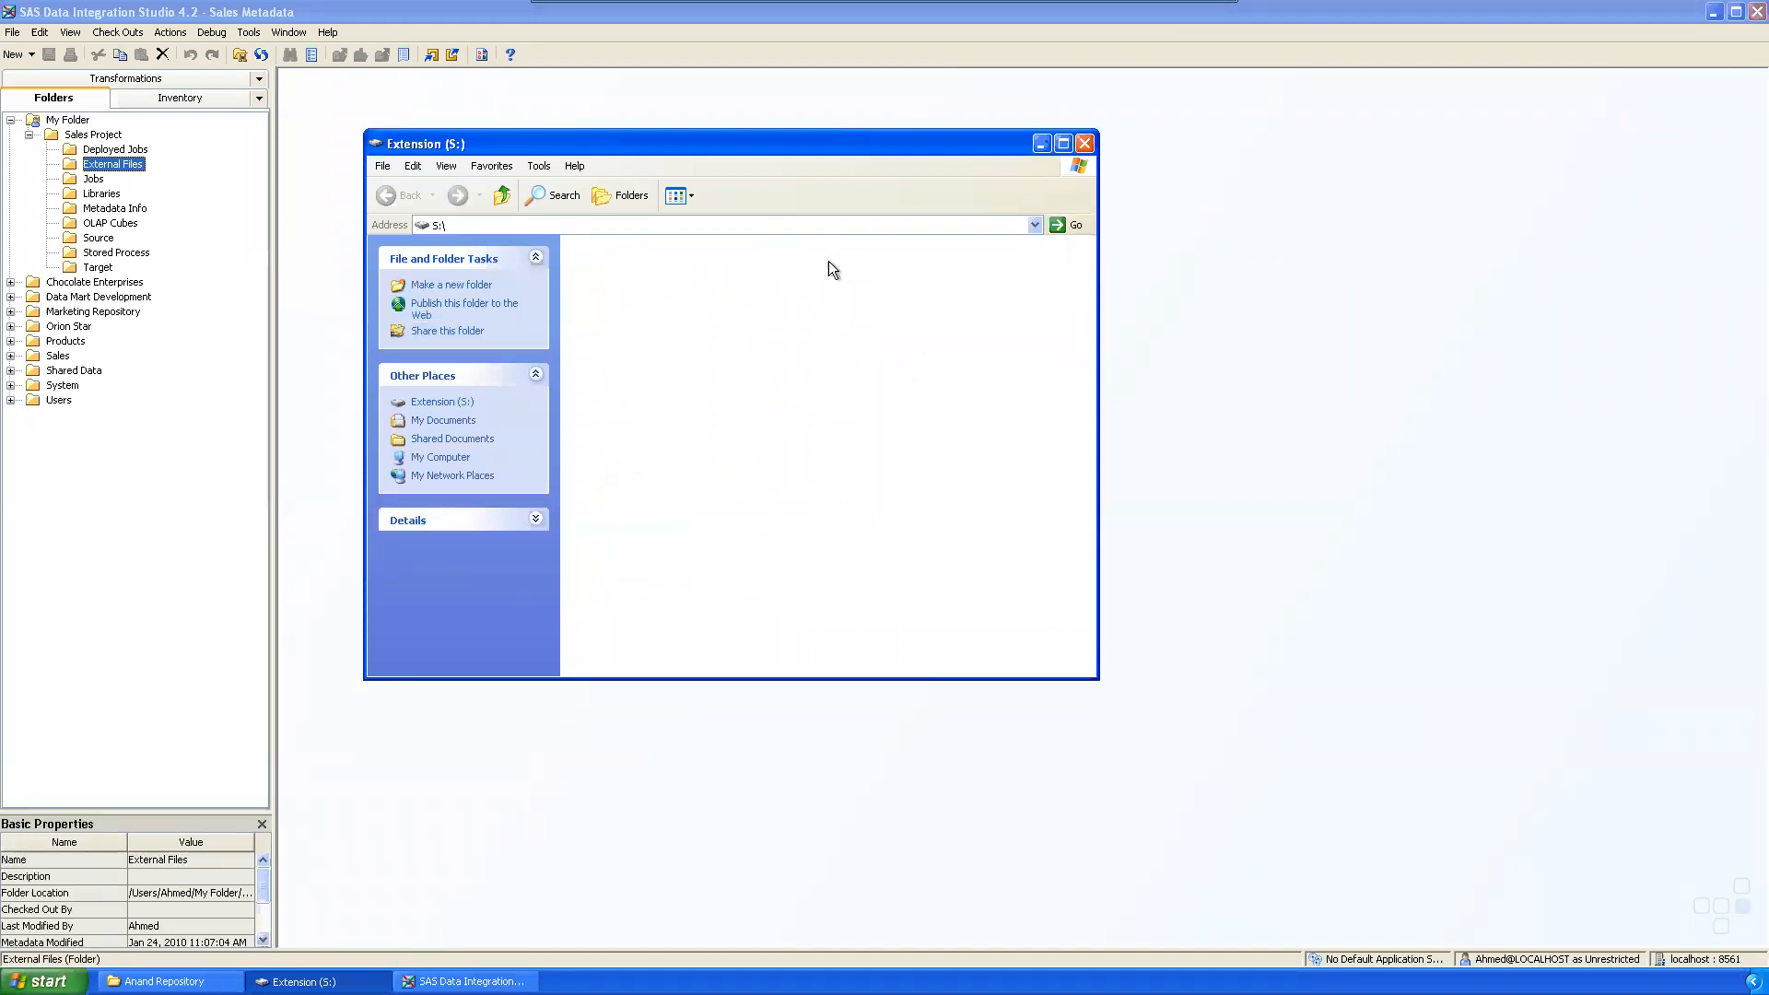
drag(698, 655, 716, 897)
Step: Arrange the EGCODES icons by Type and show them in groups
right_click(957, 514)
mouse_move(1001, 551)
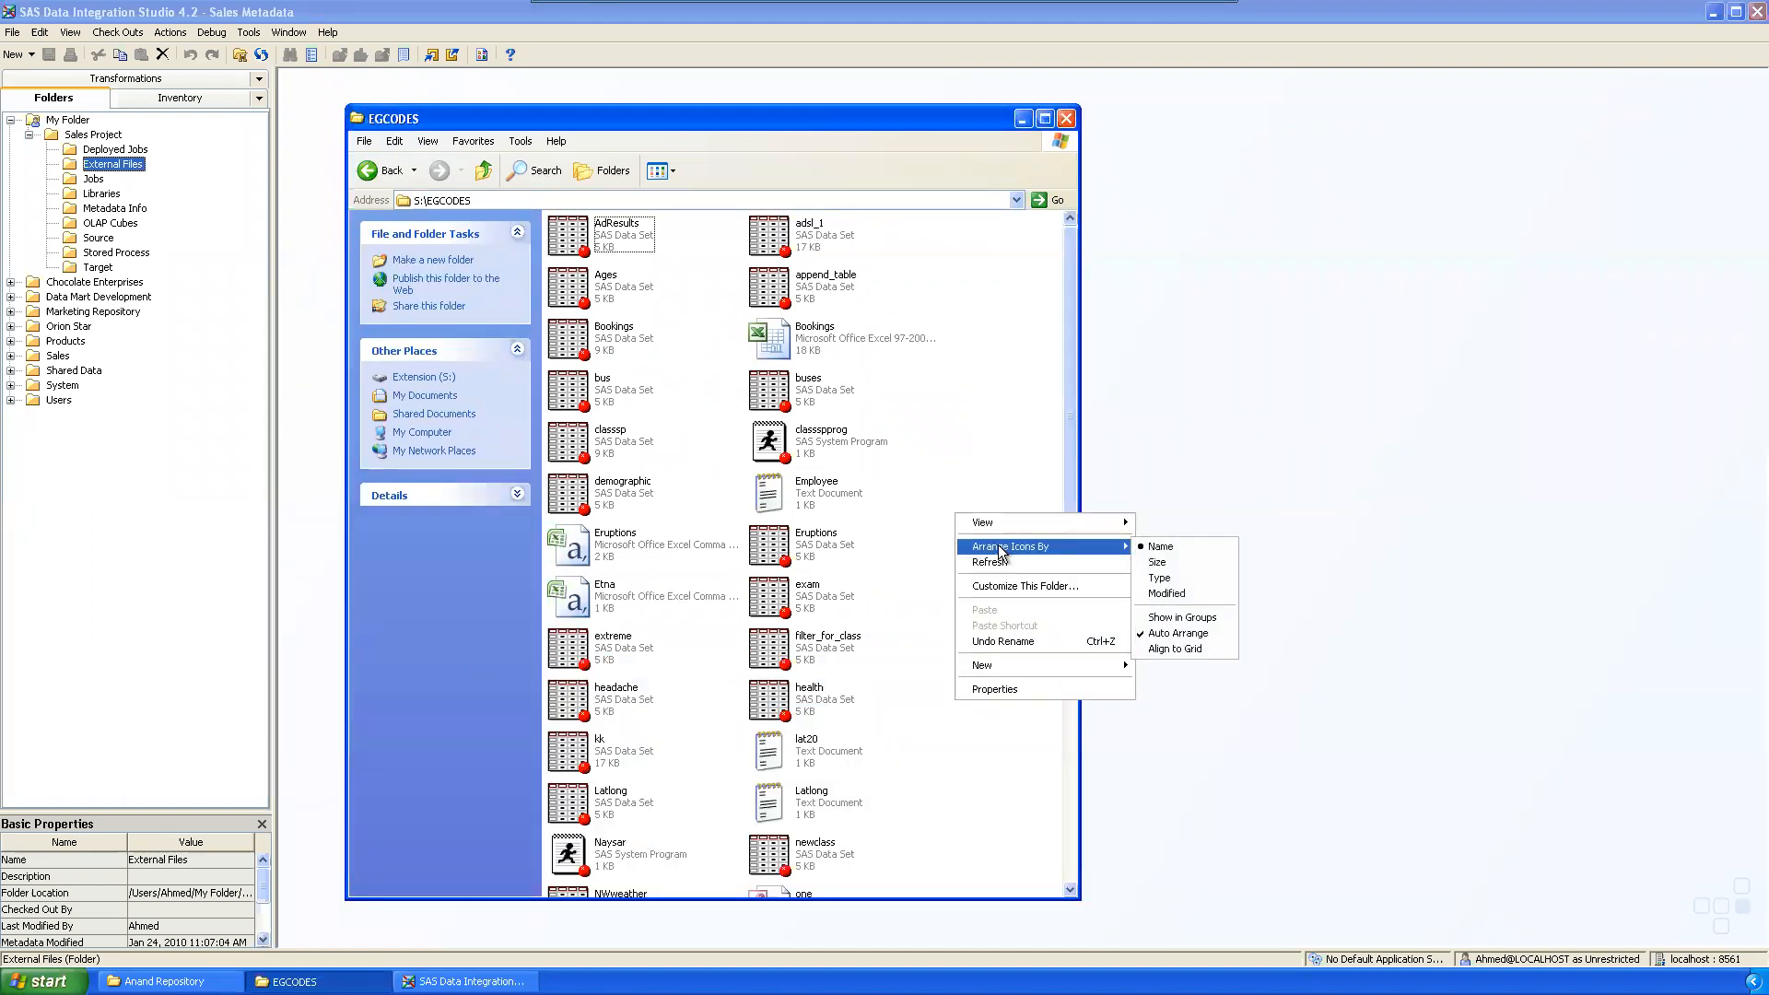
click(1176, 581)
right_click(903, 422)
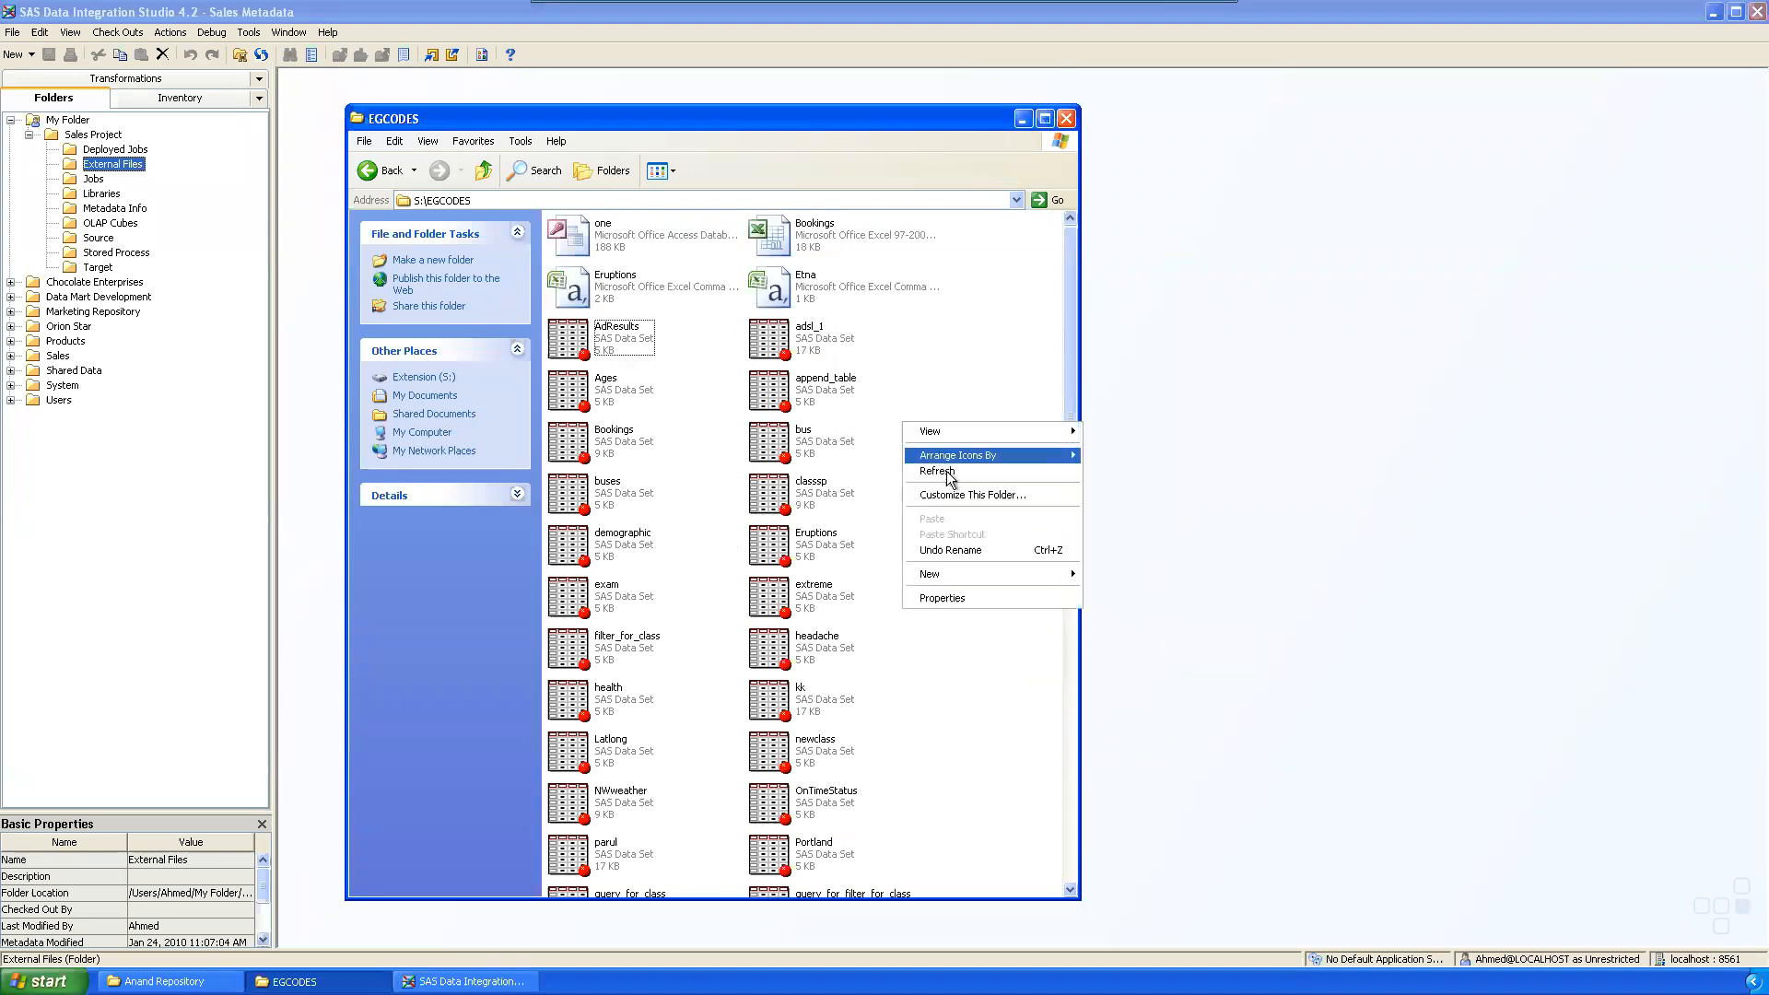
mouse_move(1014, 455)
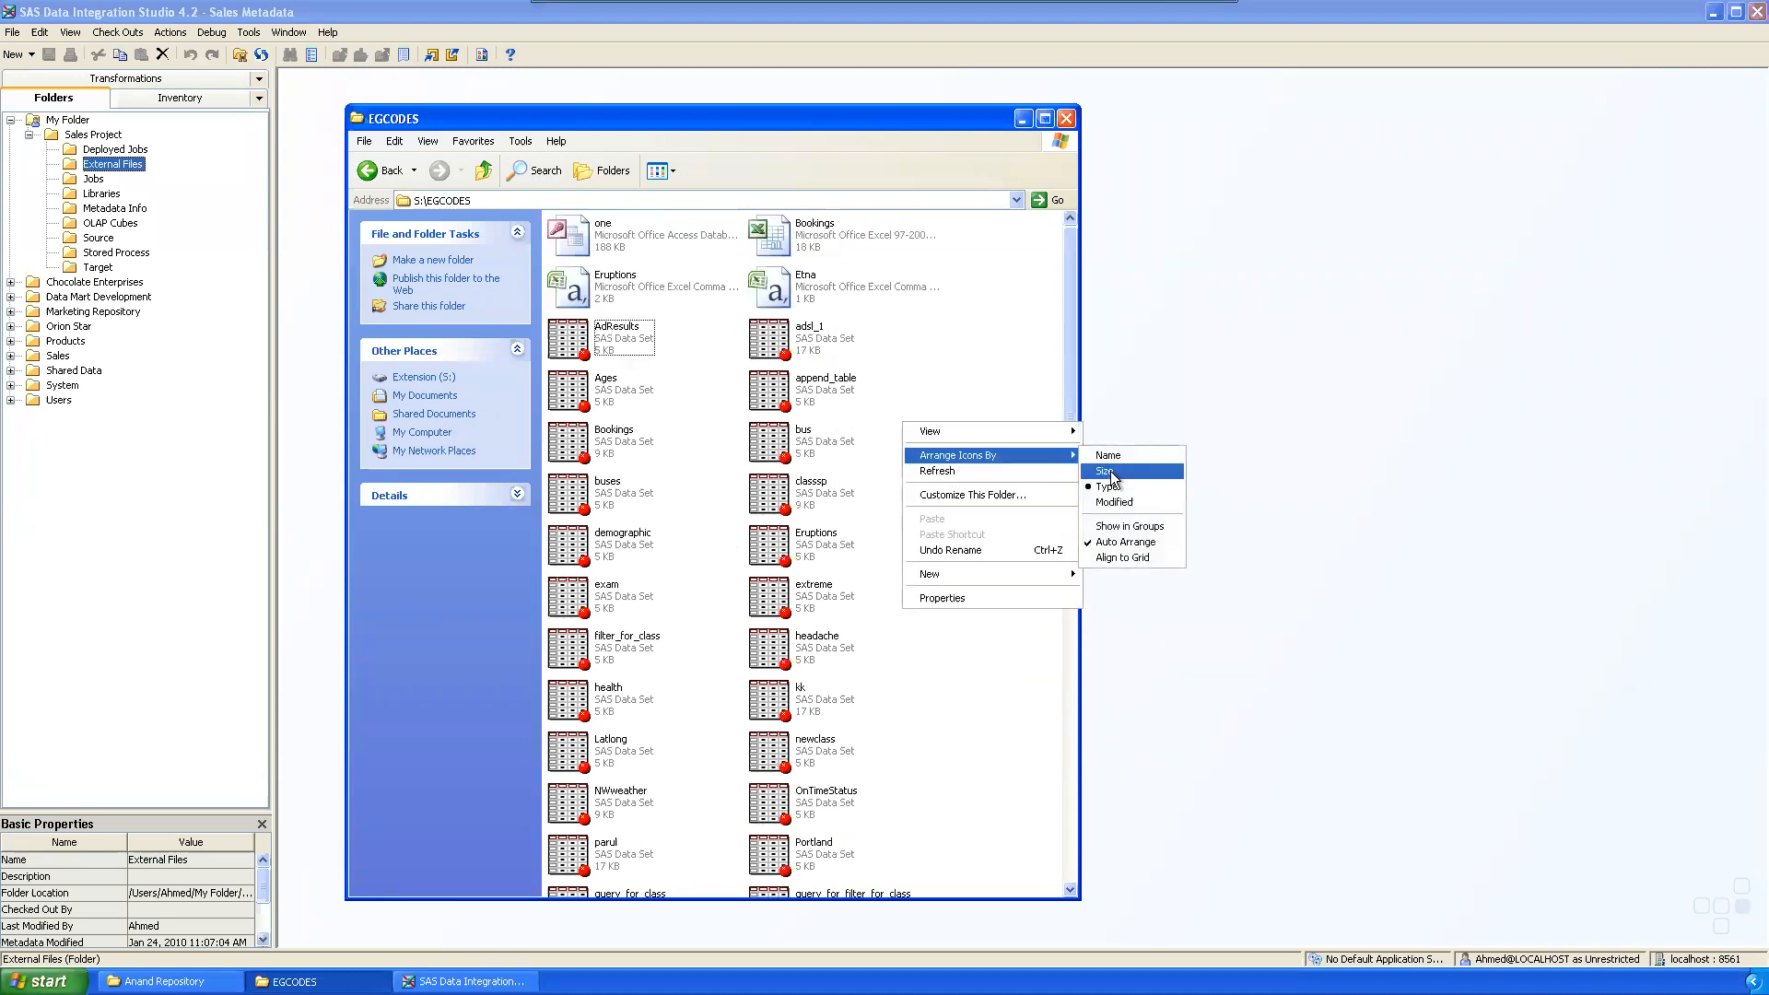
click(1126, 528)
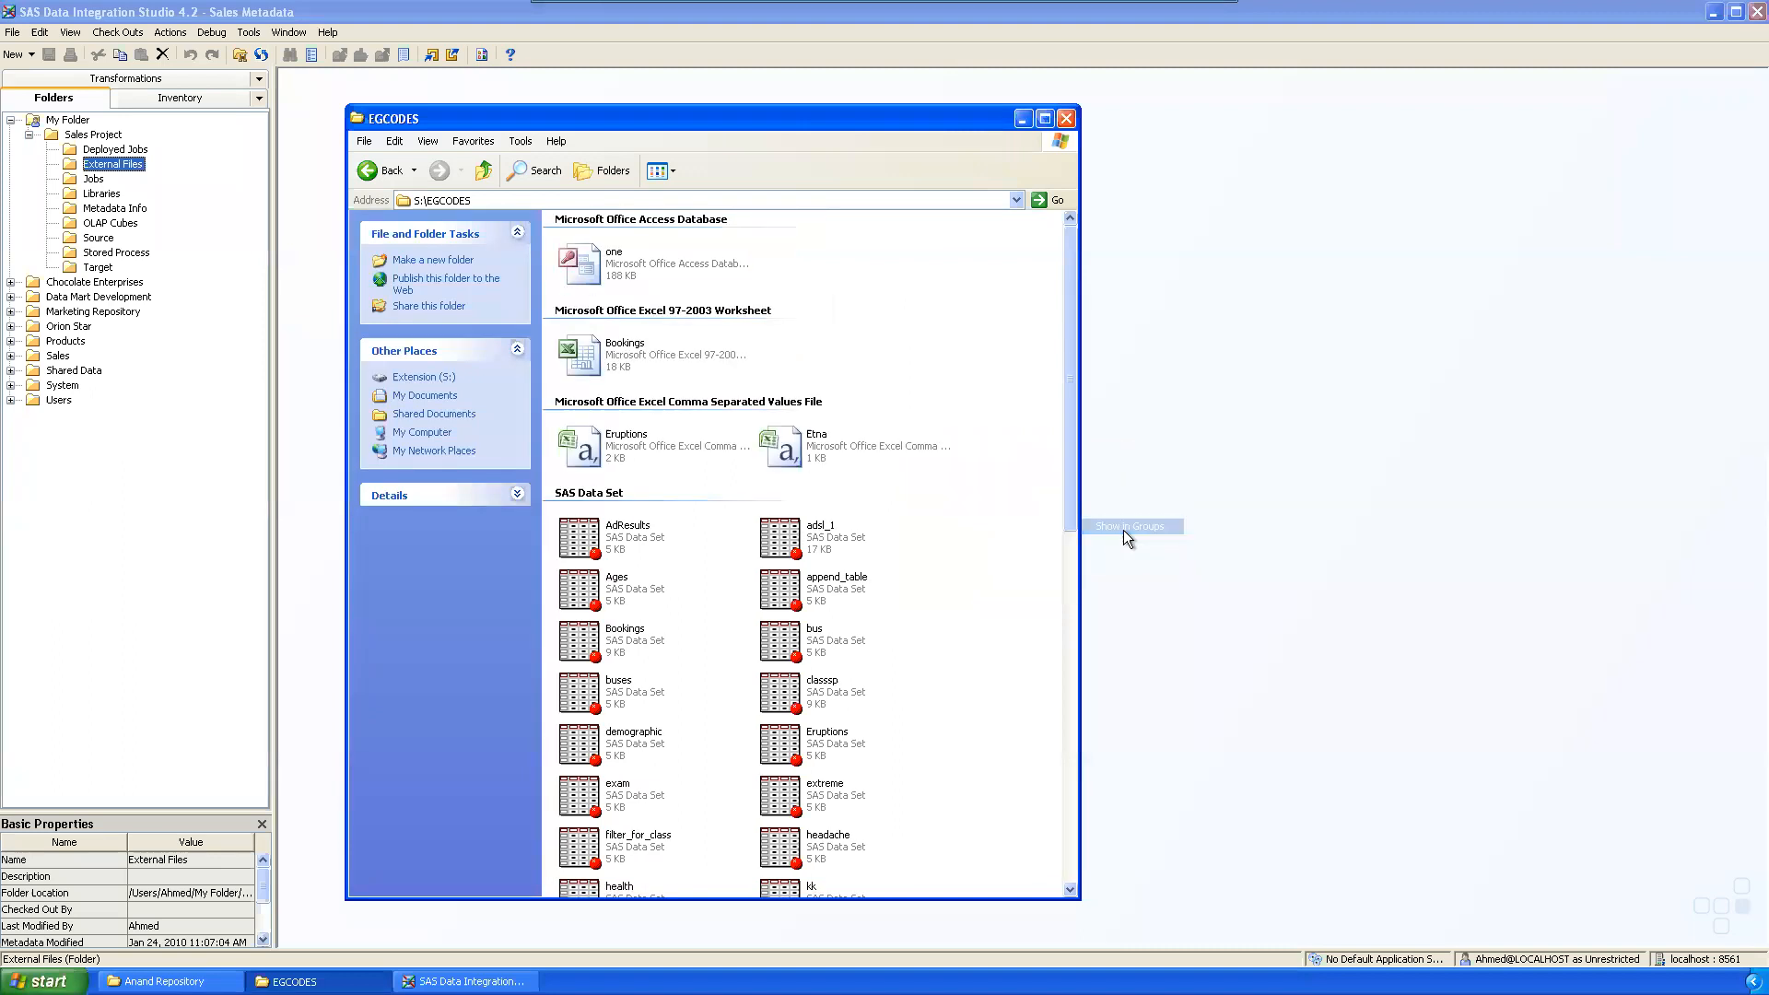
Step: Widen the window and inspect the Eruptions and Etna CSVs, Bookings Excel and Access files
drag(1080, 284, 607, 777)
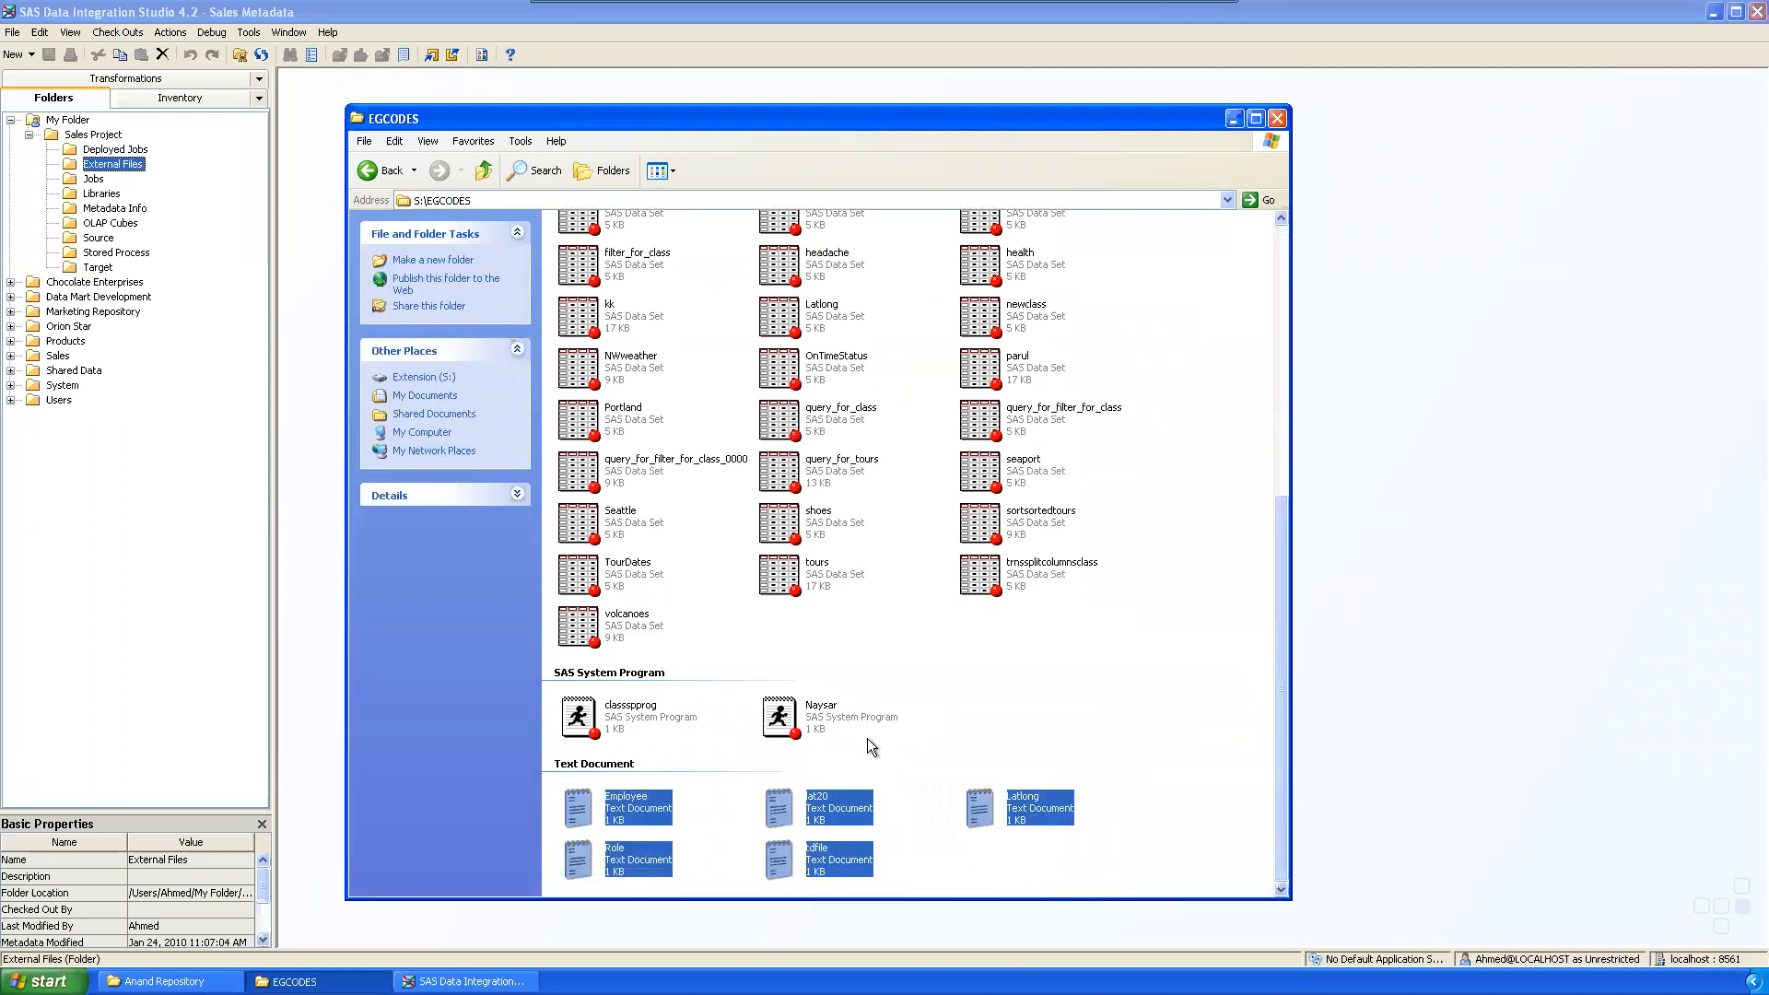
click(1108, 700)
scroll(1130, 642, up, 3)
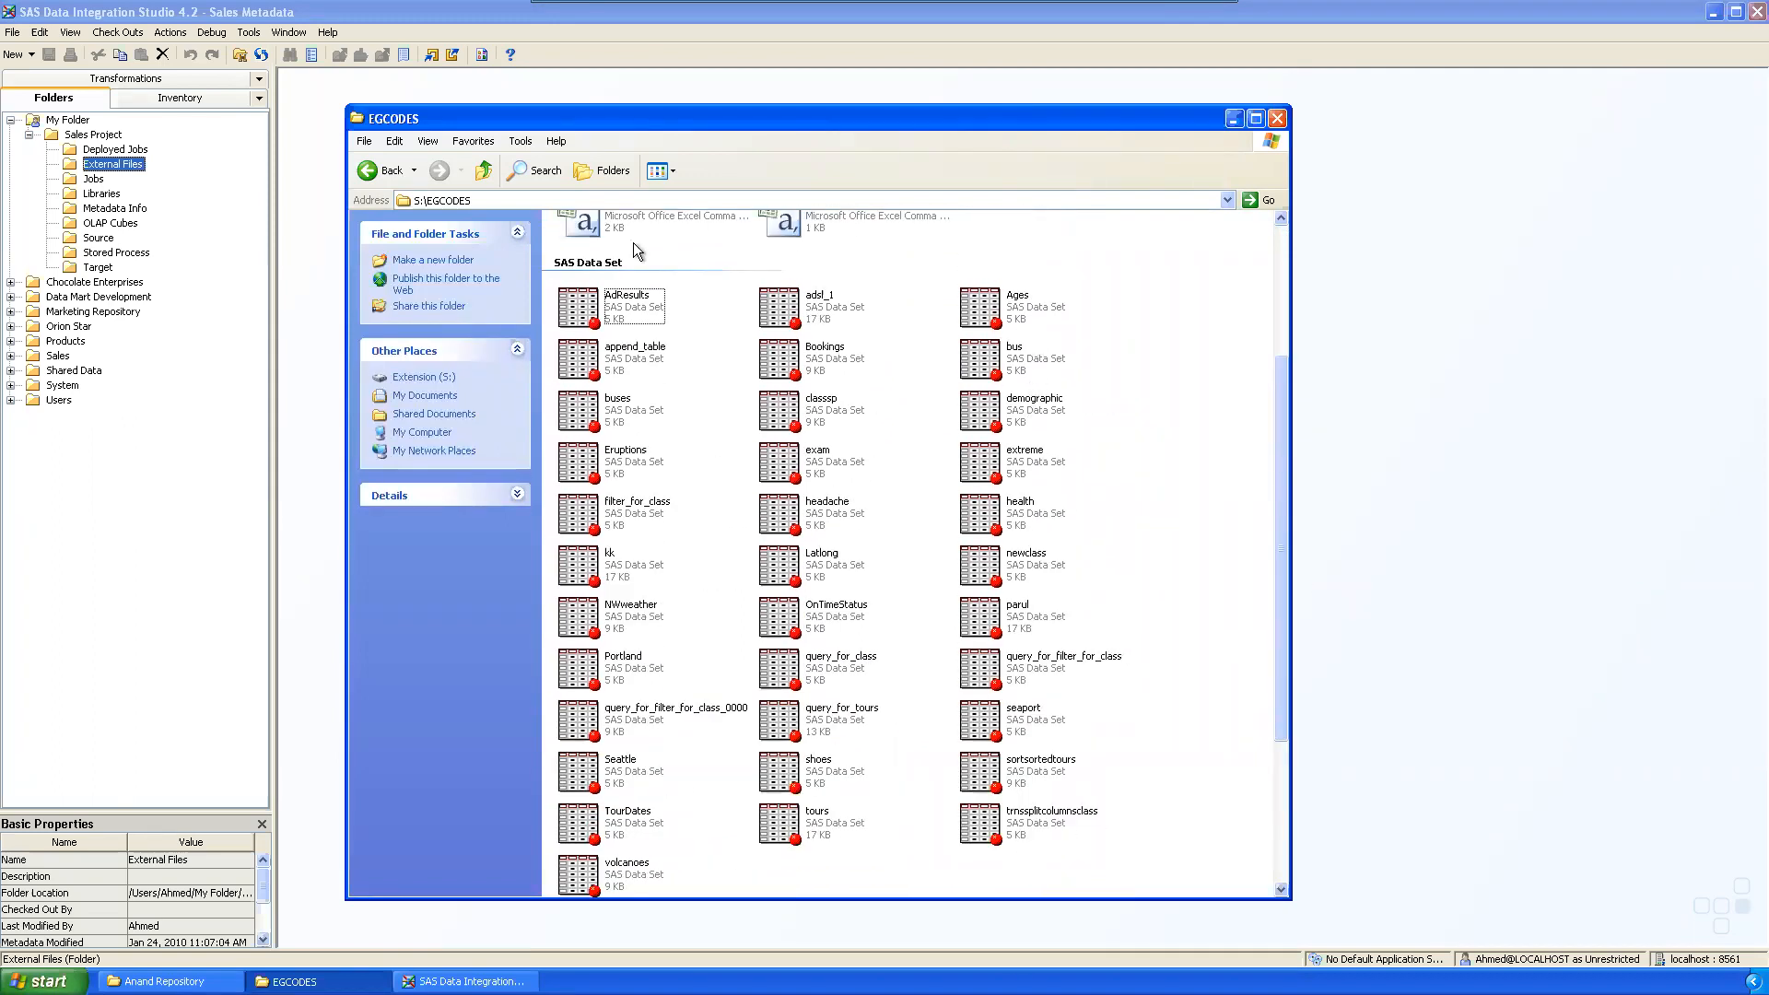
scroll(959, 412, up, 3)
click(606, 453)
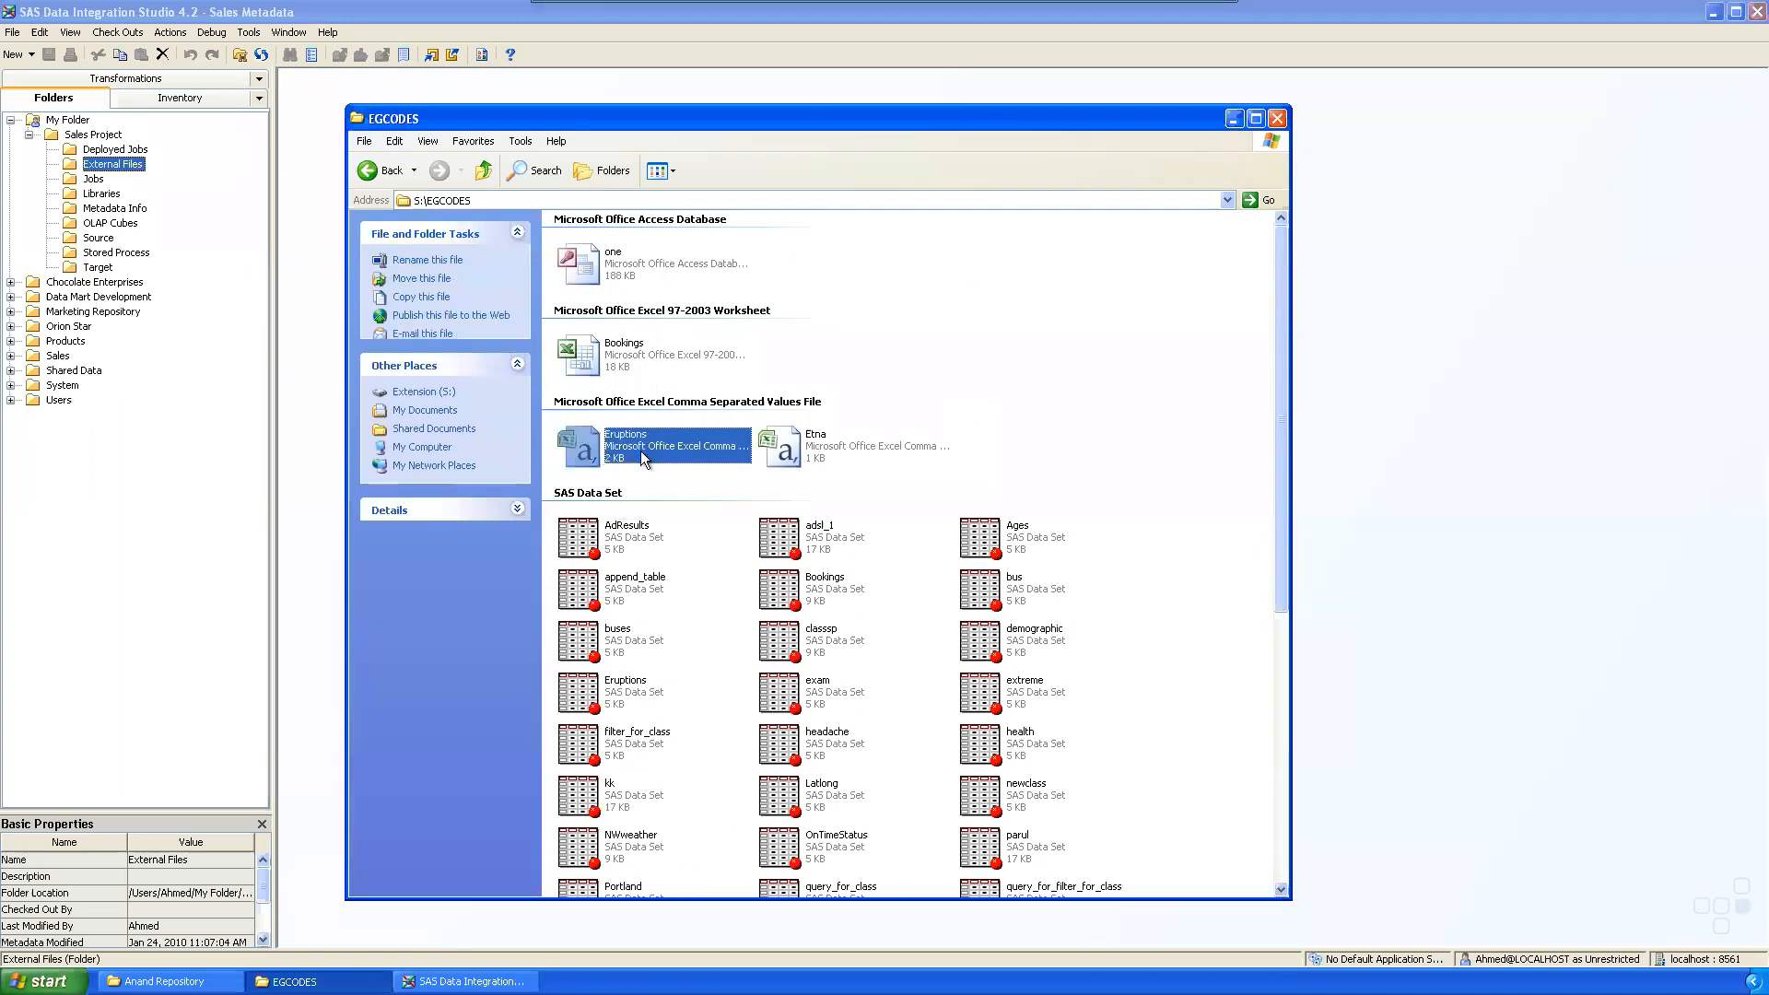
click(820, 449)
click(672, 363)
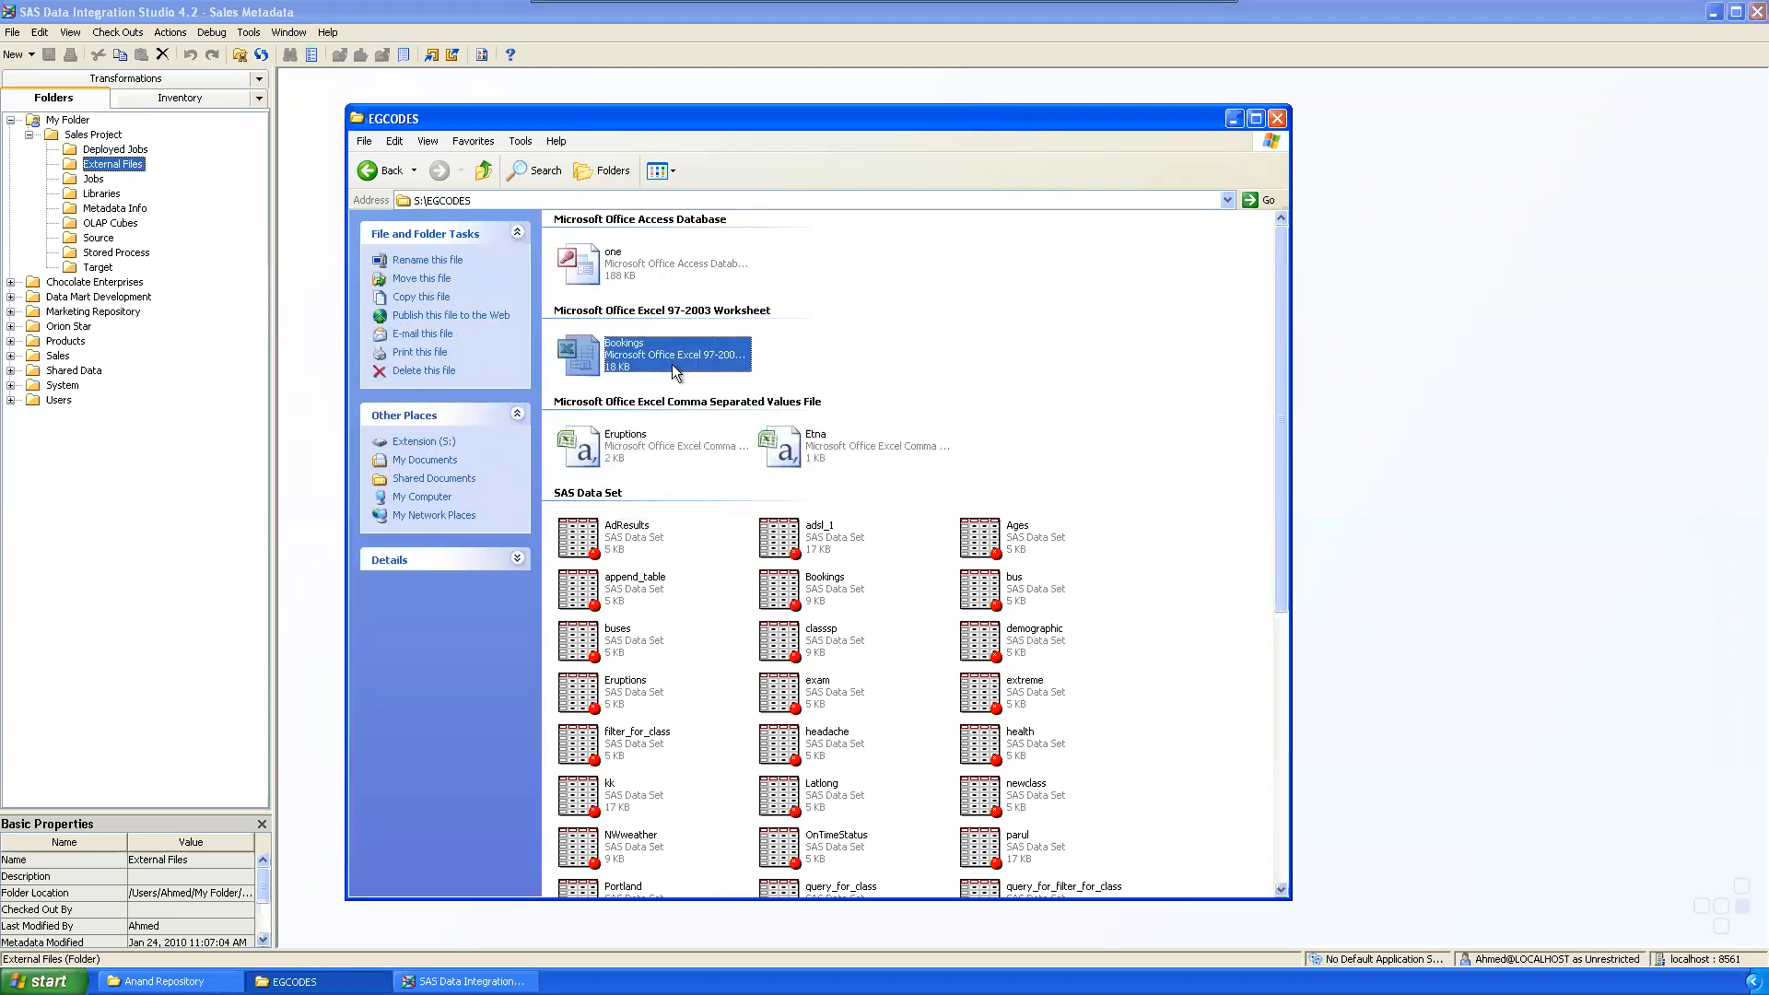
click(644, 253)
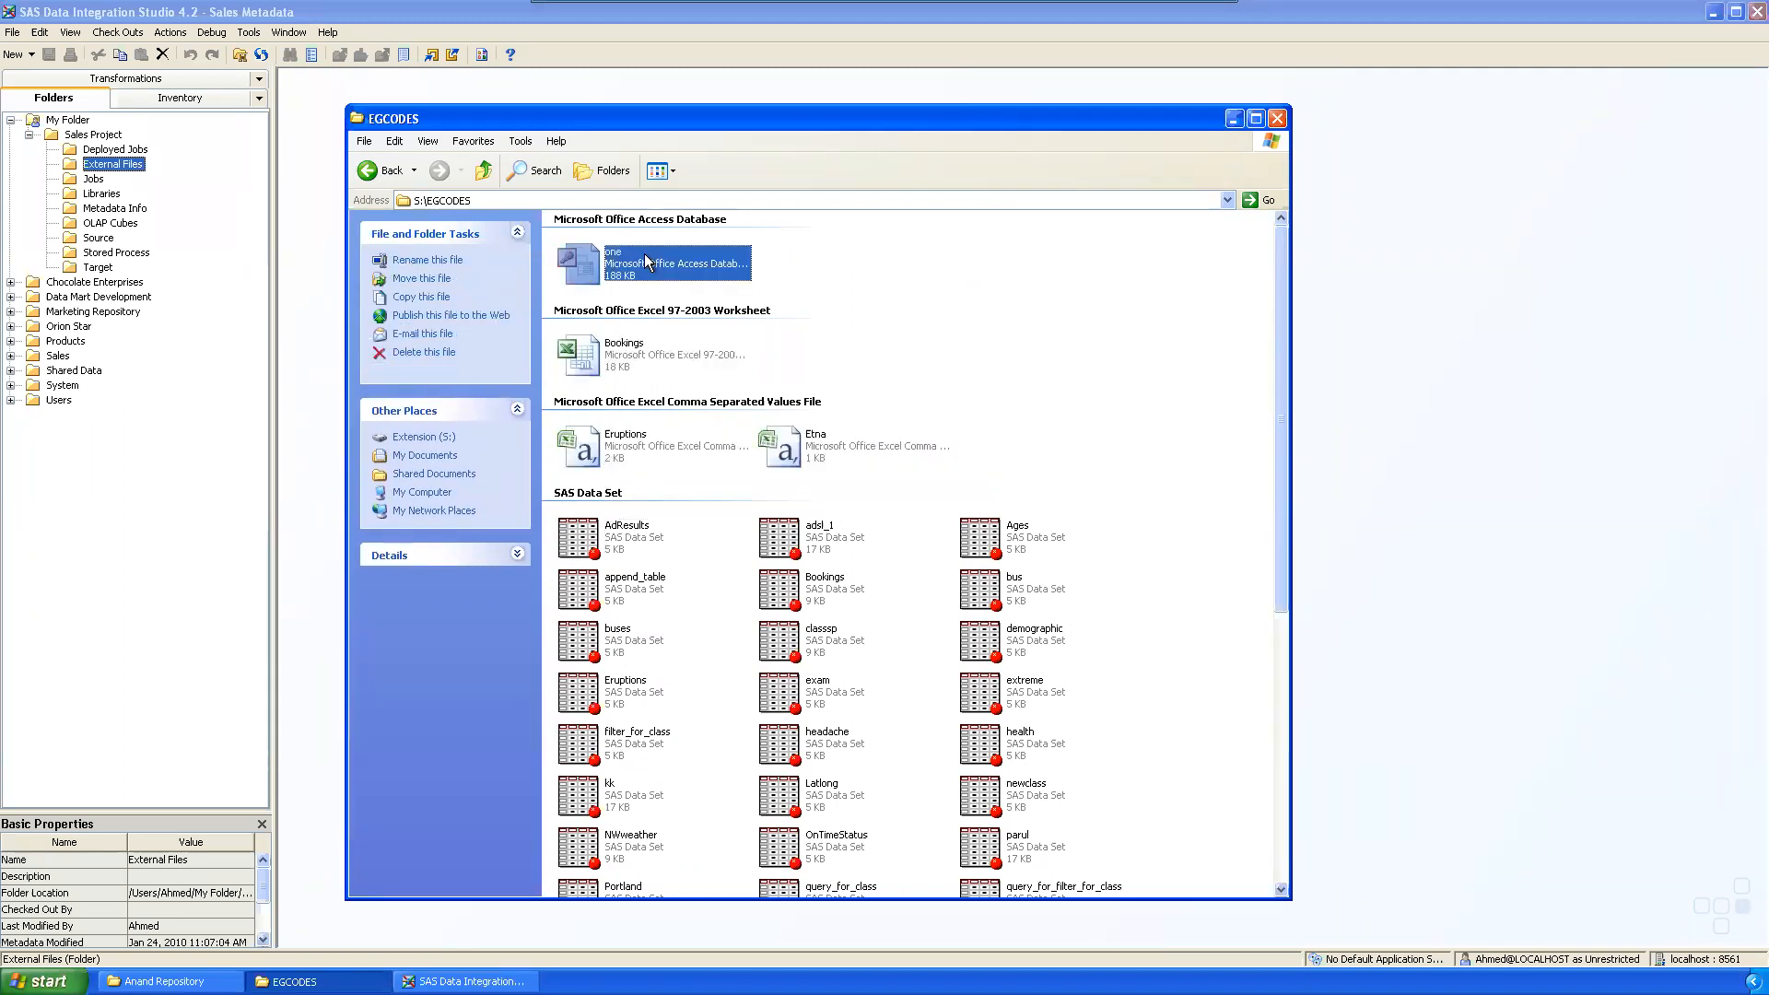
scroll(1185, 387, down, 5)
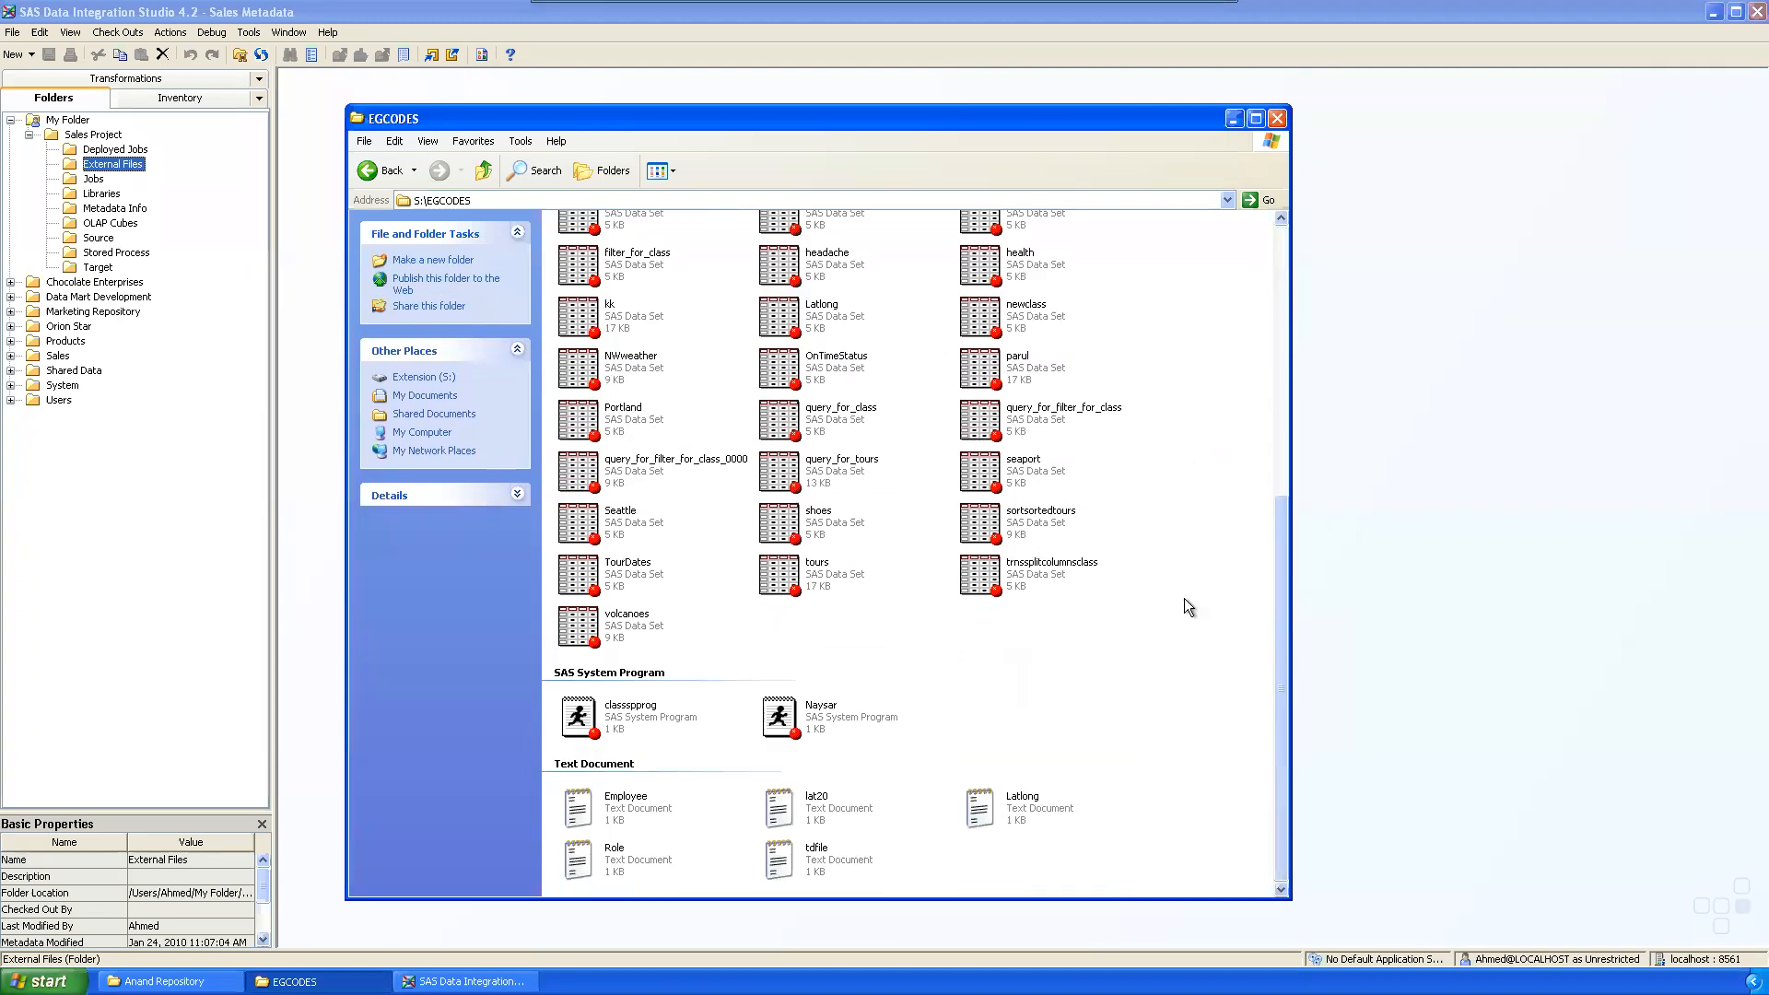
Step: Open Employee.txt in Notepad and set its font size to 18
click(609, 802)
double_click(609, 802)
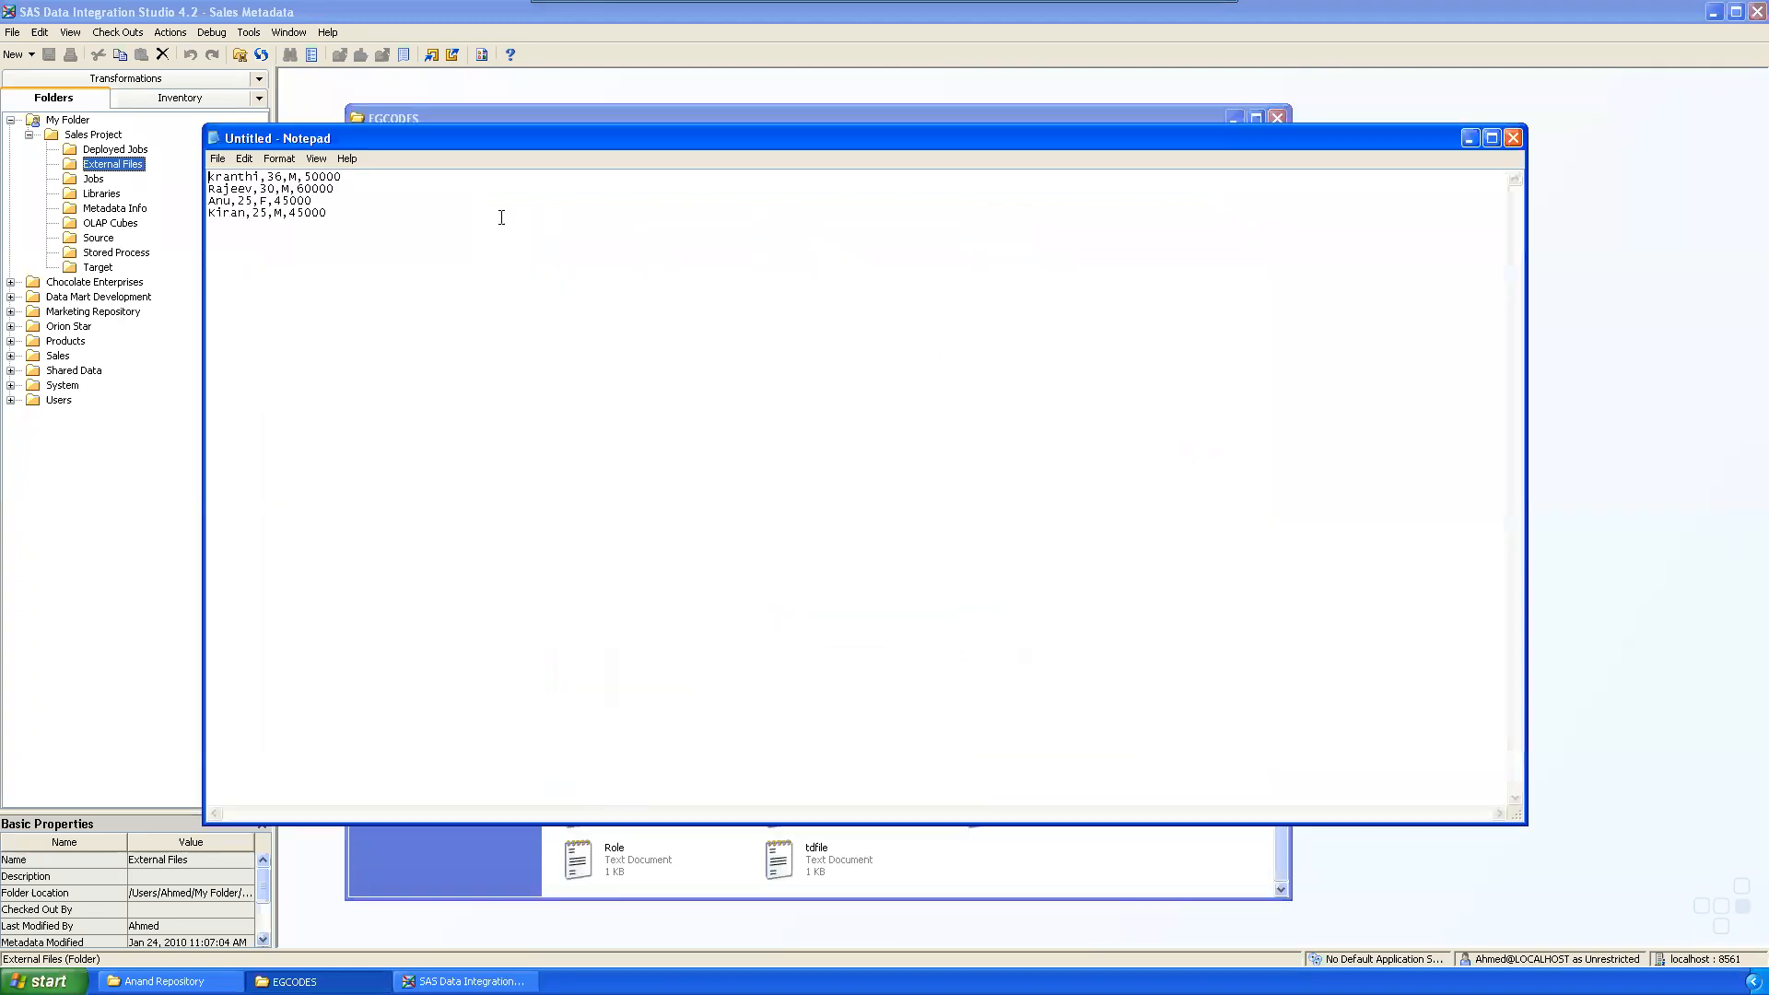
drag(497, 146, 655, 242)
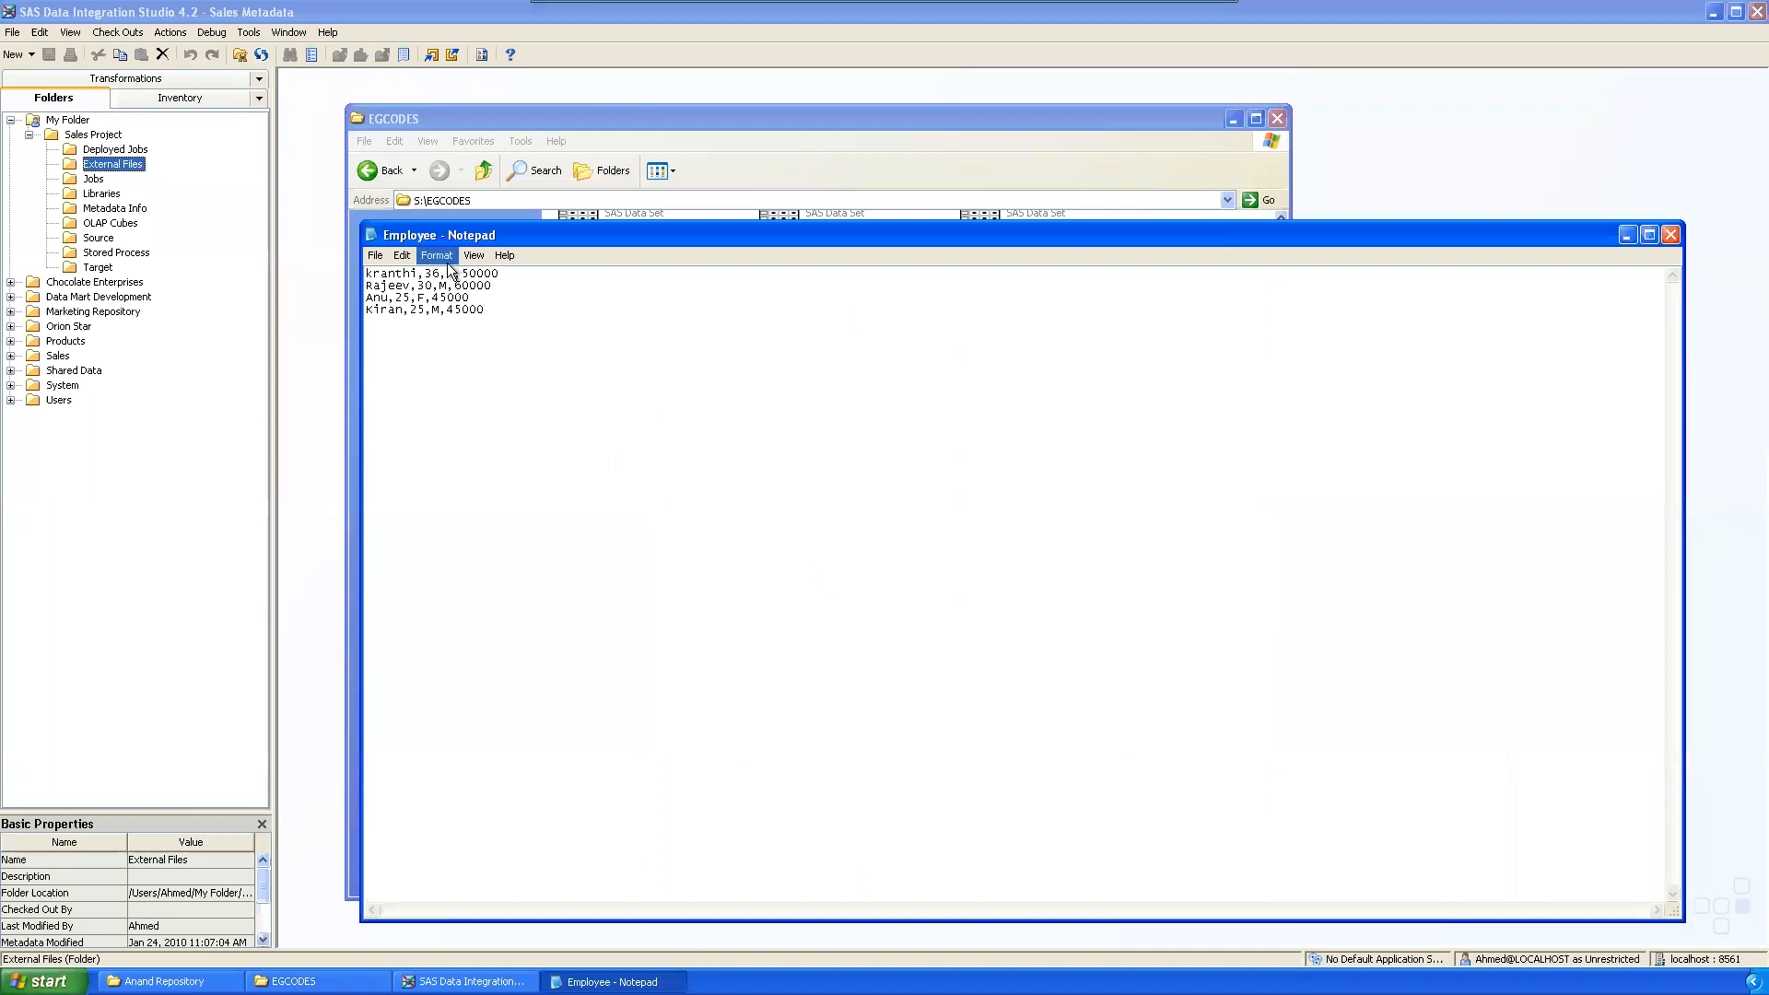
click(437, 257)
click(451, 290)
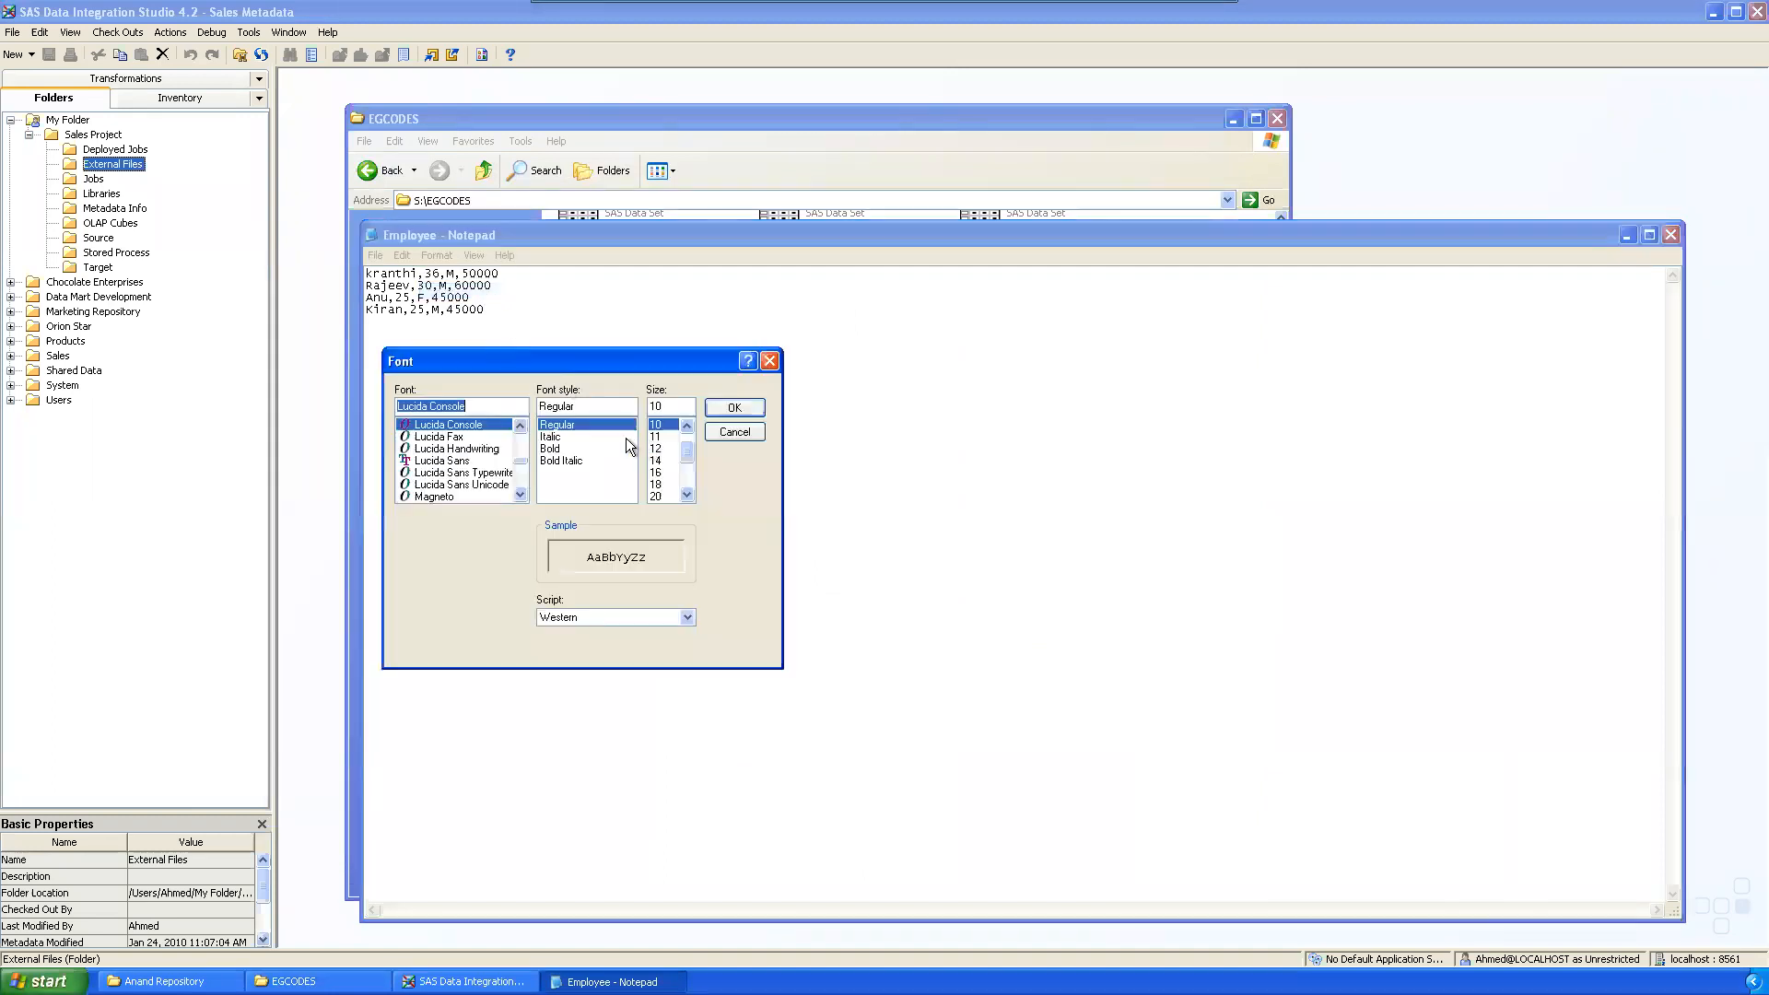
click(735, 408)
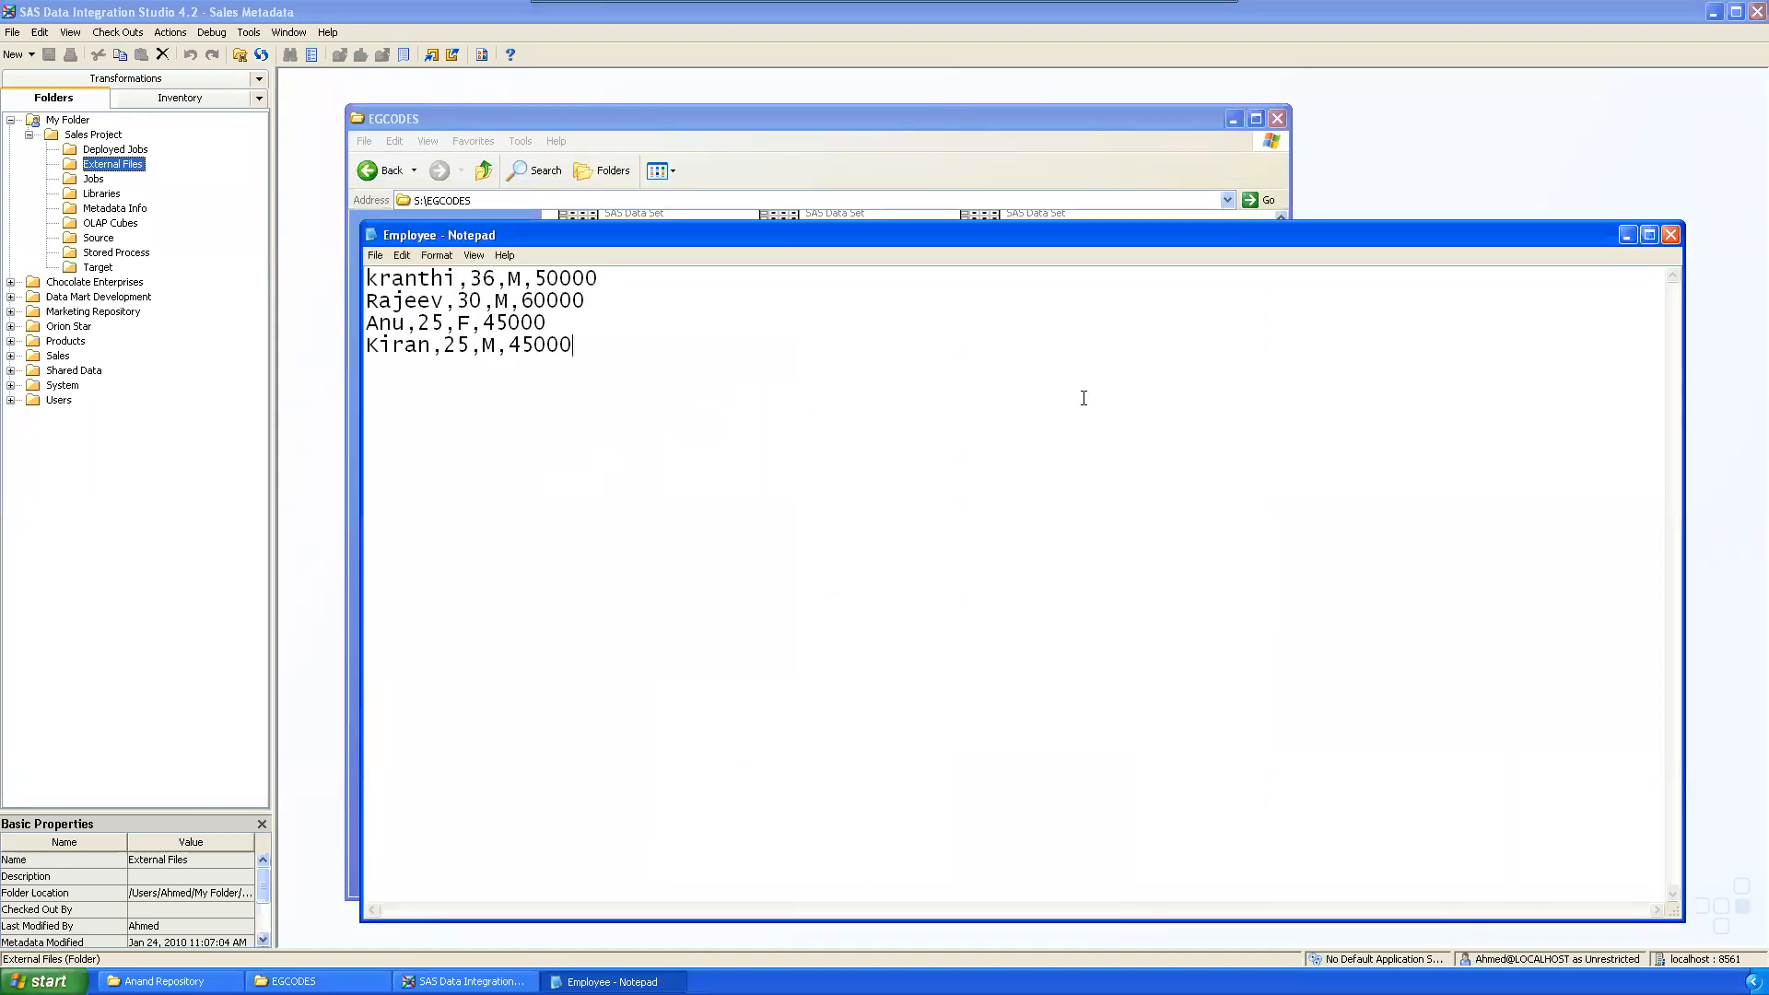
Step: Capitalize the first record's initial letter to 'K', then bring the EGCODES window forward
drag(378, 279, 361, 282)
text(K)
click(739, 455)
drag(690, 228, 660, 366)
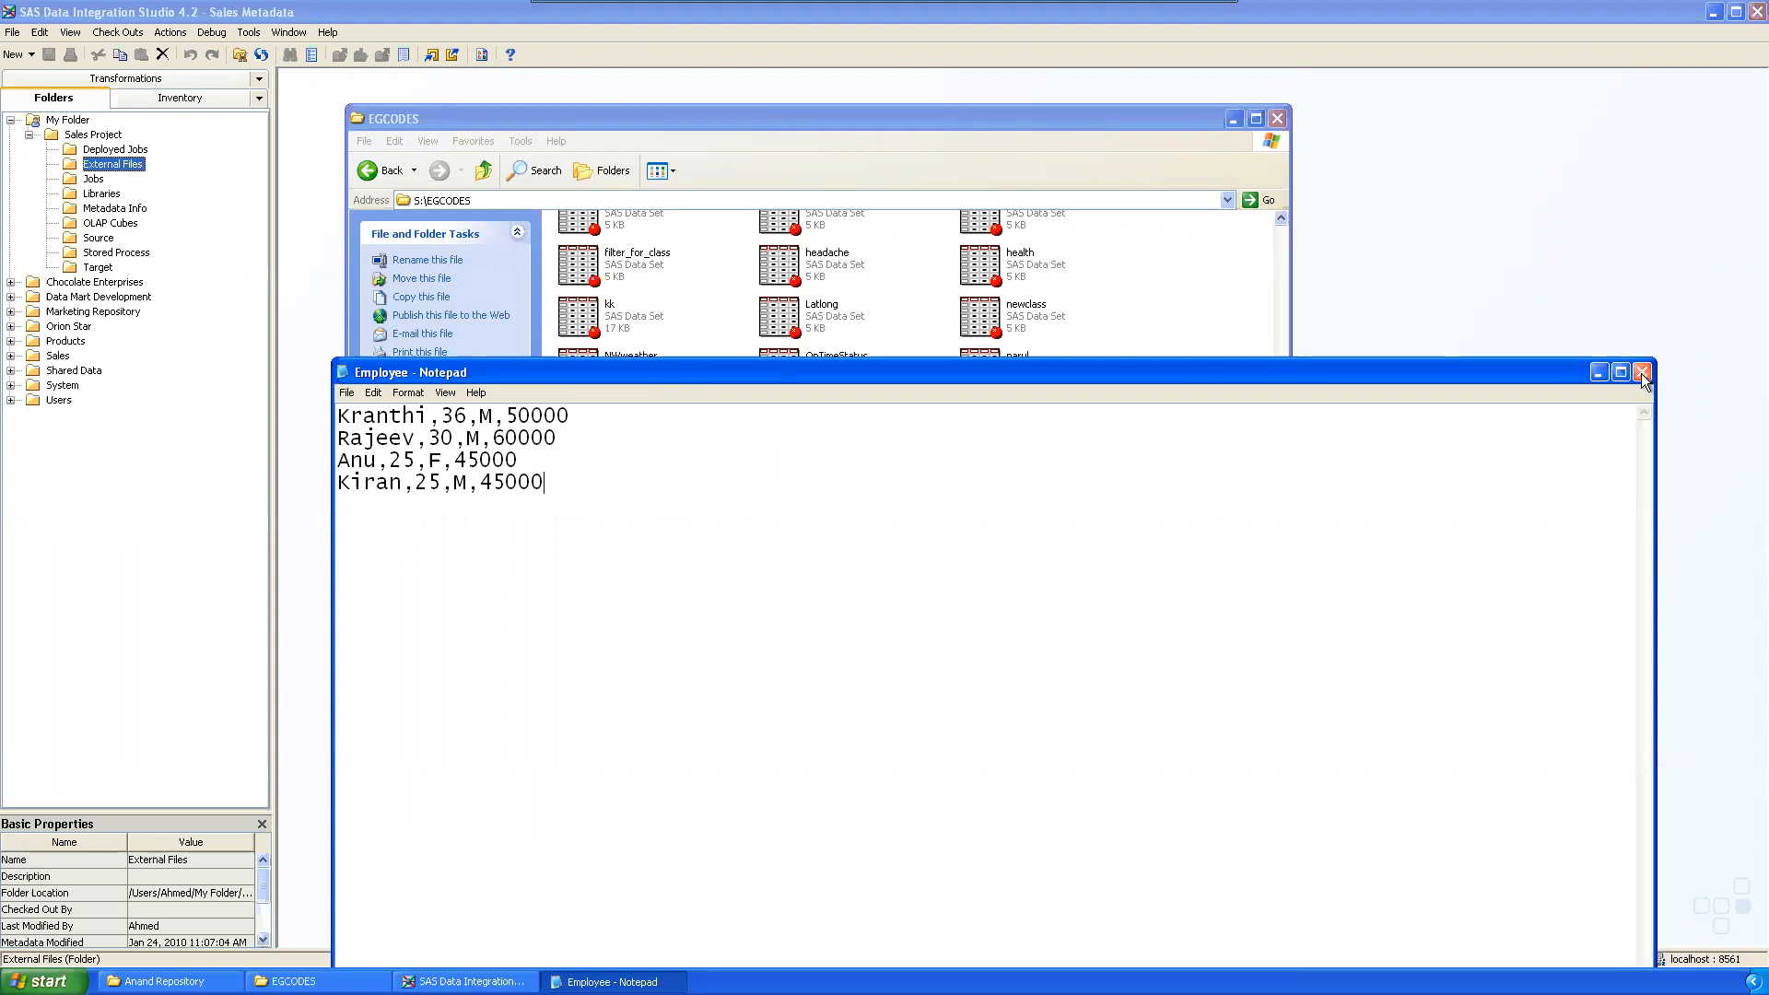
click(655, 114)
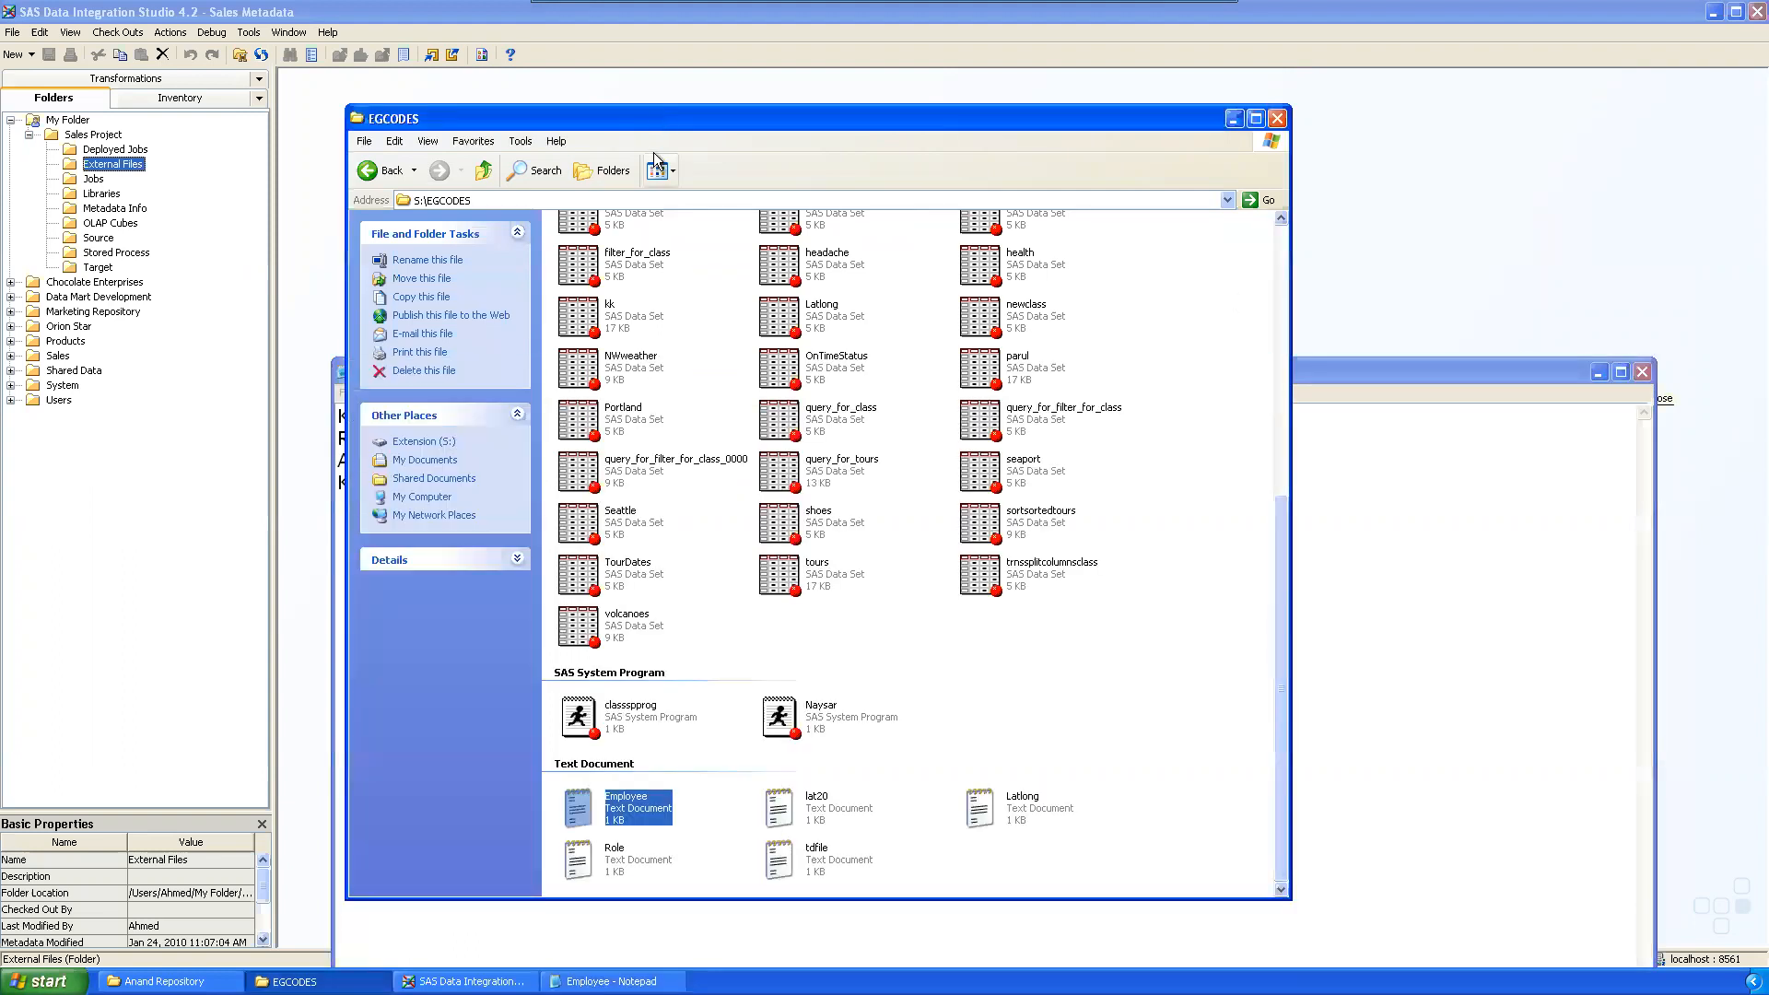
Step: Minimize the EGCODES window and move and shorten the Notepad window
click(1235, 118)
drag(744, 372, 715, 212)
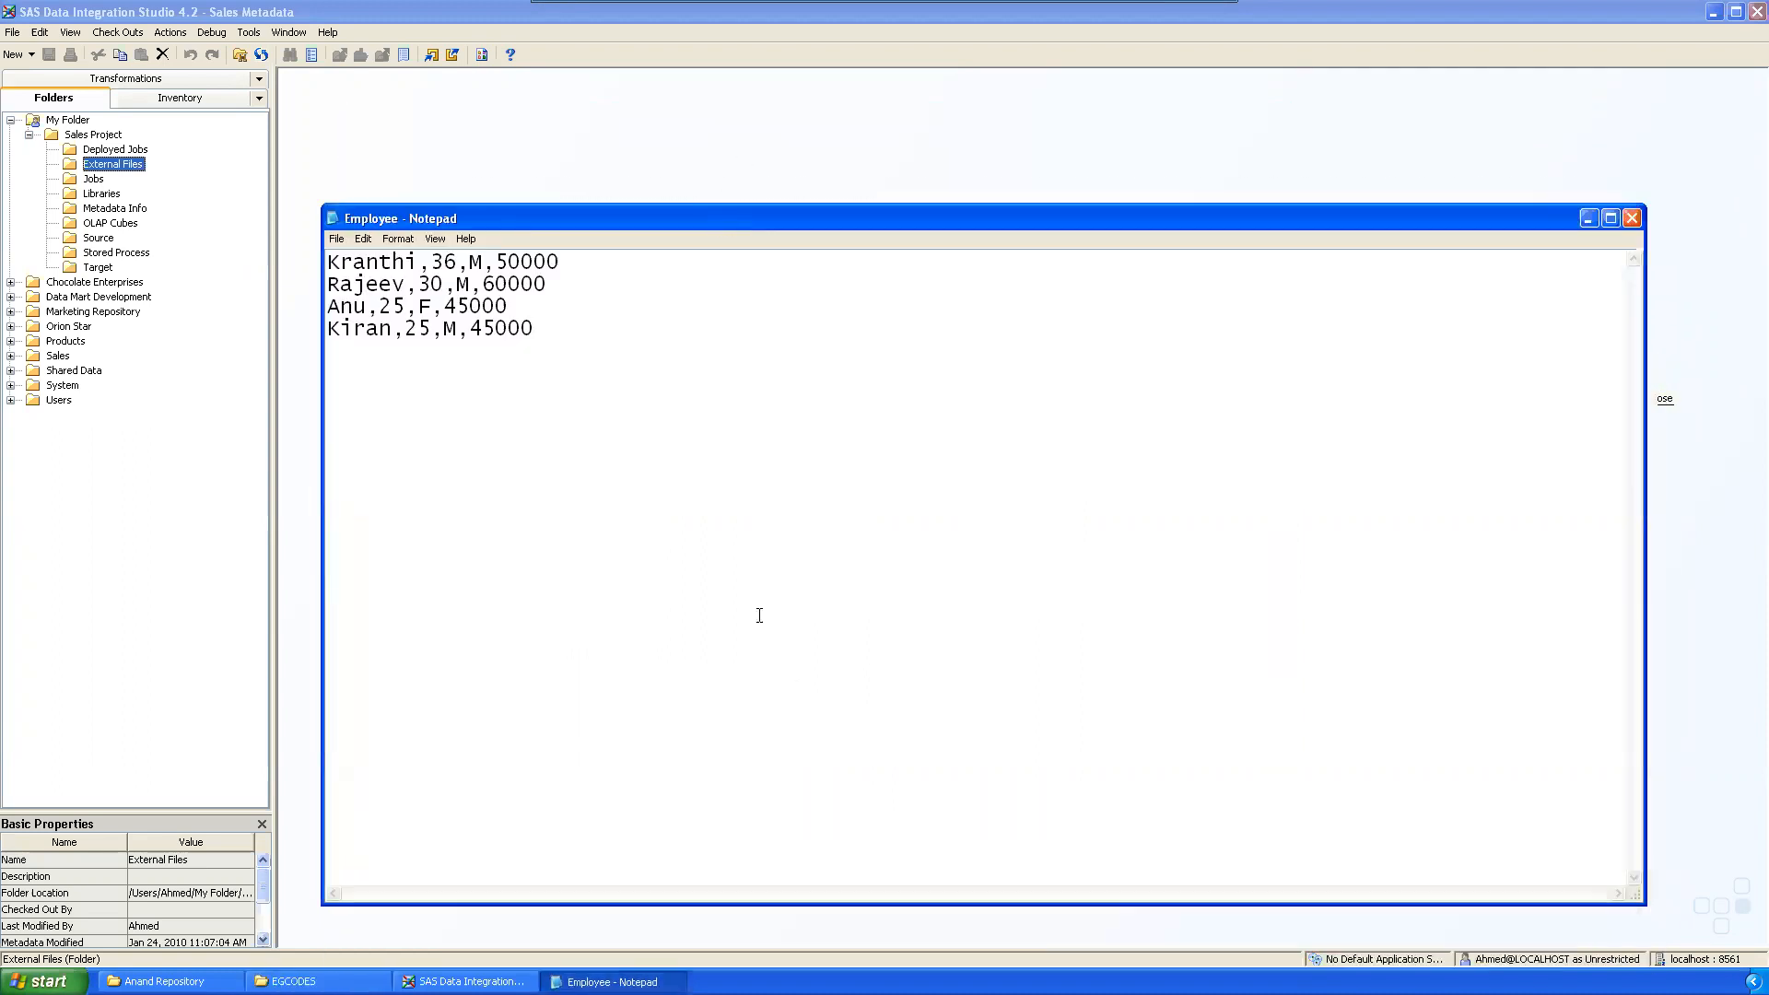
drag(710, 906, 730, 643)
drag(511, 217, 541, 241)
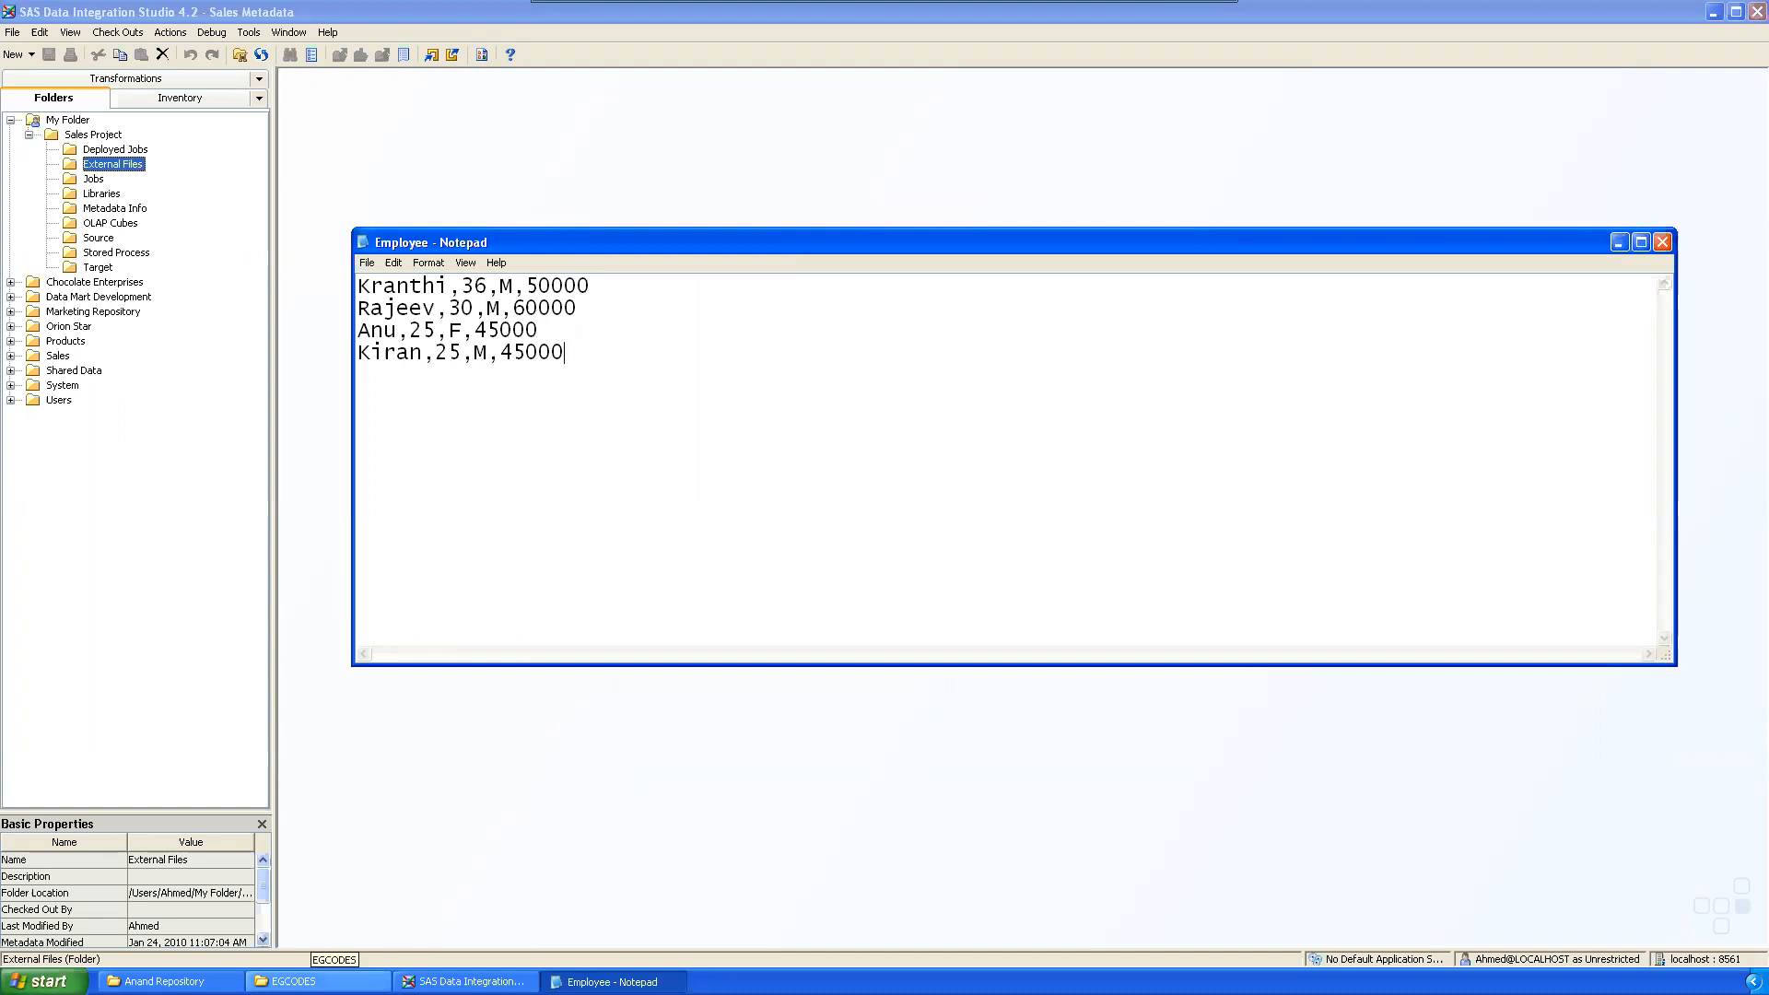
Step: Minimize the VMware ACE Player to return to the host desktop
click(319, 983)
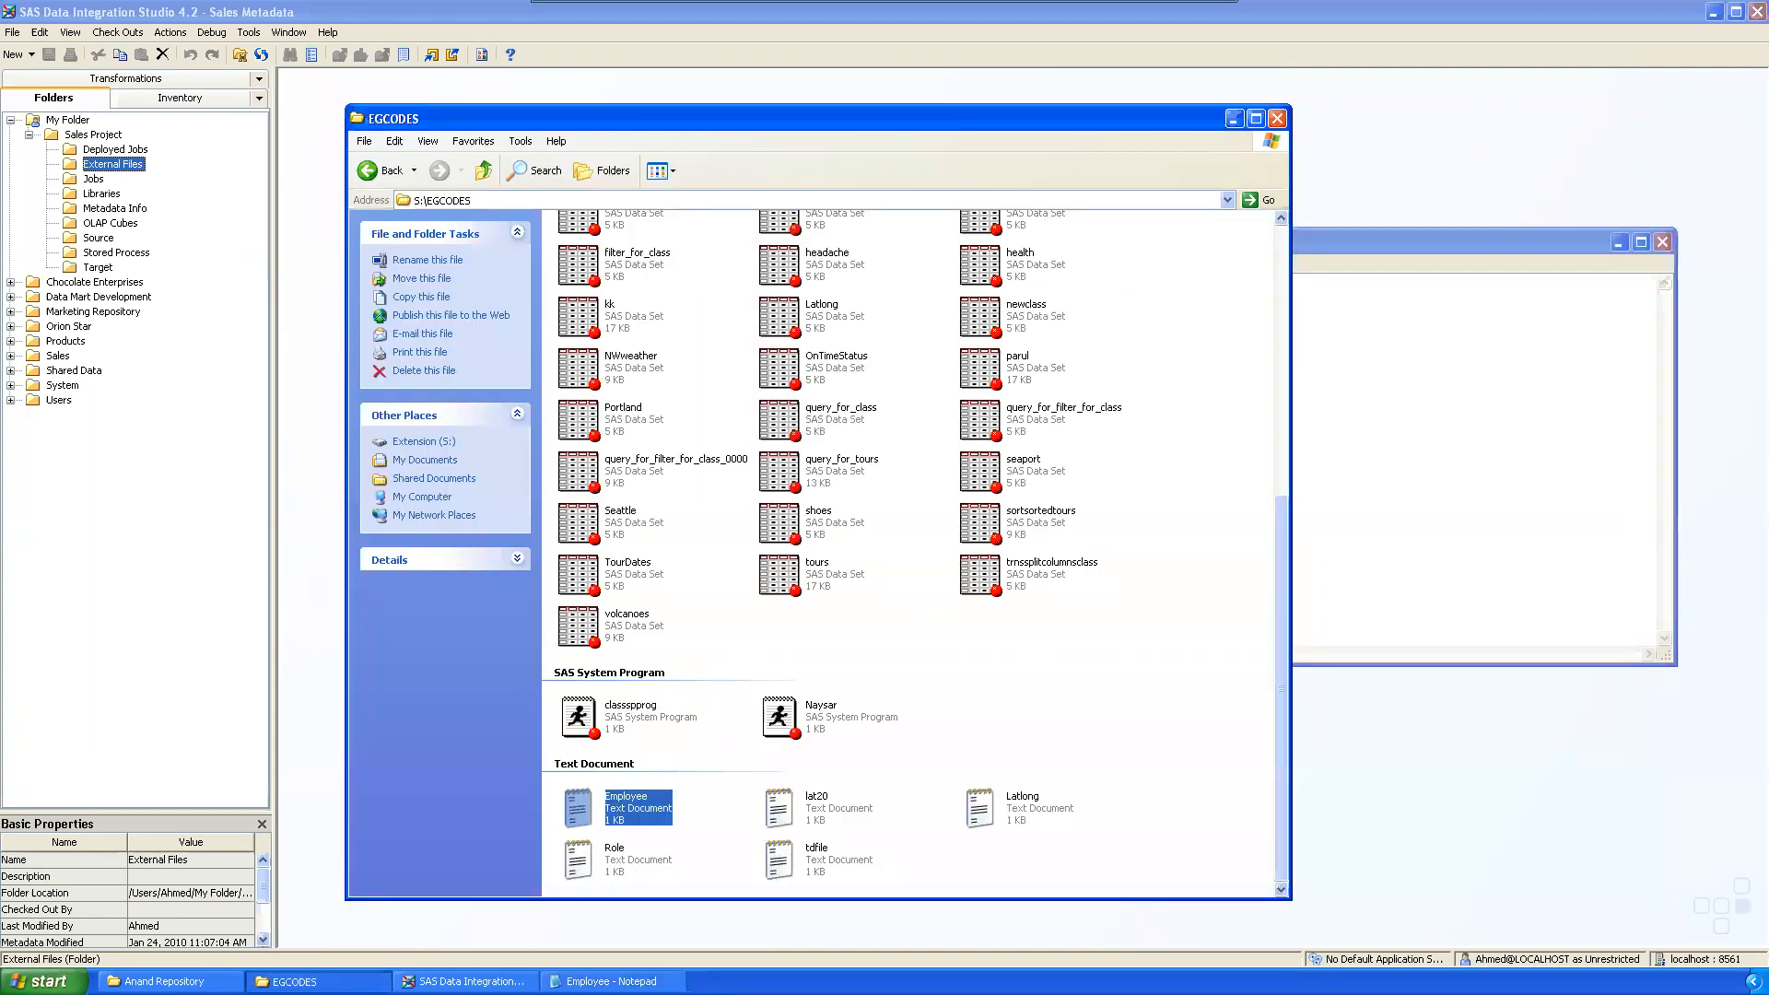
click(319, 982)
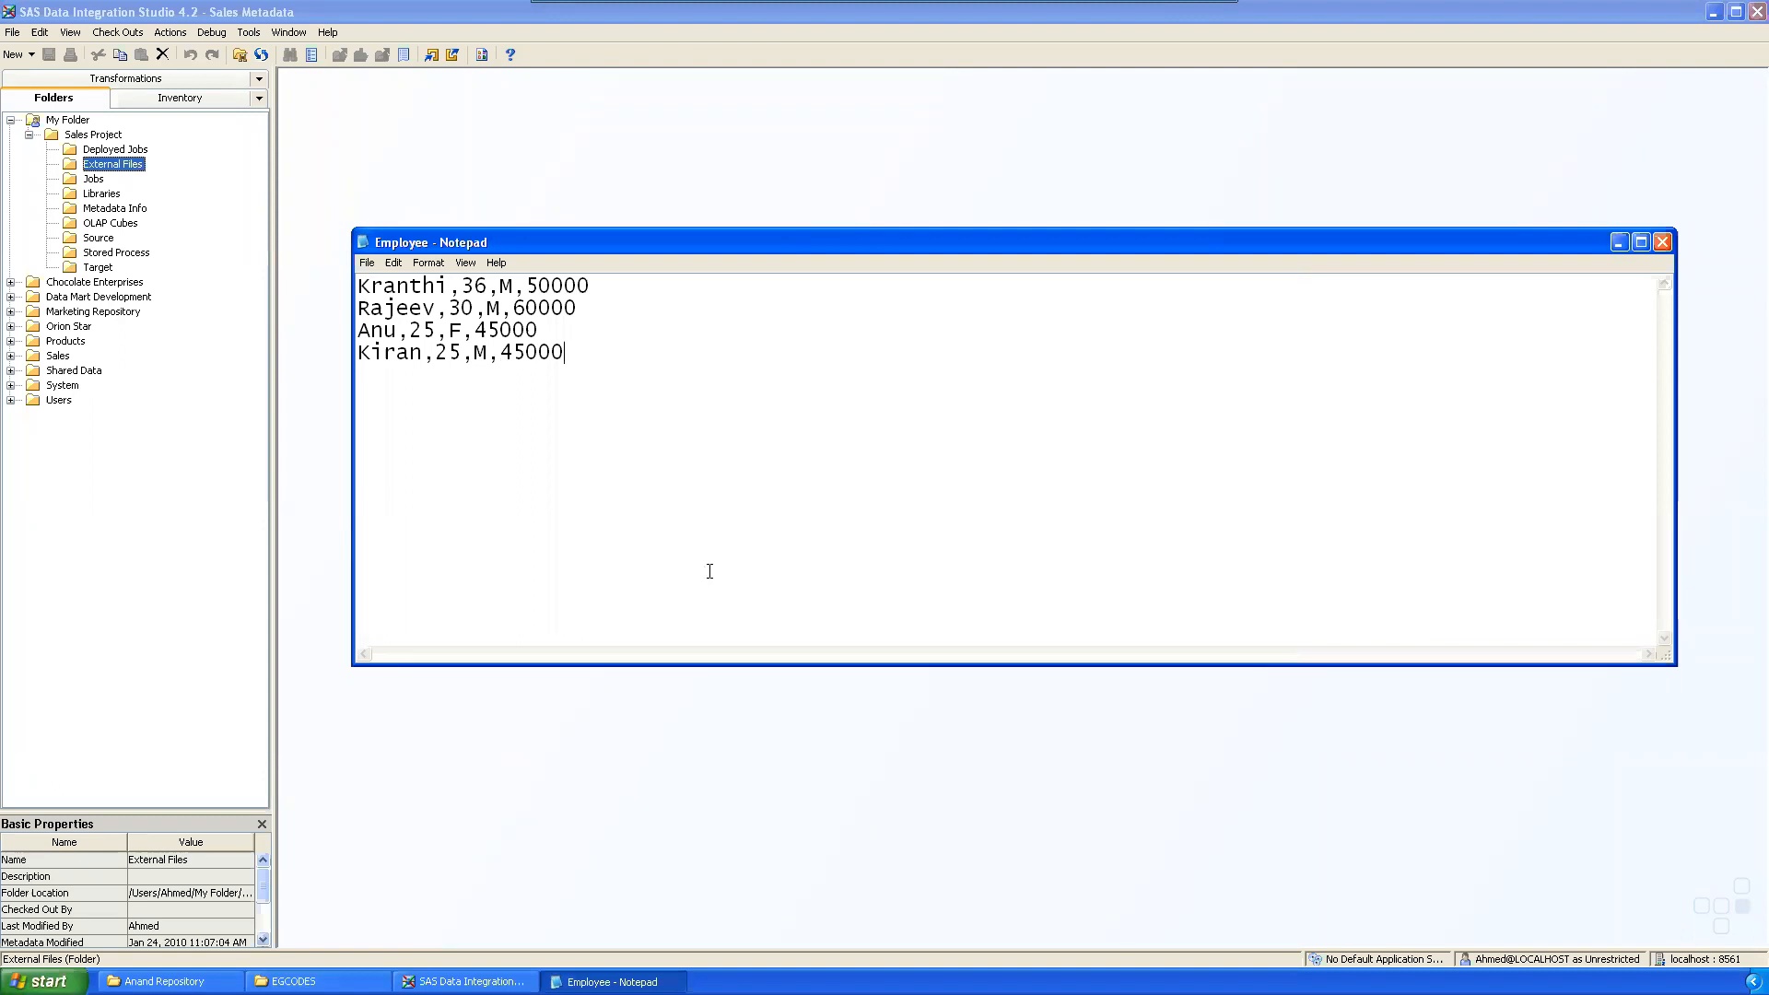
mouse_move(1189, 9)
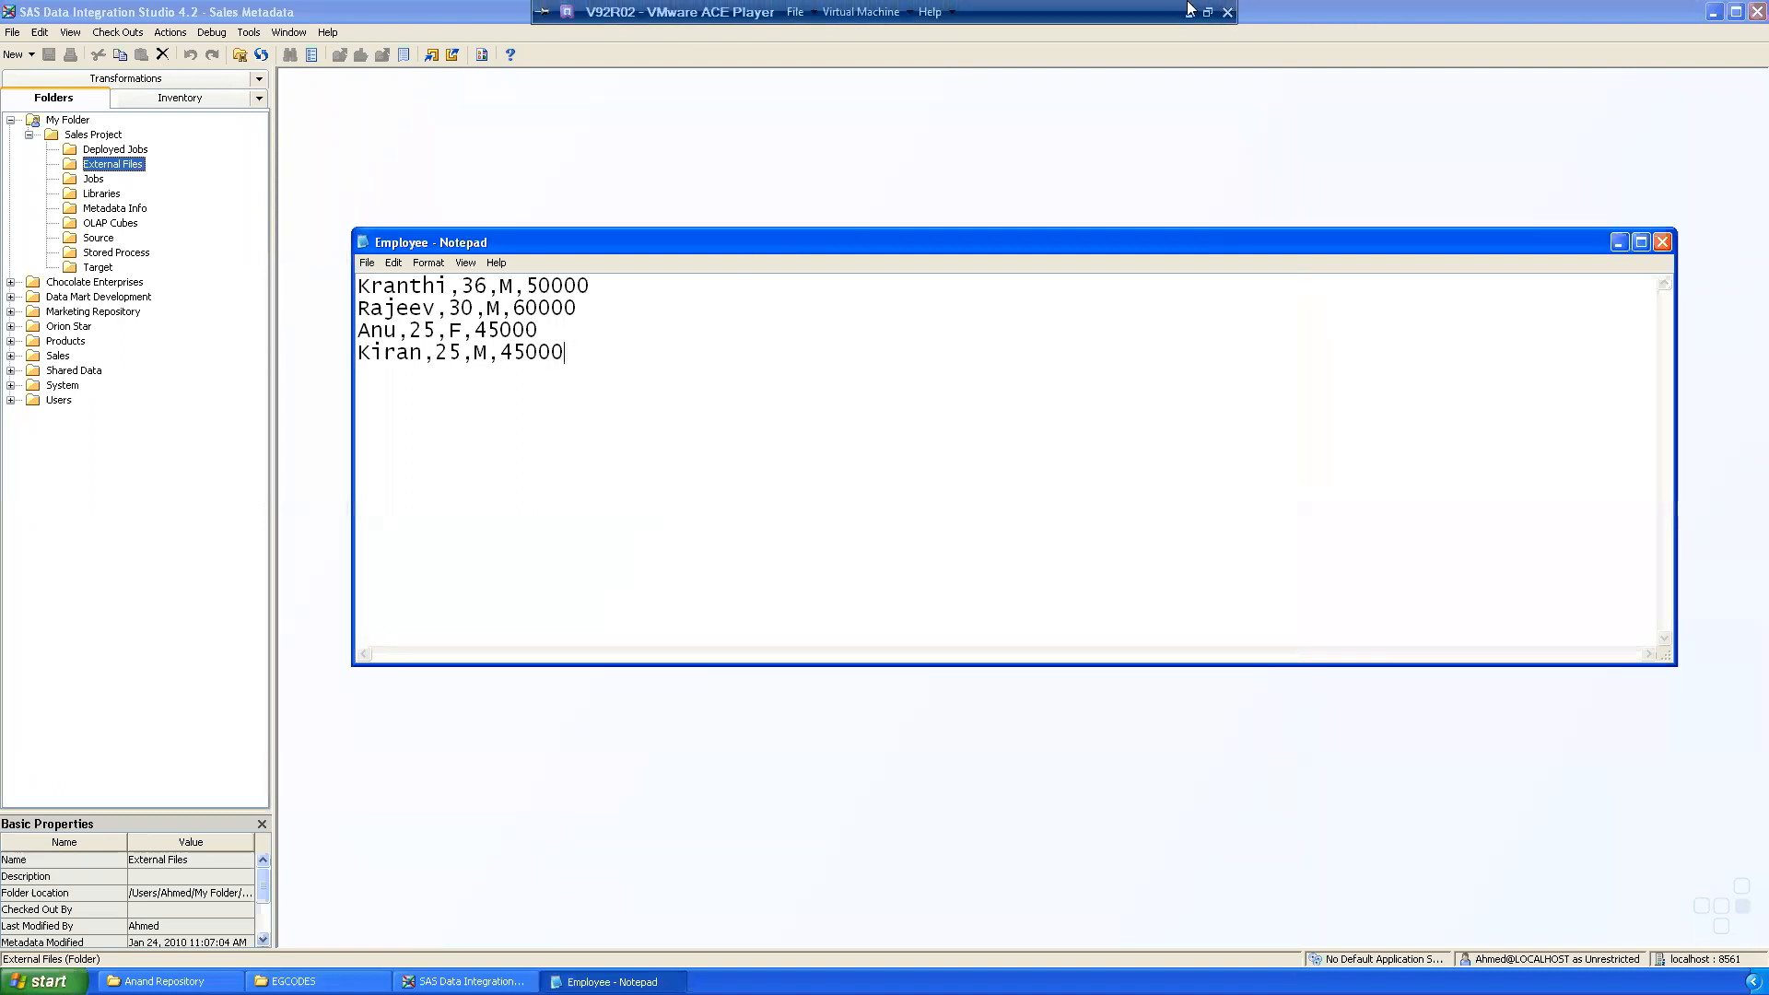
click(1190, 13)
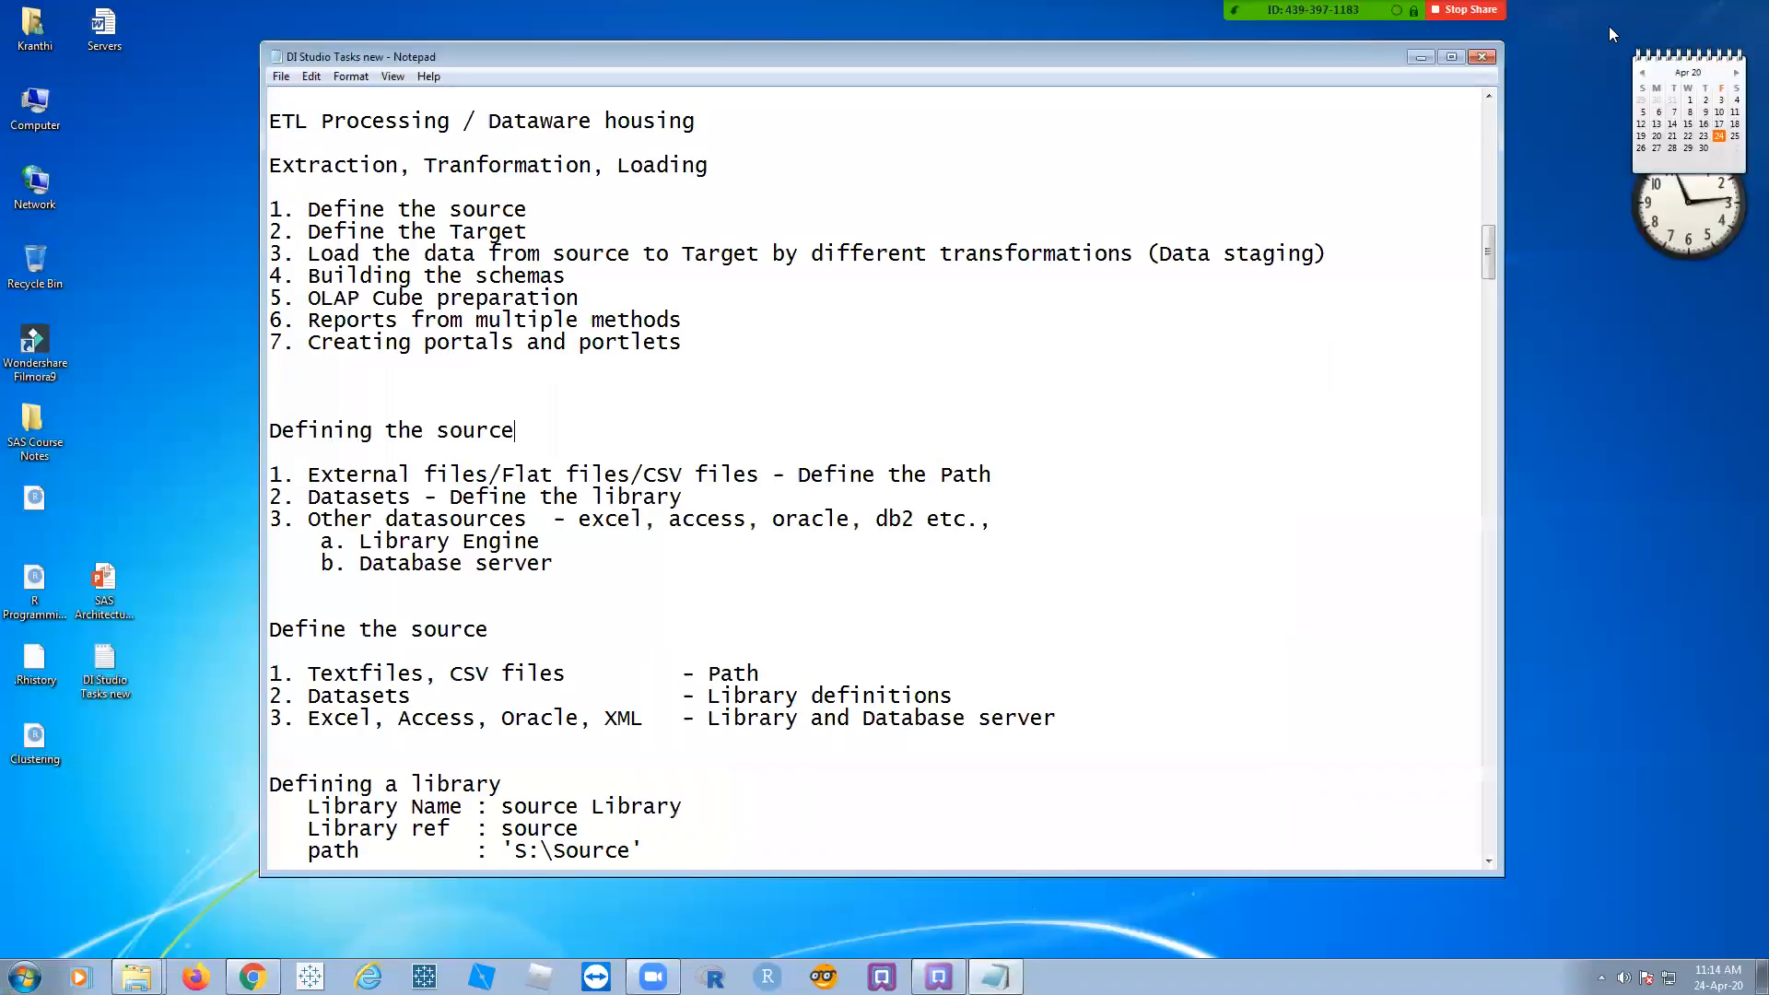